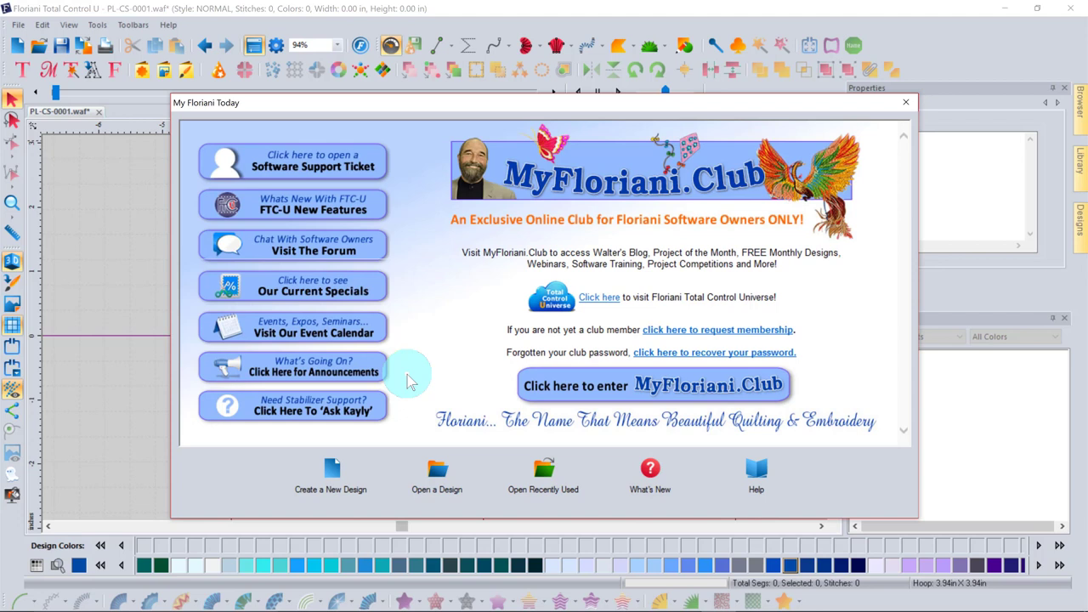
Enter the MyFloriani.Club member website from the My Floriani Today window
{"action": "left_click", "coordinate": [672, 390]}
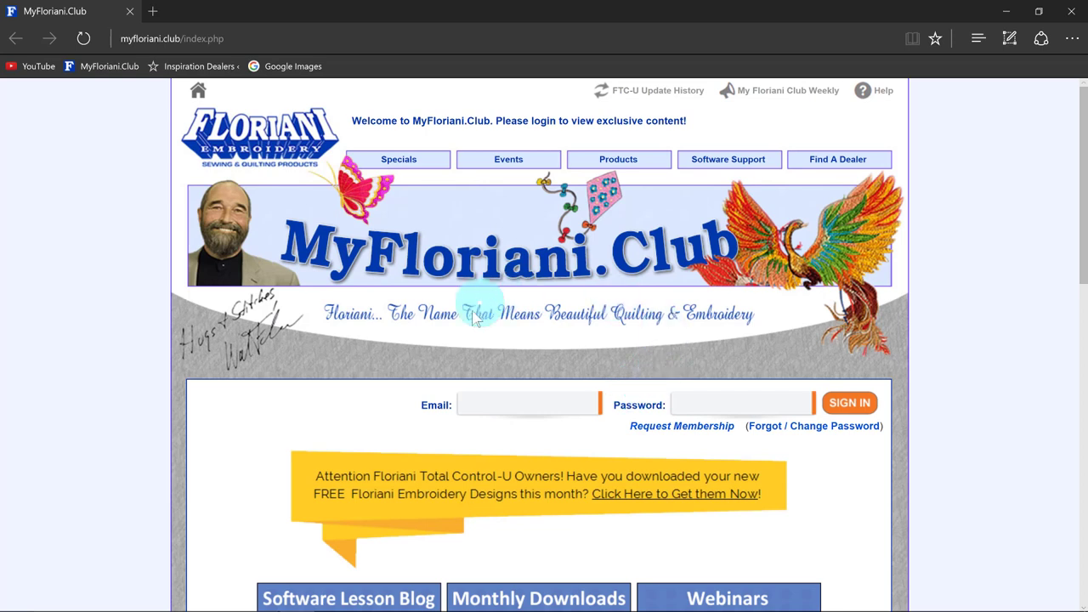
Sign in to MyFloriani.Club with the saved autofill login
{"action": "left_click", "coordinate": [520, 405]}
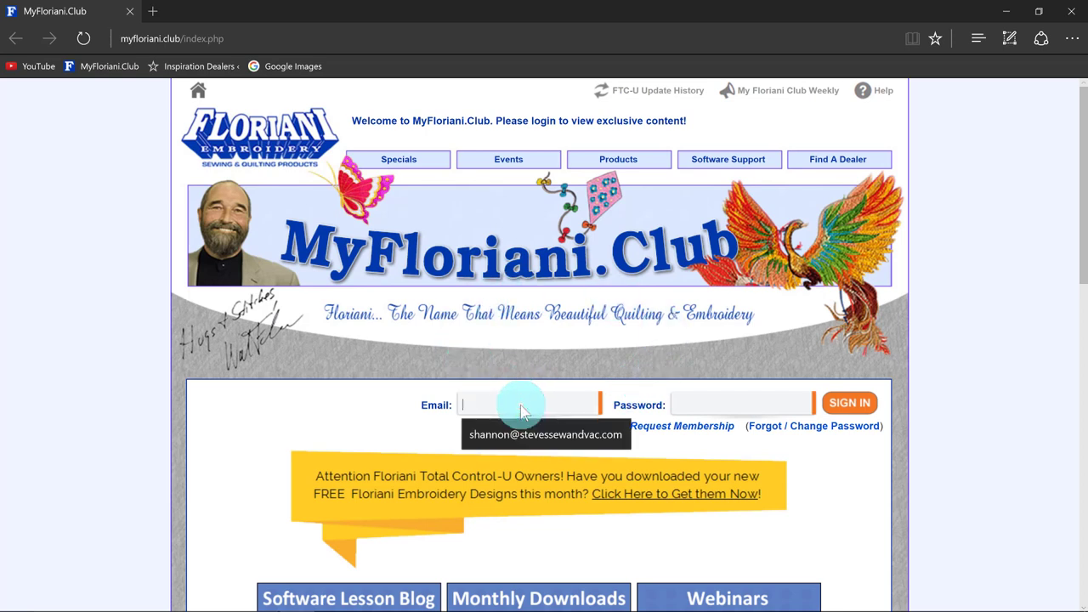
{"action": "left_click", "coordinate": [526, 435]}
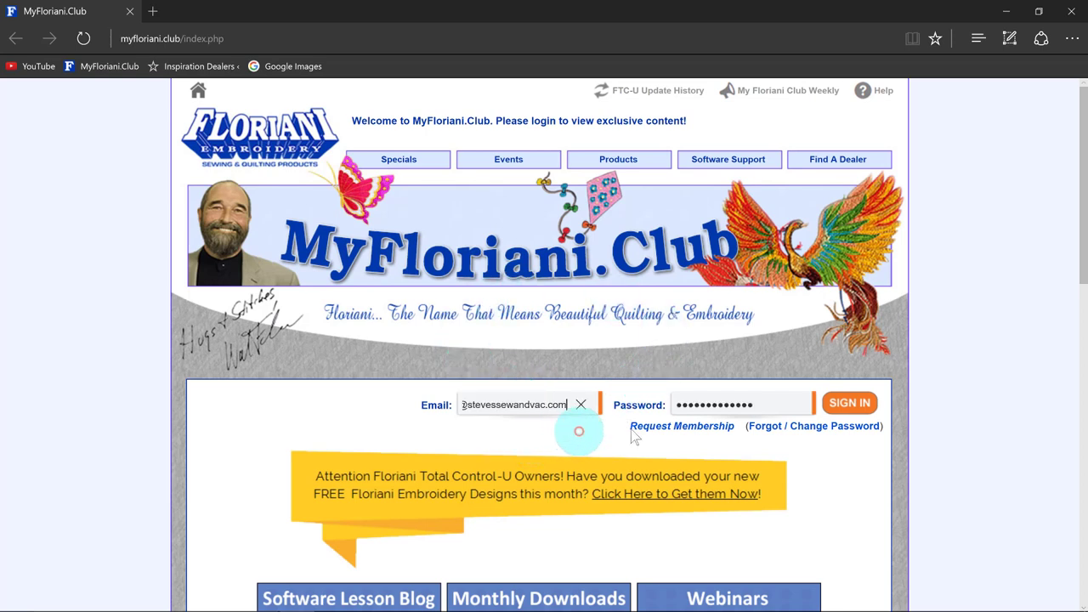
{"action": "left_click", "coordinate": [850, 403]}
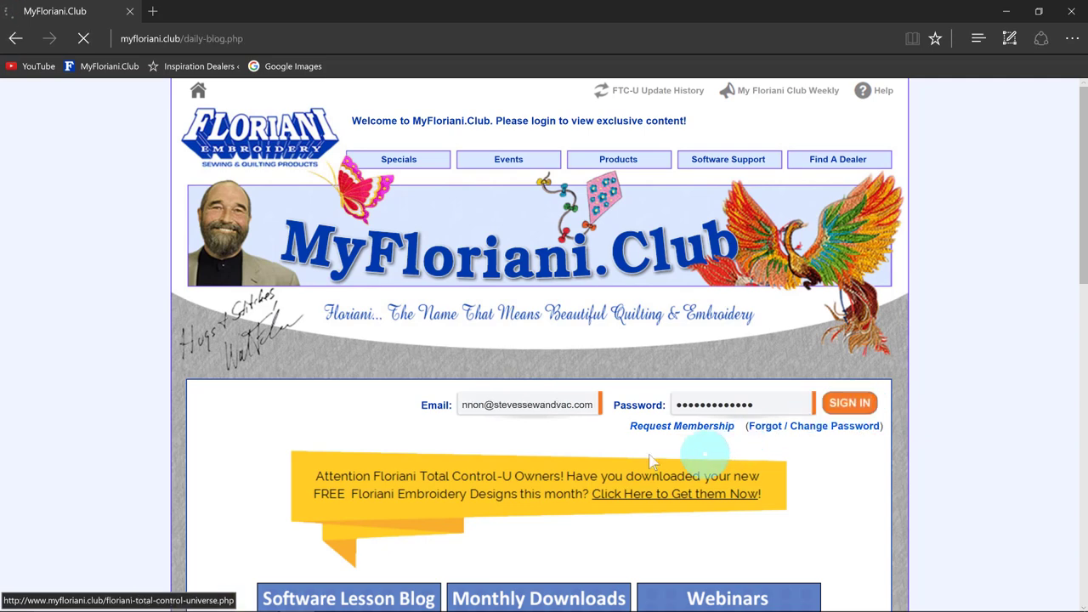
{"action": "scroll", "coordinate": [571, 433], "scroll_direction": "down", "scroll_amount": 2}
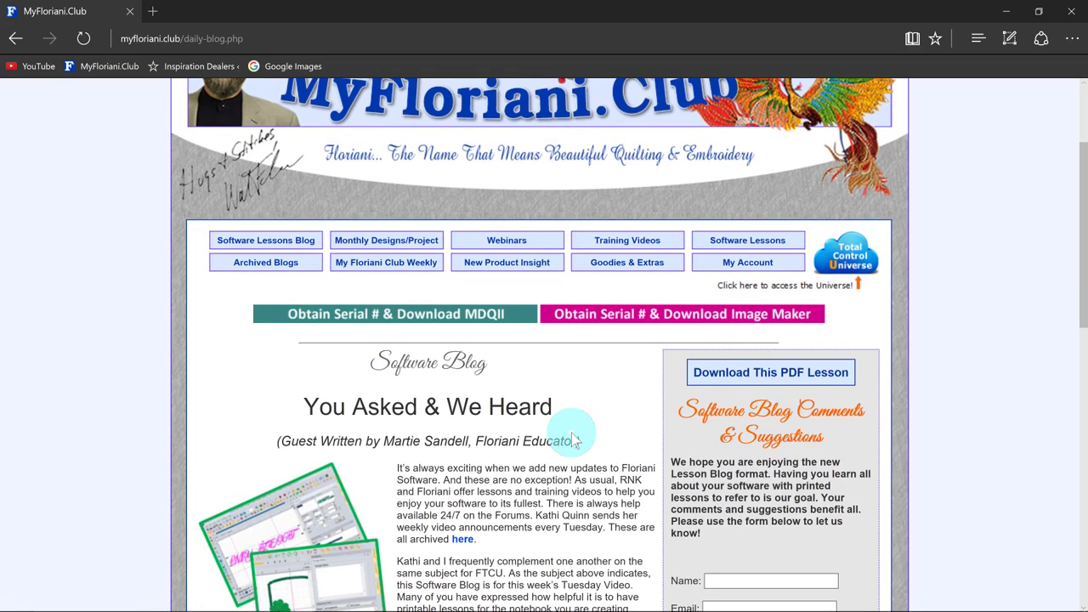
Browse the March 2017 free monthly designs page, then close the browser
{"action": "left_click", "coordinate": [393, 243]}
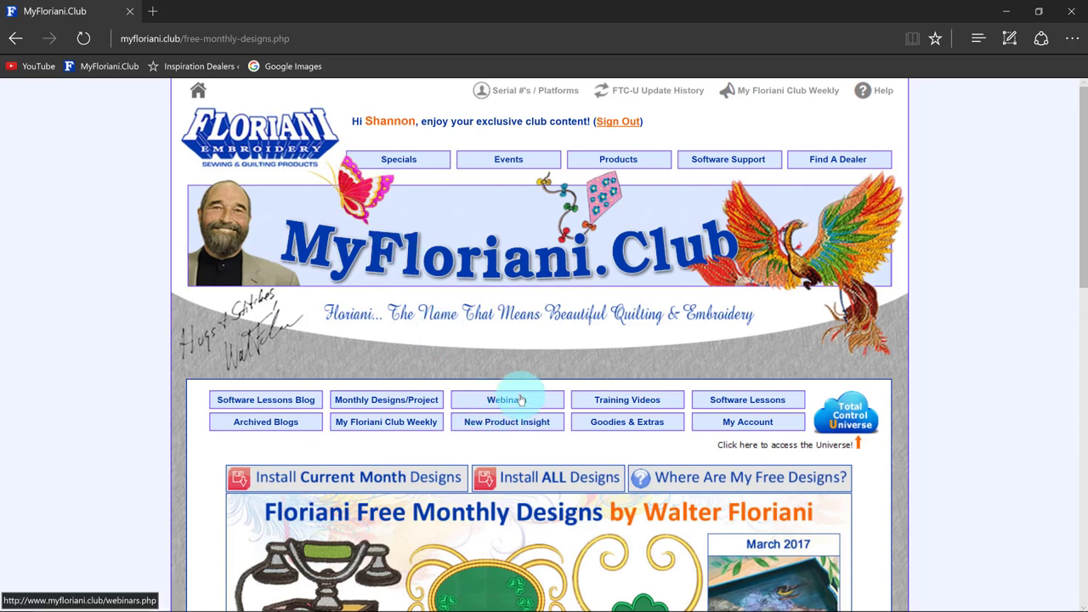
{"action": "scroll", "coordinate": [515, 400], "scroll_direction": "down", "scroll_amount": 2}
{"action": "scroll", "coordinate": [514, 399], "scroll_direction": "down", "scroll_amount": 3}
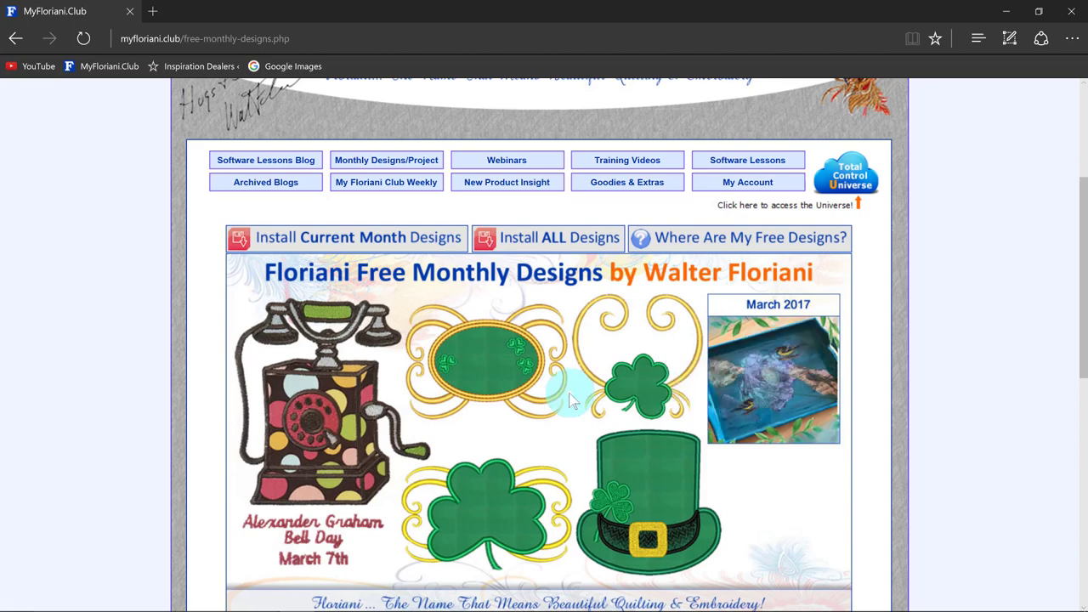
{"action": "scroll", "coordinate": [573, 401], "scroll_direction": "up", "scroll_amount": 2}
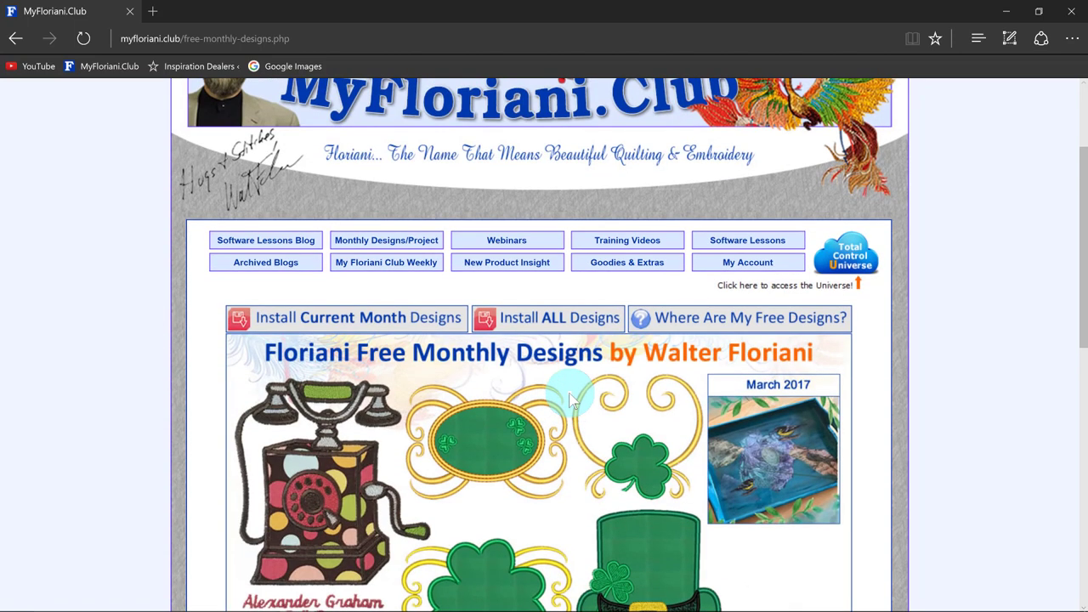
{"action": "scroll", "coordinate": [511, 378], "scroll_direction": "up", "scroll_amount": 1}
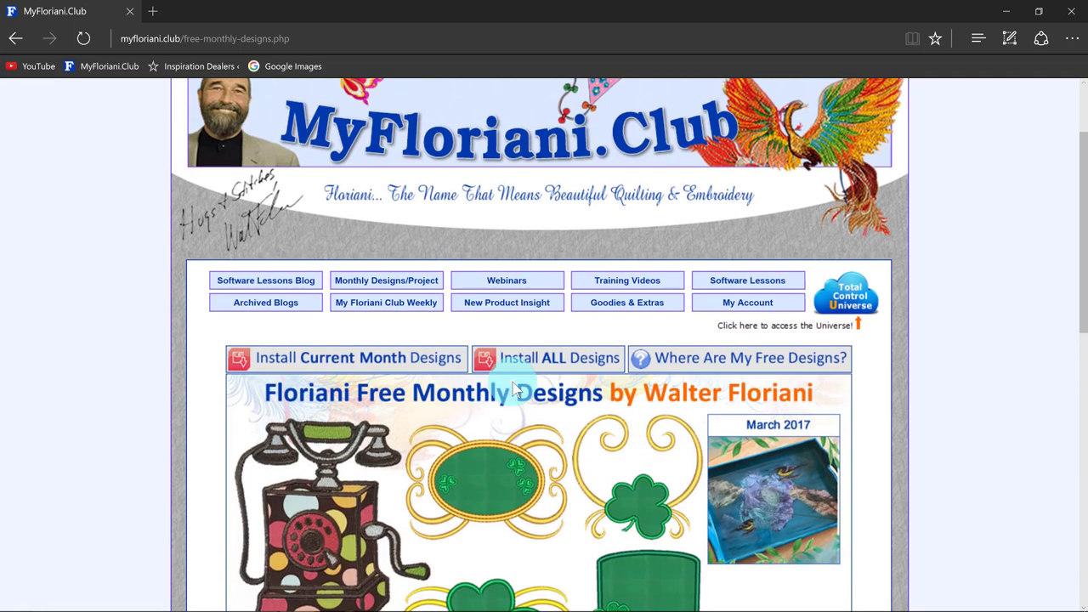
{"action": "scroll", "coordinate": [513, 388], "scroll_direction": "up", "scroll_amount": 3}
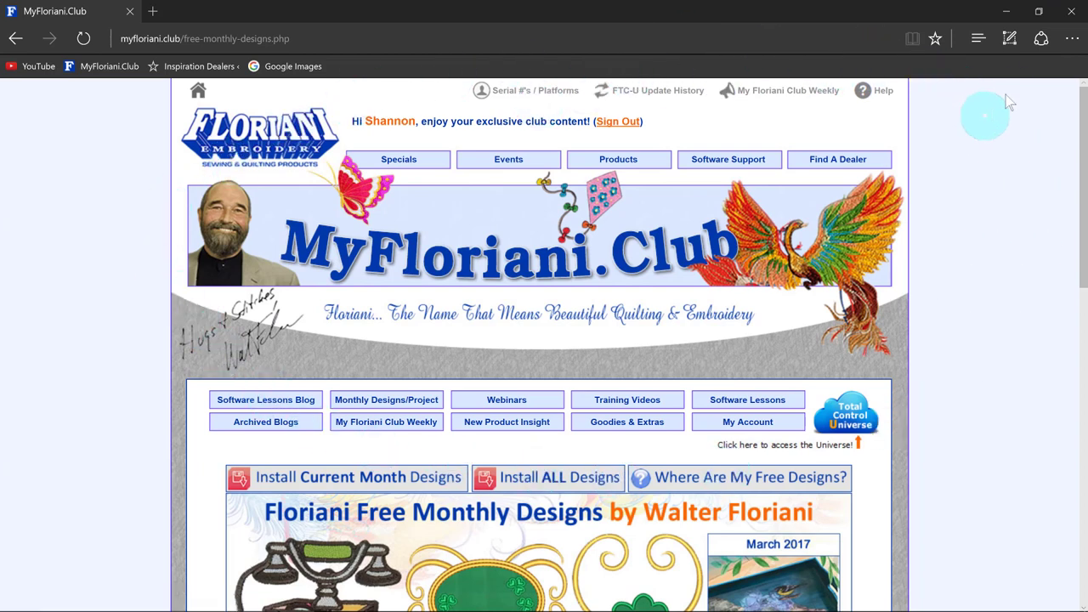
{"action": "left_click", "coordinate": [1072, 11]}
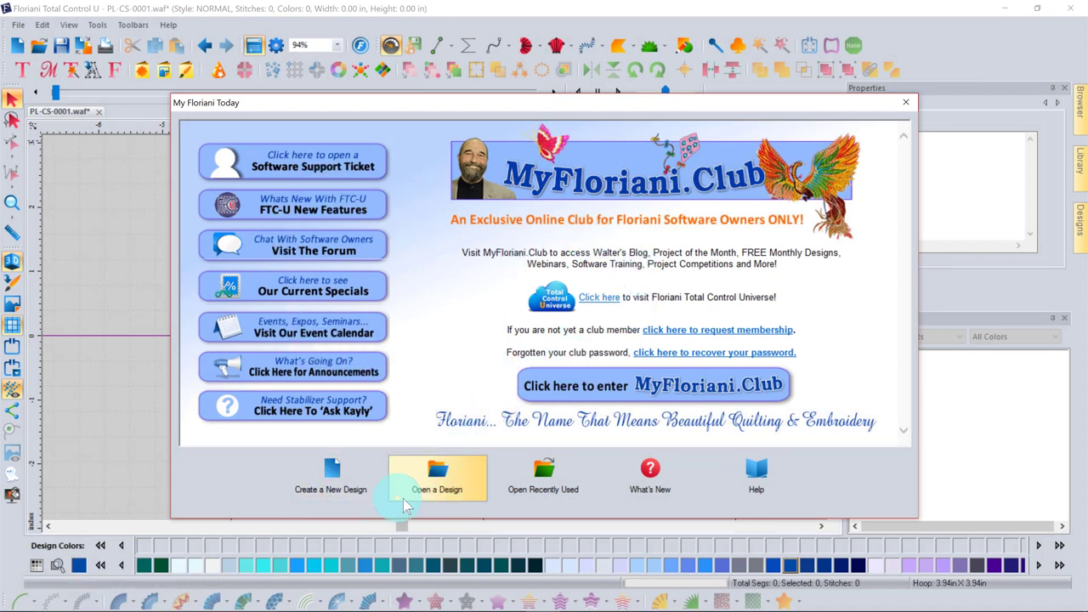
Open the Floriani help guide from the My Floriani Today window
{"action": "left_click", "coordinate": [757, 474]}
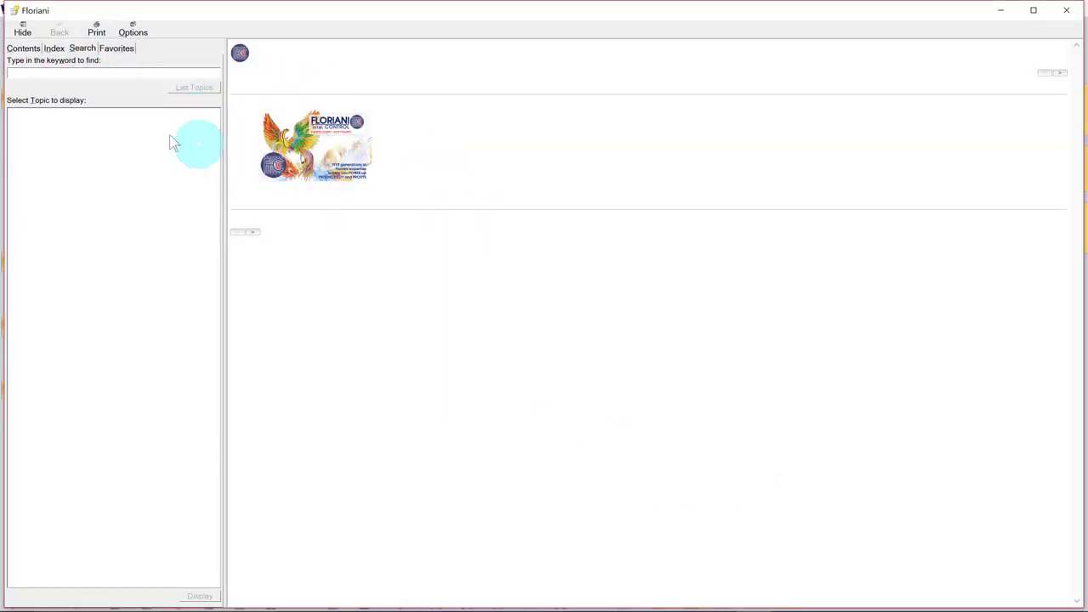
Read the help topic Learning the Basics > Adjusting the Workspace > Showing and hiding tool bars, then close help
{"action": "left_click", "coordinate": [23, 48]}
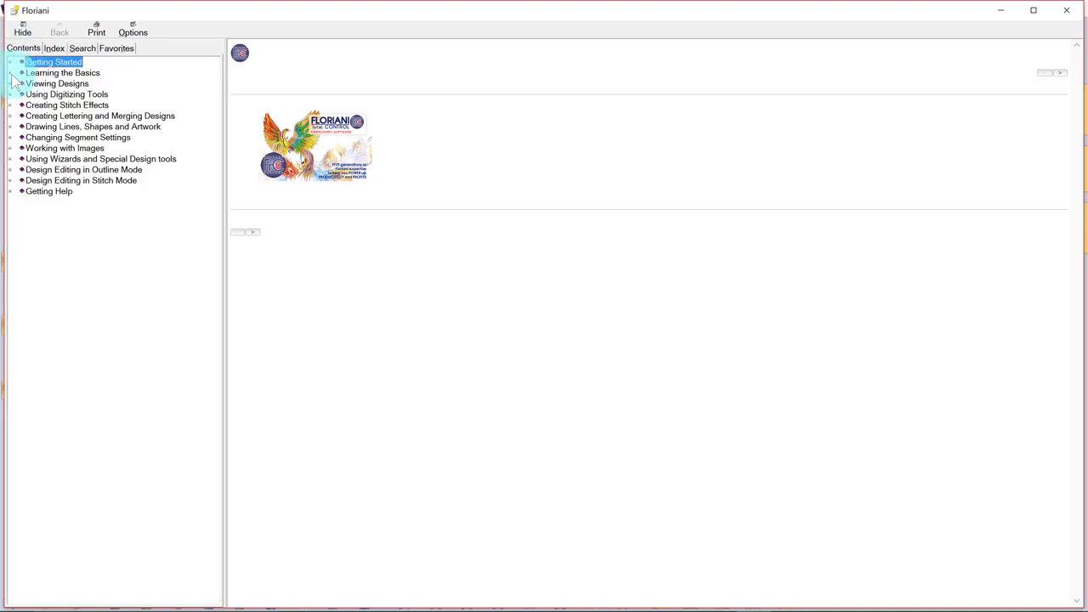
{"action": "left_click", "coordinate": [11, 74]}
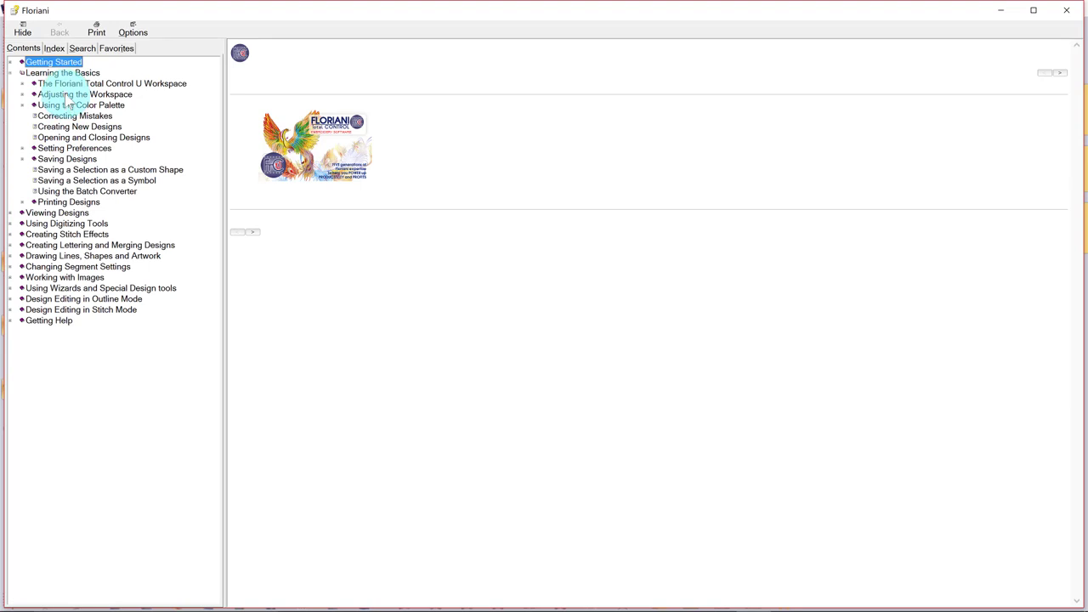
{"action": "left_click", "coordinate": [34, 94]}
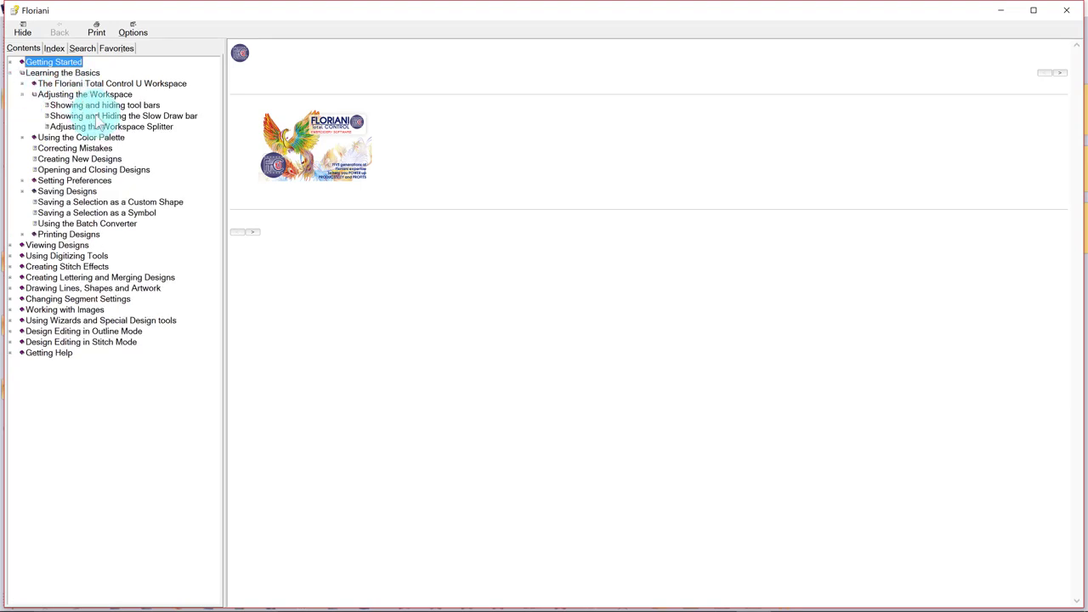
{"action": "left_click", "coordinate": [104, 105]}
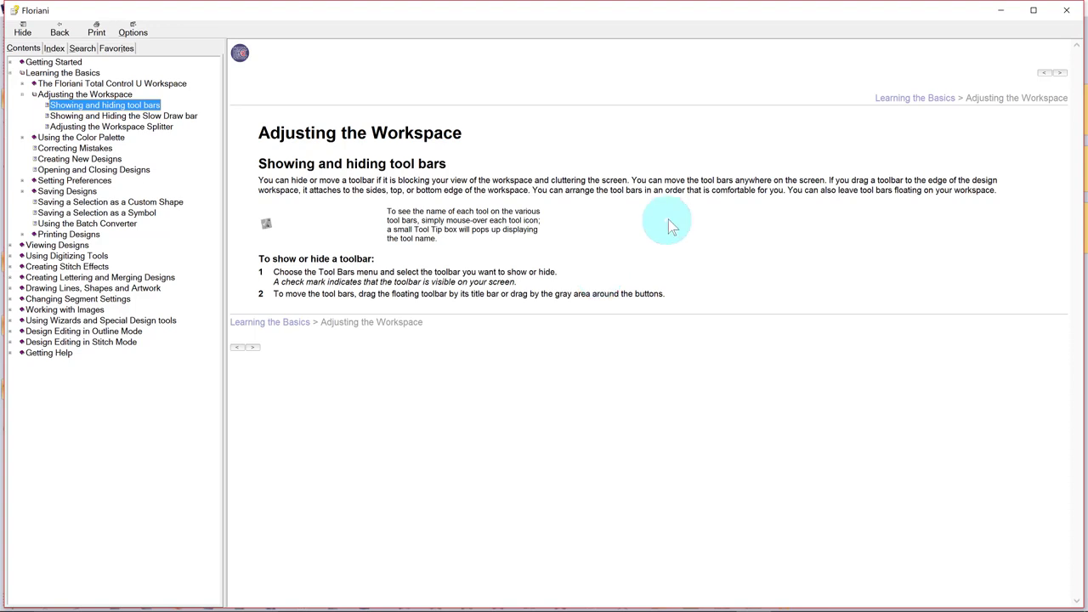
{"action": "left_click", "coordinate": [1067, 10]}
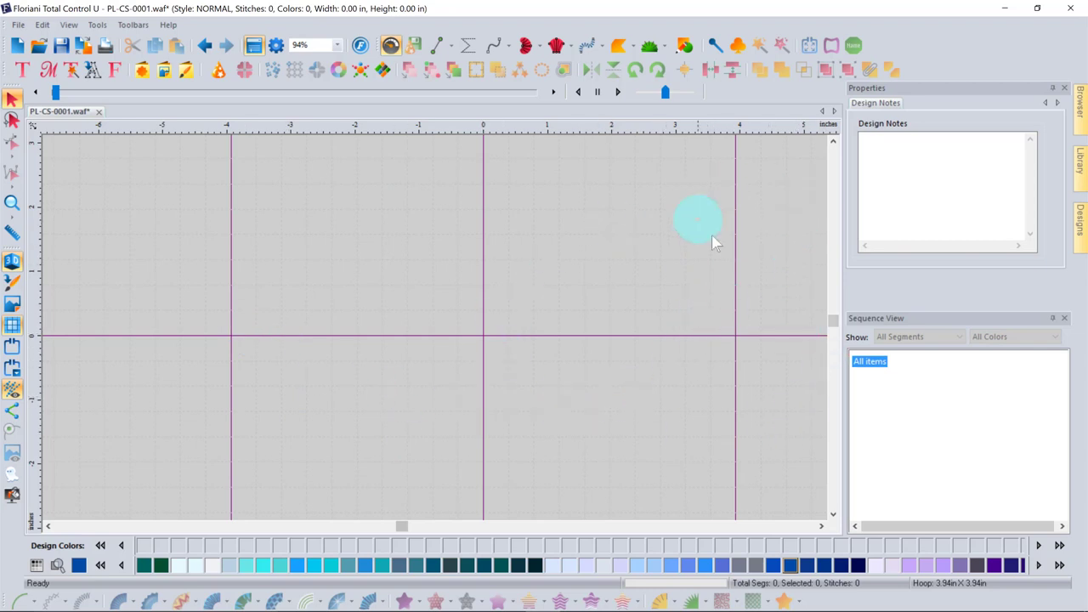
Reopen My Floriani Today from the Help menu and start a new blank design, Design2
{"action": "left_click", "coordinate": [167, 27]}
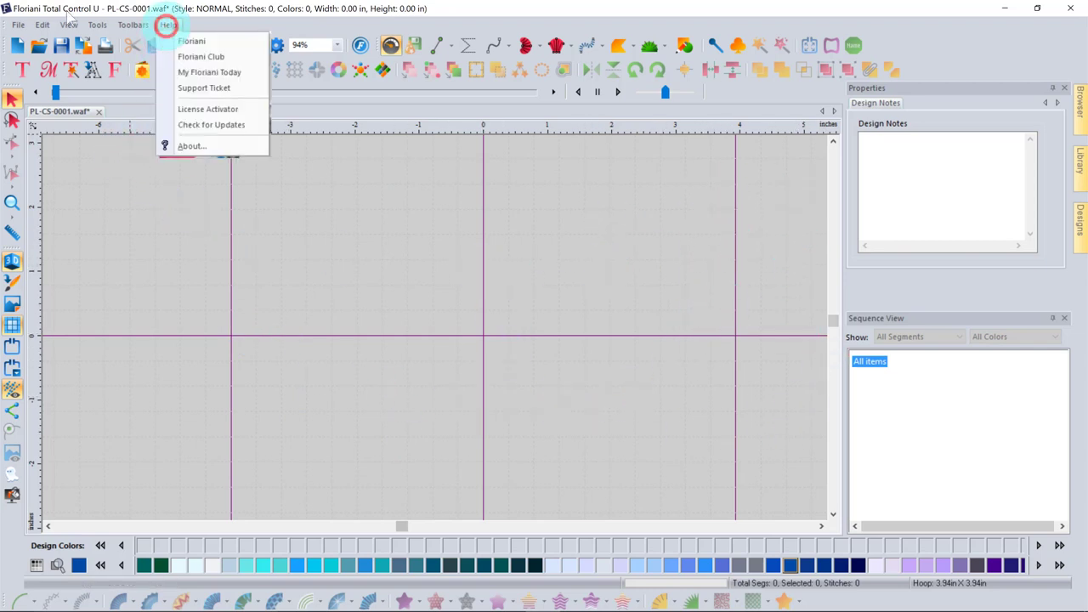
{"action": "left_click", "coordinate": [204, 73]}
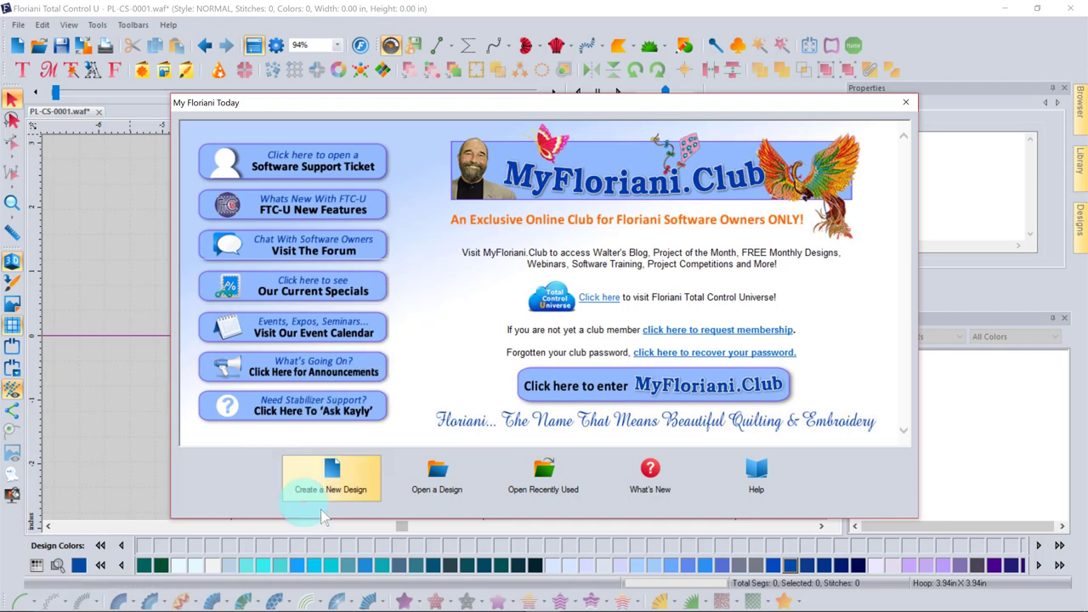
{"action": "left_click", "coordinate": [331, 473]}
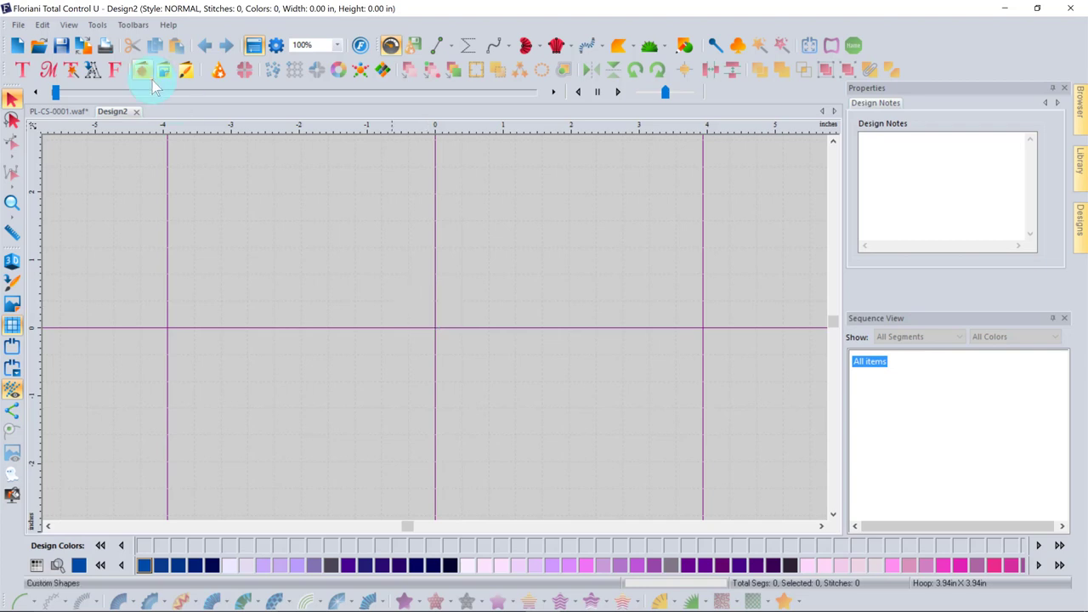
Review the About box showing version 1.0.0 (Build 3230), then run Help > Check for Updates
{"action": "left_click", "coordinate": [168, 25]}
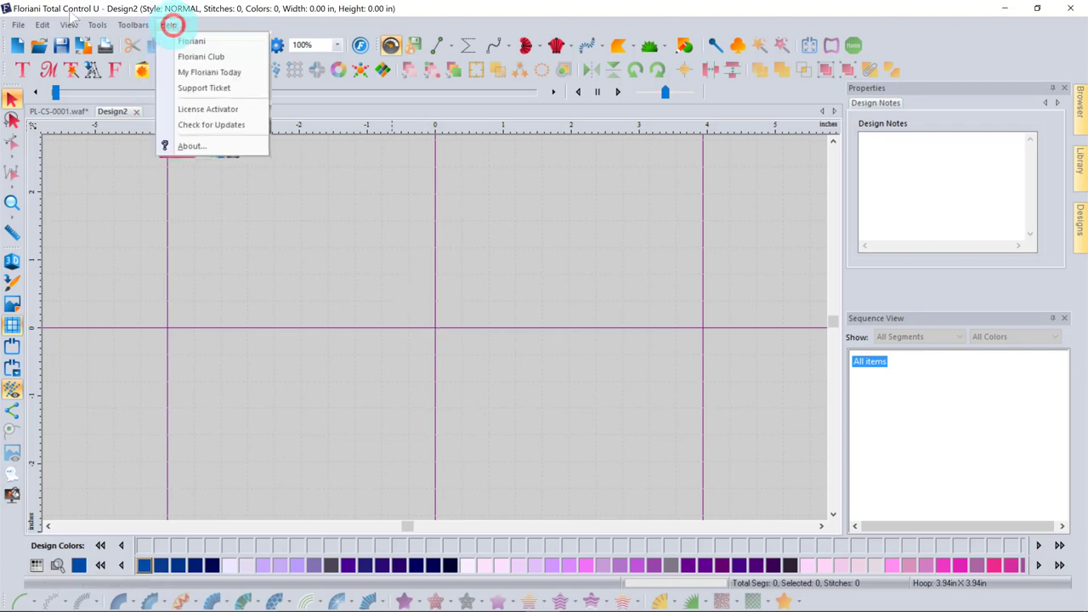
{"action": "left_click", "coordinate": [202, 147]}
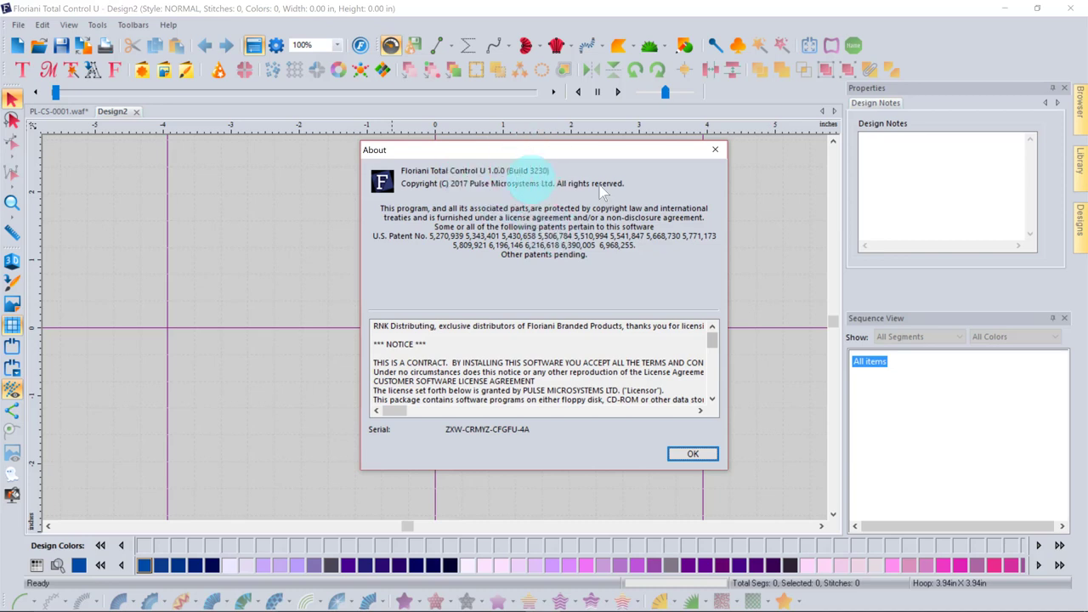
{"action": "left_click", "coordinate": [696, 454]}
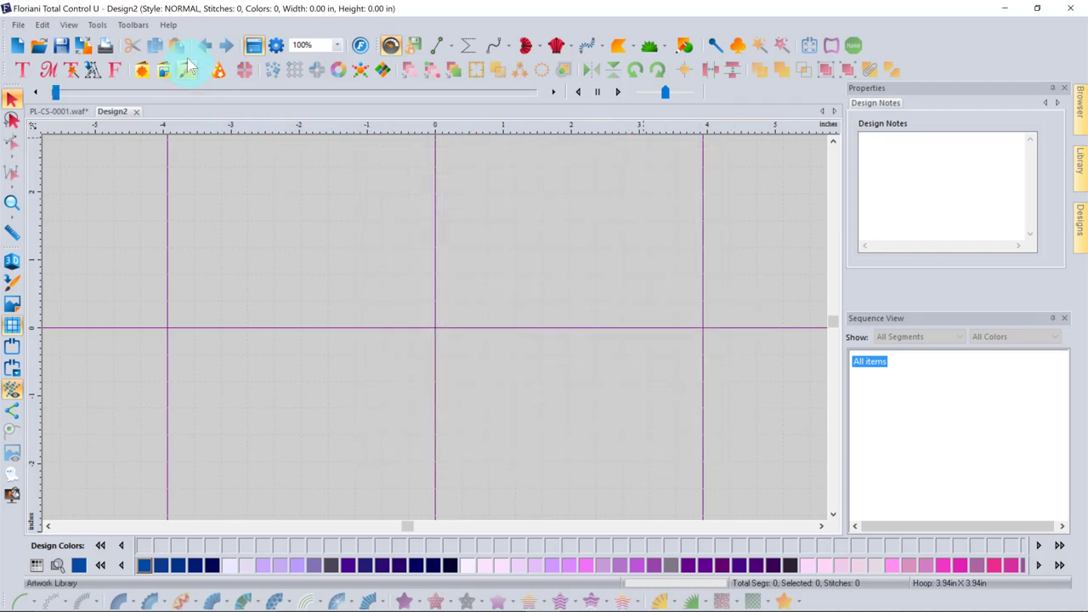
{"action": "left_click", "coordinate": [168, 24]}
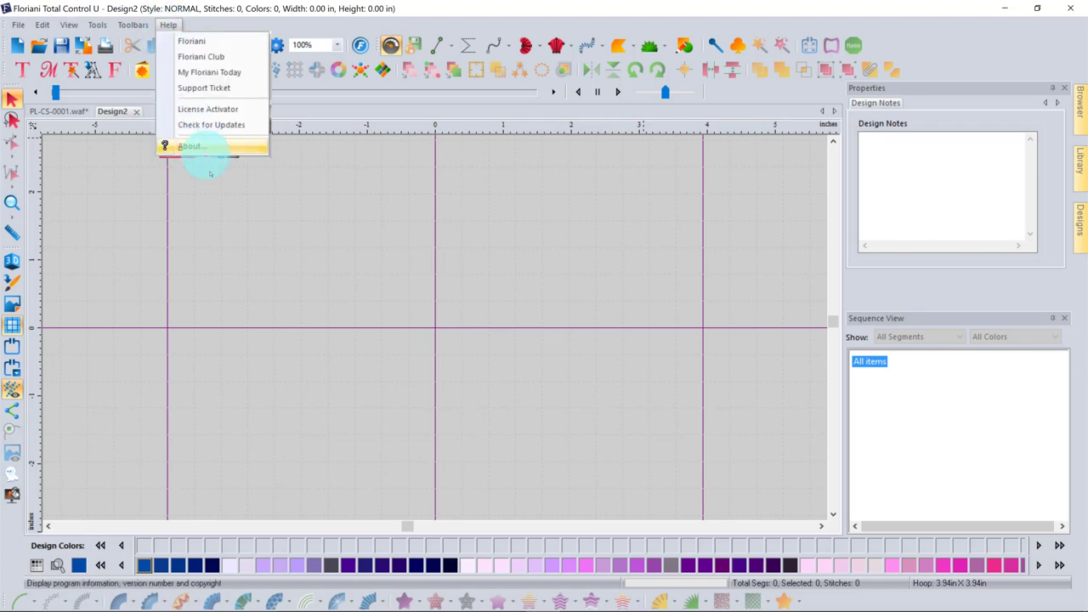
{"action": "left_click", "coordinate": [201, 146]}
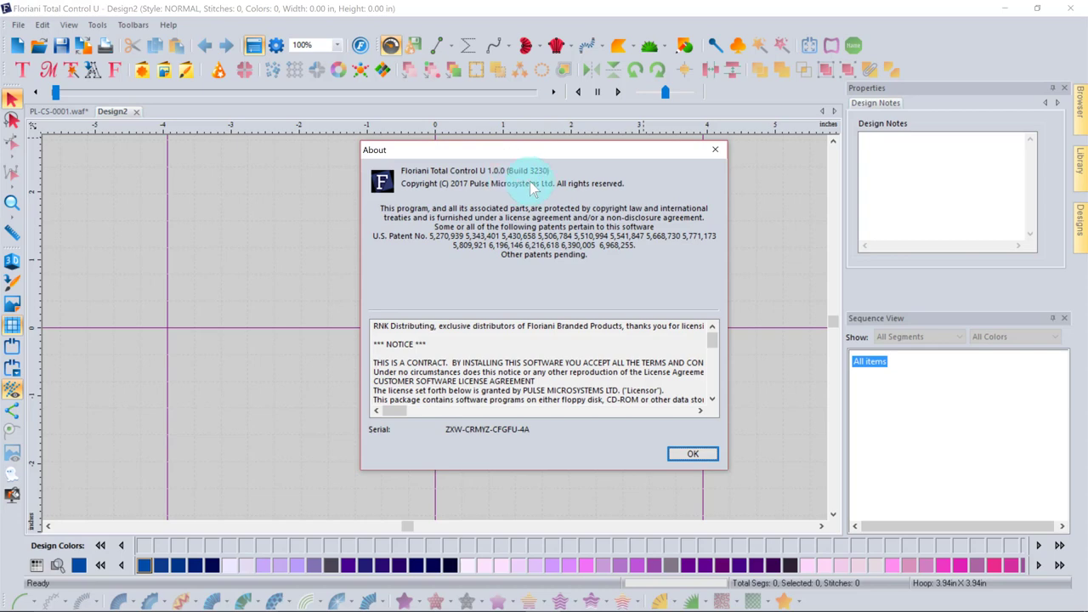
{"action": "left_click", "coordinate": [693, 454]}
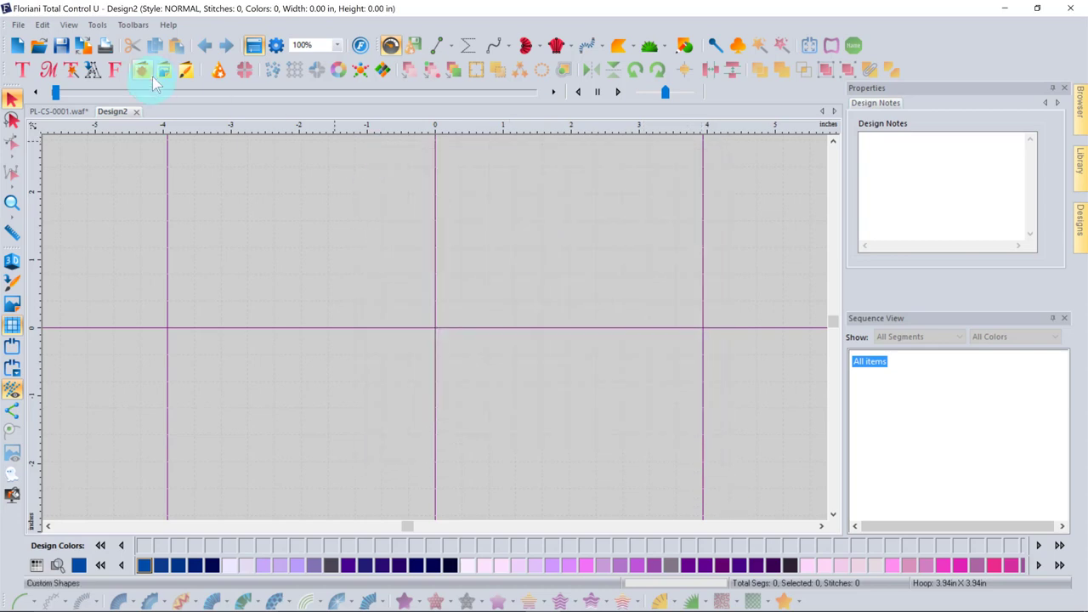
{"action": "left_click", "coordinate": [169, 25]}
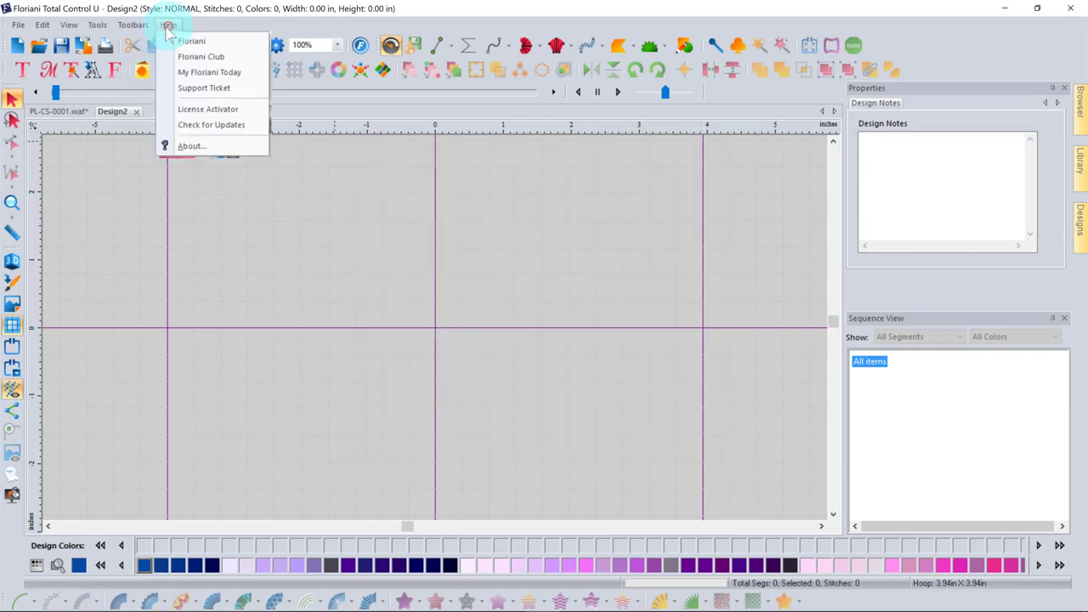
{"action": "left_click", "coordinate": [204, 125]}
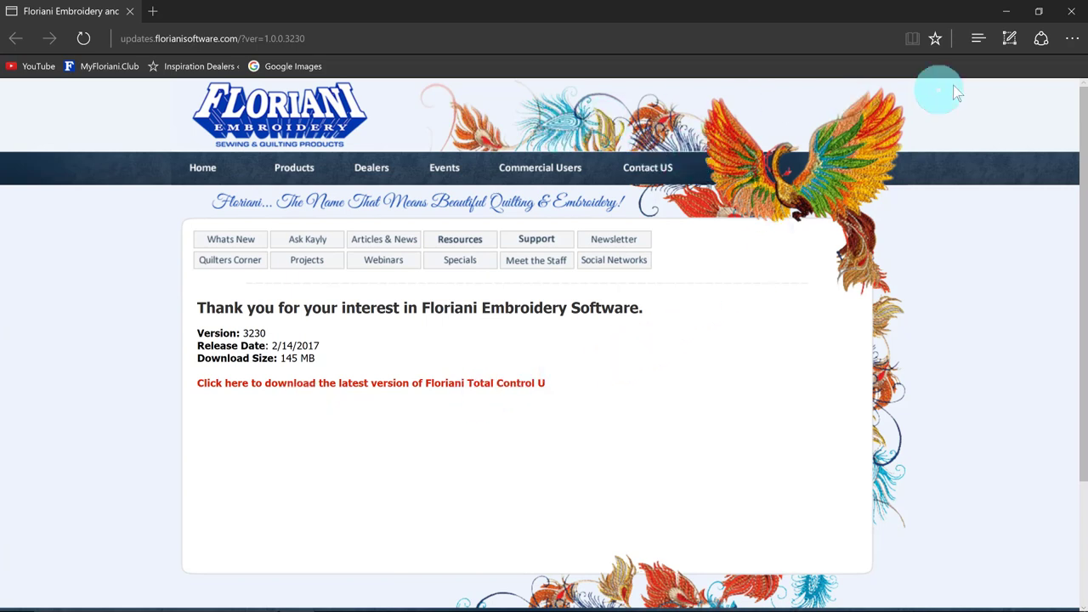
Close the update page listing version 3230 (2/14/2017, 145 MB) to return to Design2
{"action": "left_click", "coordinate": [1077, 10]}
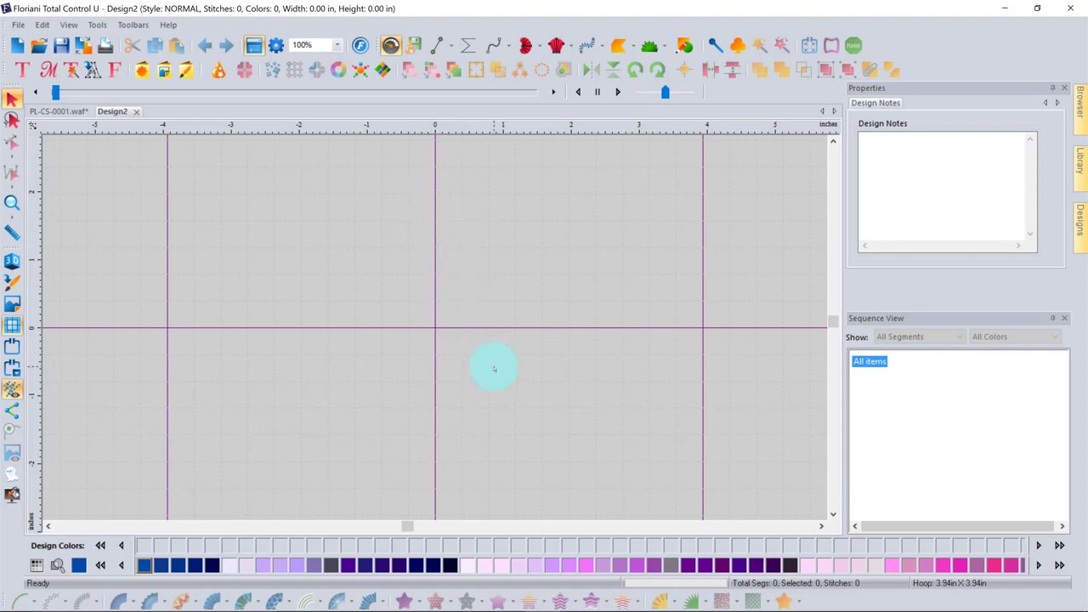
Delete the embossed circle from Flowing Flower Clutch in Perfect Embroidery Pro, then return to Floriani
{"action": "mouse_move", "coordinate": [515, 606]}
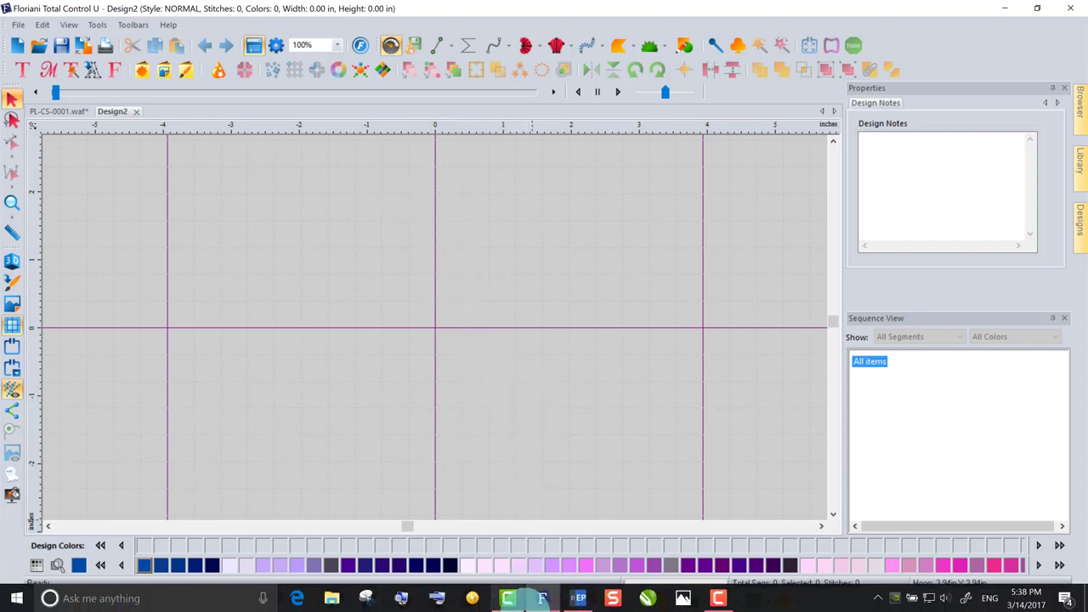
{"action": "left_click", "coordinate": [579, 599]}
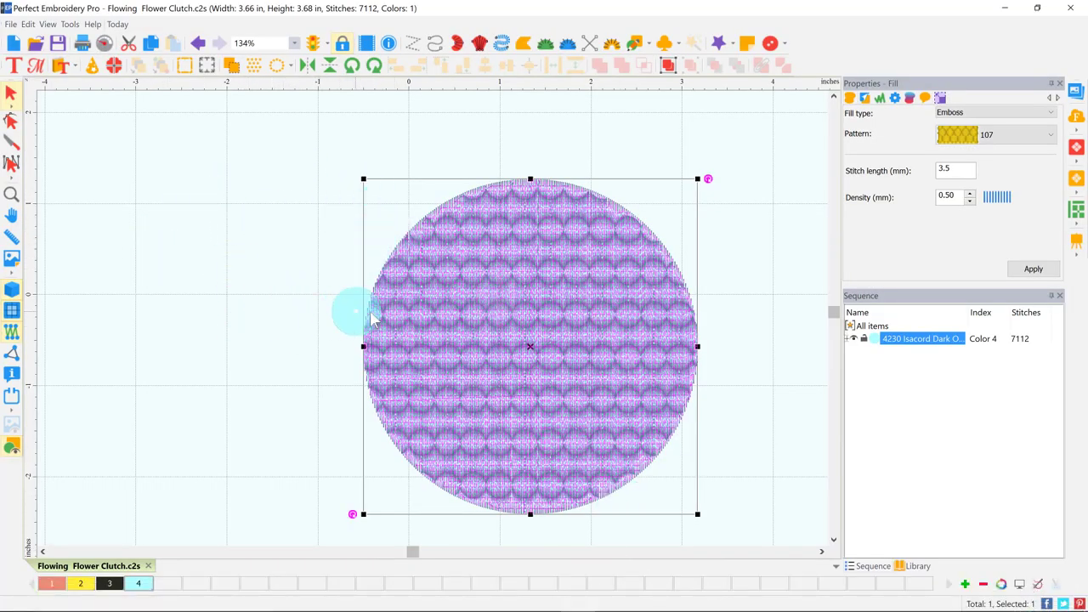
{"action": "key", "text": "Delete"}
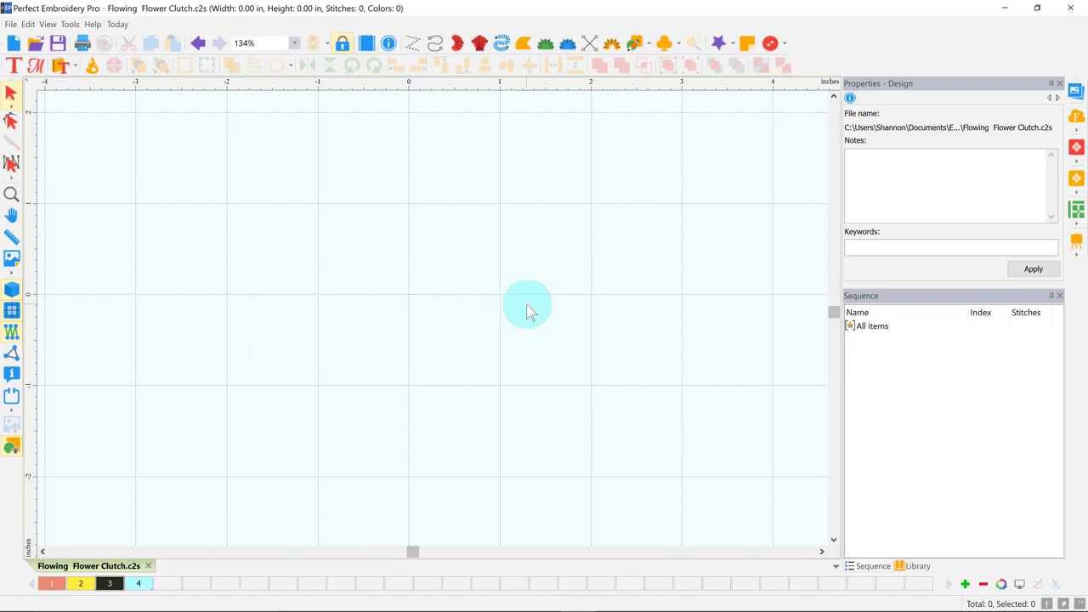
{"action": "mouse_move", "coordinate": [485, 604]}
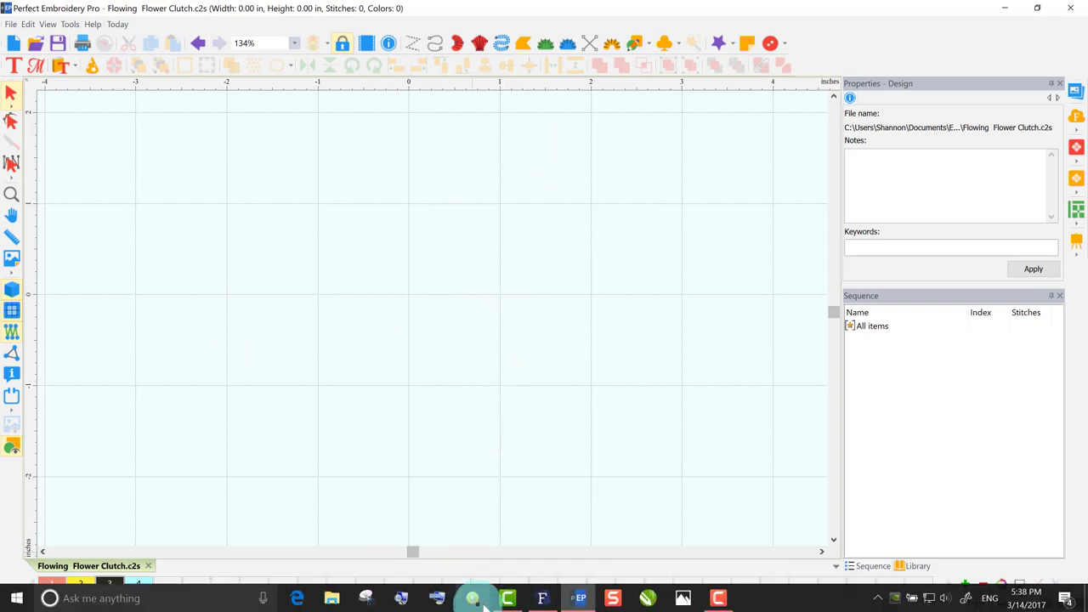
{"action": "left_click", "coordinate": [544, 598]}
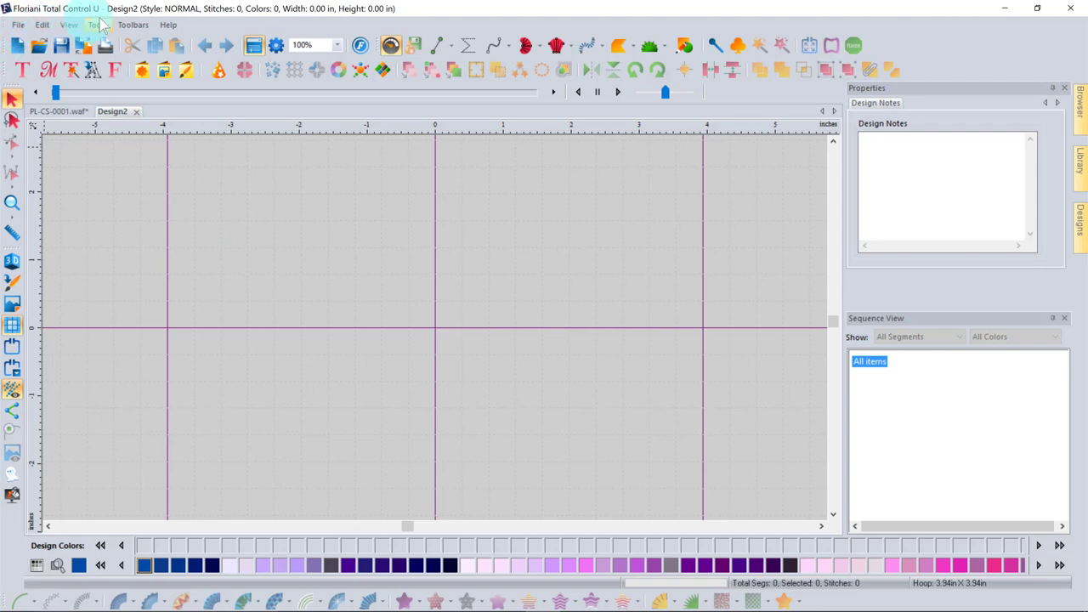
{"action": "left_click", "coordinate": [18, 25]}
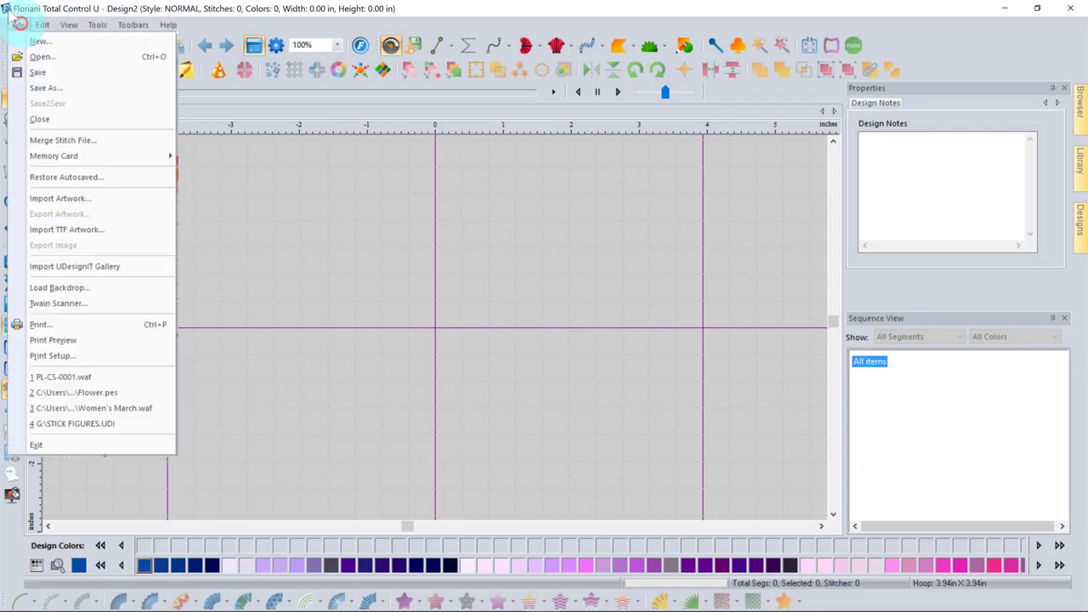
{"action": "mouse_move", "coordinate": [34, 29]}
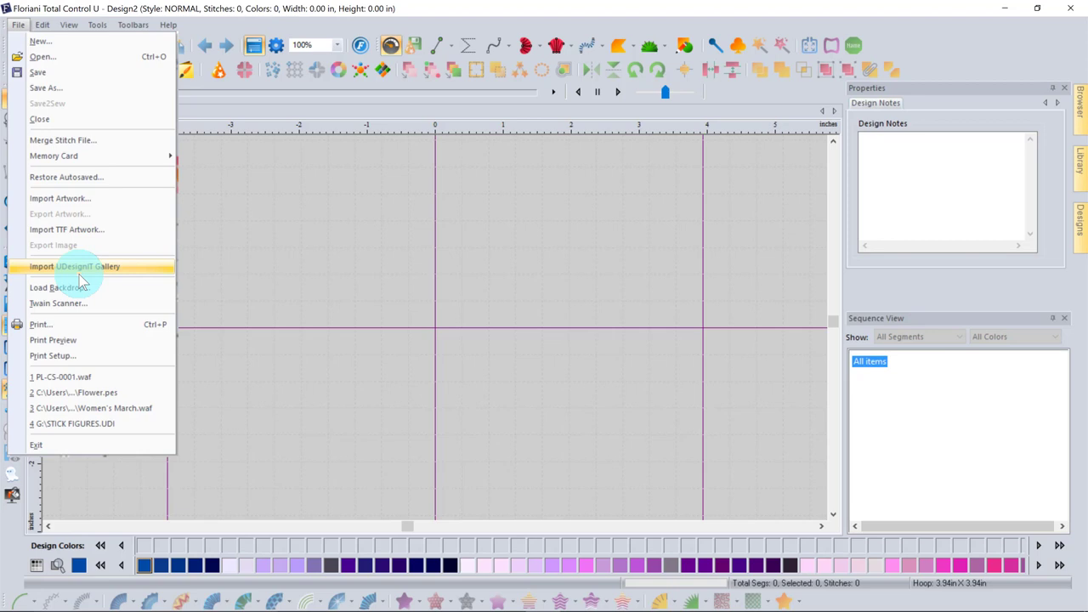
{"action": "left_click", "coordinate": [247, 255]}
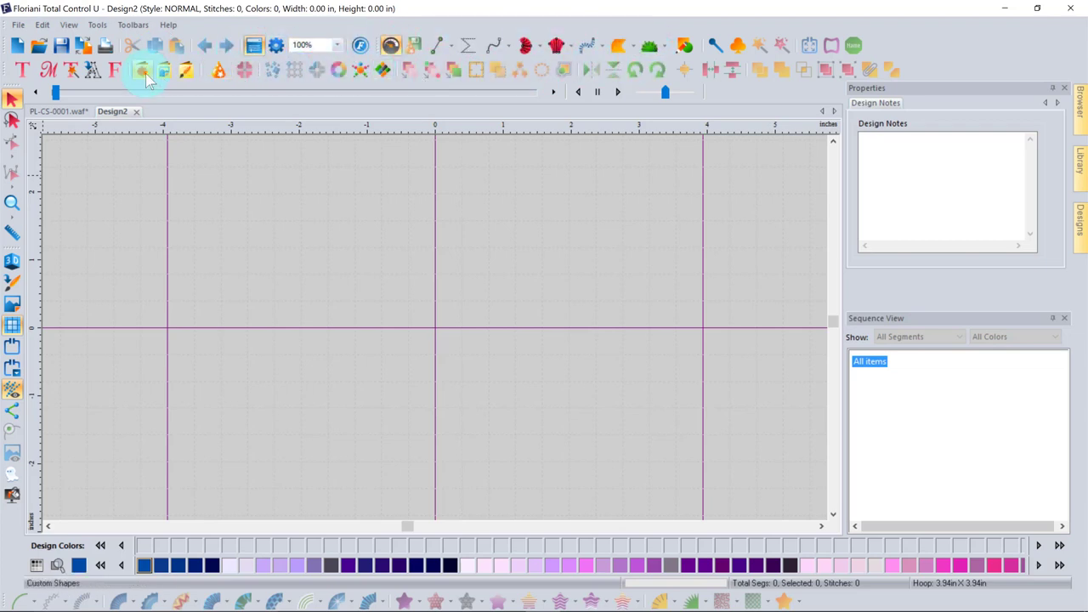
{"action": "left_click", "coordinate": [18, 24]}
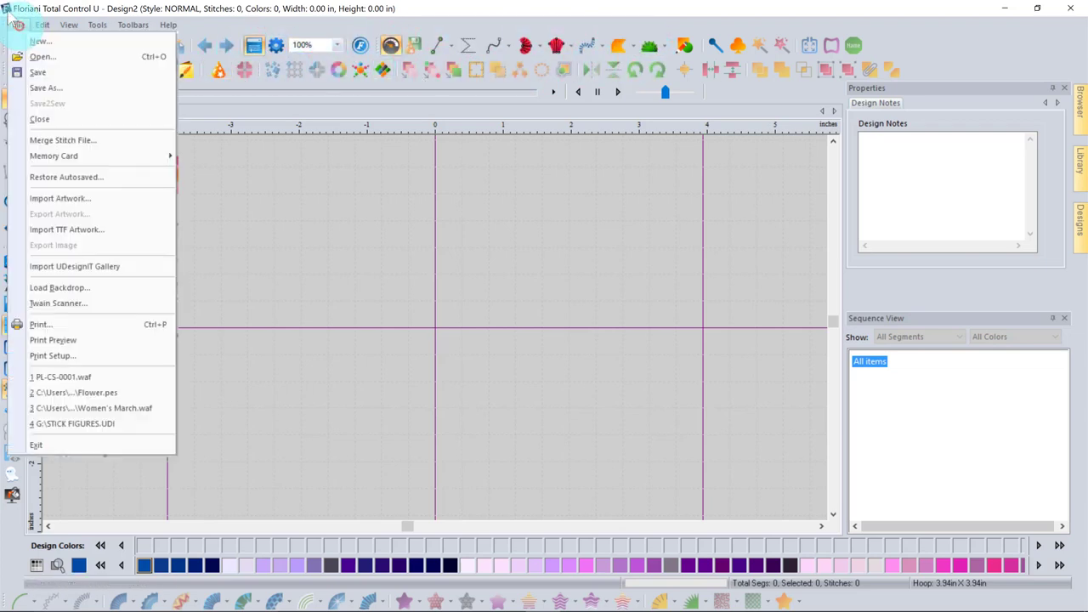
{"action": "left_click", "coordinate": [243, 200]}
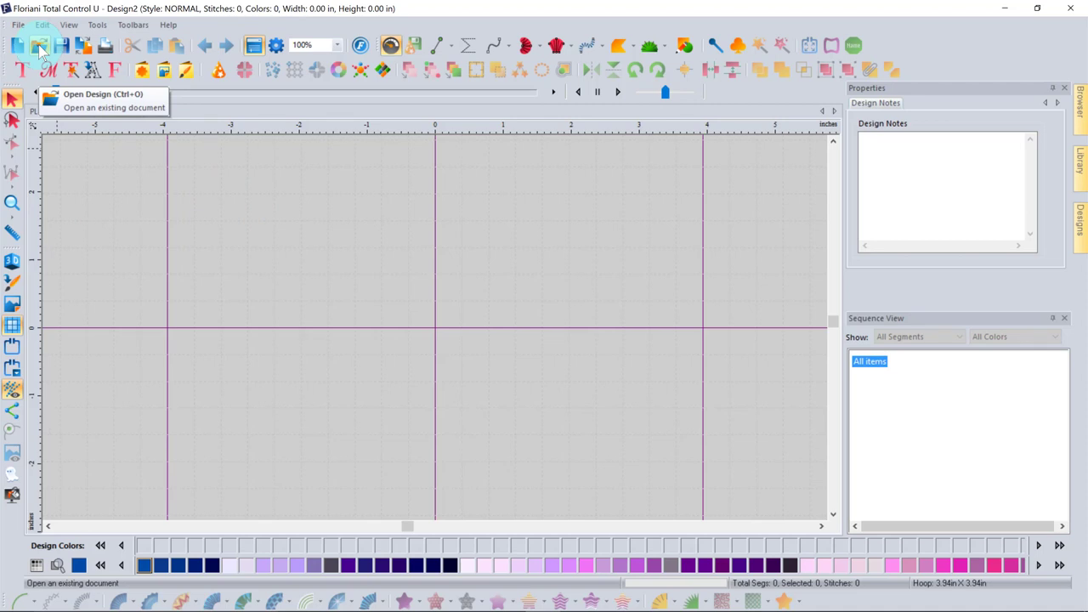
{"action": "left_click", "coordinate": [39, 48]}
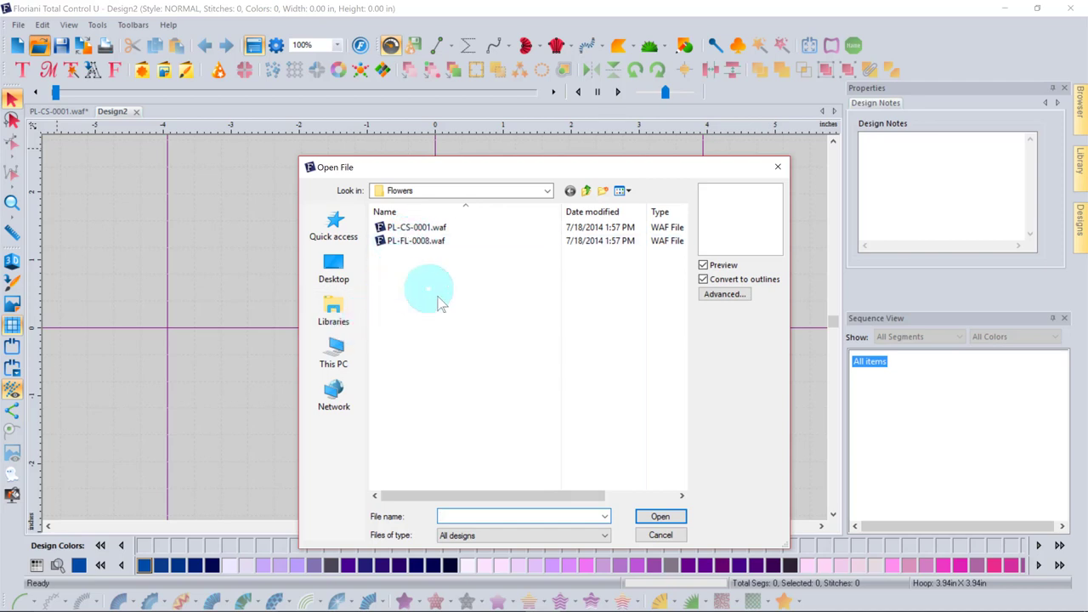
{"action": "left_click", "coordinate": [336, 348]}
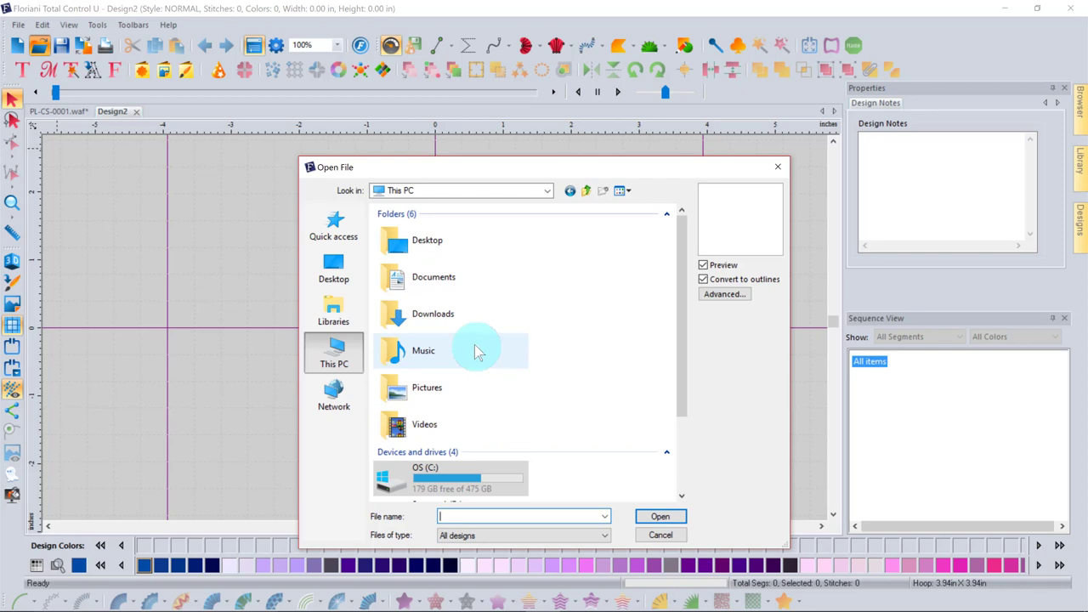
{"action": "double_click", "coordinate": [412, 285]}
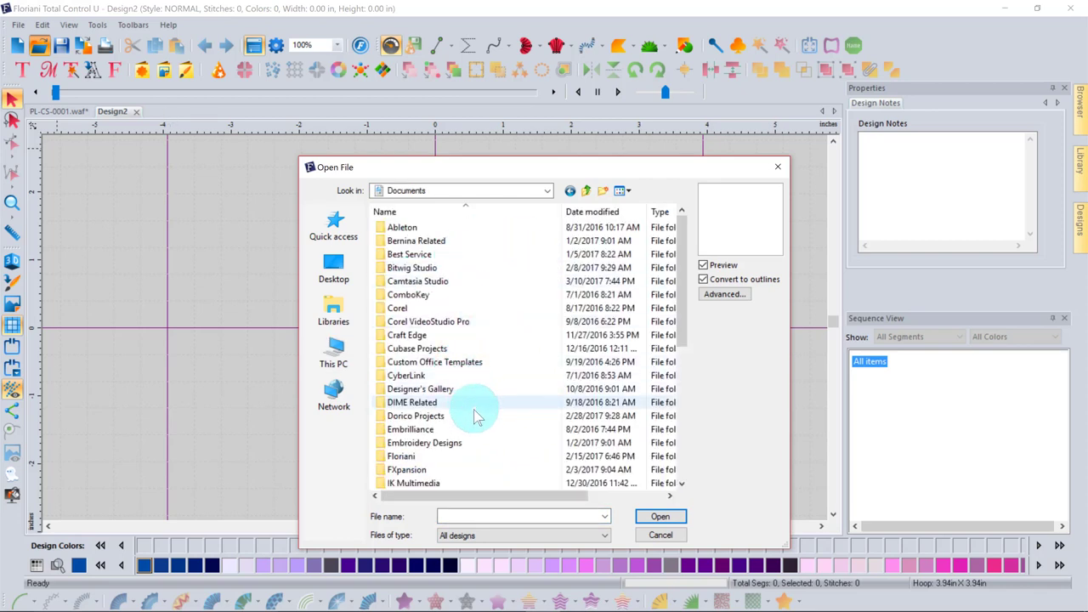
{"action": "double_click", "coordinate": [425, 443]}
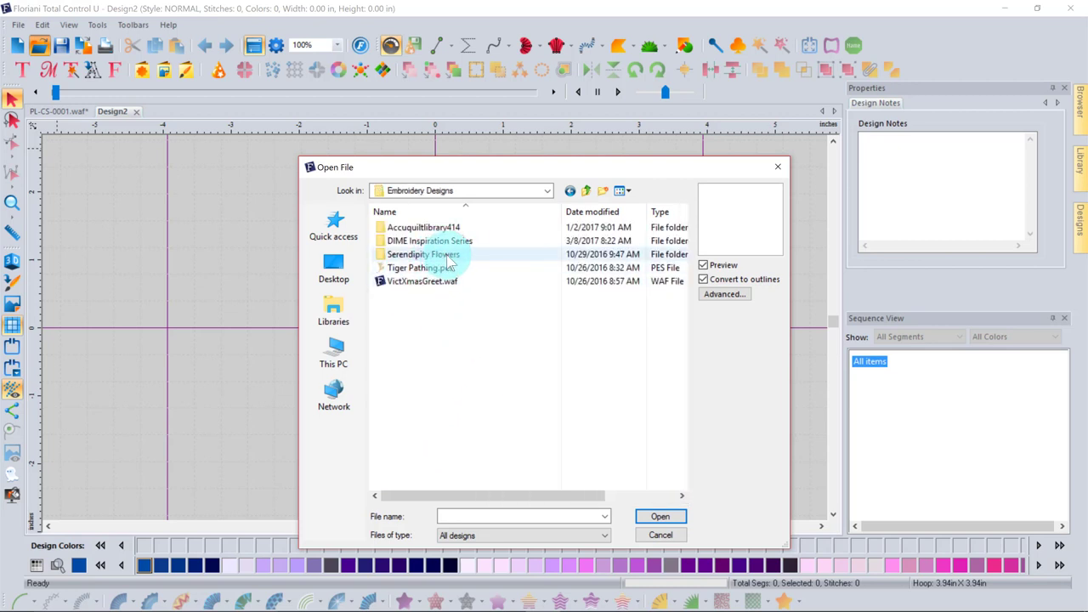
{"action": "double_click", "coordinate": [438, 254]}
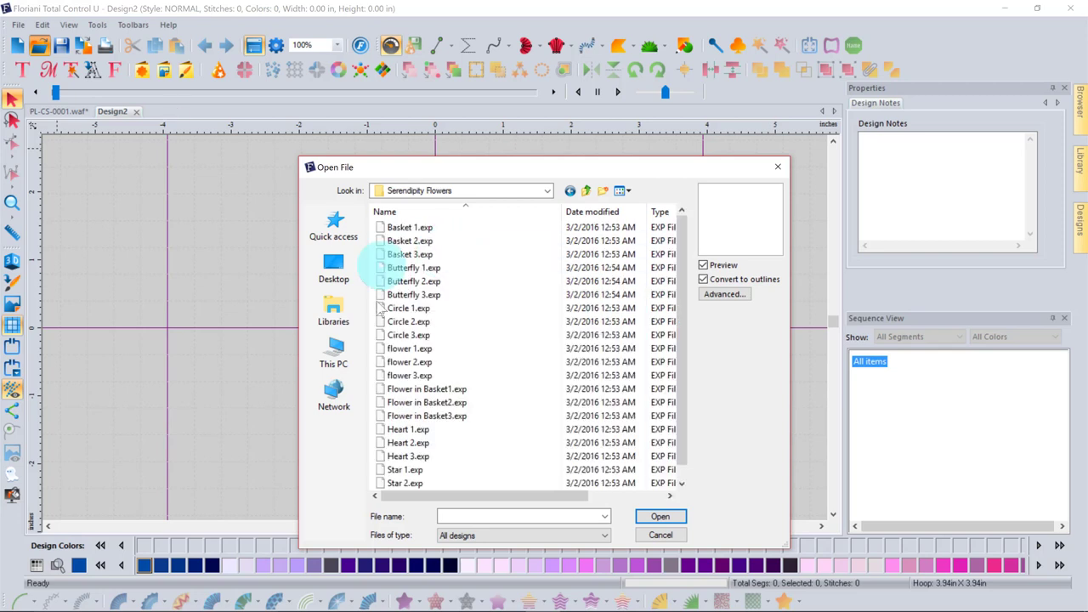
{"action": "left_click", "coordinate": [417, 349]}
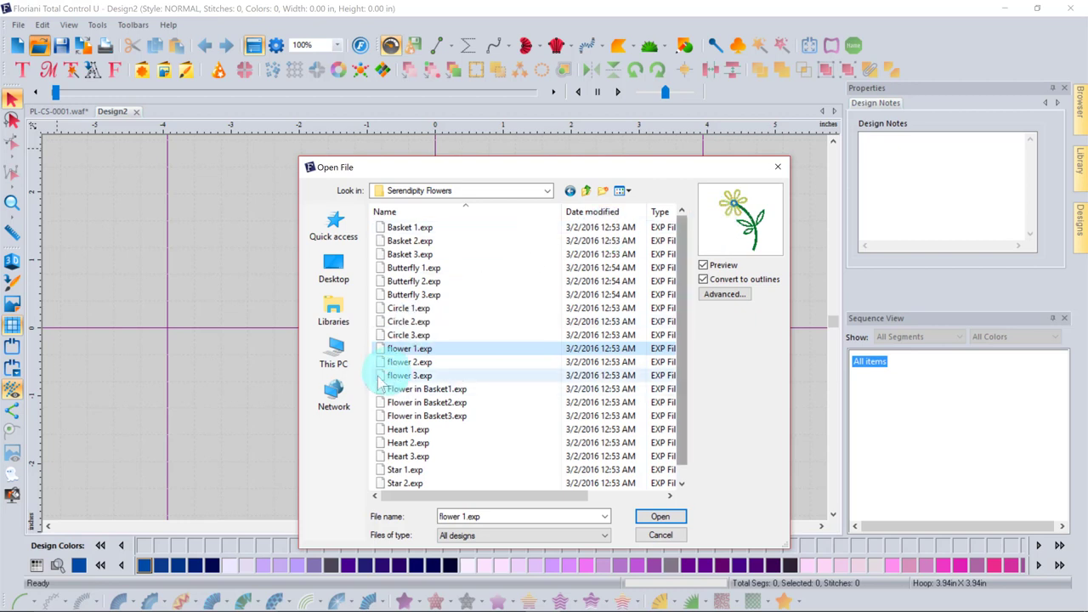
{"action": "left_click", "coordinate": [656, 516]}
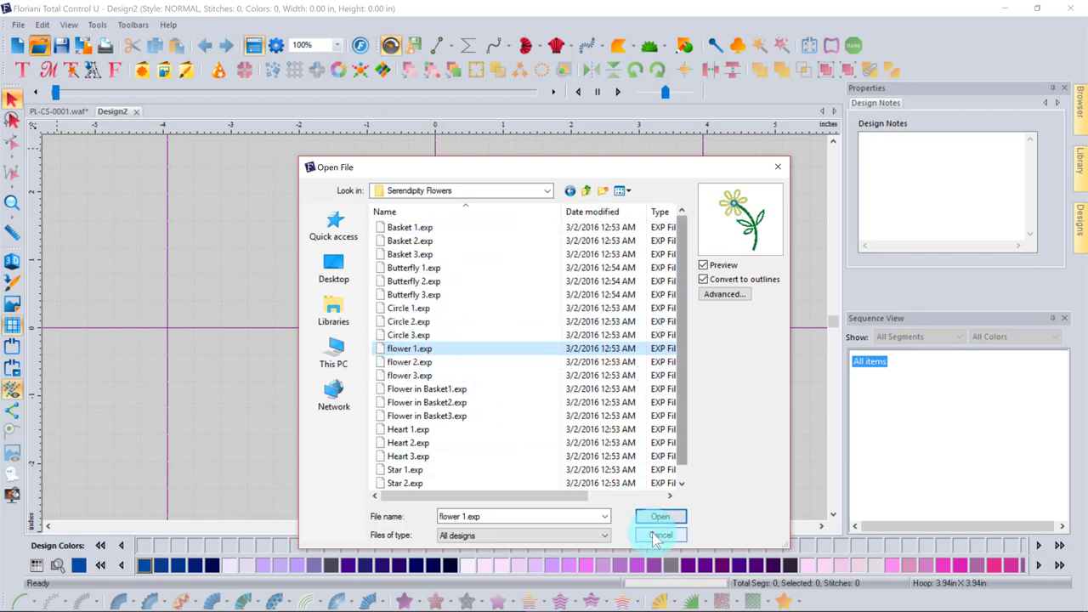
{"action": "left_click", "coordinate": [779, 168]}
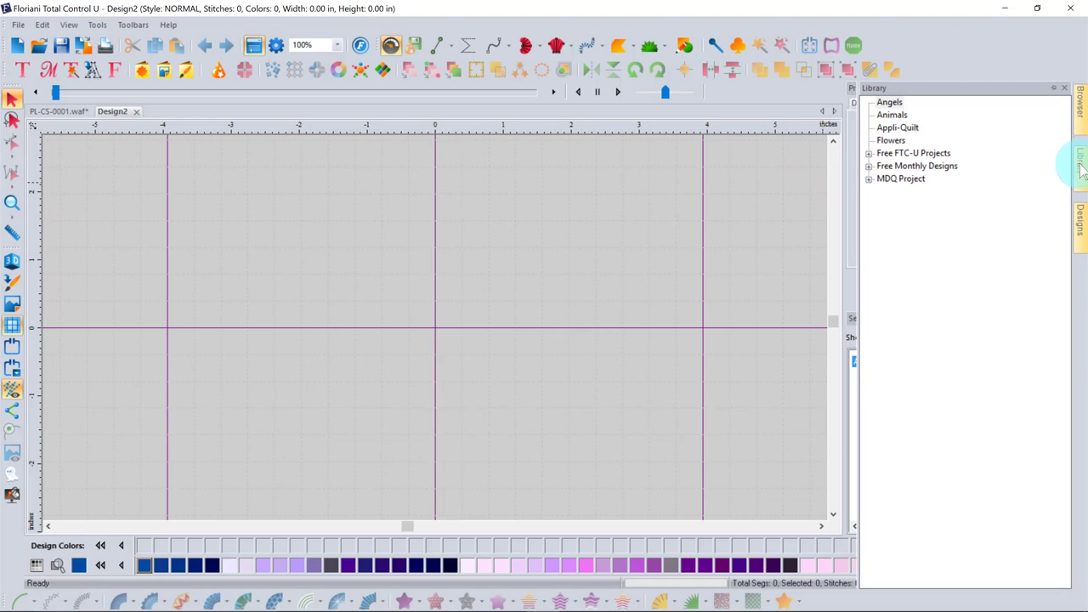
Browse the Library's Free Monthly Designs MARCH and APRIL and Free FTC-U Projects MAY folders, then collapse them
{"action": "left_click", "coordinate": [869, 165]}
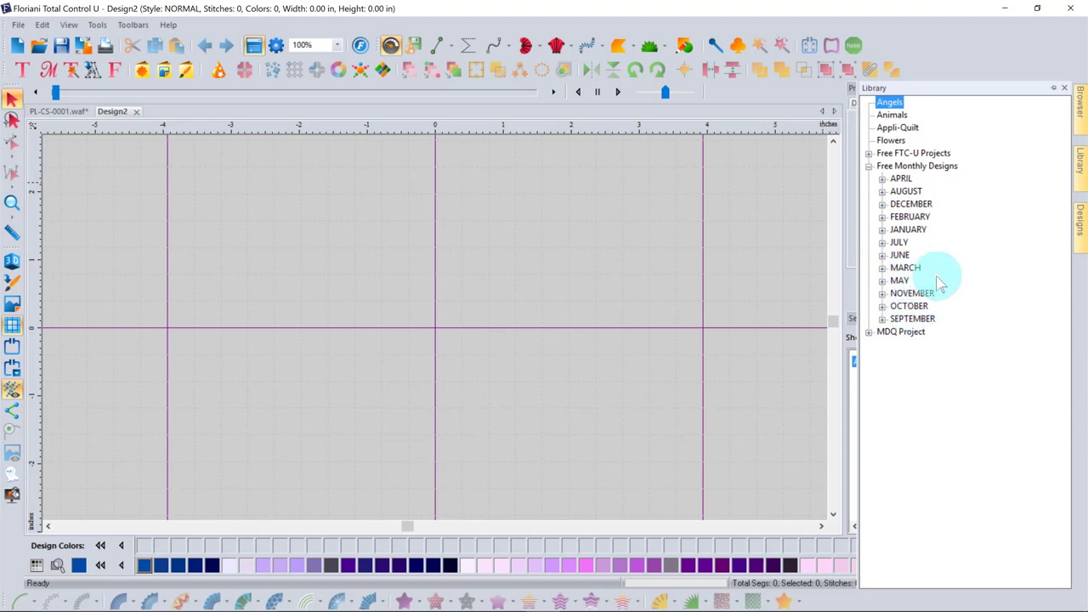
{"action": "left_click", "coordinate": [882, 269]}
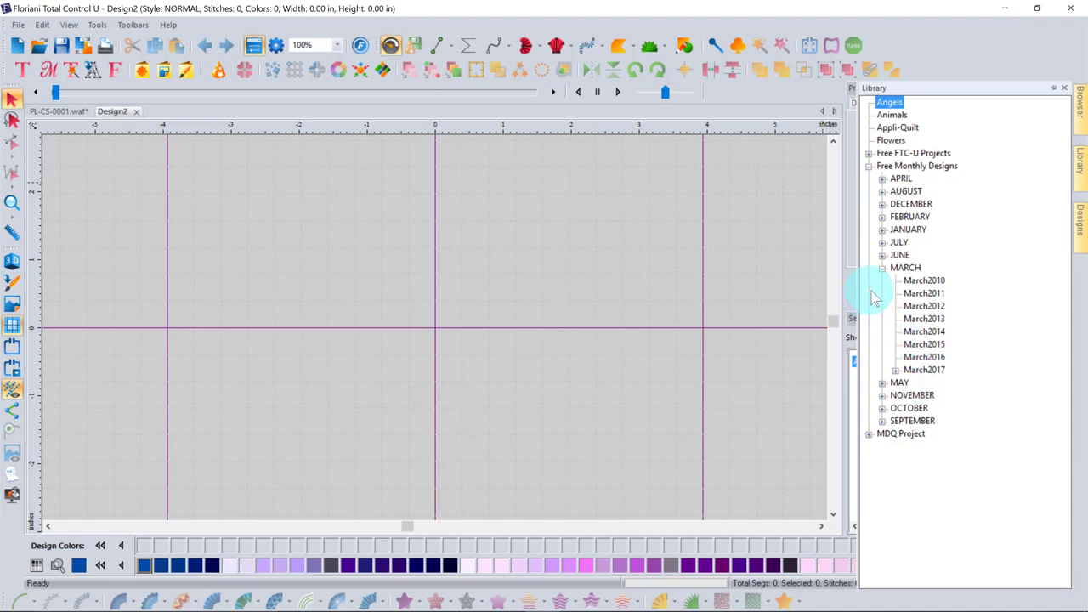
{"action": "left_click", "coordinate": [882, 179]}
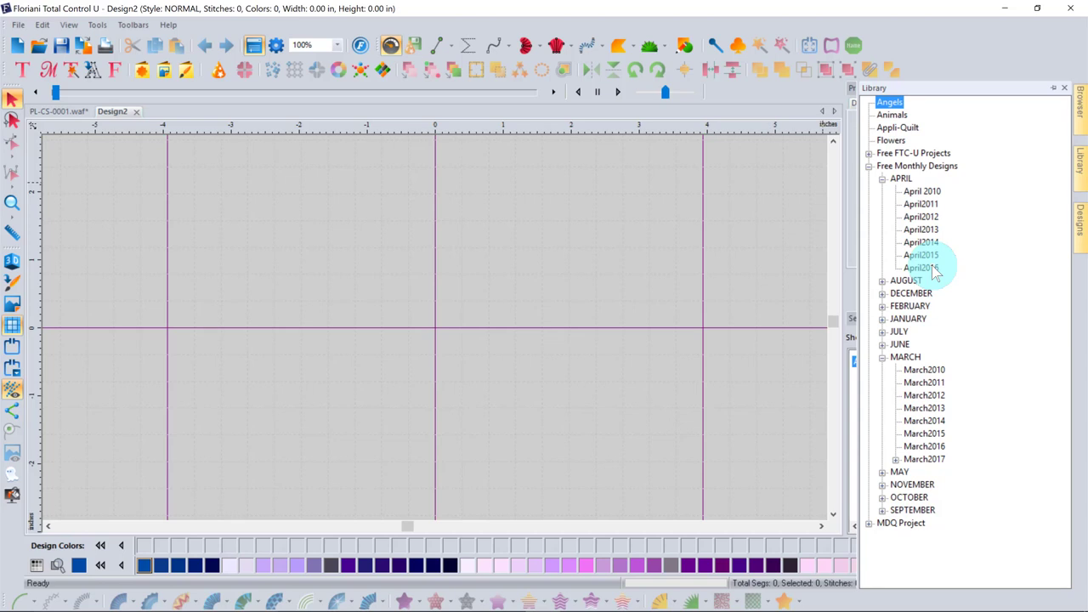
{"action": "left_click", "coordinate": [868, 153]}
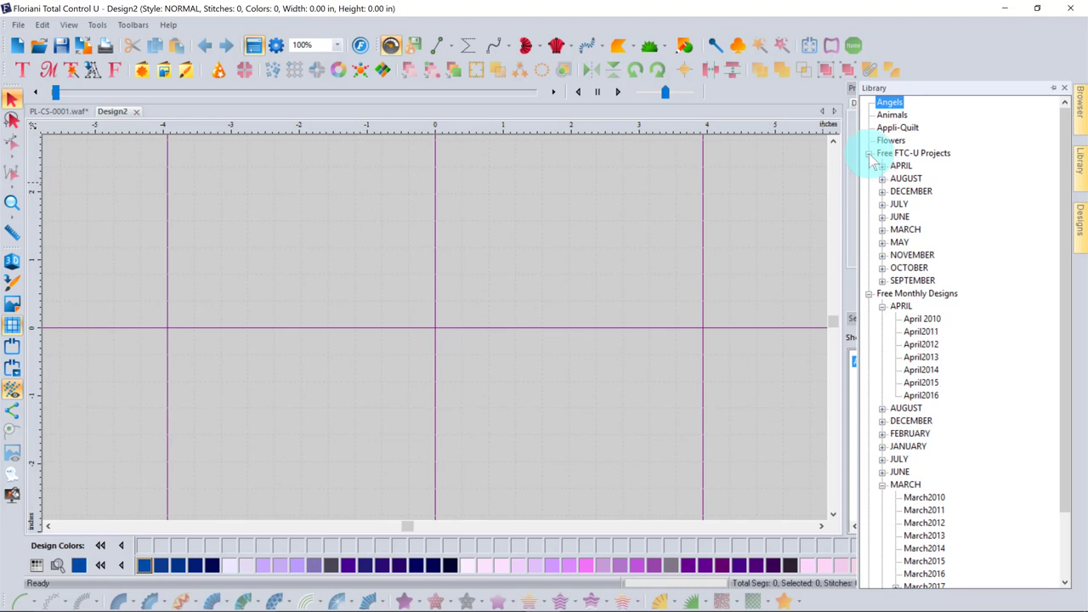
{"action": "left_click", "coordinate": [882, 242]}
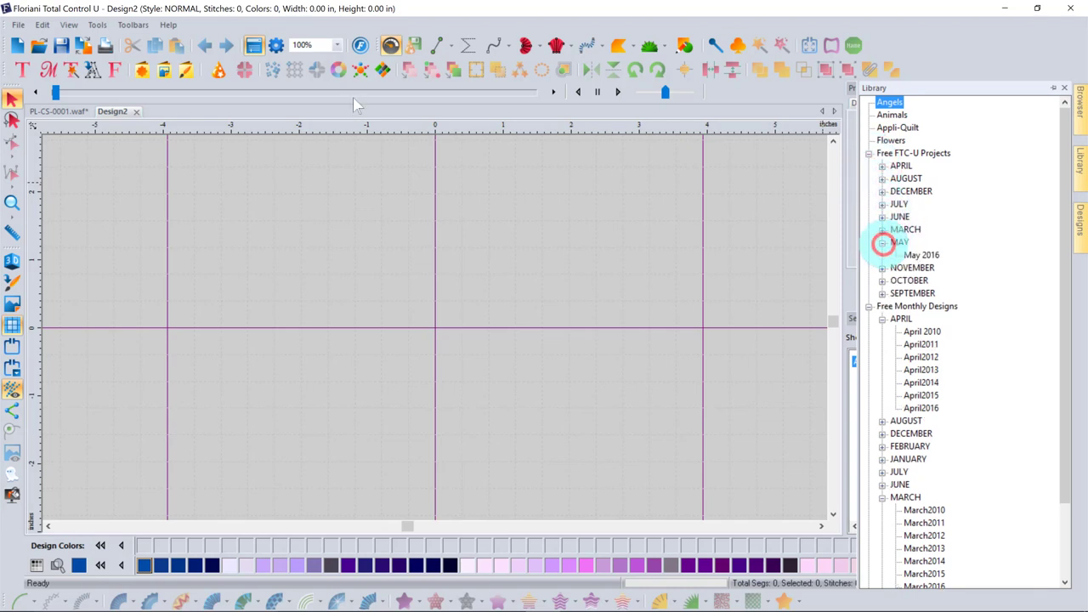
{"action": "left_click", "coordinate": [920, 255]}
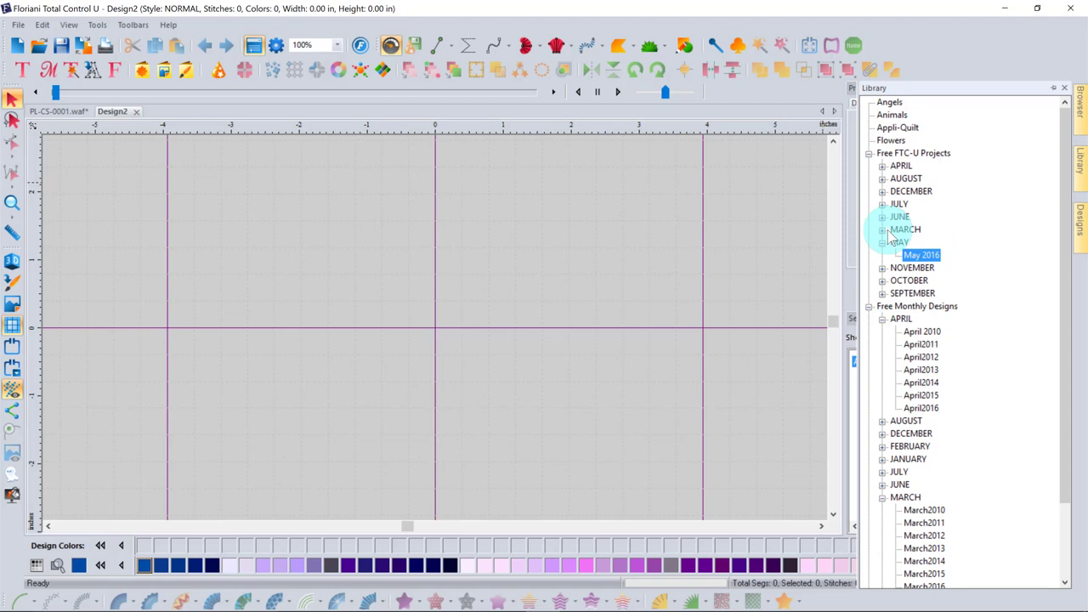
{"action": "left_click", "coordinate": [868, 153]}
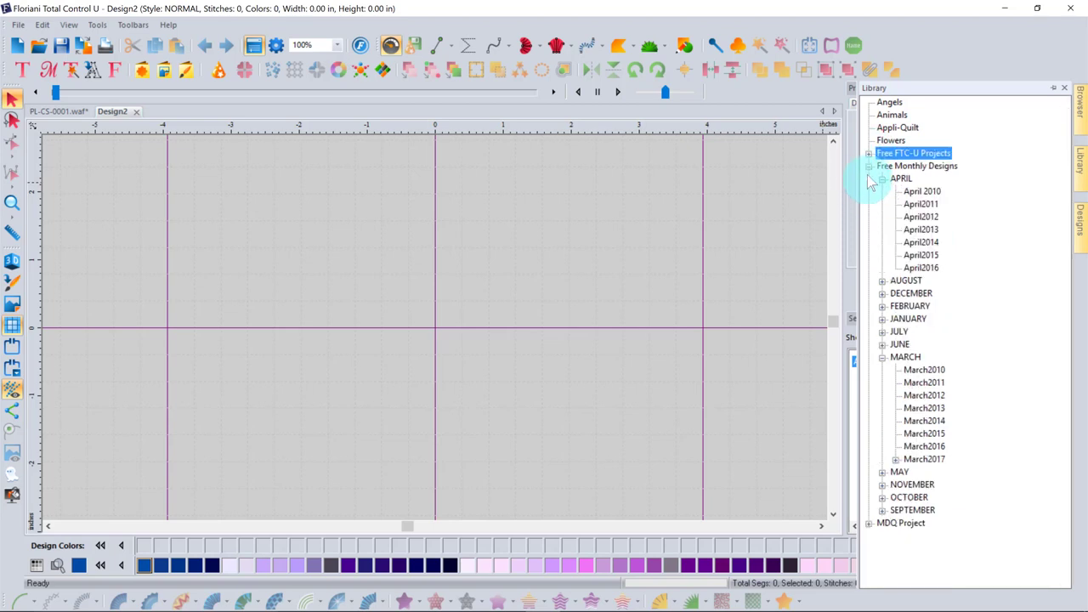
{"action": "left_click", "coordinate": [868, 166]}
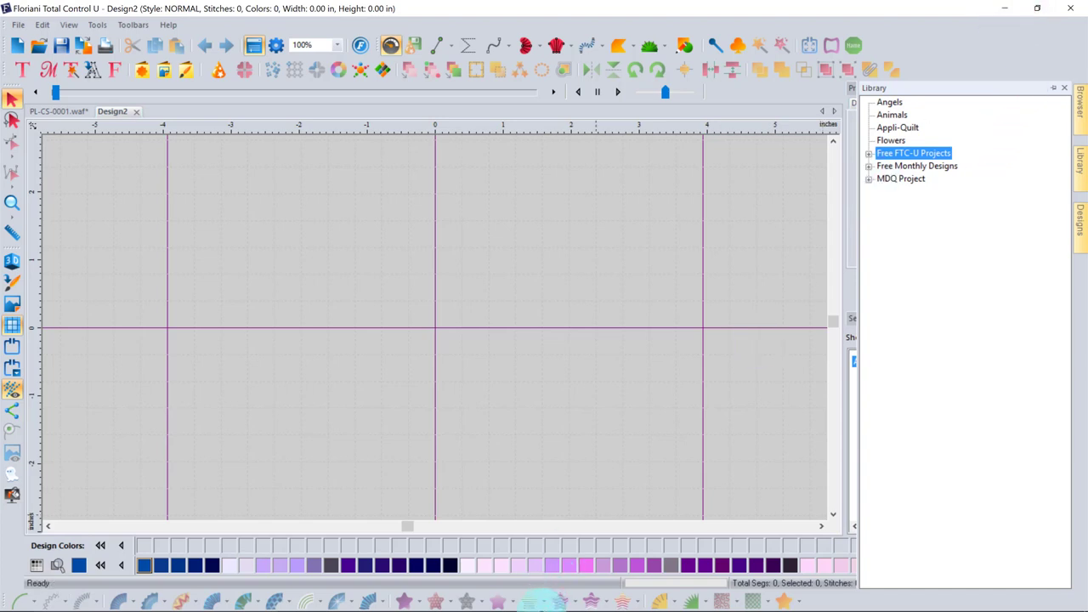
Bring Perfect Embroidery Pro forward, then minimize it and Floriani Total Control U to reveal the desktop
{"action": "mouse_move", "coordinate": [540, 602]}
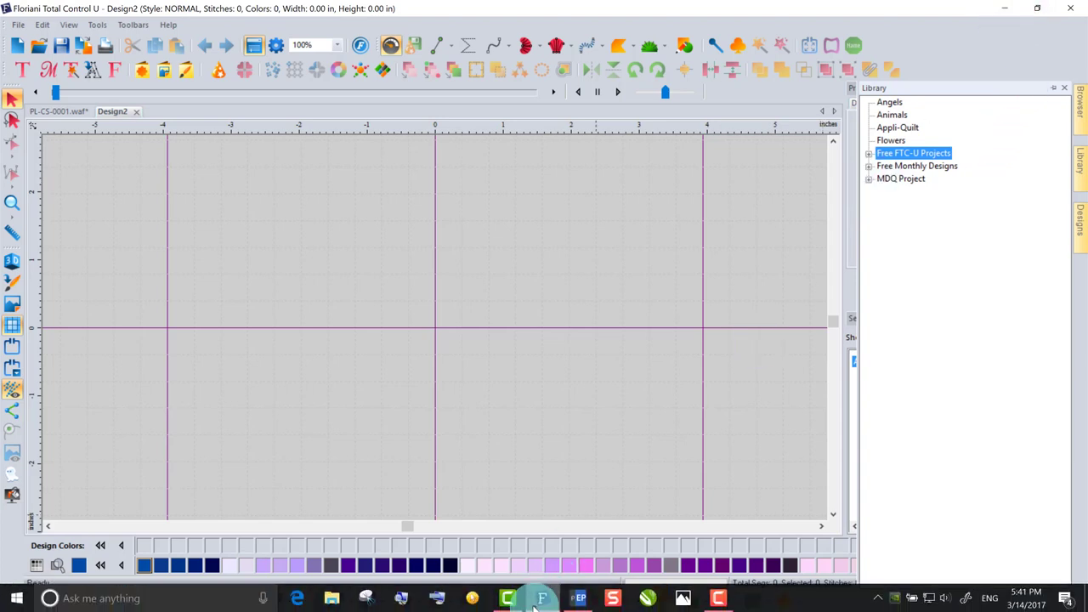
{"action": "left_click", "coordinate": [577, 600]}
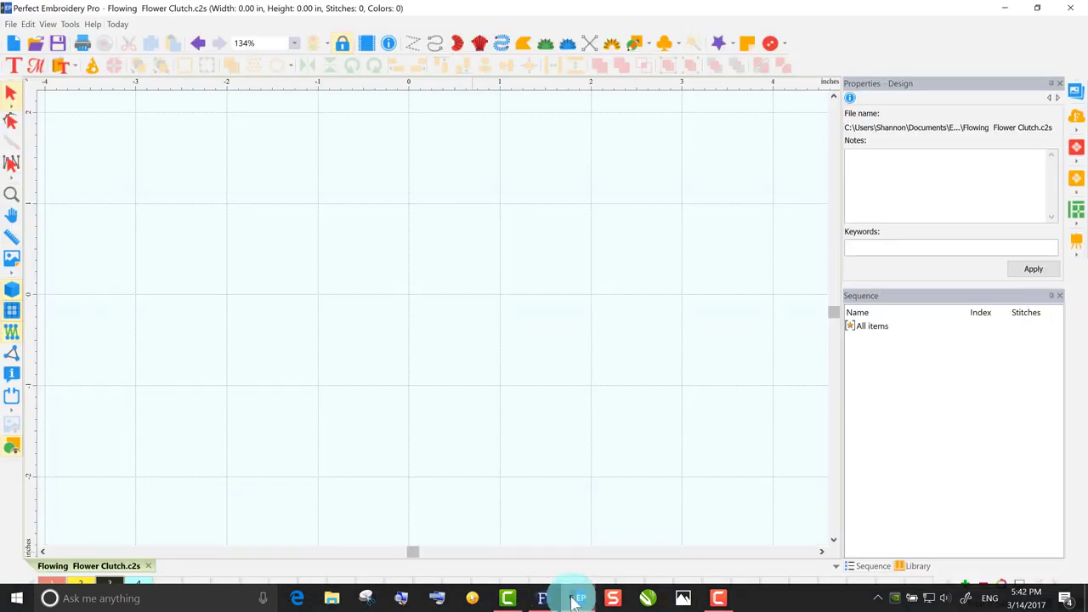
{"action": "left_click", "coordinate": [577, 600]}
{"action": "left_click", "coordinate": [542, 598]}
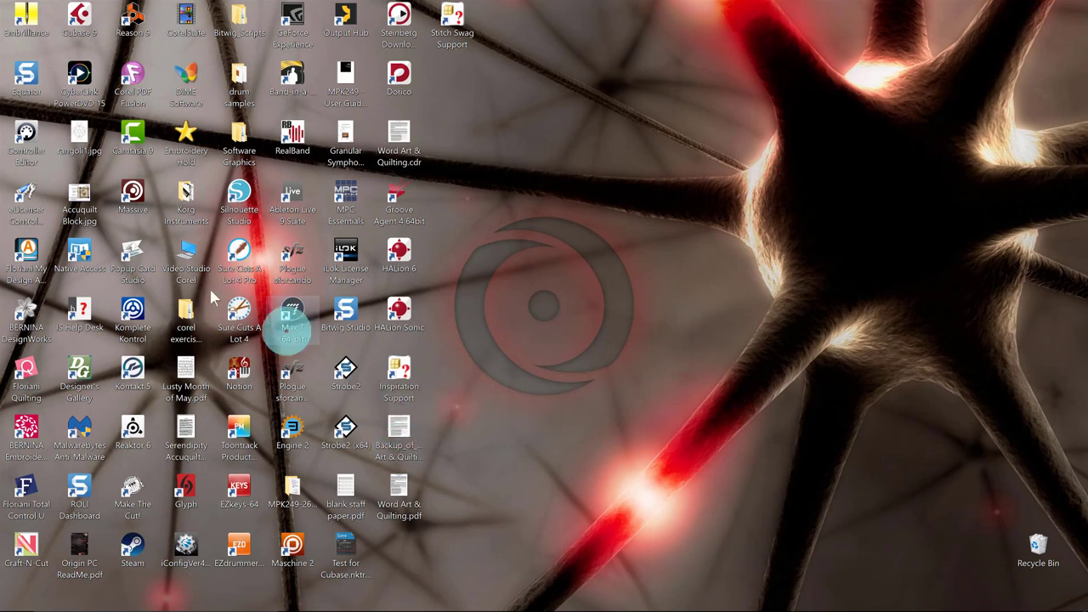
Launch Floriani My Design Album and view the 13580 jam design in the Pending category
{"action": "left_click", "coordinate": [24, 253]}
{"action": "double_click", "coordinate": [24, 253]}
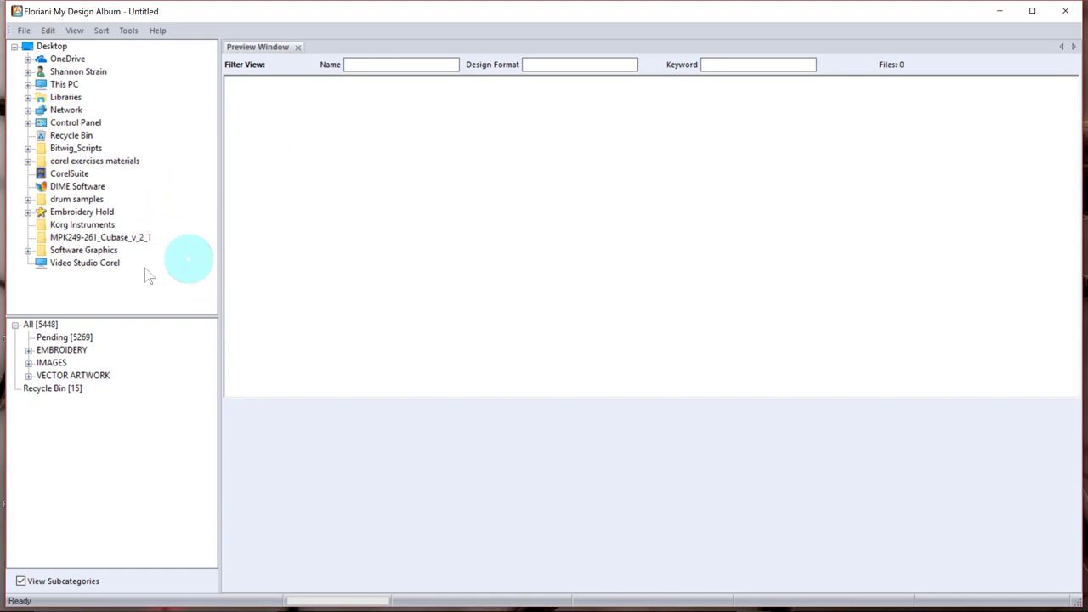
{"action": "left_click", "coordinate": [65, 338]}
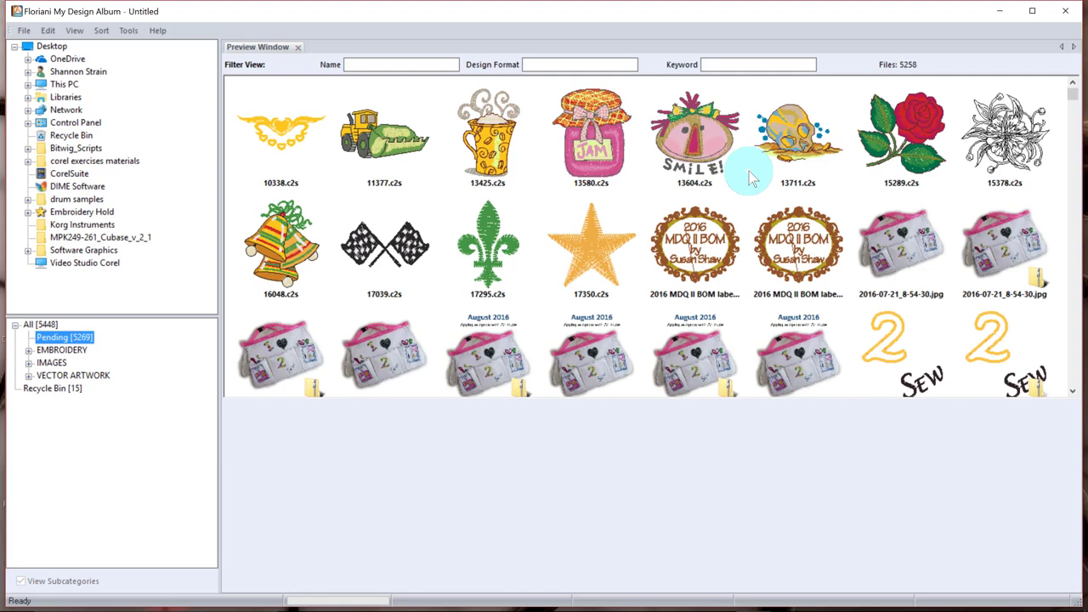
{"action": "left_click", "coordinate": [578, 141]}
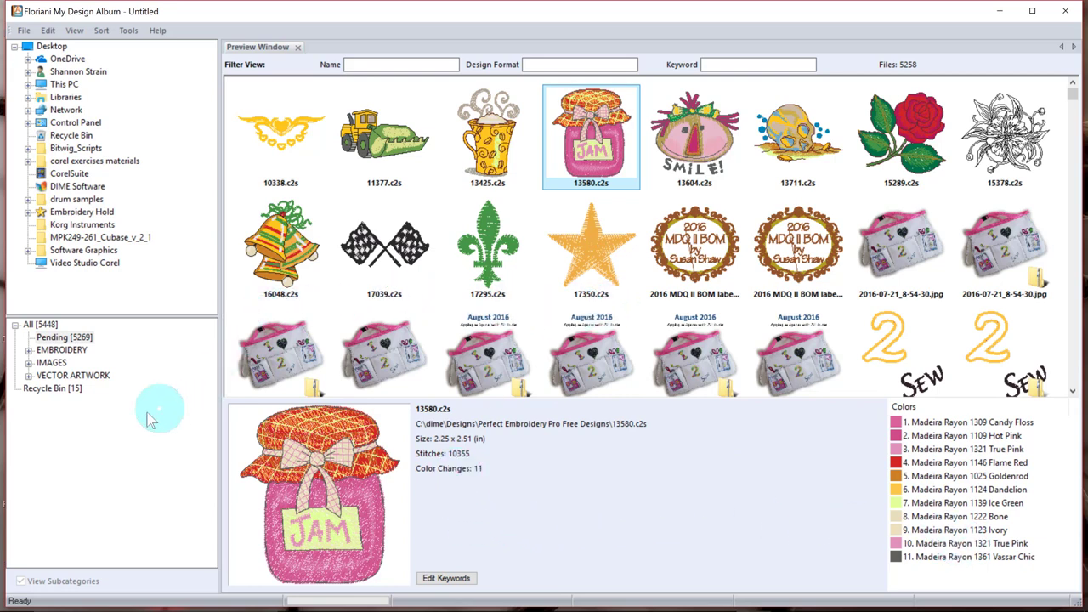
Browse the Inspiration, Logos, Vector Artwork and Images categories, then close the album
{"action": "left_click", "coordinate": [28, 375]}
{"action": "left_click", "coordinate": [68, 387]}
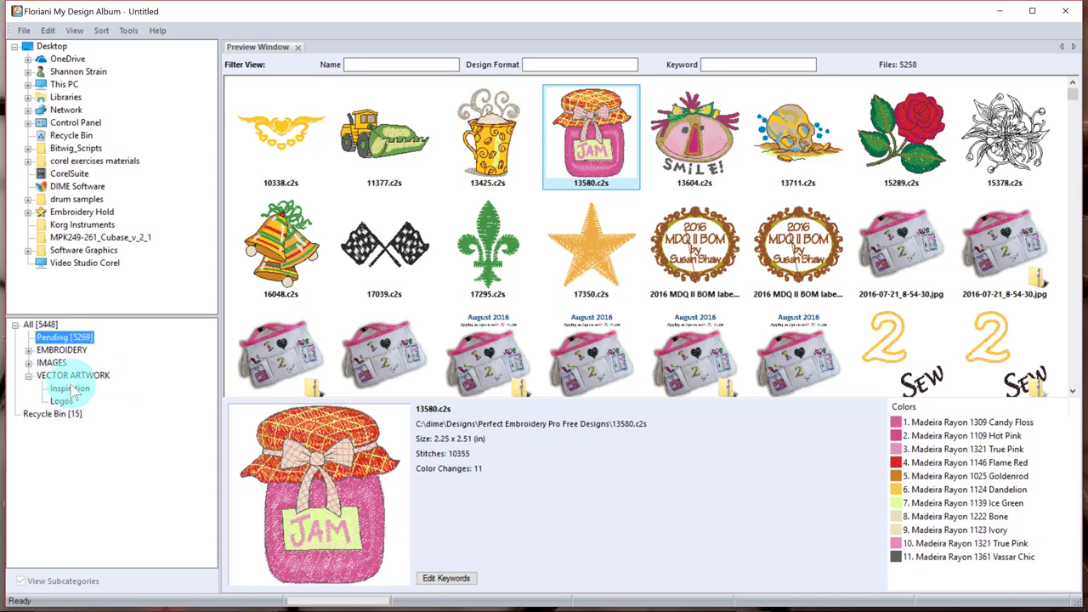
{"action": "left_click", "coordinate": [62, 401]}
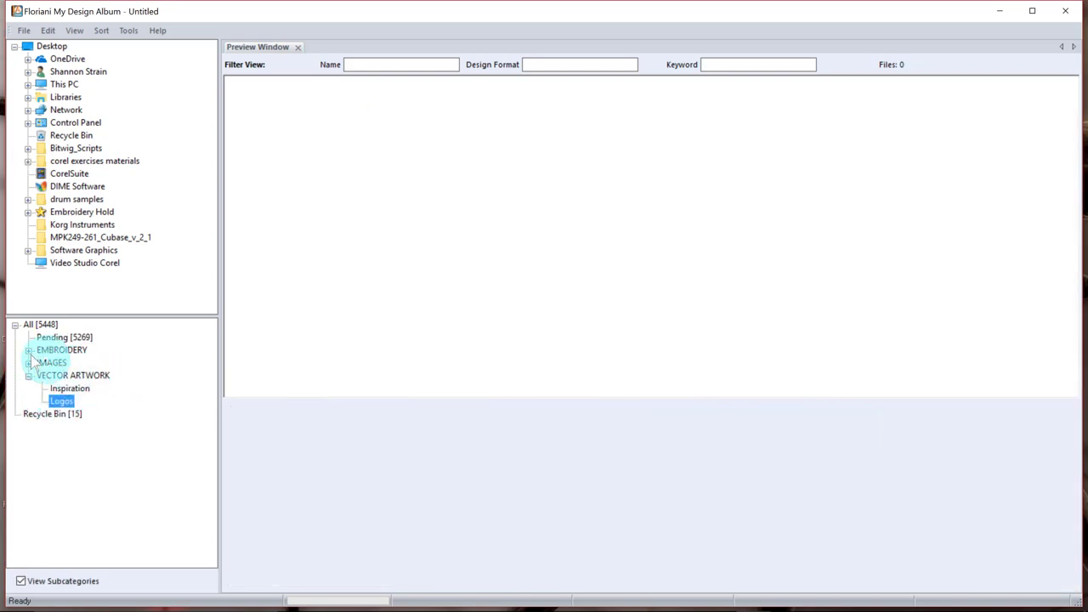
{"action": "left_click", "coordinate": [64, 375]}
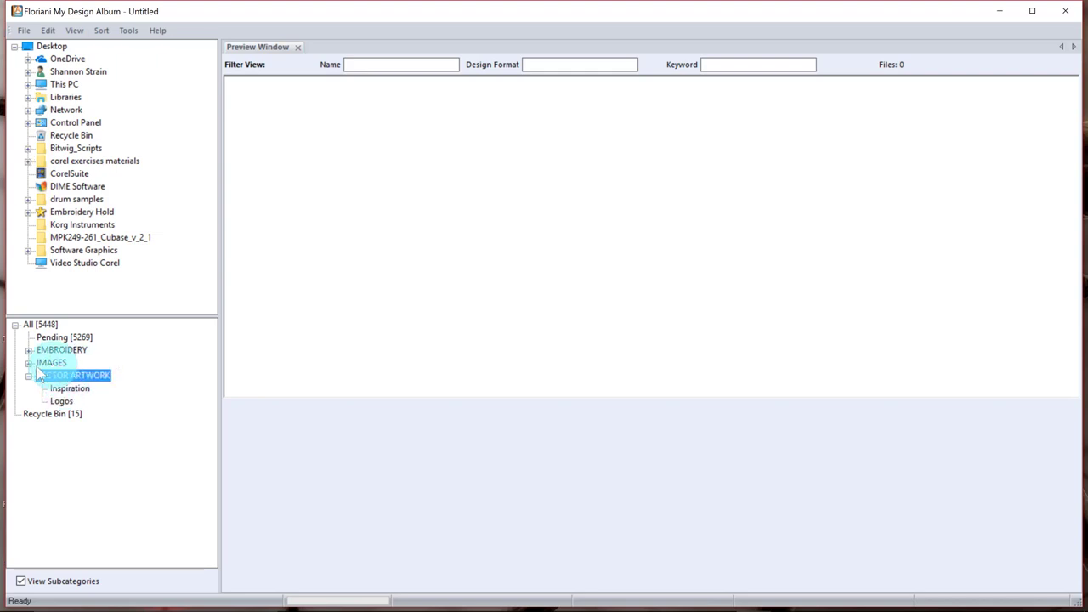
{"action": "left_click", "coordinate": [49, 363]}
{"action": "left_click", "coordinate": [28, 363]}
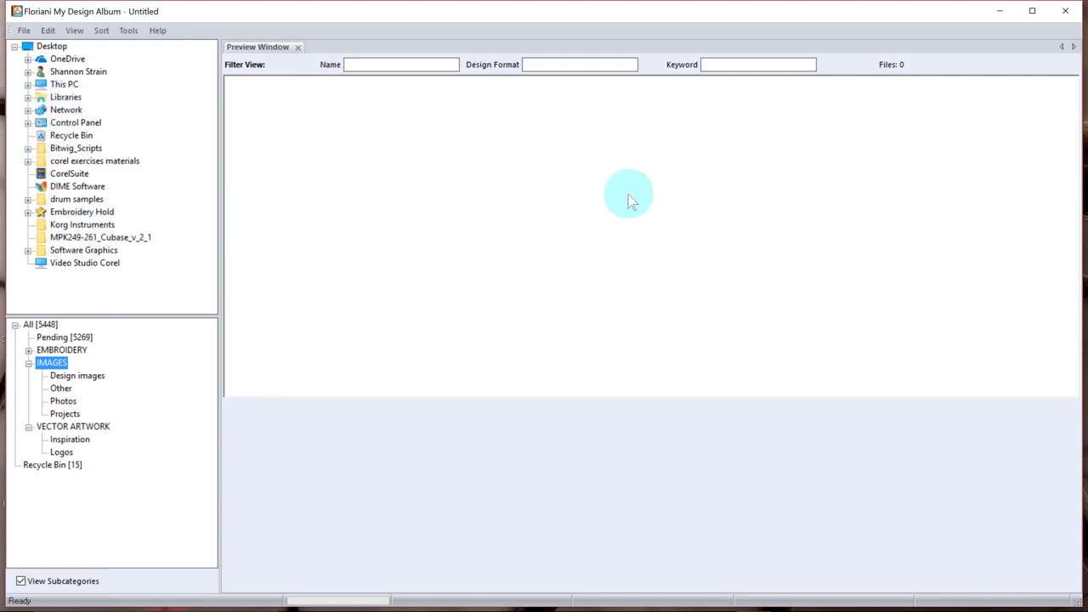
{"action": "left_click", "coordinate": [1070, 12]}
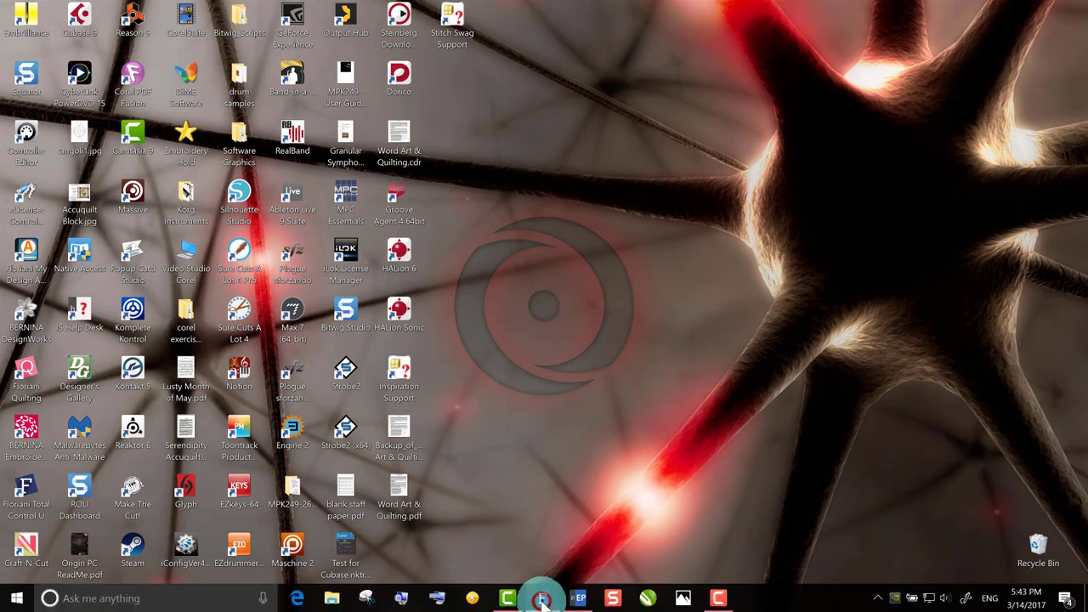
Open the rose design PL-FL-0008.waf from the Flowers folder in Total Control U
{"action": "left_click", "coordinate": [541, 598]}
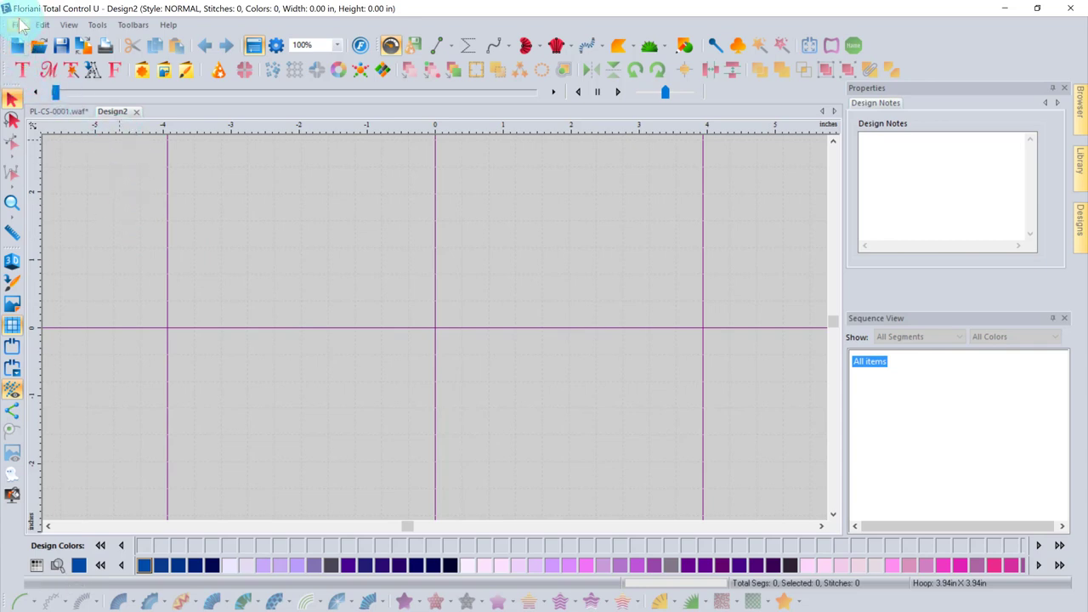
{"action": "left_click", "coordinate": [17, 26]}
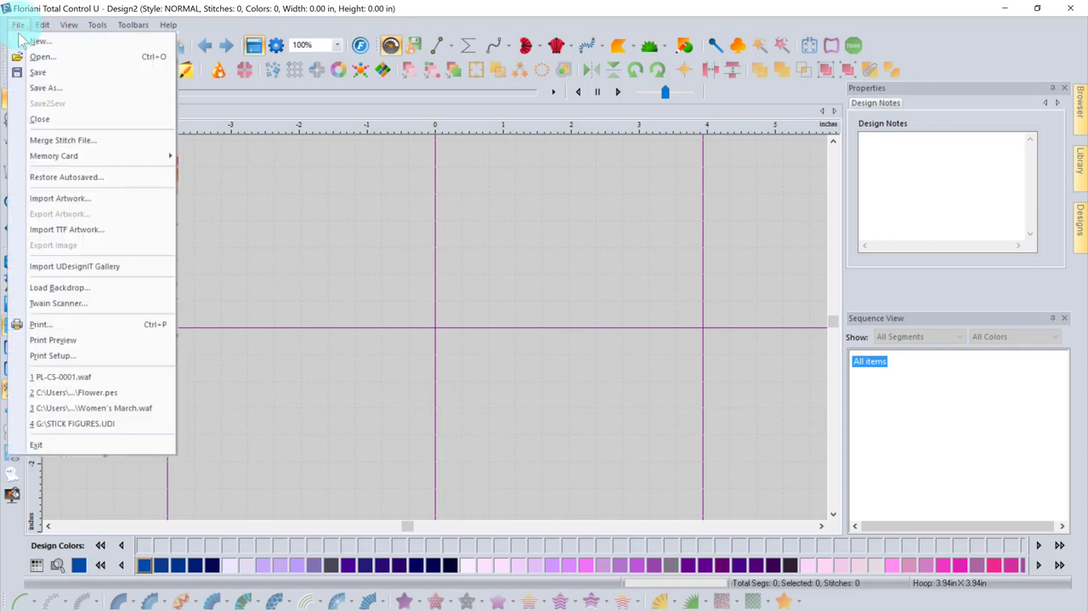
{"action": "left_click", "coordinate": [38, 54]}
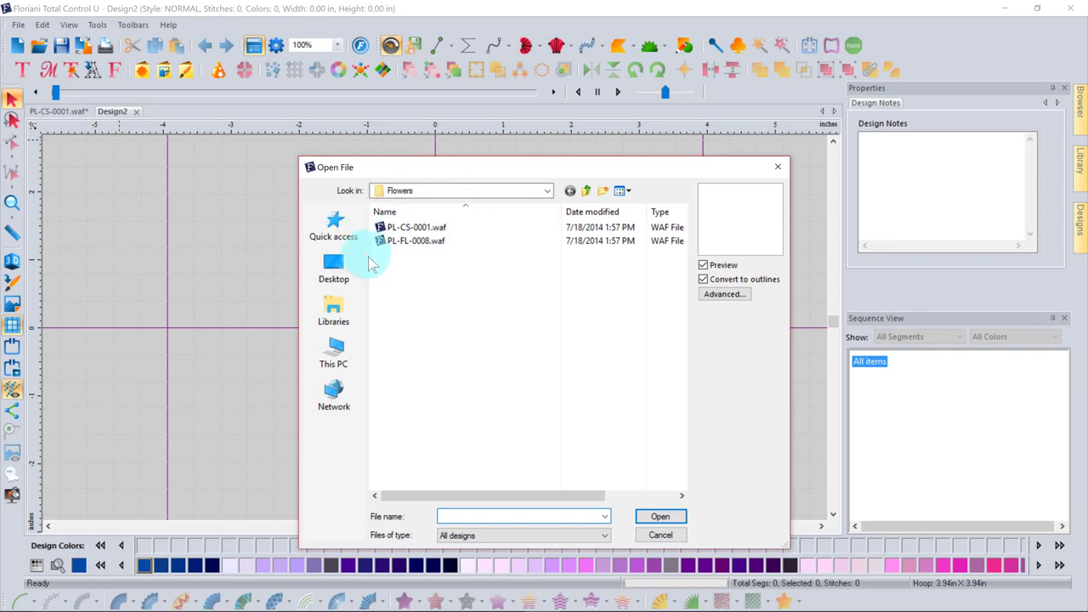
{"action": "left_click", "coordinate": [408, 241]}
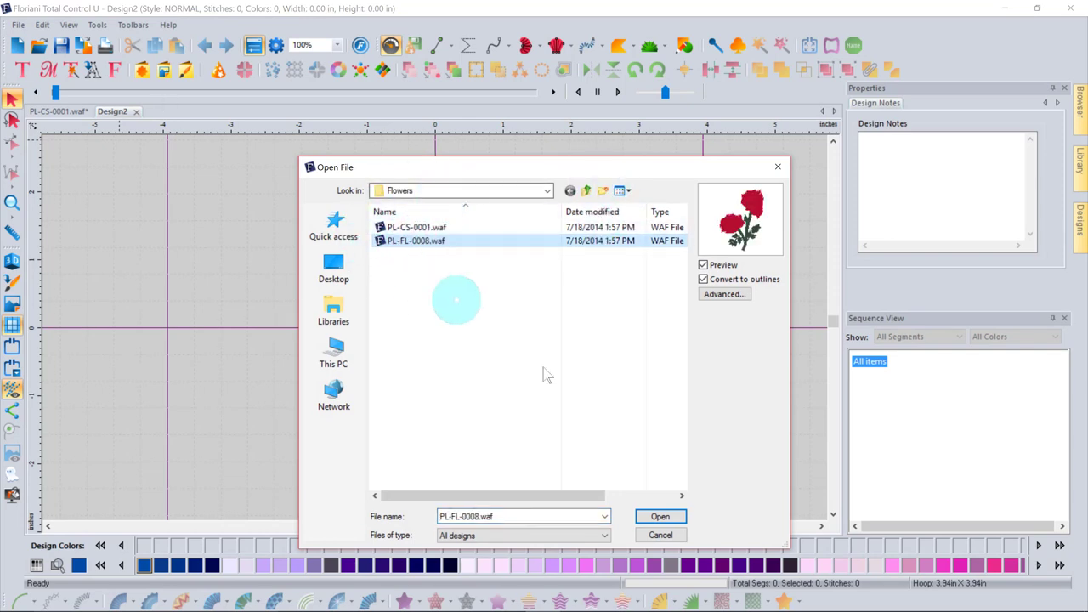
{"action": "left_click", "coordinate": [661, 516]}
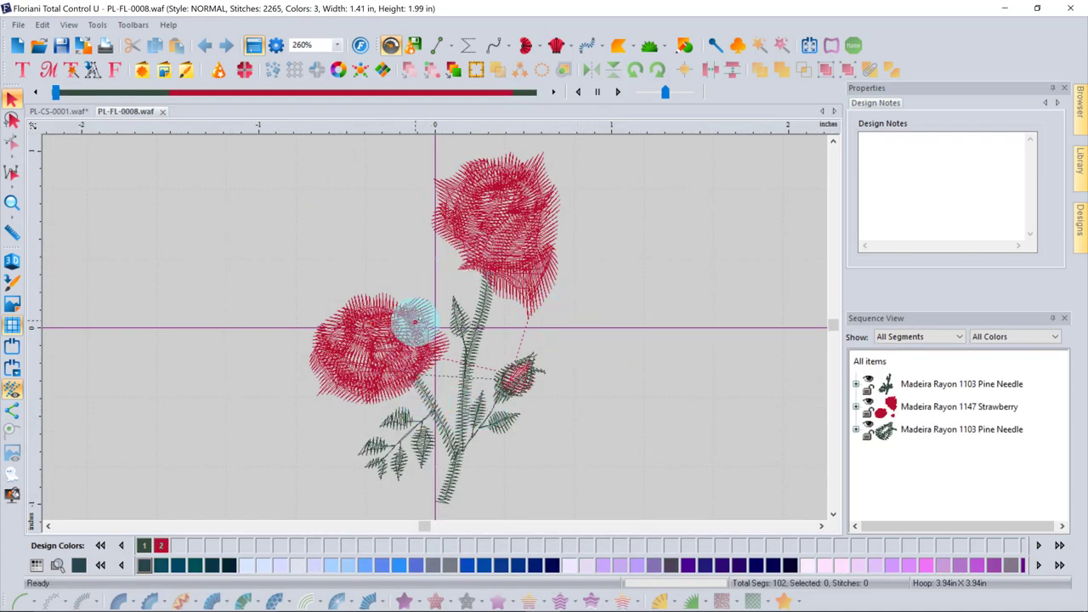
Inspect the rose, stem, leaf and bud segments, then select all 102 segments with Ctrl+A
{"action": "left_click", "coordinate": [491, 257]}
{"action": "left_click", "coordinate": [659, 249]}
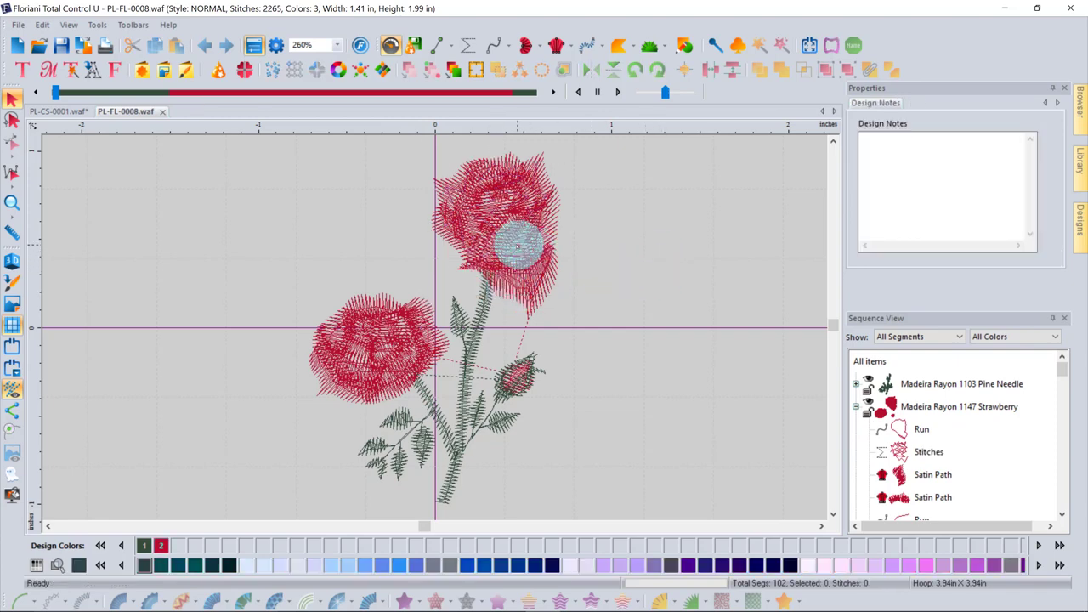
{"action": "left_click", "coordinate": [396, 337]}
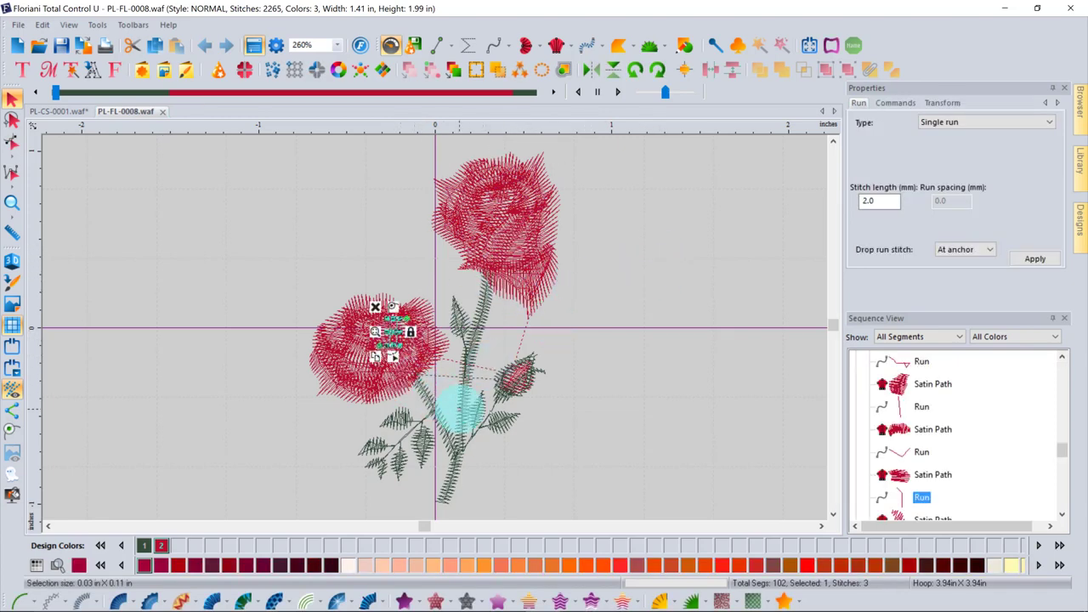
{"action": "left_click", "coordinate": [444, 414]}
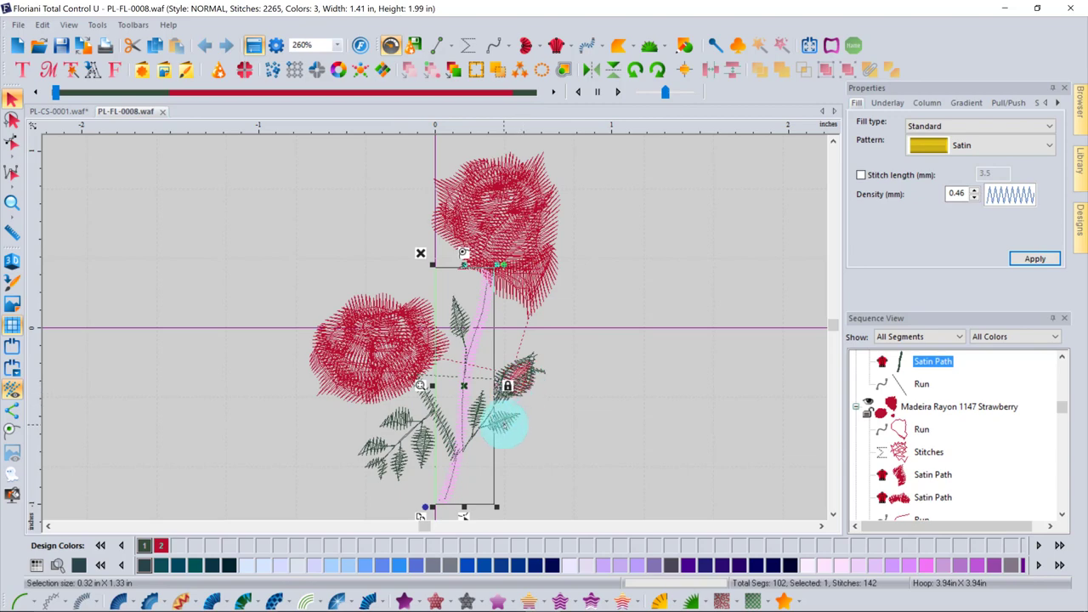
{"action": "left_click", "coordinate": [499, 419]}
{"action": "left_click", "coordinate": [512, 377]}
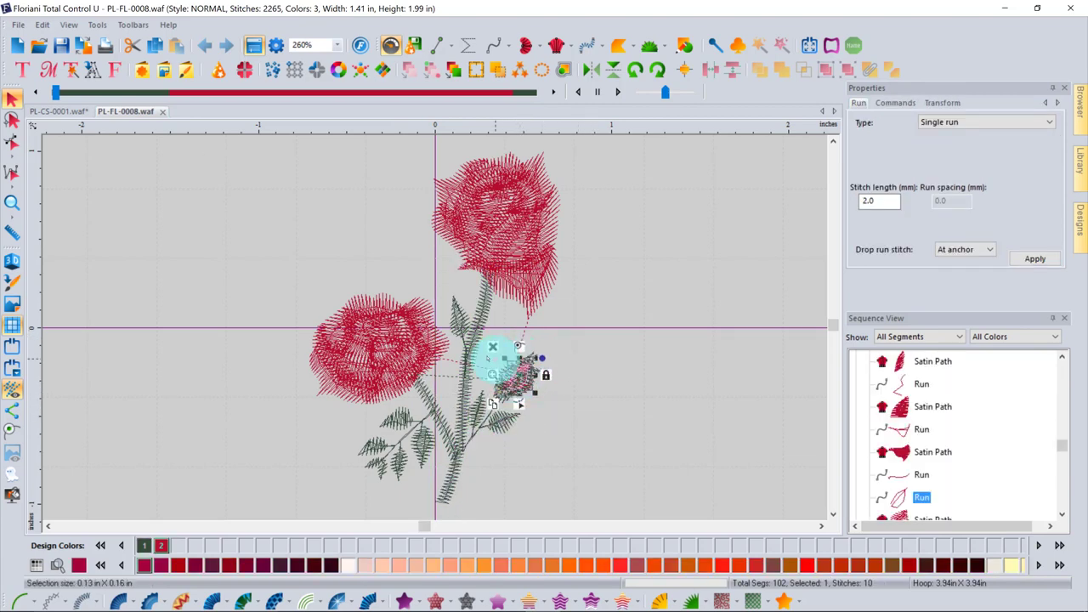
{"action": "left_click", "coordinate": [474, 342]}
{"action": "left_click", "coordinate": [641, 271]}
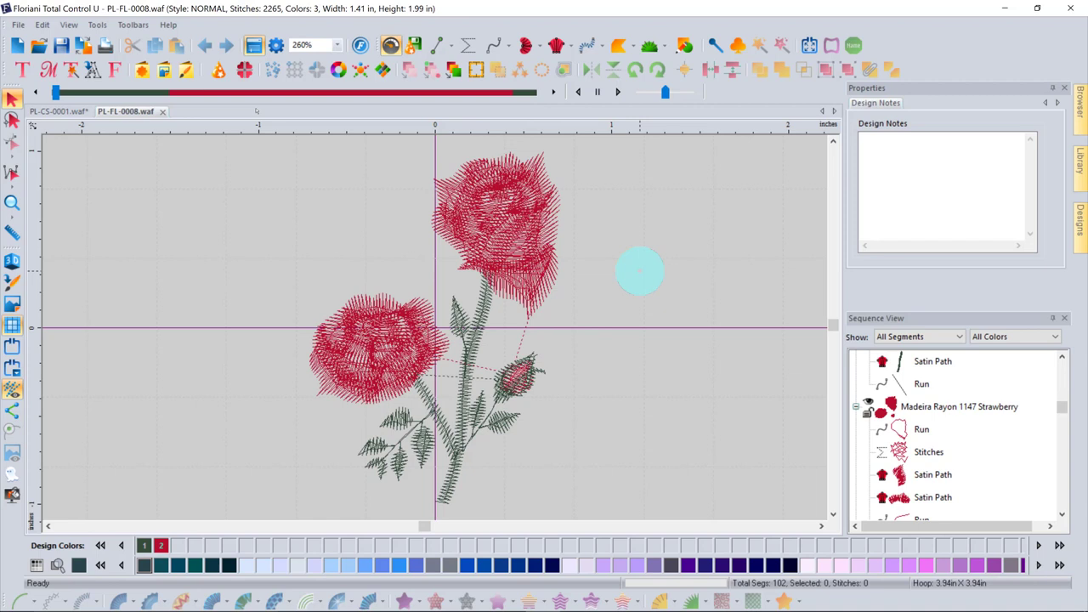
{"action": "key", "text": "ctrl+a"}
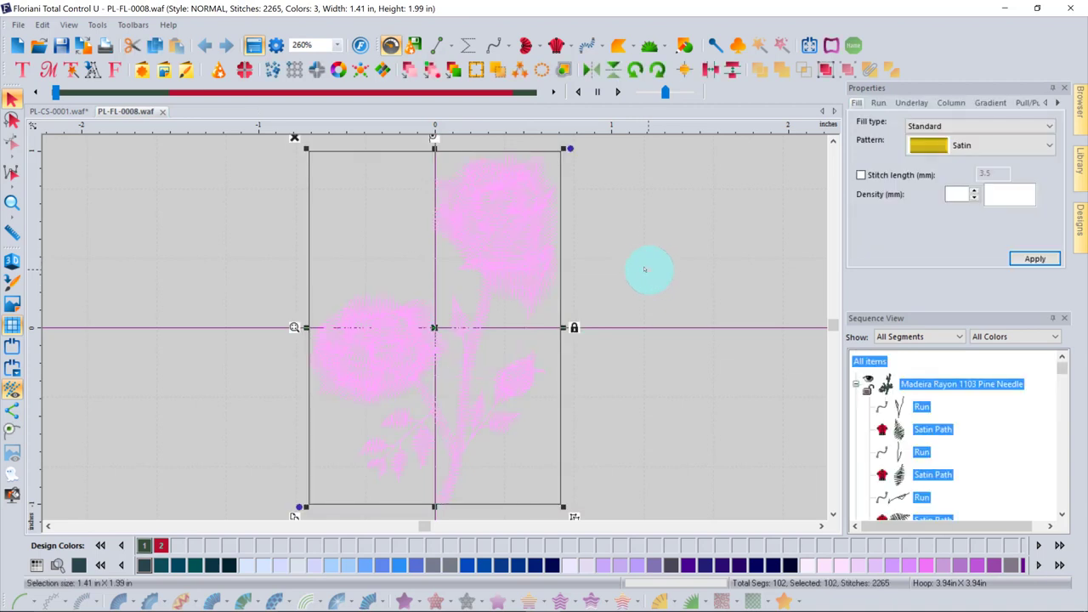
Resize the rose by side, top and corner handles to 1.41 × 2.00 in, rotating to -22° and back upright
{"action": "scroll", "coordinate": [635, 270], "scroll_direction": "down", "scroll_amount": 1}
{"action": "scroll", "coordinate": [635, 270], "scroll_direction": "up", "scroll_amount": 1}
{"action": "scroll", "coordinate": [635, 270], "scroll_direction": "down", "scroll_amount": 1}
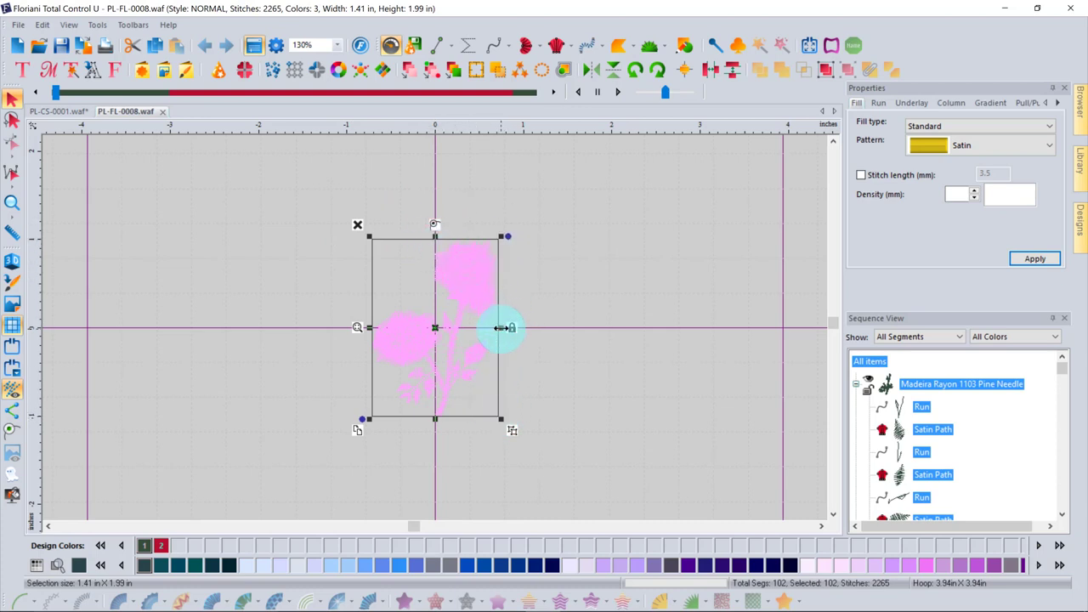
{"action": "left_click_drag", "start_coordinate": [501, 328], "coordinate": [537, 329]}
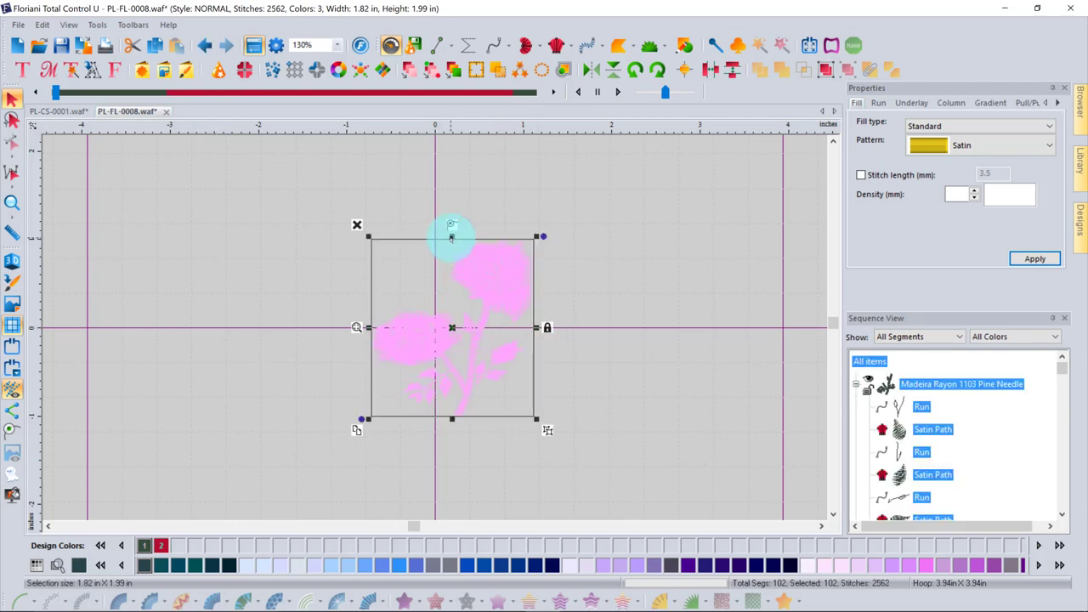
{"action": "left_click_drag", "start_coordinate": [451, 237], "coordinate": [450, 208]}
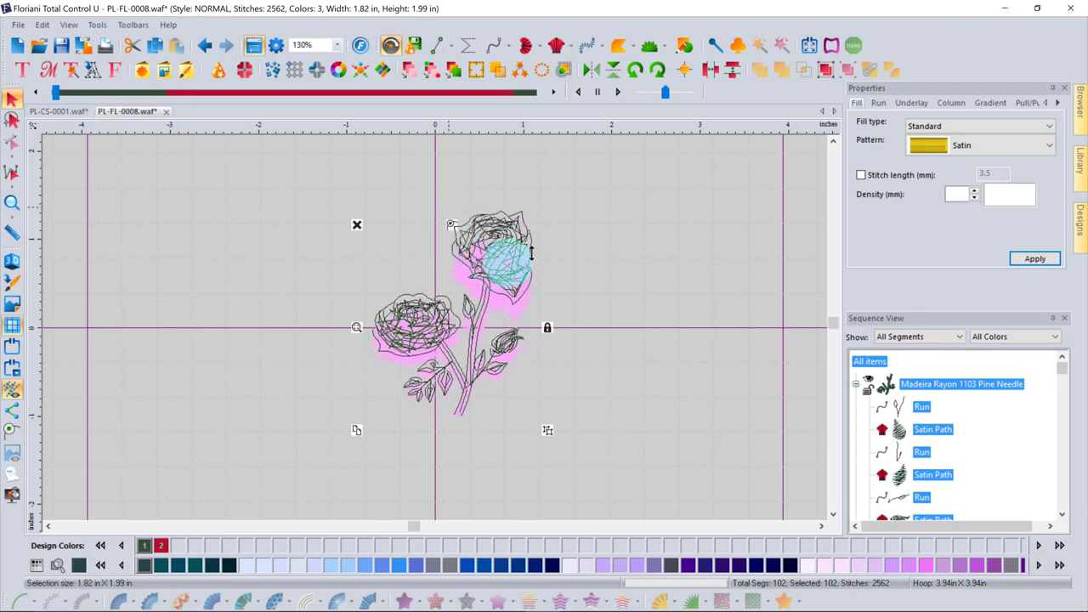
{"action": "left_click", "coordinate": [647, 352]}
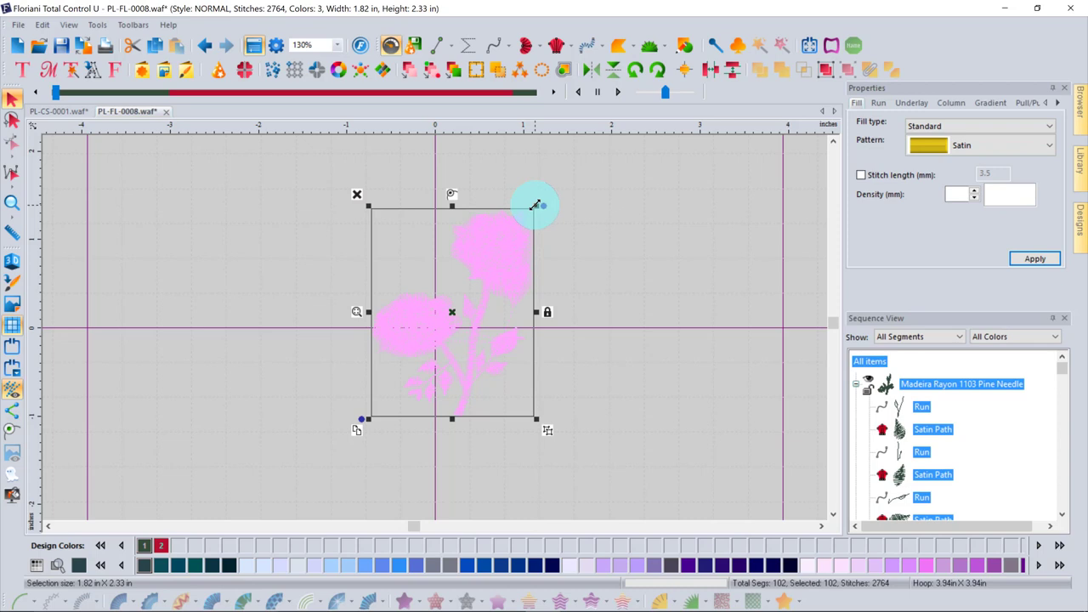
{"action": "left_click_drag", "start_coordinate": [535, 205], "coordinate": [505, 238]}
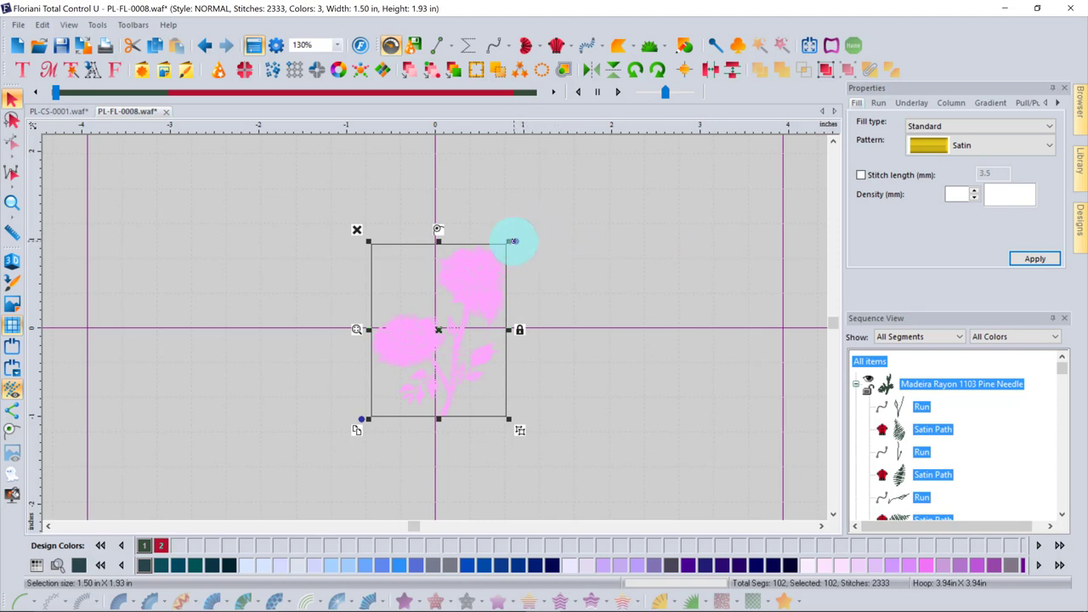
{"action": "left_click_drag", "start_coordinate": [515, 241], "coordinate": [533, 286]}
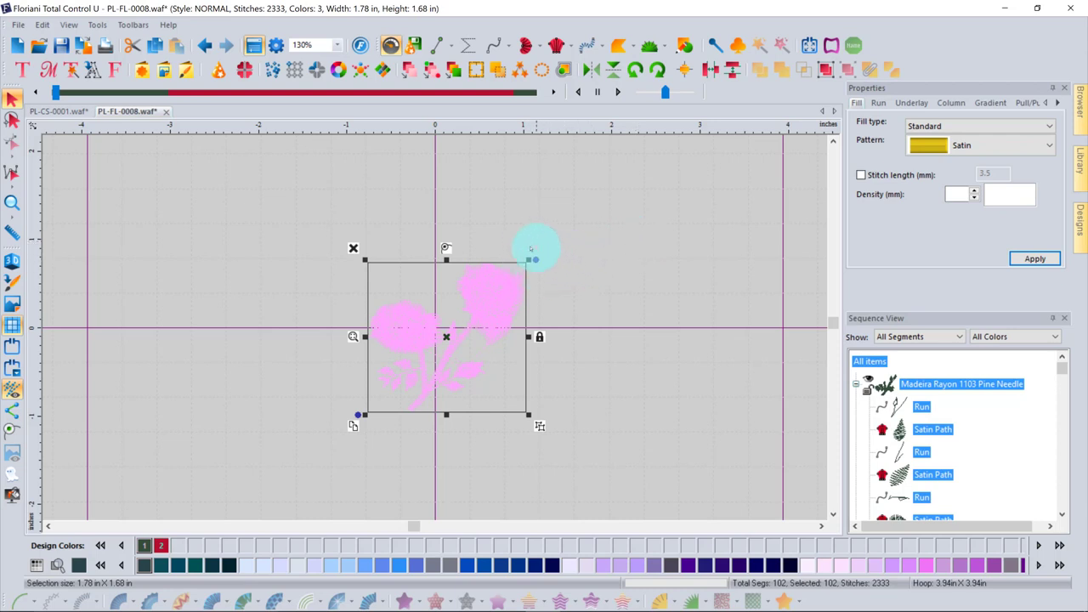
{"action": "mouse_move", "coordinate": [532, 259]}
{"action": "left_mouse_down"}
{"action": "mouse_move", "coordinate": [478, 218]}
{"action": "mouse_move", "coordinate": [525, 242]}
{"action": "left_mouse_up"}
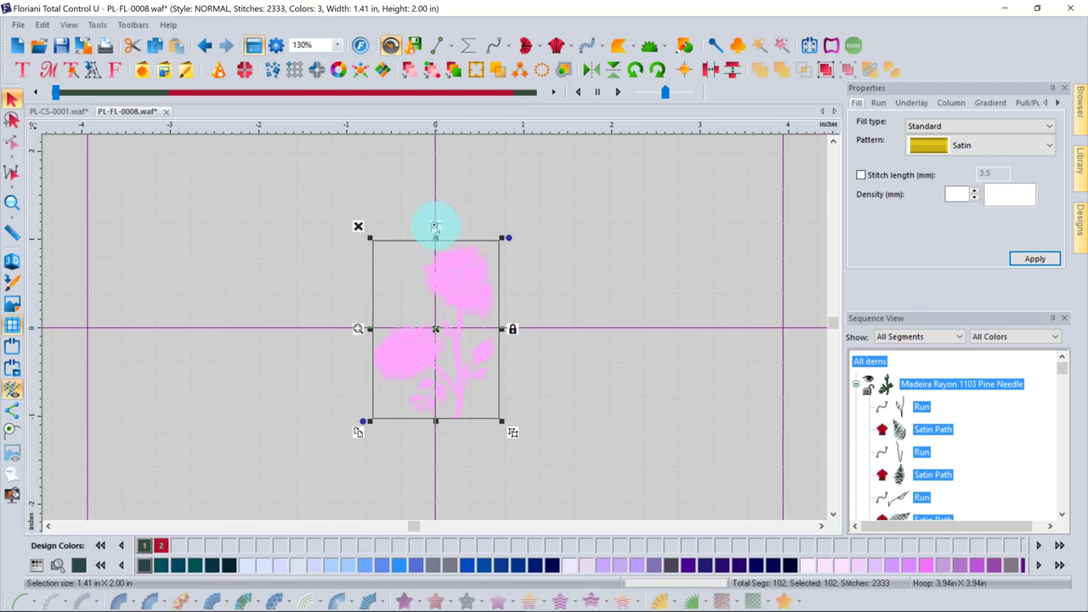
Zoom in and back out on the rose, then copy the whole design to the clipboard
{"action": "left_click", "coordinate": [358, 328]}
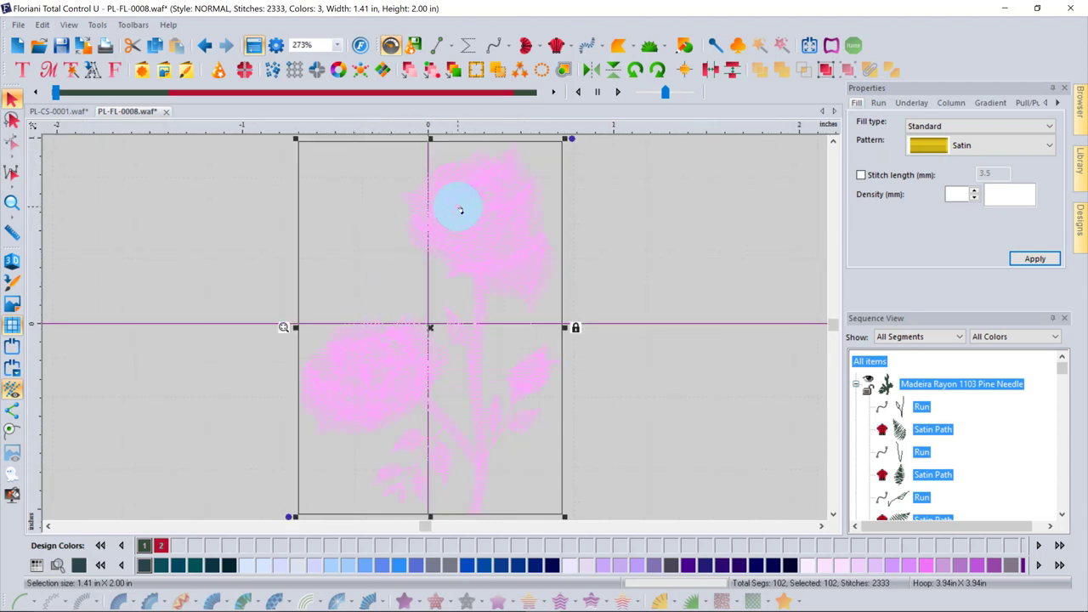
{"action": "right_click", "coordinate": [425, 308]}
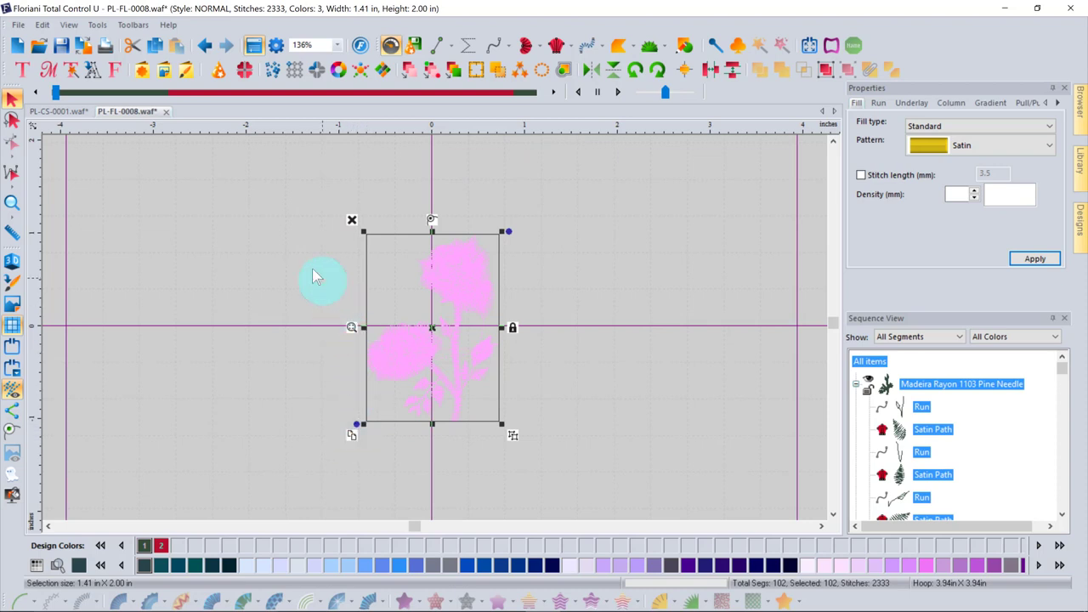
{"action": "left_click", "coordinate": [156, 48]}
{"action": "left_click", "coordinate": [157, 48]}
Duplicate and paste the rose, placing copies right and left for three roses totalling 6999 stitches
{"action": "left_click_drag", "start_coordinate": [352, 435], "coordinate": [366, 448]}
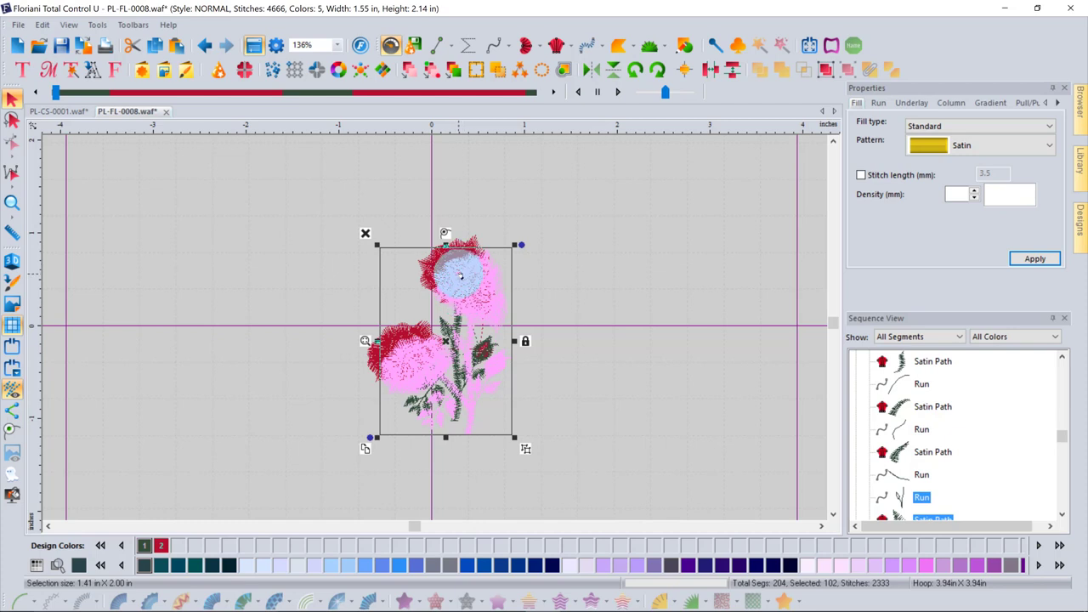
{"action": "left_click", "coordinate": [174, 48]}
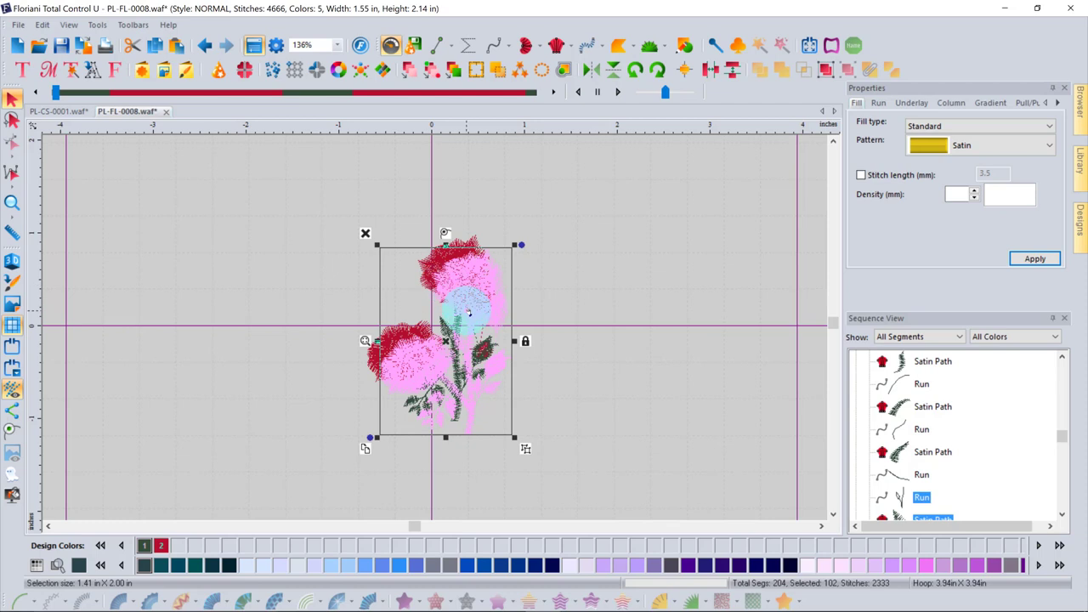
{"action": "left_click", "coordinate": [624, 297]}
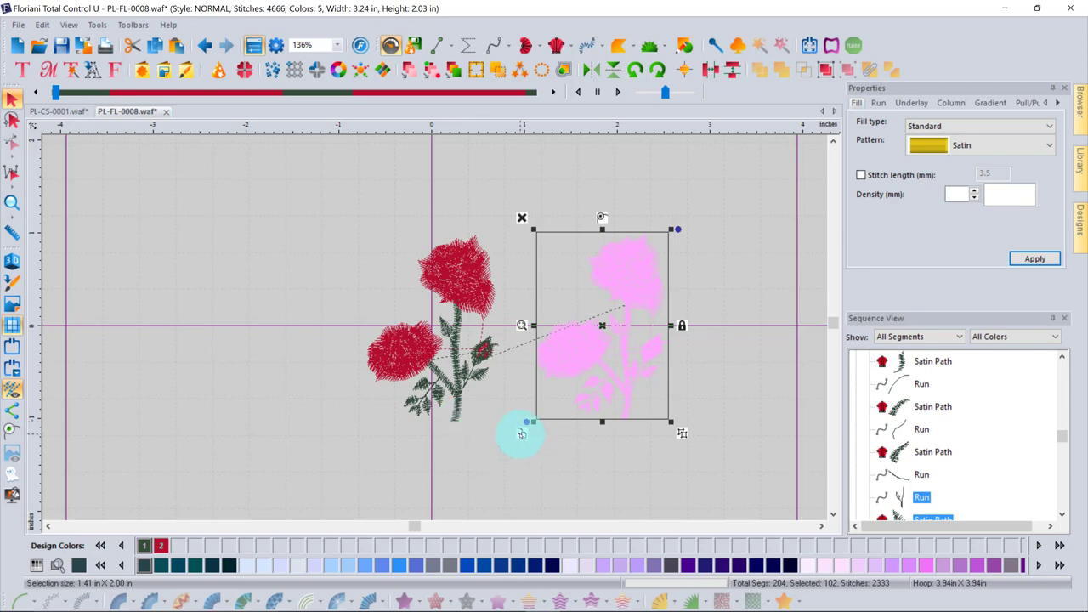
{"action": "left_click", "coordinate": [521, 434]}
{"action": "left_click_drag", "start_coordinate": [607, 377], "coordinate": [281, 385]}
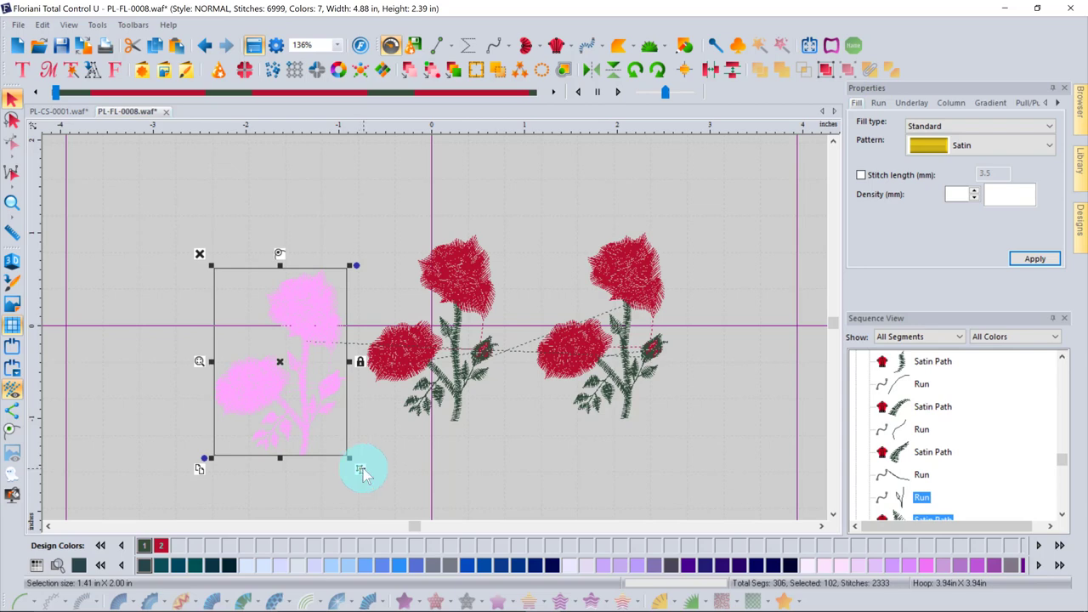
Inspect the right rose's satin and run segments, then marquee-select the whole left rose
{"action": "left_click", "coordinate": [469, 467]}
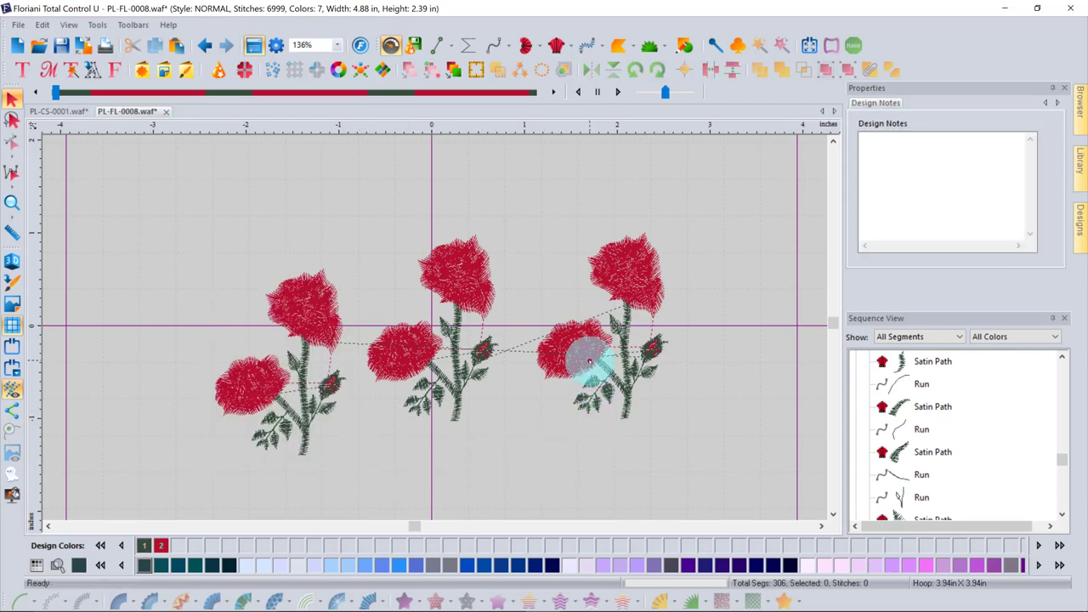
{"action": "left_click", "coordinate": [589, 354]}
{"action": "left_click", "coordinate": [638, 252]}
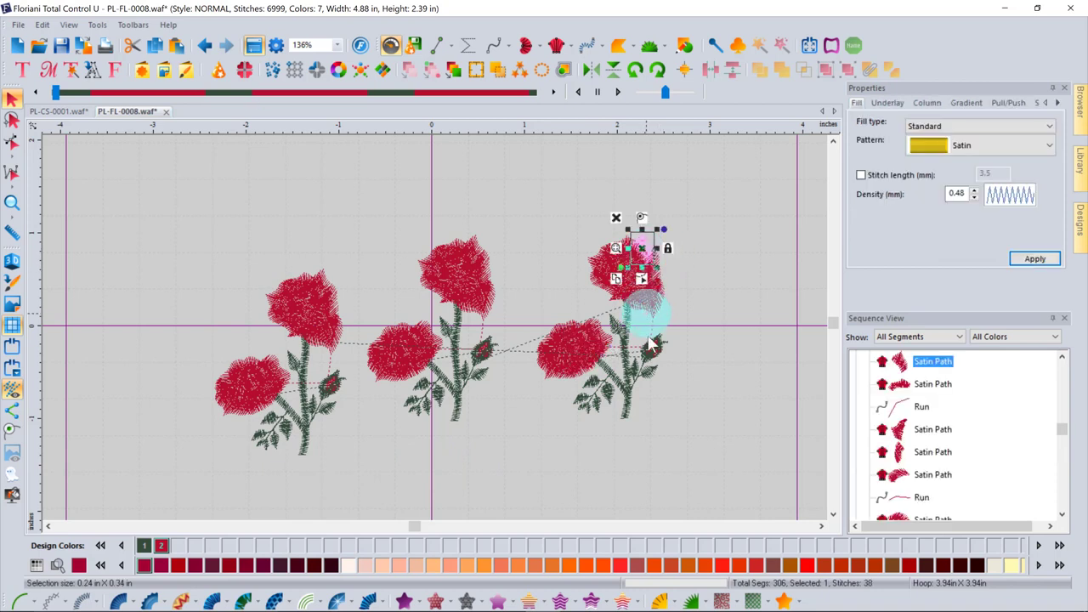
{"action": "left_click", "coordinate": [643, 353]}
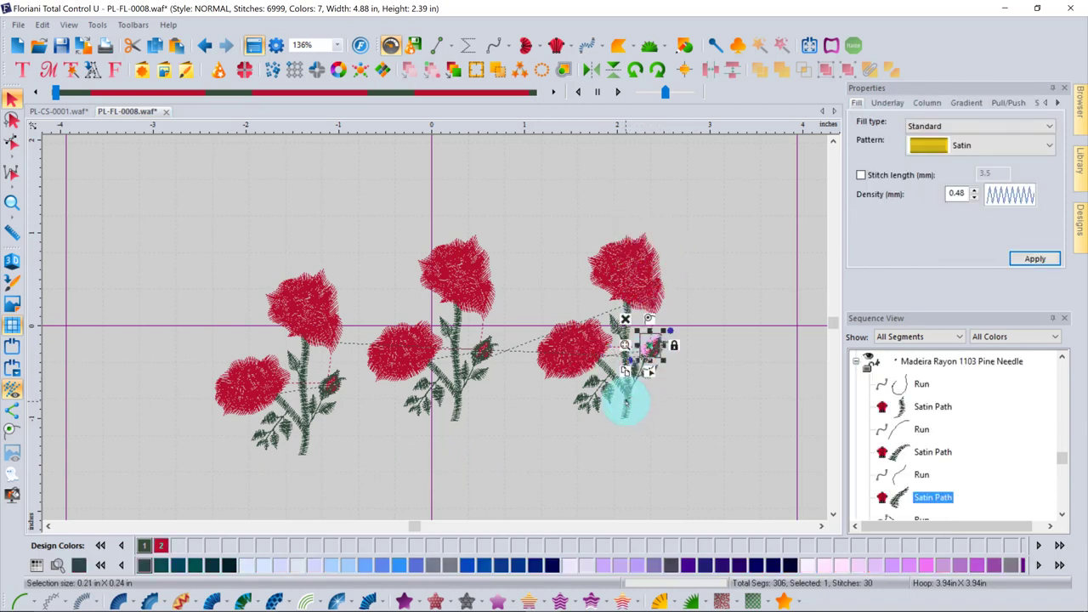
{"action": "left_click", "coordinate": [625, 402]}
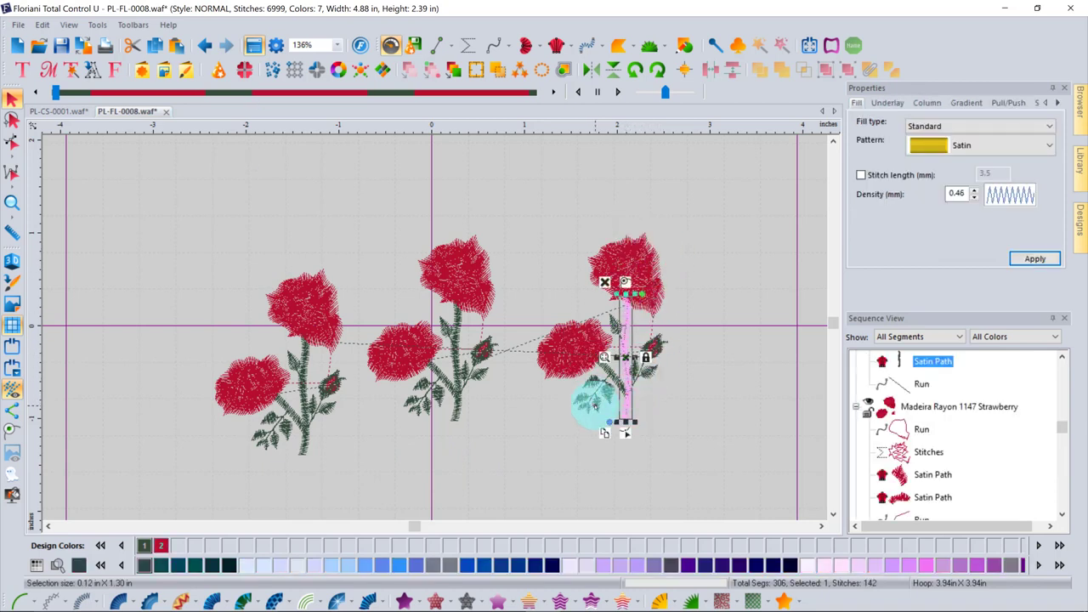
{"action": "left_click", "coordinate": [600, 393]}
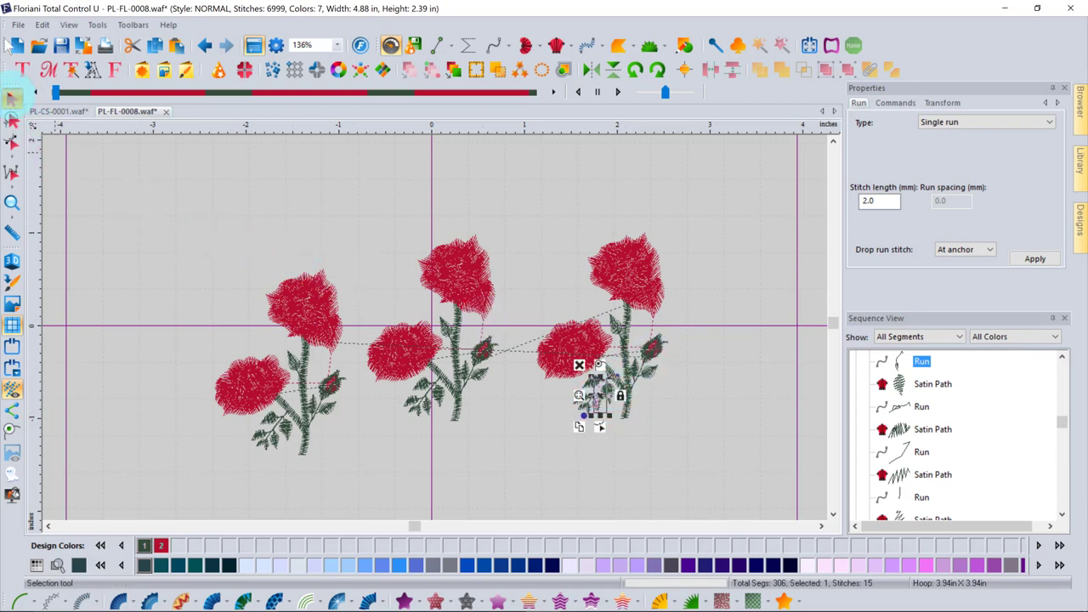
{"action": "left_click", "coordinate": [12, 98]}
{"action": "left_click_drag", "start_coordinate": [171, 221], "coordinate": [362, 490]}
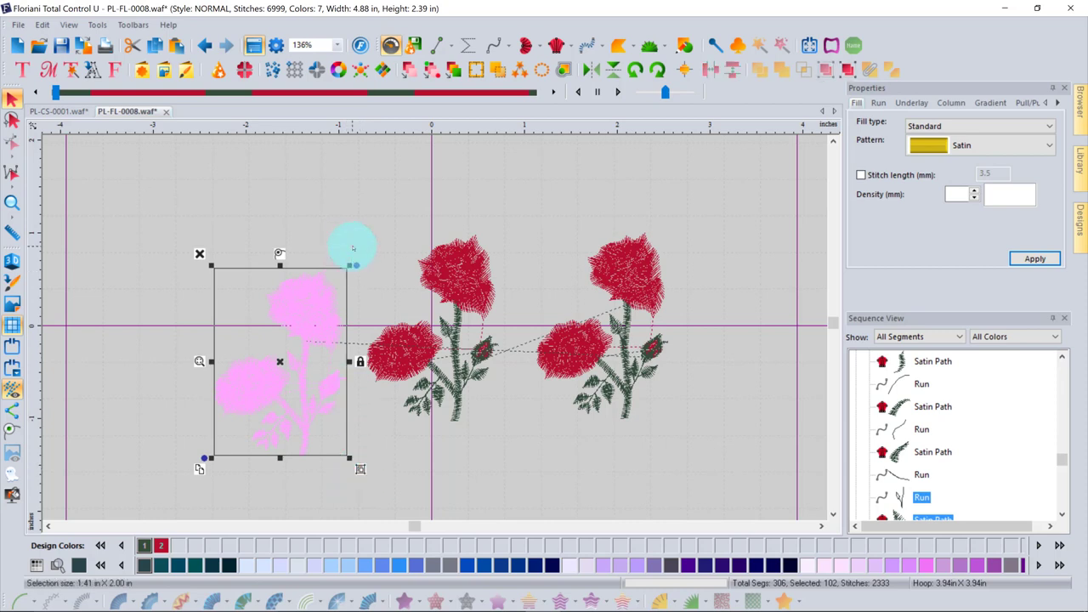
{"action": "left_click", "coordinate": [369, 182]}
{"action": "left_click", "coordinate": [321, 296]}
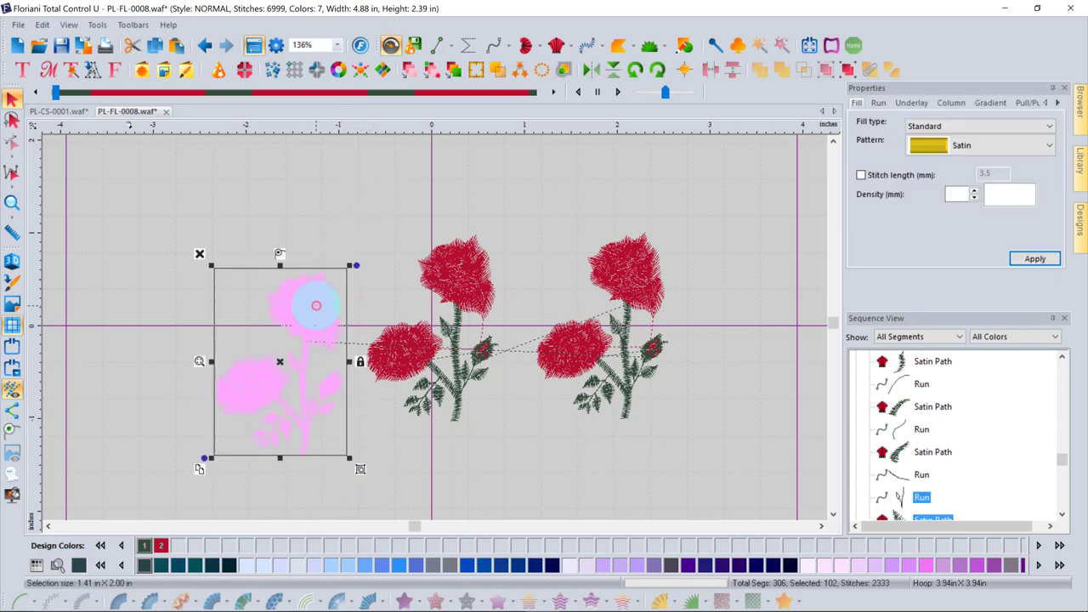
{"action": "left_click", "coordinate": [347, 167]}
{"action": "left_click", "coordinate": [272, 312]}
{"action": "left_click", "coordinate": [315, 185]}
{"action": "left_click", "coordinate": [308, 347]}
Switch the rulers to Metric so the design reads 124.0 × 60.8 mm, then deselect the left rose
{"action": "right_click", "coordinate": [387, 131]}
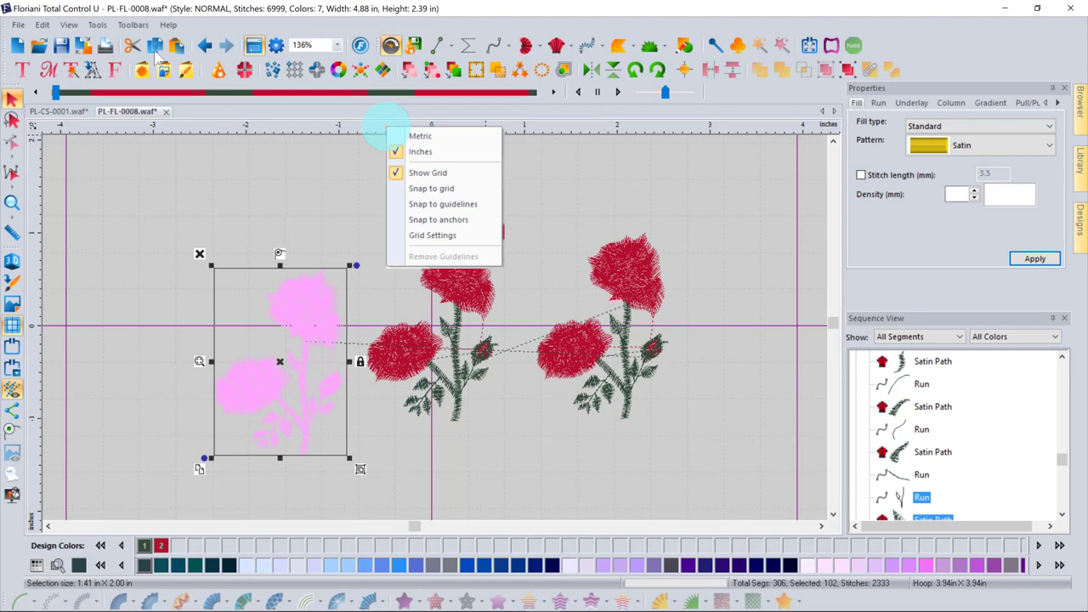
{"action": "left_click", "coordinate": [433, 137]}
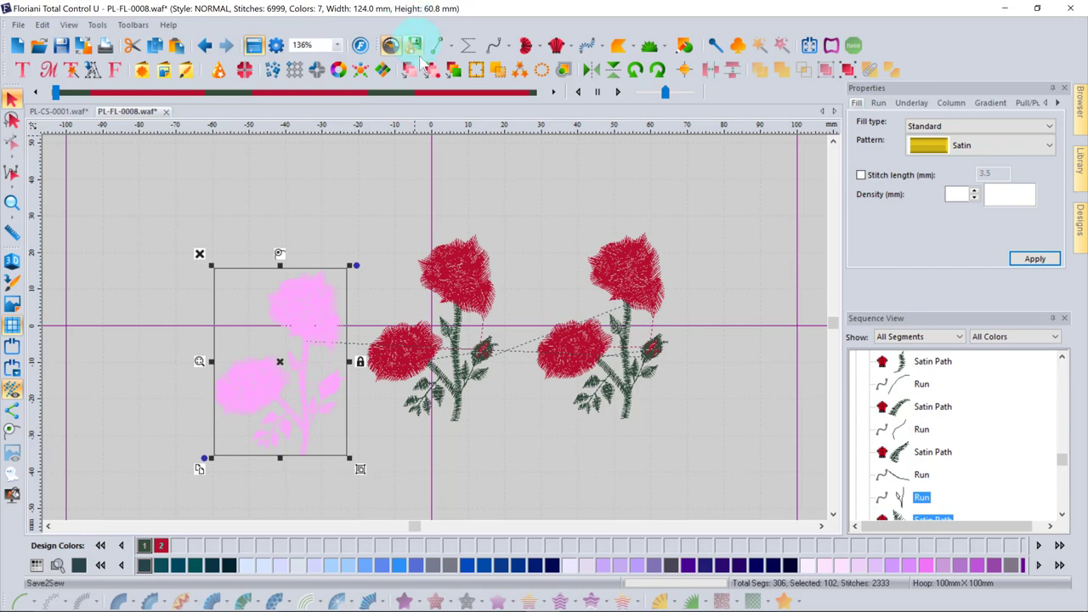
{"action": "left_click", "coordinate": [379, 180]}
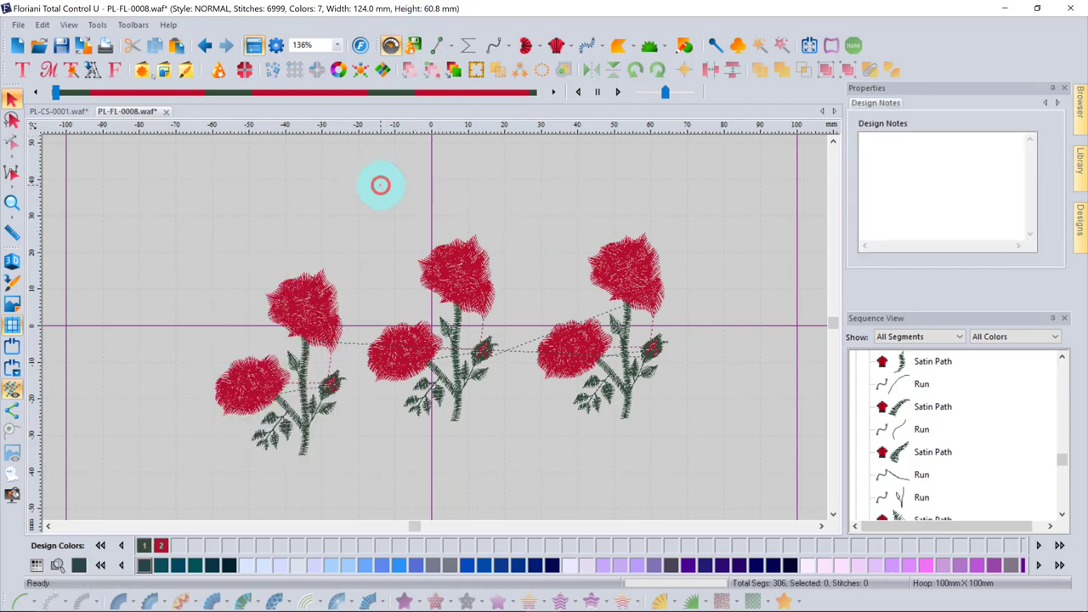
{"action": "left_click_drag", "start_coordinate": [381, 186], "coordinate": [729, 375]}
Delete the two right roses and their leftover pieces, then select the remaining single rose
{"action": "left_click_drag", "start_coordinate": [724, 441], "coordinate": [724, 440]}
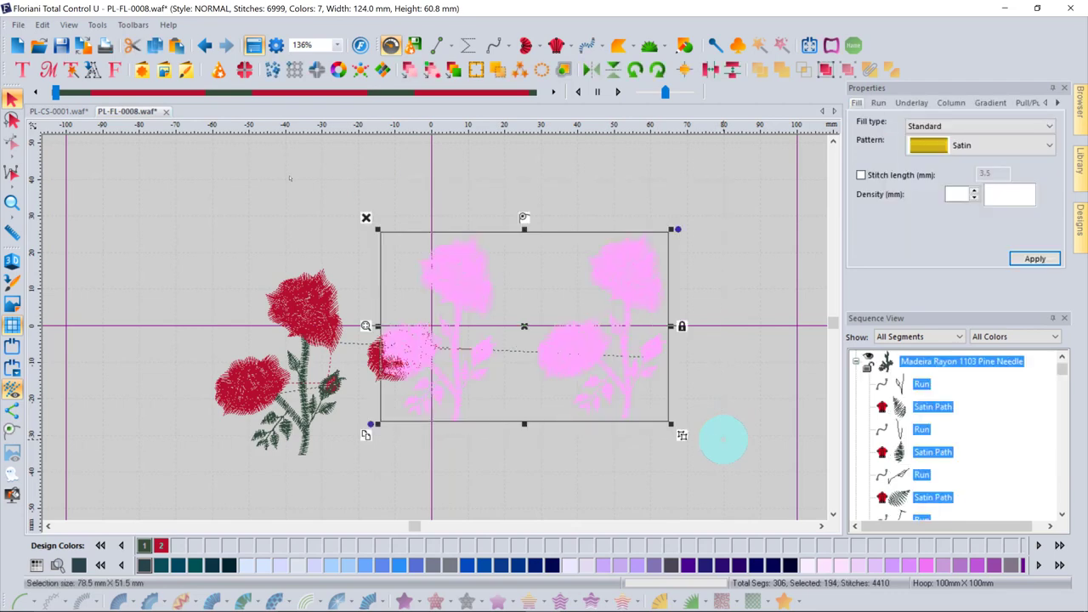
{"action": "key", "text": "Delete"}
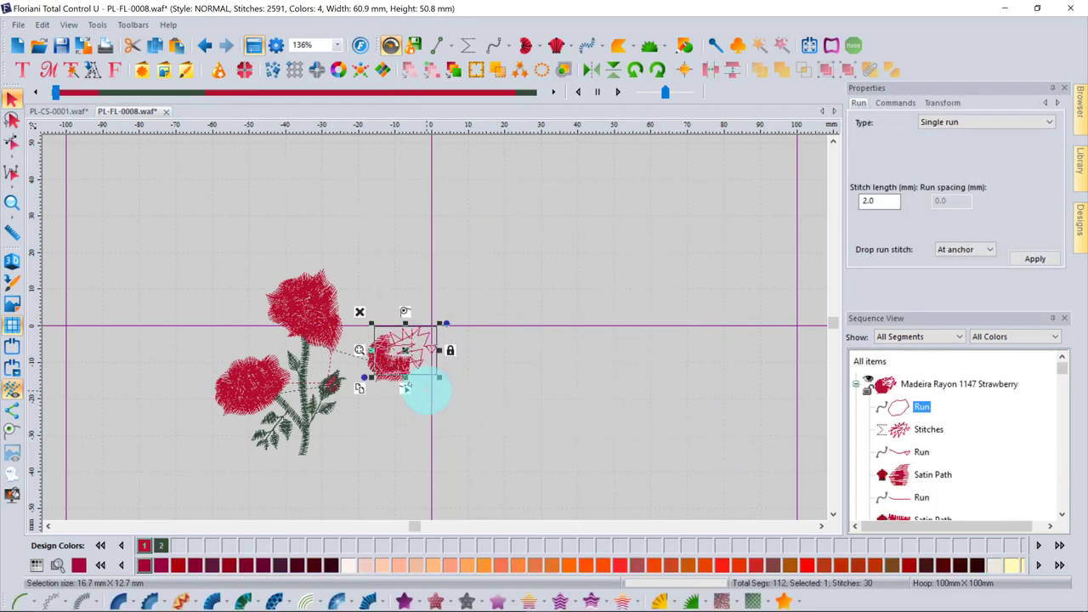
{"action": "left_click", "coordinate": [360, 312]}
{"action": "left_click", "coordinate": [355, 311]}
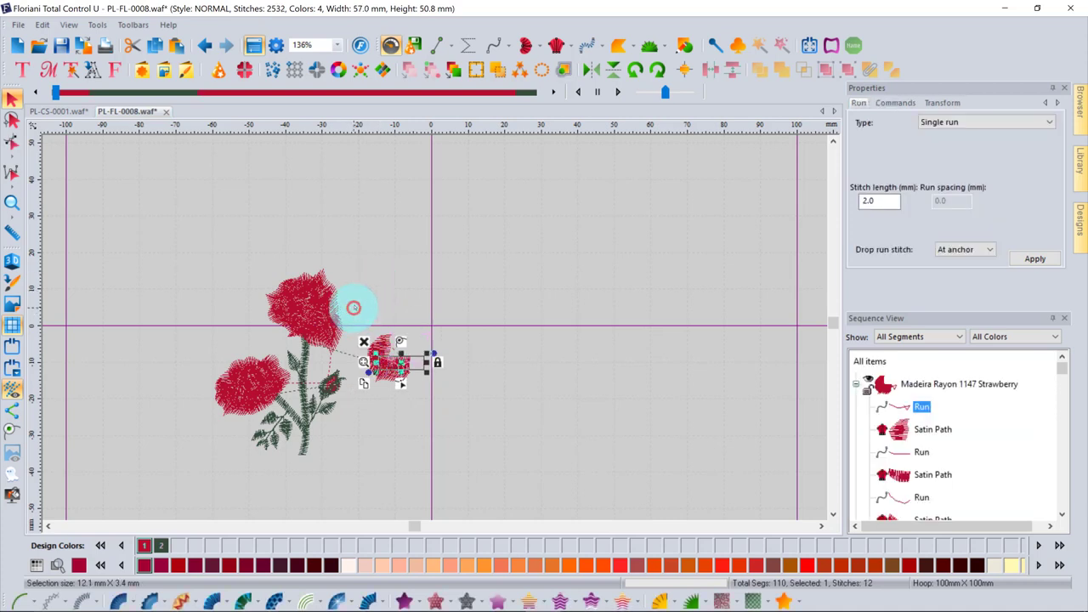
{"action": "left_click", "coordinate": [364, 337]}
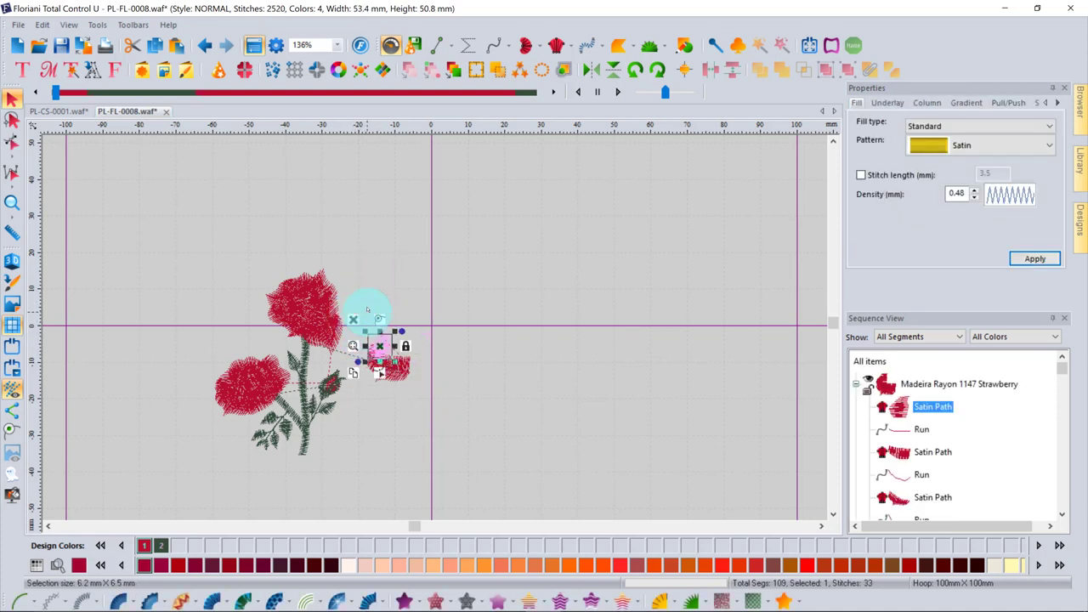
{"action": "left_click", "coordinate": [360, 313]}
{"action": "left_click_drag", "start_coordinate": [359, 303], "coordinate": [439, 395]}
{"action": "key", "text": "Delete"}
{"action": "key", "text": "ctrl+a"}
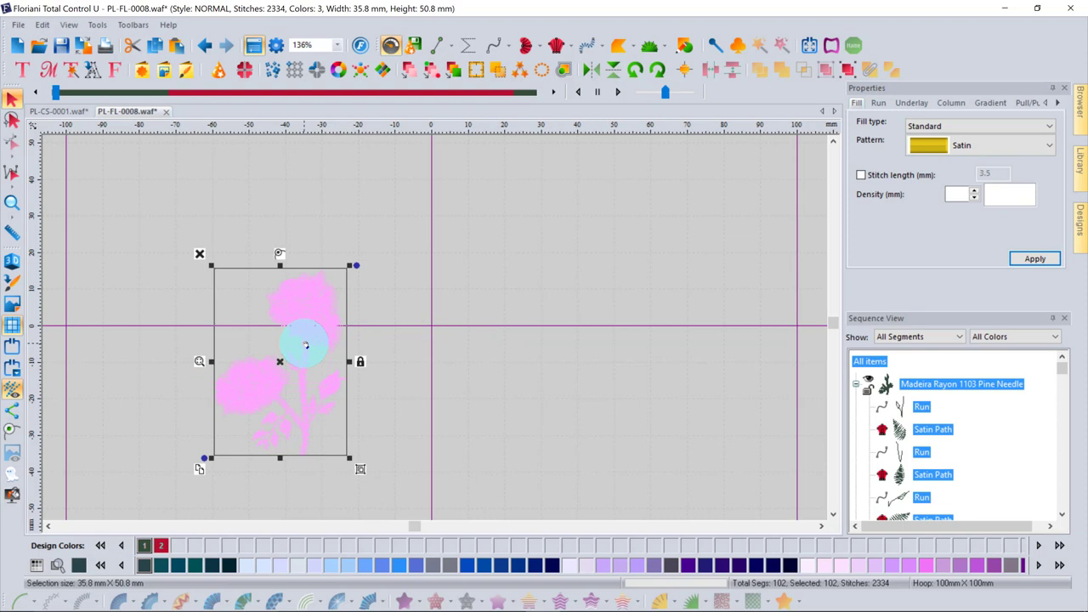
Drag the lone rose up and right toward the hoop centre crosshair
{"action": "mouse_move", "coordinate": [305, 345]}
{"action": "left_mouse_down"}
{"action": "mouse_move", "coordinate": [347, 314]}
{"action": "mouse_move", "coordinate": [305, 342]}
{"action": "left_mouse_up"}
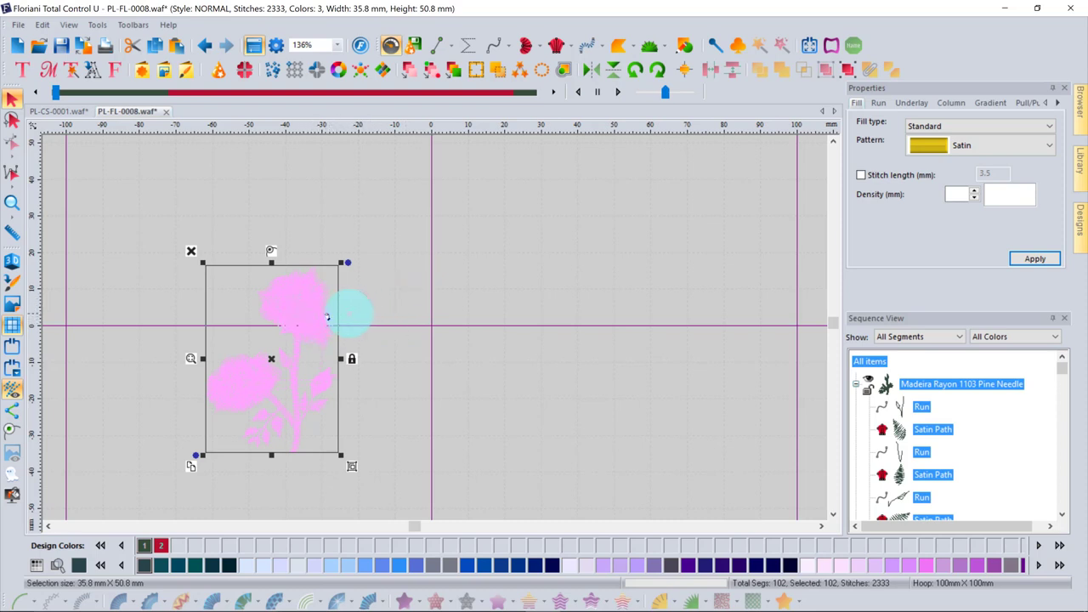
{"action": "left_click_drag", "start_coordinate": [298, 332], "coordinate": [395, 313]}
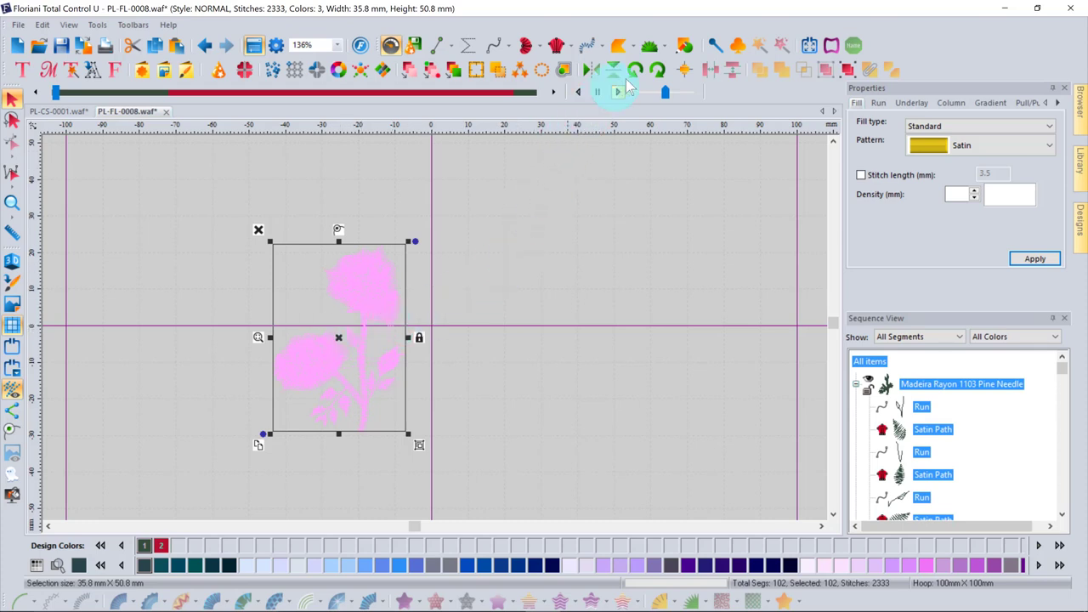
Centre the rose with Align > Center To Rulers, drag it aside, re-centre it, then deselect
{"action": "left_click", "coordinate": [686, 72]}
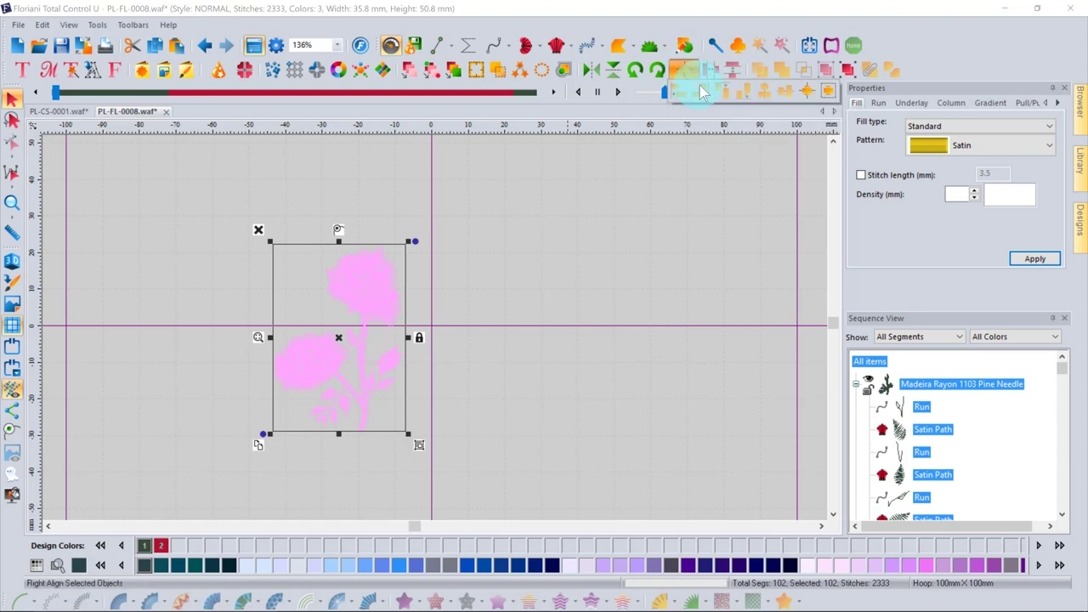
{"action": "left_click", "coordinate": [807, 97]}
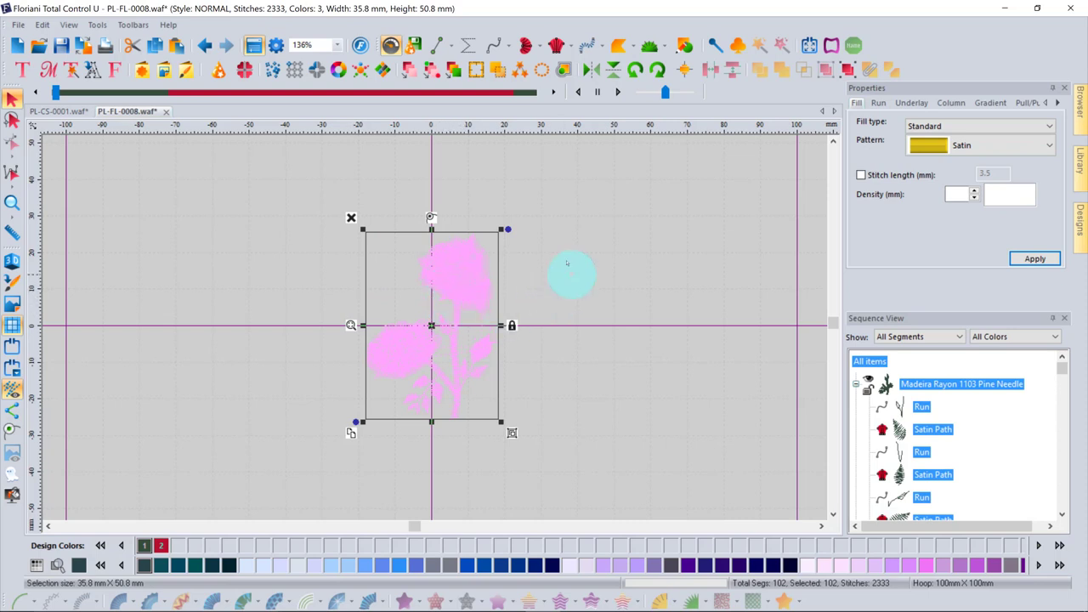
{"action": "left_click_drag", "start_coordinate": [460, 292], "coordinate": [345, 313]}
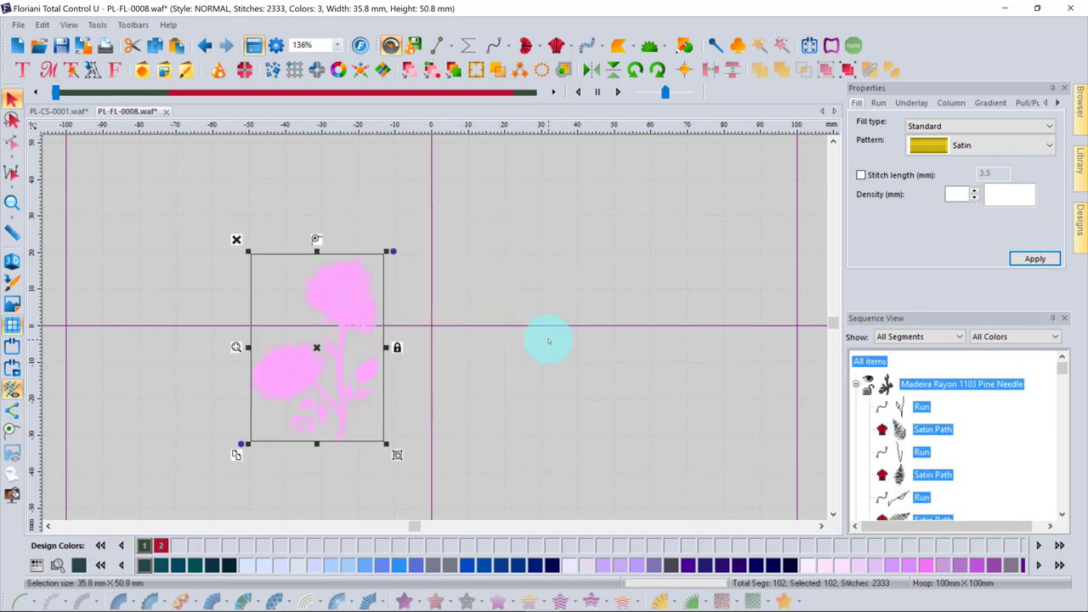
{"action": "left_click", "coordinate": [686, 74]}
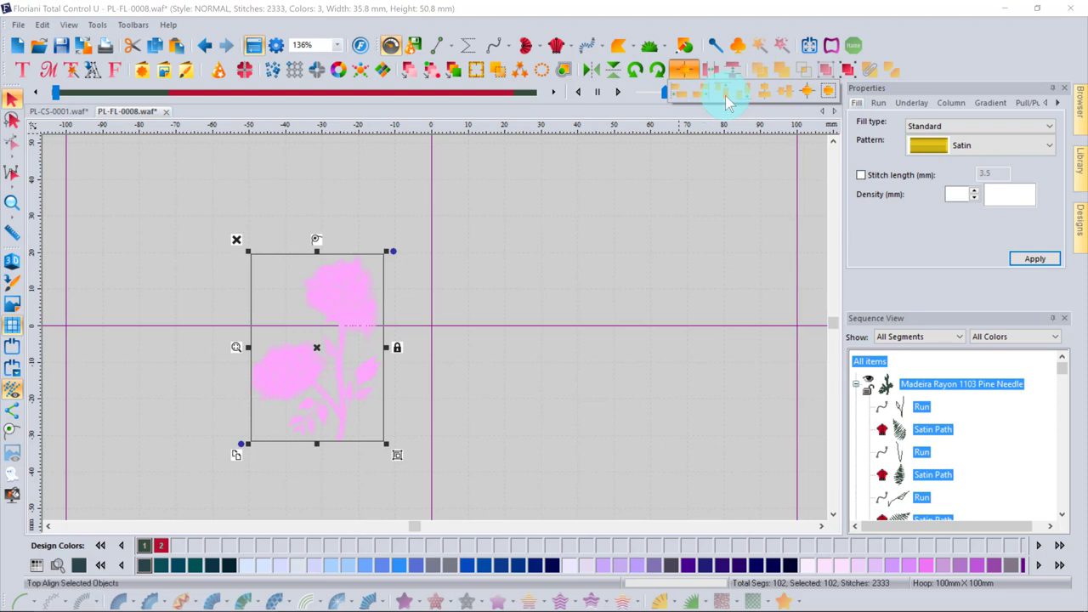
{"action": "left_click", "coordinate": [809, 95]}
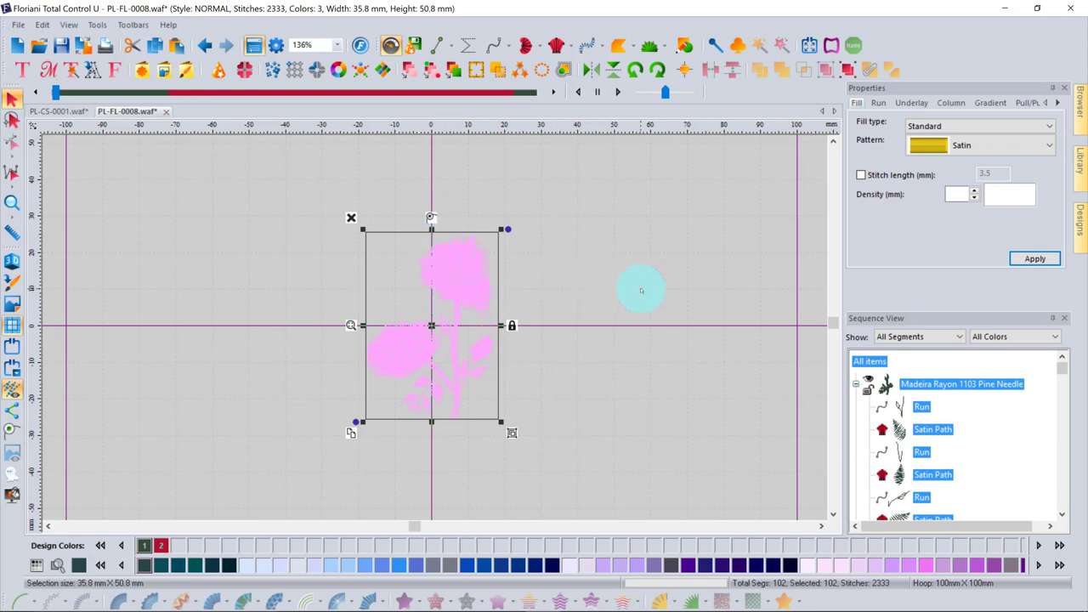
{"action": "left_click", "coordinate": [647, 282]}
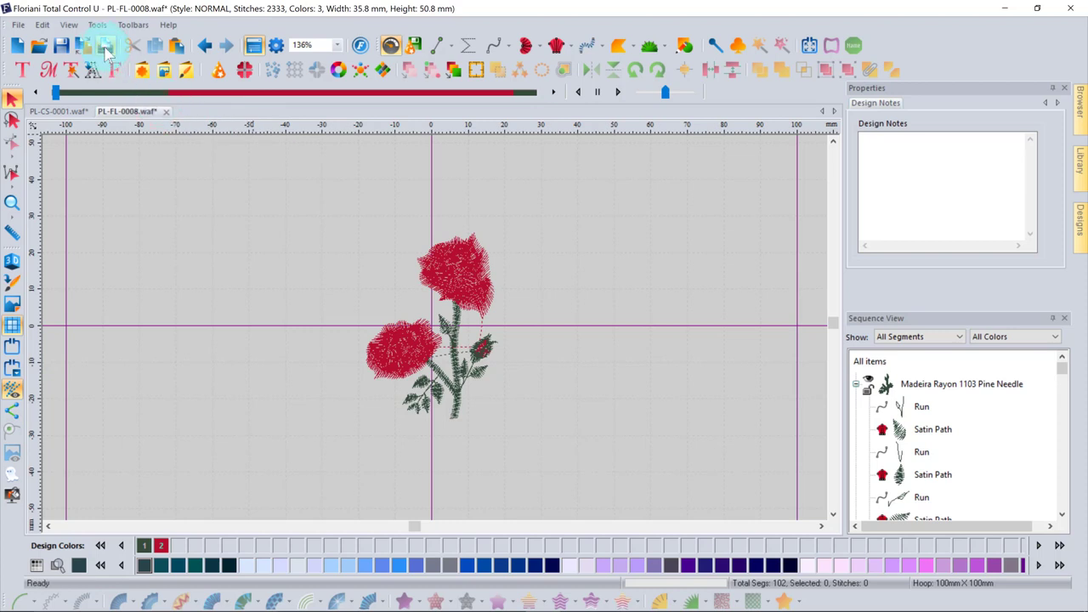
Open the print preview and zoom in on the rose
{"action": "left_click", "coordinate": [105, 48]}
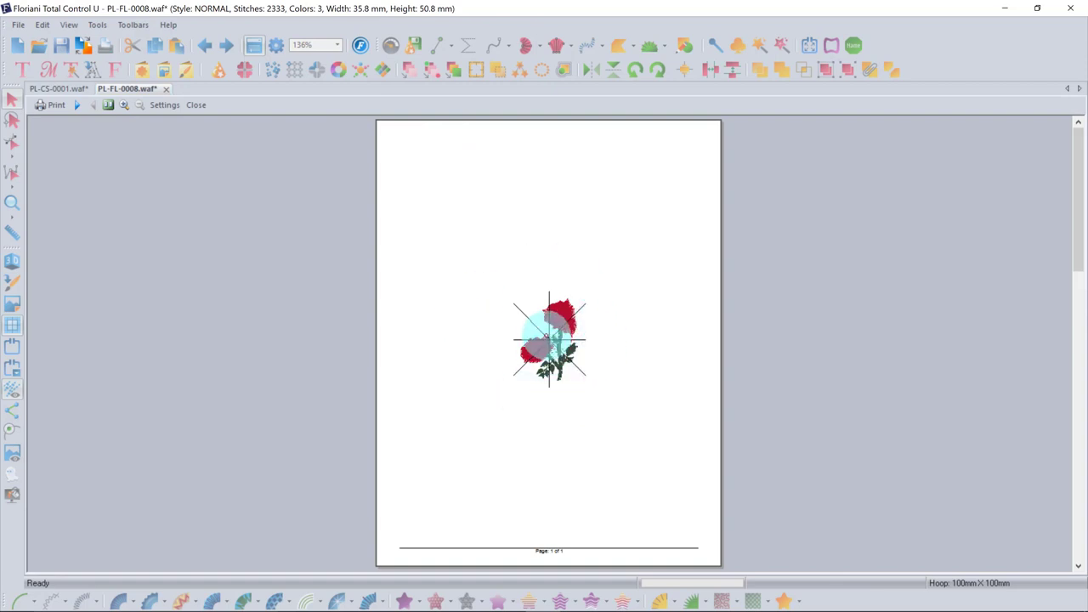
{"action": "left_click", "coordinate": [547, 334]}
{"action": "left_click", "coordinate": [550, 341]}
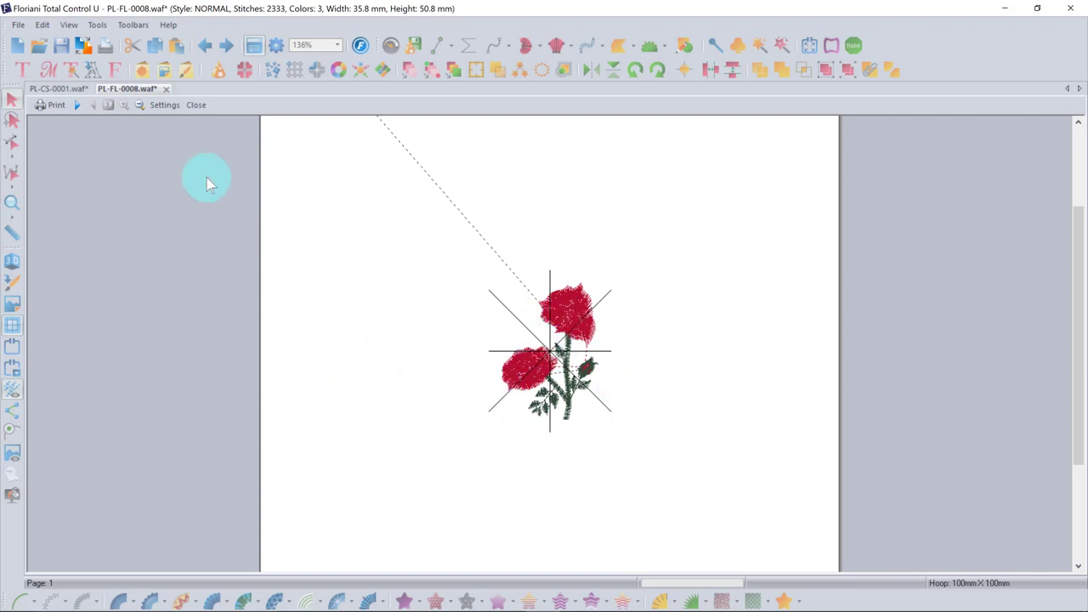
Page through to the hoop and Color Analysis pages, then bring up Print Settings
{"action": "left_click", "coordinate": [74, 105]}
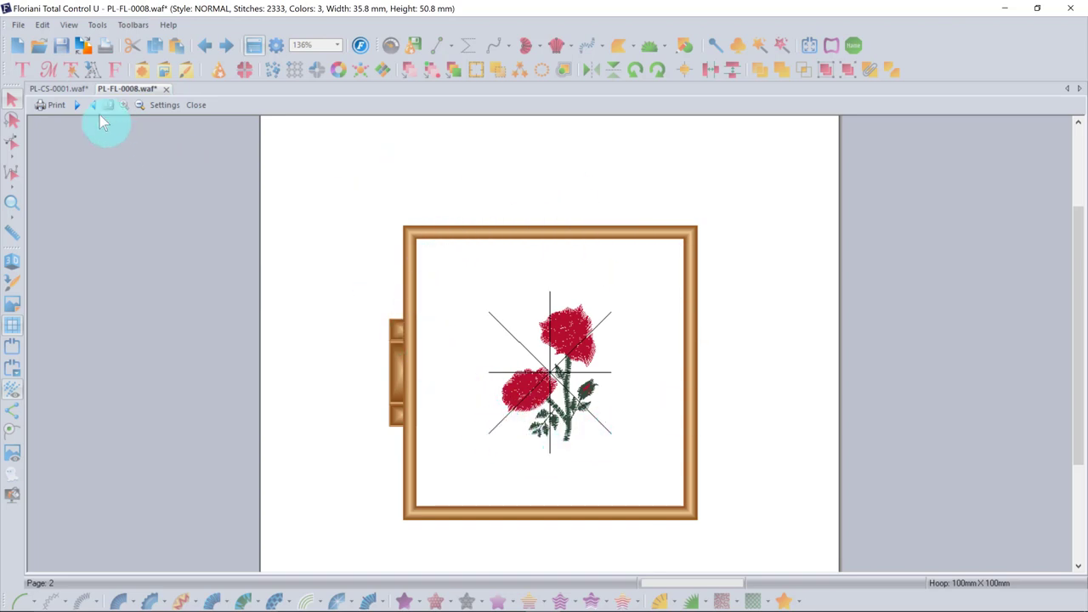
{"action": "left_click", "coordinate": [78, 105]}
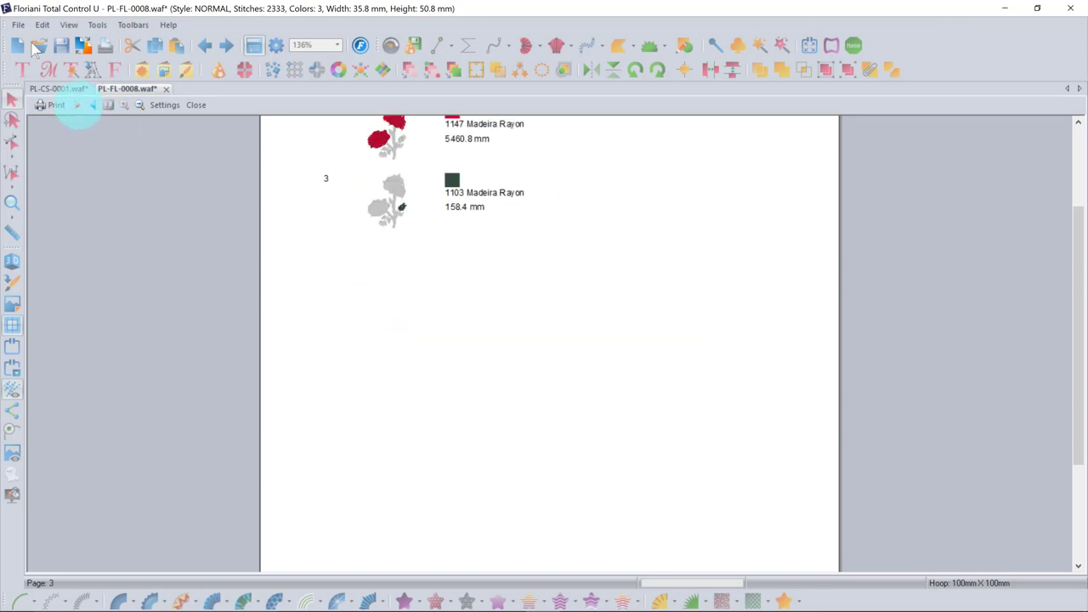
{"action": "scroll", "coordinate": [667, 339], "scroll_direction": "up", "scroll_amount": 3}
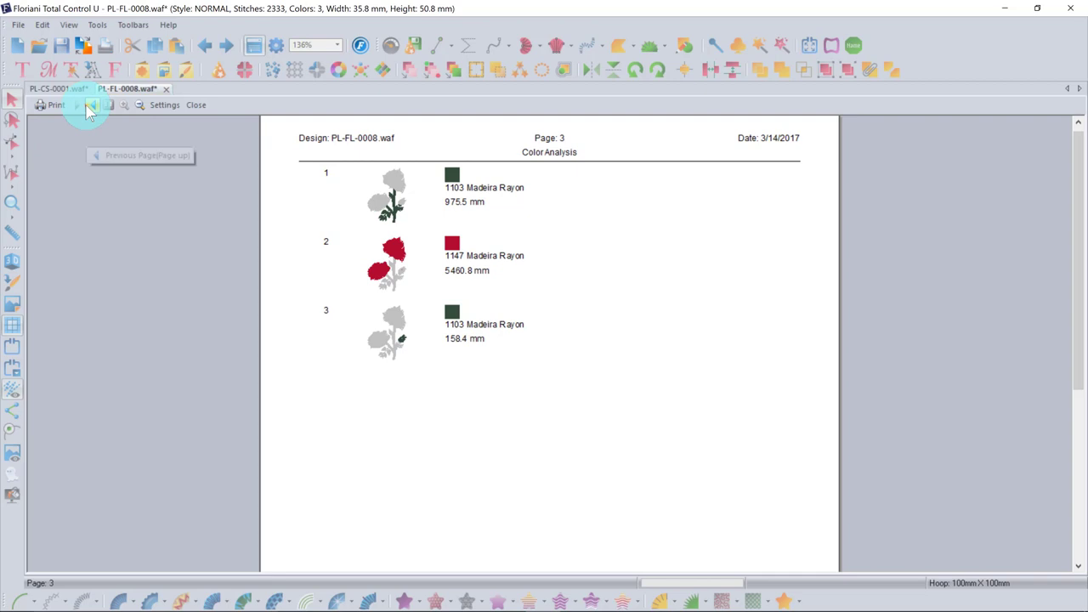
{"action": "left_click", "coordinate": [165, 105]}
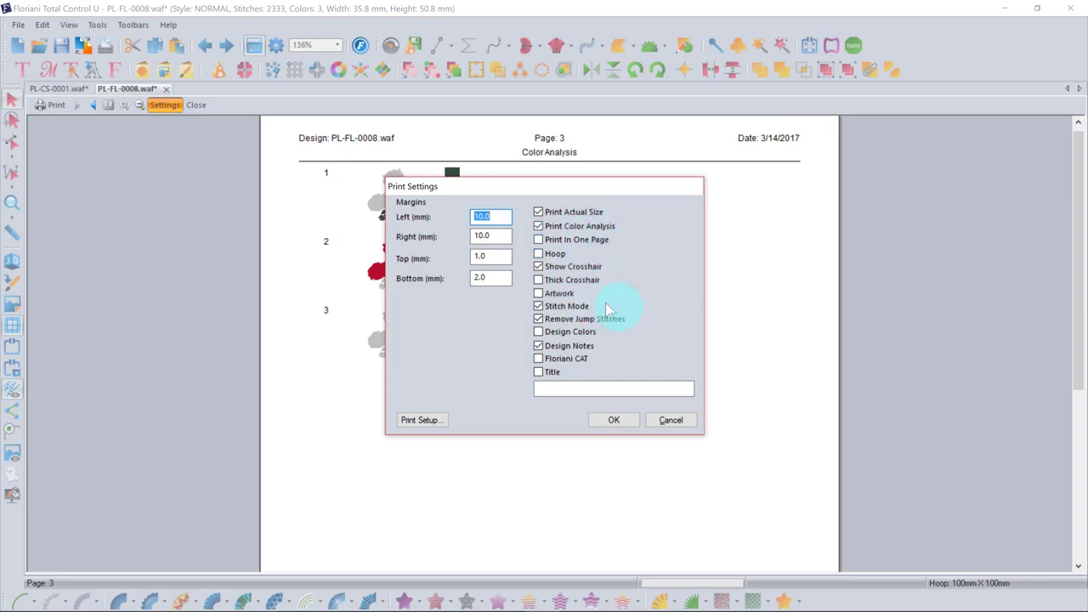
Enable Show Crosshair in Print Settings and confirm with OK
{"action": "left_click", "coordinate": [538, 267]}
{"action": "left_click", "coordinate": [614, 420]}
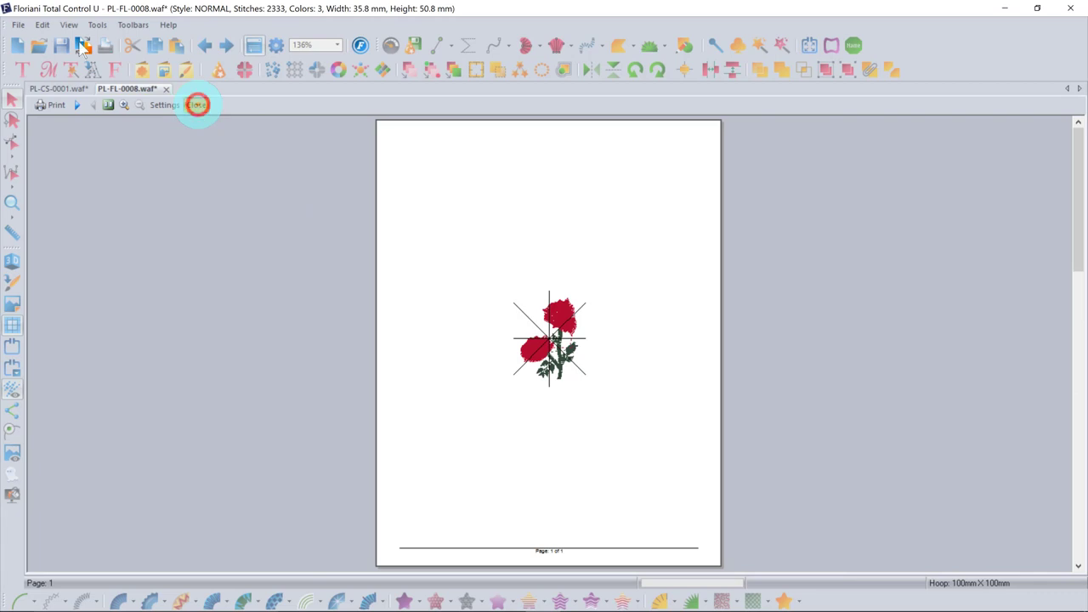
Close the print preview and toggle the Properties panel off and on to show Design Notes
{"action": "left_click", "coordinate": [197, 104]}
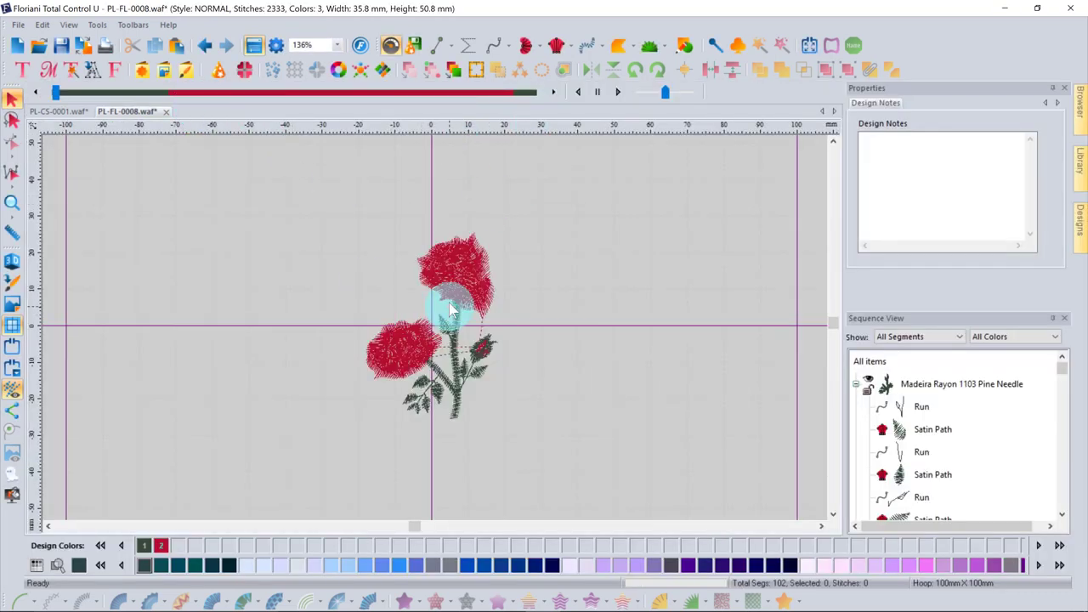
{"action": "left_click", "coordinate": [254, 46]}
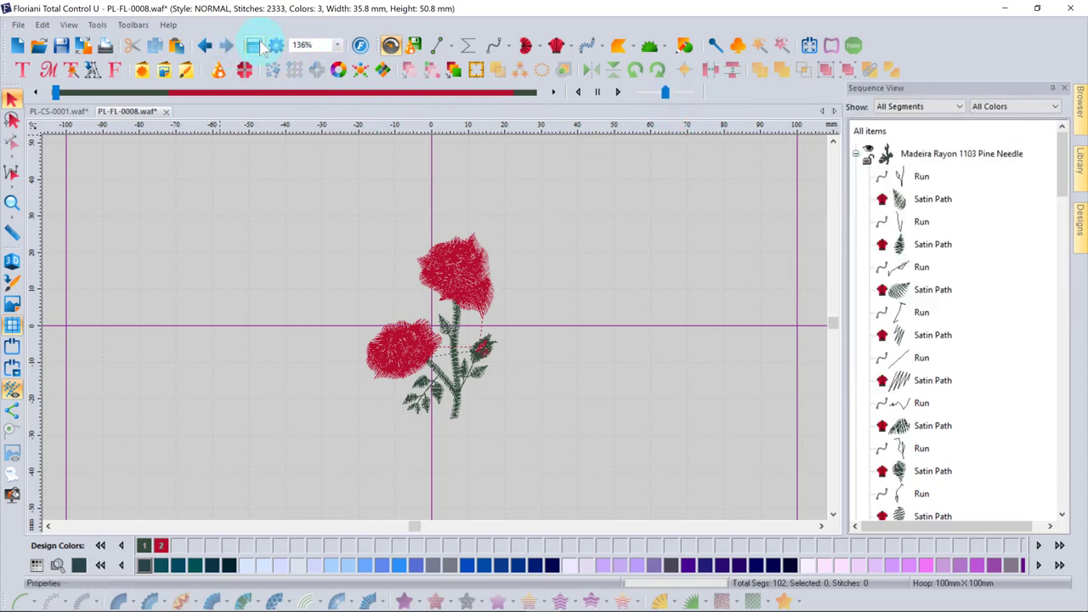
{"action": "left_click", "coordinate": [255, 47]}
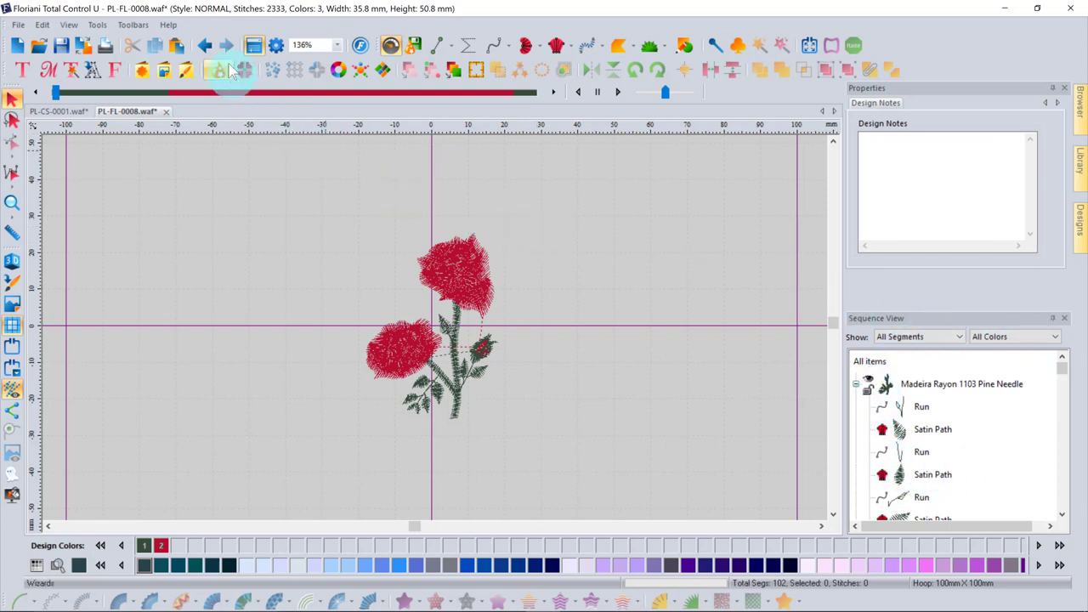
{"action": "left_click", "coordinate": [254, 46]}
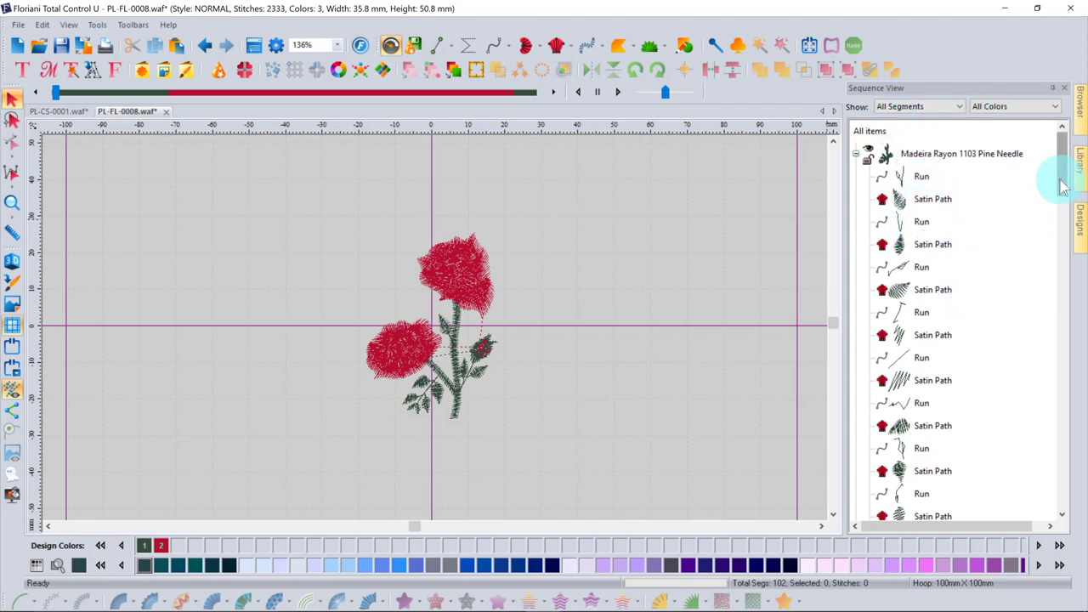
{"action": "scroll", "coordinate": [1062, 187], "scroll_direction": "down", "scroll_amount": 2}
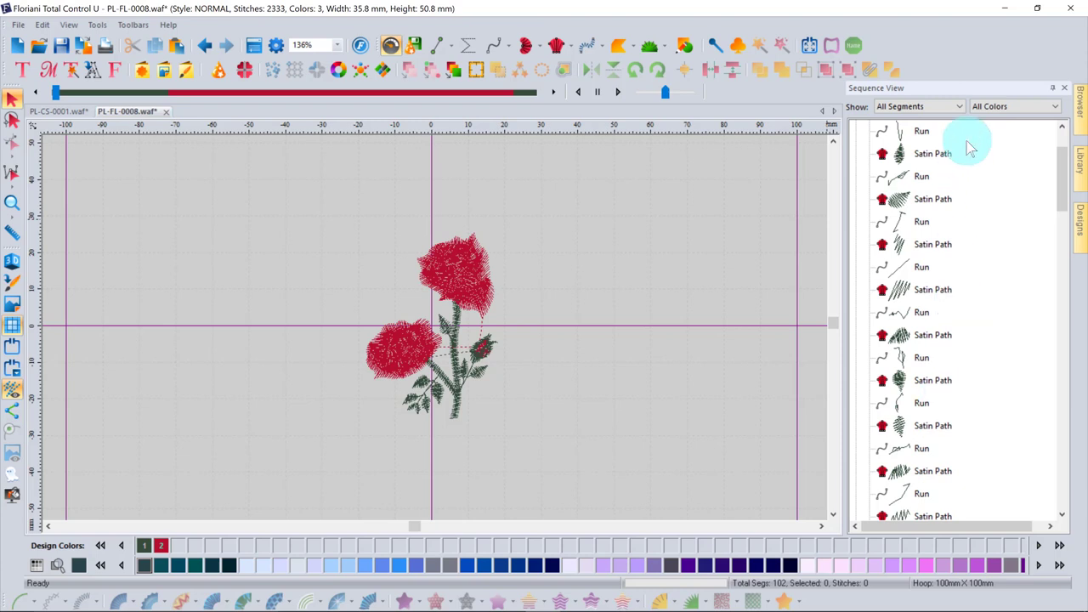
{"action": "left_click", "coordinate": [253, 44]}
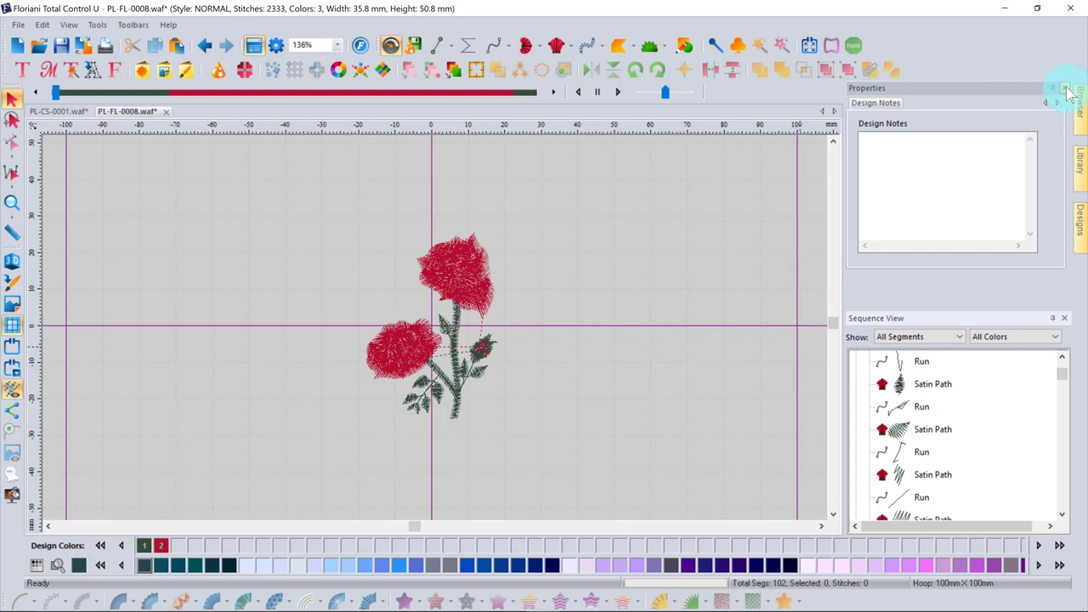
Close the Properties and Sequence View panels, then reopen Design Notes with the Properties button
{"action": "left_click", "coordinate": [934, 140]}
{"action": "left_click", "coordinate": [1065, 88]}
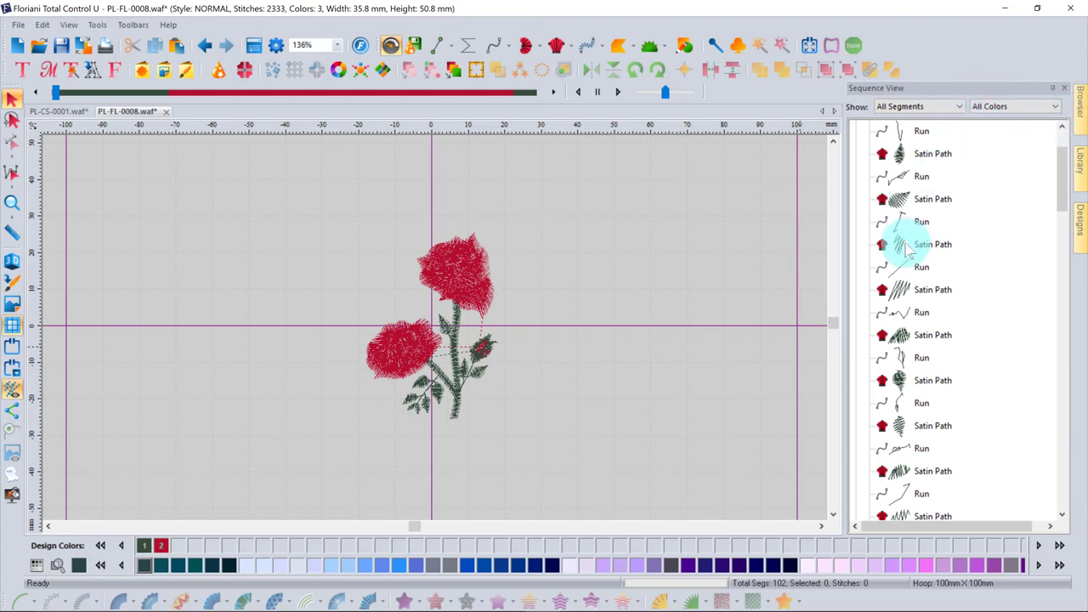
{"action": "left_click", "coordinate": [1066, 89]}
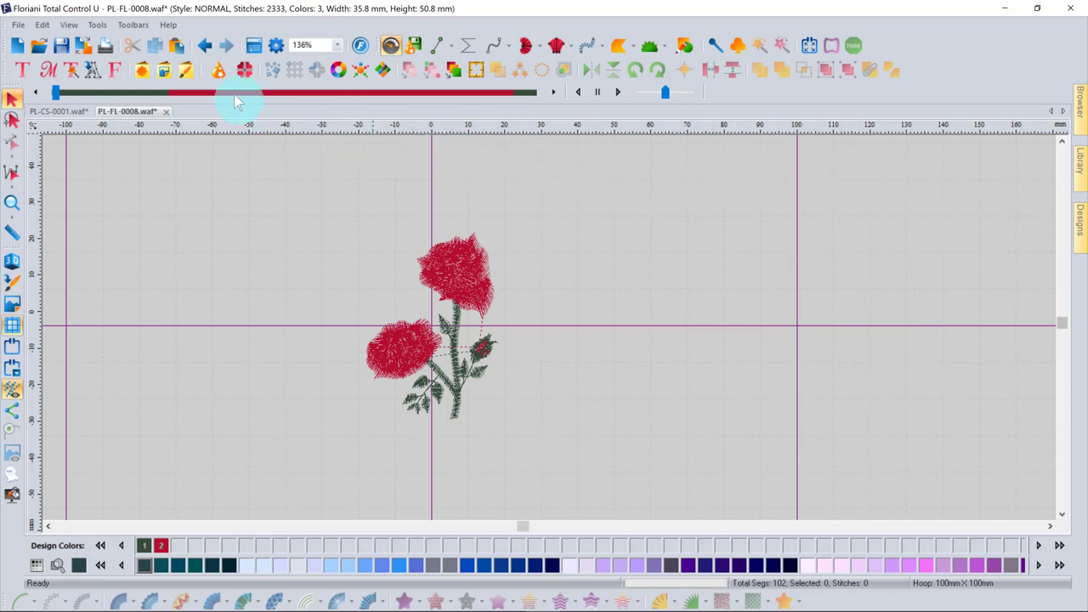
{"action": "left_click", "coordinate": [253, 47]}
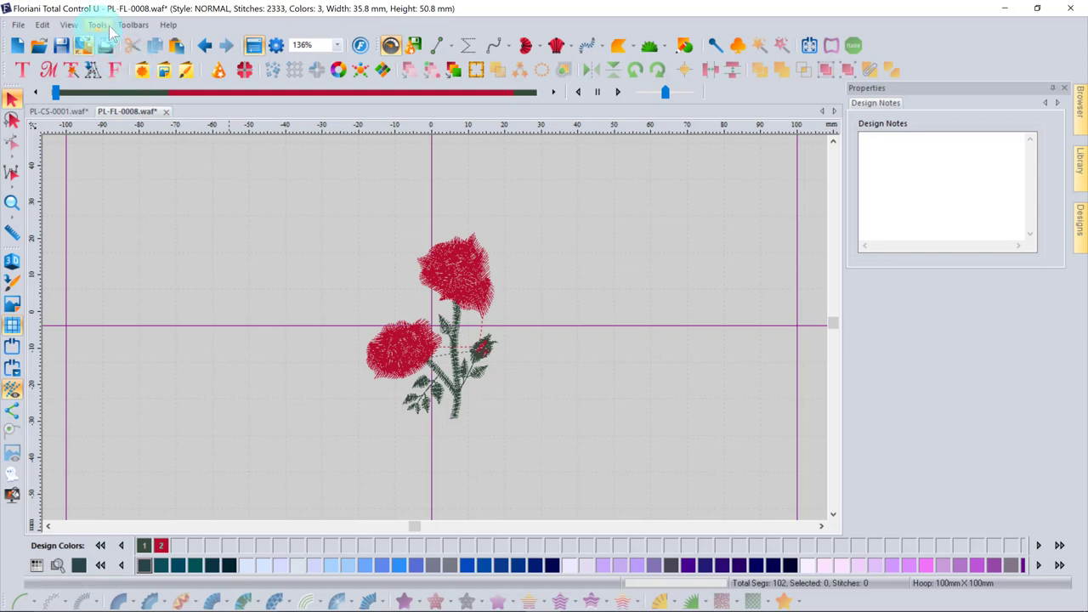
Restore Sequence View via Toolbars > Sequence View and set it to auto-hide at the edge
{"action": "left_click", "coordinate": [70, 25]}
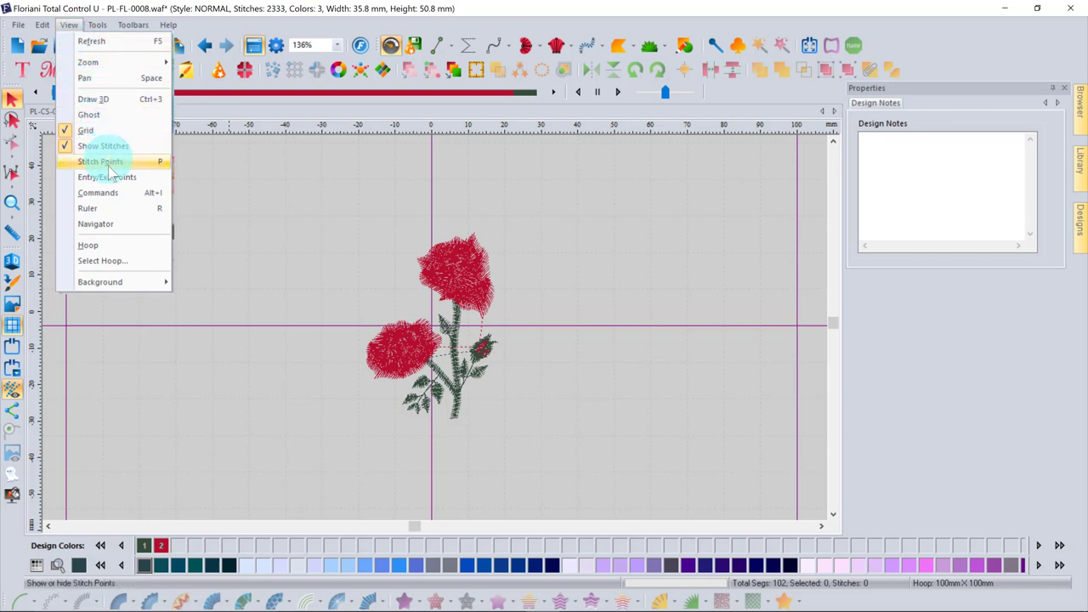
{"action": "left_click", "coordinate": [98, 25]}
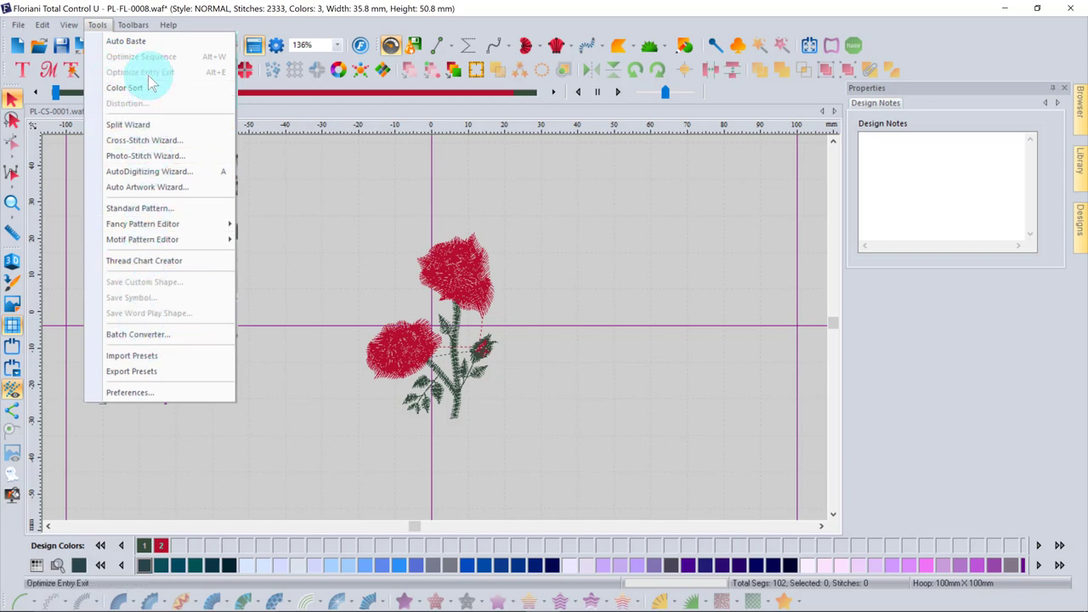
{"action": "left_click", "coordinate": [638, 438]}
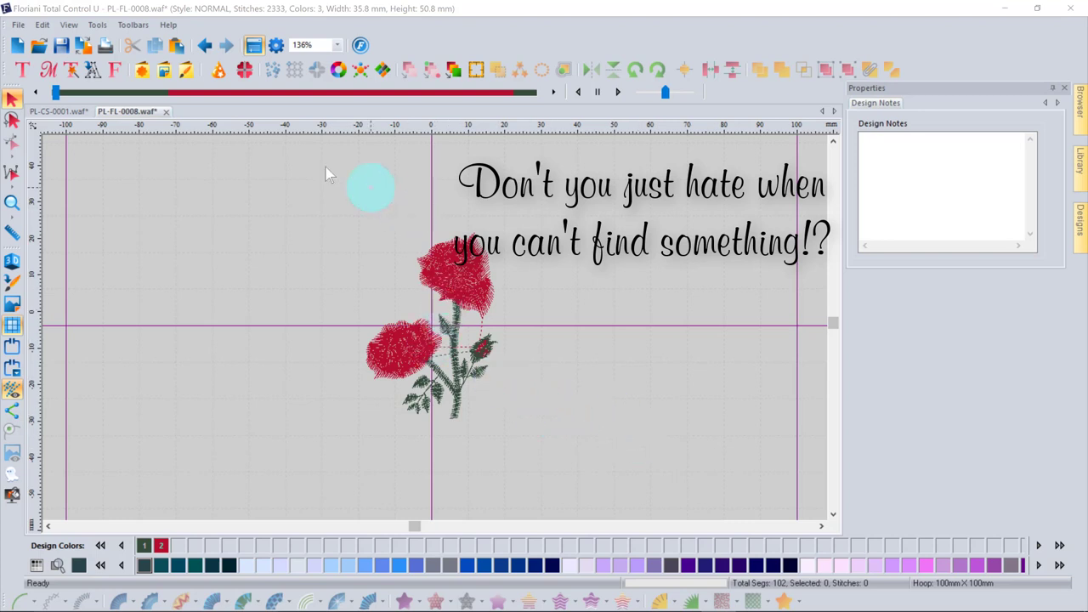
{"action": "left_click", "coordinate": [133, 25]}
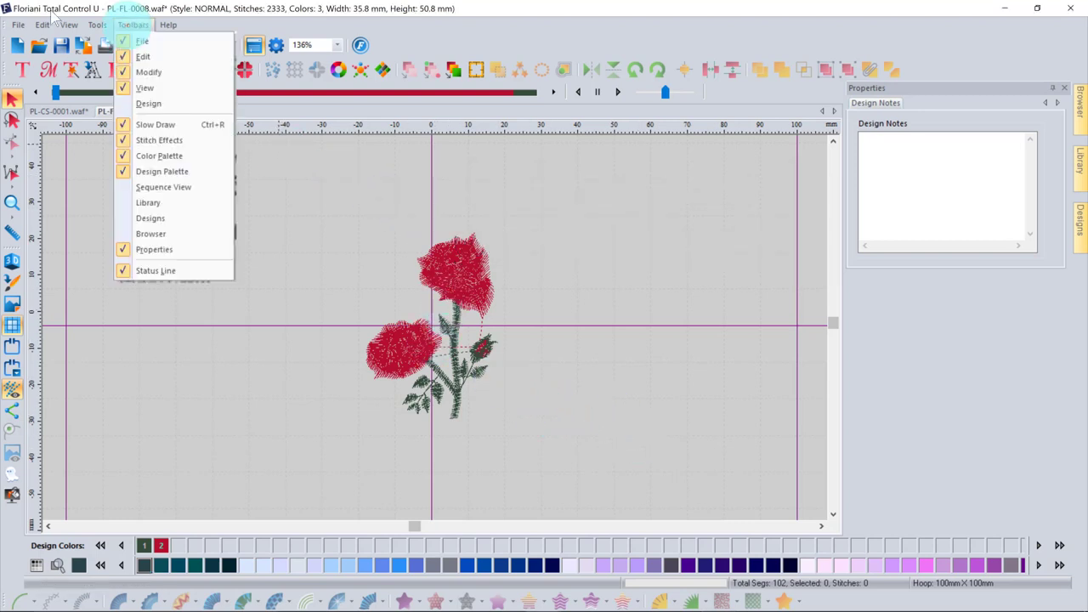
{"action": "left_click", "coordinate": [153, 188]}
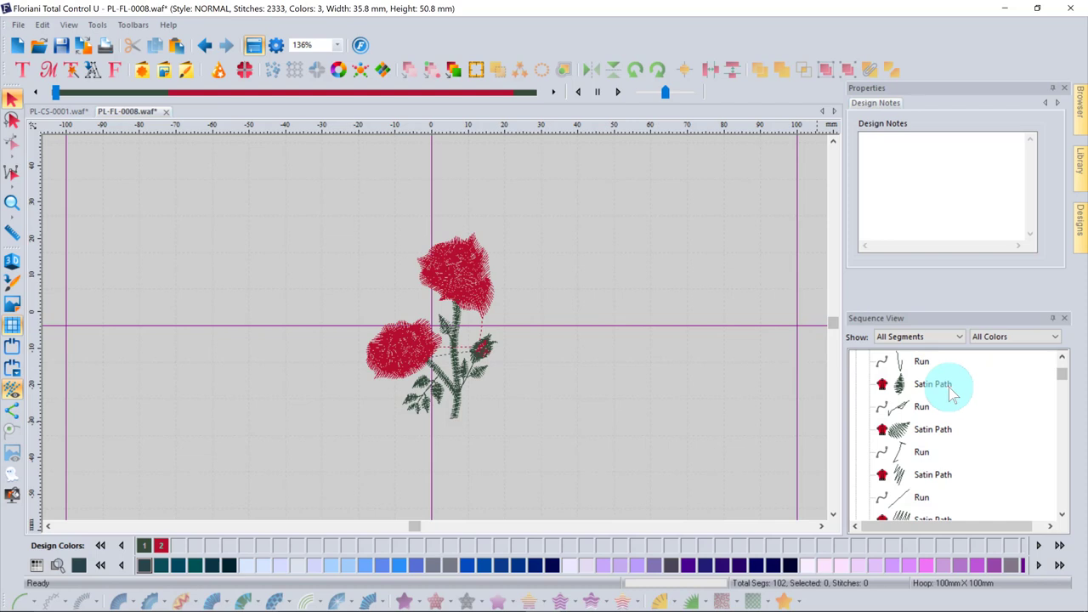
{"action": "left_click", "coordinate": [1052, 320]}
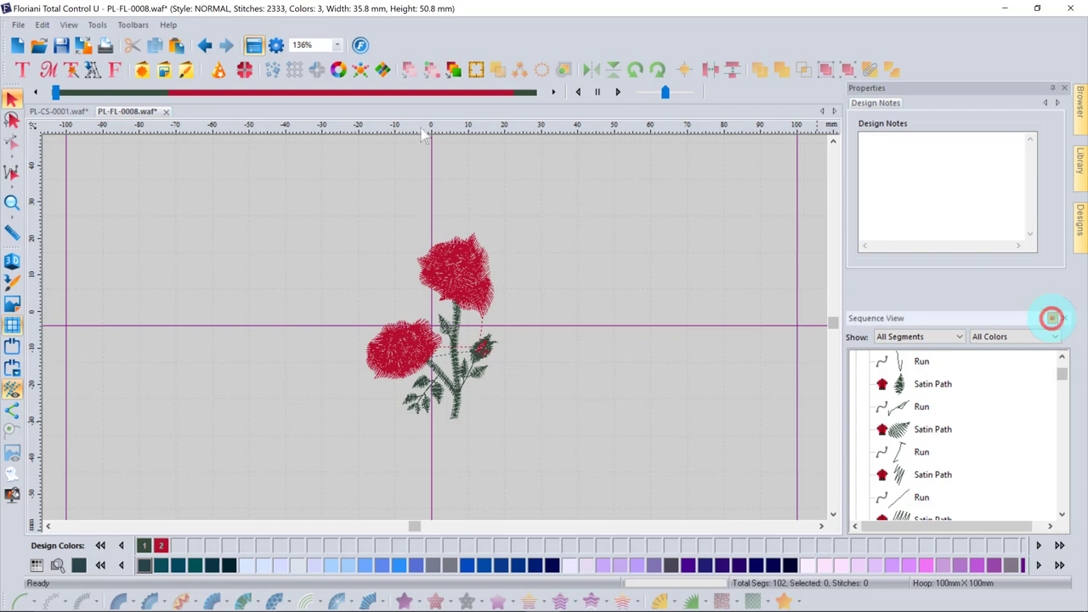
Pin Sequence View back so it docks below Design Notes
{"action": "mouse_move", "coordinate": [1084, 278]}
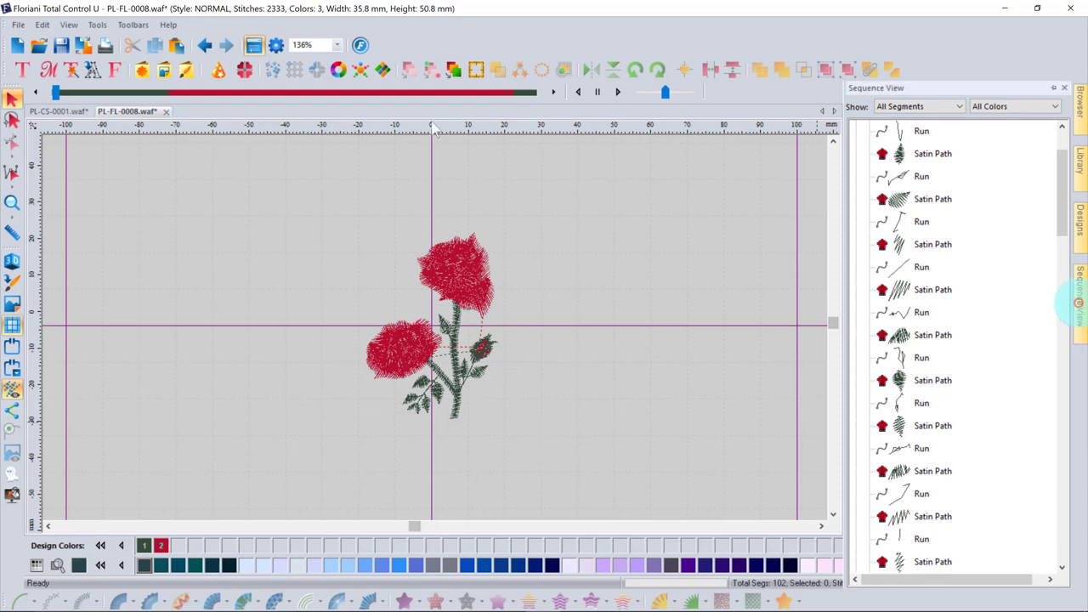
{"action": "left_click", "coordinate": [1053, 88]}
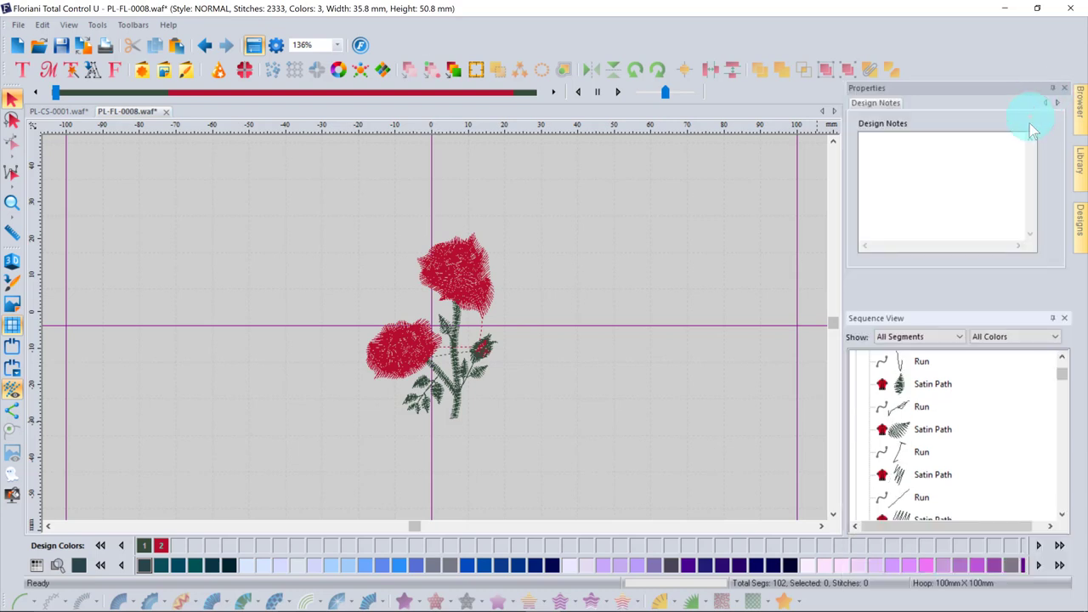
{"action": "left_click", "coordinate": [1012, 209]}
{"action": "left_click", "coordinate": [932, 321]}
Preview and close the Library, Browser and Designs side-tab panels
{"action": "left_click", "coordinate": [1080, 163]}
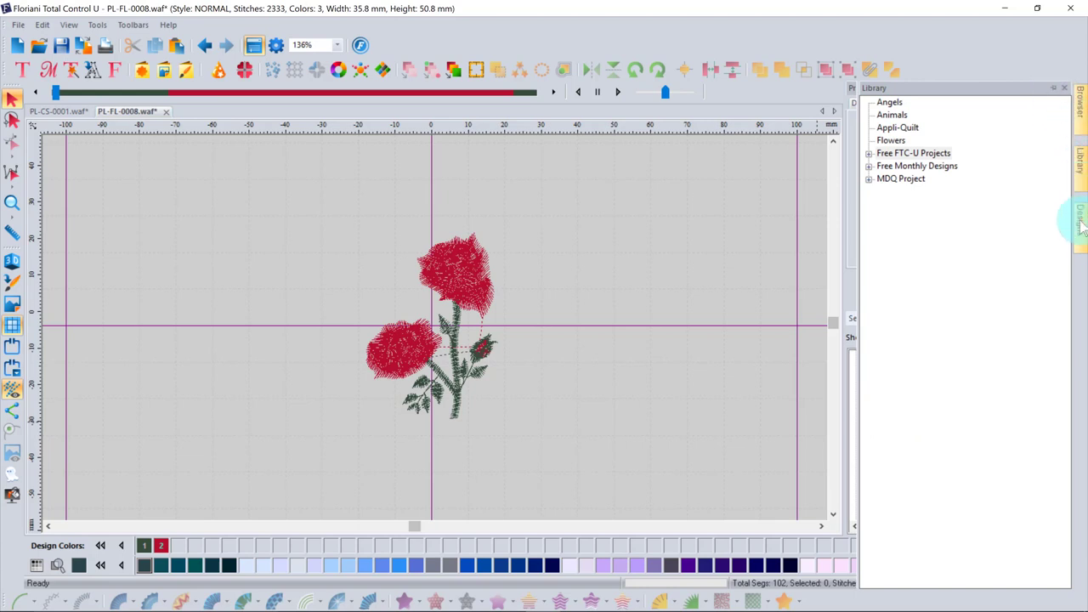
{"action": "left_click", "coordinate": [1070, 175]}
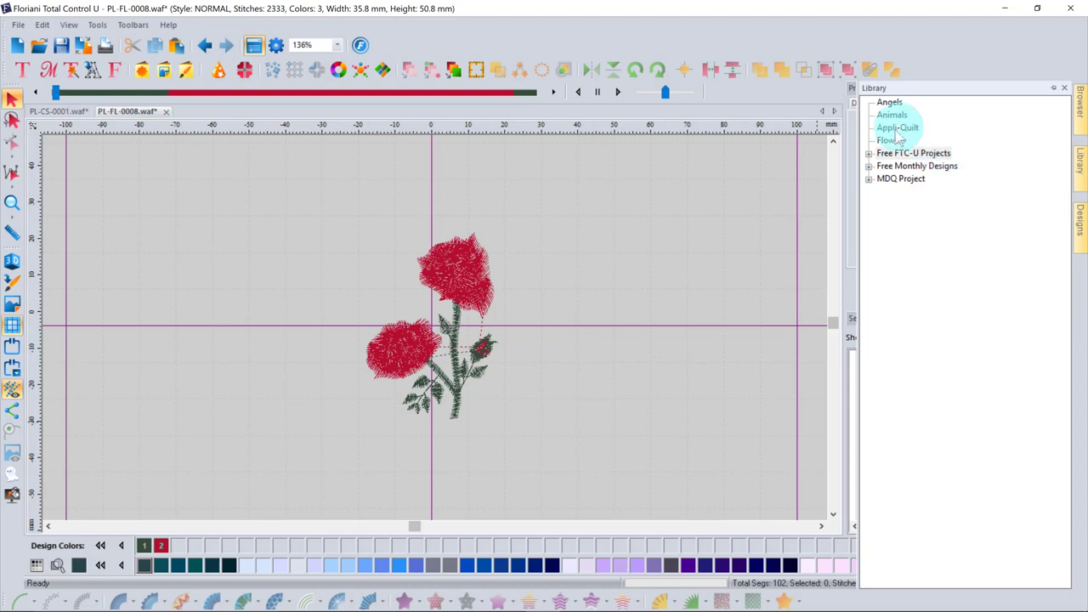
{"action": "left_click", "coordinate": [1080, 112]}
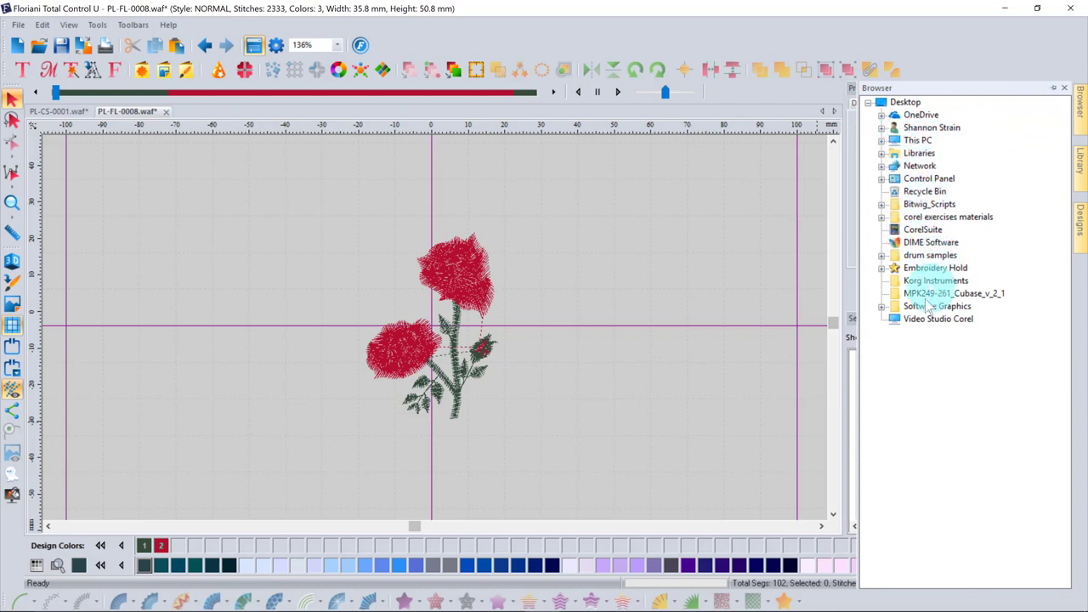
{"action": "left_click", "coordinate": [1080, 224]}
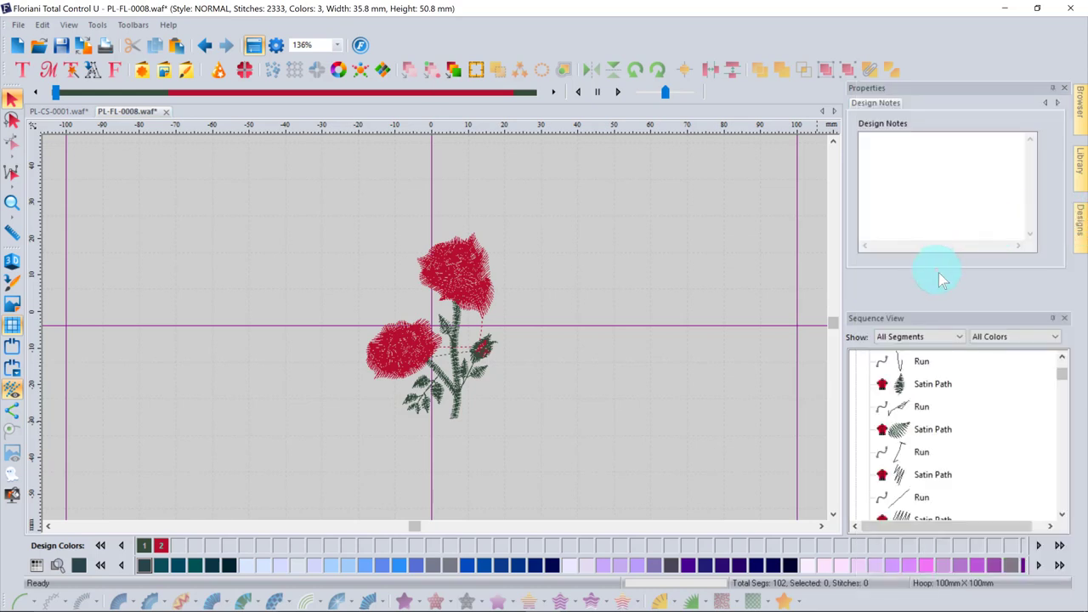
{"action": "left_click", "coordinate": [1081, 225]}
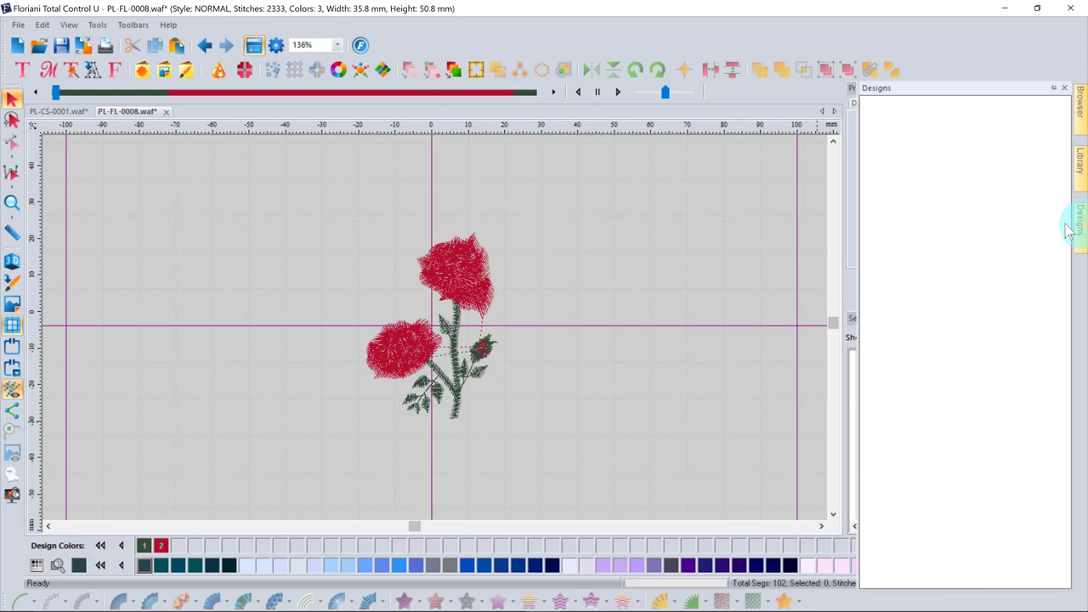
{"action": "left_click", "coordinate": [1081, 169]}
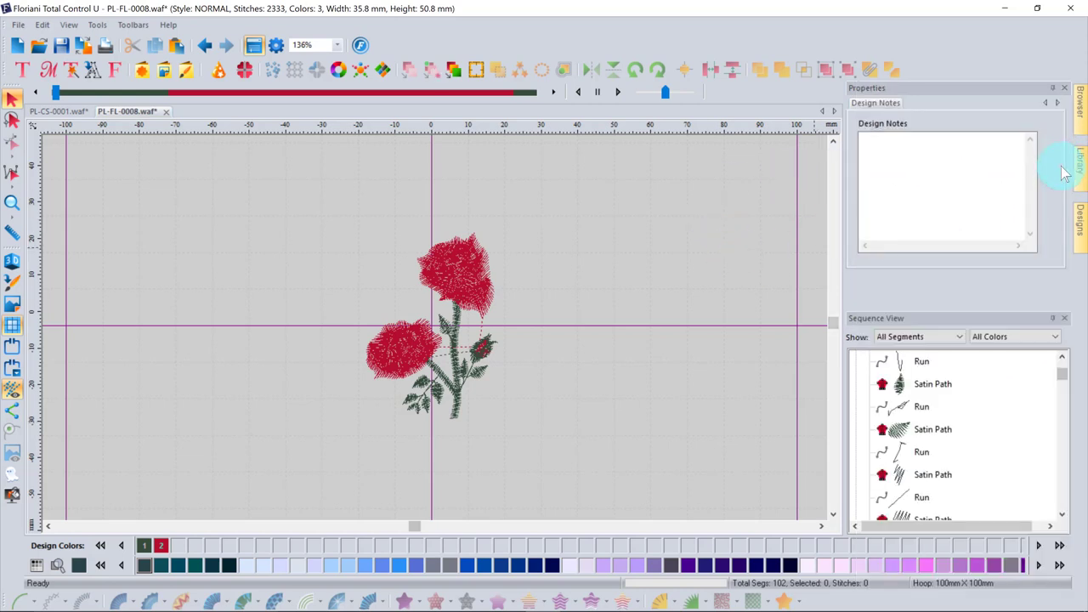
Select the April2011 collection under Library > Free Monthly Designs and show its thumbnails in Designs
{"action": "left_click", "coordinate": [1080, 174]}
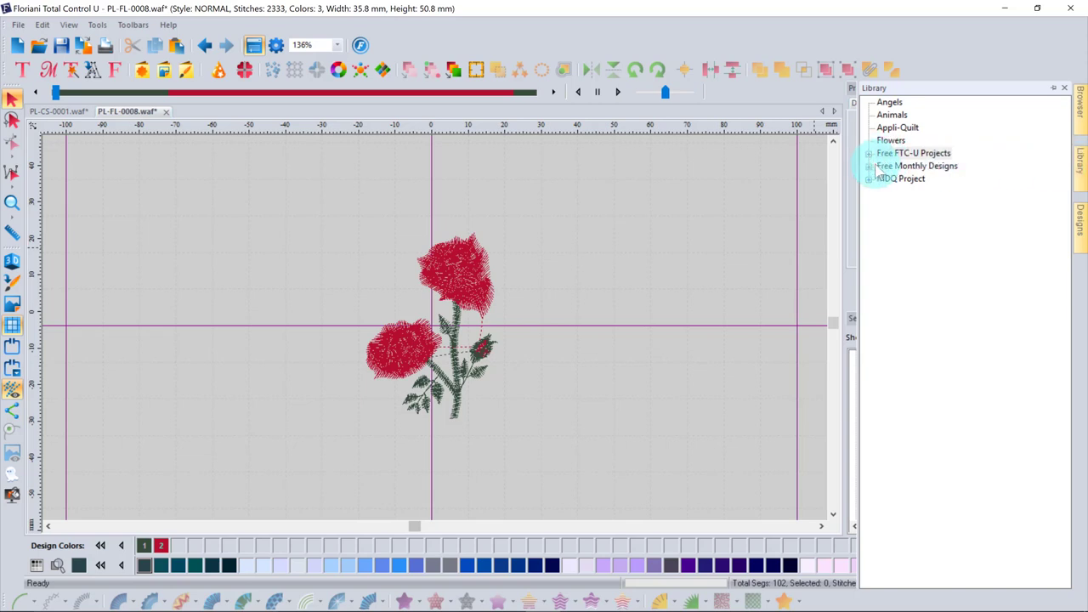
{"action": "left_click", "coordinate": [868, 166]}
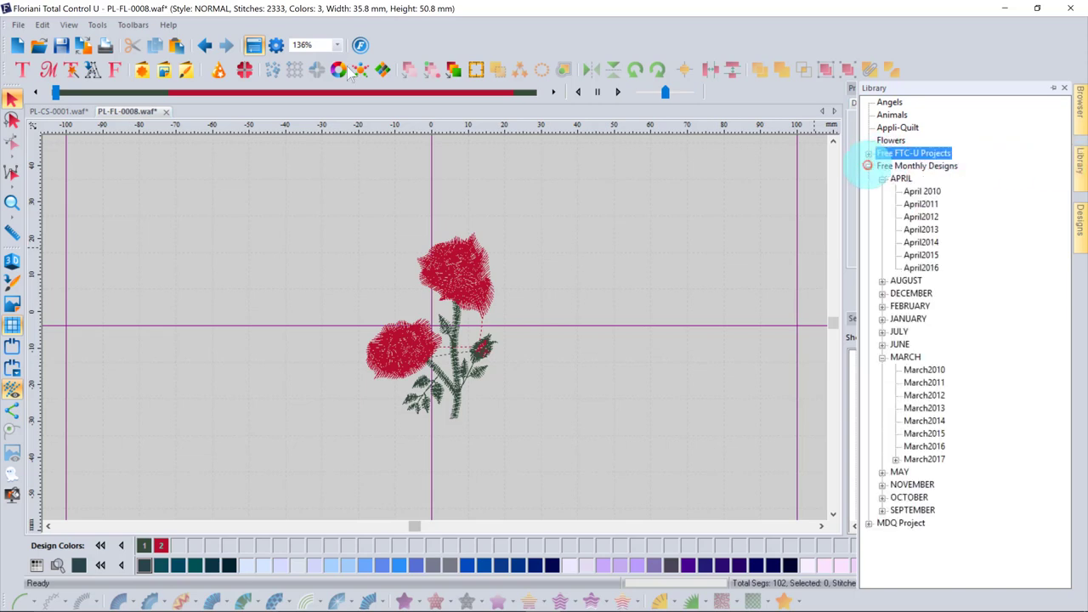
{"action": "left_click", "coordinate": [920, 205]}
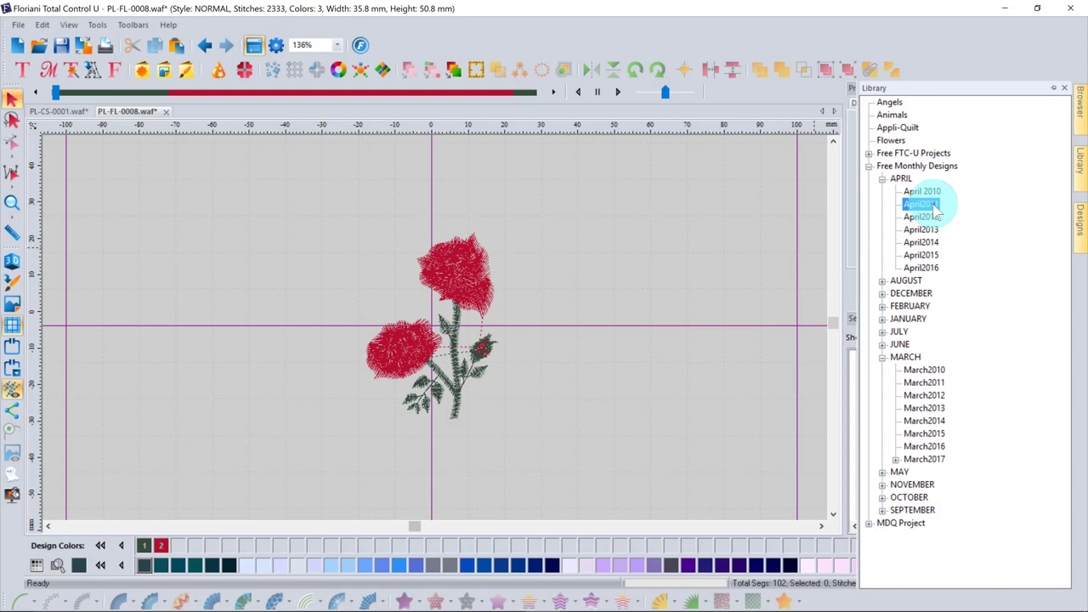
{"action": "left_click", "coordinate": [1081, 224]}
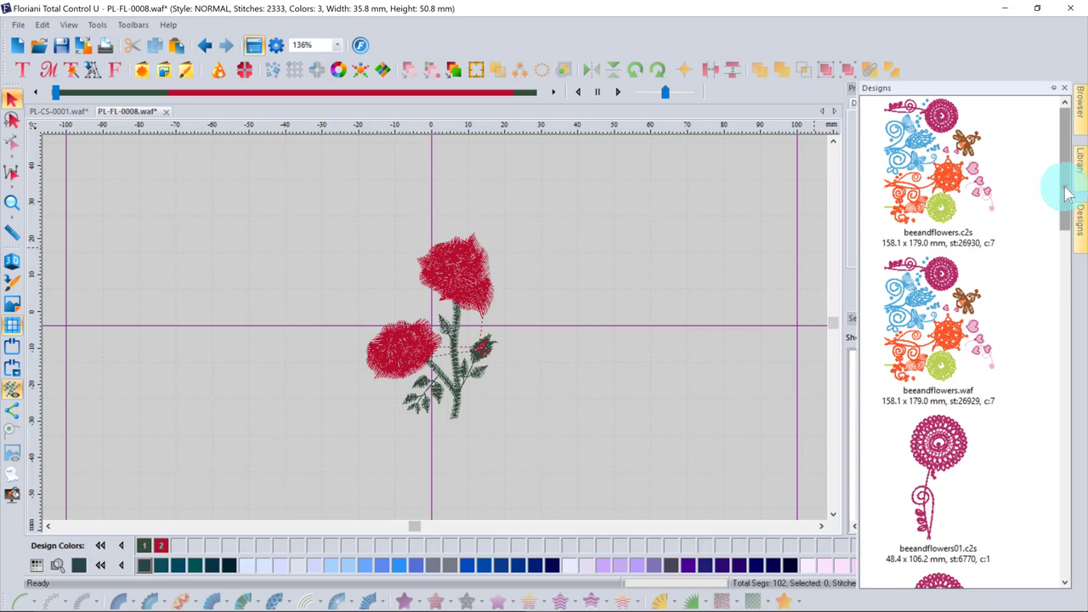
Drop beeandflowers02.c2s beside the rose, then undo to remove it
{"action": "left_click_drag", "start_coordinate": [1067, 194], "coordinate": [1063, 306]}
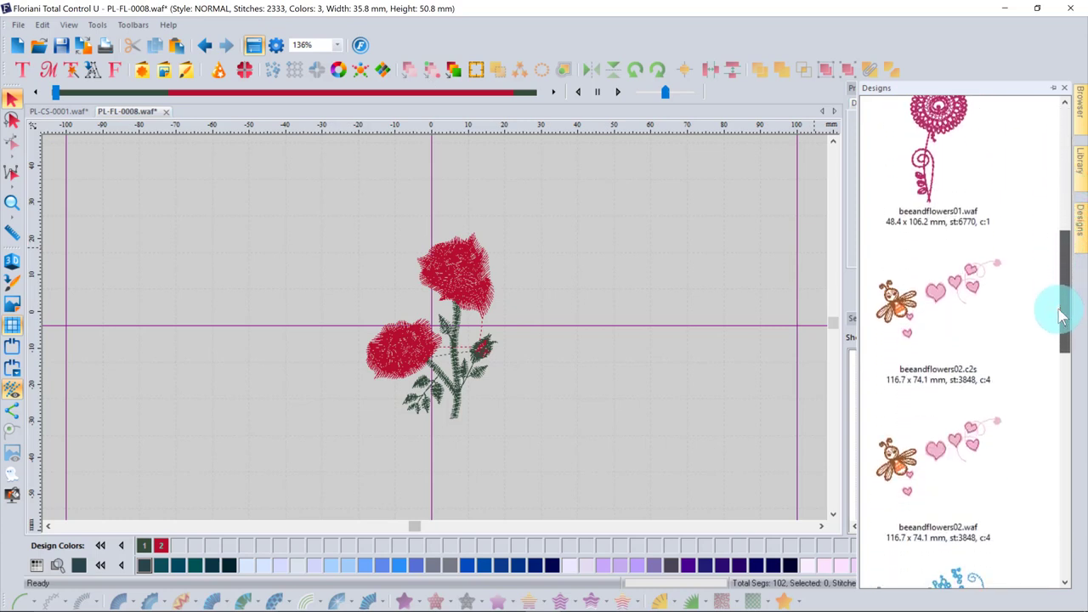
{"action": "left_click", "coordinate": [942, 289]}
{"action": "left_click_drag", "start_coordinate": [941, 287], "coordinate": [612, 279]}
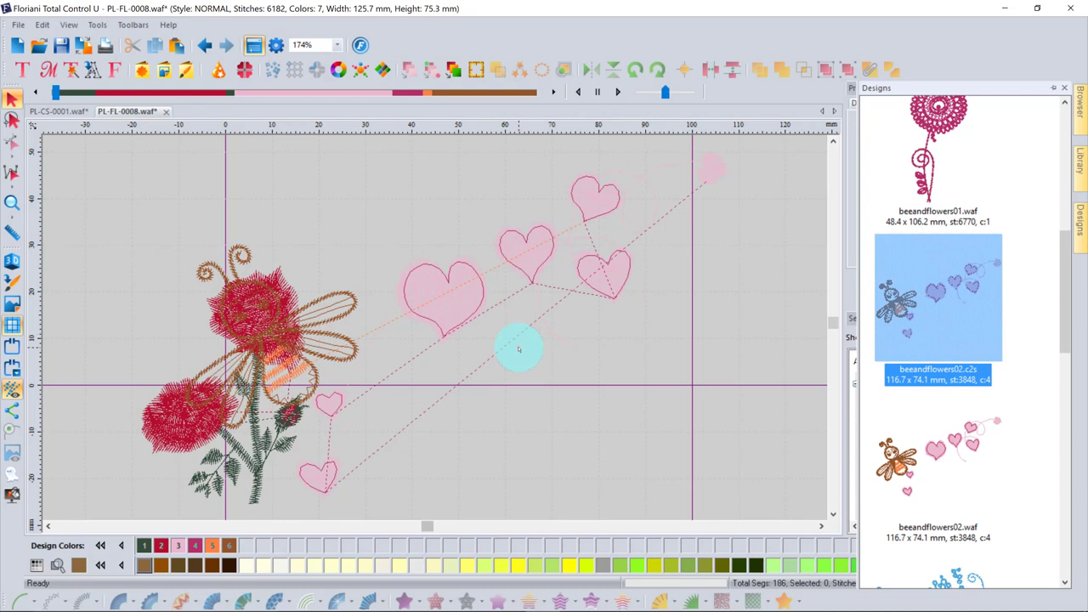
{"action": "left_click", "coordinate": [205, 45]}
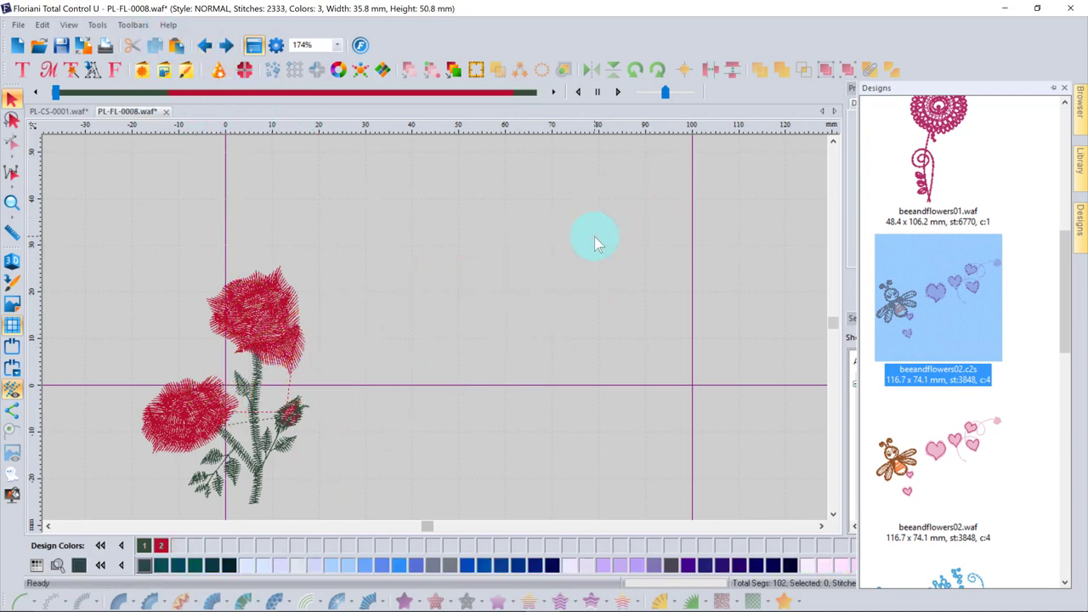
Reopen the Designs panel from Toolbars > Designs and pin it as an auto-hide side tab
{"action": "left_click", "coordinate": [1053, 89]}
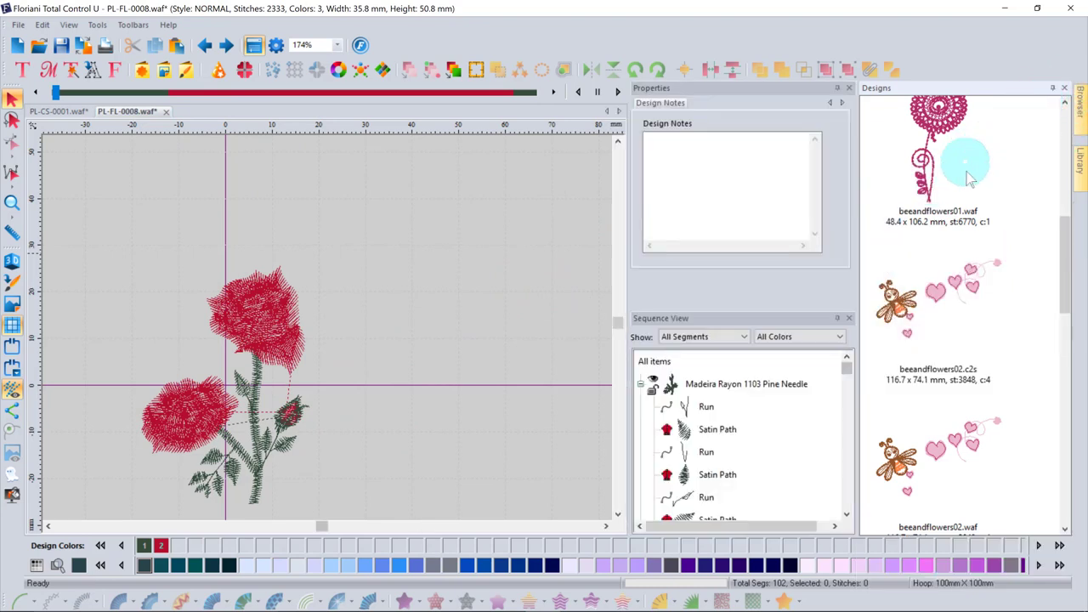
{"action": "left_click", "coordinate": [1065, 89]}
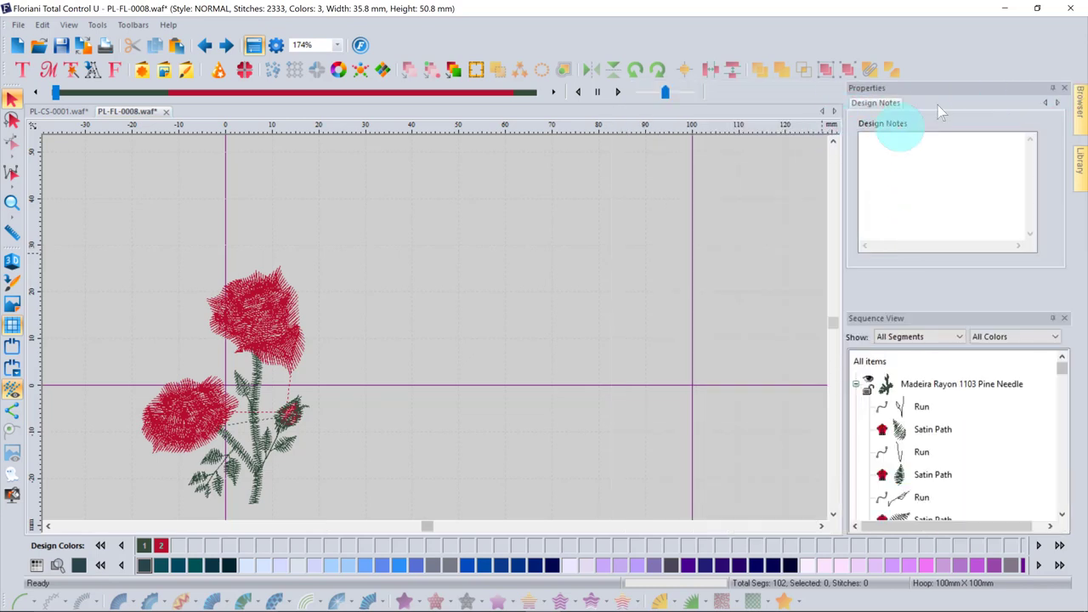
{"action": "left_click", "coordinate": [132, 24]}
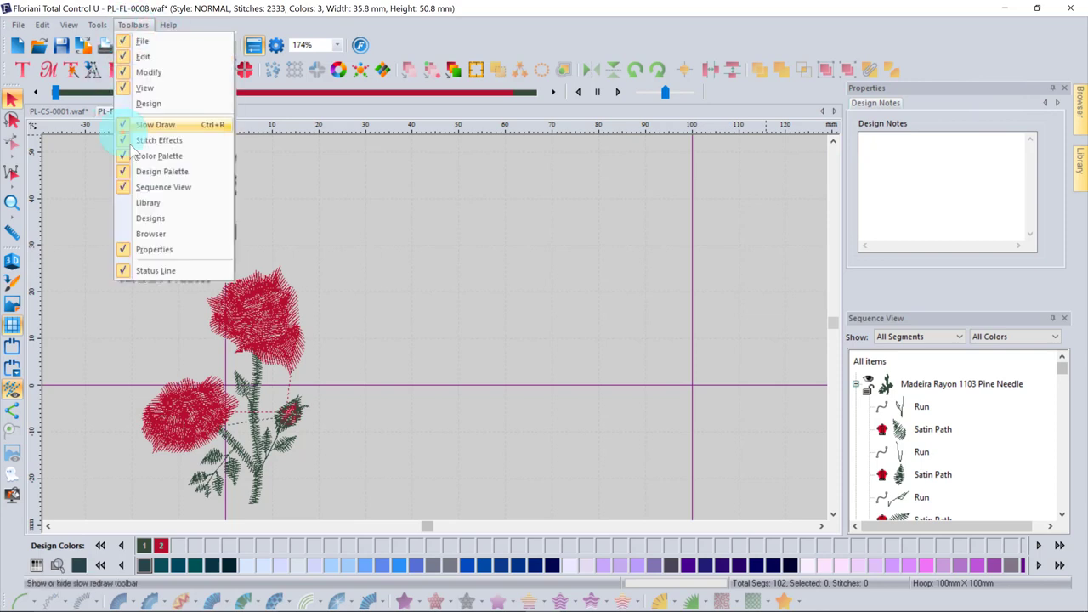
{"action": "left_click", "coordinate": [150, 219]}
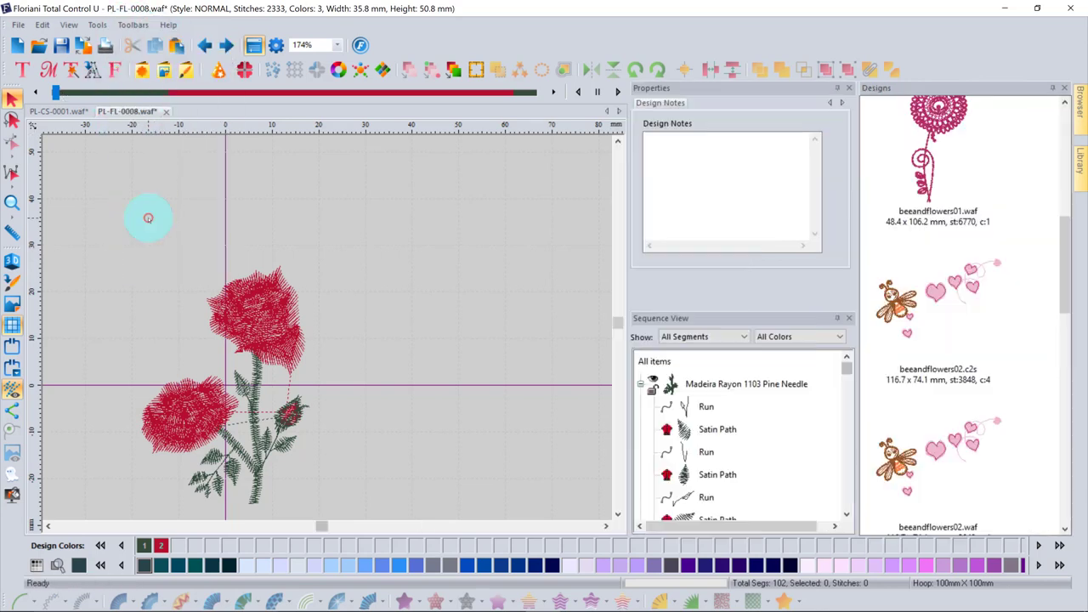
{"action": "left_click", "coordinate": [1052, 88]}
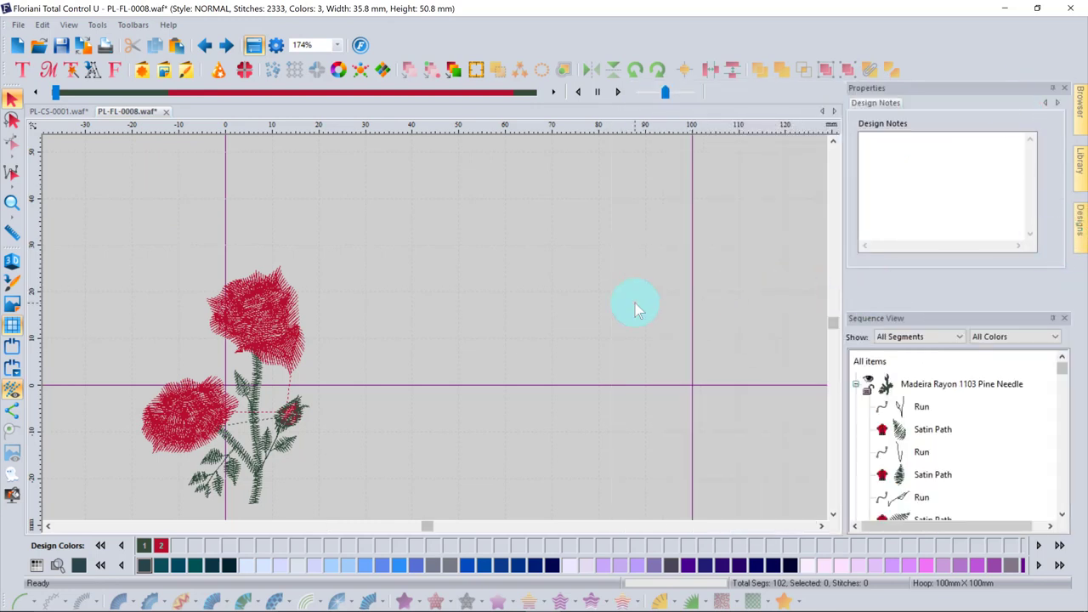
{"action": "left_click", "coordinate": [128, 25]}
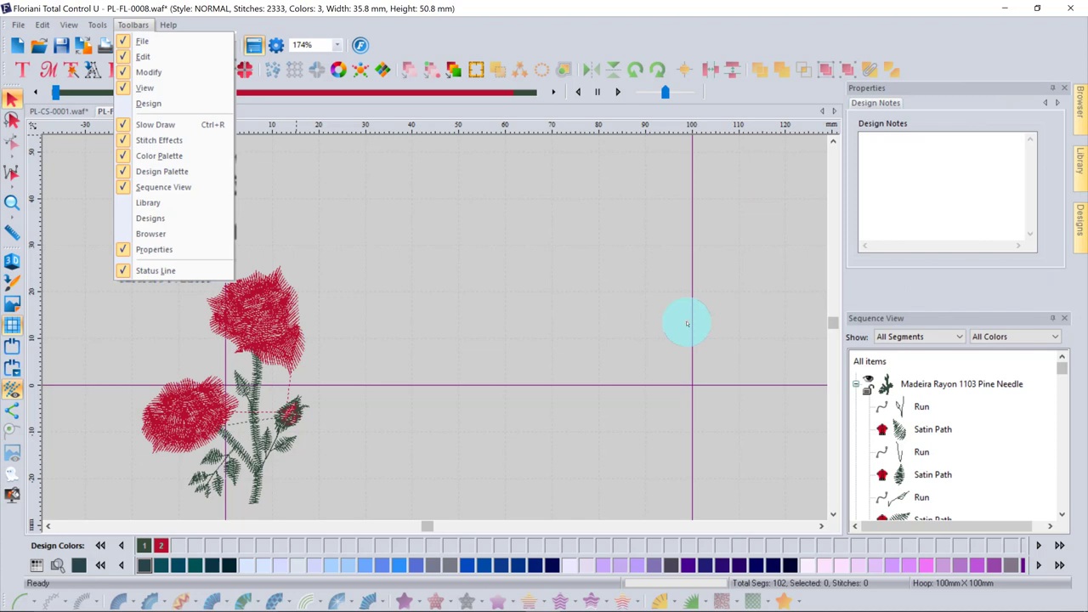
{"action": "left_click", "coordinate": [624, 293]}
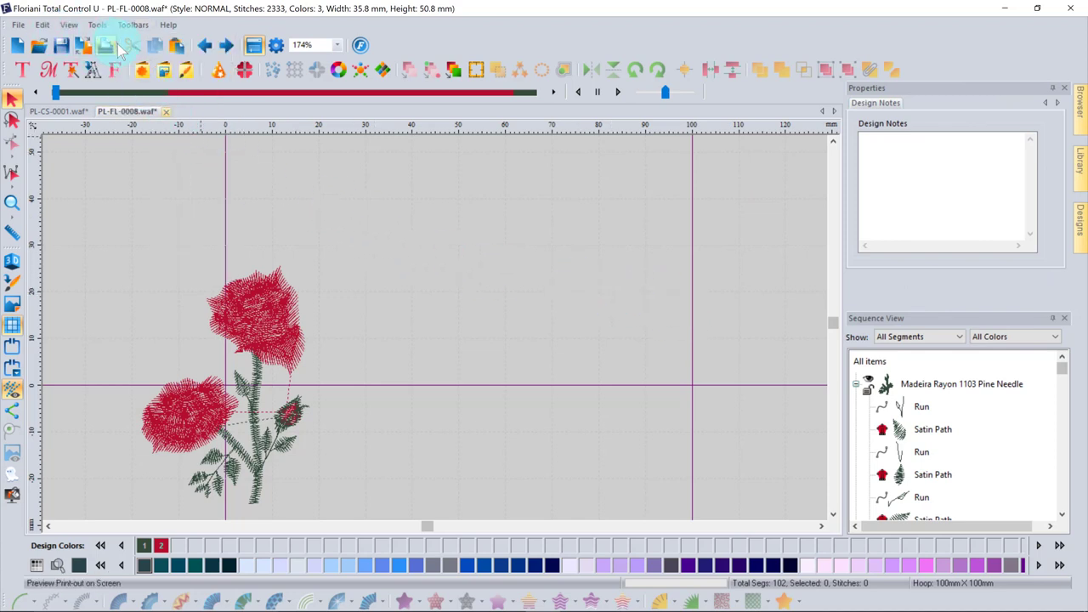
Open the Program Preferences dialog
{"action": "left_click", "coordinate": [245, 240]}
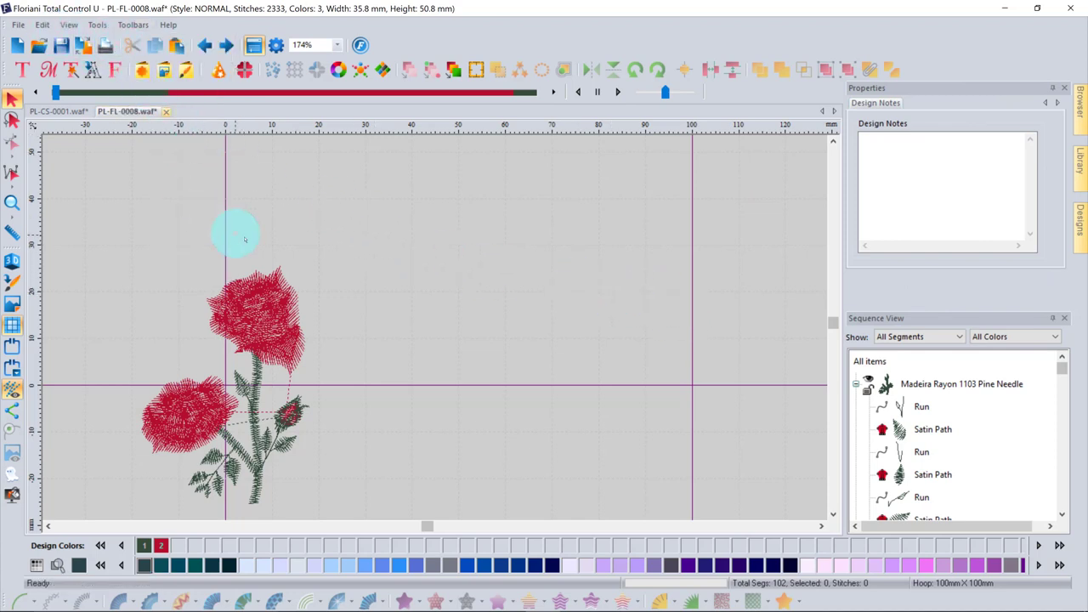
{"action": "left_click", "coordinate": [274, 47]}
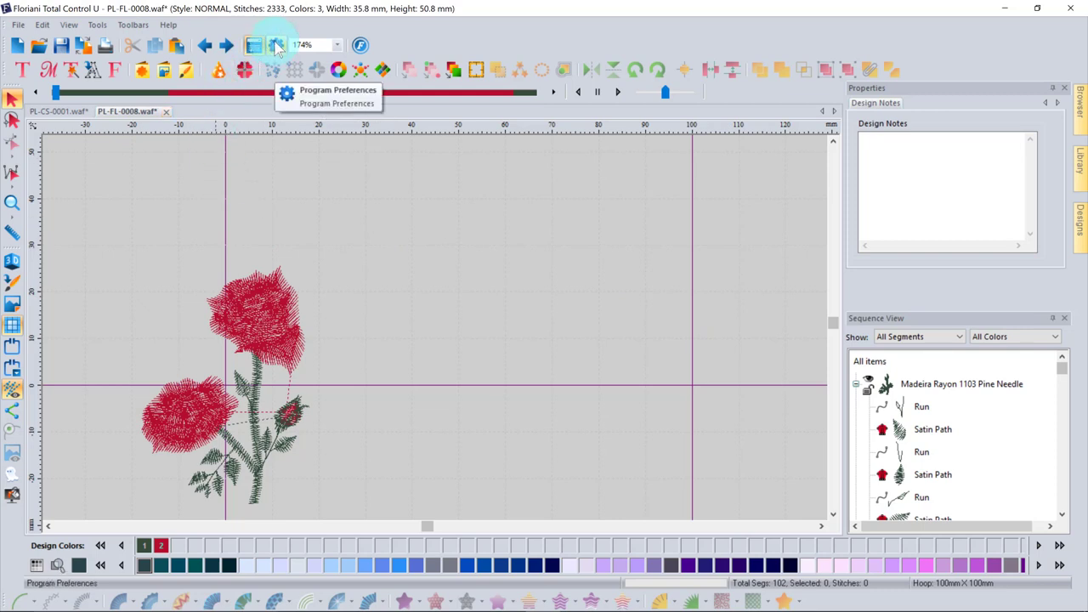
{"action": "left_click", "coordinate": [277, 47]}
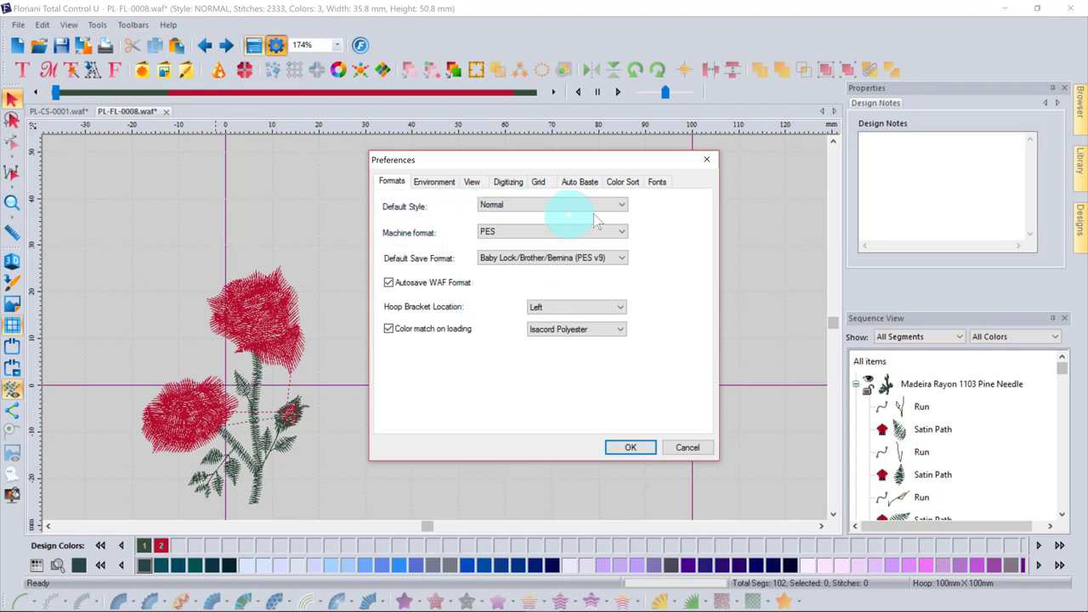
Browse the Default Style list keeping Normal, then open the Machine format list
{"action": "left_click", "coordinate": [620, 207]}
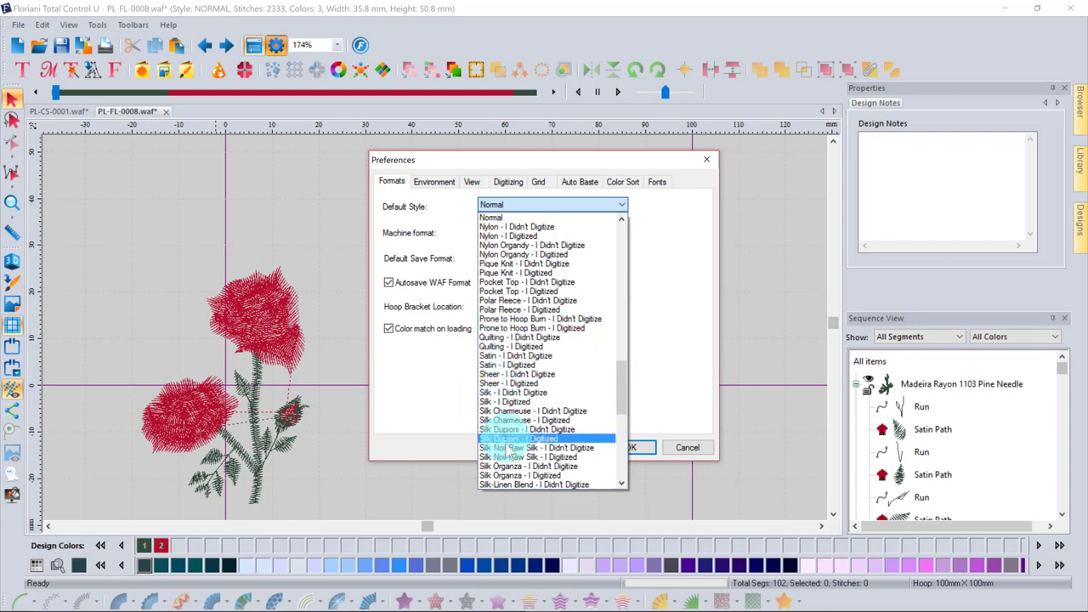
{"action": "left_click_drag", "start_coordinate": [625, 388], "coordinate": [610, 332]}
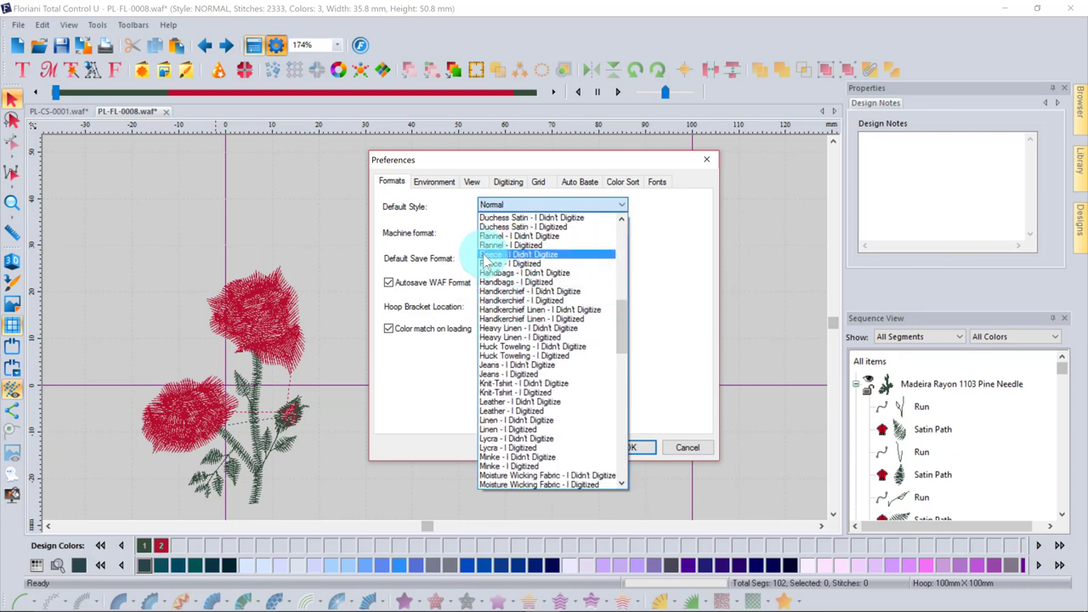
{"action": "left_click_drag", "start_coordinate": [626, 312], "coordinate": [630, 357]}
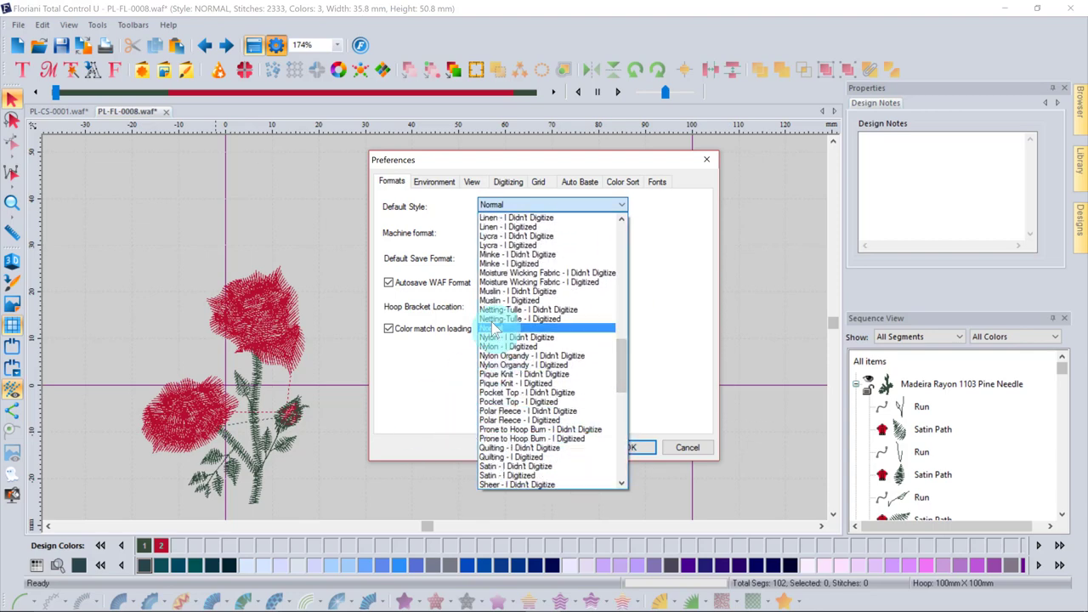
{"action": "left_click", "coordinate": [451, 389]}
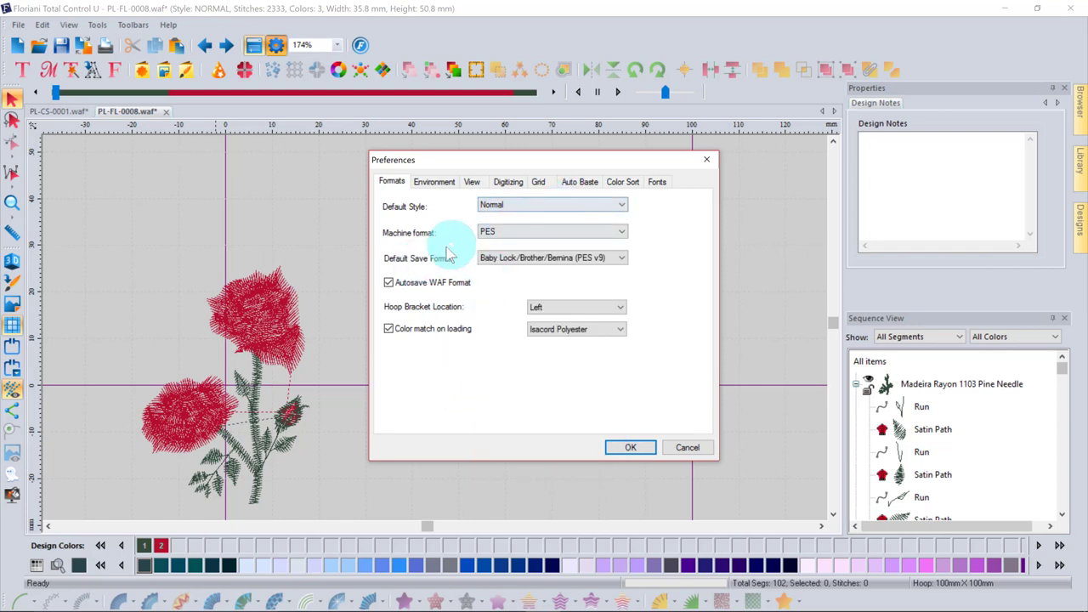
{"action": "left_click", "coordinate": [622, 232]}
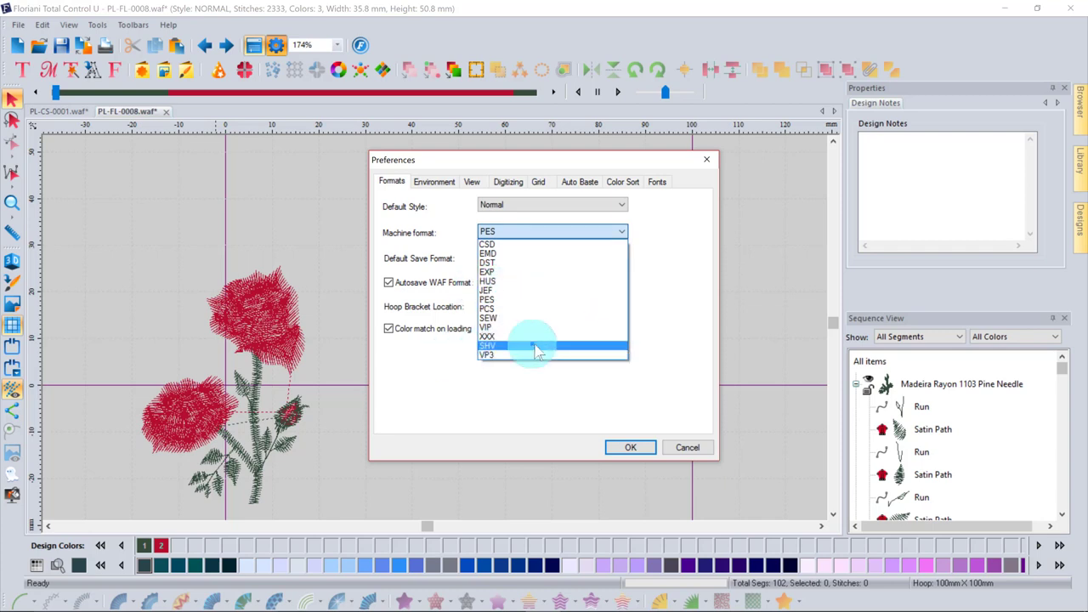
Keep Machine format PES and Hoop Bracket Location Left, then switch to the Environment tab
{"action": "left_click", "coordinate": [425, 383]}
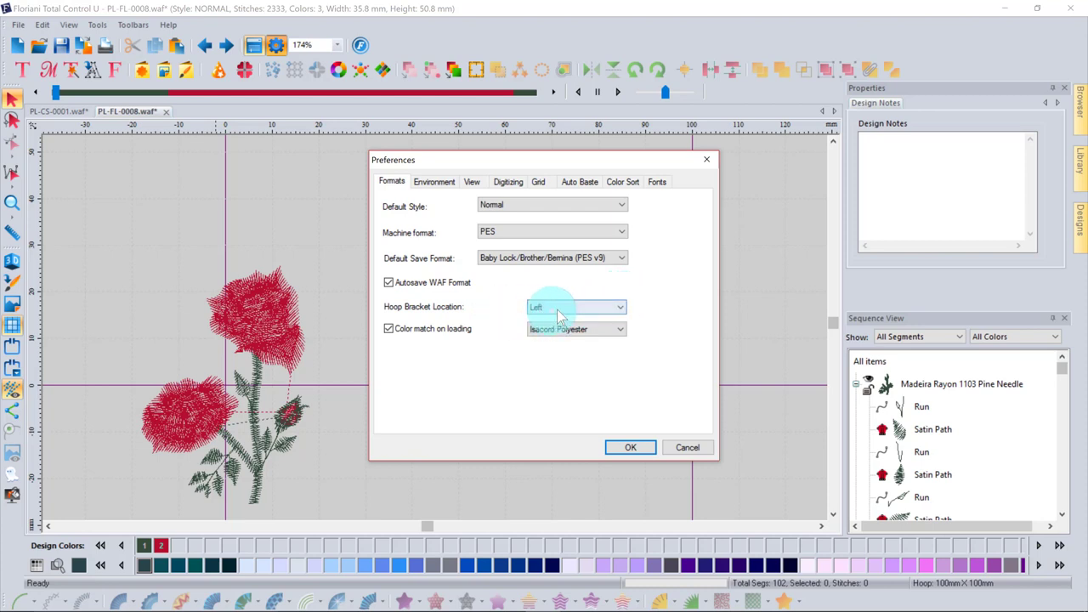
{"action": "left_click", "coordinate": [623, 308]}
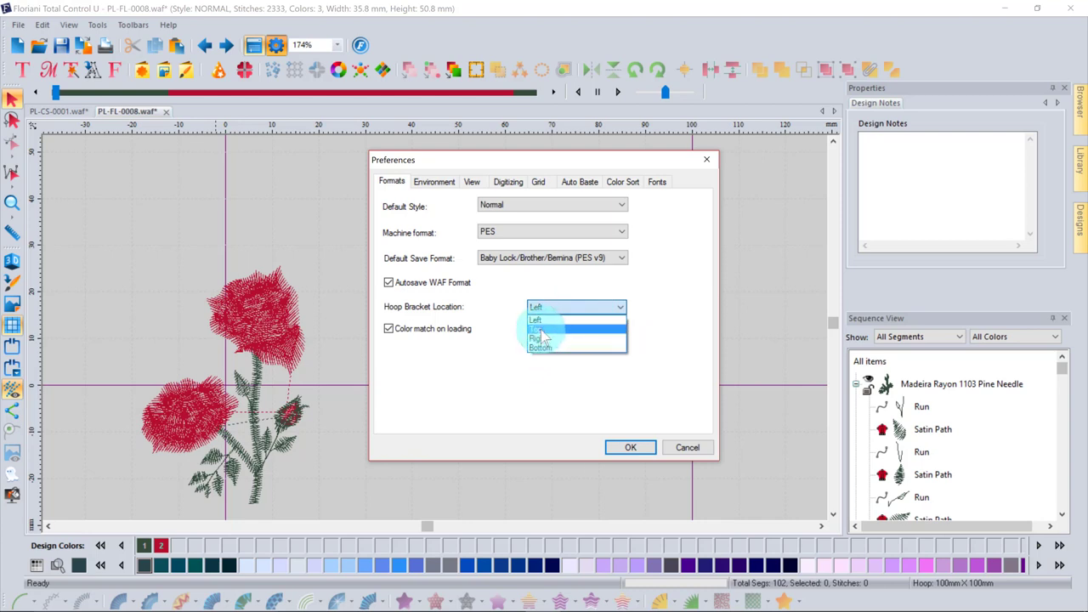
{"action": "left_click", "coordinate": [623, 308]}
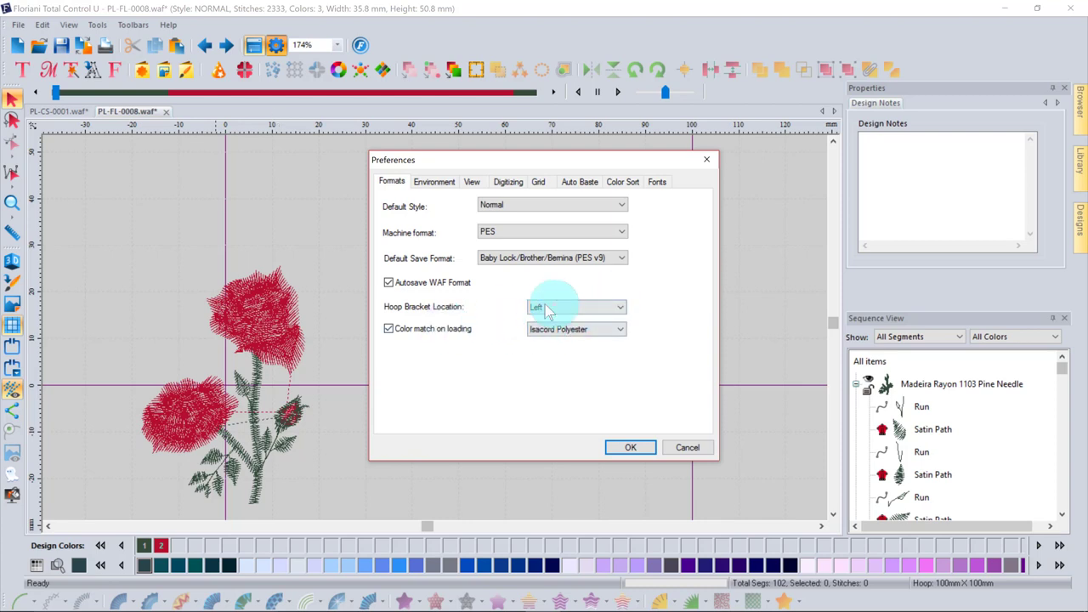
{"action": "left_click", "coordinate": [434, 181]}
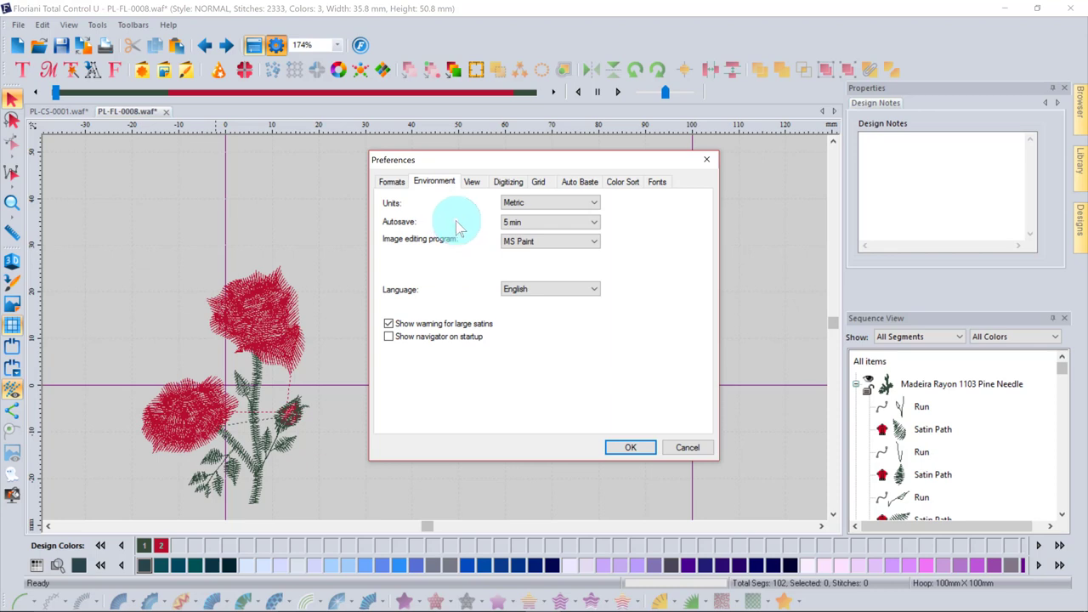
Review the Units and Autosave dropdowns, keeping Metric and 5 min
{"action": "left_click", "coordinate": [525, 205]}
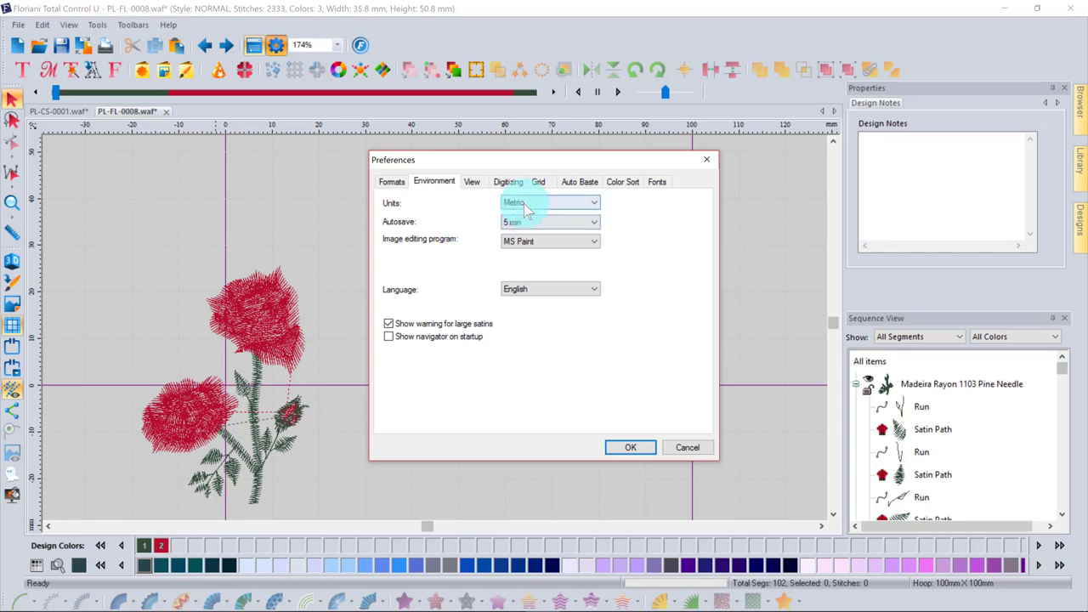
{"action": "left_click", "coordinate": [527, 205]}
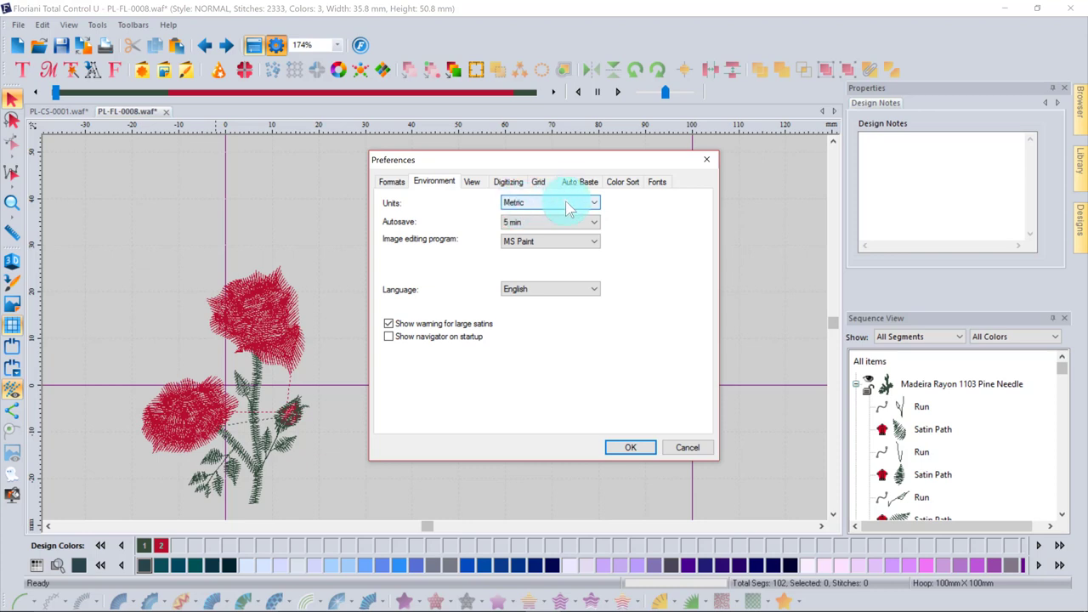
{"action": "left_click", "coordinate": [516, 207]}
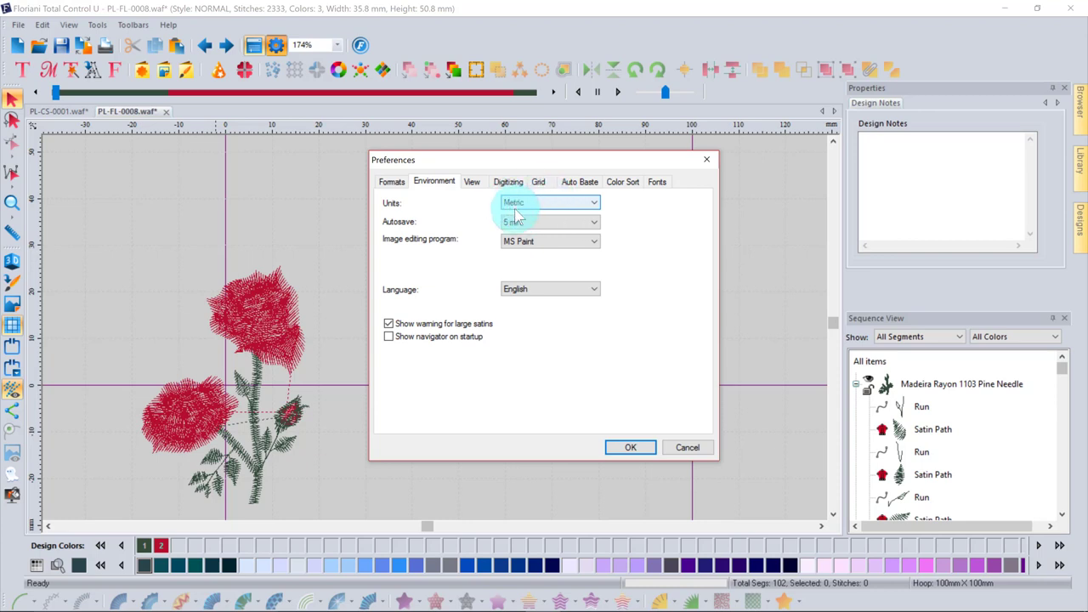
{"action": "left_click", "coordinate": [541, 202]}
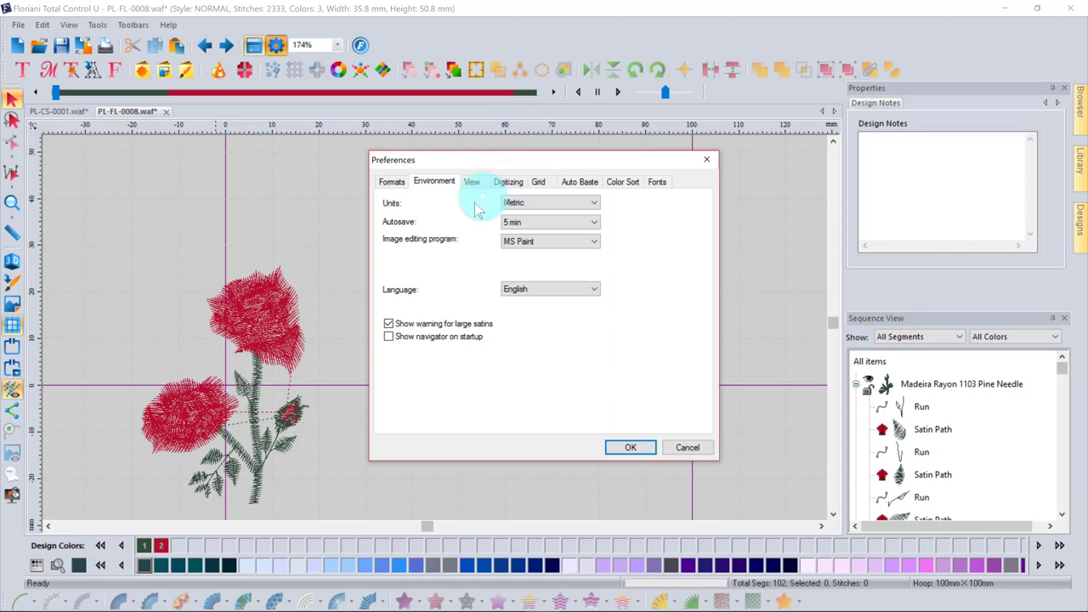
{"action": "left_click", "coordinate": [514, 223]}
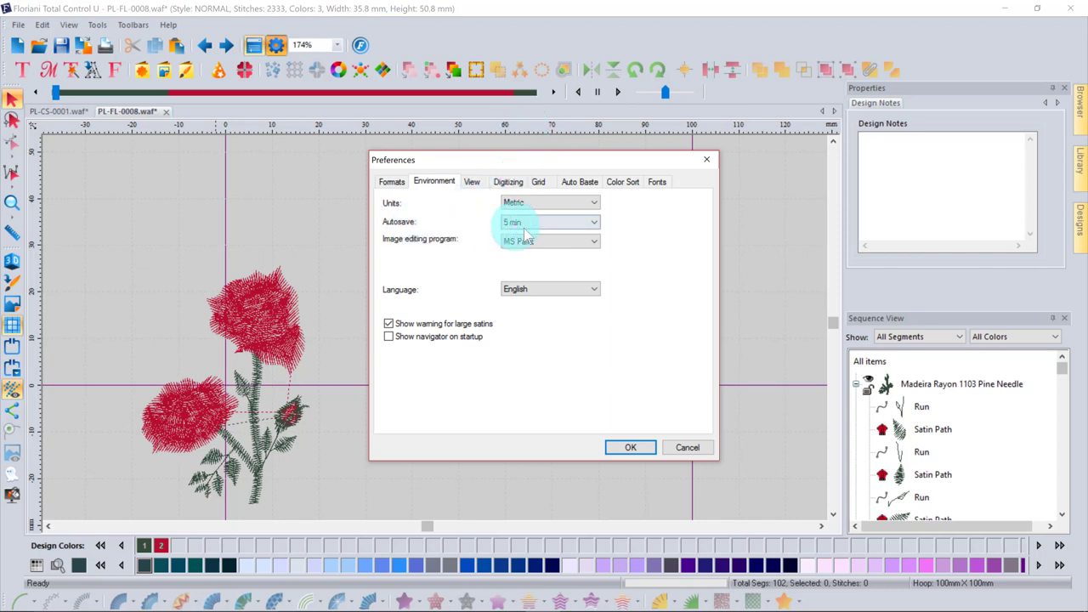
{"action": "left_click", "coordinate": [594, 224]}
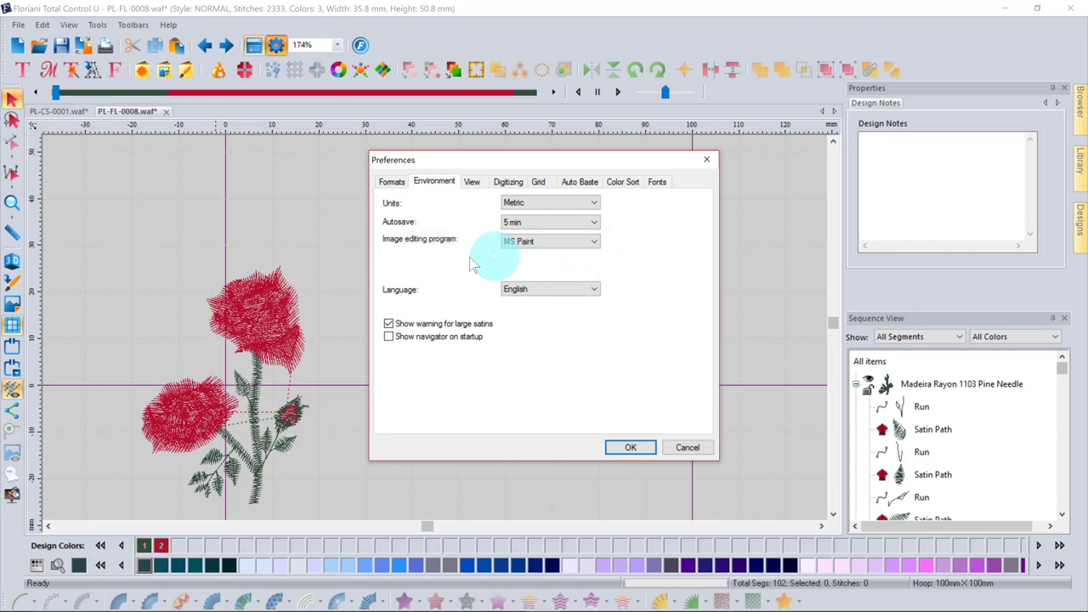
Review the image editor and language options, keeping English, then switch to the View tab
{"action": "left_click", "coordinate": [593, 242]}
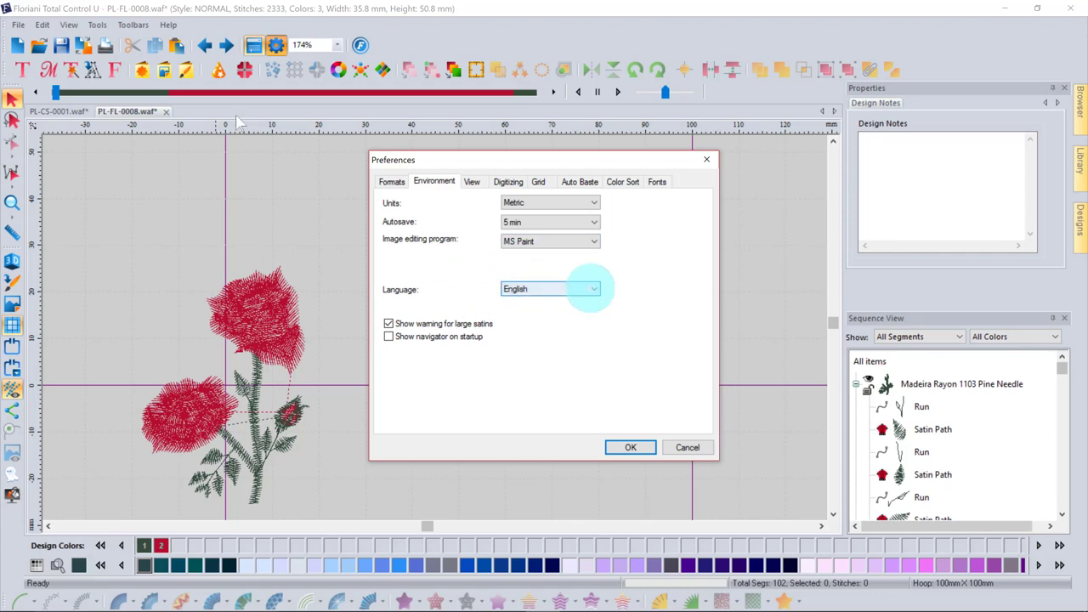
{"action": "left_click", "coordinate": [593, 291]}
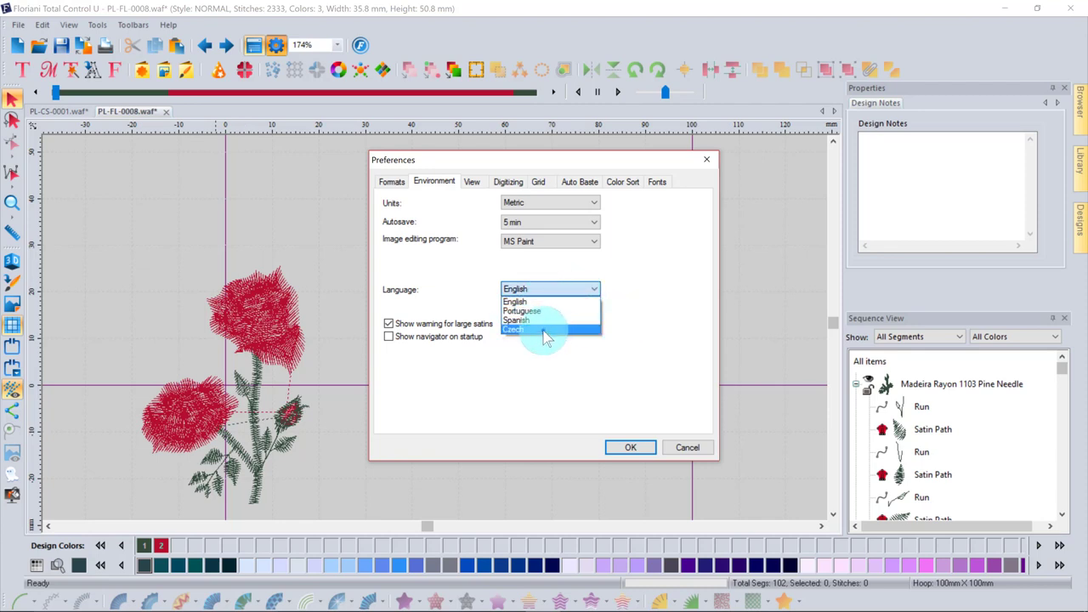
{"action": "left_click", "coordinate": [649, 272]}
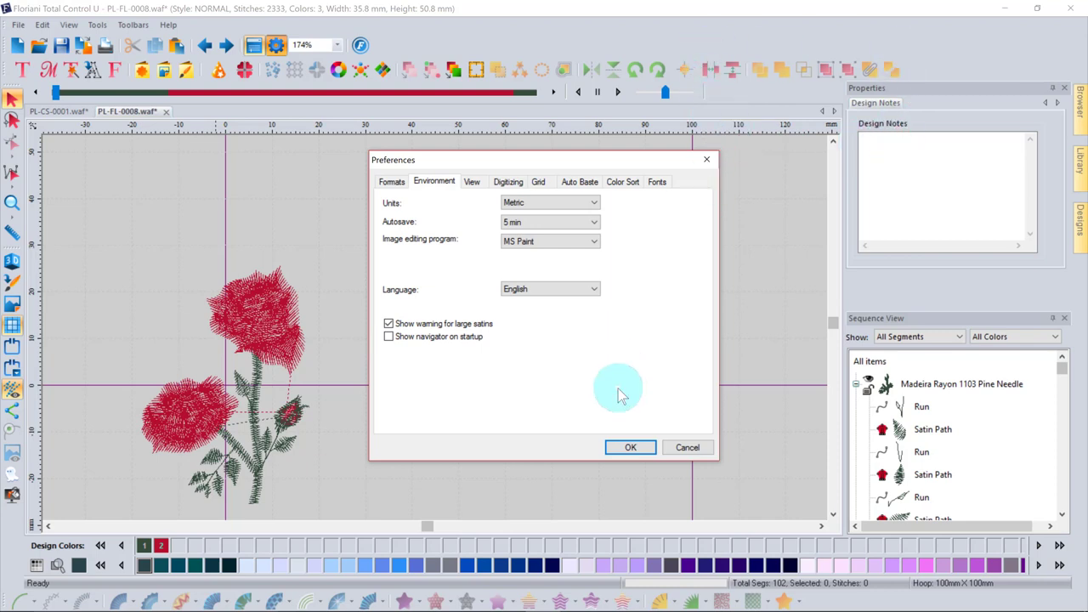
{"action": "left_click", "coordinate": [472, 181]}
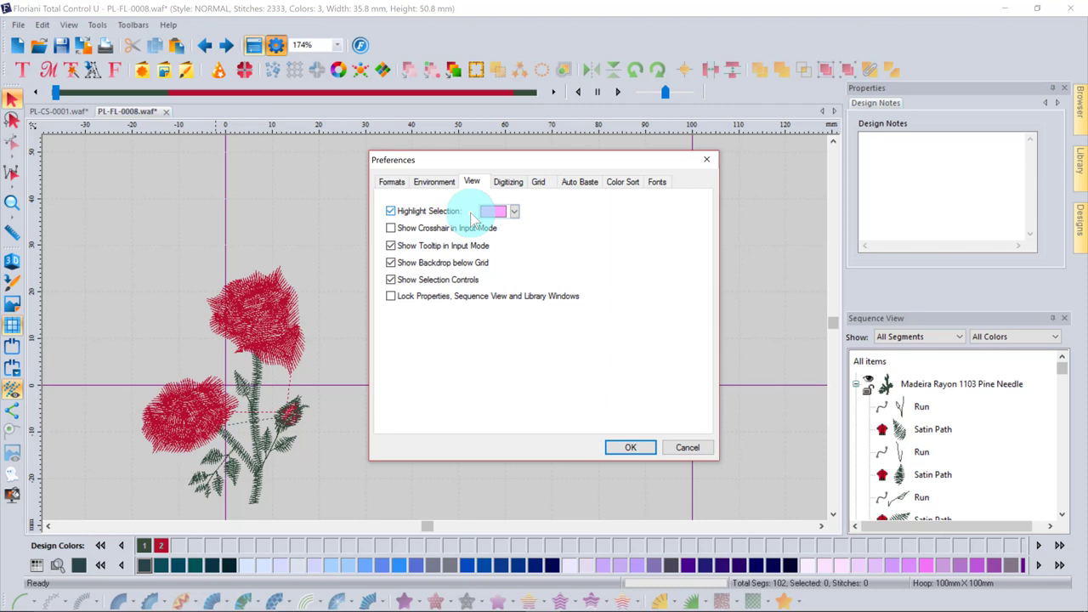
Try light blue as the selection highlight colour, then set it back to pink
{"action": "left_click", "coordinate": [503, 212]}
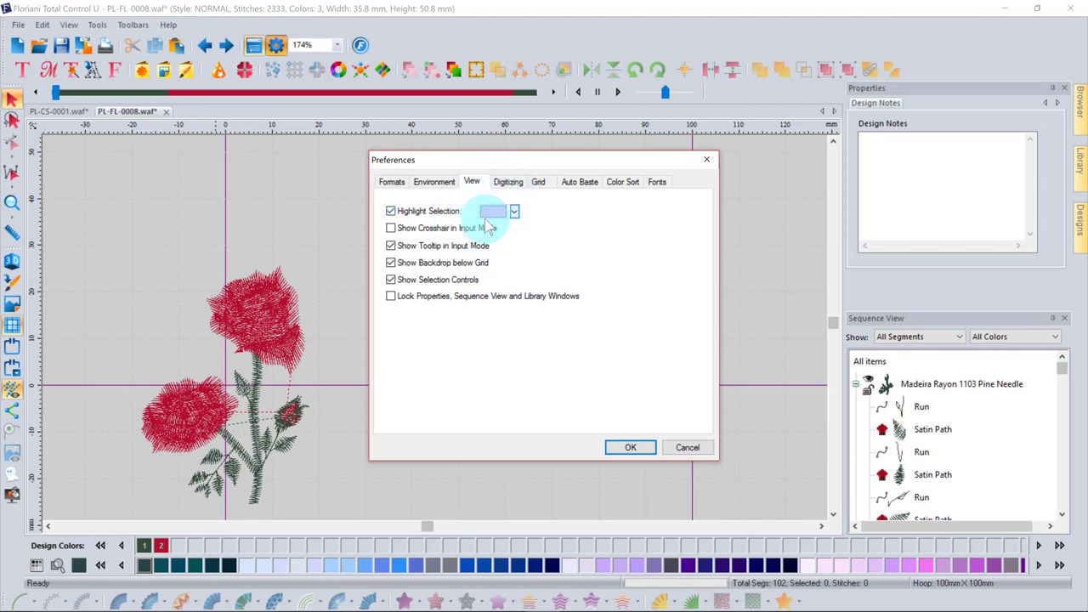
{"action": "left_click", "coordinate": [509, 213]}
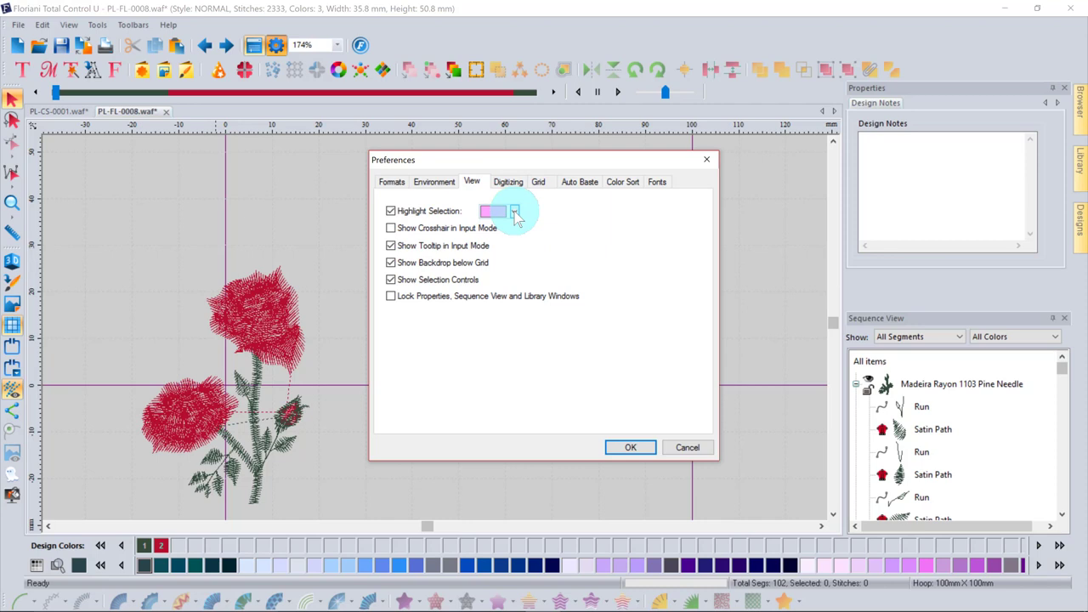
{"action": "left_click", "coordinate": [514, 212]}
{"action": "left_click", "coordinate": [514, 213]}
{"action": "left_click", "coordinate": [514, 212]}
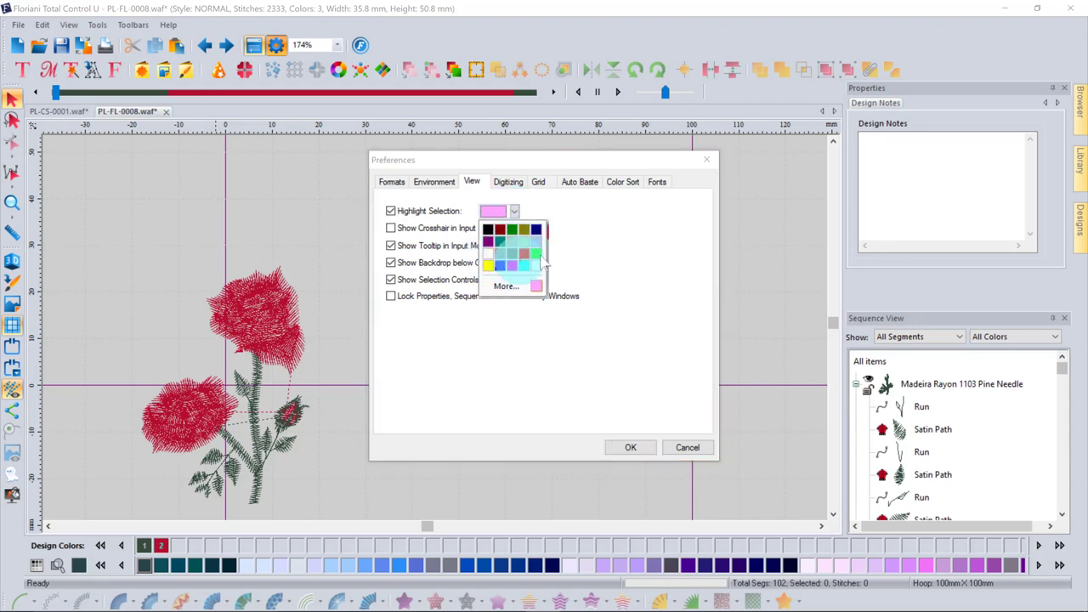
Browse custom colours for a lighter pink, then close the picker and cancel Preferences unchanged
{"action": "left_click", "coordinate": [505, 288]}
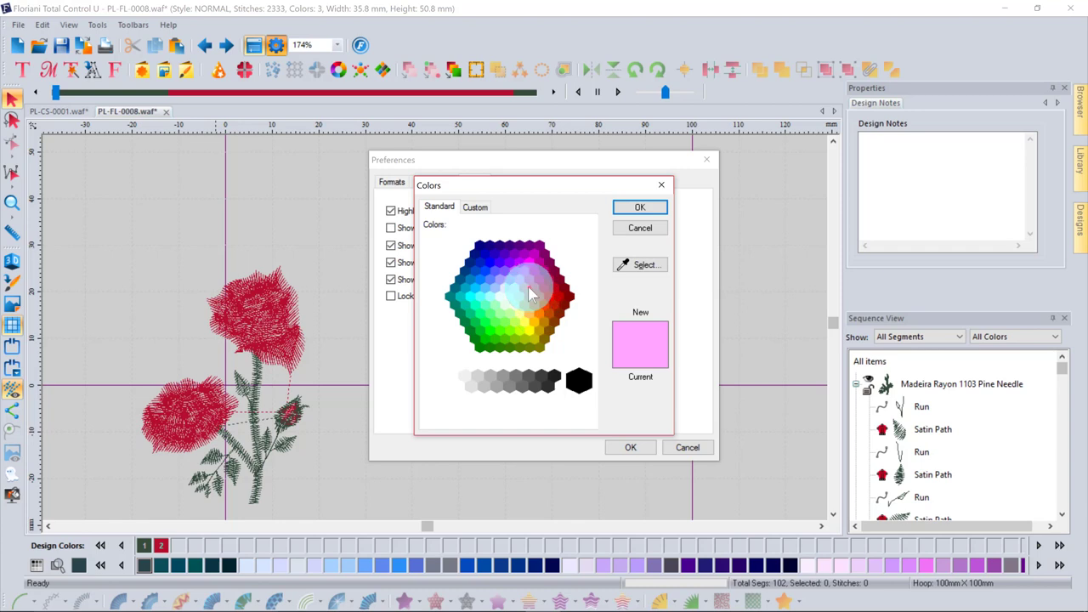
{"action": "left_click", "coordinate": [523, 288]}
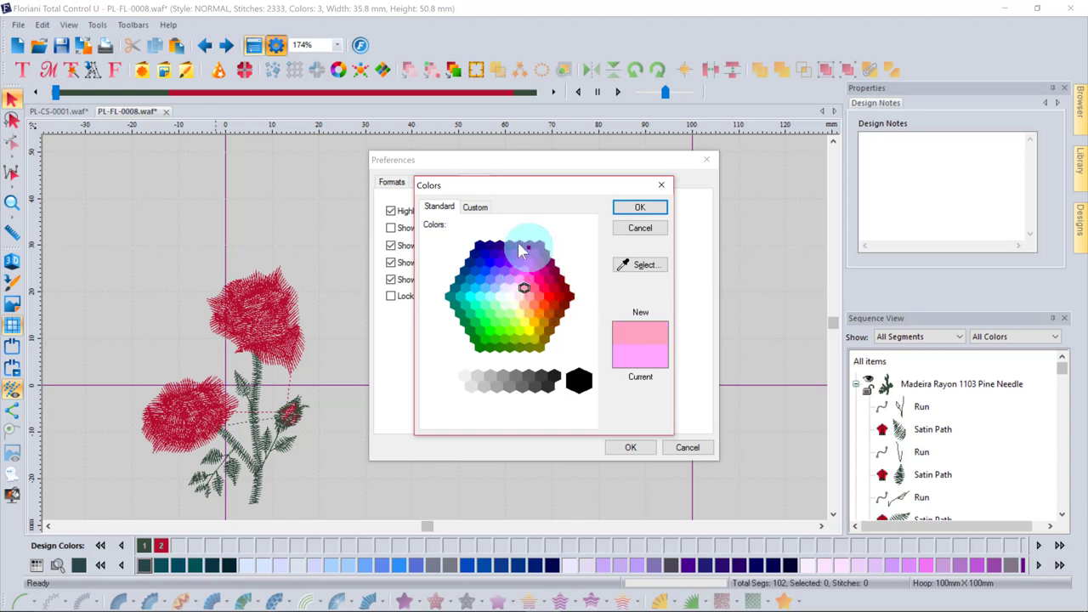
{"action": "left_click", "coordinate": [478, 209]}
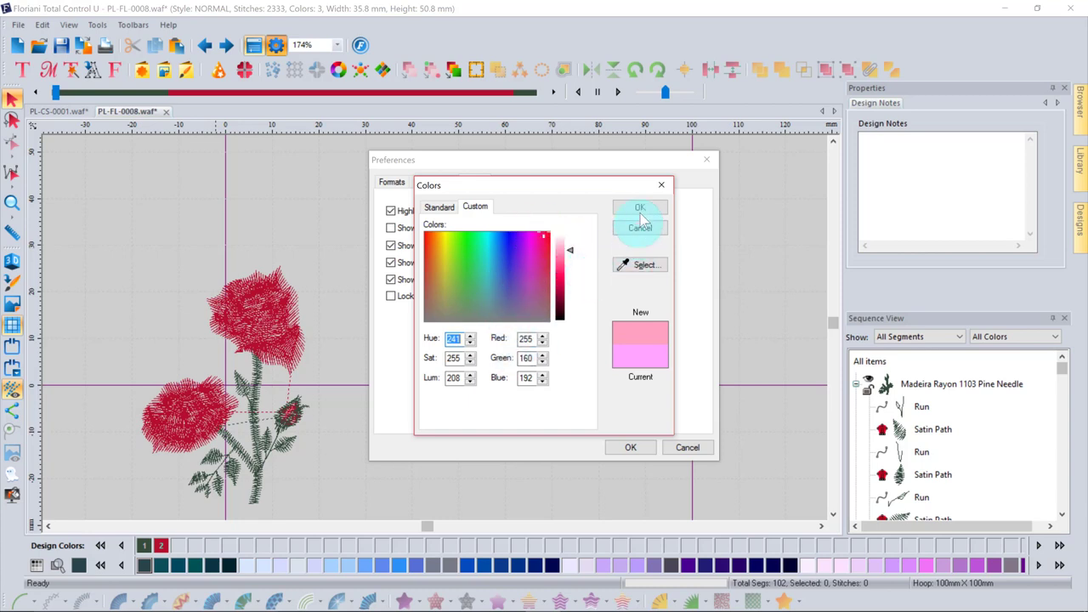
{"action": "left_click", "coordinate": [661, 184]}
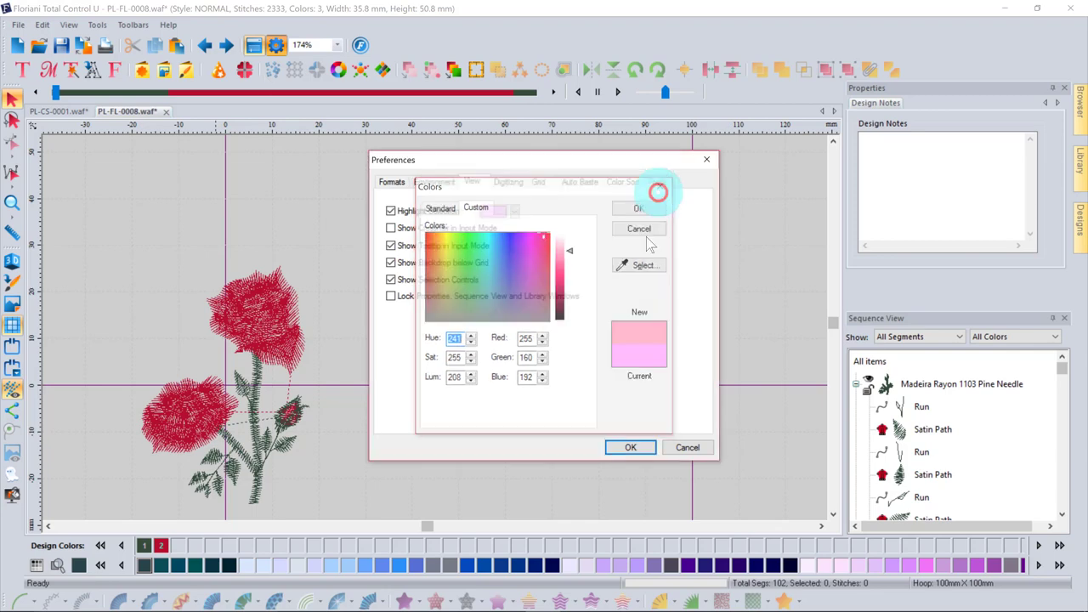
{"action": "left_click", "coordinate": [688, 448]}
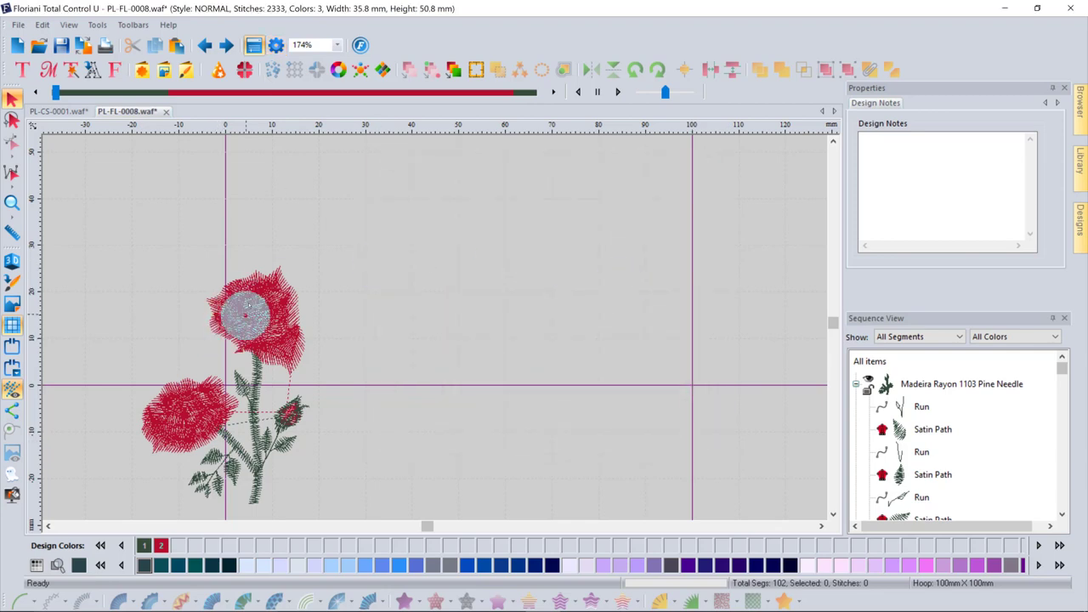
Select the whole rose design and zoom to frame the selection
{"action": "left_click", "coordinate": [259, 293]}
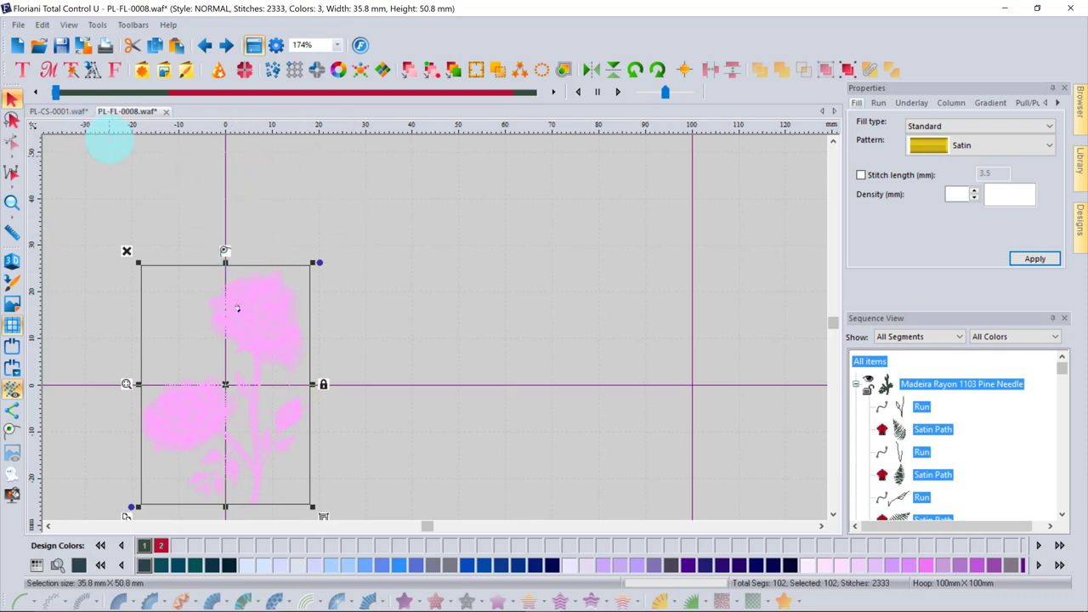
{"action": "scroll", "coordinate": [228, 340], "scroll_direction": "up", "scroll_amount": 4}
{"action": "scroll", "coordinate": [245, 343], "scroll_direction": "up", "scroll_amount": 2}
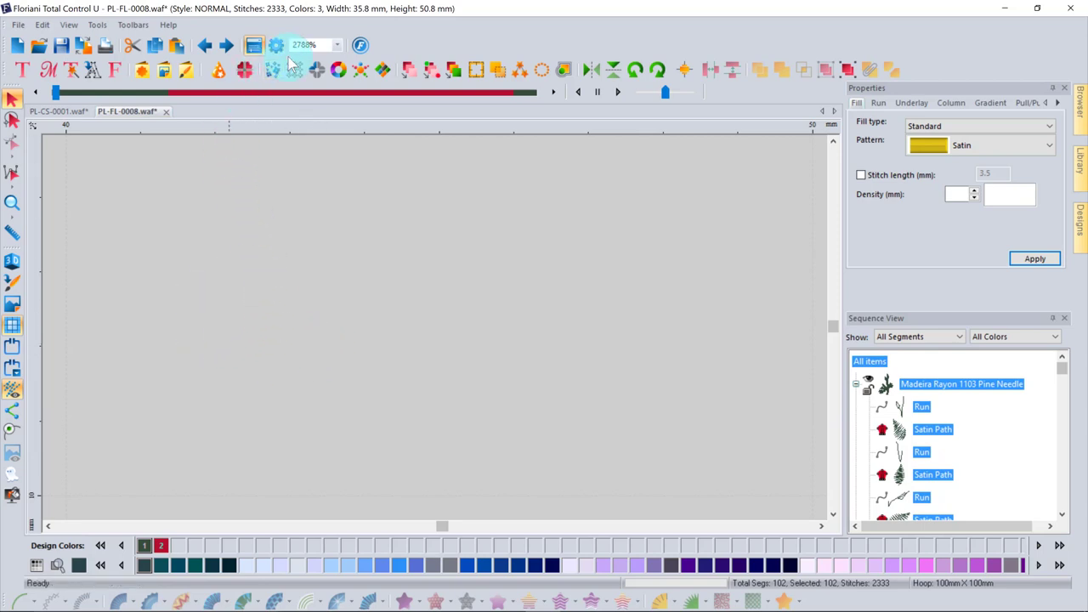
{"action": "left_click", "coordinate": [337, 45]}
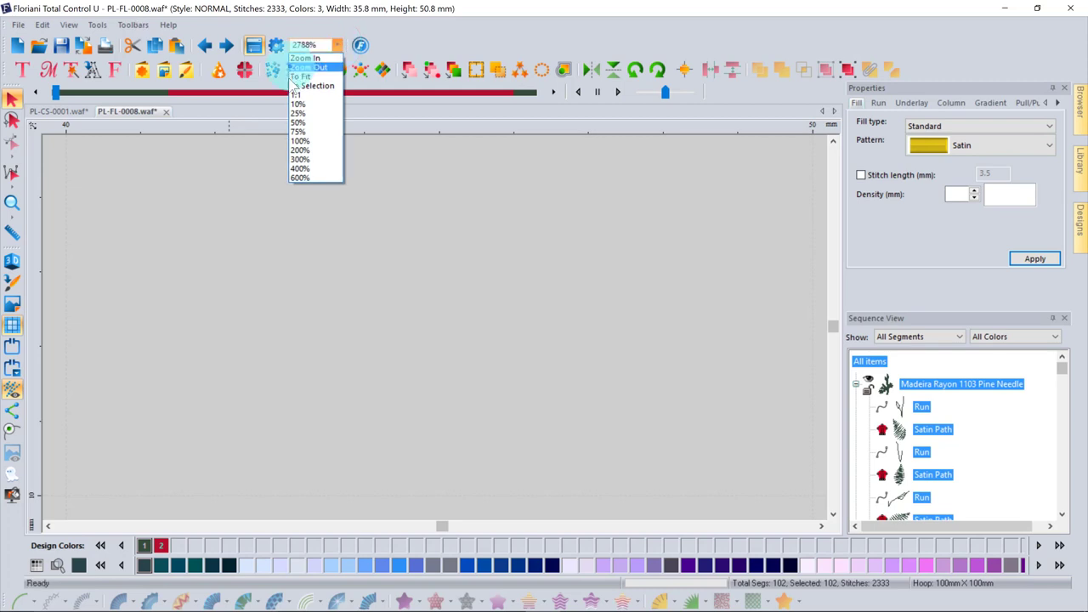
{"action": "left_click", "coordinate": [310, 87]}
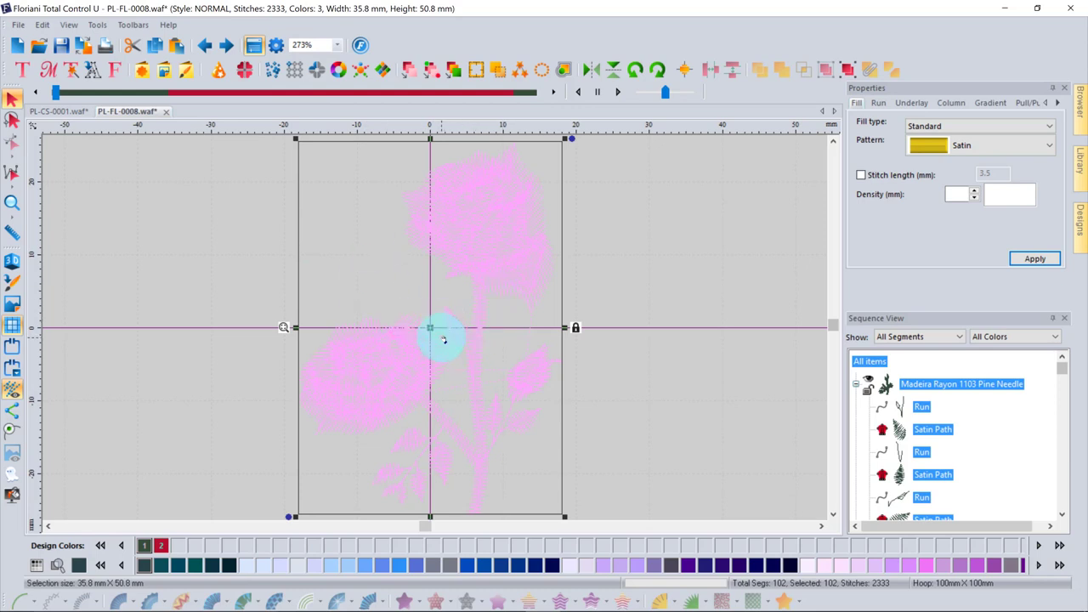
Drag the rose design about 48 mm to the left of the hoop centre
{"action": "scroll", "coordinate": [443, 340], "scroll_direction": "up", "scroll_amount": 6}
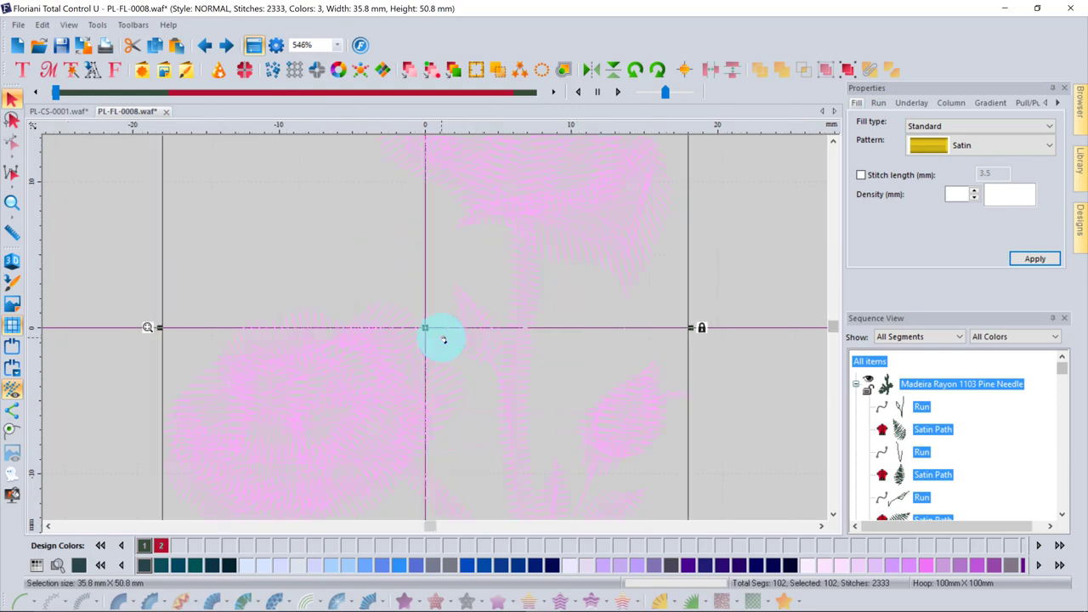
{"action": "scroll", "coordinate": [442, 340], "scroll_direction": "down", "scroll_amount": 10}
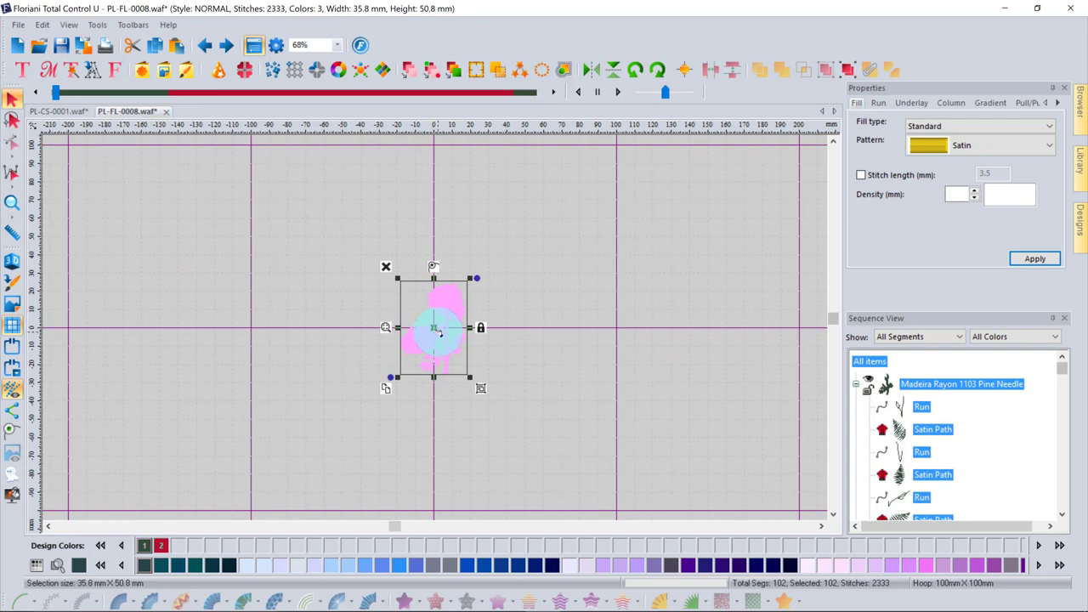
{"action": "scroll", "coordinate": [435, 332], "scroll_direction": "up", "scroll_amount": 6}
{"action": "scroll", "coordinate": [435, 332], "scroll_direction": "down", "scroll_amount": 6}
{"action": "scroll", "coordinate": [437, 333], "scroll_direction": "up", "scroll_amount": 6}
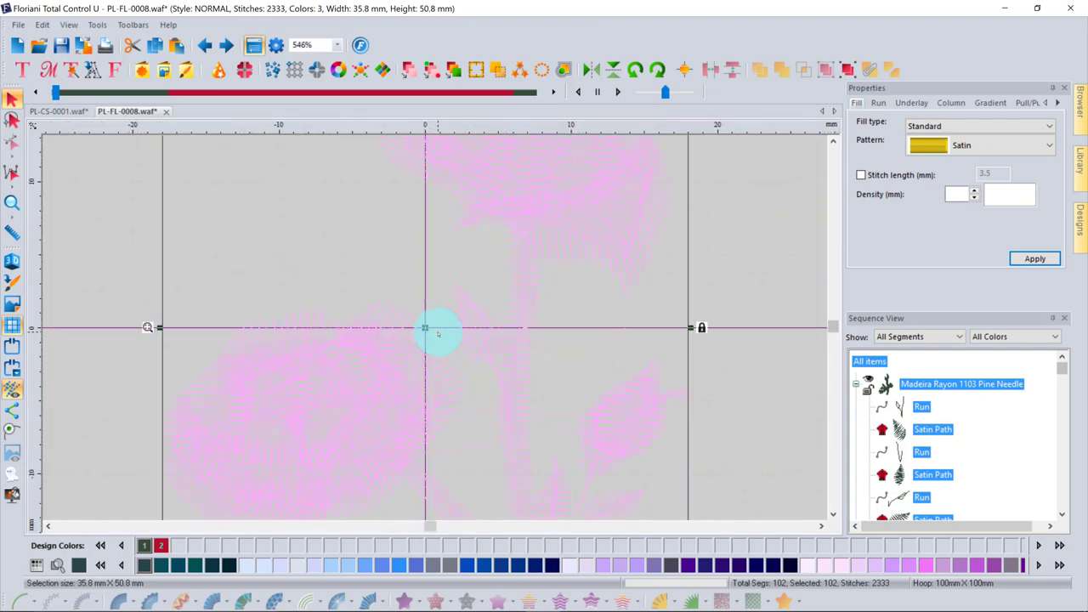
{"action": "scroll", "coordinate": [438, 333], "scroll_direction": "down", "scroll_amount": 6}
{"action": "left_click_drag", "start_coordinate": [440, 304], "coordinate": [320, 293]}
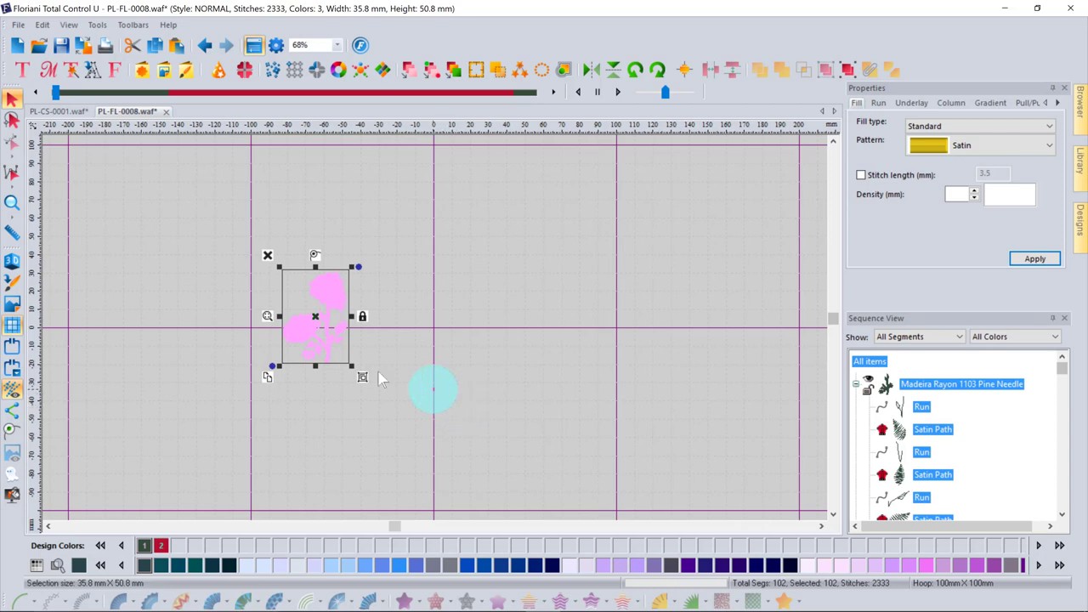
{"action": "scroll", "coordinate": [333, 349], "scroll_direction": "up", "scroll_amount": 4}
{"action": "scroll", "coordinate": [333, 349], "scroll_direction": "up", "scroll_amount": 4}
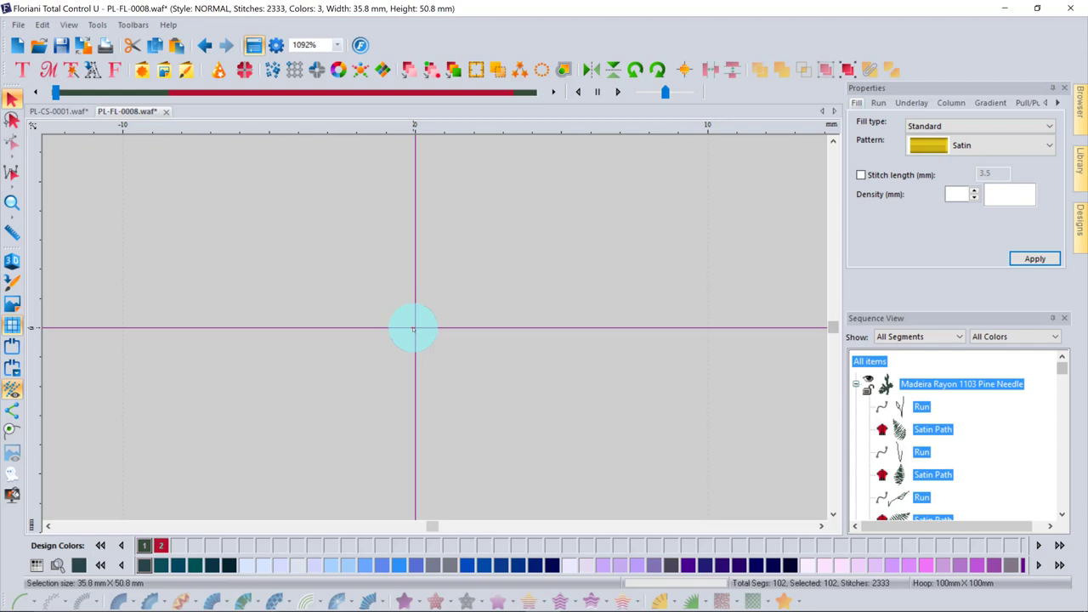
{"action": "scroll", "coordinate": [382, 316], "scroll_direction": "down", "scroll_amount": 6}
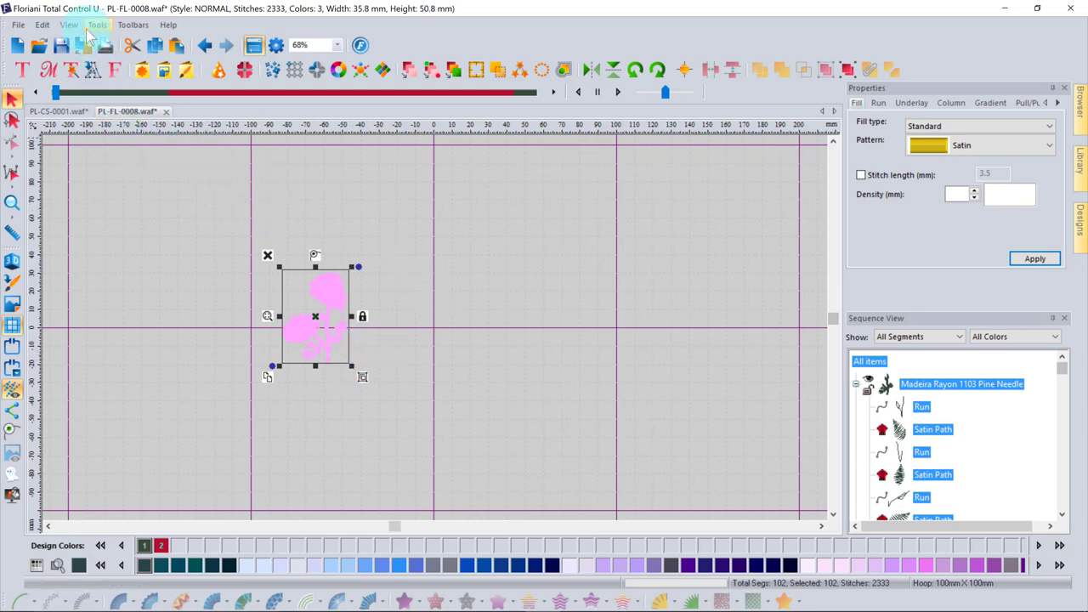
Show the Navigator panel, move it to the right, and pan down to the lower rose
{"action": "left_click", "coordinate": [68, 25]}
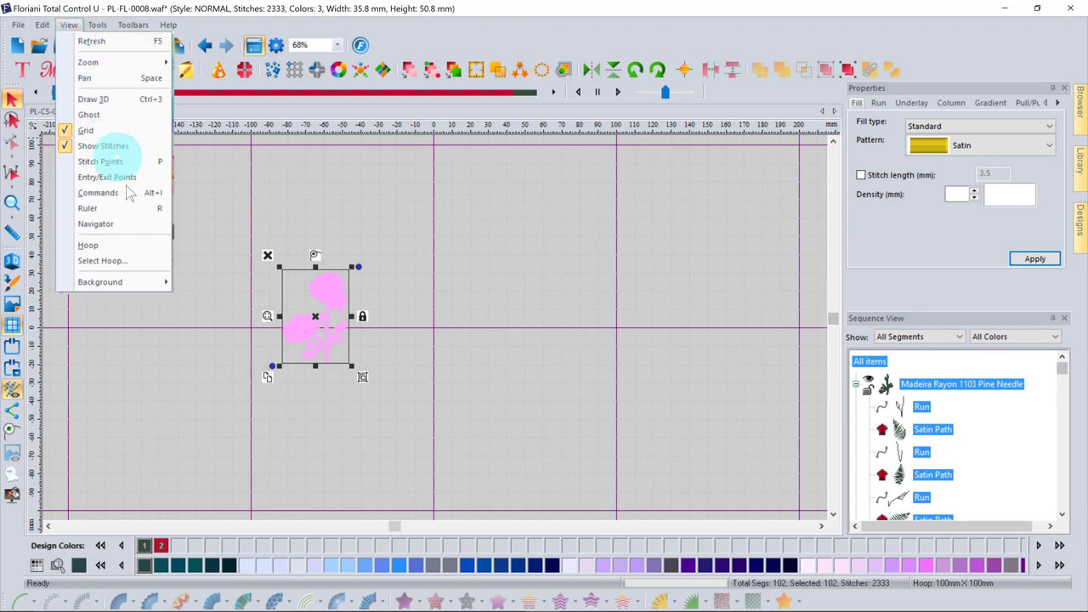
{"action": "left_click", "coordinate": [122, 224]}
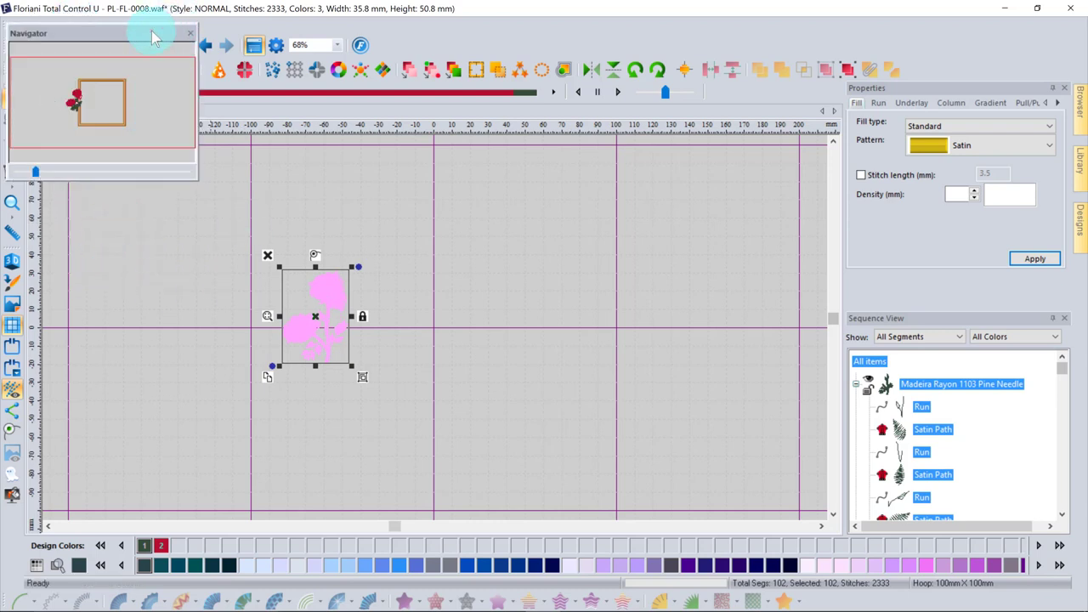
{"action": "left_click_drag", "start_coordinate": [153, 39], "coordinate": [891, 43]}
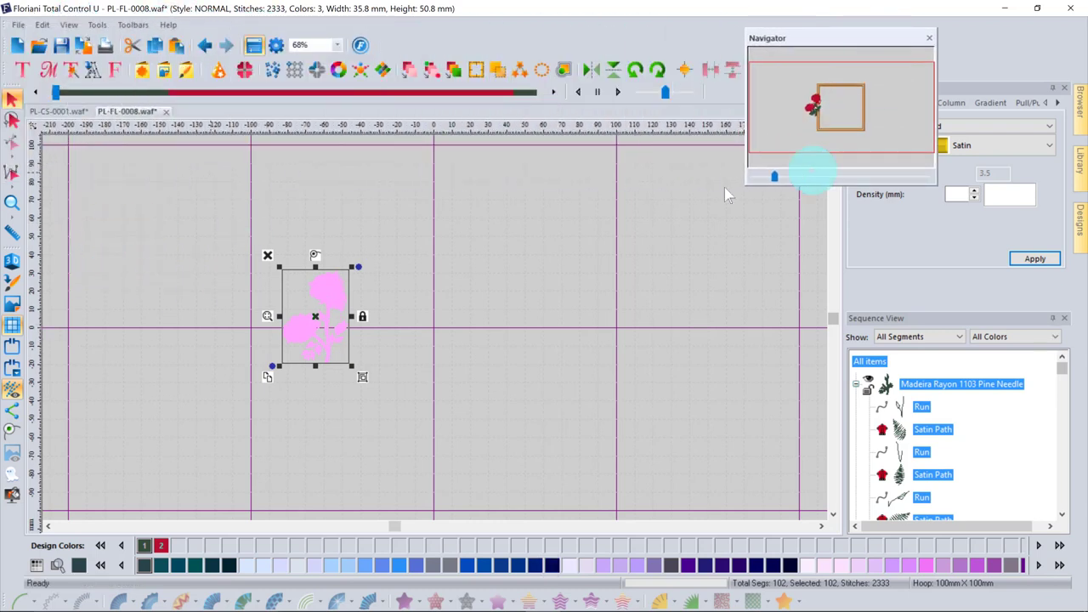
{"action": "scroll", "coordinate": [324, 325], "scroll_direction": "up", "scroll_amount": 1}
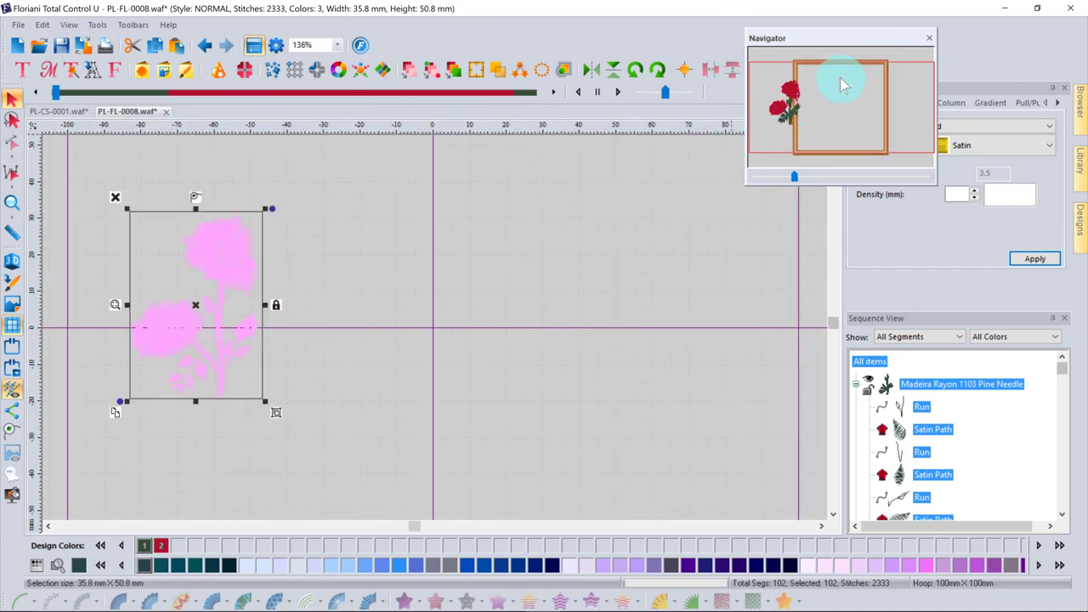
{"action": "scroll", "coordinate": [221, 323], "scroll_direction": "up", "scroll_amount": 2}
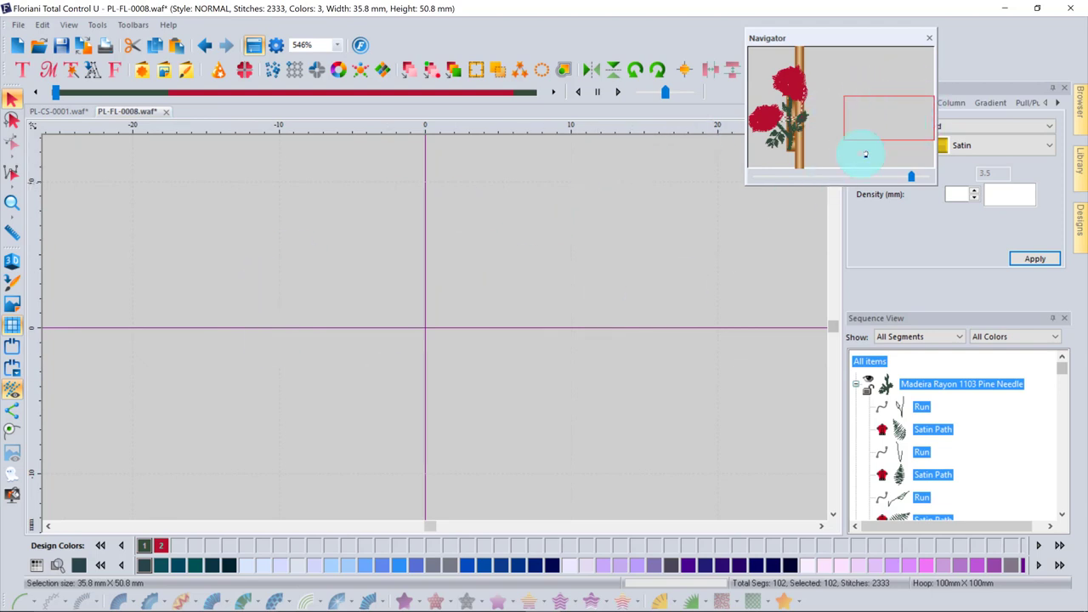
{"action": "left_click_drag", "start_coordinate": [878, 127], "coordinate": [758, 76]}
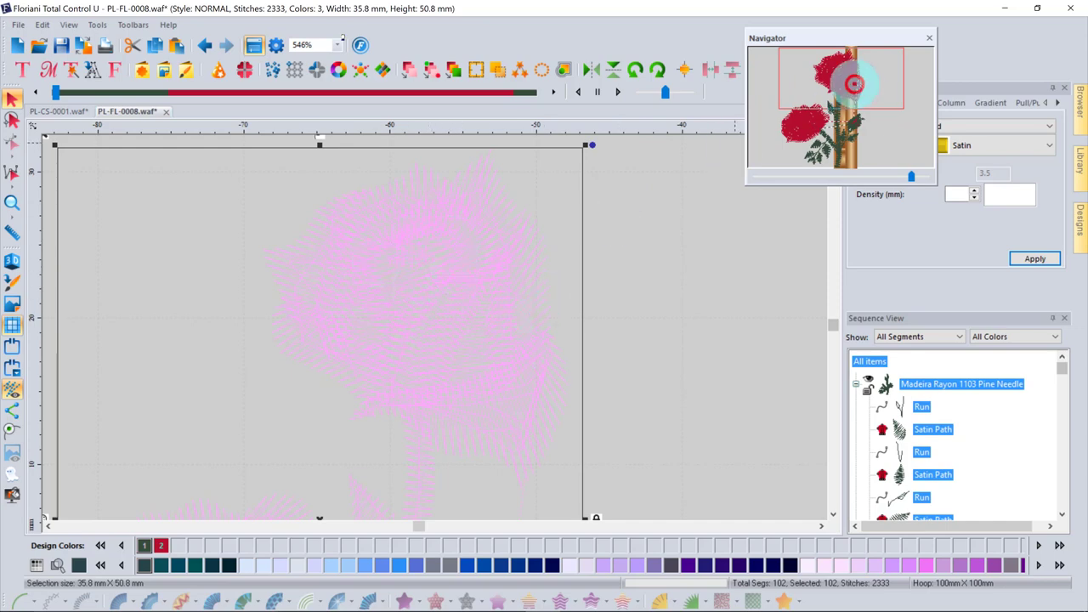
{"action": "left_click_drag", "start_coordinate": [854, 83], "coordinate": [853, 143]}
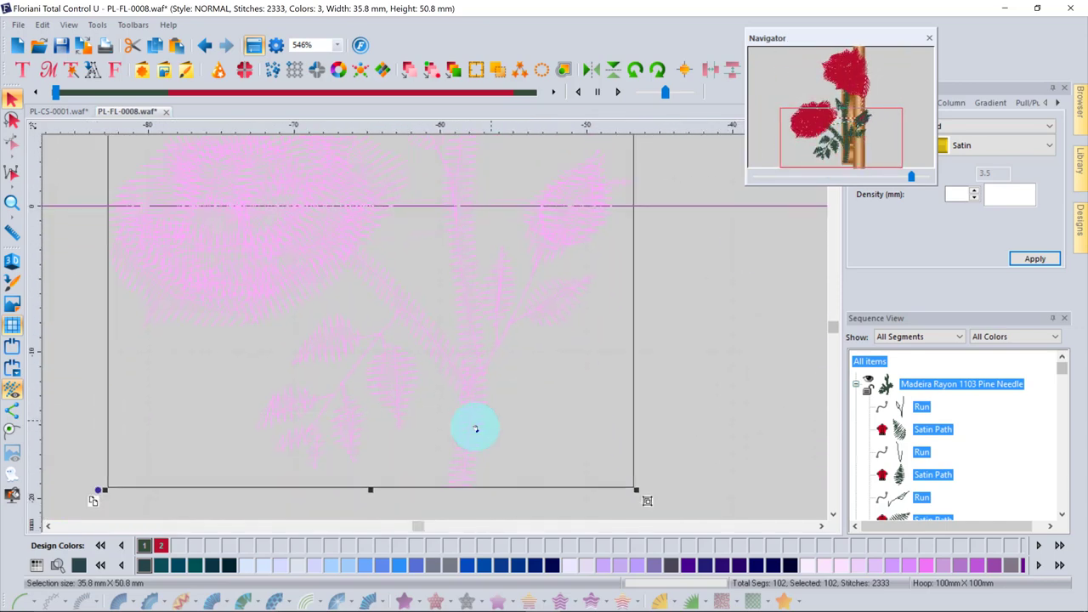
Deselect the rose, zoom out with the Navigator slider to the whole design, and close the Navigator
{"action": "left_click", "coordinate": [729, 369]}
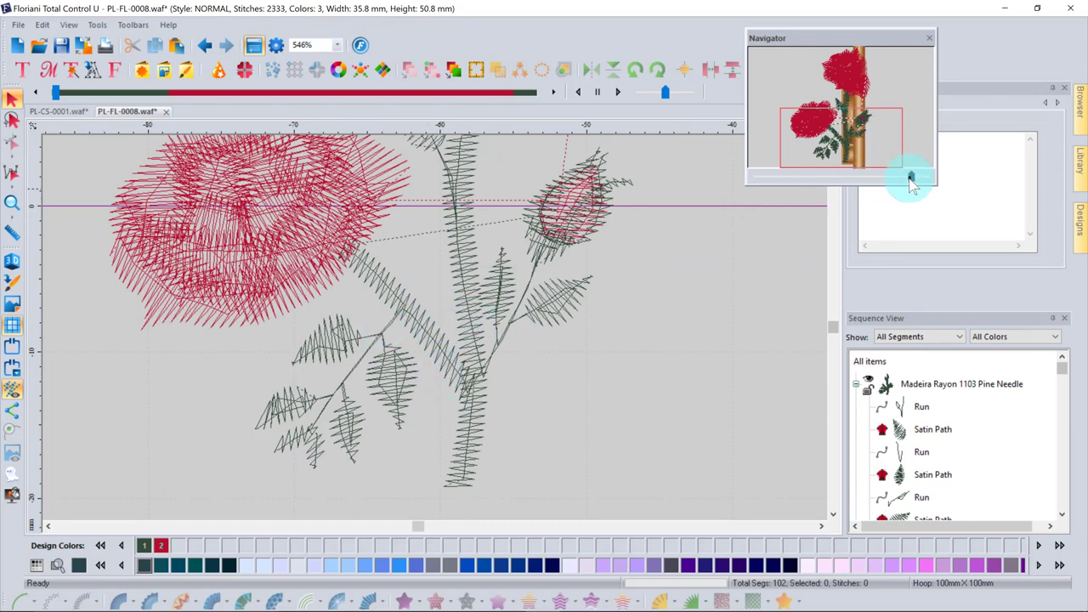
{"action": "left_click_drag", "start_coordinate": [913, 179], "coordinate": [881, 182]}
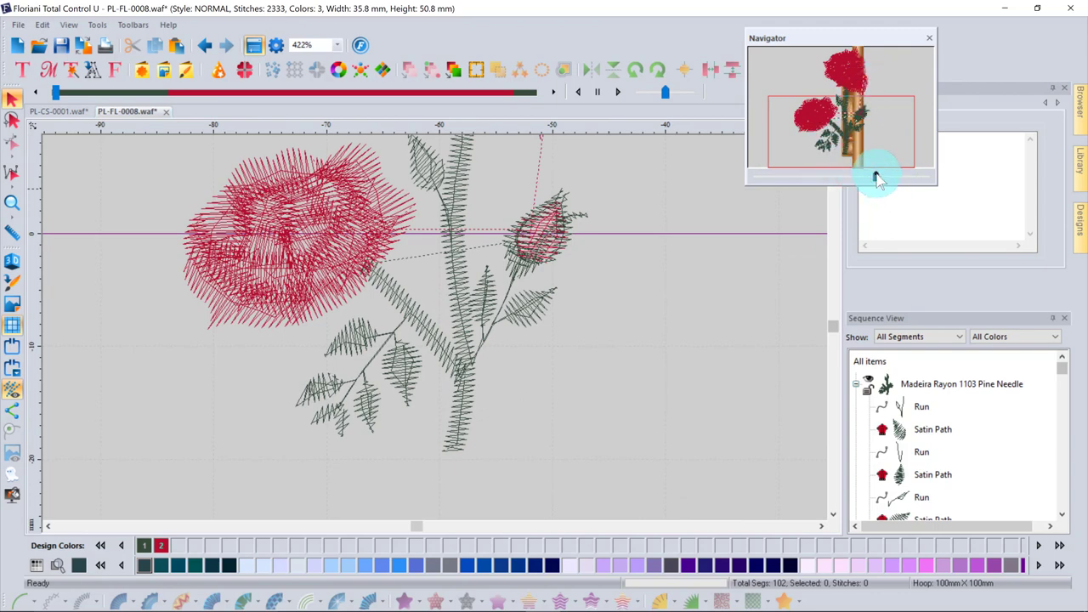
{"action": "left_click_drag", "start_coordinate": [878, 178], "coordinate": [780, 180]}
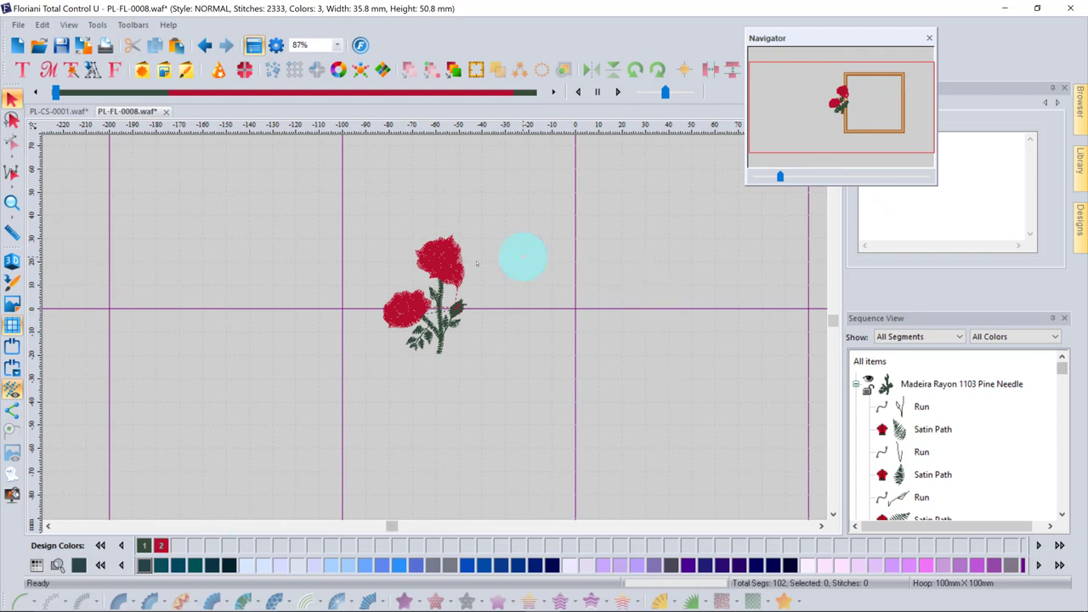
{"action": "left_click", "coordinate": [930, 38]}
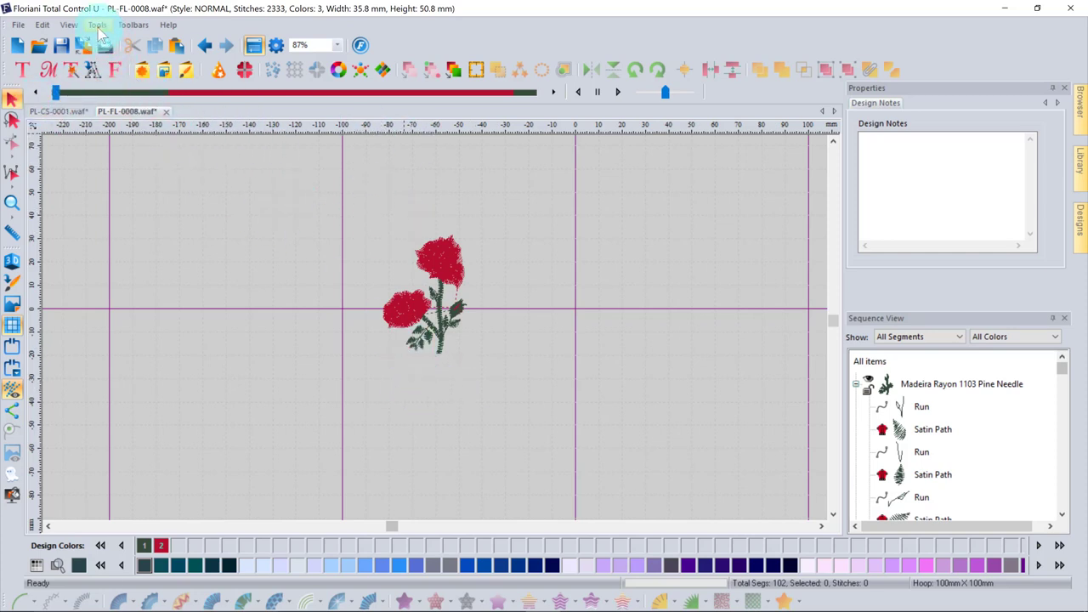
Look at the toolbar visibility options and dismiss them without choosing anything
{"action": "left_click", "coordinate": [126, 28]}
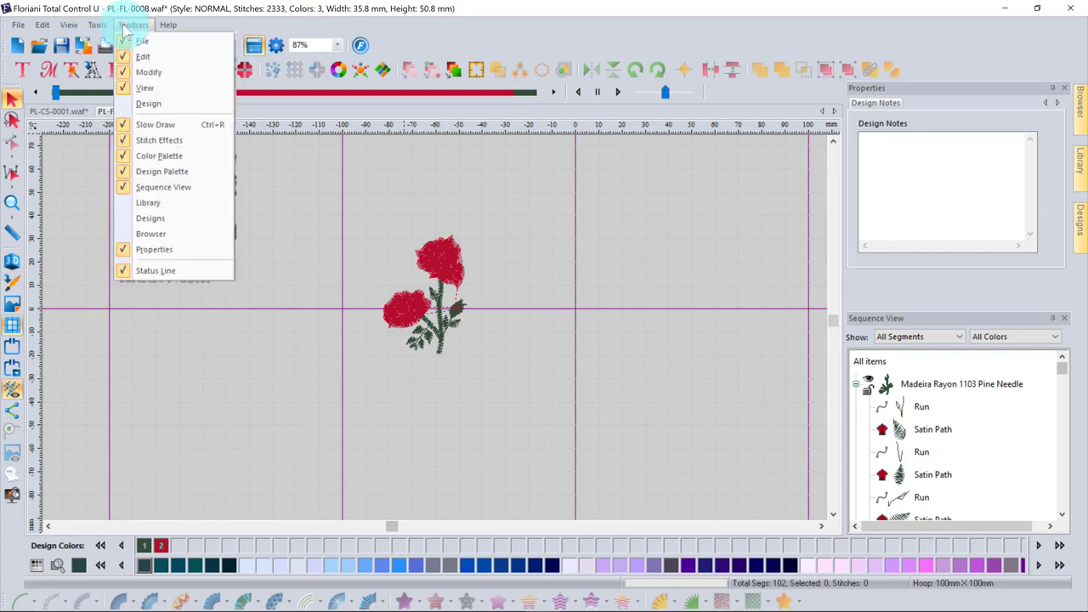
{"action": "mouse_move", "coordinate": [94, 37]}
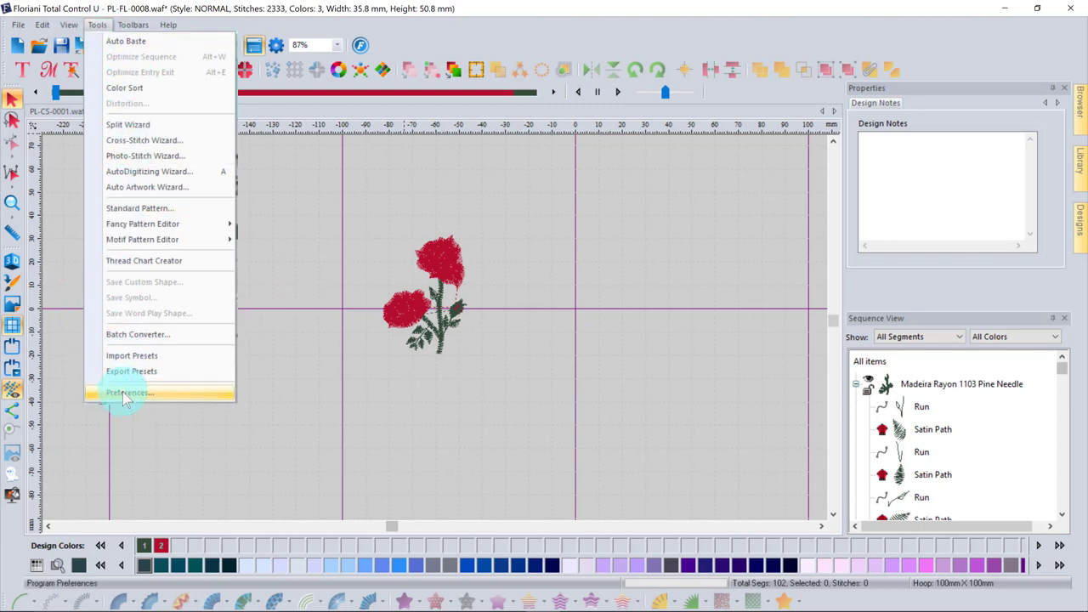
{"action": "left_click", "coordinate": [333, 201]}
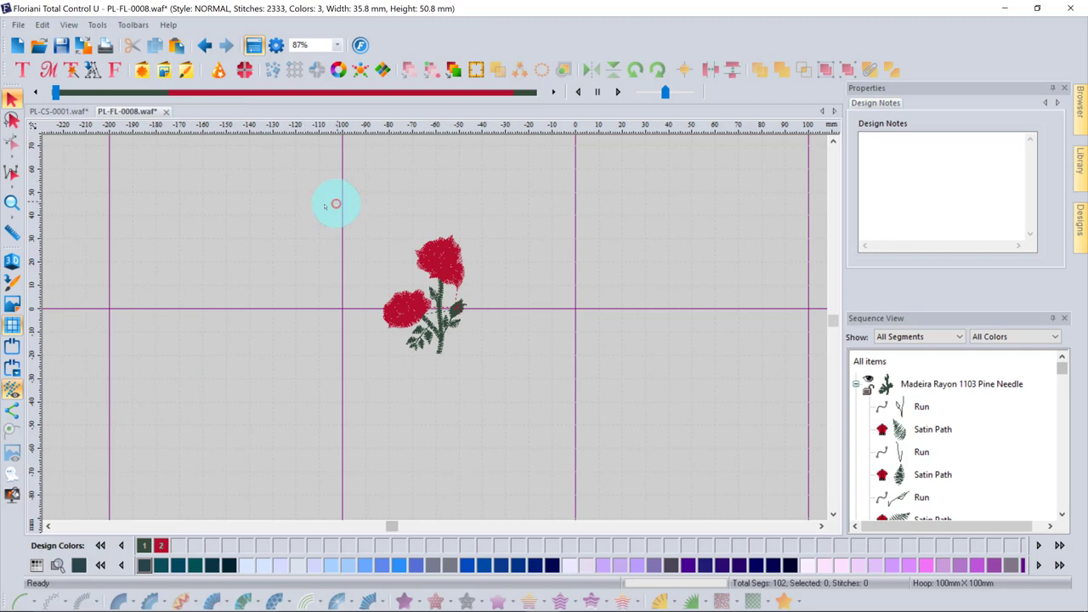
Turn on Show Crosshair in Input Mode in the View preferences and save
{"action": "left_click", "coordinate": [276, 47]}
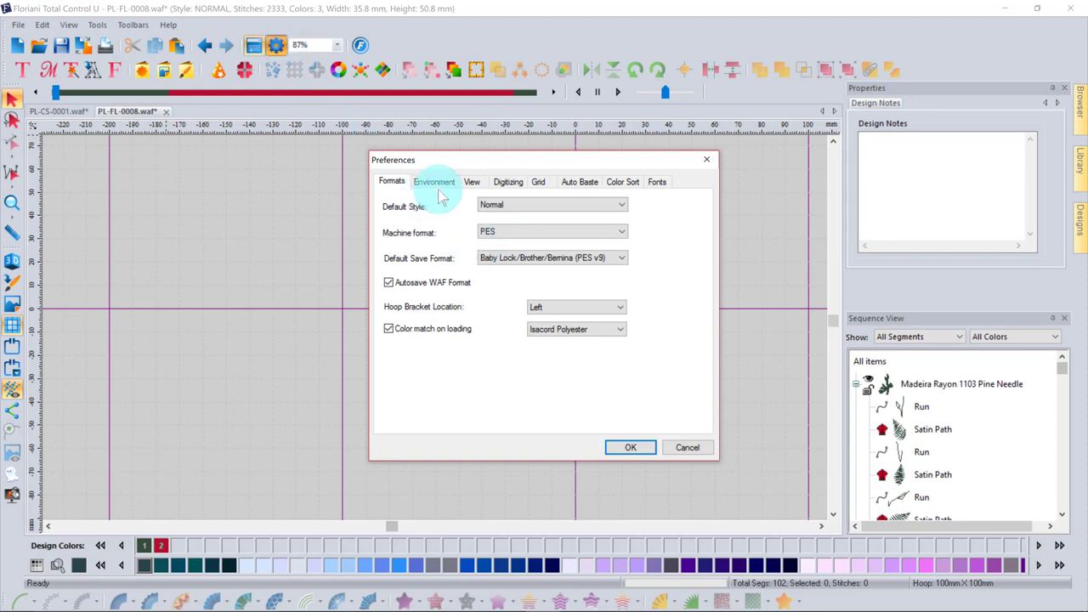
{"action": "left_click", "coordinate": [472, 182]}
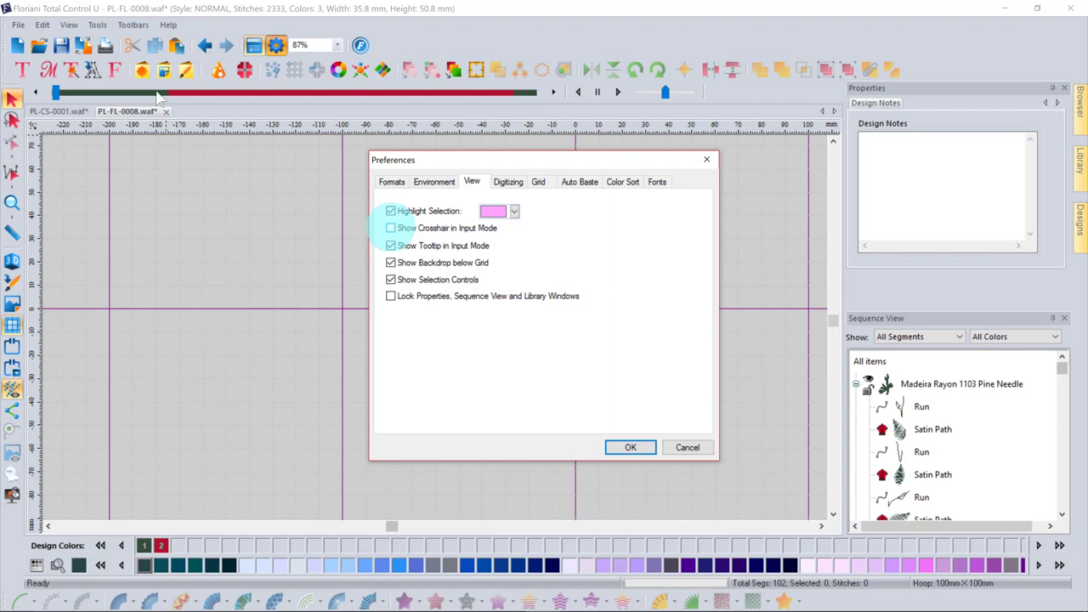
{"action": "left_click", "coordinate": [390, 228]}
{"action": "left_click", "coordinate": [631, 447]}
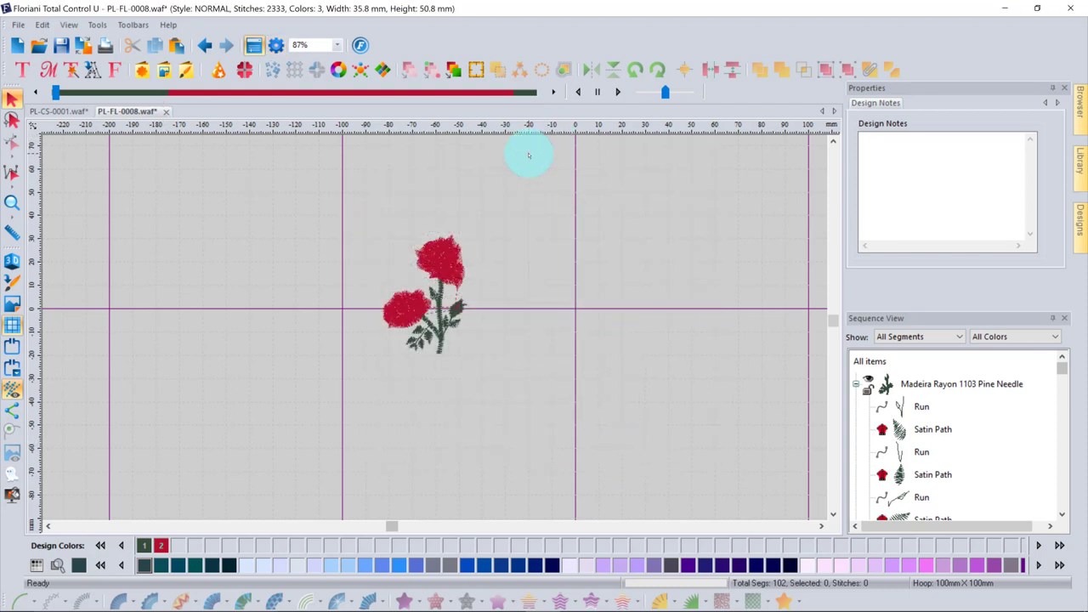
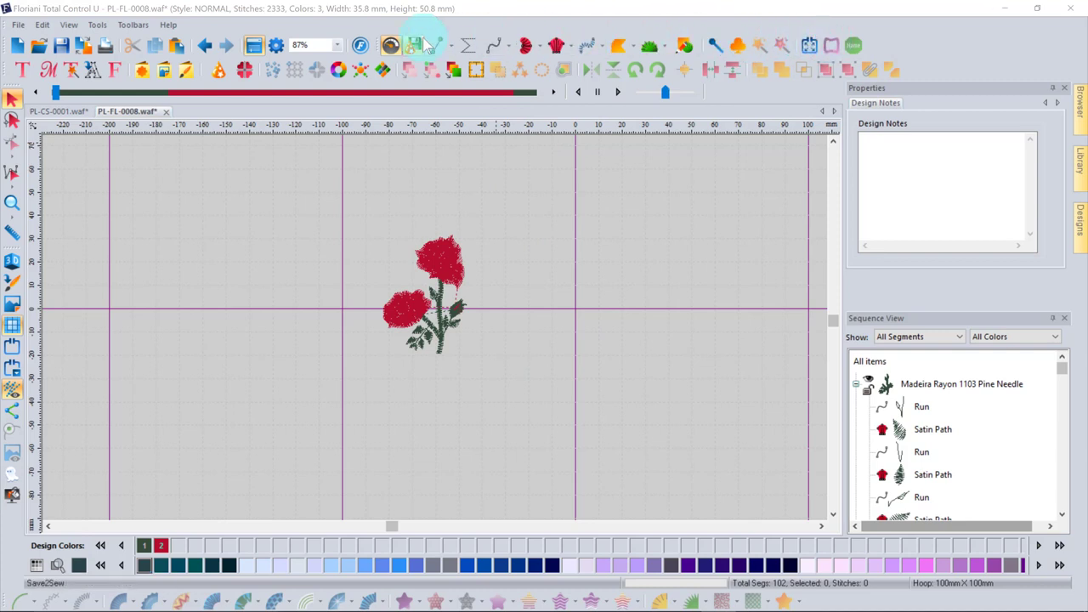
Hide the Design toolbar from the toolbar list, then bring it back
{"action": "left_click", "coordinate": [134, 26]}
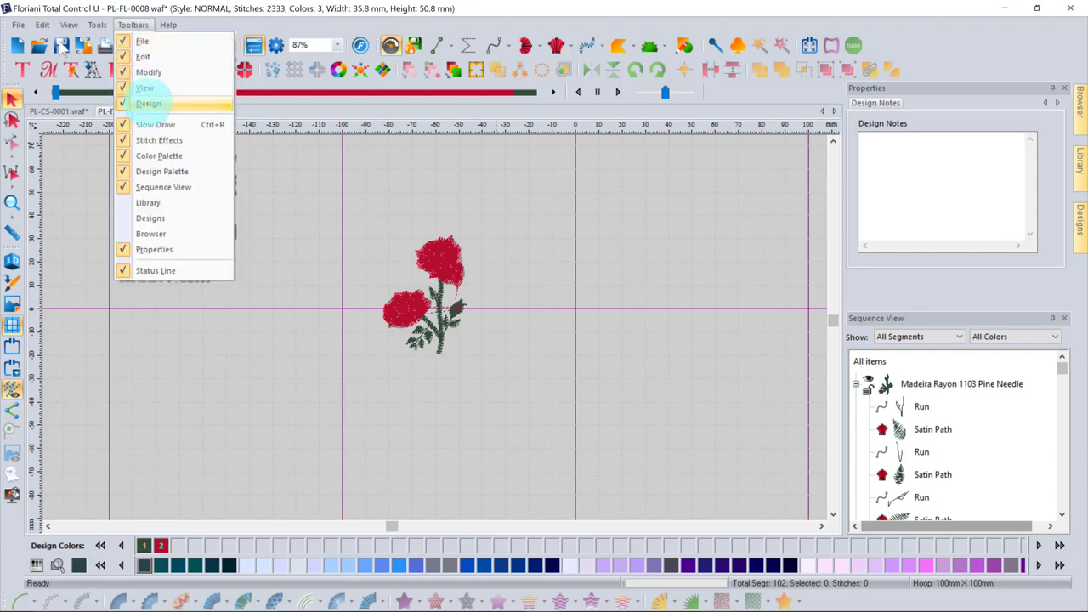
{"action": "left_click", "coordinate": [146, 102]}
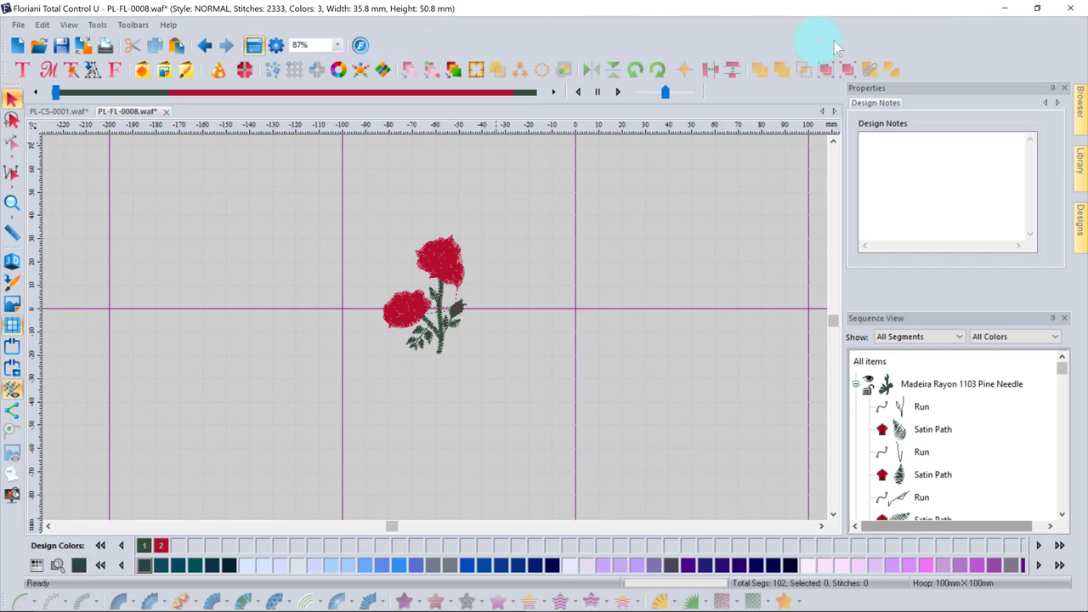
{"action": "left_click", "coordinate": [133, 25]}
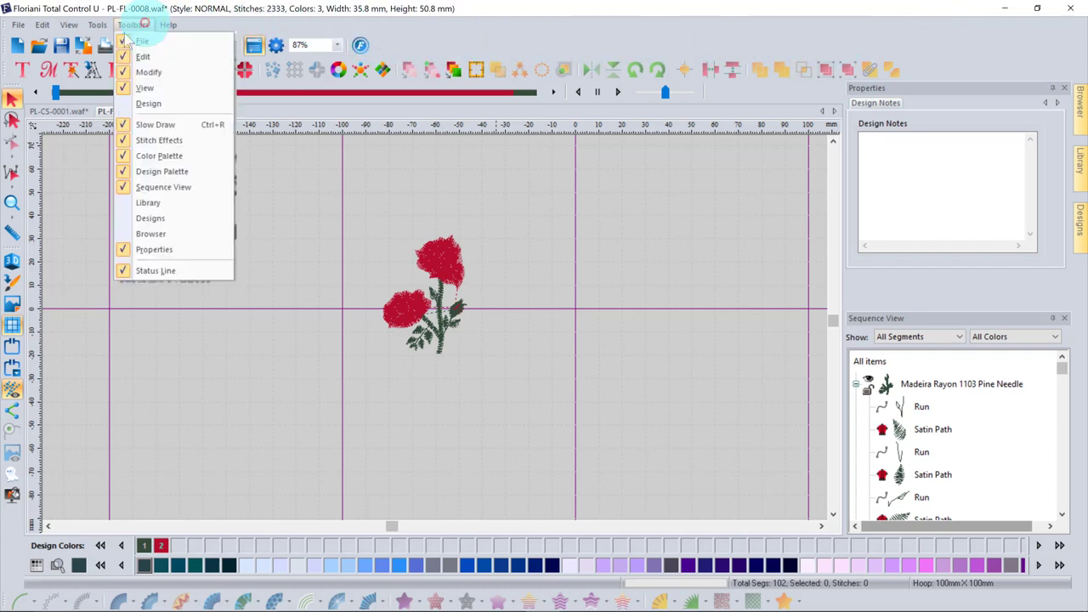
{"action": "left_click", "coordinate": [147, 106]}
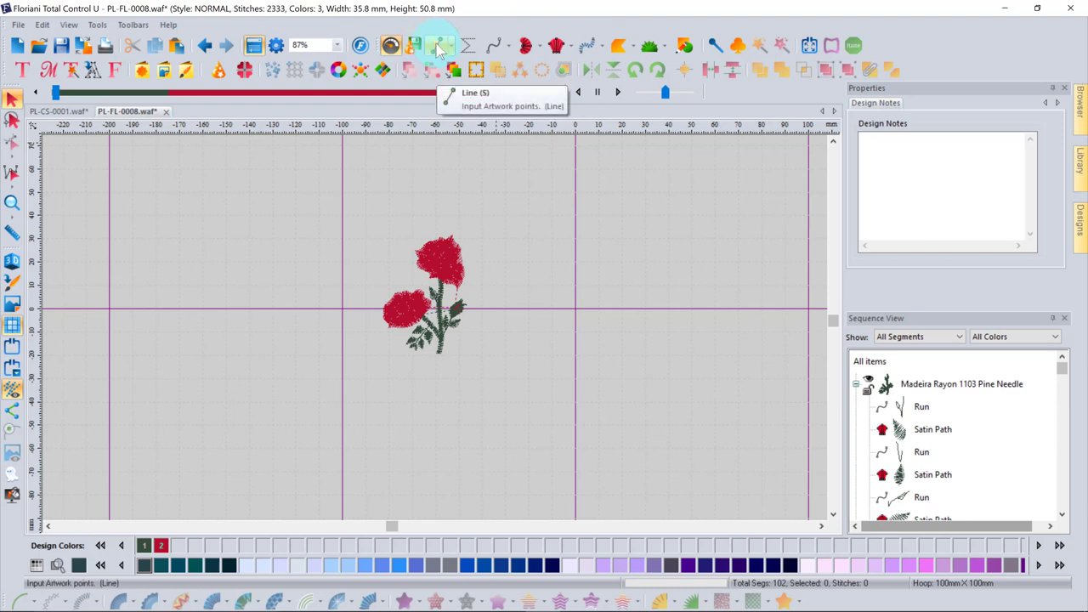
Draw a test run stitch path with eleven points, then select and delete it
{"action": "left_click", "coordinate": [496, 45]}
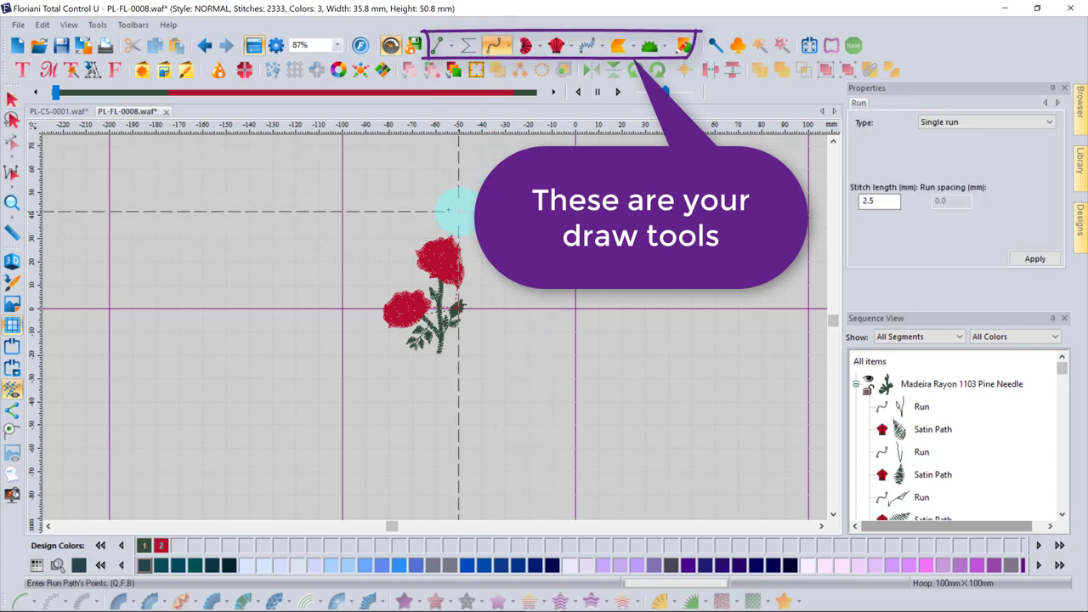
{"action": "left_click", "coordinate": [403, 235]}
{"action": "left_click", "coordinate": [371, 223]}
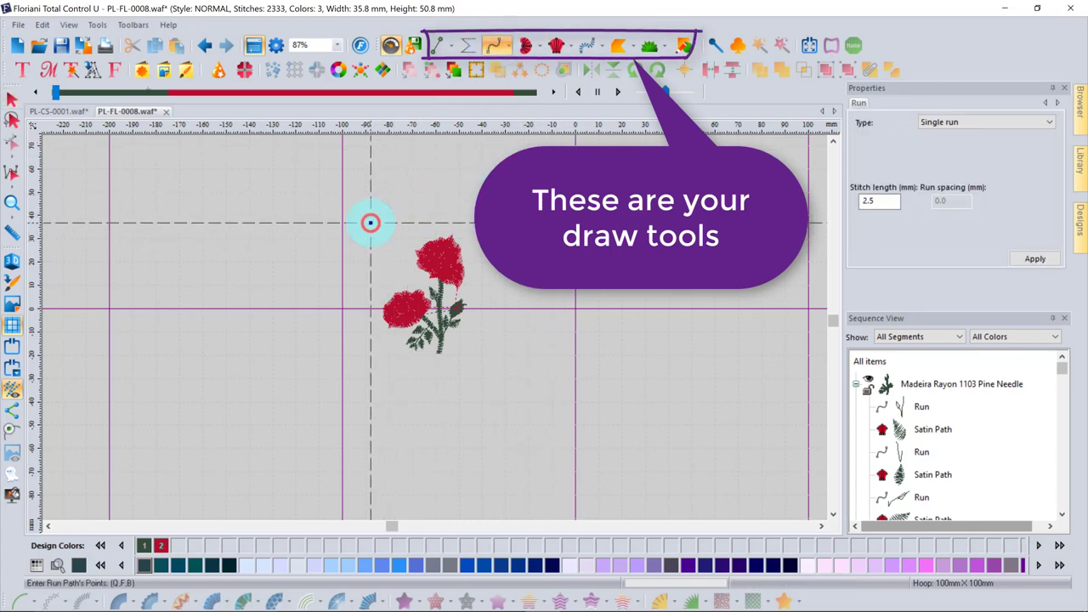
{"action": "left_click", "coordinate": [431, 198]}
{"action": "left_click", "coordinate": [468, 224]}
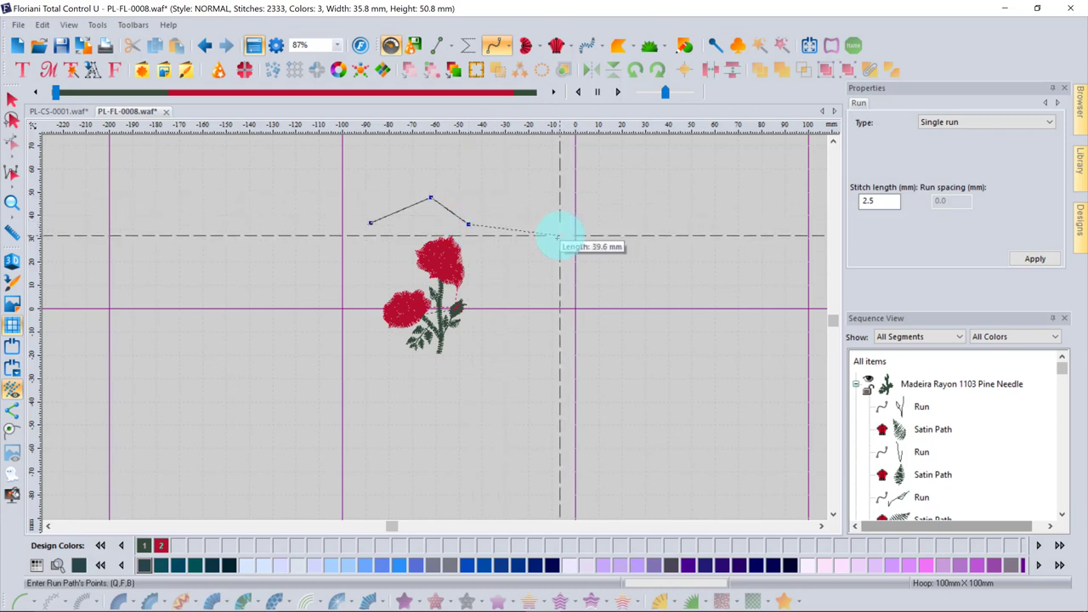
{"action": "left_click", "coordinate": [530, 275]}
{"action": "left_click", "coordinate": [585, 221]}
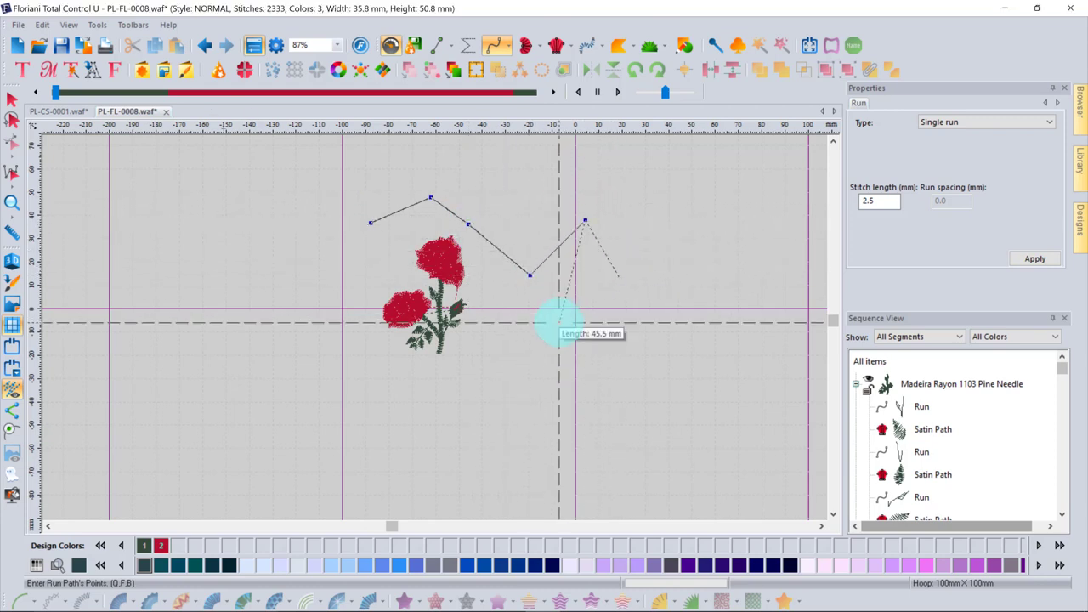
{"action": "left_click", "coordinate": [559, 322]}
{"action": "left_click", "coordinate": [529, 376]}
{"action": "left_click", "coordinate": [609, 379]}
{"action": "left_click", "coordinate": [636, 319]}
{"action": "left_click", "coordinate": [669, 215]}
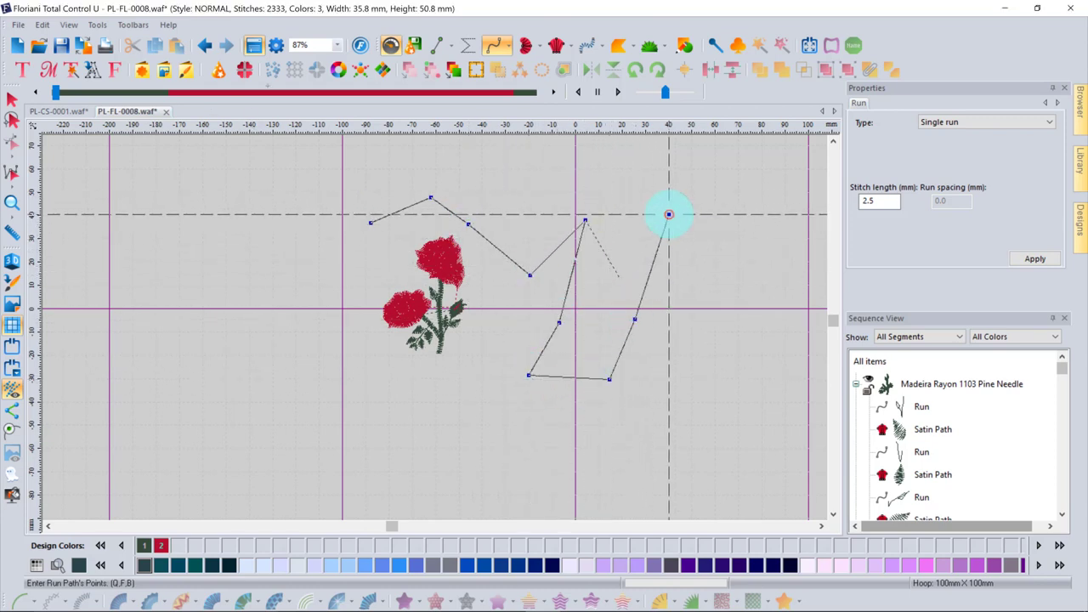
{"action": "right_click", "coordinate": [668, 214]}
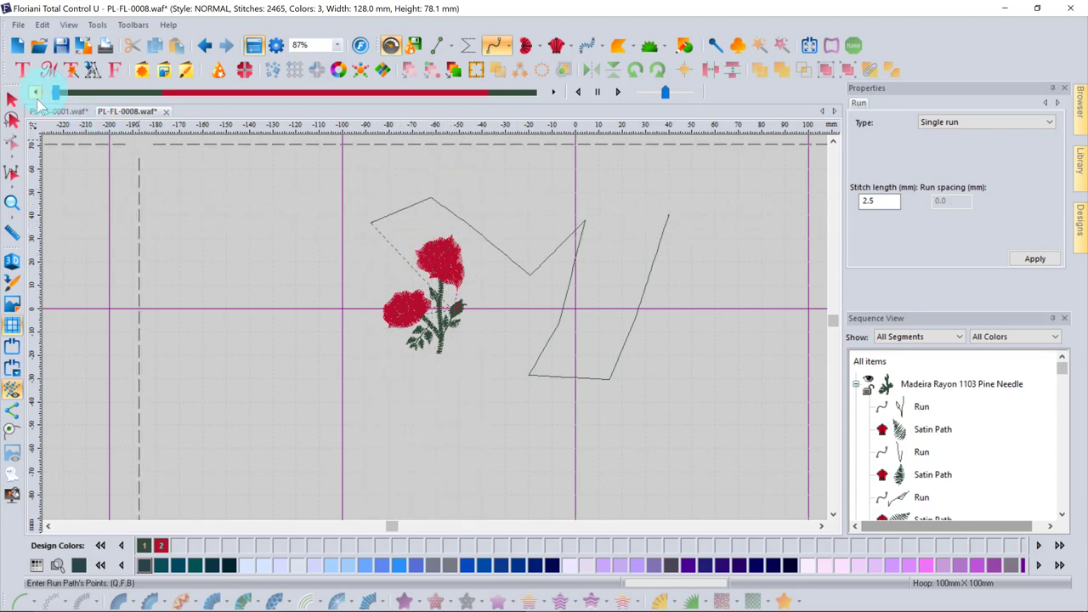
{"action": "left_click", "coordinate": [14, 99]}
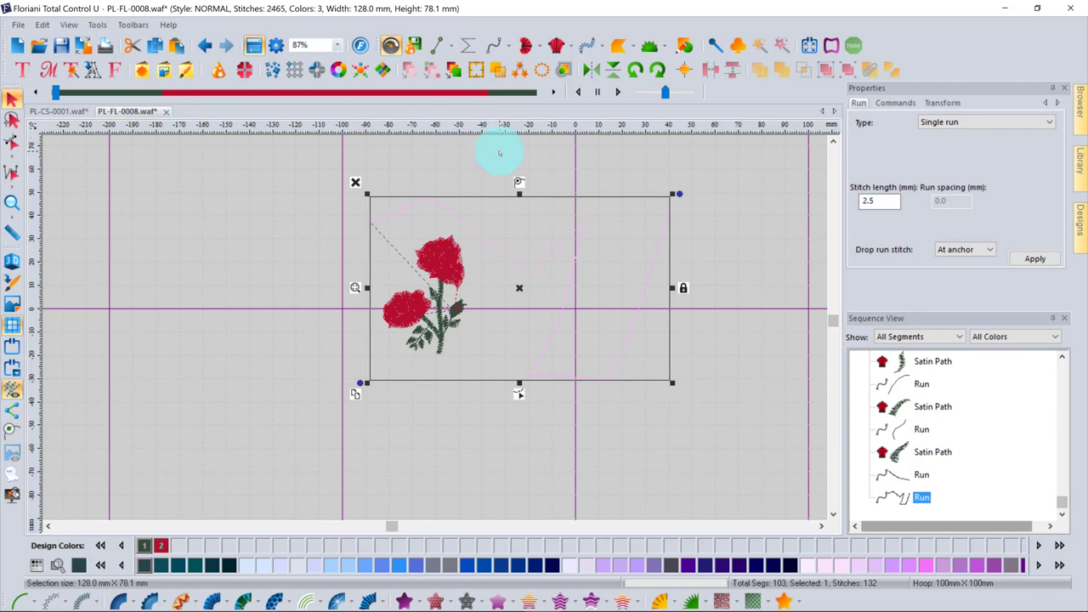
{"action": "key", "text": "Delete"}
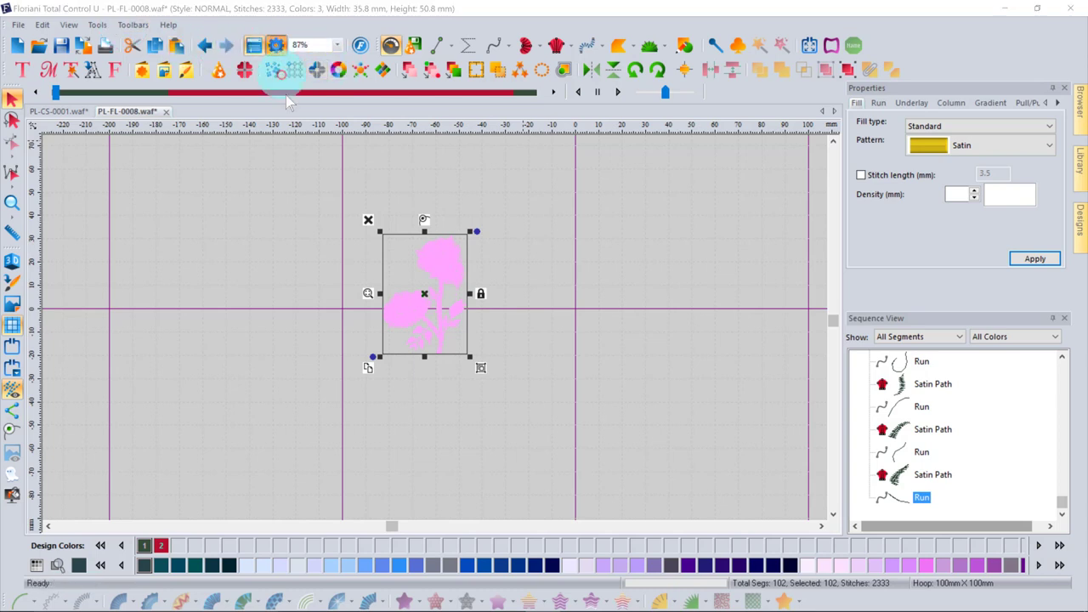
Turn off Show Crosshair in Input Mode in Preferences and start a new run path
{"action": "left_click", "coordinate": [276, 45]}
{"action": "left_click", "coordinate": [508, 181]}
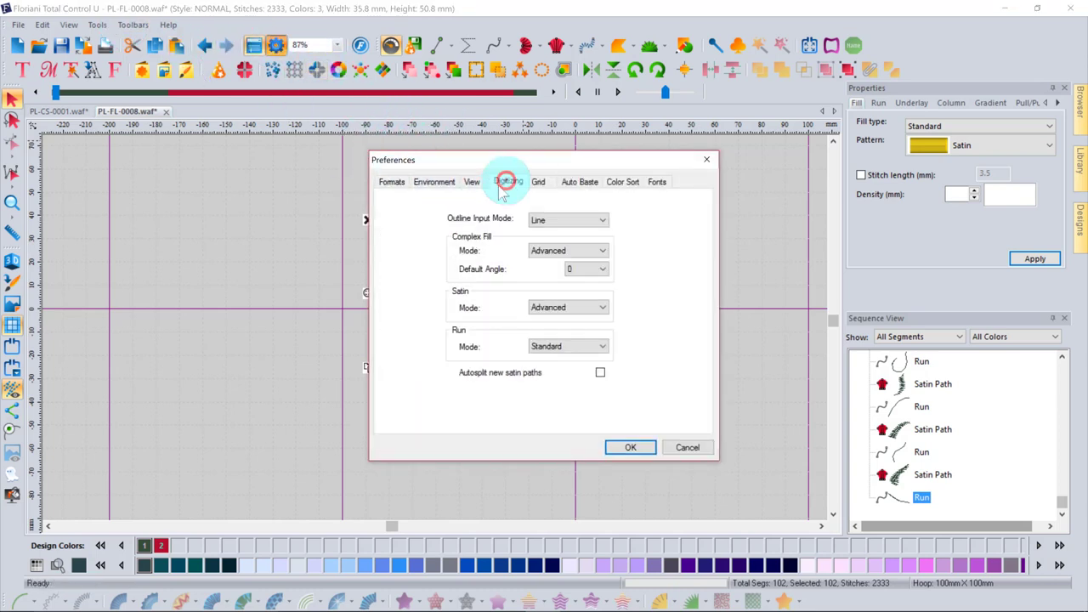
{"action": "left_click", "coordinate": [472, 181]}
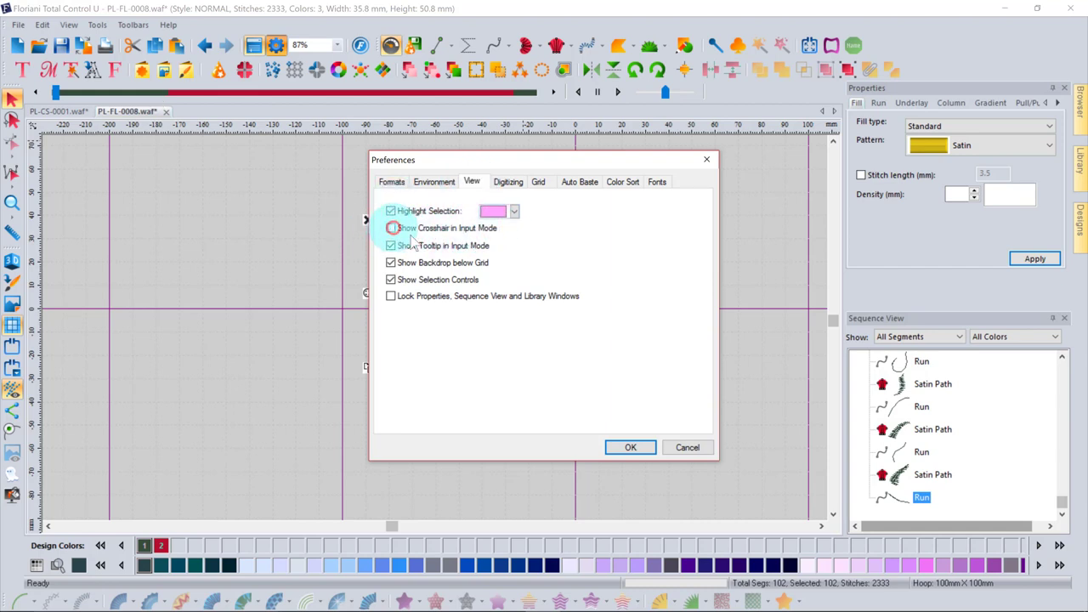
{"action": "left_click", "coordinate": [632, 446]}
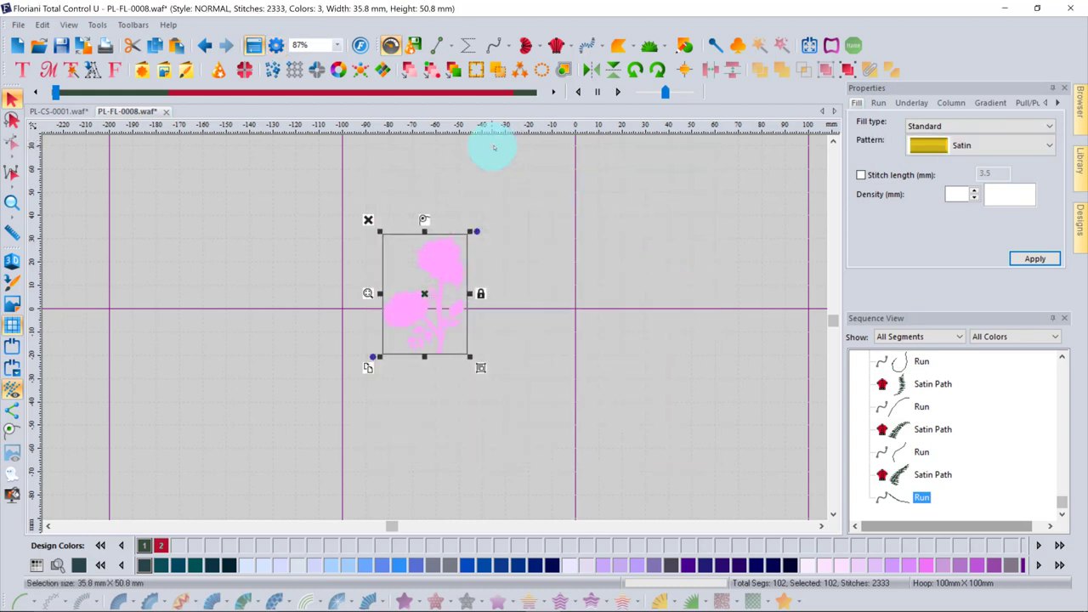
{"action": "left_click", "coordinate": [497, 45]}
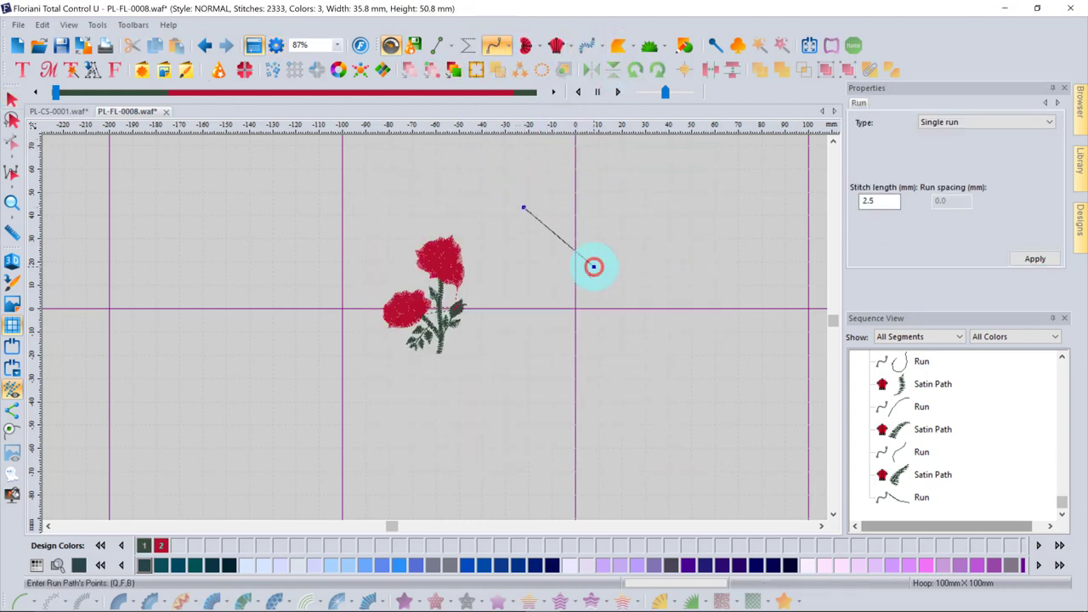
Draw a large run outline with straight points across the canvas and along the bottom
{"action": "left_click", "coordinate": [542, 335]}
{"action": "left_click", "coordinate": [496, 414]}
{"action": "left_click", "coordinate": [583, 402]}
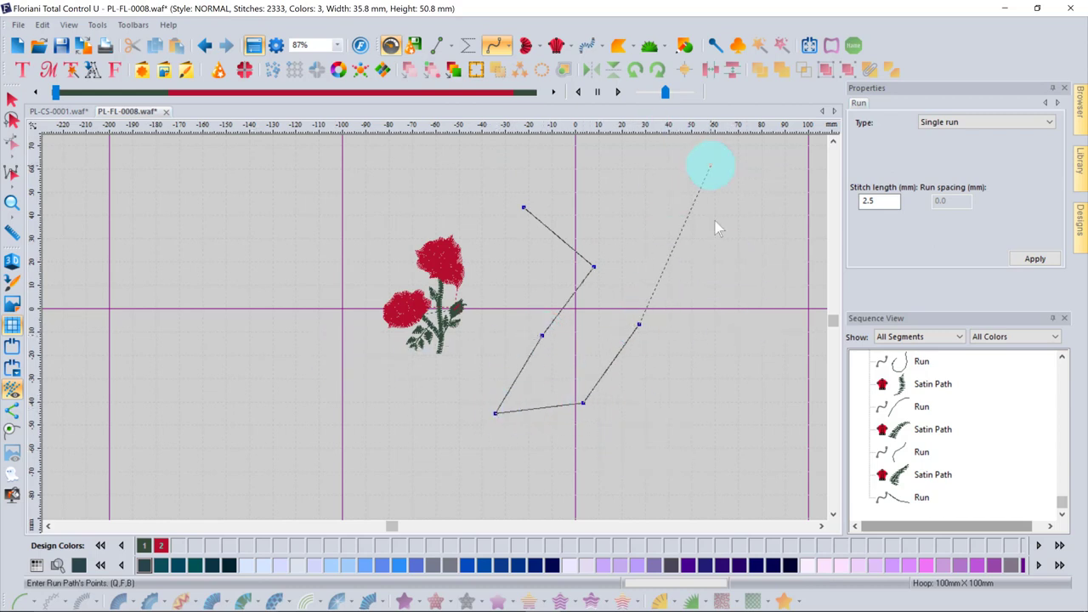
{"action": "left_click", "coordinate": [714, 248]}
{"action": "left_click", "coordinate": [707, 377]}
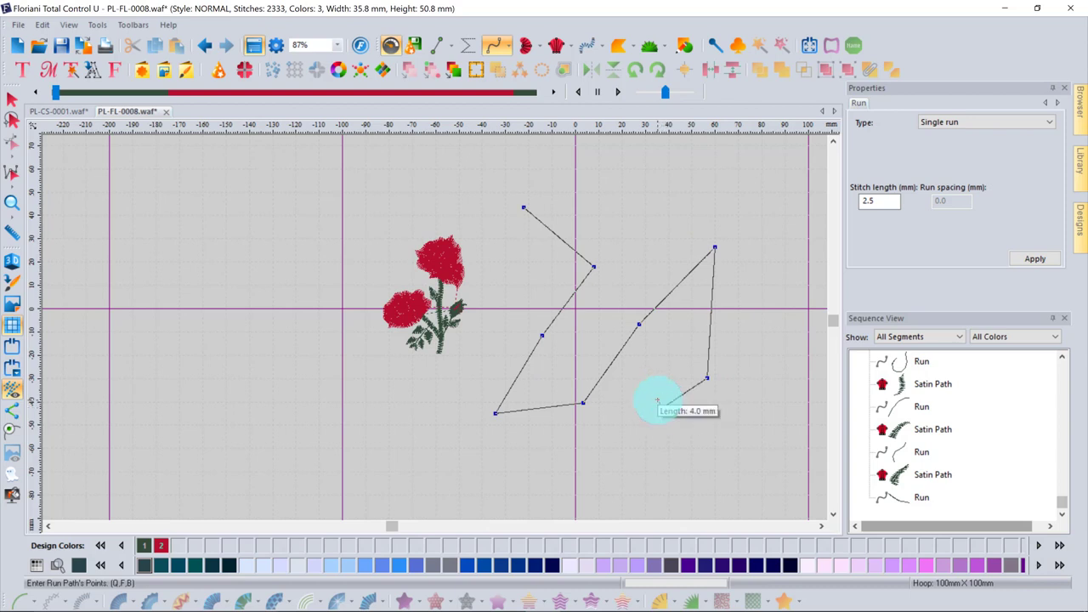
{"action": "left_click", "coordinate": [662, 407]}
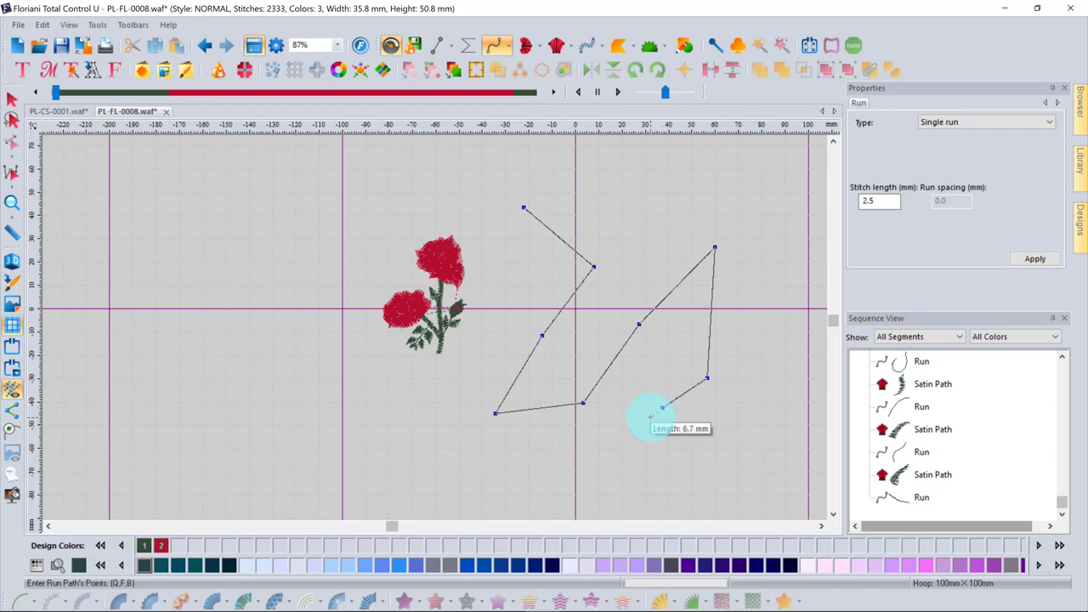
{"action": "left_click", "coordinate": [650, 370]}
{"action": "left_click", "coordinate": [693, 327]}
{"action": "left_click", "coordinate": [680, 320]}
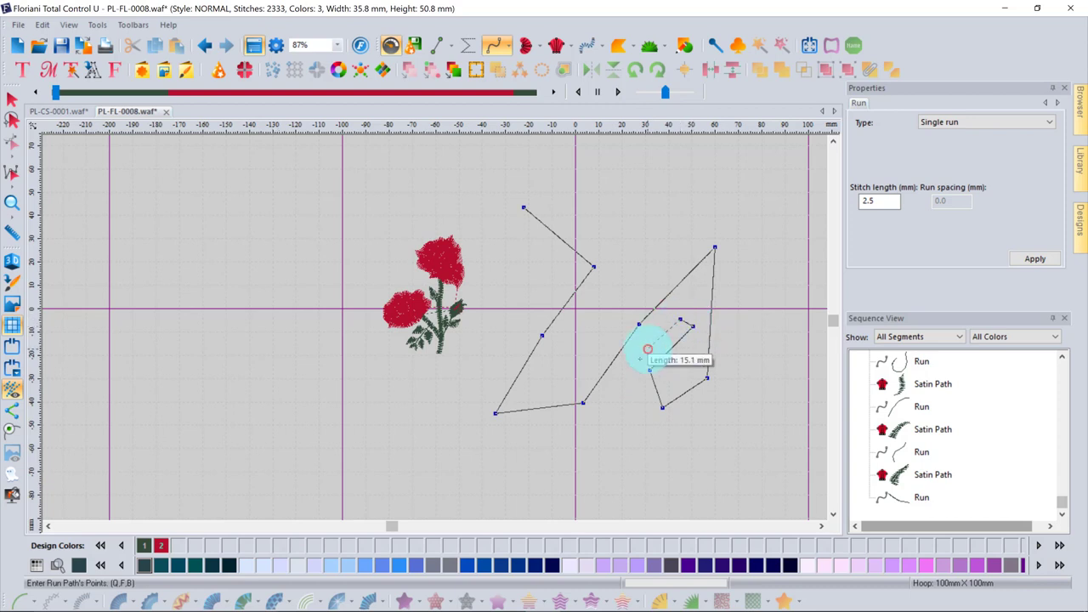
{"action": "left_click", "coordinate": [619, 379]}
{"action": "left_click", "coordinate": [595, 435]}
{"action": "left_click", "coordinate": [491, 445]}
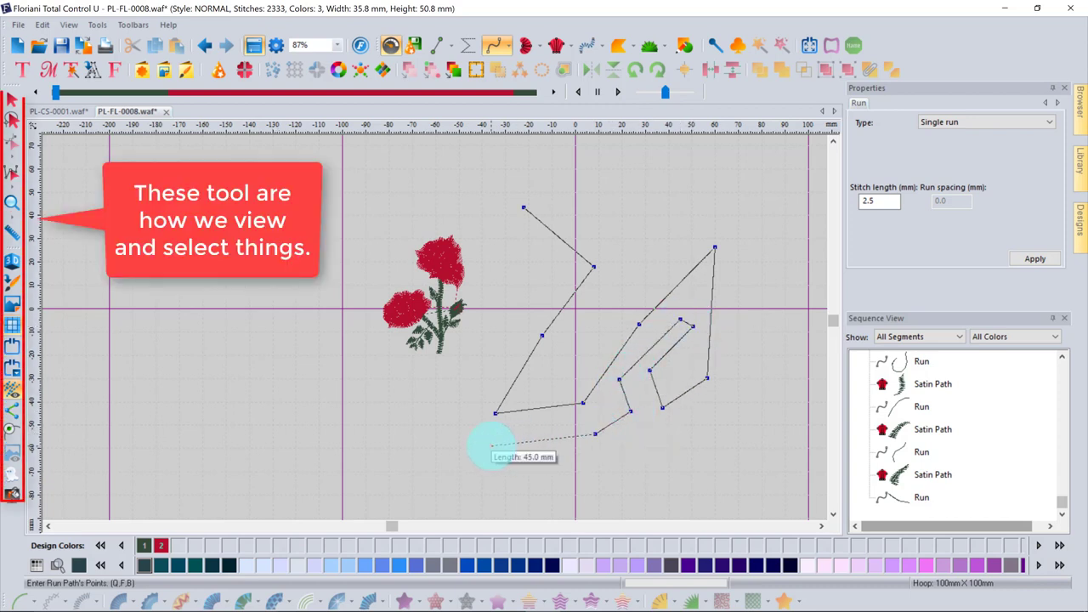
{"action": "left_click", "coordinate": [426, 444]}
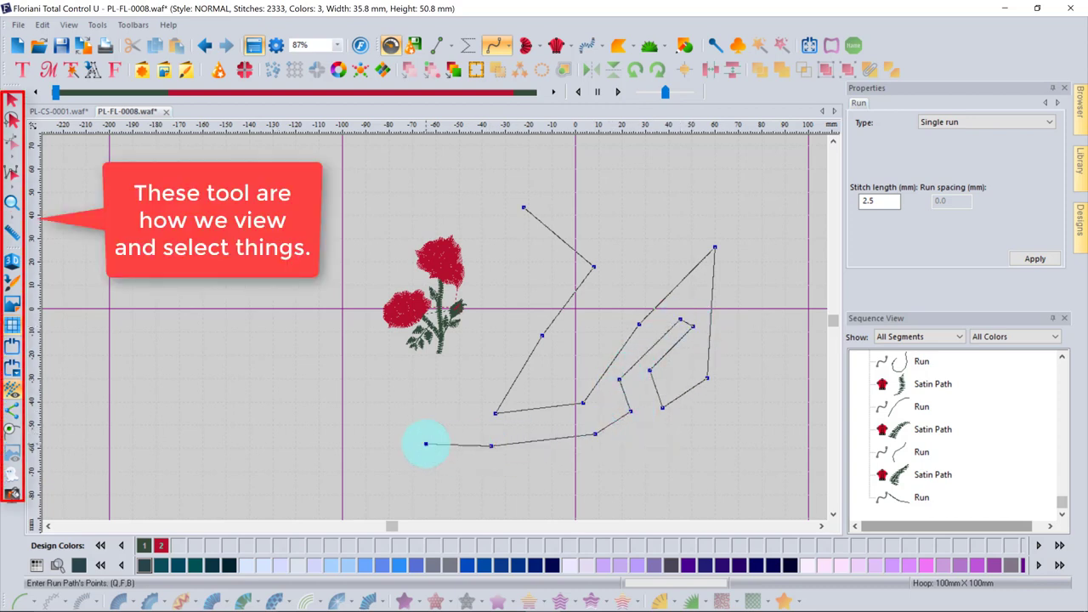
{"action": "left_click", "coordinate": [463, 389]}
{"action": "left_click", "coordinate": [334, 404]}
{"action": "left_click", "coordinate": [315, 341]}
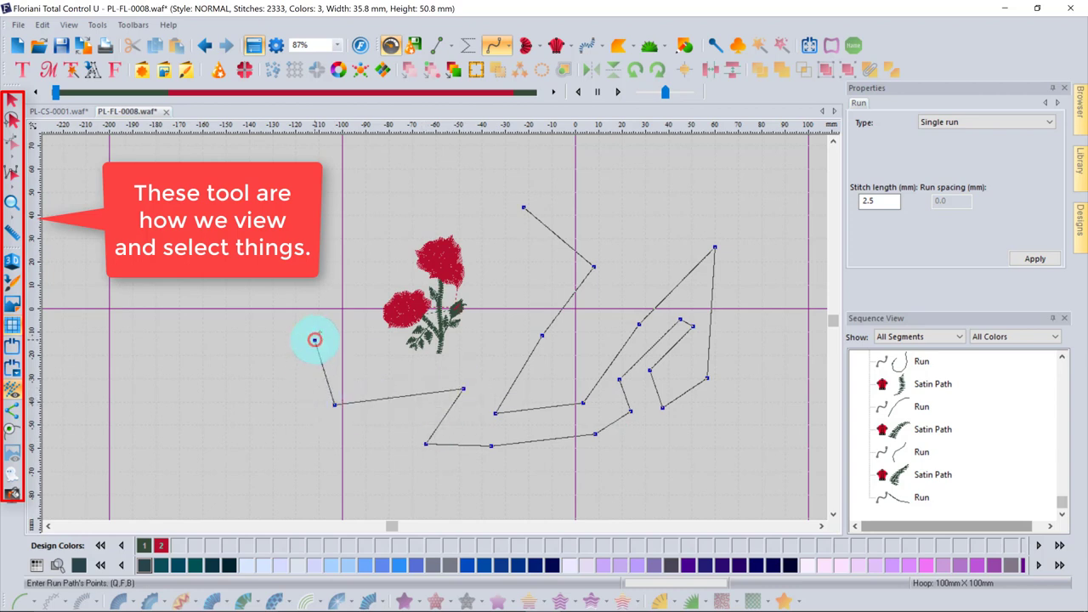
{"action": "left_click", "coordinate": [283, 286]}
{"action": "left_click", "coordinate": [236, 446]}
{"action": "left_click", "coordinate": [302, 443]}
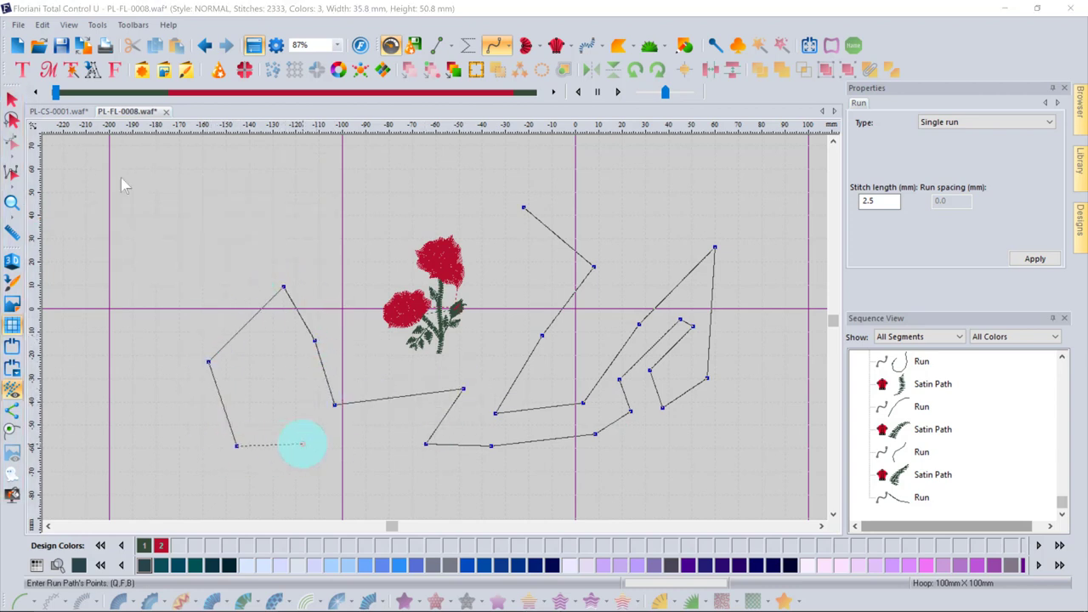
{"action": "left_click", "coordinate": [375, 459]}
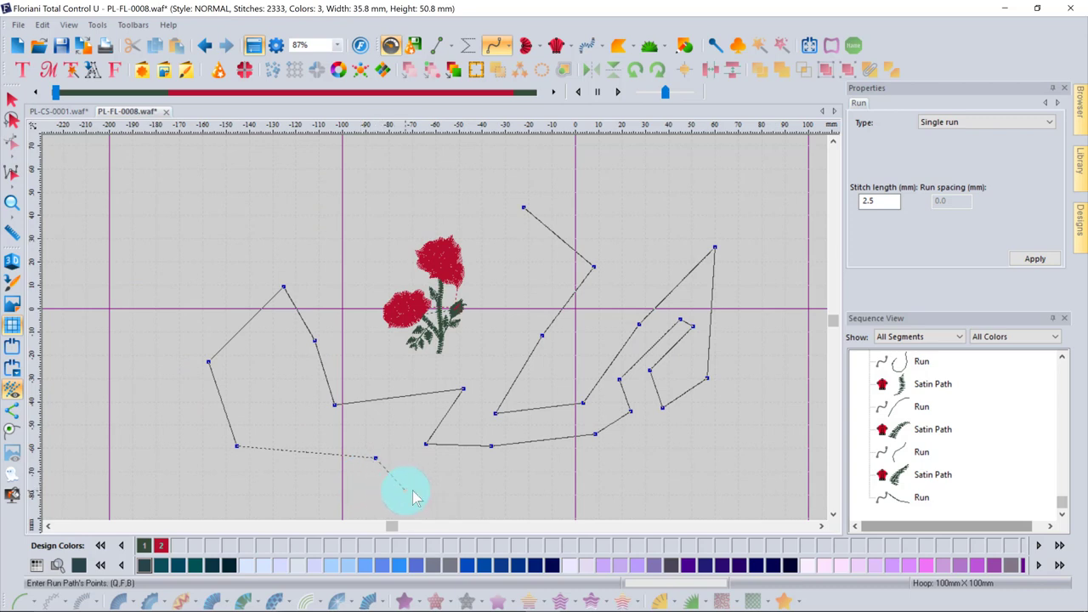
{"action": "left_click", "coordinate": [457, 458]}
{"action": "left_click", "coordinate": [521, 458]}
{"action": "left_click", "coordinate": [581, 459]}
{"action": "left_click", "coordinate": [658, 458]}
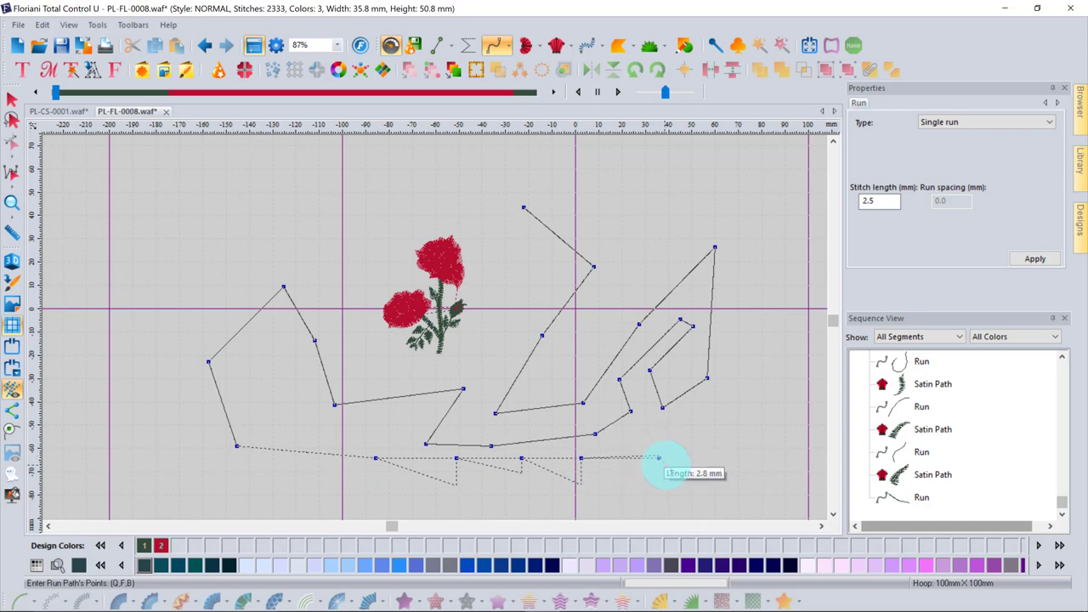
Bend the run outline upward into an arc with curved points and finish it
{"action": "right_click", "coordinate": [702, 445]}
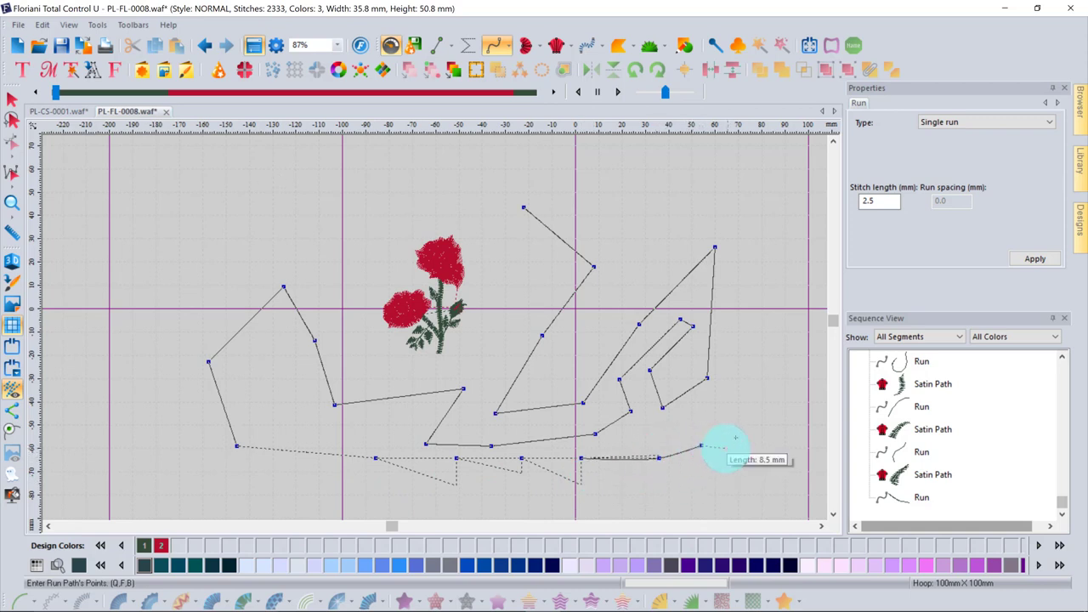
{"action": "right_click", "coordinate": [746, 410]}
{"action": "right_click", "coordinate": [763, 326]}
{"action": "right_click", "coordinate": [751, 219]}
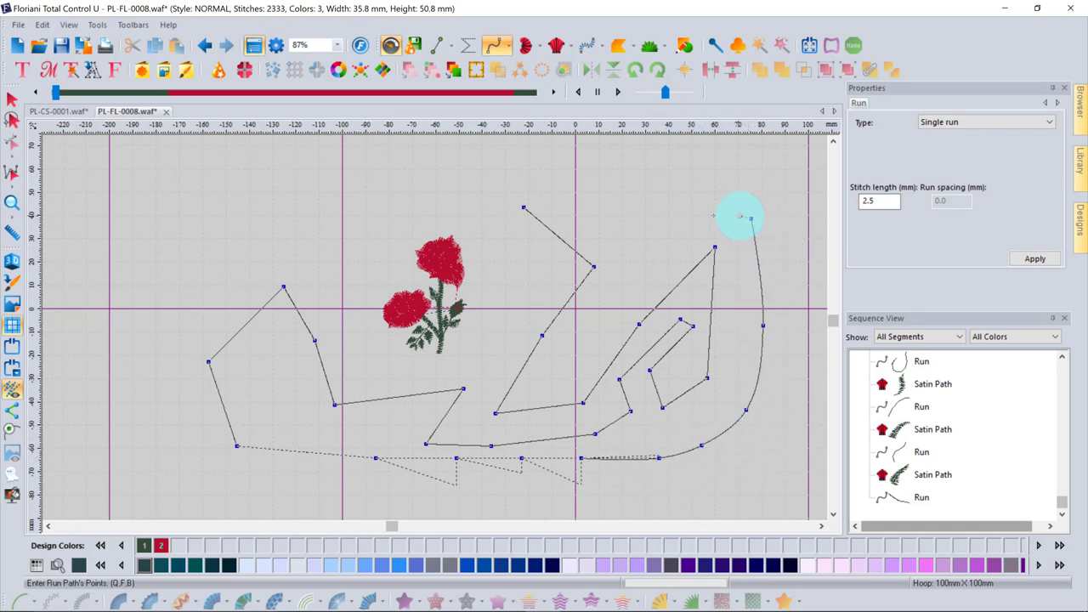
{"action": "right_click", "coordinate": [674, 221]}
{"action": "right_click", "coordinate": [632, 267]}
{"action": "right_click", "coordinate": [632, 312]}
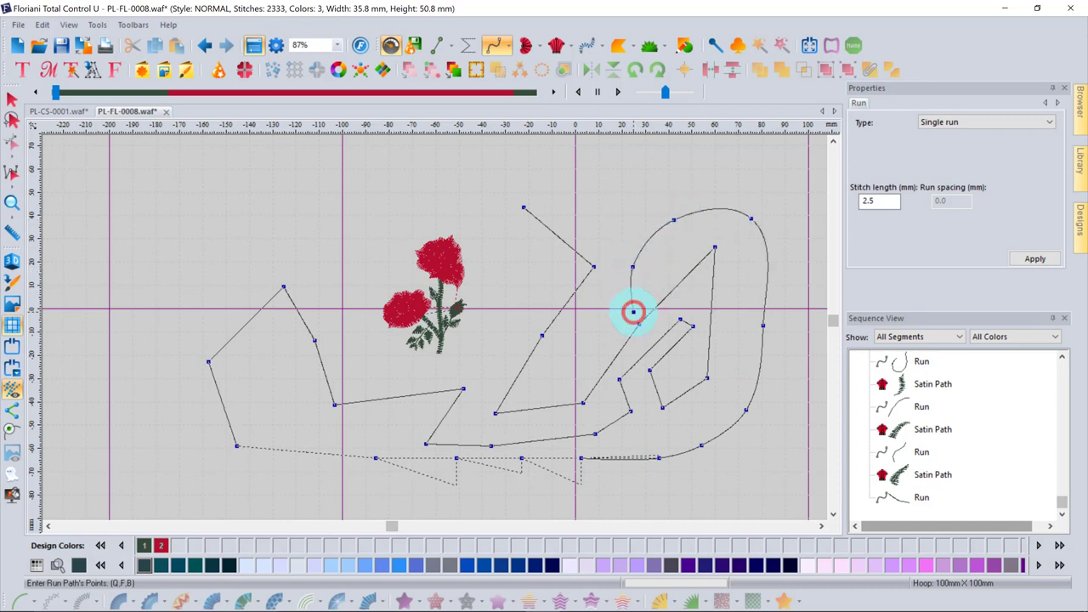
{"action": "right_click", "coordinate": [682, 342]}
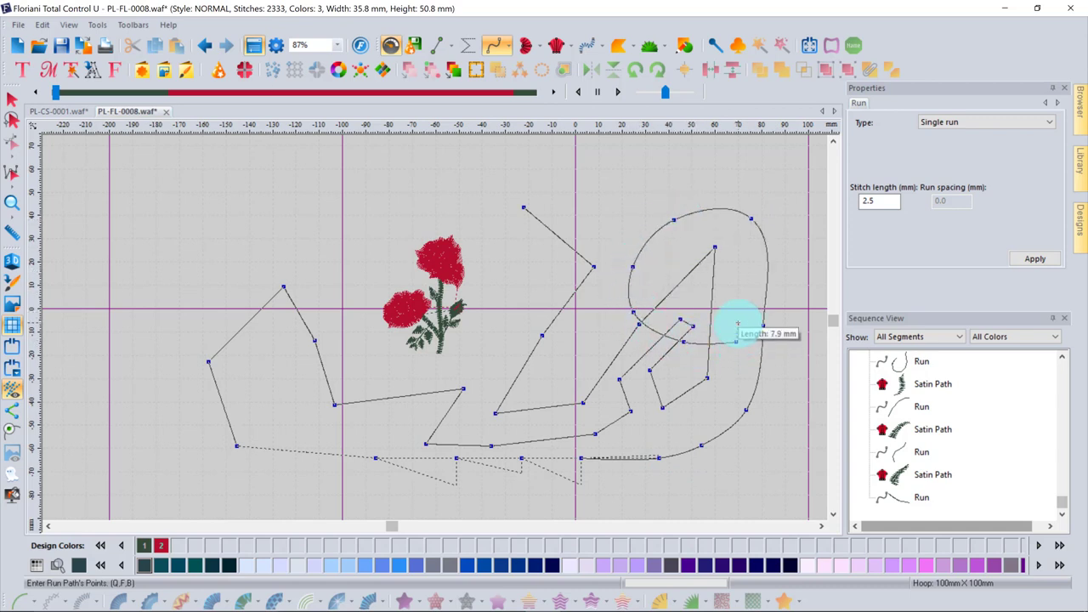
{"action": "left_click", "coordinate": [738, 324]}
{"action": "key", "text": "Return"}
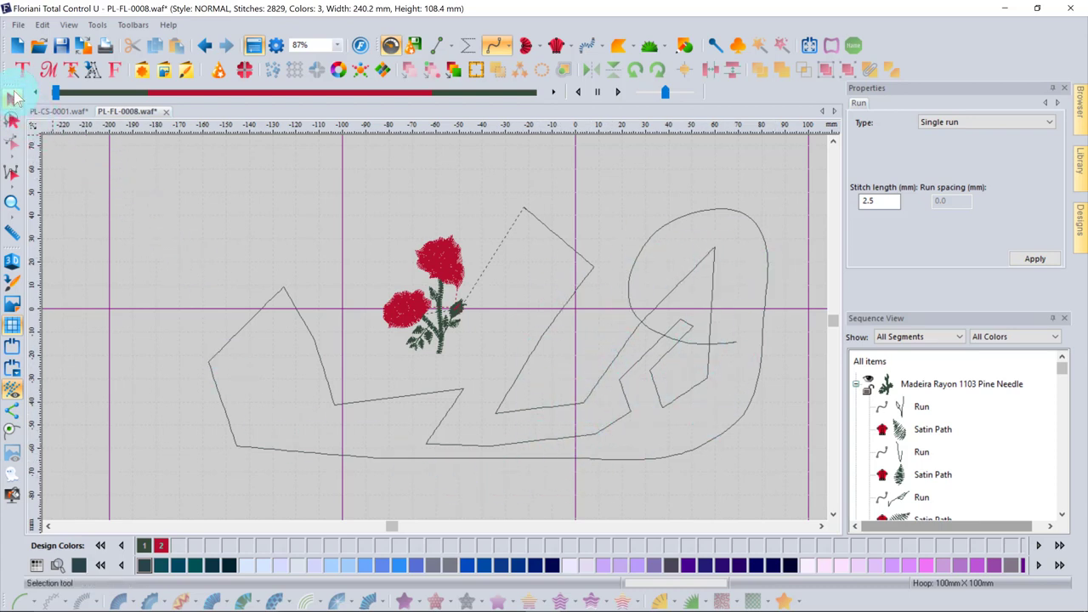
Delete the large run outline and clear the selection
{"action": "left_click", "coordinate": [460, 360]}
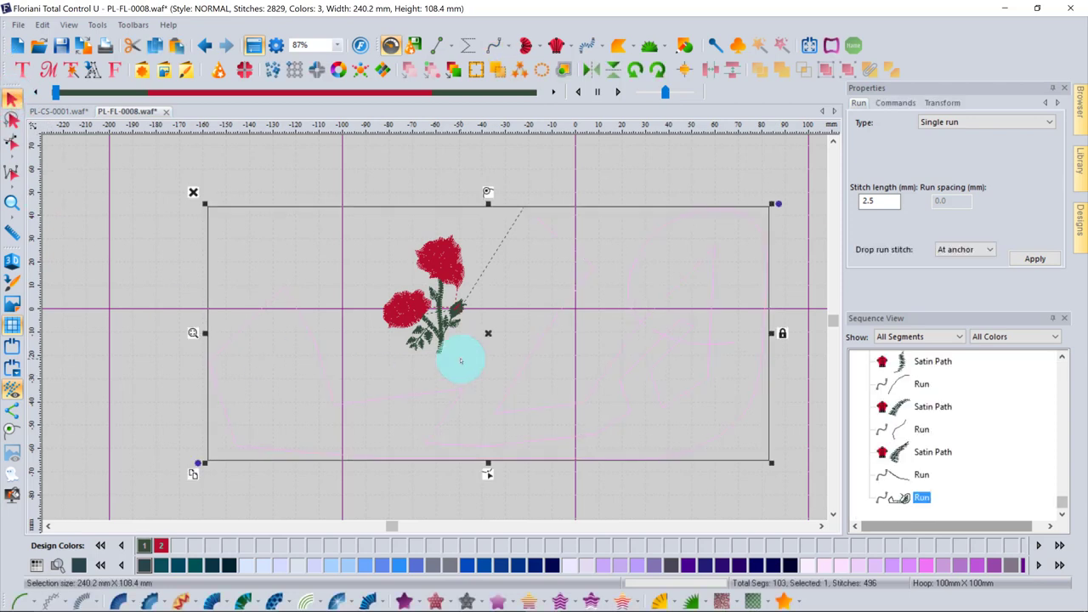
{"action": "left_click", "coordinate": [460, 361]}
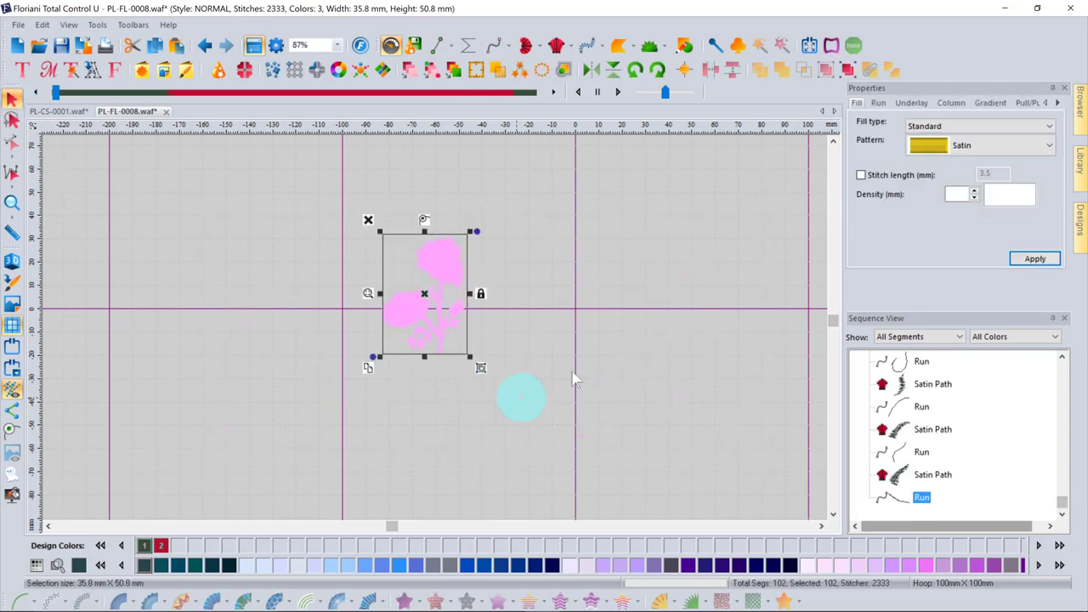
{"action": "left_click", "coordinate": [682, 250]}
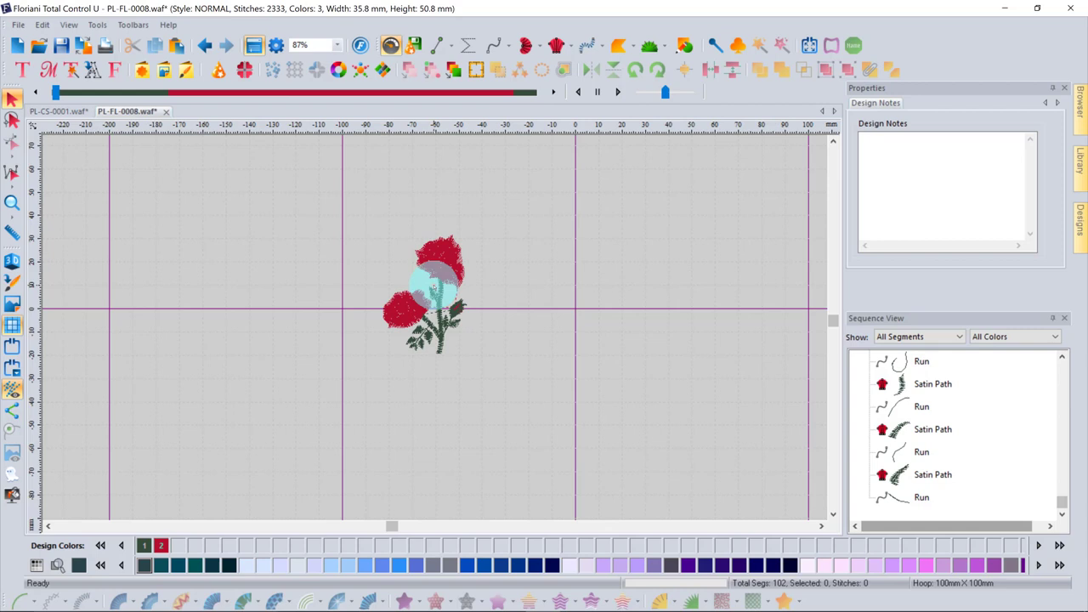
{"action": "left_click", "coordinate": [360, 47]}
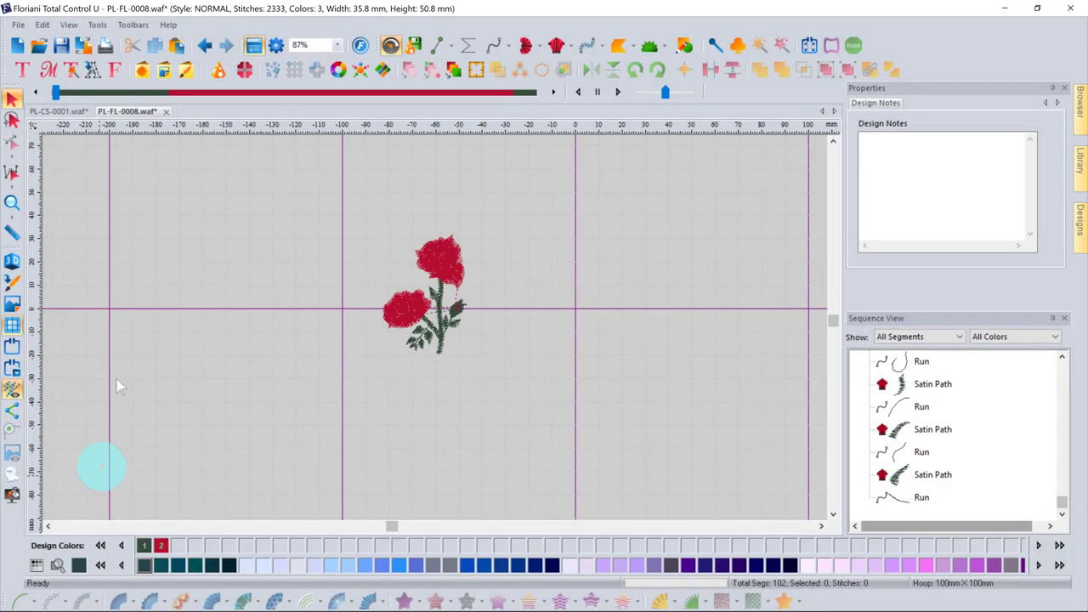
{"action": "left_click", "coordinate": [391, 45]}
{"action": "left_click", "coordinate": [390, 45]}
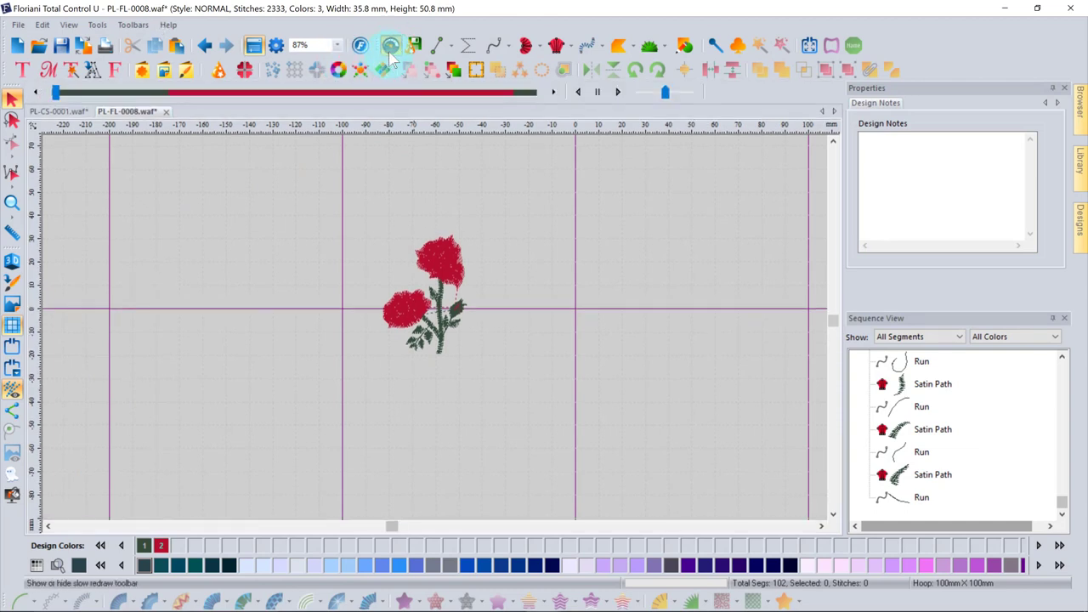
{"action": "left_click", "coordinate": [390, 45]}
{"action": "left_click", "coordinate": [390, 45]}
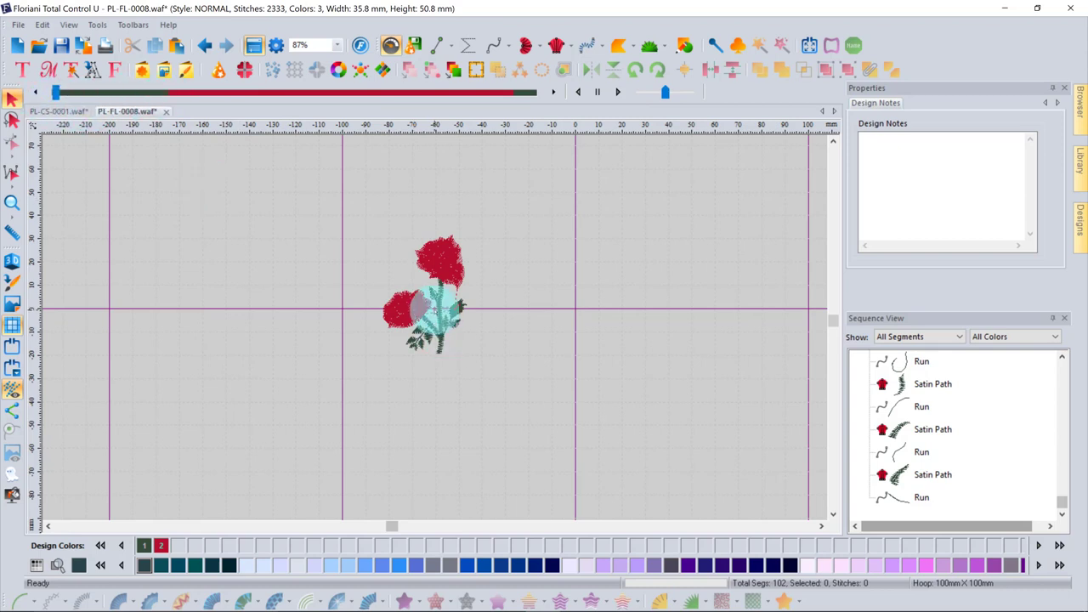
Replay the rose's stitch redraw at higher speed, stepping back and forward through stitches
{"action": "scroll", "coordinate": [435, 311], "scroll_direction": "up", "scroll_amount": 1}
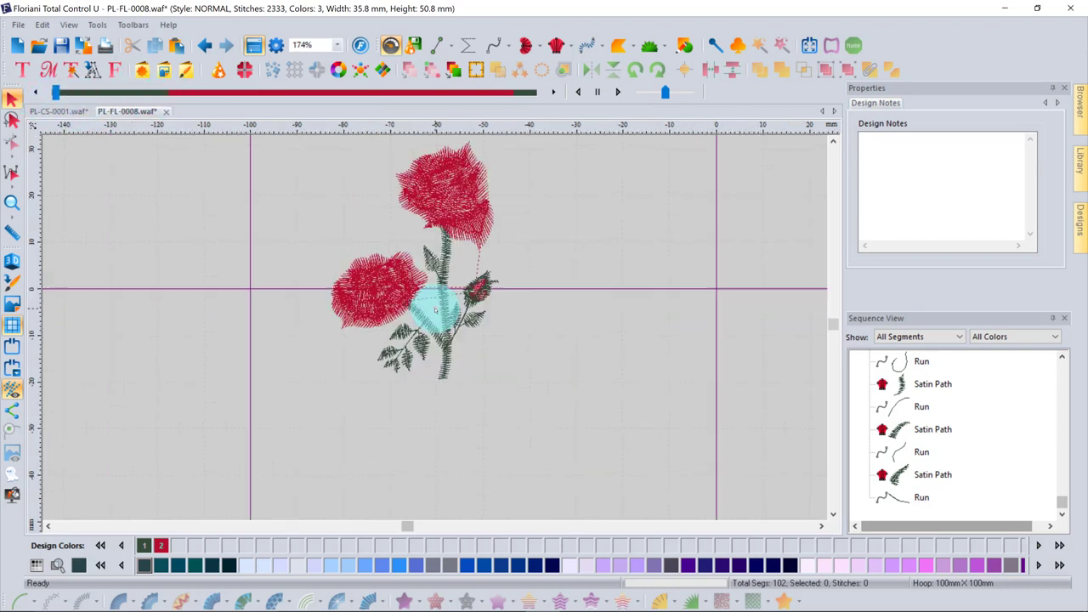
{"action": "left_click", "coordinate": [56, 92]}
{"action": "mouse_move", "coordinate": [83, 101]}
{"action": "left_mouse_down"}
{"action": "mouse_move", "coordinate": [305, 92]}
{"action": "mouse_move", "coordinate": [211, 95]}
{"action": "left_mouse_up"}
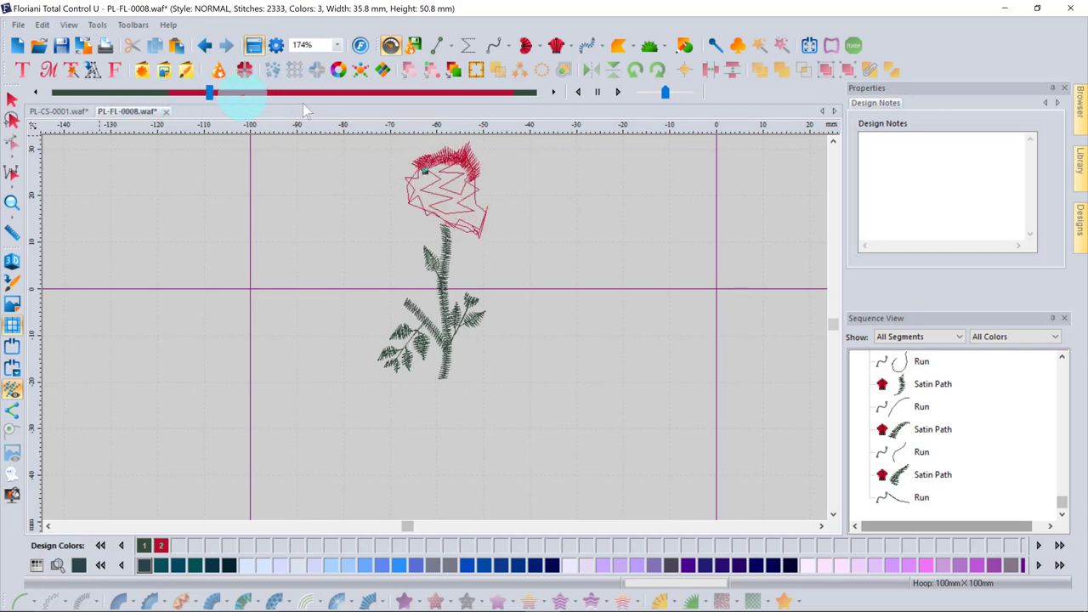
{"action": "left_click", "coordinate": [620, 95]}
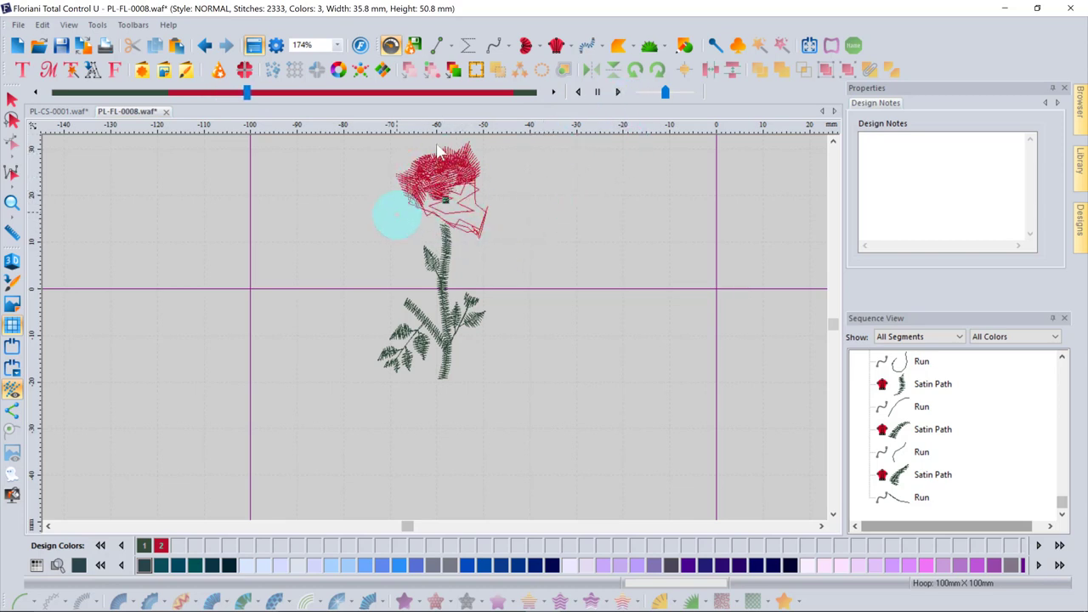
{"action": "left_click_drag", "start_coordinate": [666, 93], "coordinate": [597, 267]}
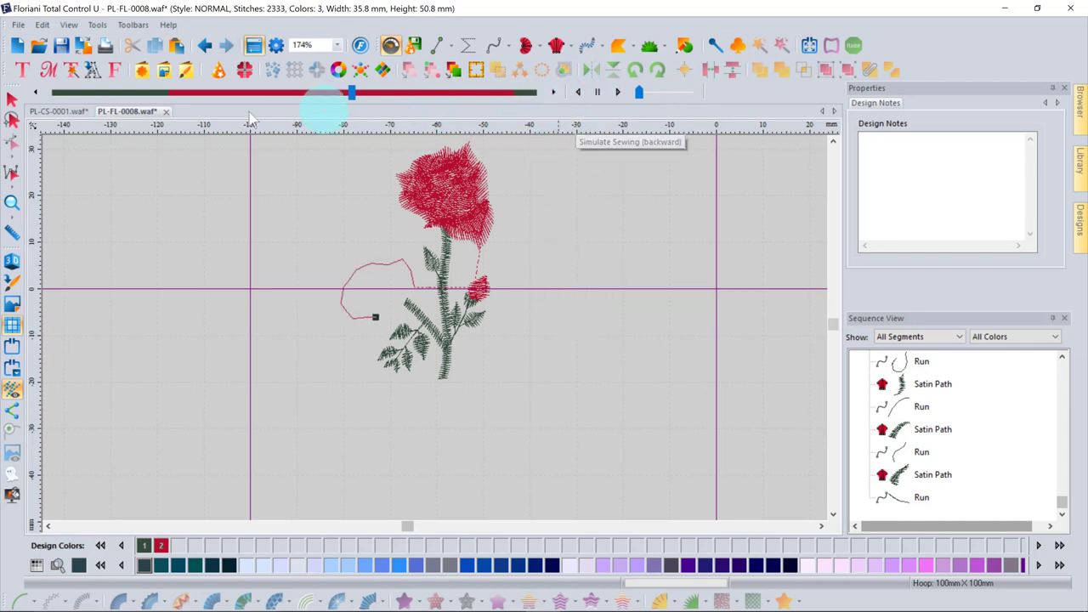
{"action": "left_click", "coordinate": [35, 91]}
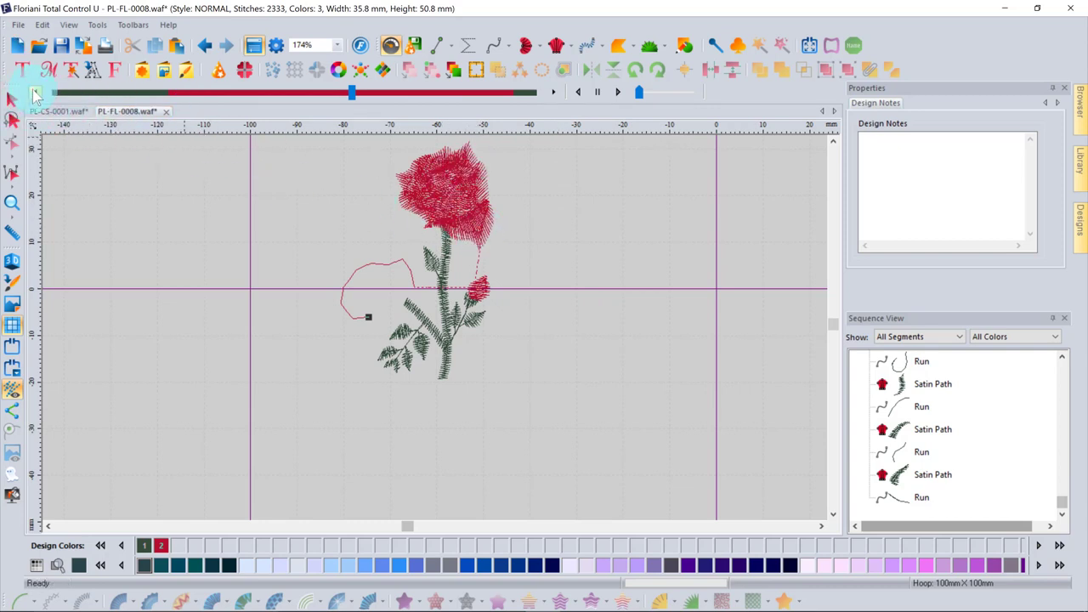
{"action": "left_click", "coordinate": [36, 92]}
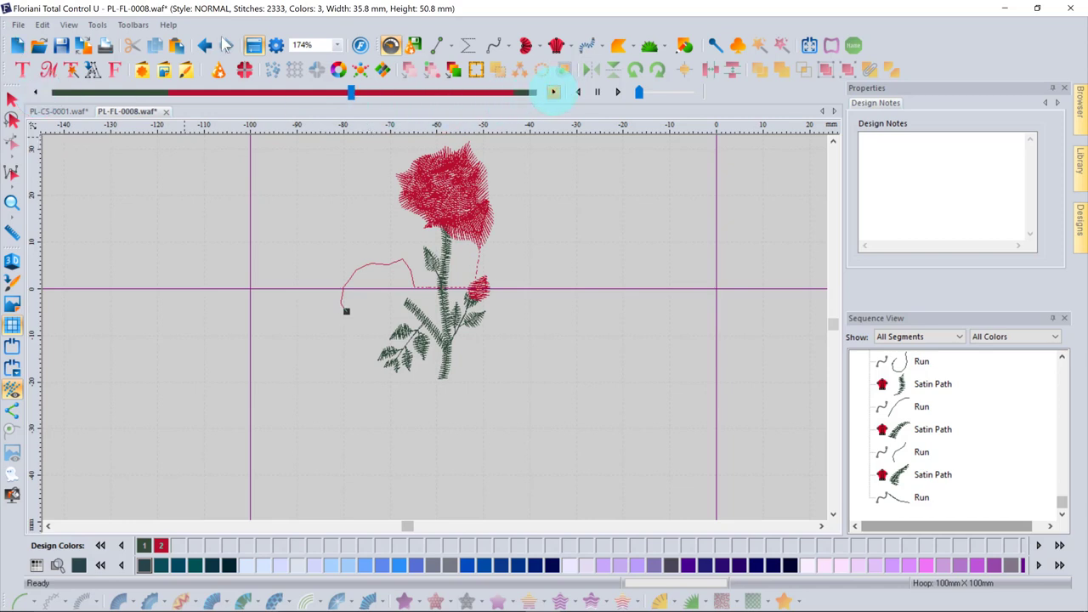
{"action": "left_click", "coordinate": [553, 91]}
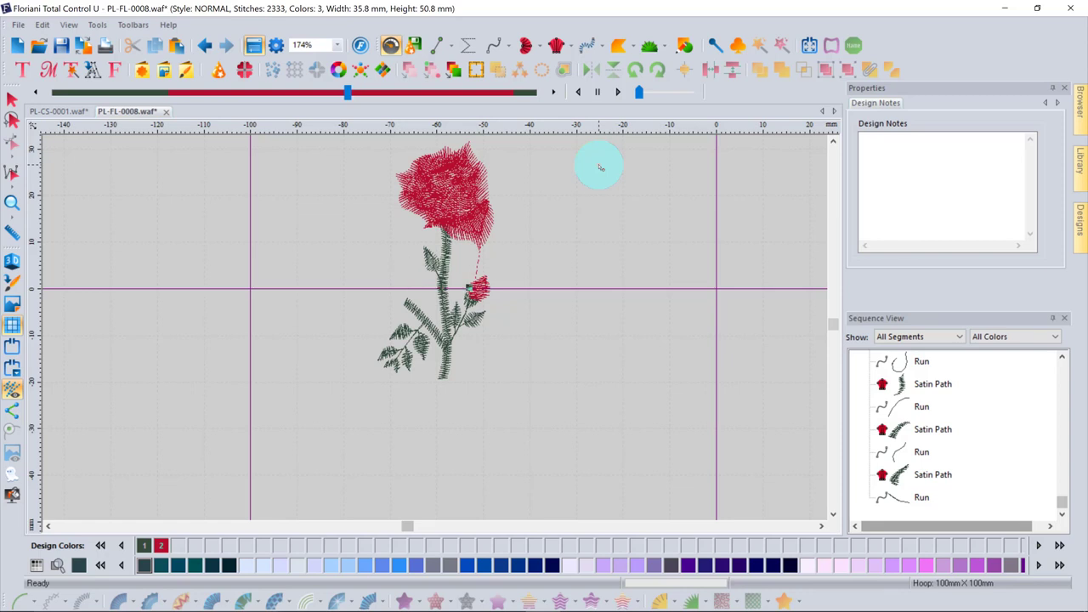
{"action": "left_click", "coordinate": [580, 91]}
In Save2Sew, choose Canvas - I Didn't Digitize with New style settings and Convert to Outlines
{"action": "left_click", "coordinate": [416, 47]}
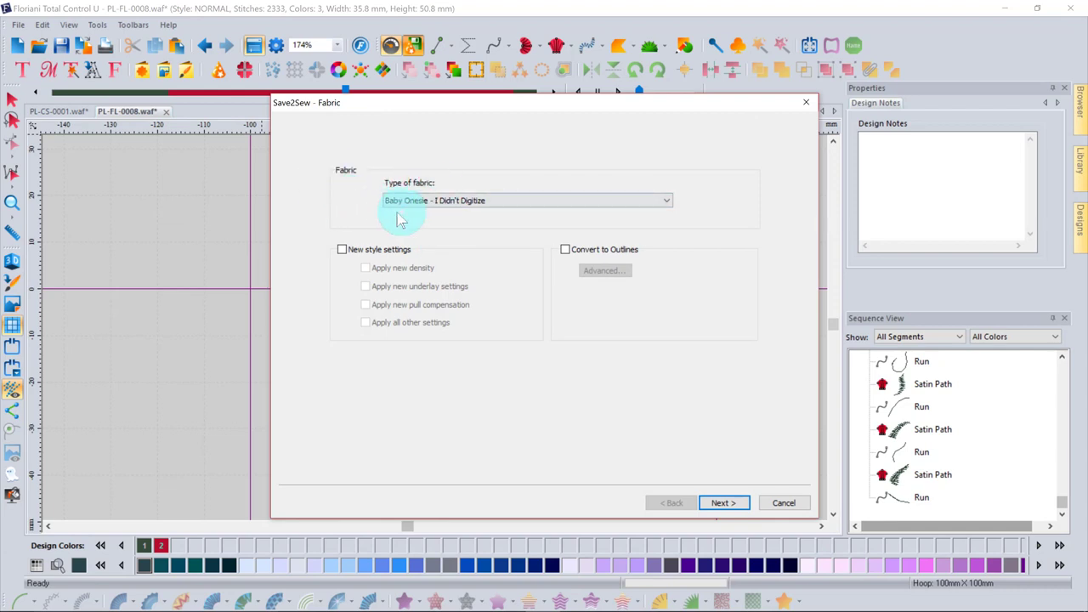
{"action": "left_click", "coordinate": [663, 202]}
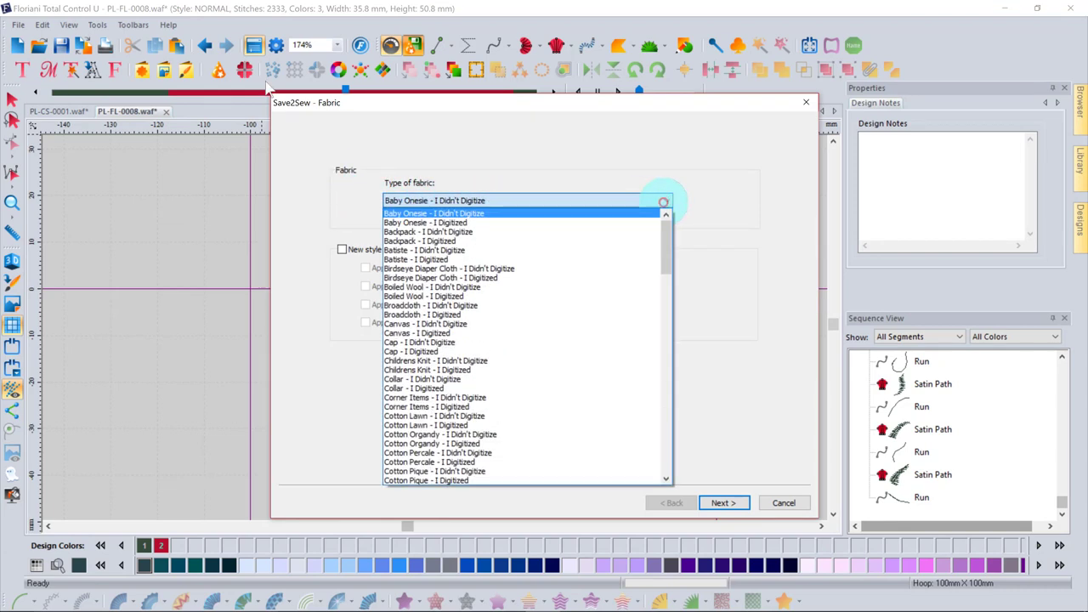
{"action": "left_click", "coordinate": [456, 327]}
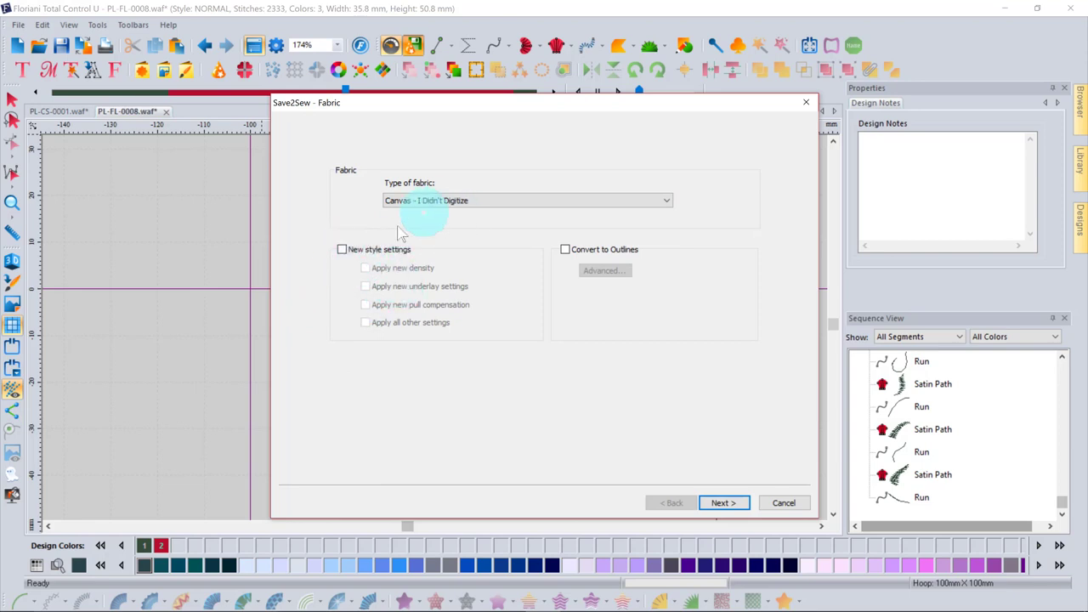
{"action": "left_click", "coordinate": [341, 249]}
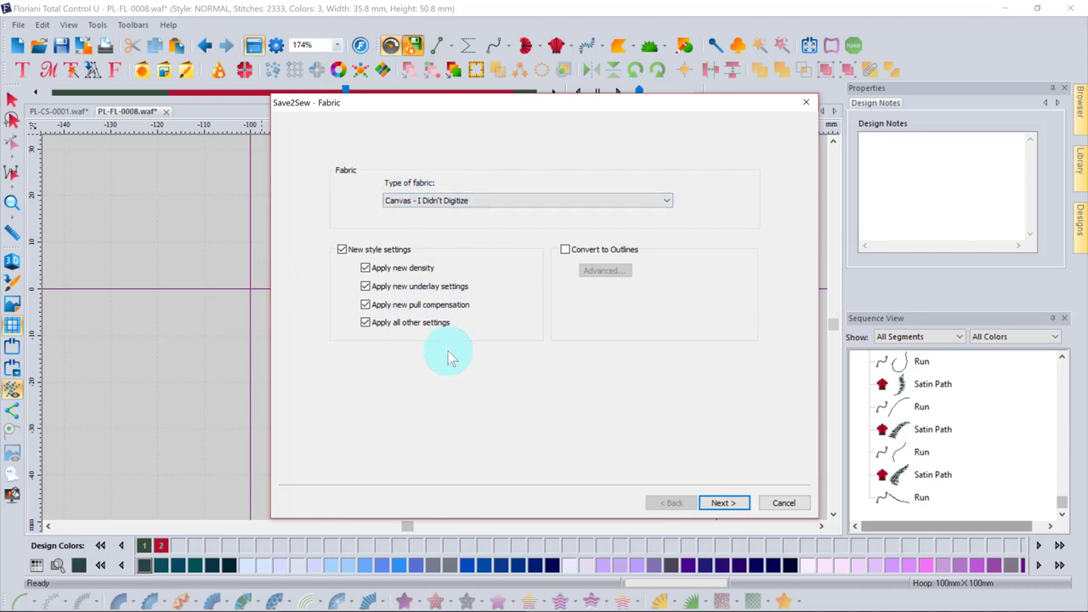
{"action": "left_click", "coordinate": [565, 249]}
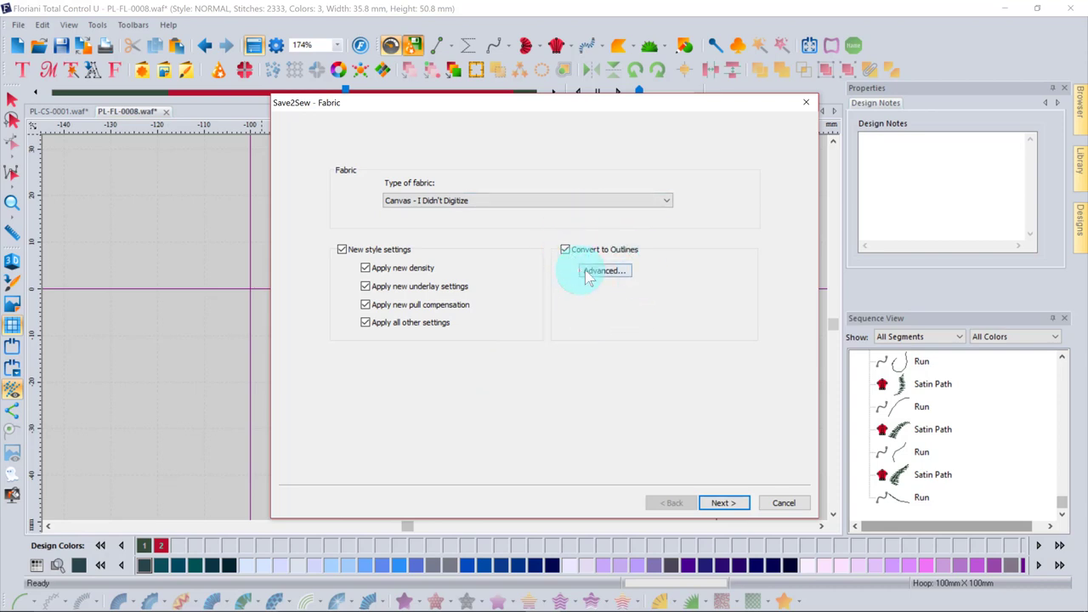
Go through the Canvas stabilizer steps and close the wizard, leaving the rose at 2245 stitches
{"action": "left_click", "coordinate": [725, 503]}
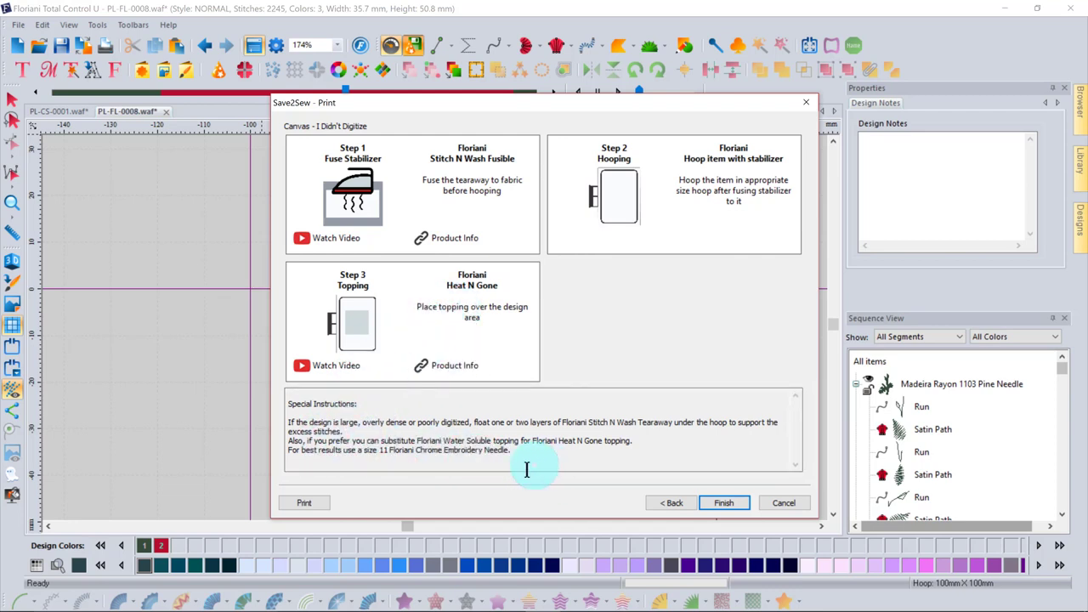
{"action": "left_click", "coordinate": [721, 504]}
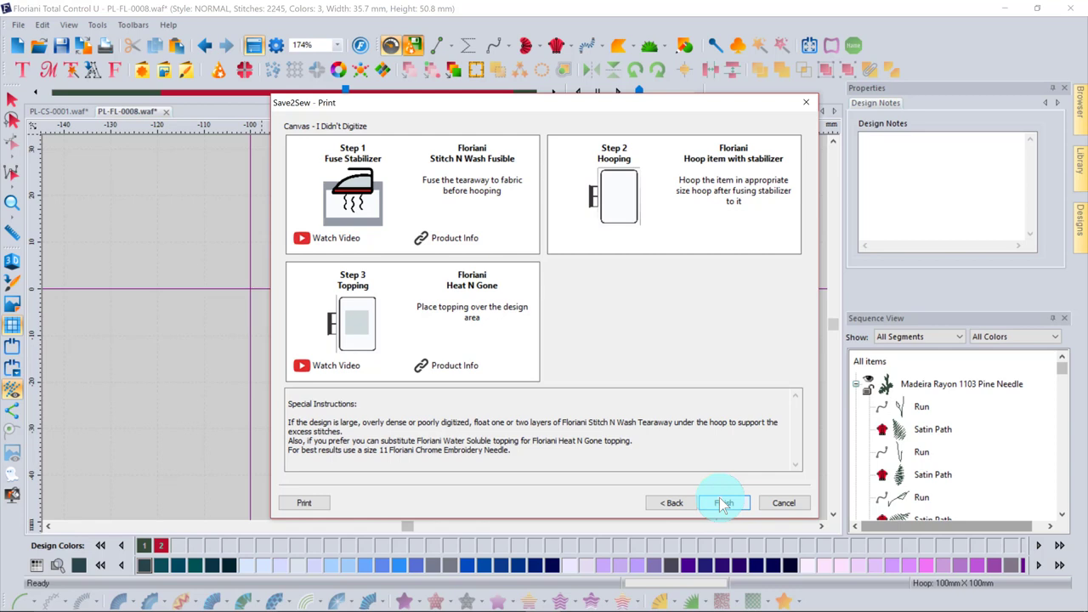
{"action": "left_click", "coordinate": [783, 504]}
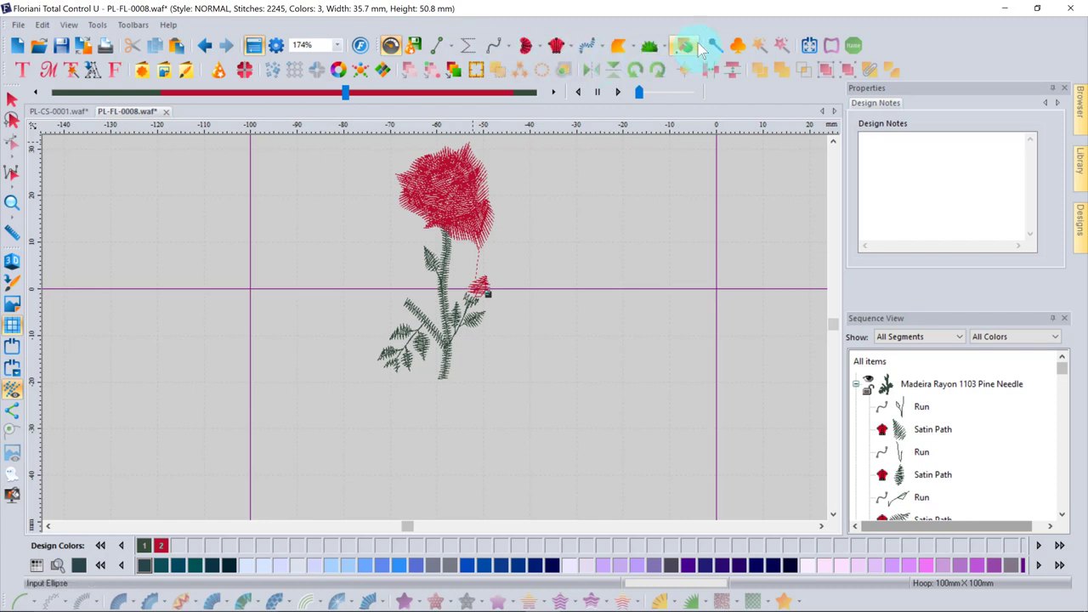
Delete the rose, then select all and delete the leftover star and circle runs
{"action": "left_click", "coordinate": [439, 44]}
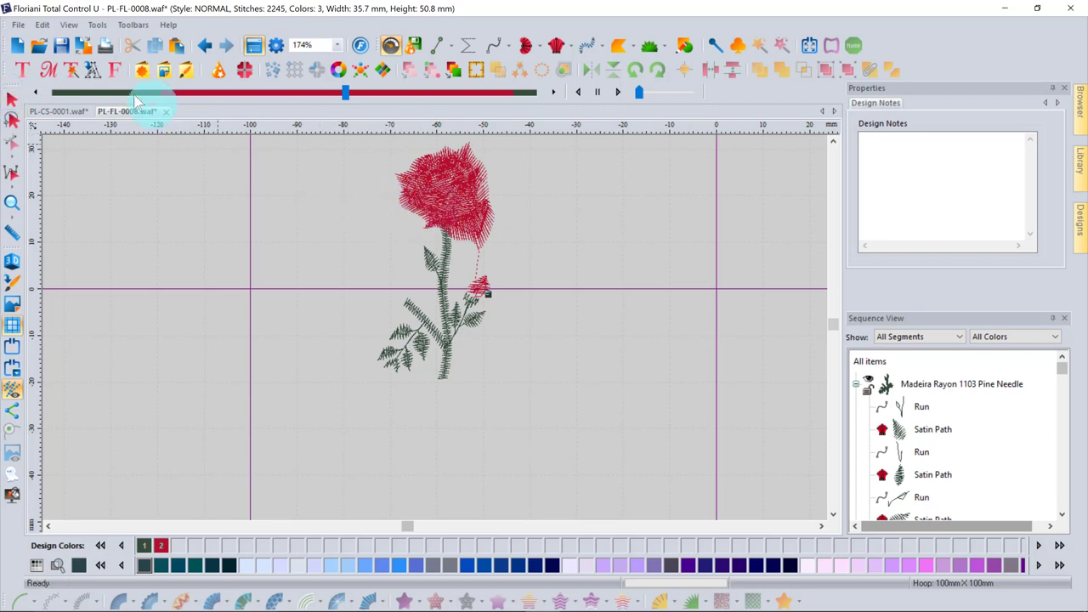
{"action": "left_click", "coordinate": [12, 99]}
{"action": "left_click", "coordinate": [451, 194]}
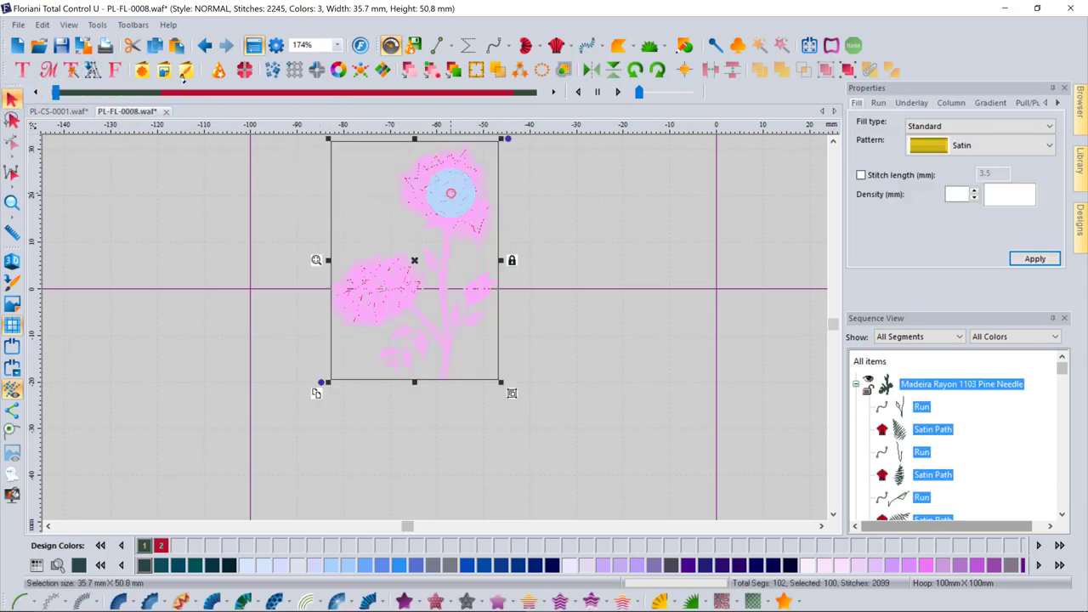
{"action": "left_click", "coordinate": [184, 74]}
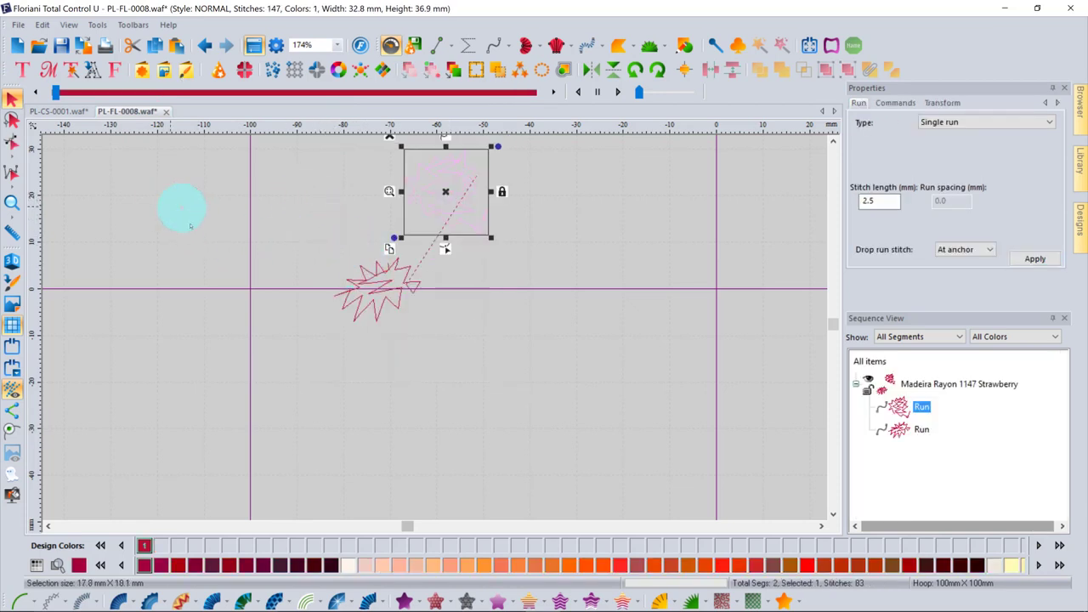
{"action": "key", "text": "ctrl+a"}
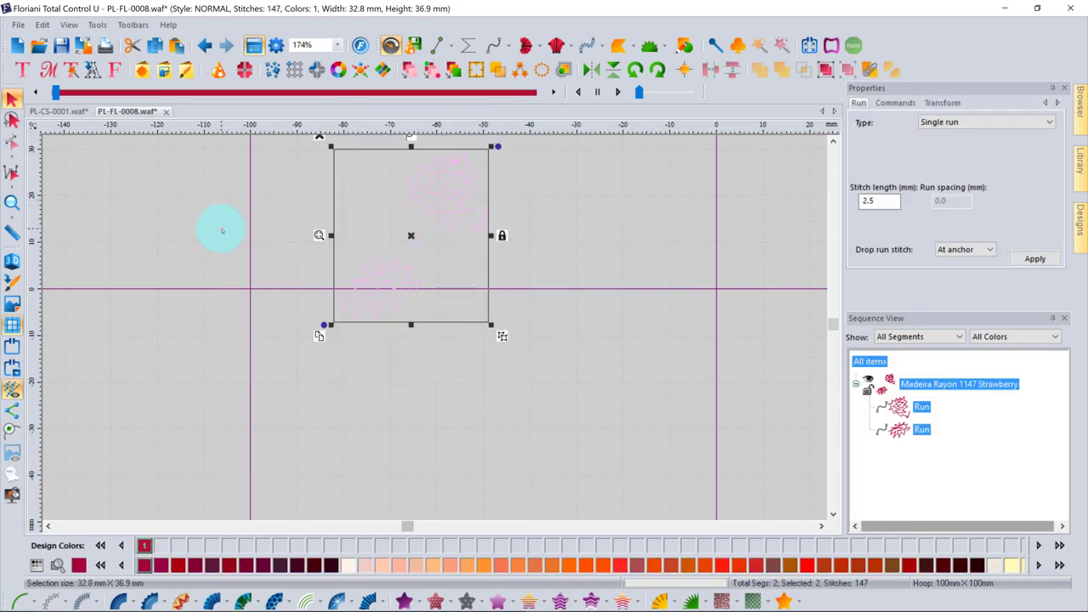
{"action": "key", "text": "Delete"}
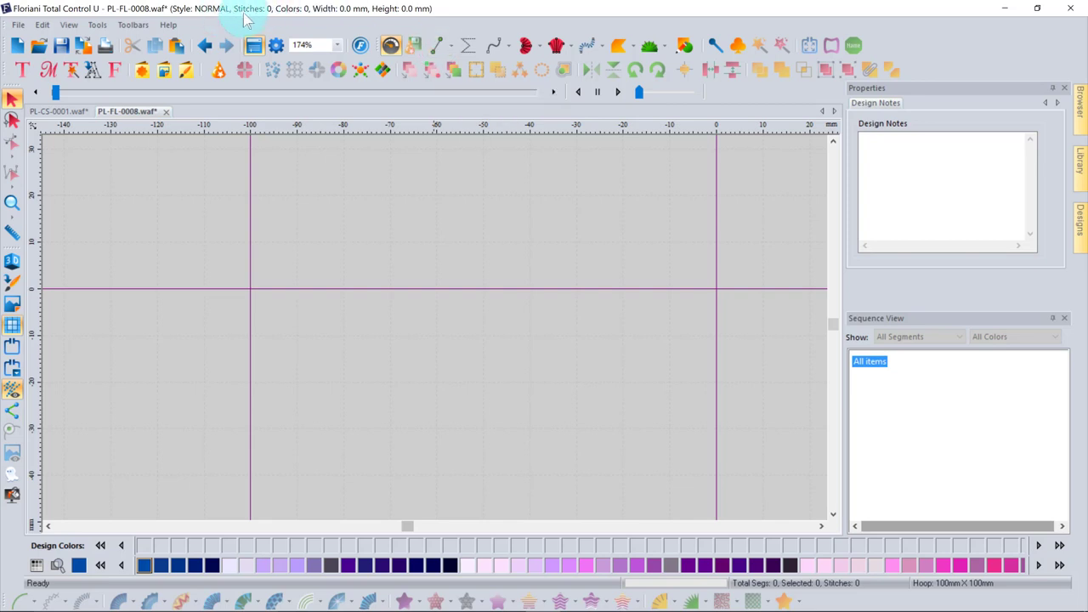
Draw an artwork path with nine straight zigzag corners
{"action": "left_click", "coordinate": [441, 48]}
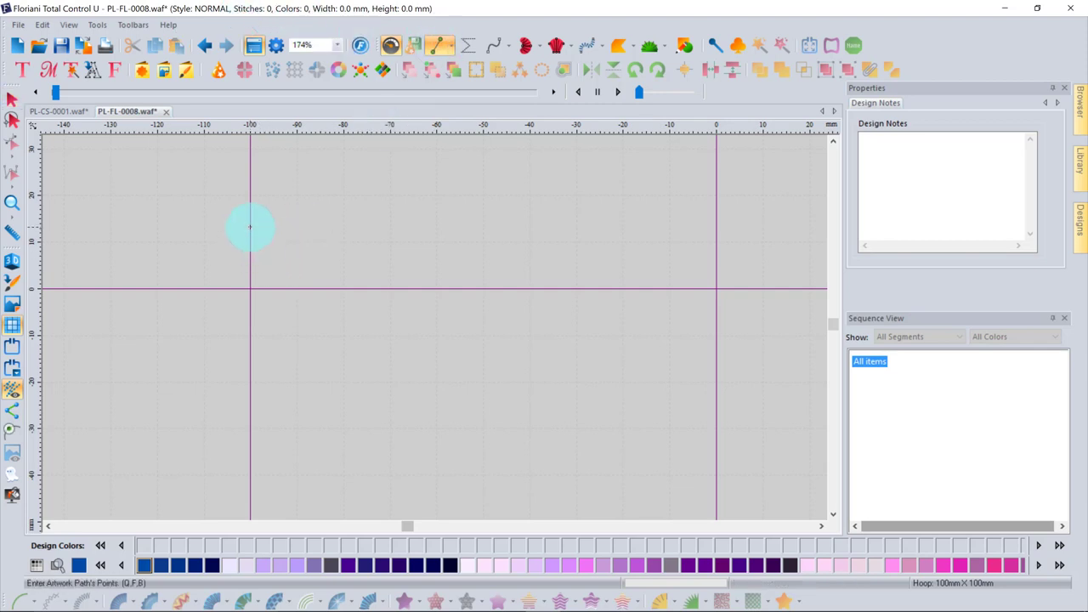
{"action": "left_click", "coordinate": [250, 227]}
{"action": "left_click", "coordinate": [321, 259]}
{"action": "left_click", "coordinate": [327, 319]}
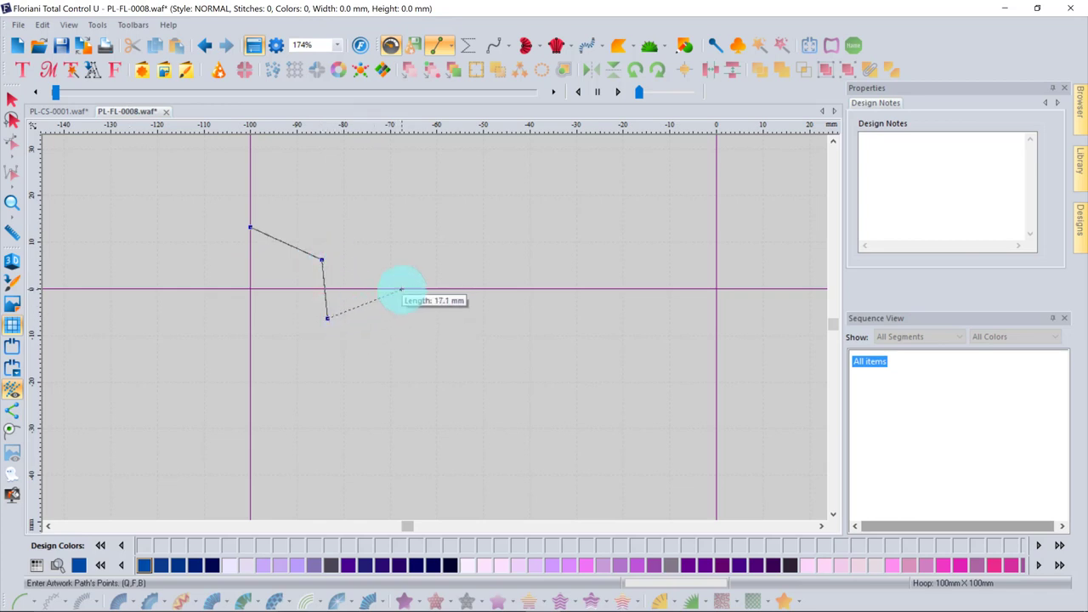
{"action": "left_click", "coordinate": [401, 289]}
{"action": "left_click", "coordinate": [455, 228]}
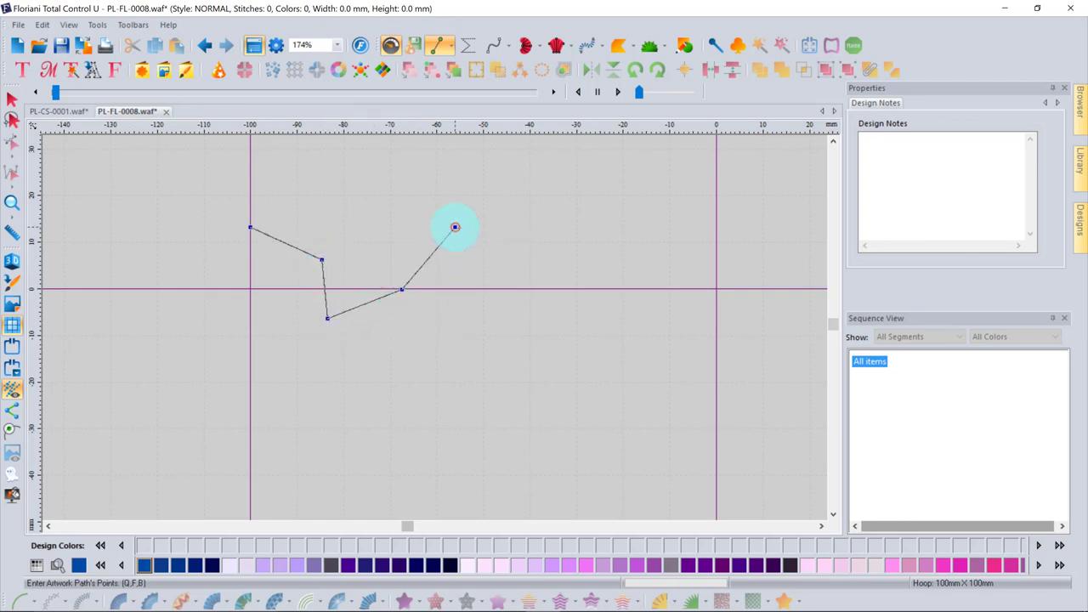
{"action": "left_click", "coordinate": [519, 257]}
{"action": "left_click", "coordinate": [556, 228]}
{"action": "left_click", "coordinate": [584, 263]}
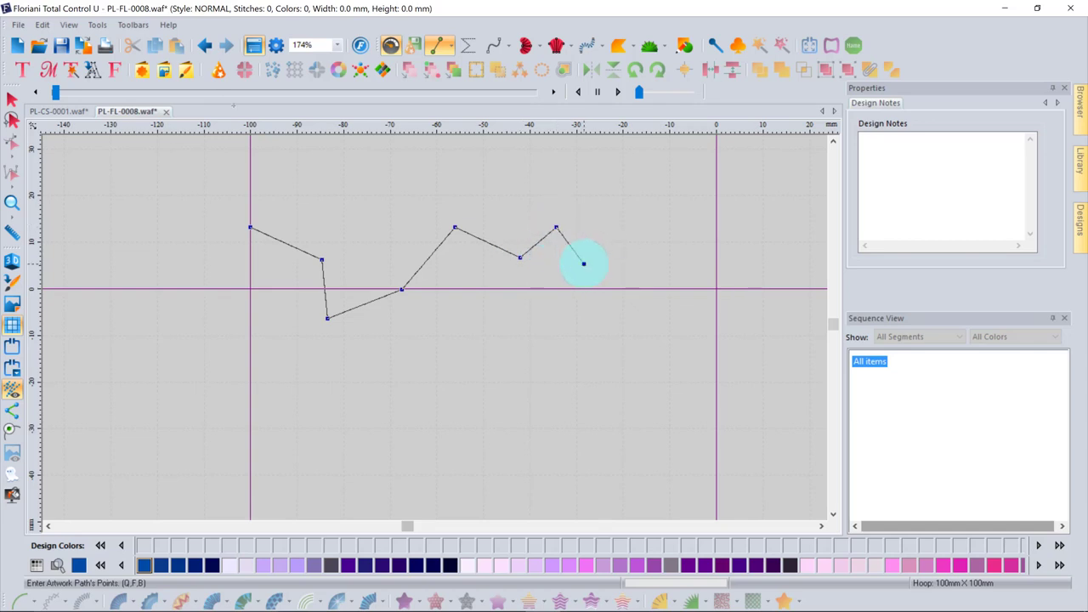
{"action": "left_click", "coordinate": [586, 293]}
End the path with a smooth S-curve and finish it at 72.5 × 39.7 mm
{"action": "right_click", "coordinate": [540, 319]}
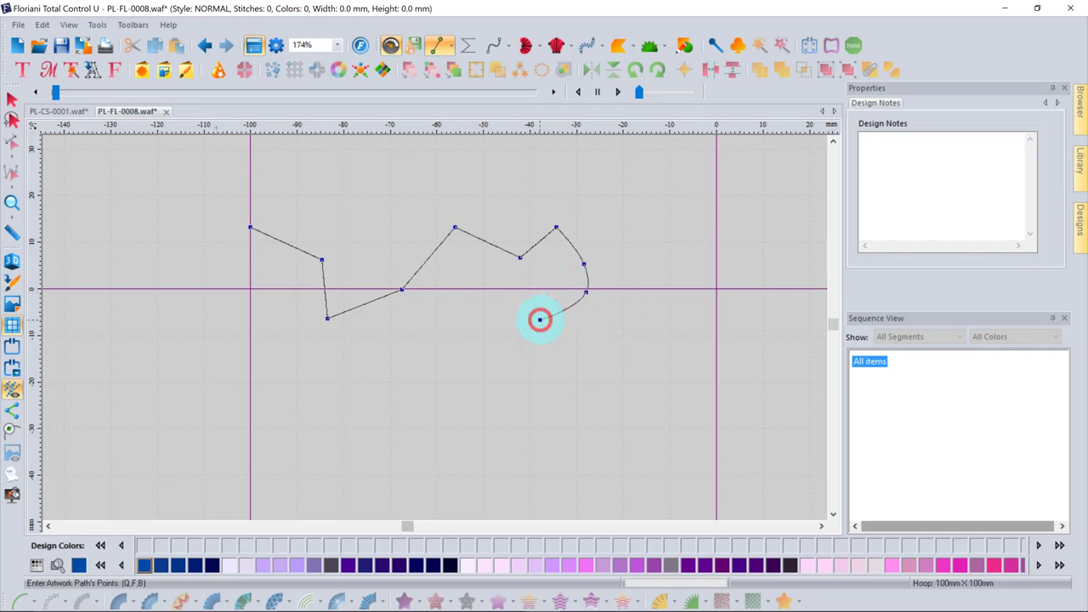
{"action": "right_click", "coordinate": [488, 304]}
{"action": "right_click", "coordinate": [436, 337]}
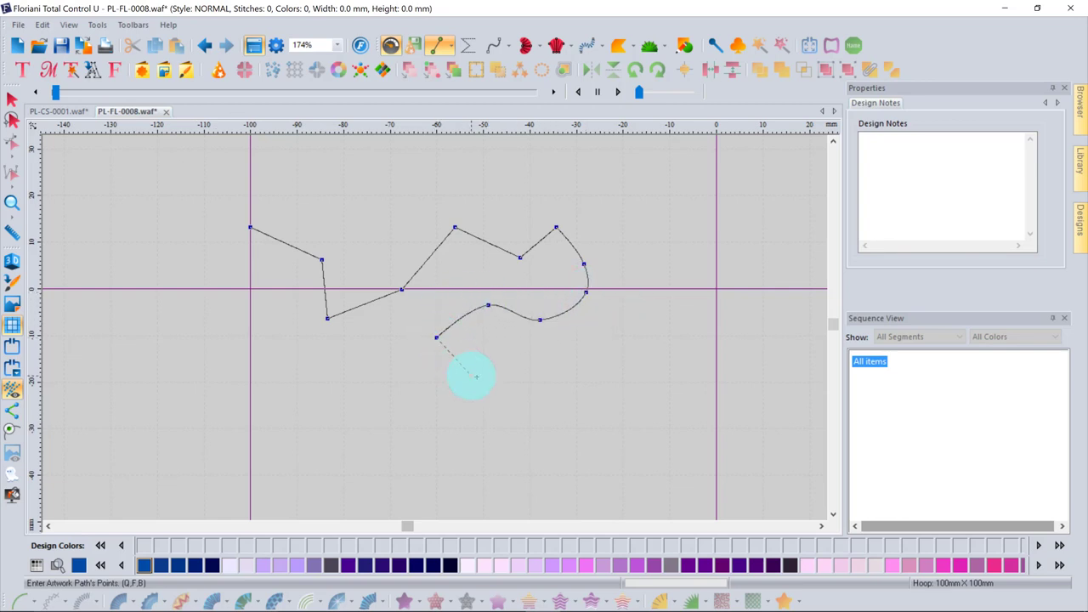
{"action": "right_click", "coordinate": [481, 377]}
{"action": "right_click", "coordinate": [557, 366]}
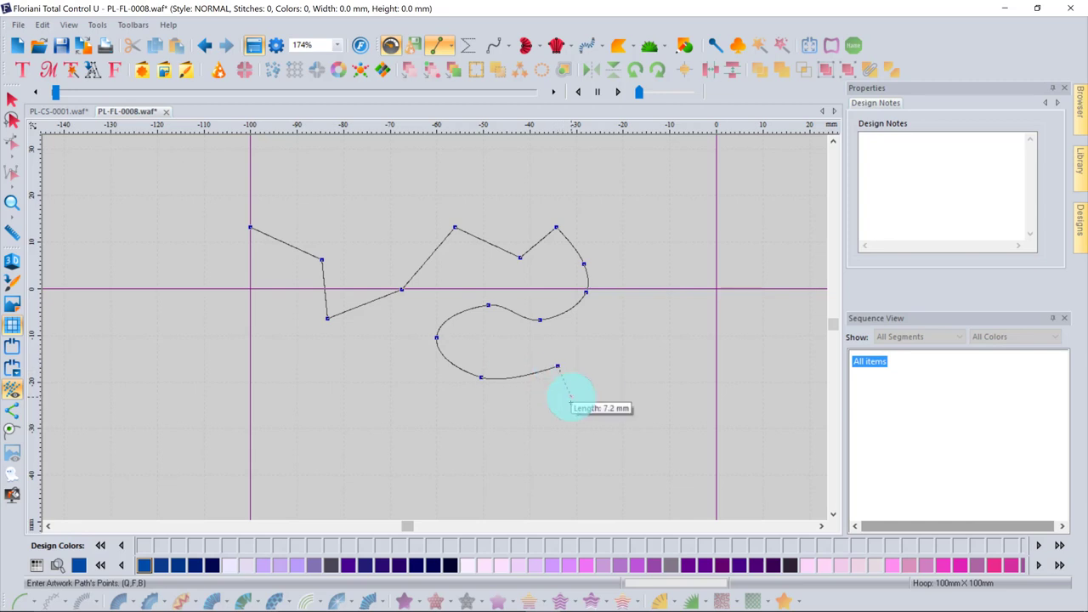
{"action": "left_click", "coordinate": [571, 411]}
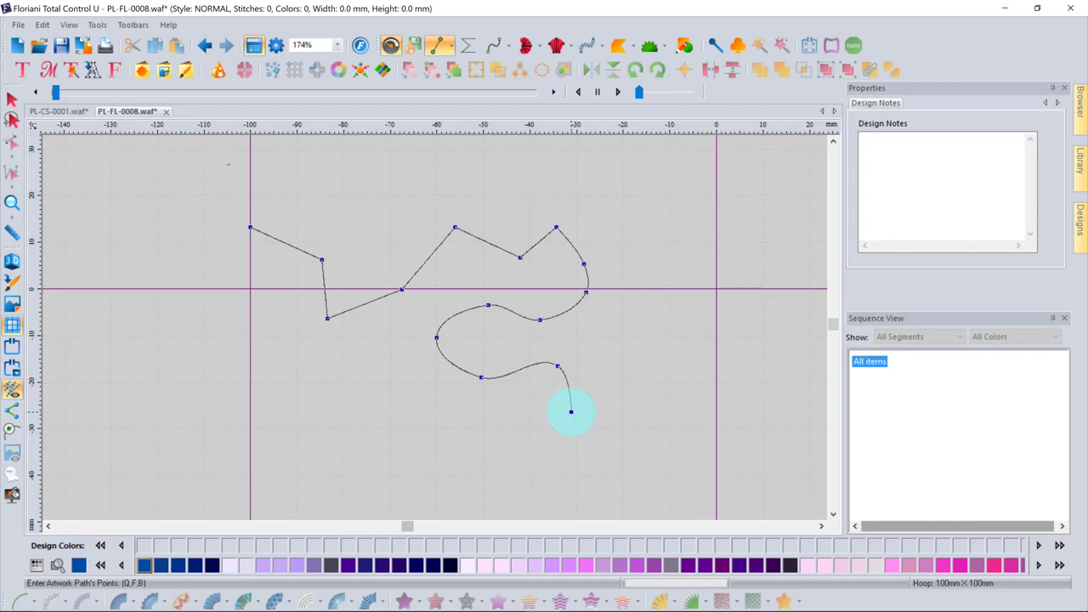
{"action": "key", "text": "Return"}
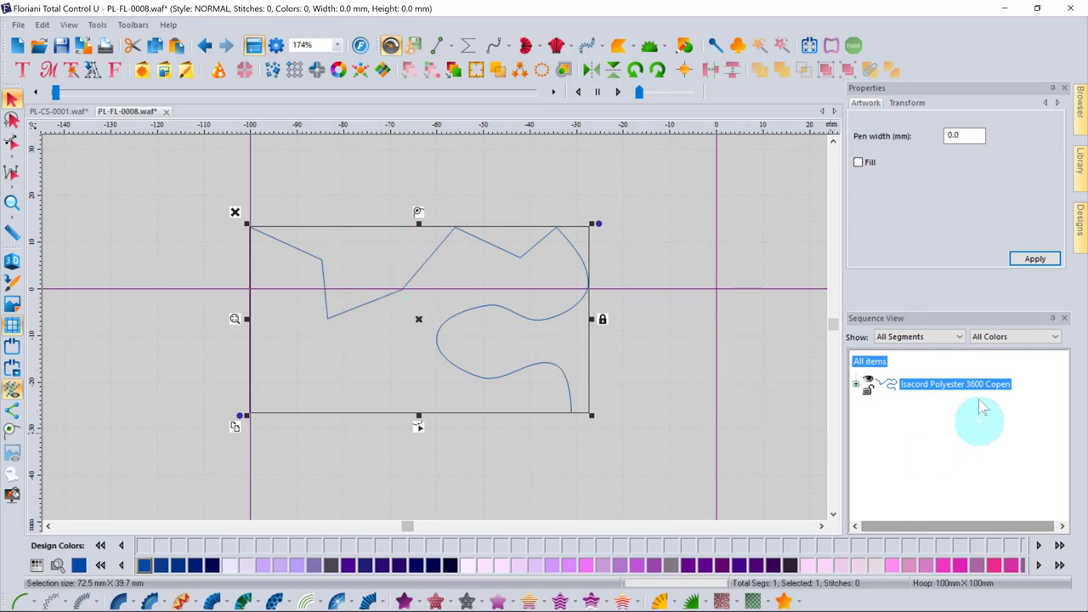
Select the Artwork entry under Isacord Polyester 3600 Copen and check Export Image file types without exporting
{"action": "left_click", "coordinate": [857, 385]}
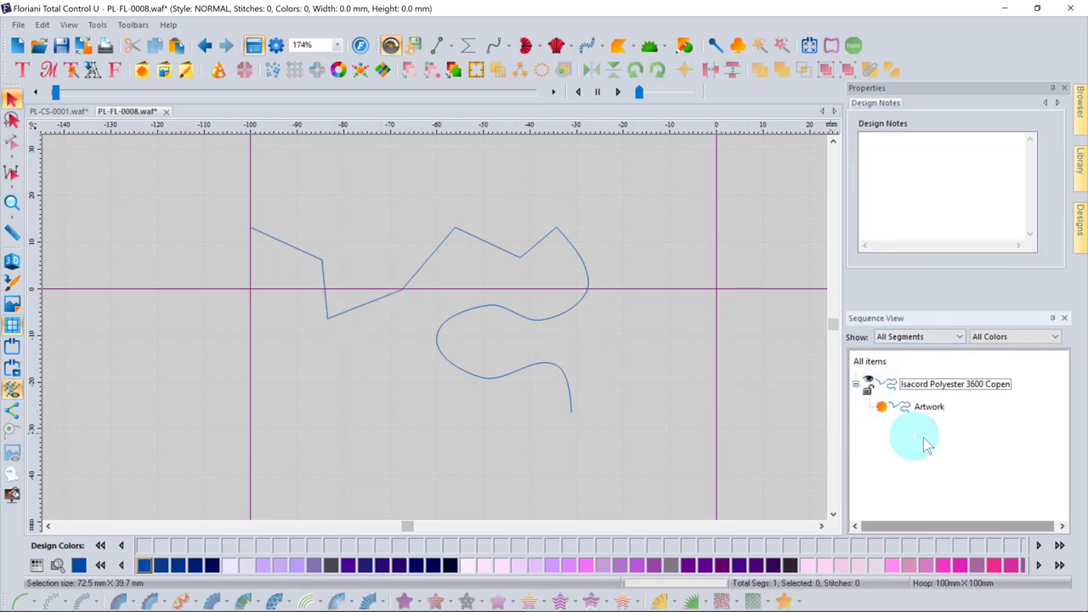
{"action": "left_click", "coordinate": [927, 407]}
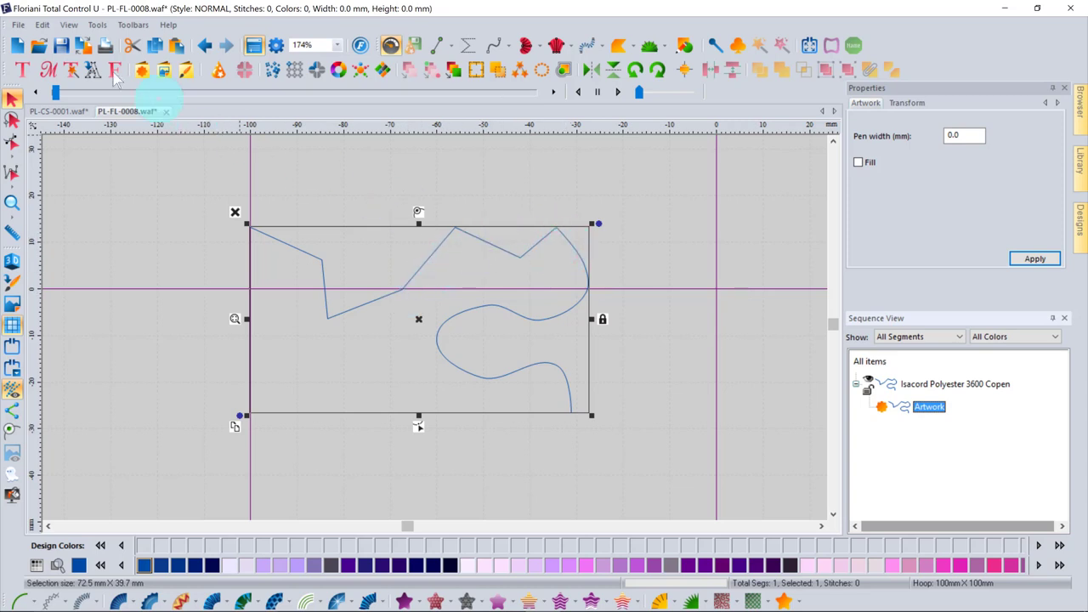
{"action": "left_click", "coordinate": [18, 26]}
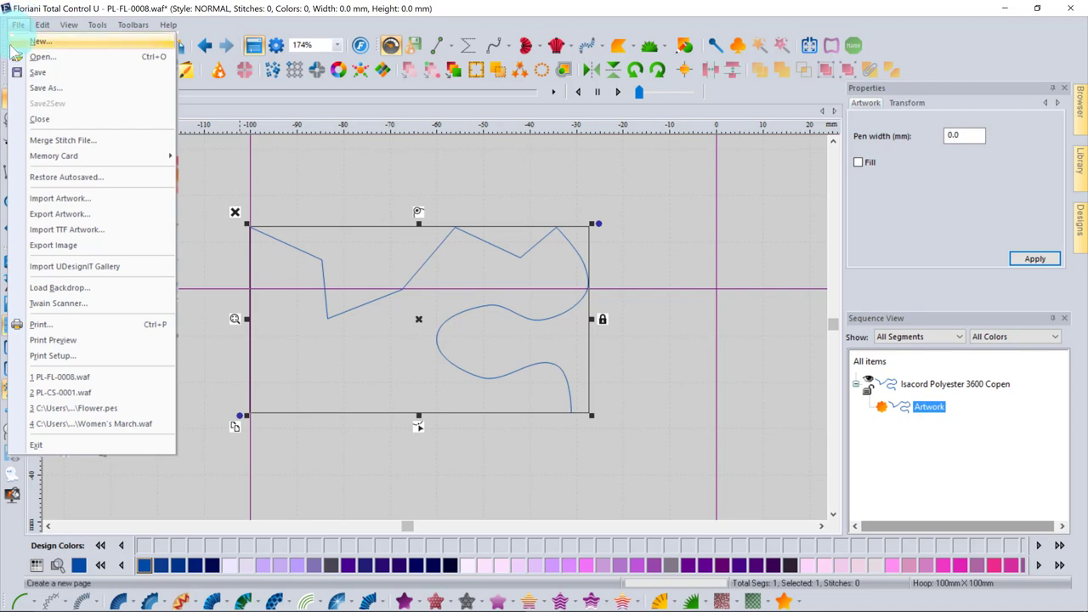
{"action": "left_click", "coordinate": [53, 246]}
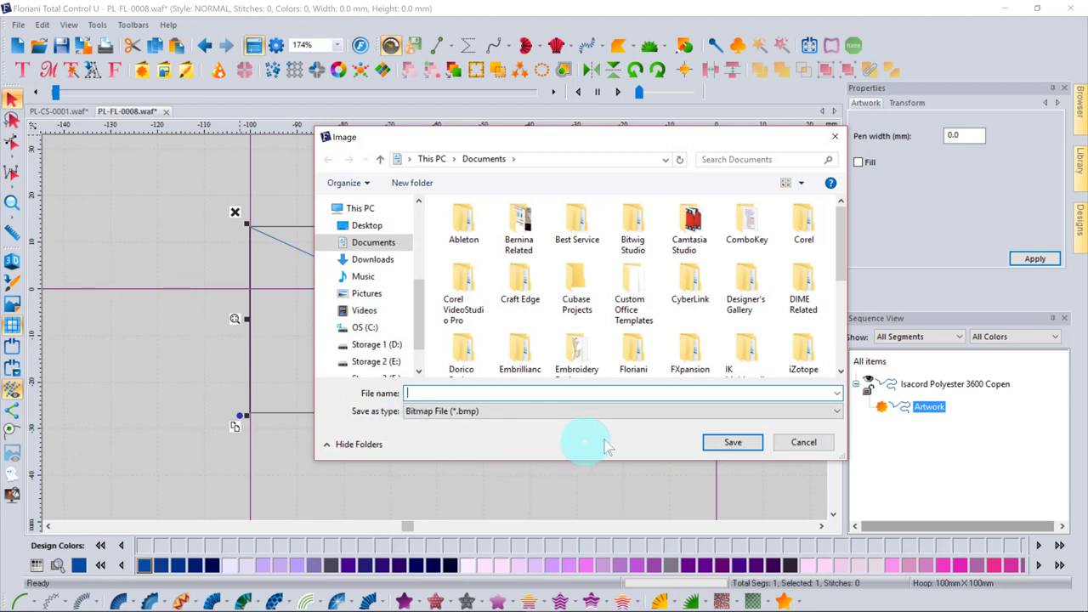
{"action": "left_click", "coordinate": [829, 410]}
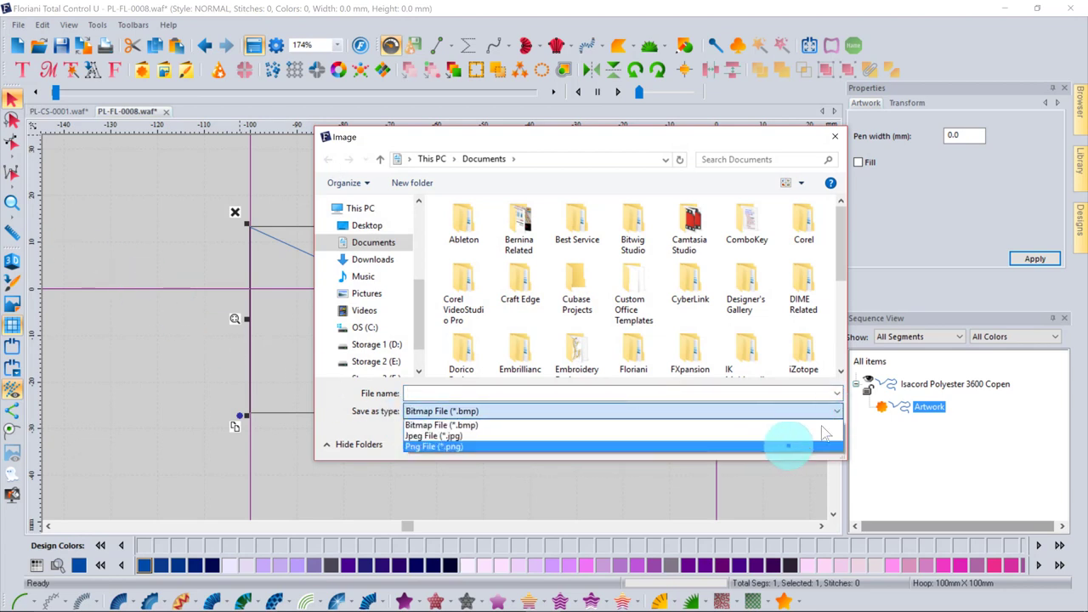
{"action": "left_click", "coordinate": [834, 141]}
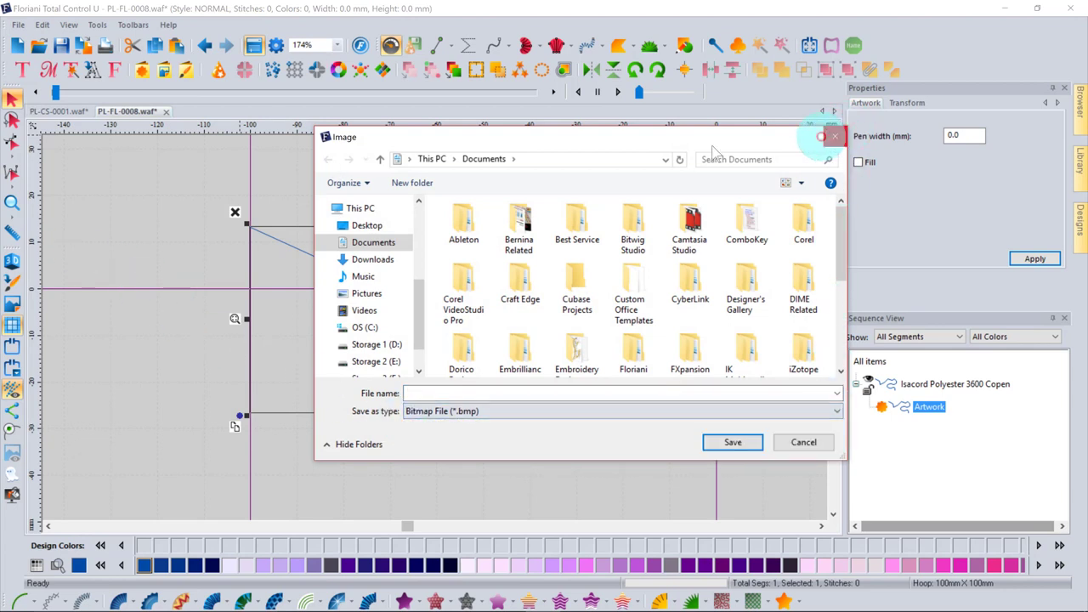
{"action": "left_click", "coordinate": [836, 134]}
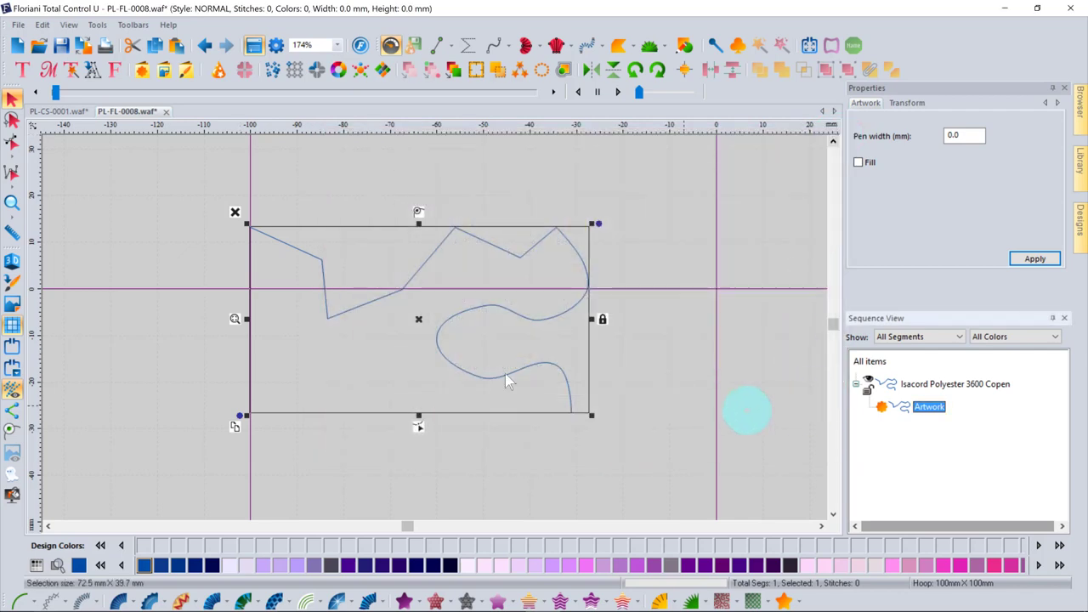
{"action": "left_click", "coordinate": [18, 25]}
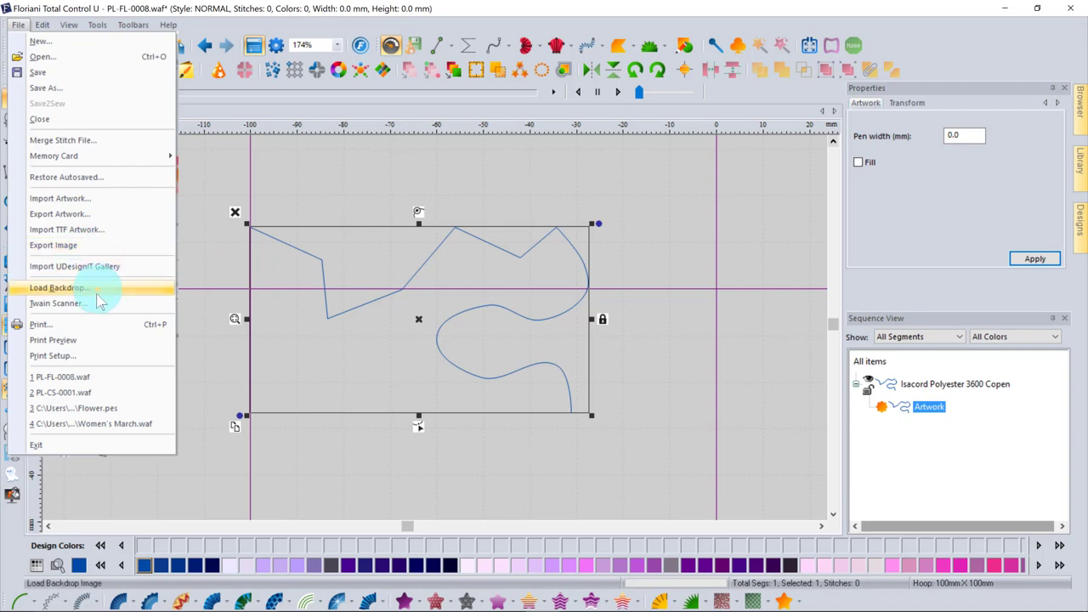
Open Export Artwork's SVG save dialog and cancel without saving
{"action": "left_click", "coordinate": [75, 217]}
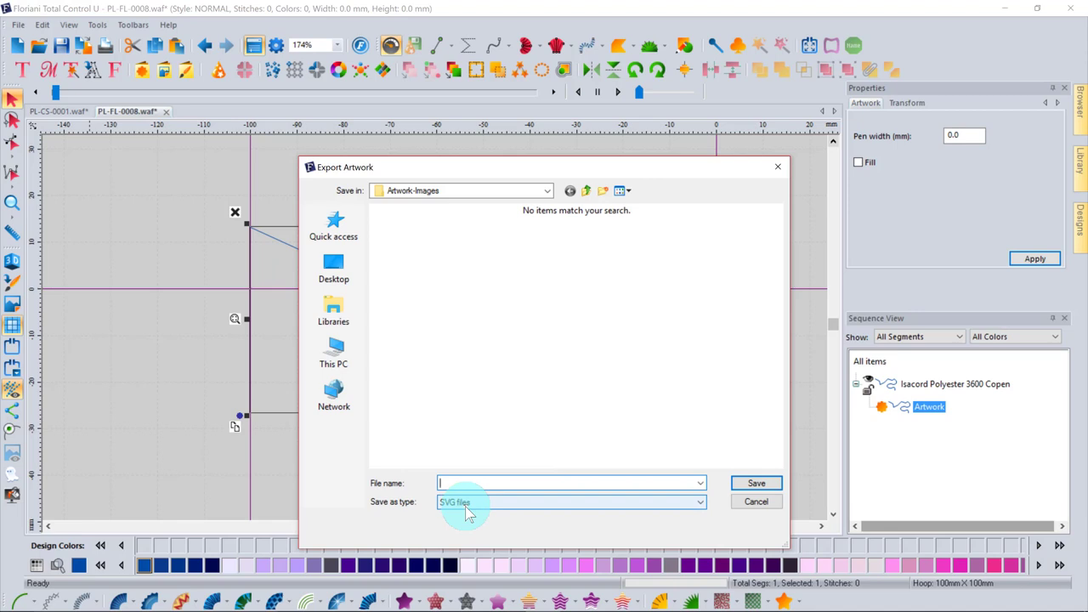
{"action": "left_click", "coordinate": [756, 502]}
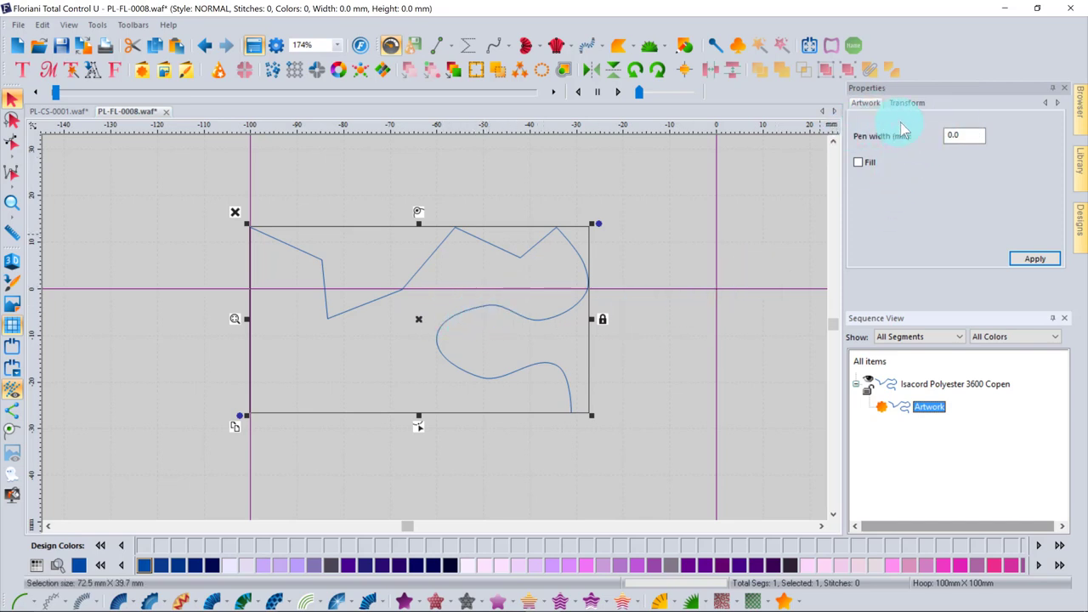
Set the artwork's pen width to 1.0 mm
{"action": "double_click", "coordinate": [960, 134]}
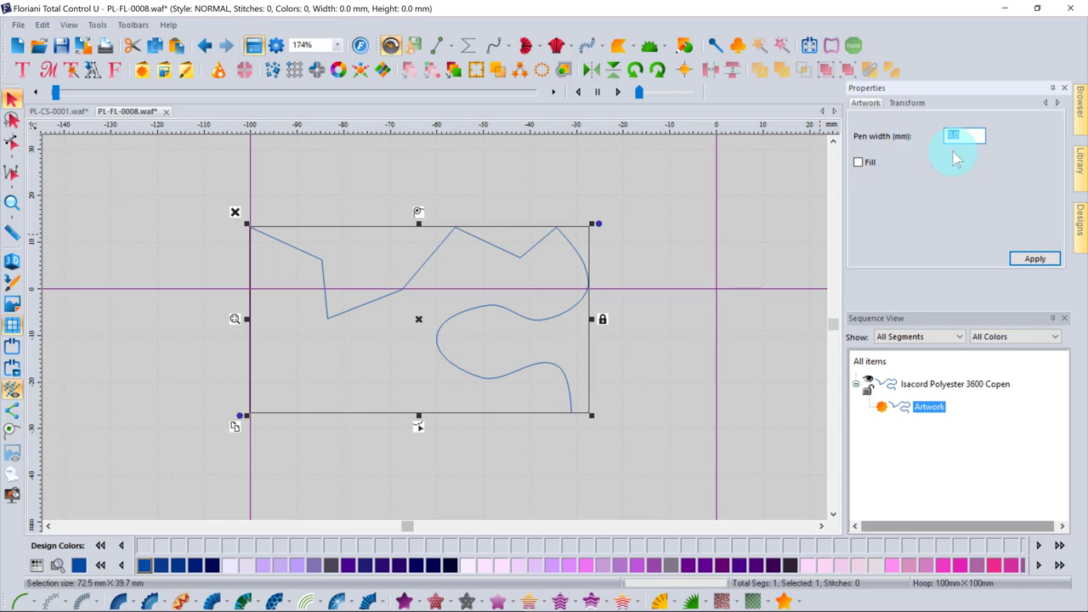
{"action": "type", "text": "1.0"}
{"action": "left_click", "coordinate": [1035, 259]}
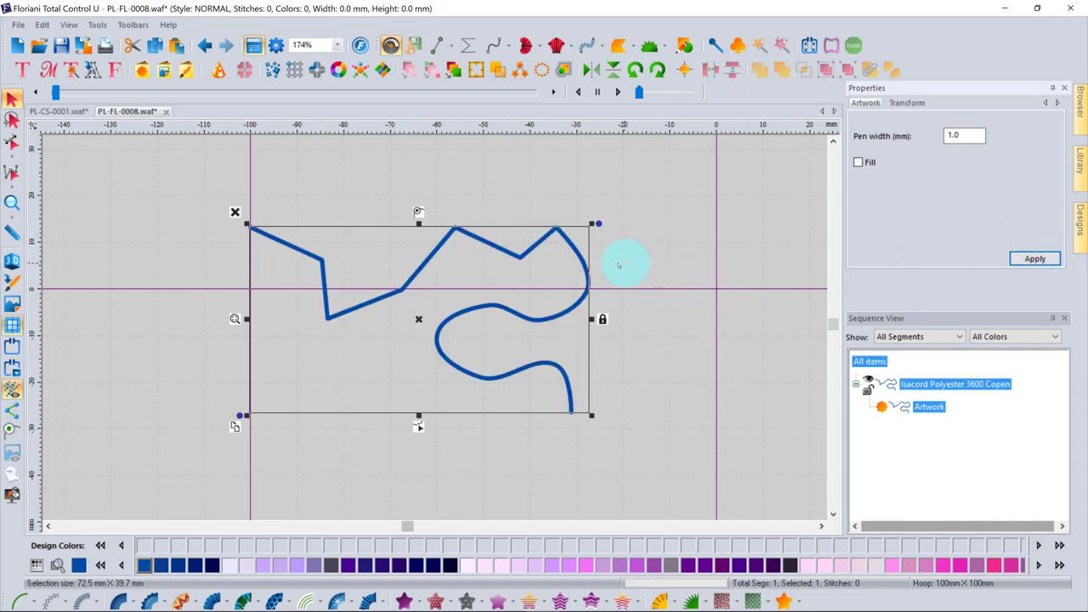
Apply a fill to the artwork, then undo it
{"action": "left_click", "coordinate": [858, 162]}
{"action": "left_click", "coordinate": [1021, 258]}
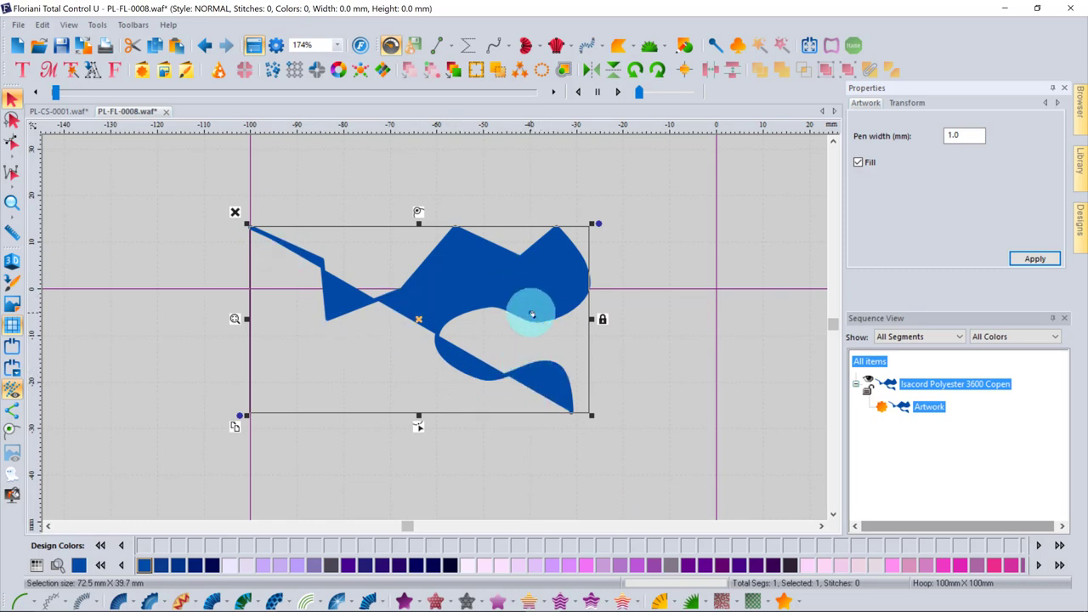
{"action": "left_click", "coordinate": [205, 45]}
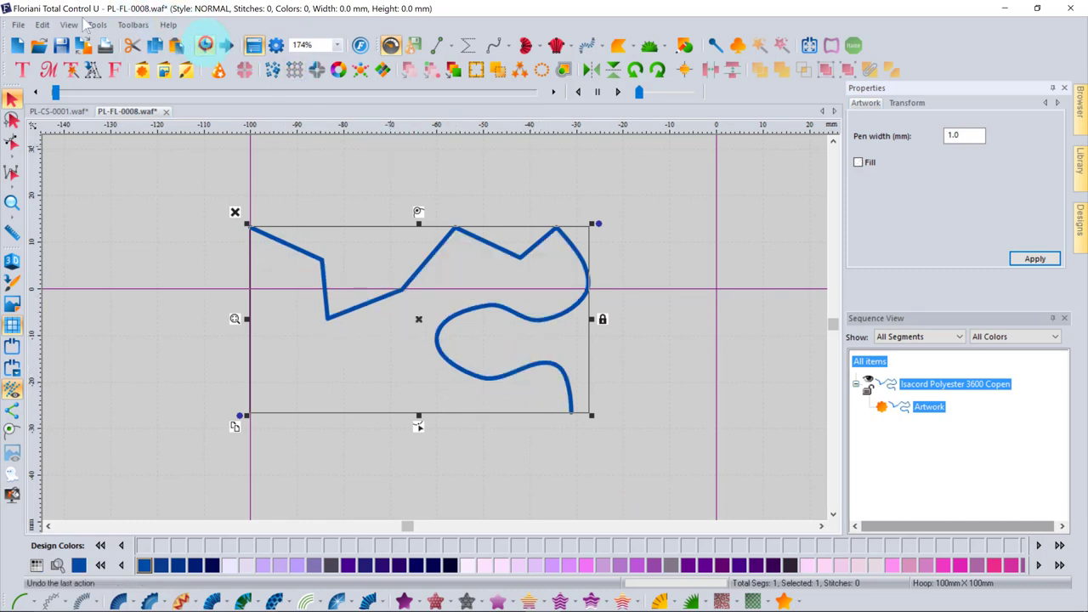
Drag the path's end node to the lower left with Edit Outlines
{"action": "left_click", "coordinate": [11, 146]}
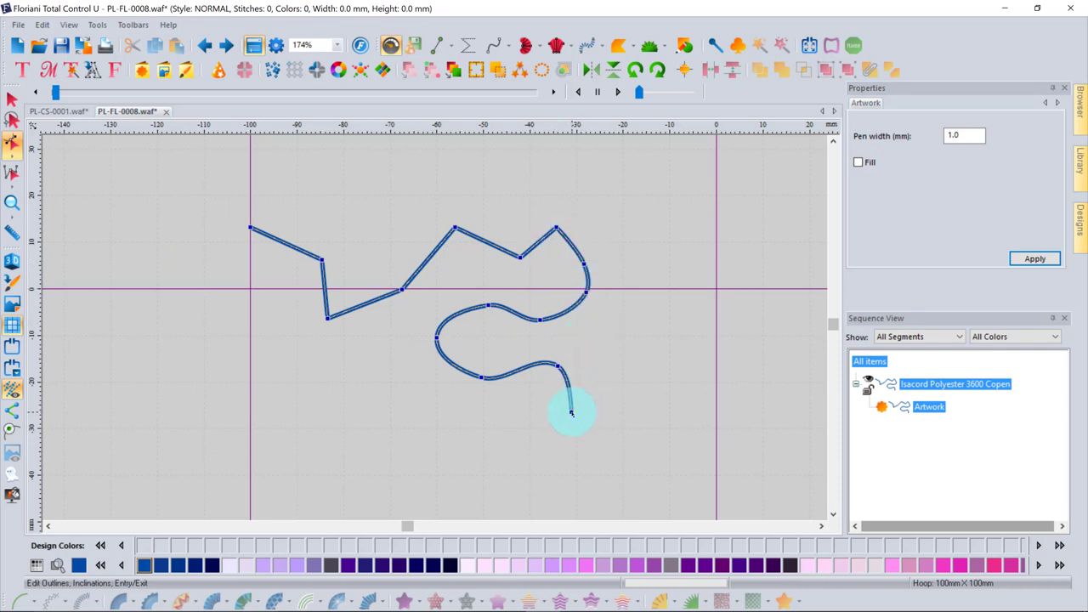
{"action": "left_click_drag", "start_coordinate": [571, 413], "coordinate": [251, 465]}
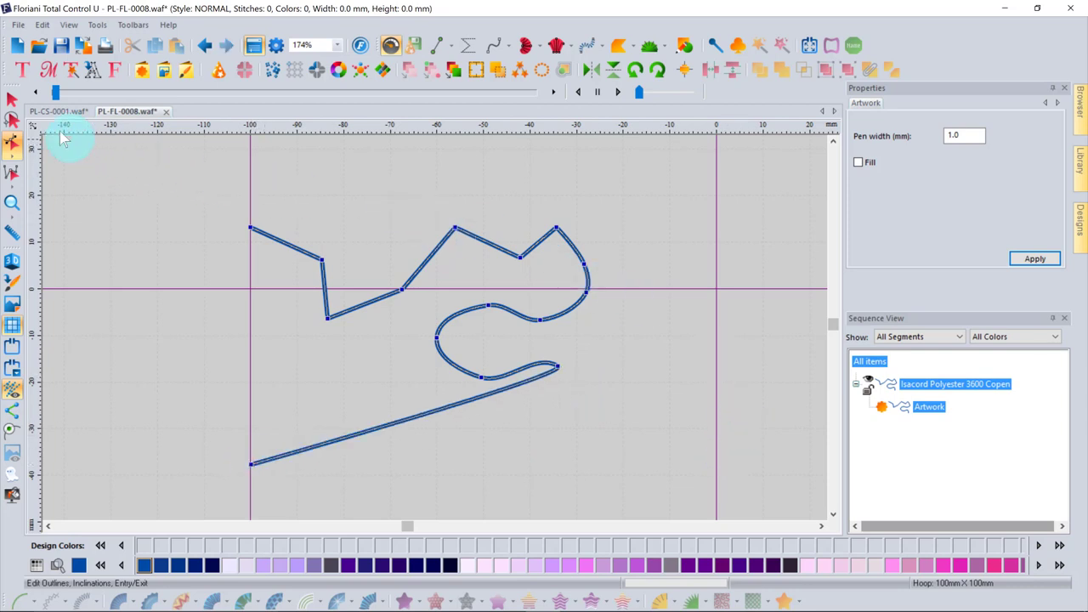
{"action": "left_click", "coordinate": [10, 97]}
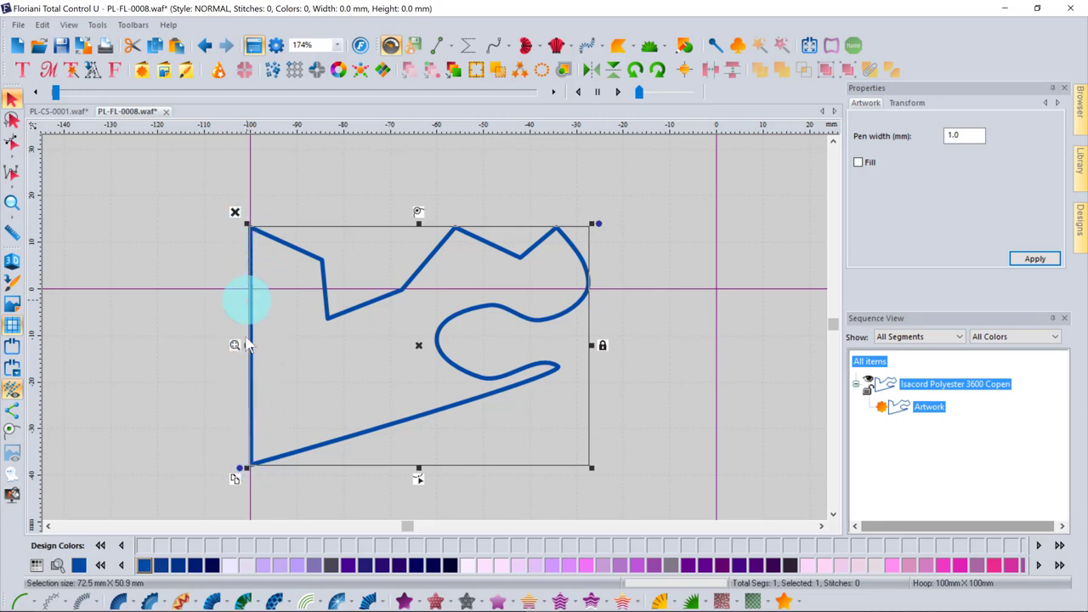
Give the reshaped artwork a solid blue fill, then delete it
{"action": "left_click", "coordinate": [858, 162]}
{"action": "left_click", "coordinate": [1046, 261]}
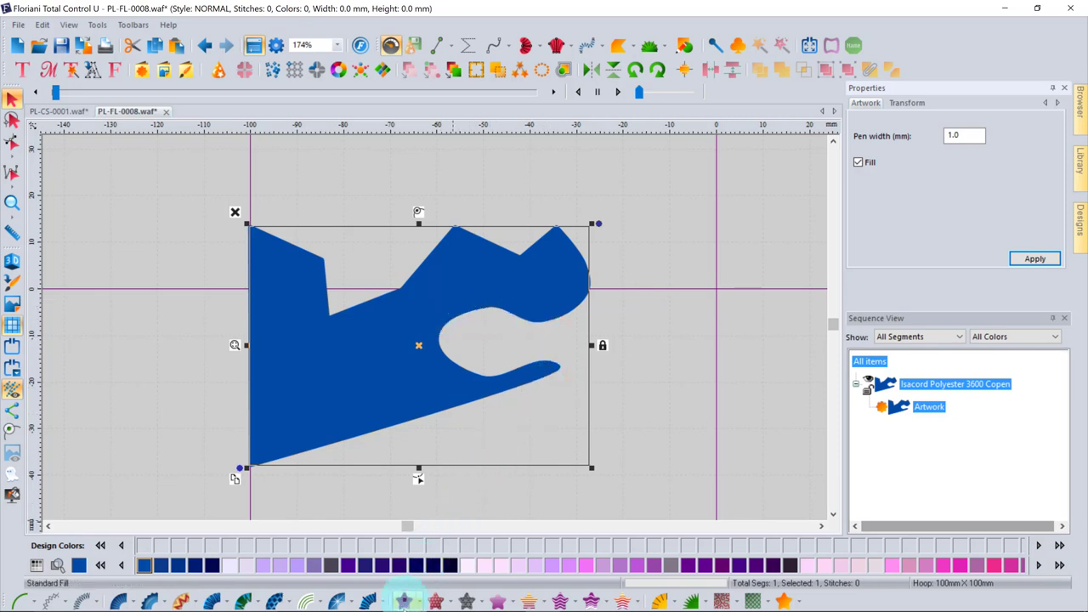
{"action": "mouse_move", "coordinate": [462, 606]}
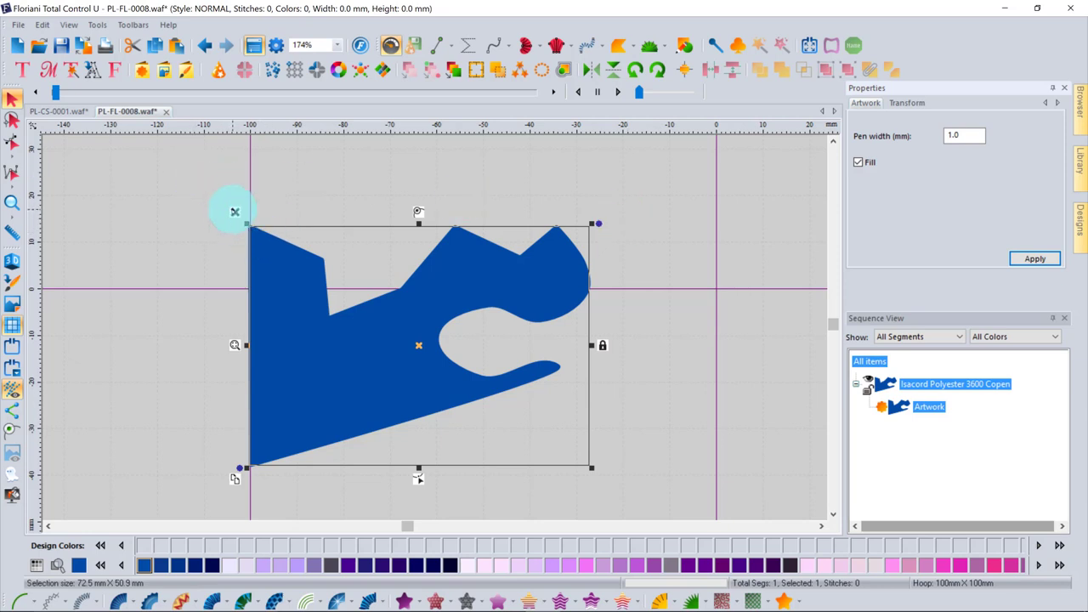
{"action": "left_click", "coordinate": [235, 212]}
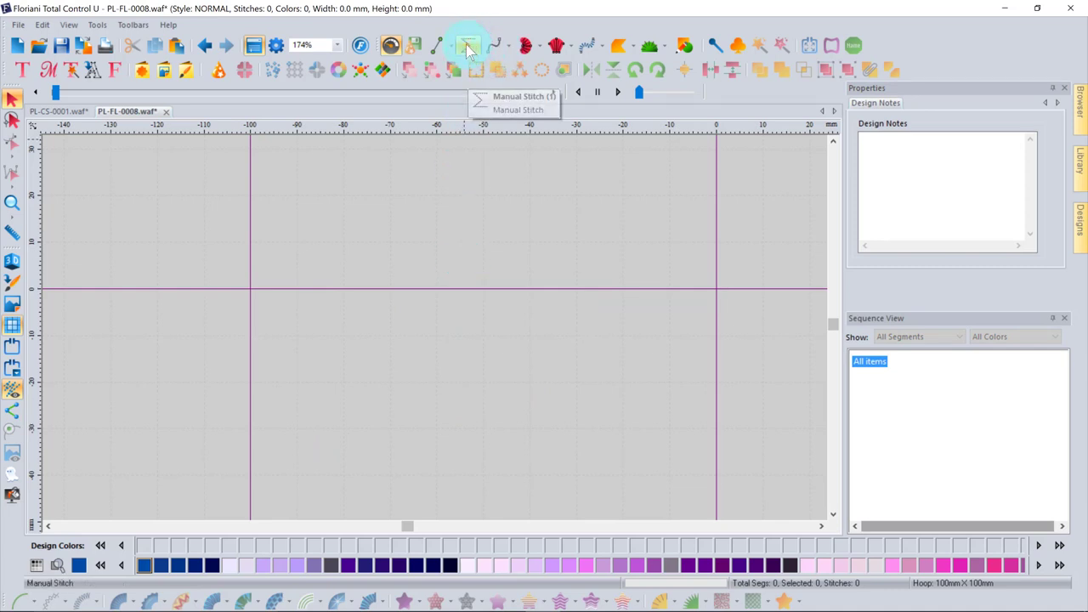
Place manual stitch points that run to the right and then turn downward
{"action": "left_click", "coordinate": [468, 46]}
{"action": "left_click", "coordinate": [413, 254]}
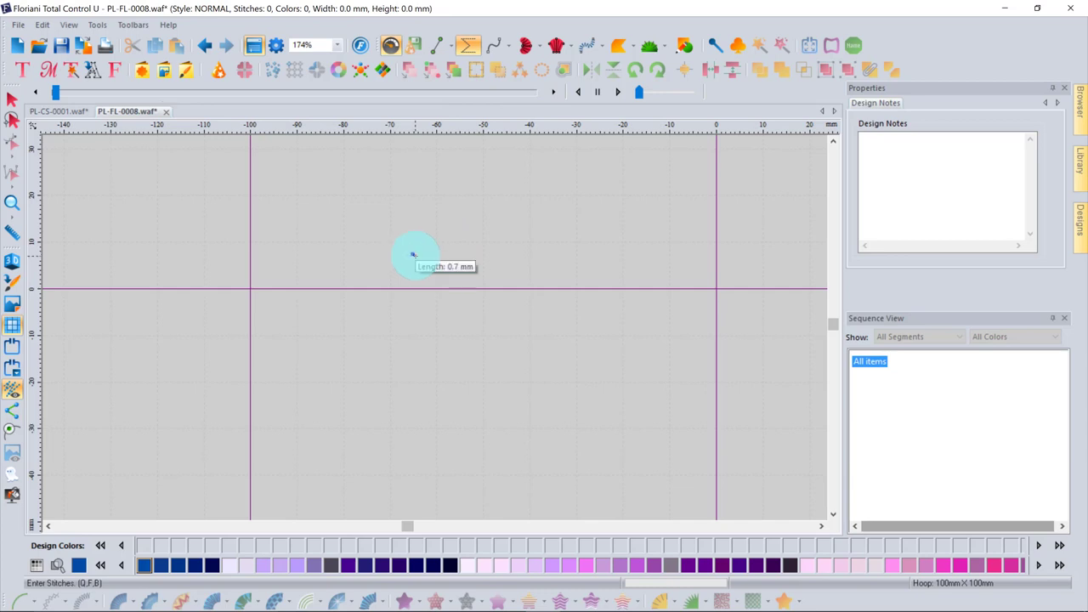
{"action": "left_click", "coordinate": [426, 267]}
{"action": "left_click", "coordinate": [429, 252]}
{"action": "left_click", "coordinate": [451, 233]}
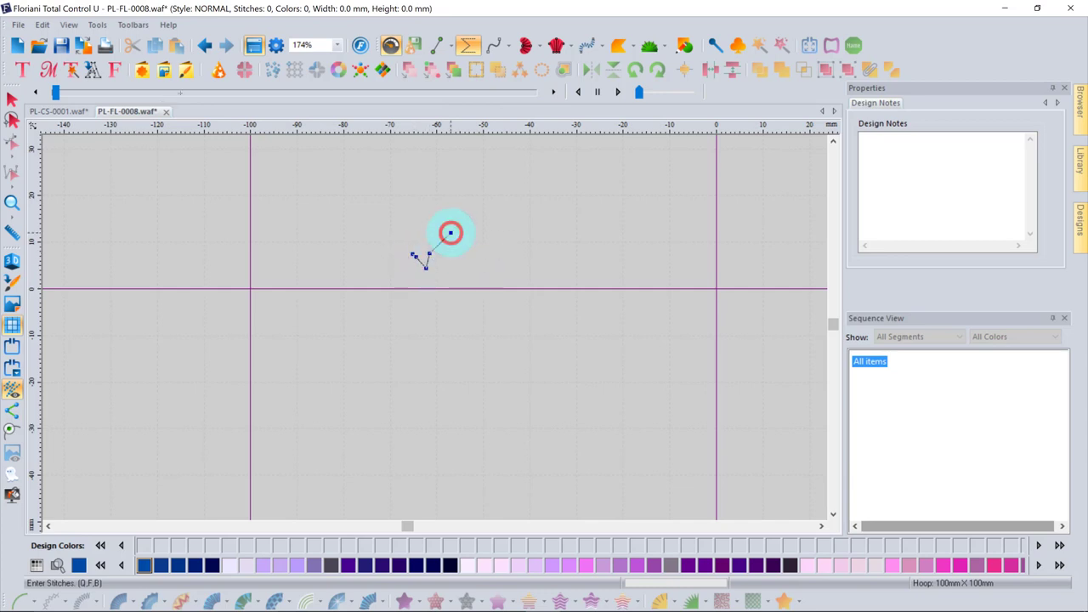
{"action": "left_click", "coordinate": [451, 247]}
{"action": "left_click", "coordinate": [451, 261]}
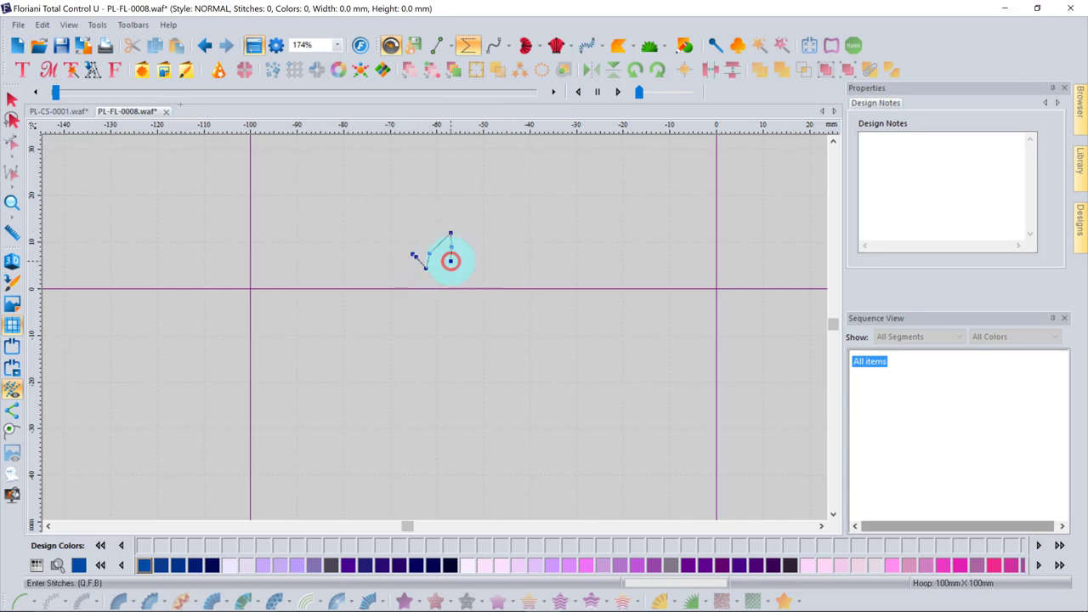
{"action": "left_click", "coordinate": [493, 260]}
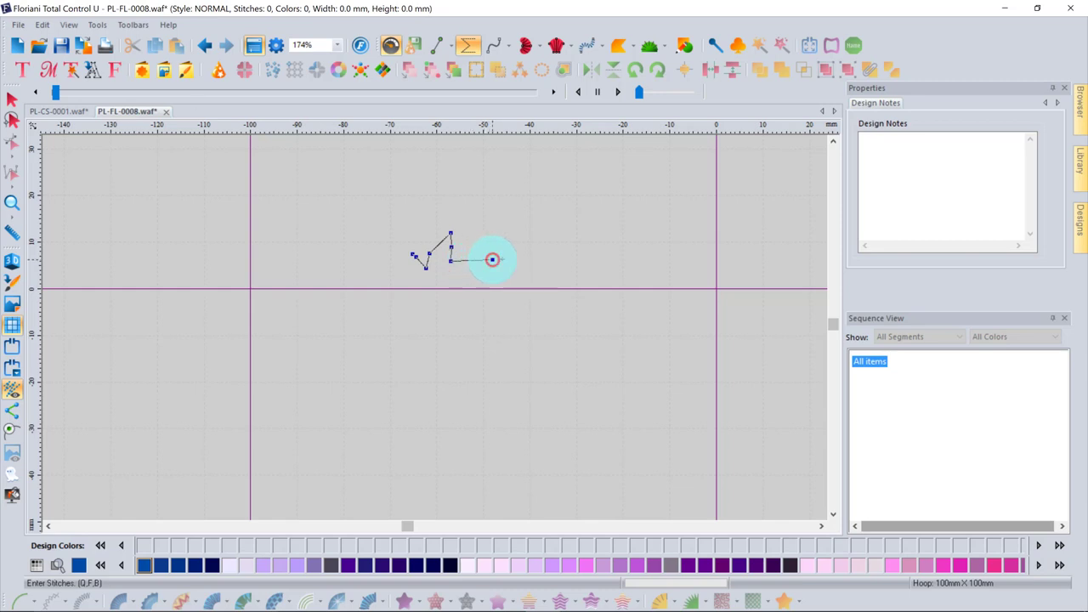
{"action": "left_click", "coordinate": [525, 255]}
{"action": "left_click", "coordinate": [554, 251]}
{"action": "left_click", "coordinate": [586, 246]}
{"action": "left_click", "coordinate": [614, 245]}
{"action": "left_click", "coordinate": [613, 272]}
{"action": "left_click", "coordinate": [581, 293]}
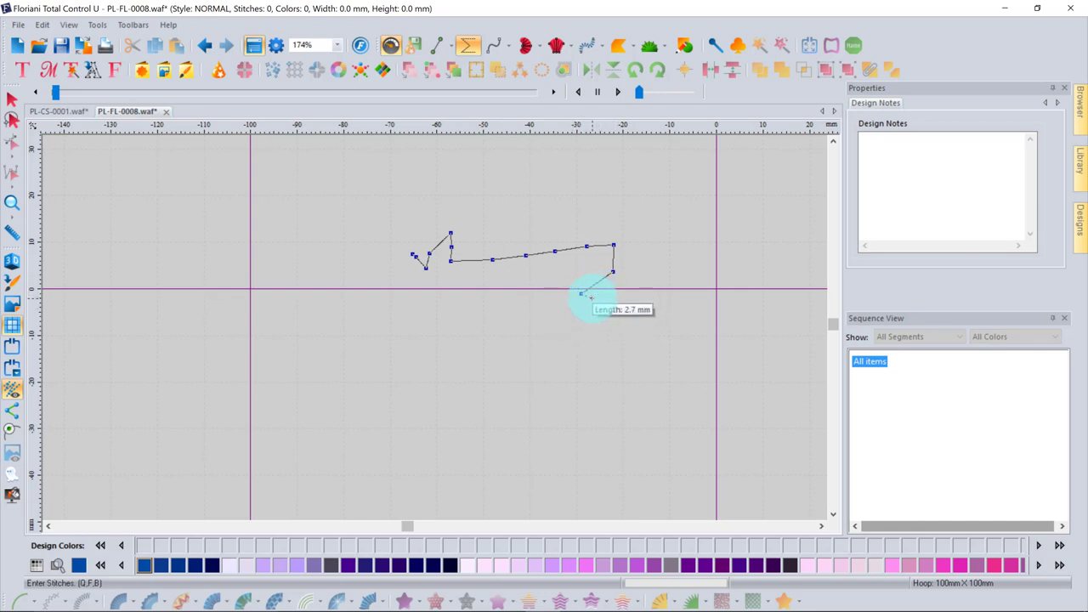
Extend the path up to the right, curl it into a loop and finish as 26 stitches
{"action": "left_click", "coordinate": [592, 296]}
{"action": "left_click", "coordinate": [614, 291]}
{"action": "left_click", "coordinate": [628, 281]}
{"action": "left_click", "coordinate": [632, 278]}
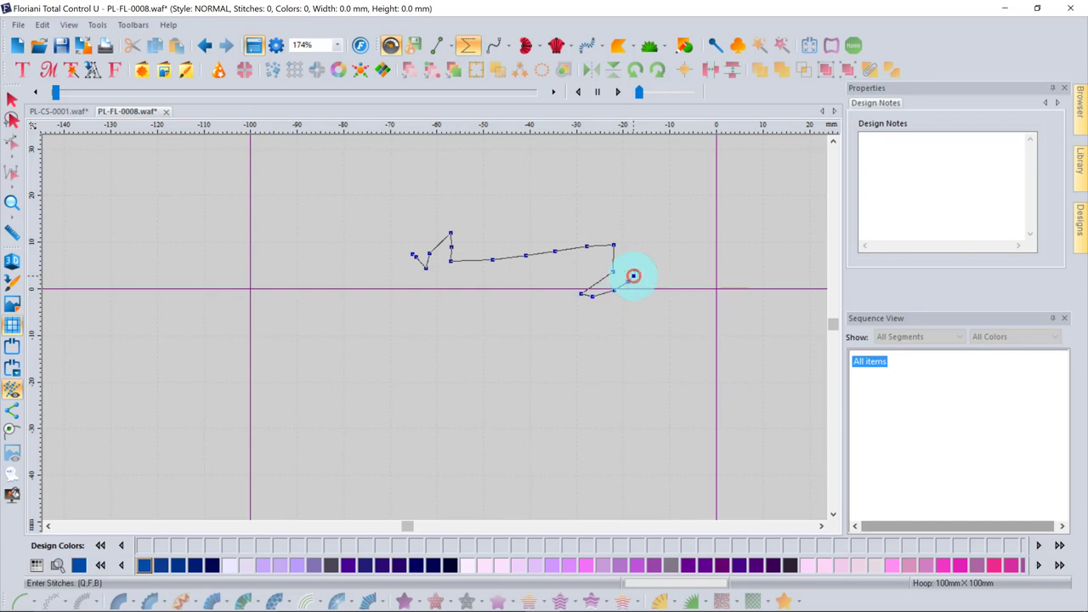
{"action": "left_click", "coordinate": [637, 266]}
{"action": "left_click", "coordinate": [641, 245]}
{"action": "left_click", "coordinate": [644, 238]}
{"action": "left_click", "coordinate": [651, 231]}
{"action": "left_click", "coordinate": [657, 229]}
{"action": "left_click", "coordinate": [666, 234]}
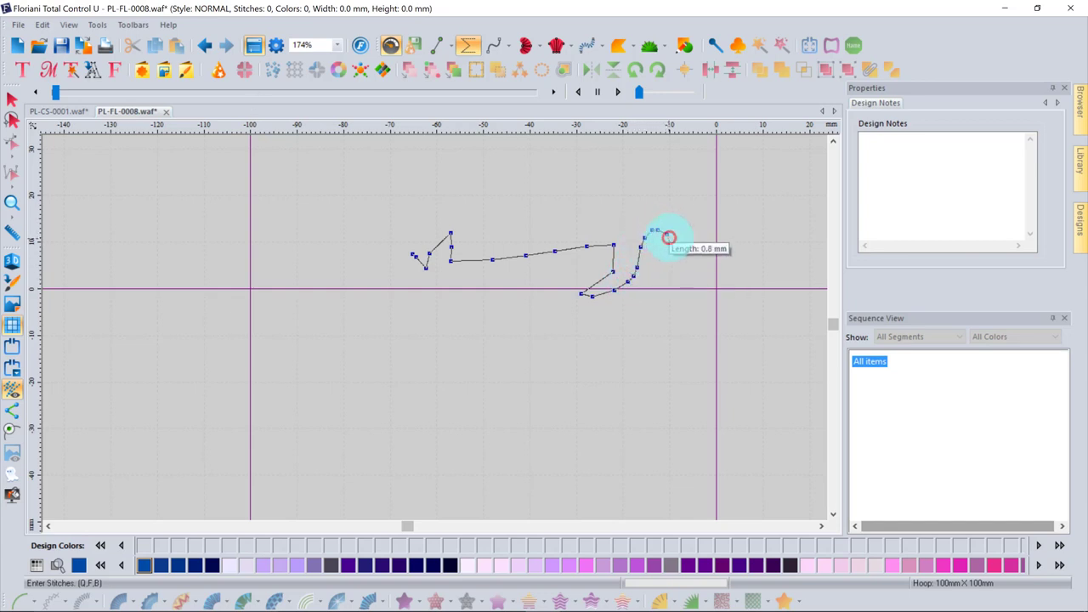
{"action": "left_click", "coordinate": [668, 249]}
{"action": "left_click", "coordinate": [664, 262]}
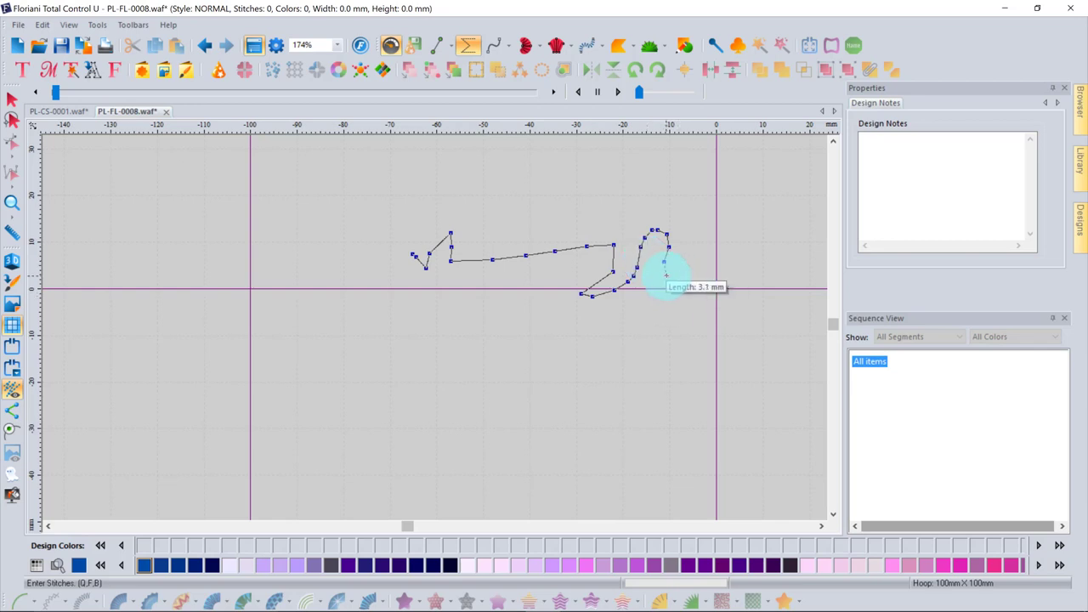
{"action": "key", "text": "Return"}
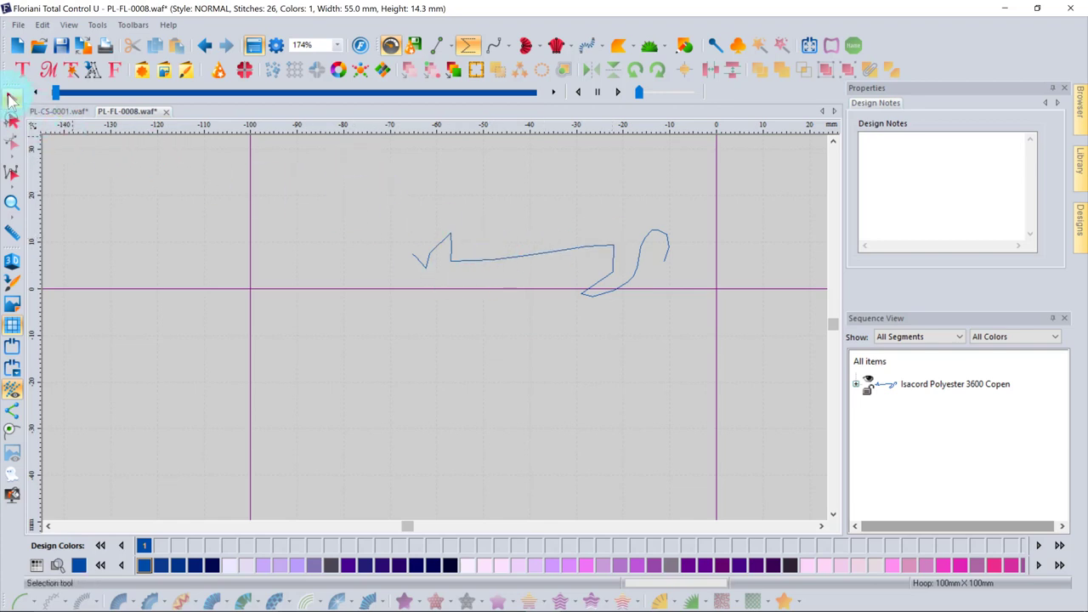
Select the hand-drawn stitch path and delete it
{"action": "left_click", "coordinate": [12, 99]}
{"action": "left_click", "coordinate": [527, 246]}
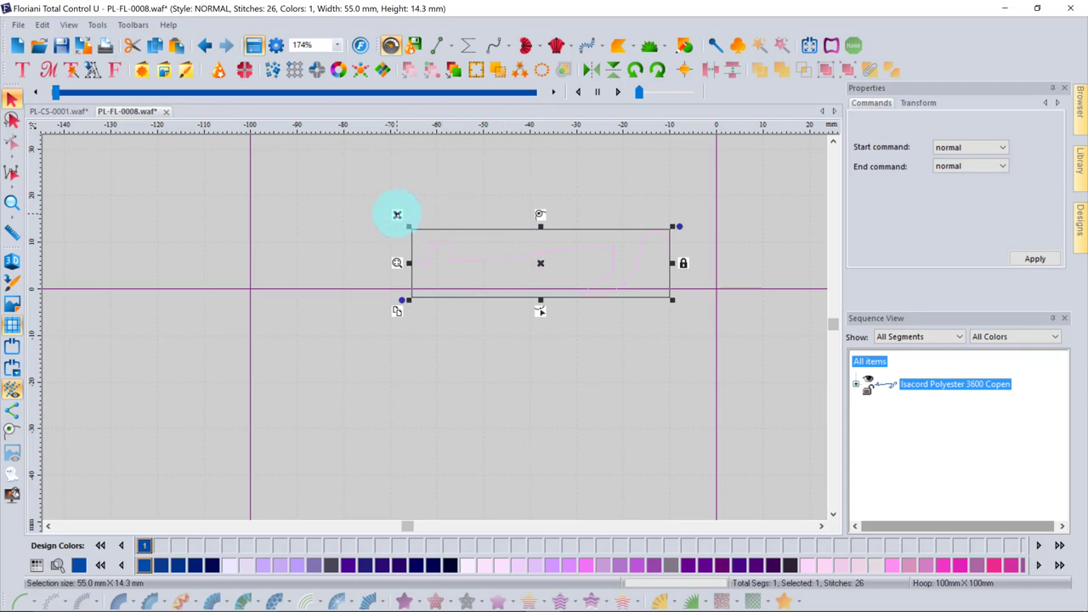
{"action": "key", "text": "Delete"}
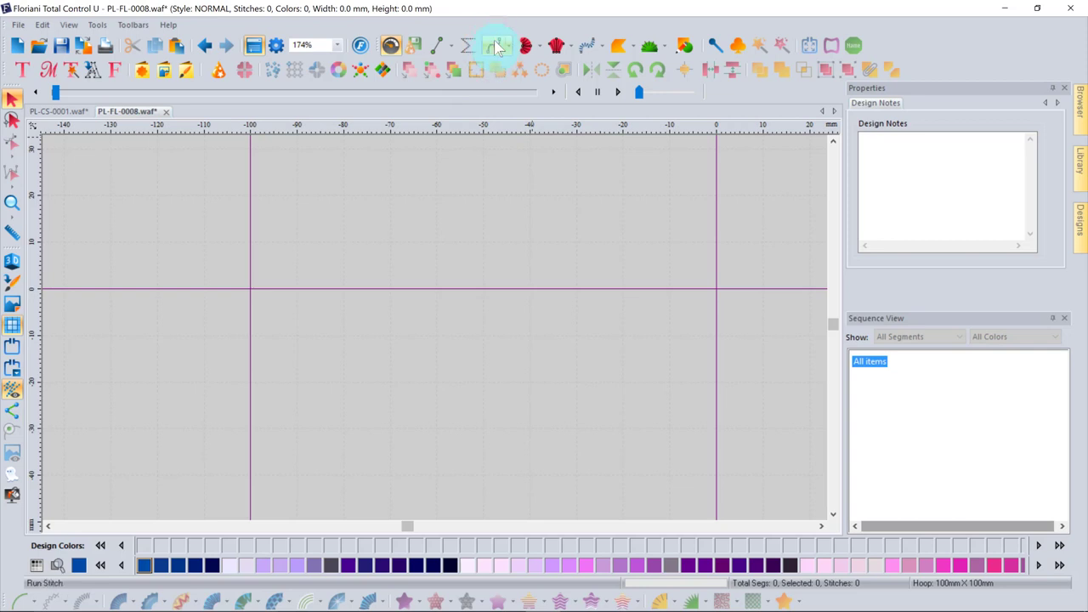
Set the Run Stitch tool to Single run with a 3 mm stitch length
{"action": "left_click", "coordinate": [444, 48]}
{"action": "left_click", "coordinate": [491, 46]}
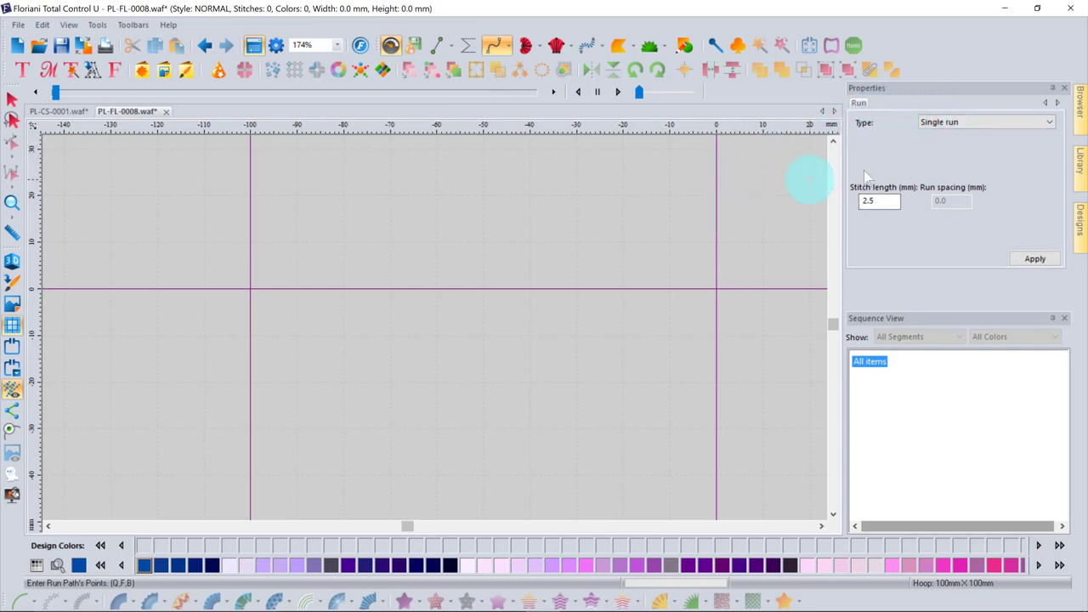
{"action": "left_click", "coordinate": [1046, 123]}
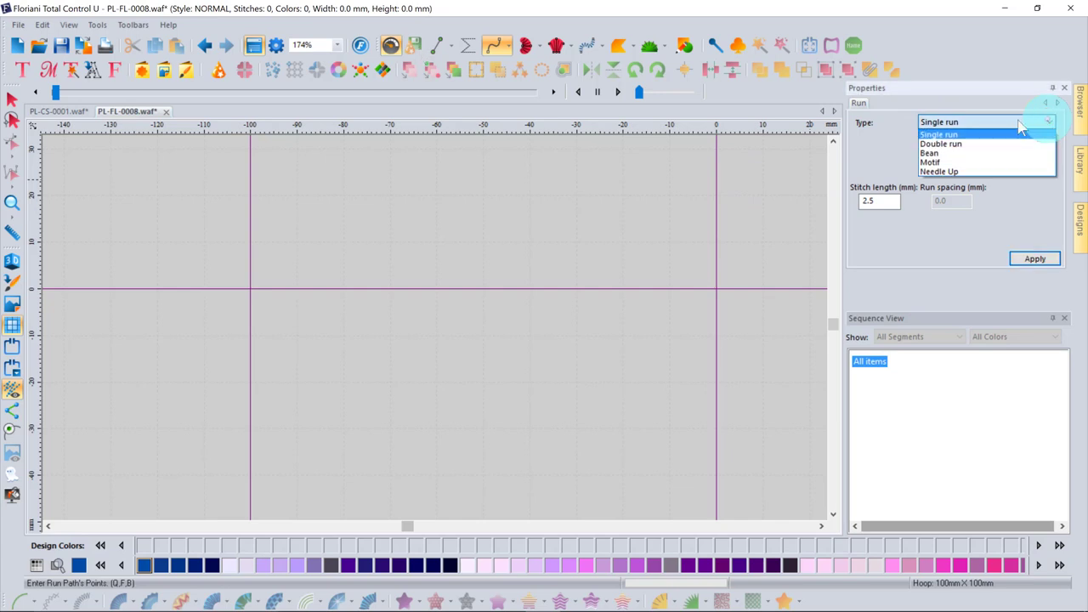
{"action": "left_click", "coordinate": [908, 152]}
{"action": "double_click", "coordinate": [889, 199]}
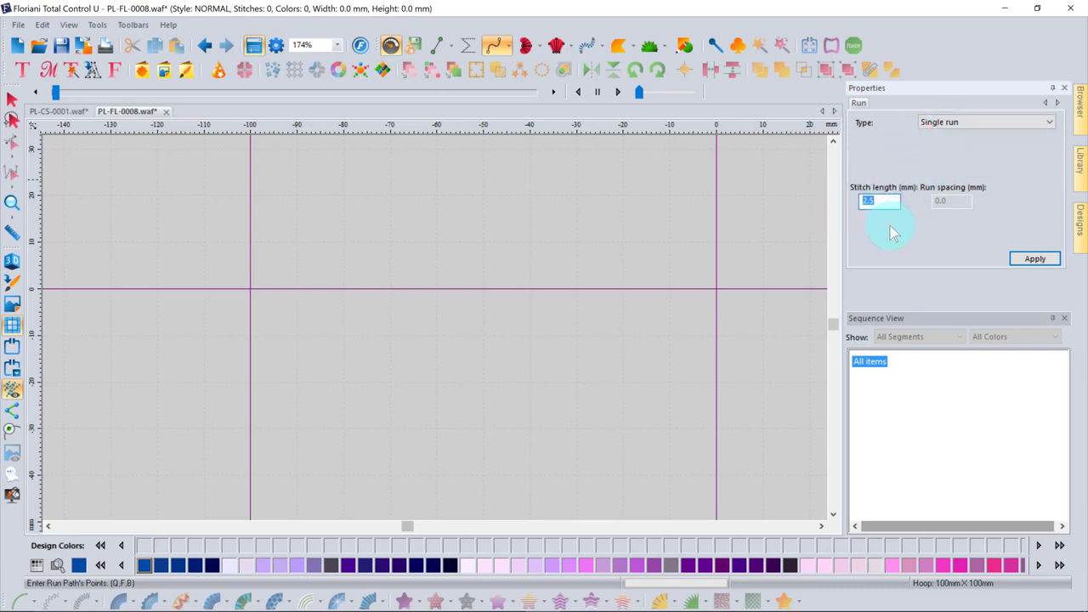
{"action": "type", "text": "3"}
{"action": "left_click", "coordinate": [1035, 258]}
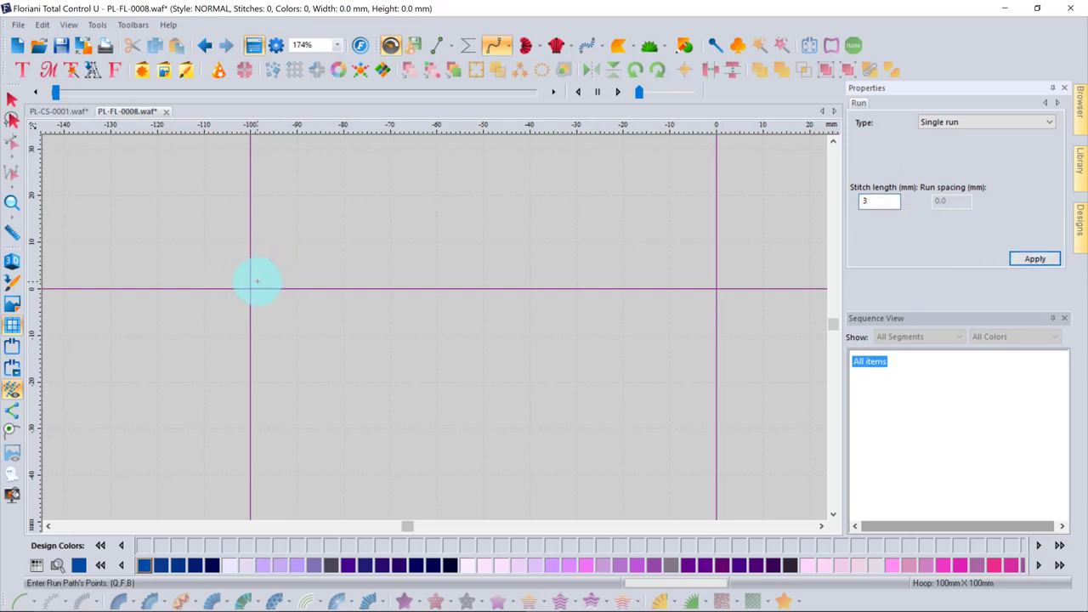
Place the zigzag corner points of the run path across the design
{"action": "left_click", "coordinate": [253, 288]}
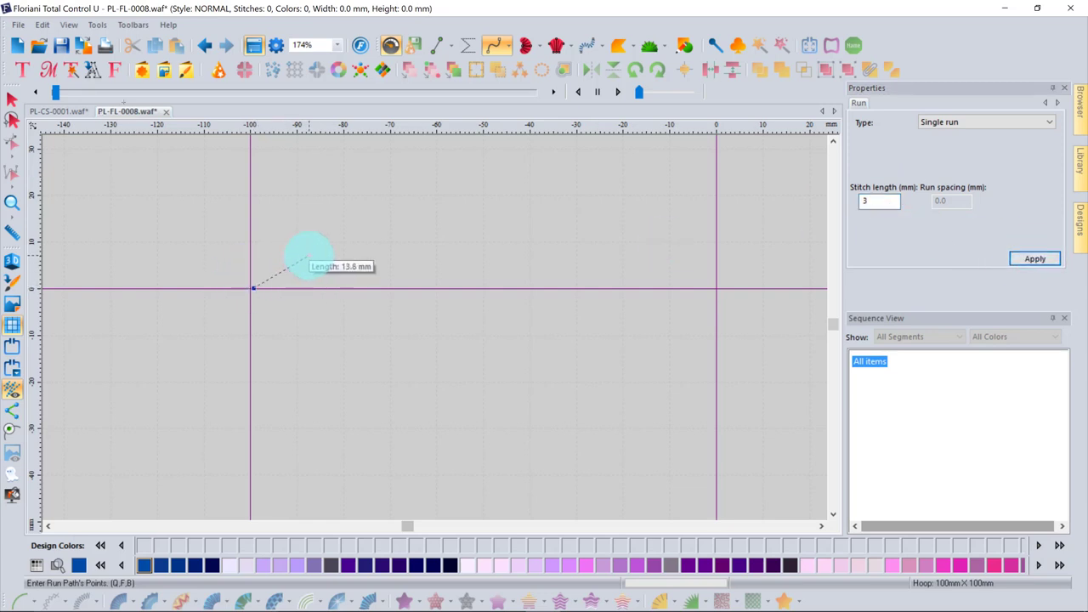
{"action": "left_click", "coordinate": [308, 256]}
{"action": "left_click", "coordinate": [344, 289]}
{"action": "left_click", "coordinate": [400, 249]}
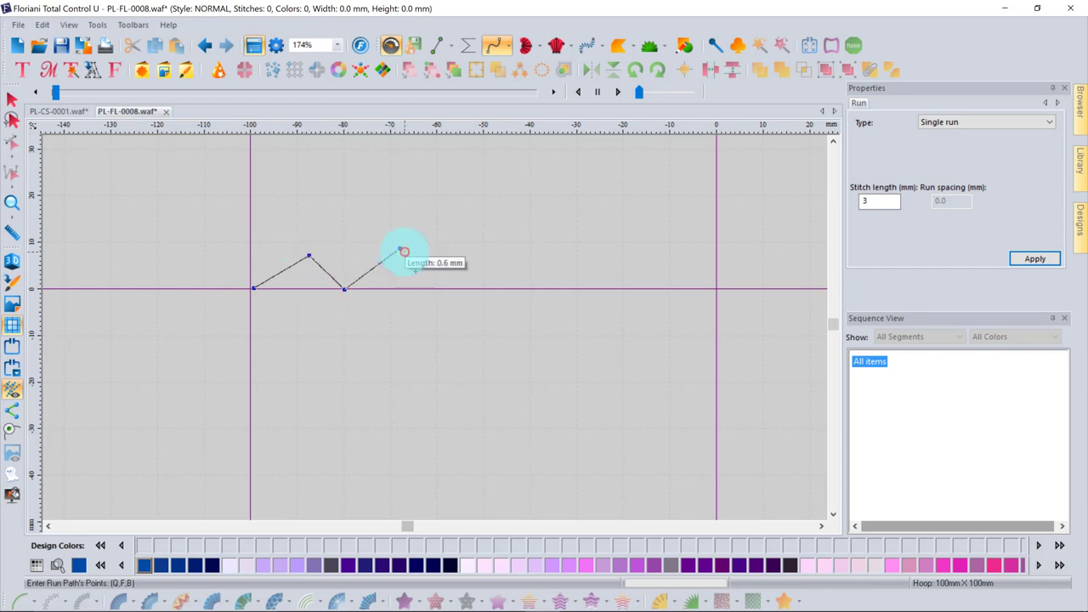
{"action": "left_click", "coordinate": [450, 291]}
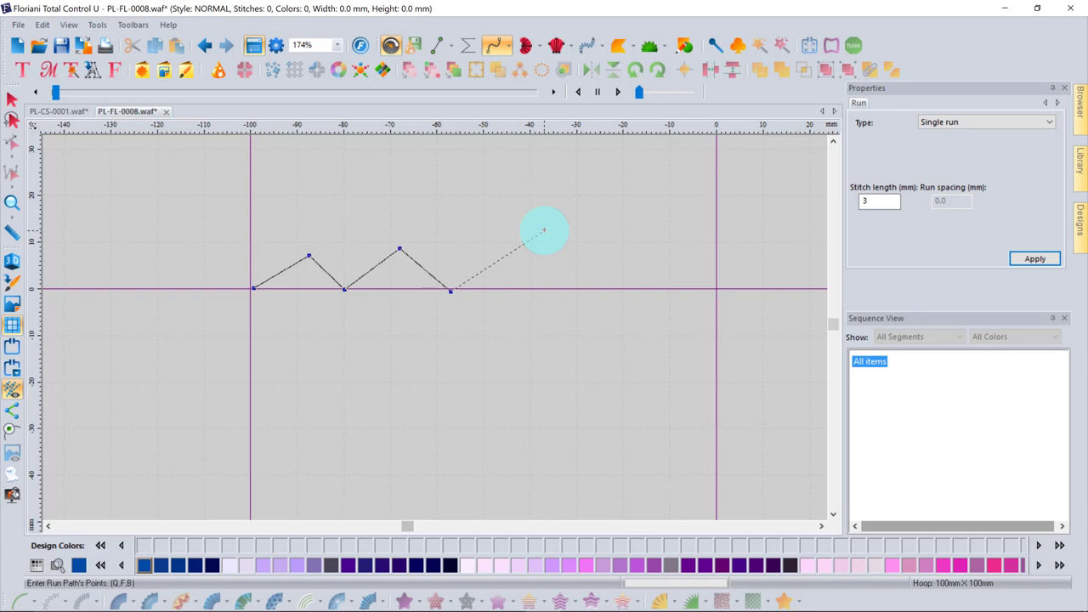
{"action": "double_click", "coordinate": [866, 202]}
{"action": "type", "text": "3"}
{"action": "left_click", "coordinate": [539, 219]}
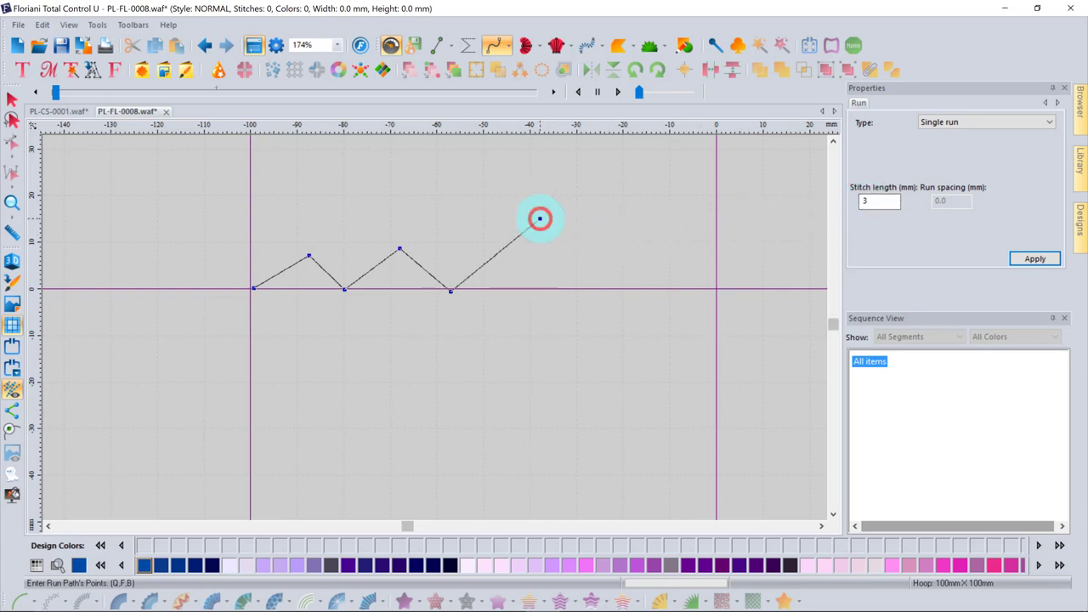
{"action": "left_click", "coordinate": [630, 302]}
{"action": "left_click", "coordinate": [679, 231]}
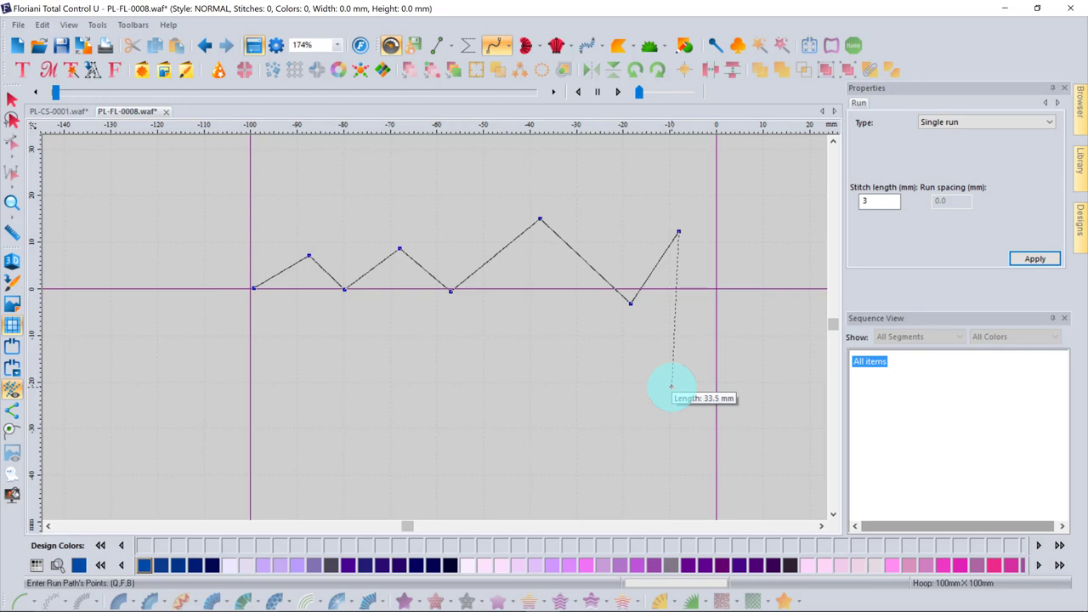
Swing the path down into a curve with three curve points and finish it at 88 stitches
{"action": "right_click", "coordinate": [673, 391]}
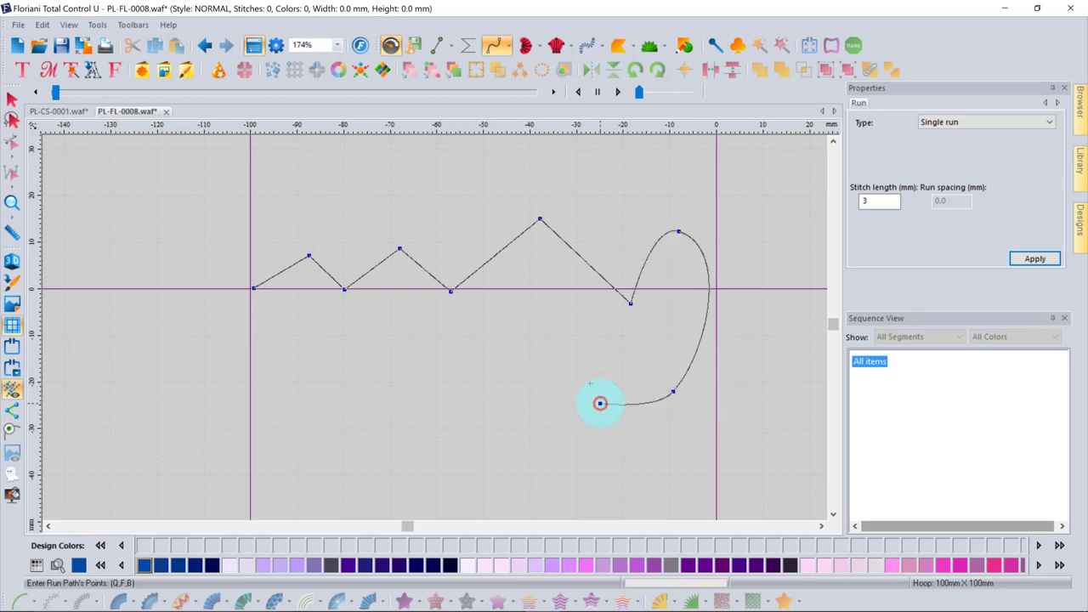
{"action": "right_click", "coordinate": [572, 350]}
{"action": "right_click", "coordinate": [502, 404]}
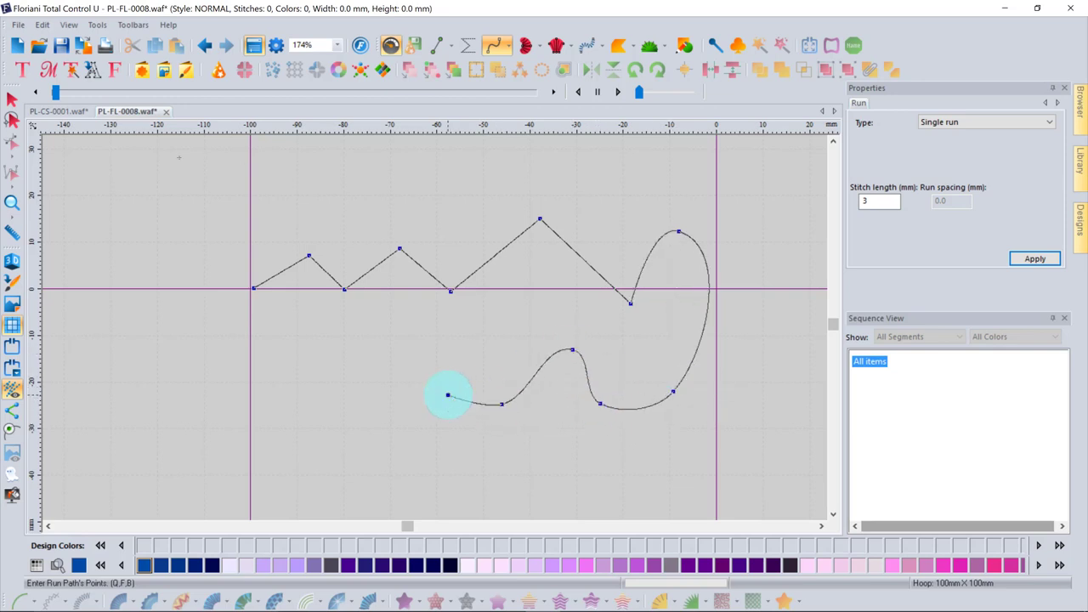
{"action": "key", "text": "Return"}
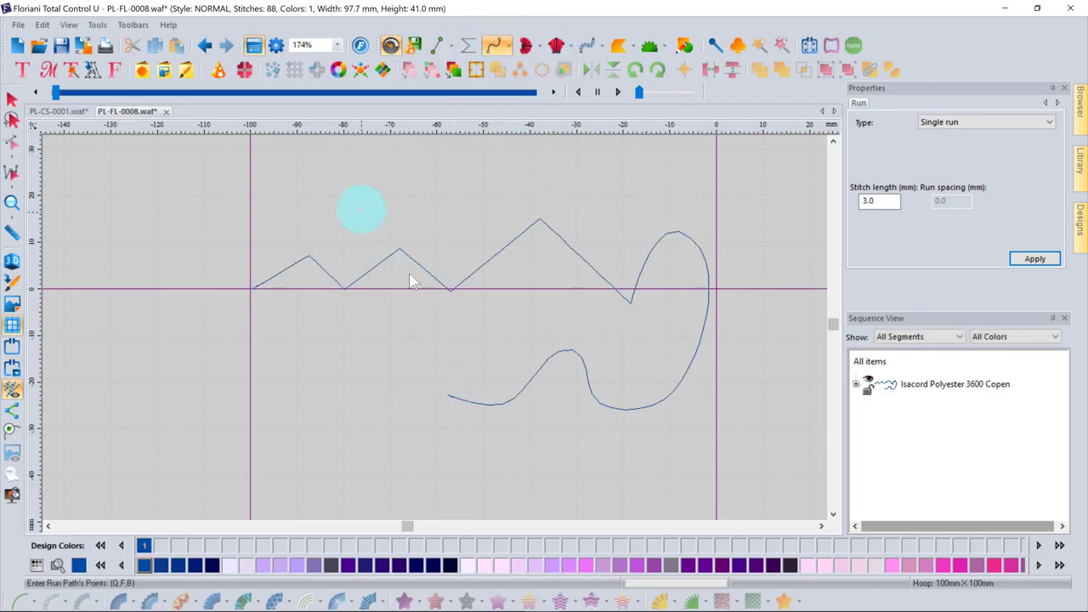
{"action": "left_click", "coordinate": [12, 100]}
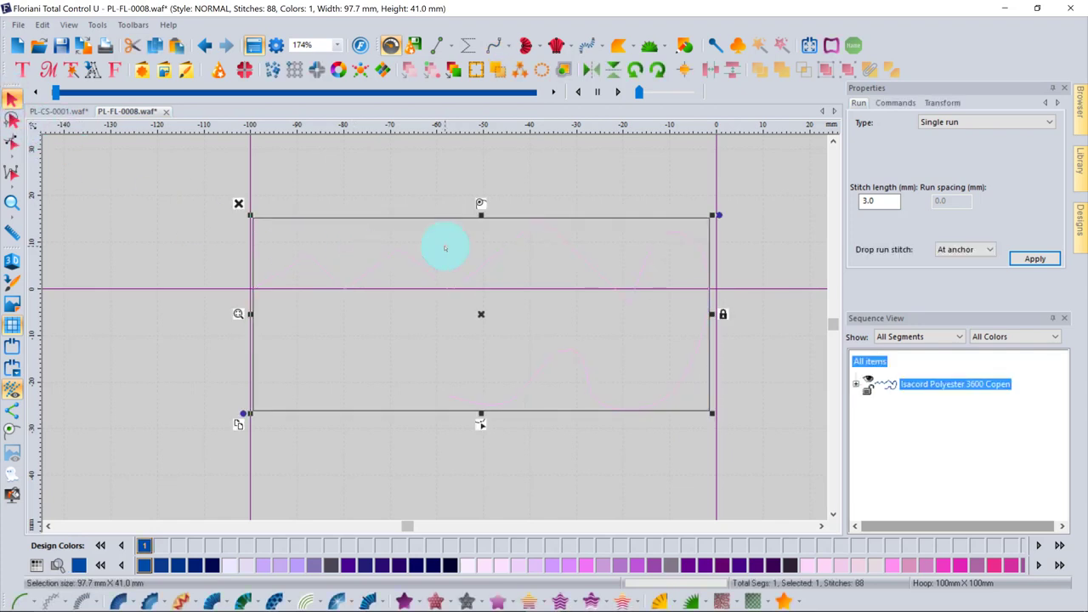
Delete the run path, leaving 0 stitches, and pick the Satin Path tool
{"action": "key", "text": "Delete"}
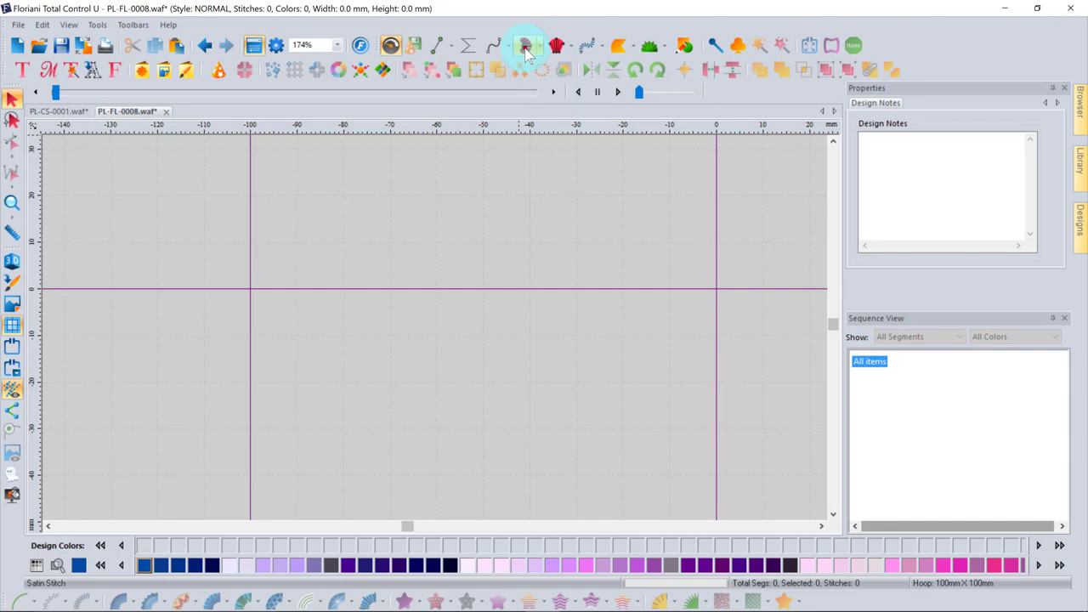
{"action": "left_click", "coordinate": [527, 48]}
{"action": "left_click", "coordinate": [525, 48]}
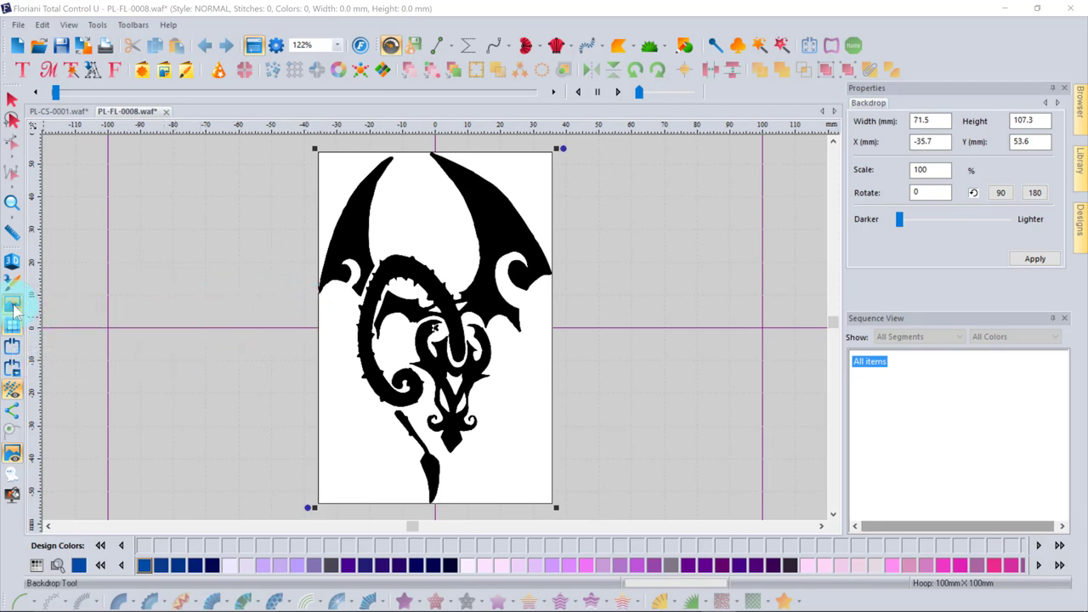
{"action": "left_click", "coordinate": [17, 45]}
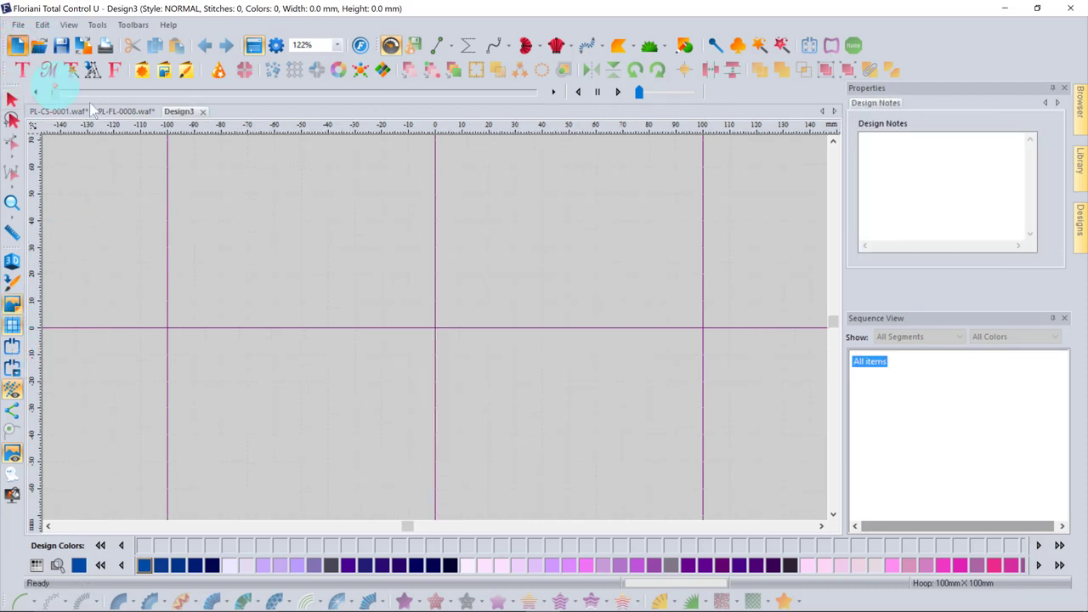
{"action": "left_click", "coordinate": [15, 311]}
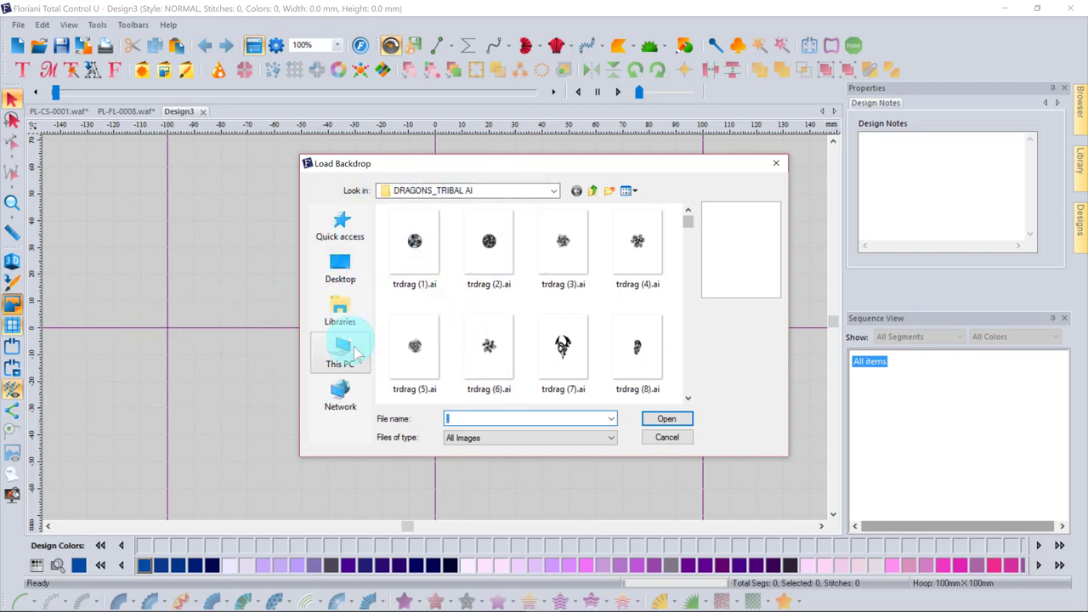
{"action": "left_click", "coordinate": [610, 437]}
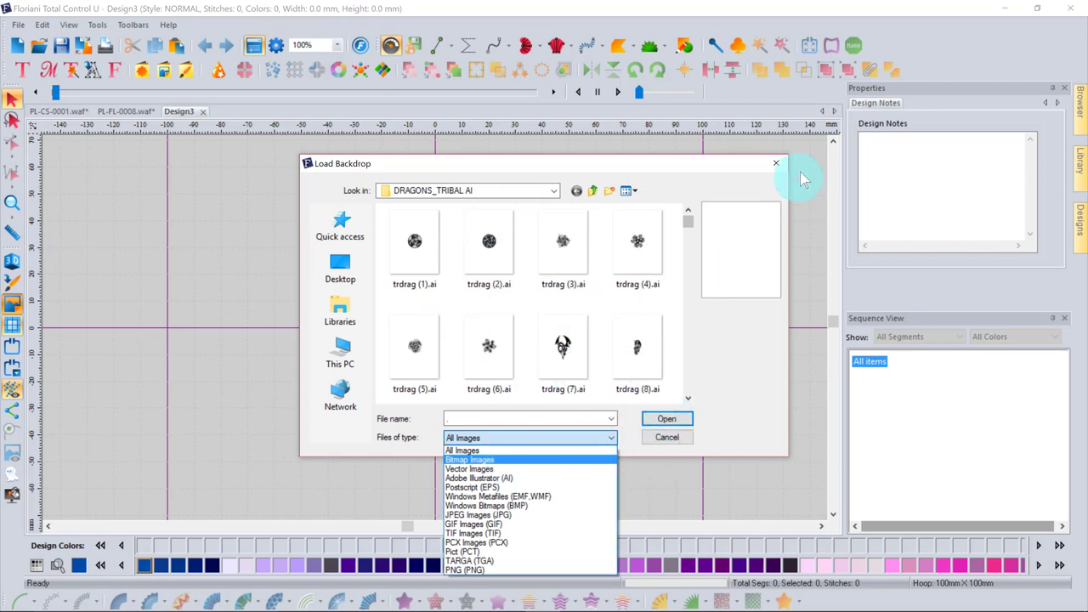
{"action": "left_click", "coordinate": [772, 171]}
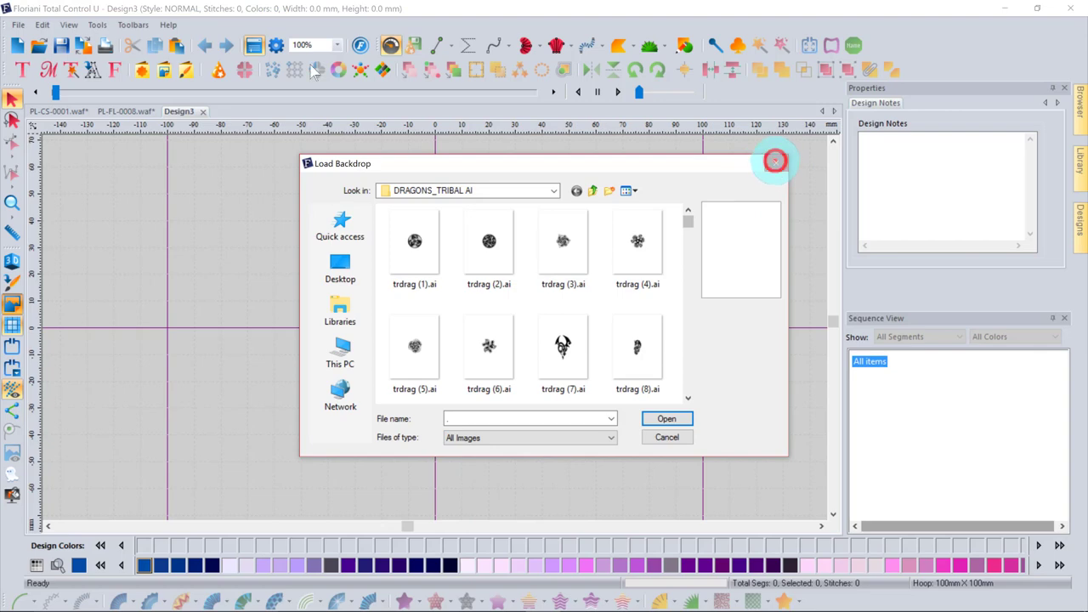
{"action": "left_click", "coordinate": [776, 163]}
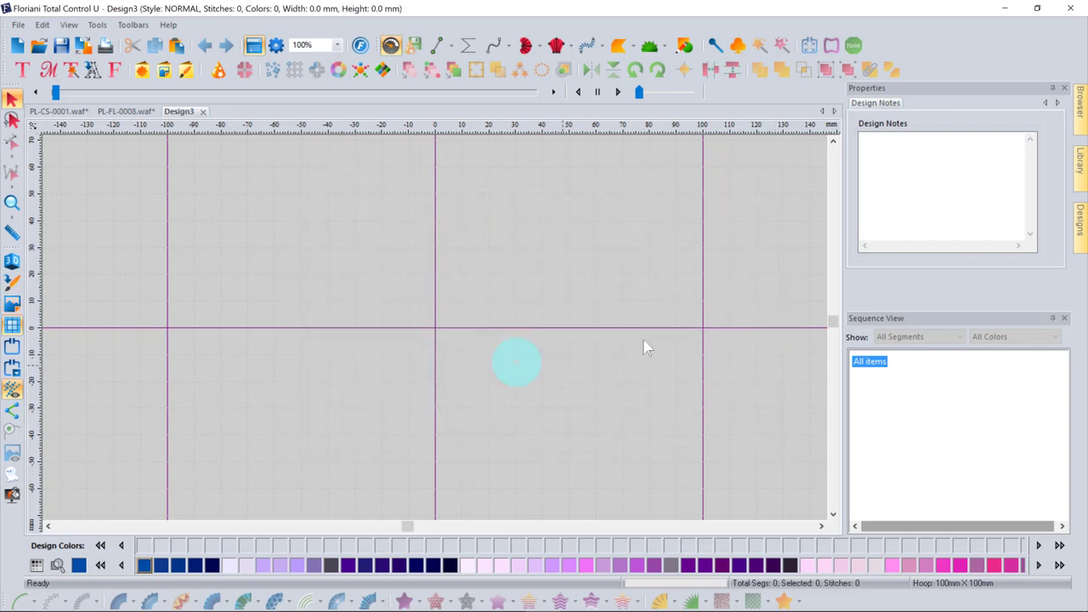
{"action": "left_click", "coordinate": [203, 112]}
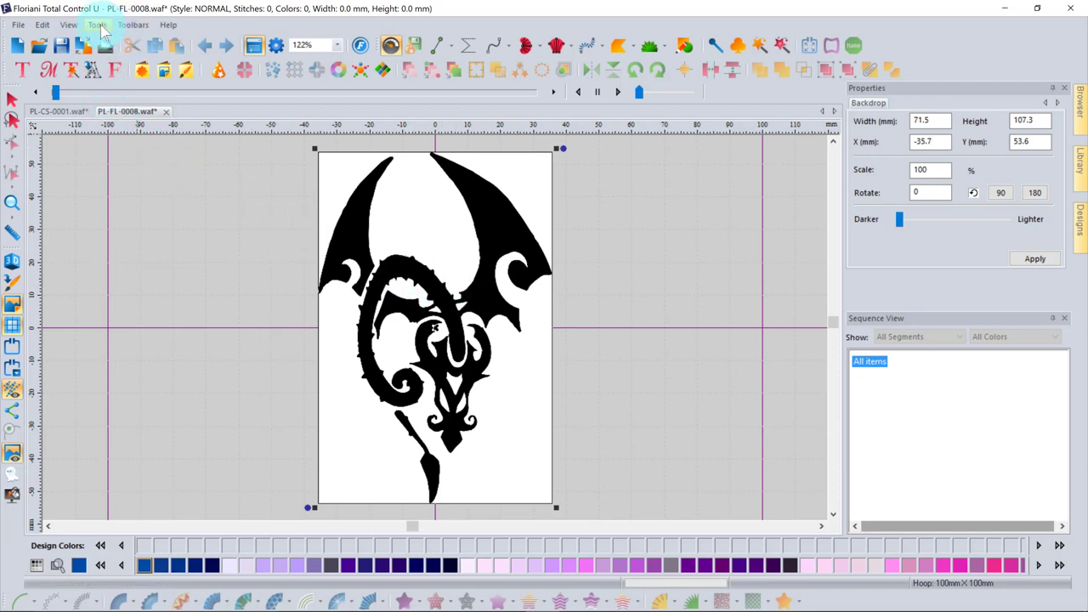
Turn on Show Backdrop below Grid in the View preferences
{"action": "left_click", "coordinate": [277, 48]}
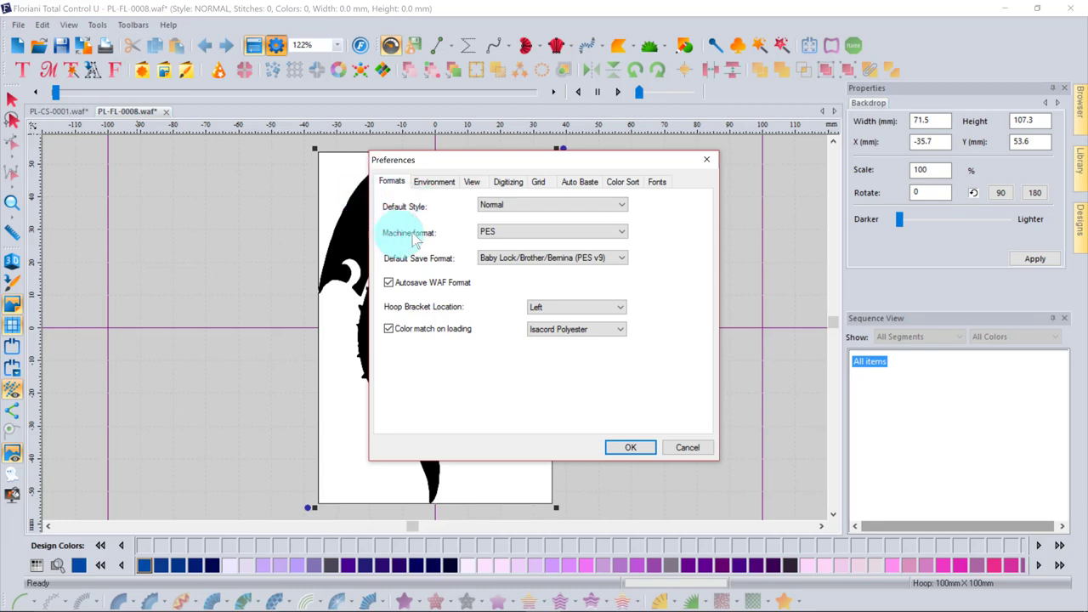
{"action": "left_click", "coordinate": [472, 182]}
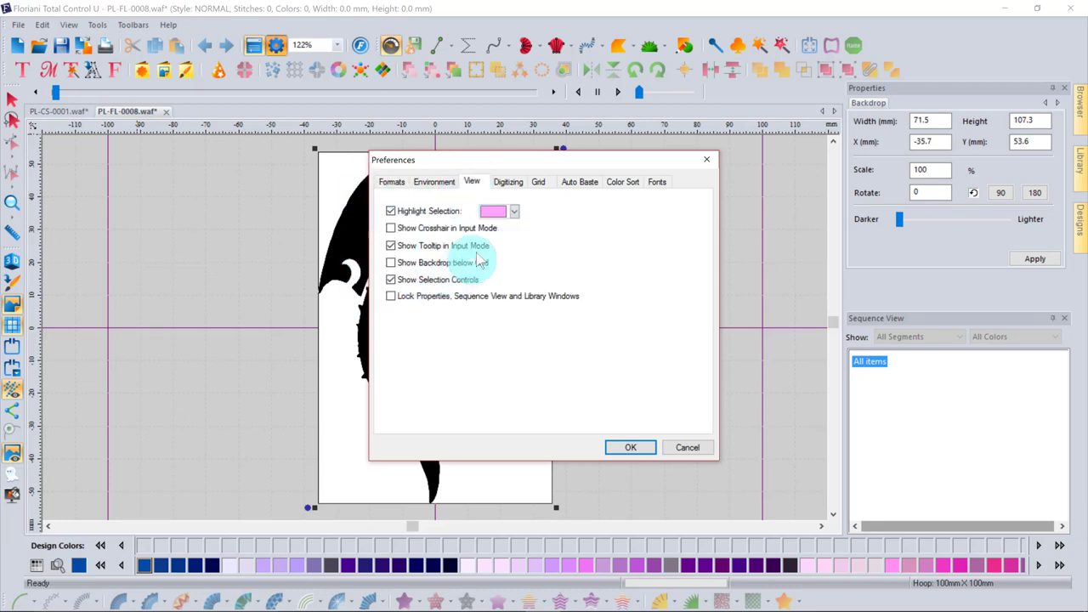
{"action": "left_click", "coordinate": [337, 279]}
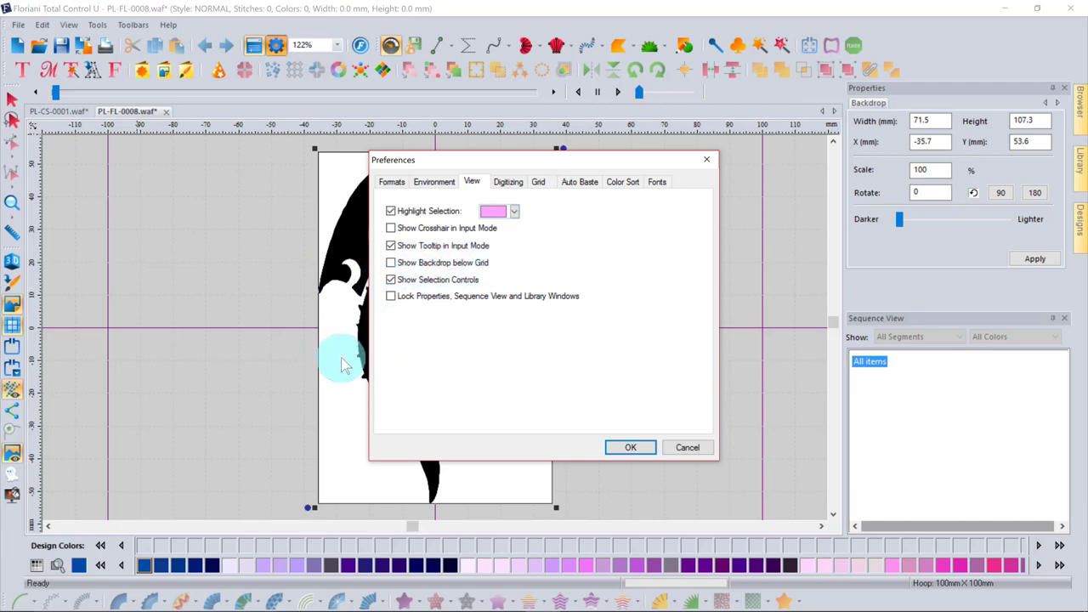
{"action": "left_click", "coordinate": [391, 264]}
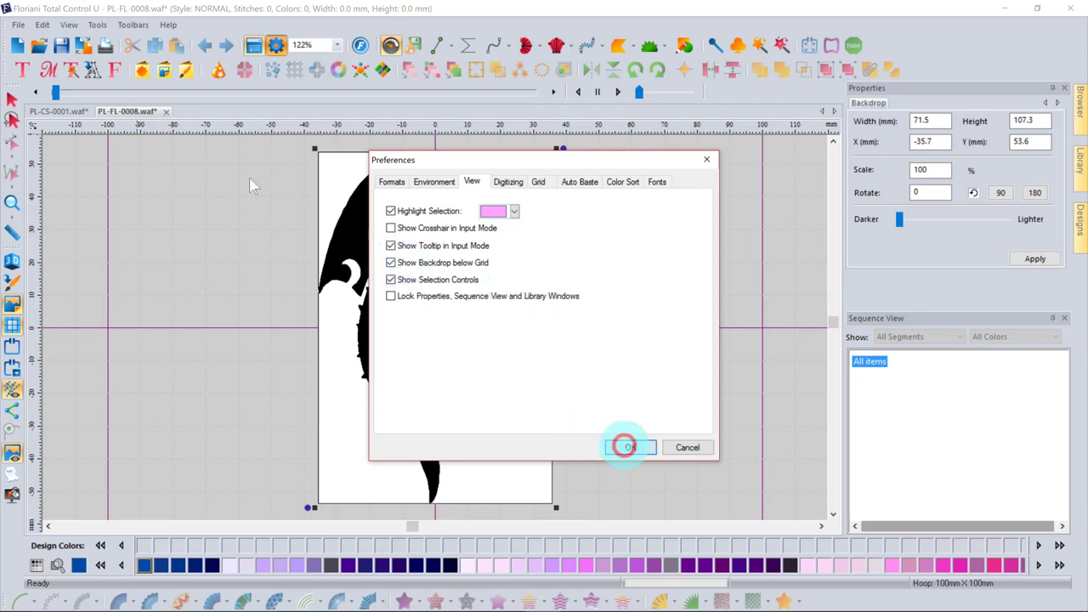
{"action": "left_click", "coordinate": [630, 447]}
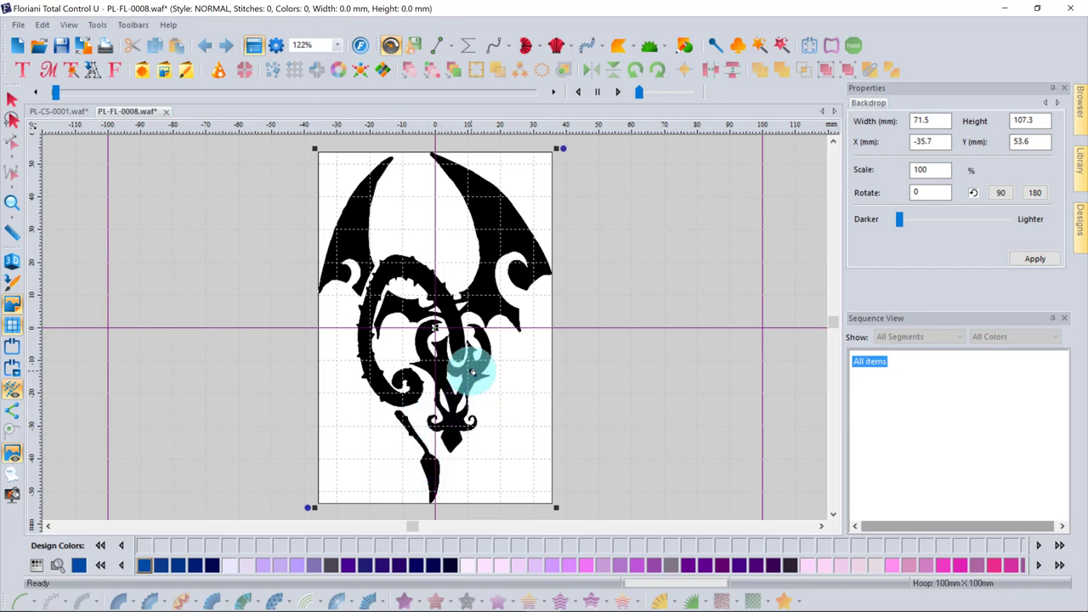
Select the Satin Path tool with Standard fill at 0.50 mm density
{"action": "left_click", "coordinate": [526, 46]}
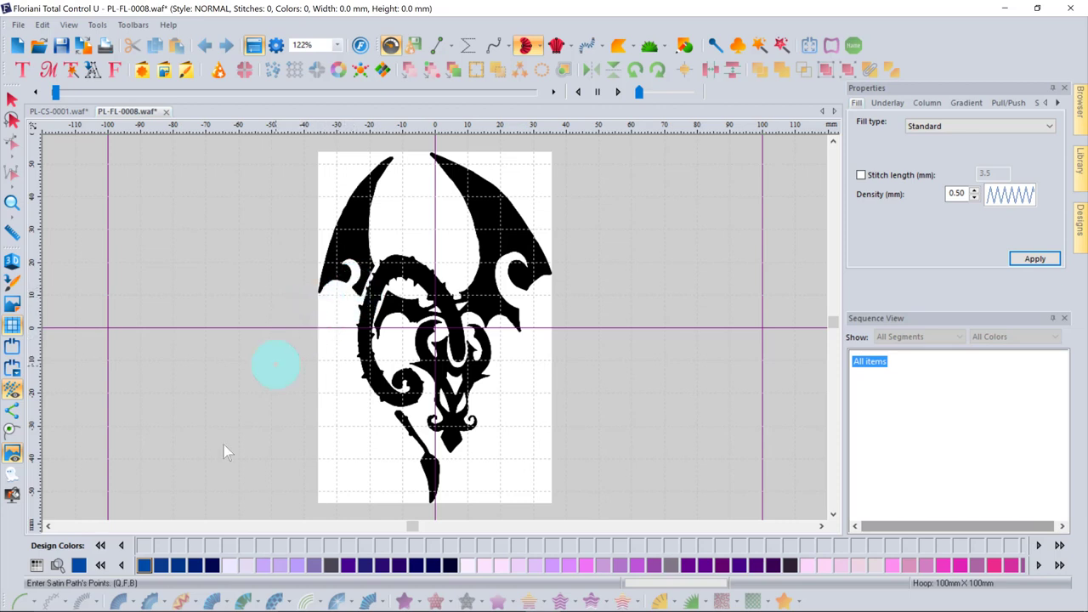
Trace satin outline points up one edge of the dragon's tail and back down the other
{"action": "left_click", "coordinate": [28, 599]}
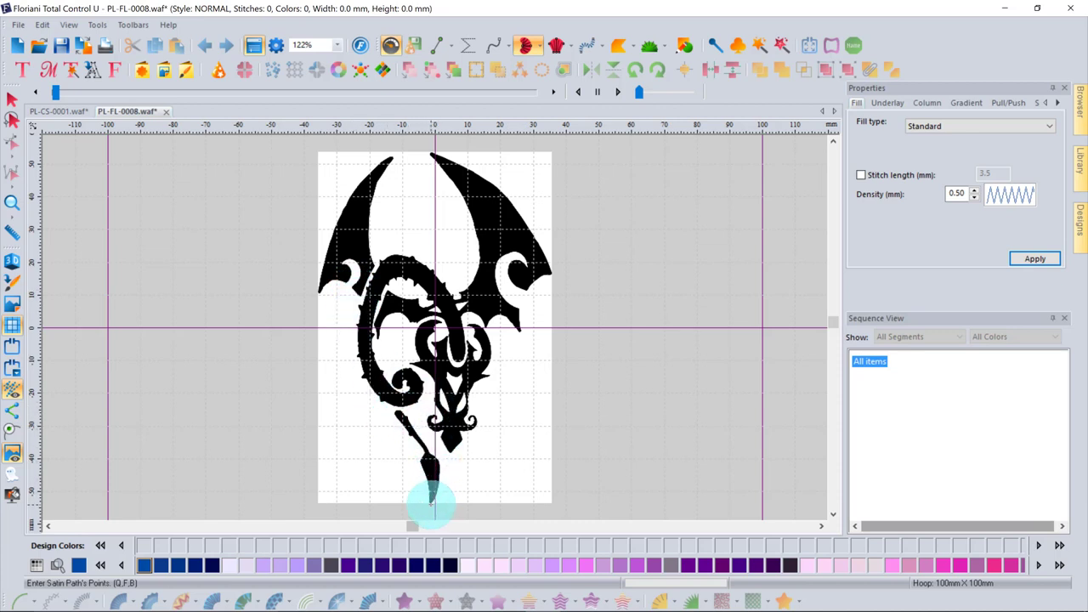
{"action": "left_click", "coordinate": [431, 503]}
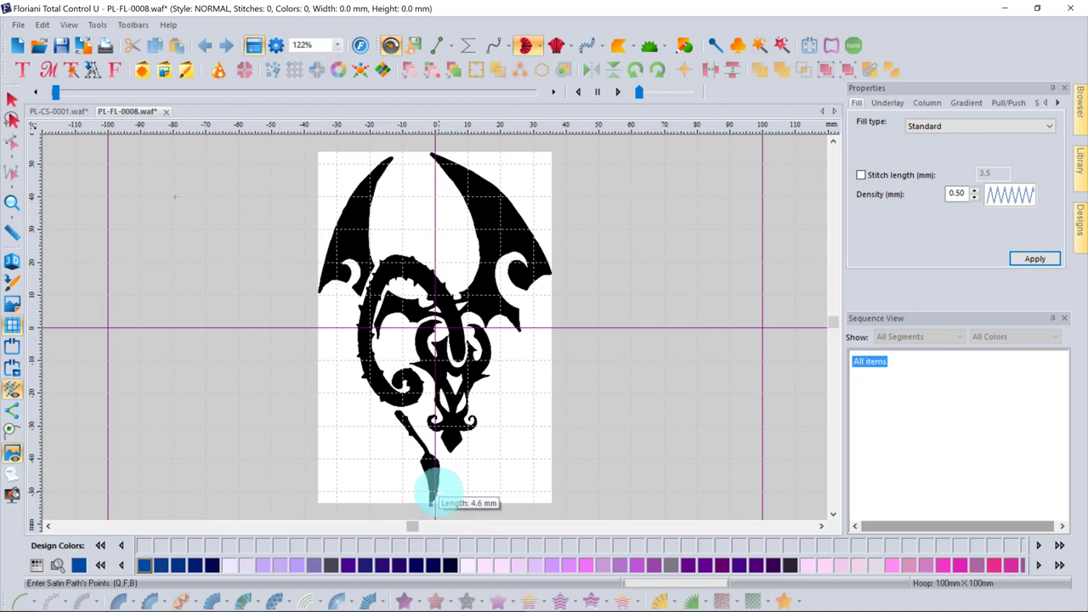
{"action": "left_click", "coordinate": [437, 491]}
{"action": "left_click", "coordinate": [432, 457]}
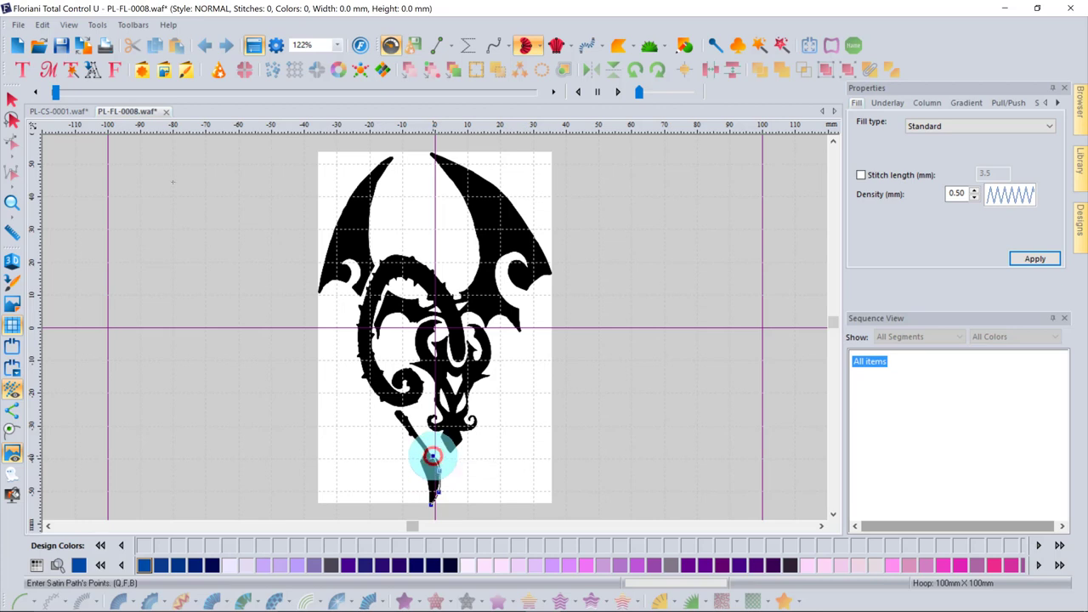
{"action": "left_click", "coordinate": [419, 437]}
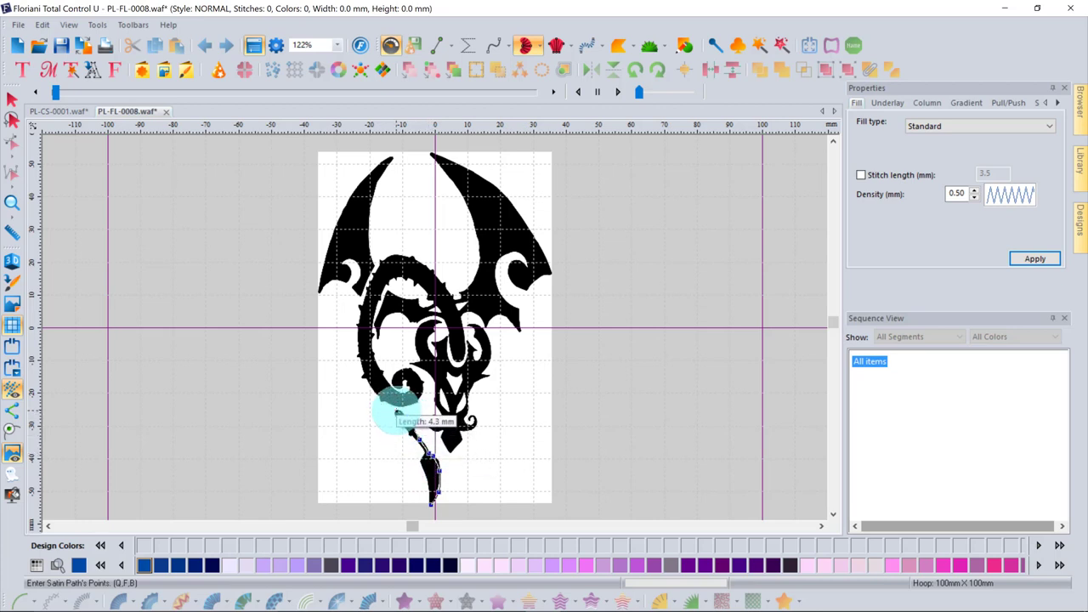
{"action": "left_click", "coordinate": [398, 413]}
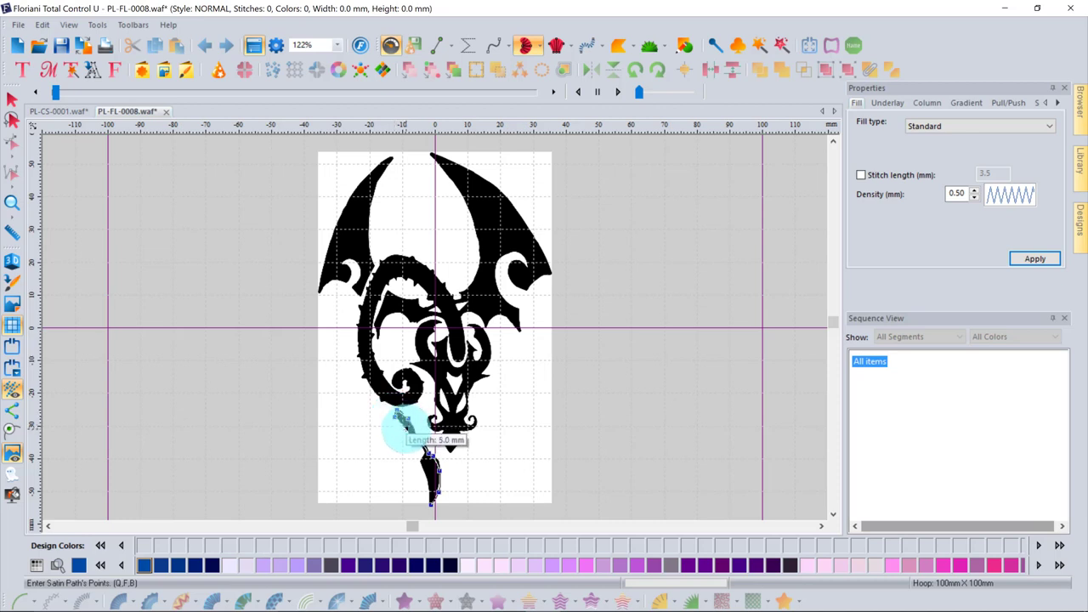
{"action": "left_click", "coordinate": [406, 434]}
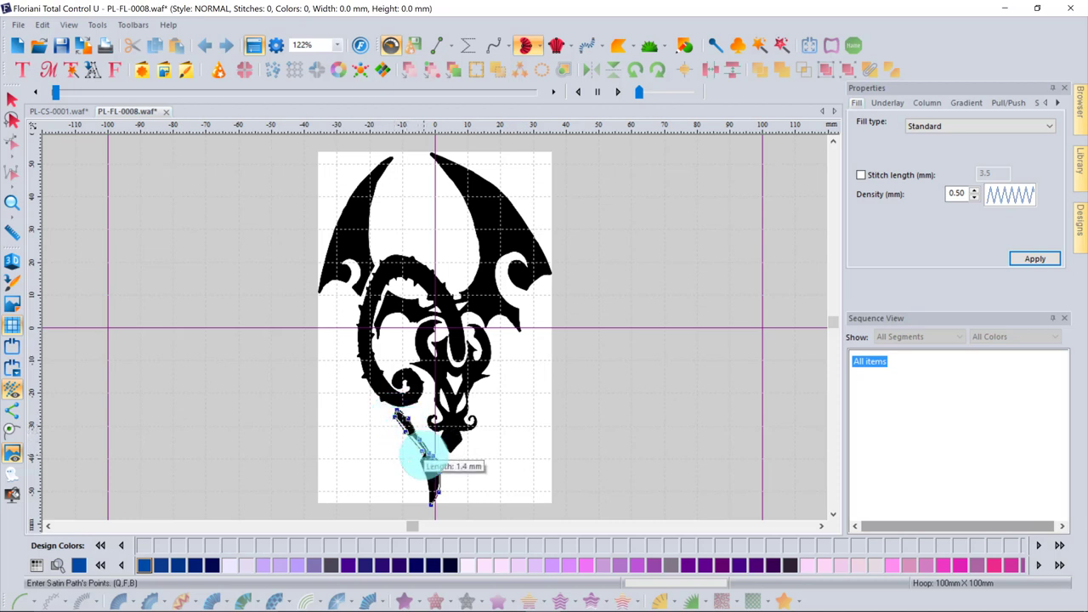
{"action": "left_click", "coordinate": [424, 454]}
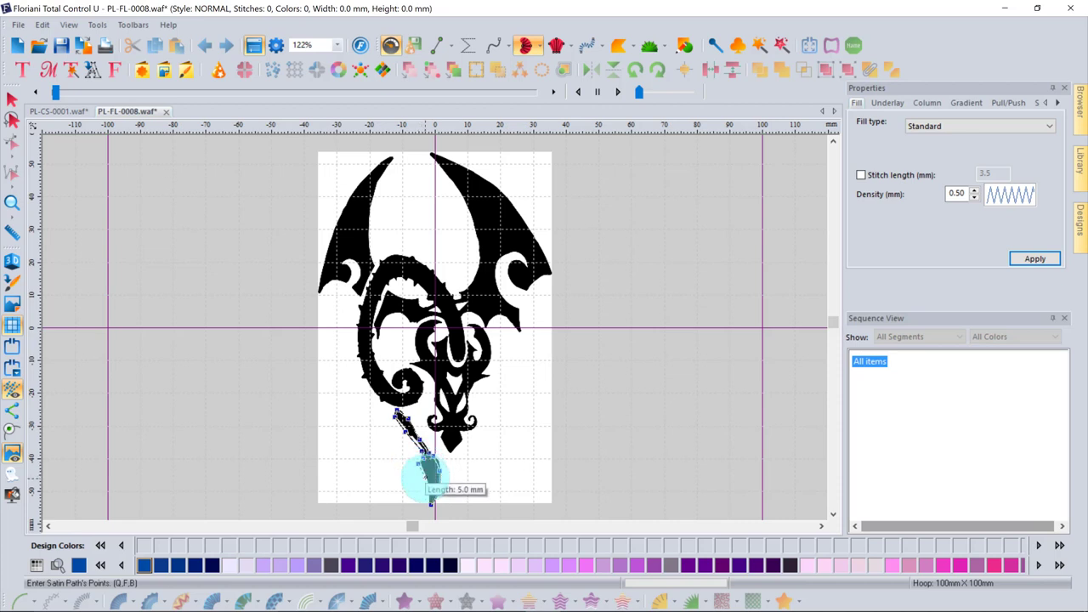
{"action": "left_click", "coordinate": [432, 483]}
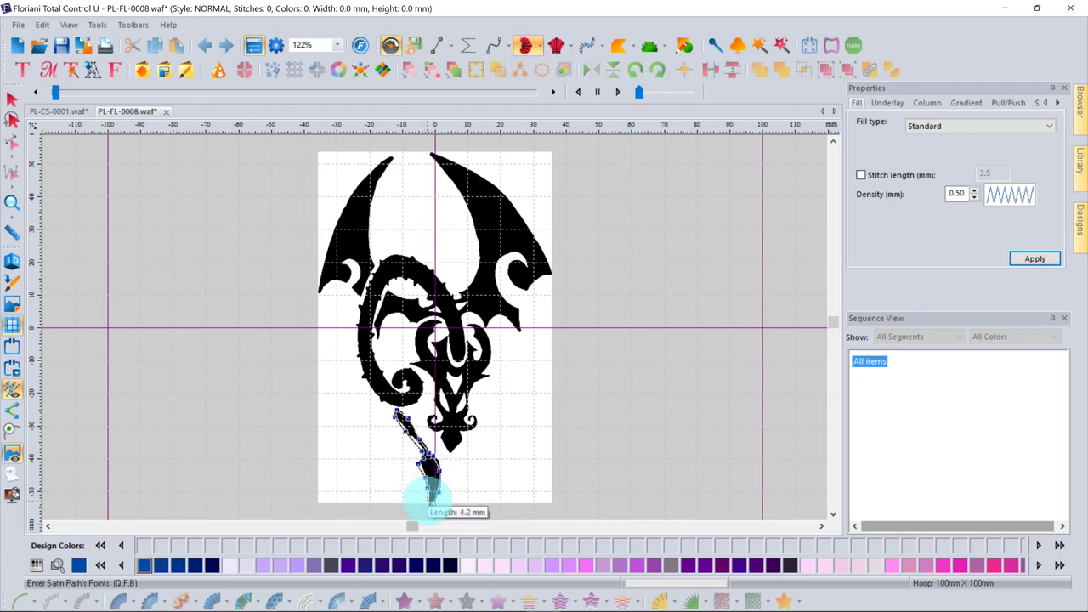
{"action": "left_click", "coordinate": [431, 501]}
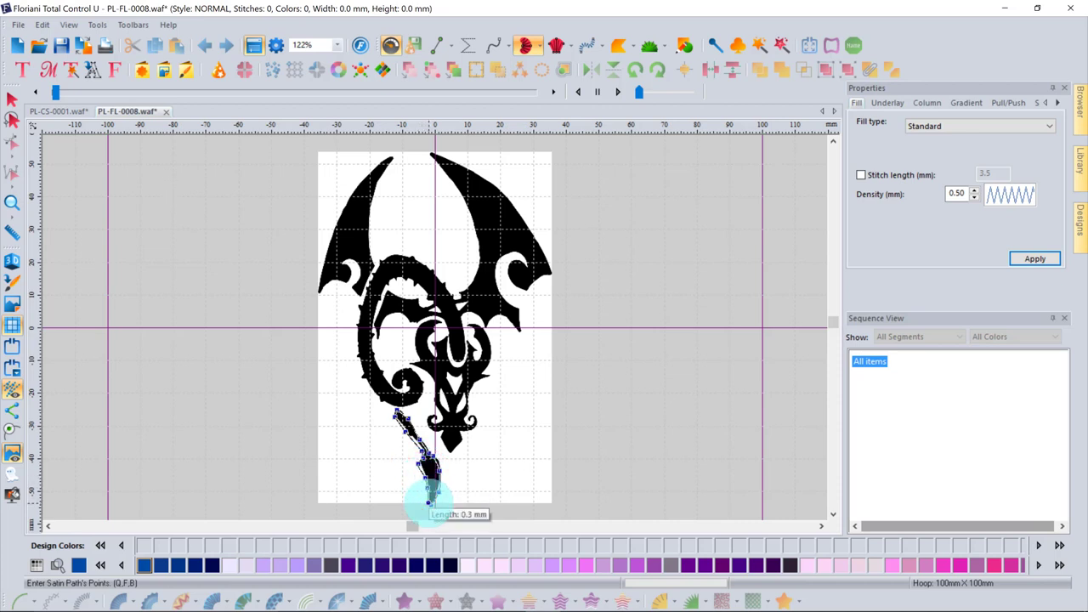
Draw an inclination line across the tail and set the exit point, generating 169 stitches
{"action": "right_click", "coordinate": [430, 500]}
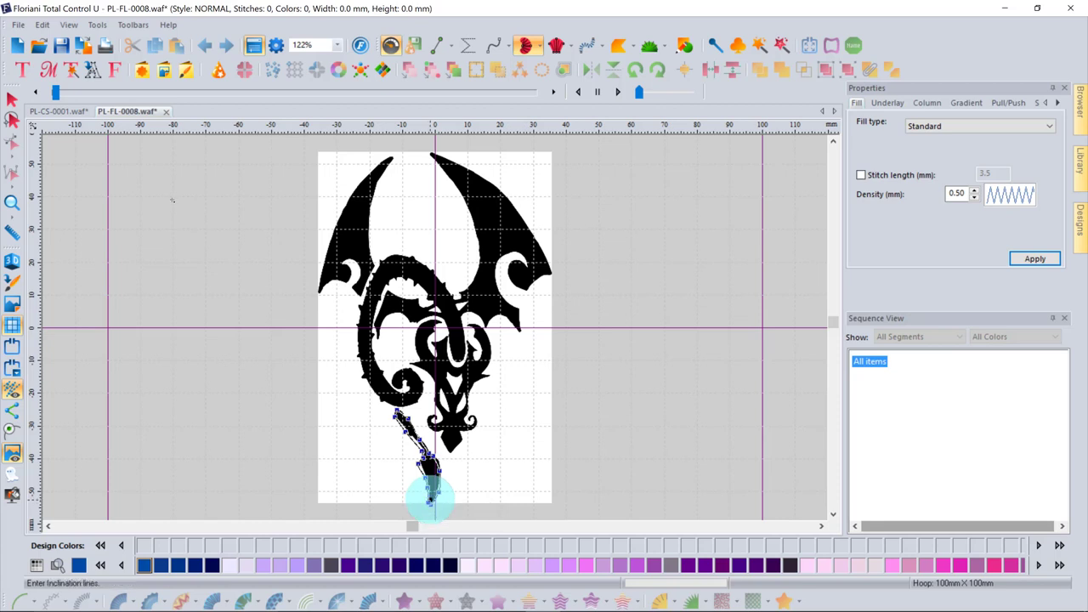
{"action": "left_click", "coordinate": [356, 522]}
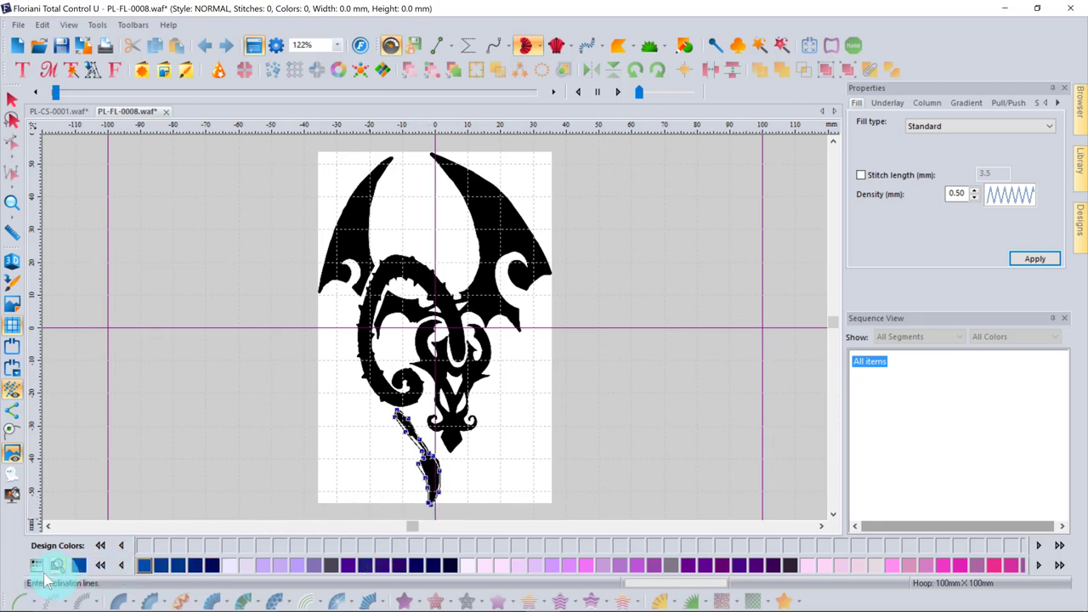
{"action": "left_click", "coordinate": [79, 600]}
{"action": "mouse_move", "coordinate": [434, 449]}
{"action": "left_mouse_down"}
{"action": "mouse_move", "coordinate": [428, 476]}
{"action": "mouse_move", "coordinate": [454, 473]}
{"action": "left_mouse_up"}
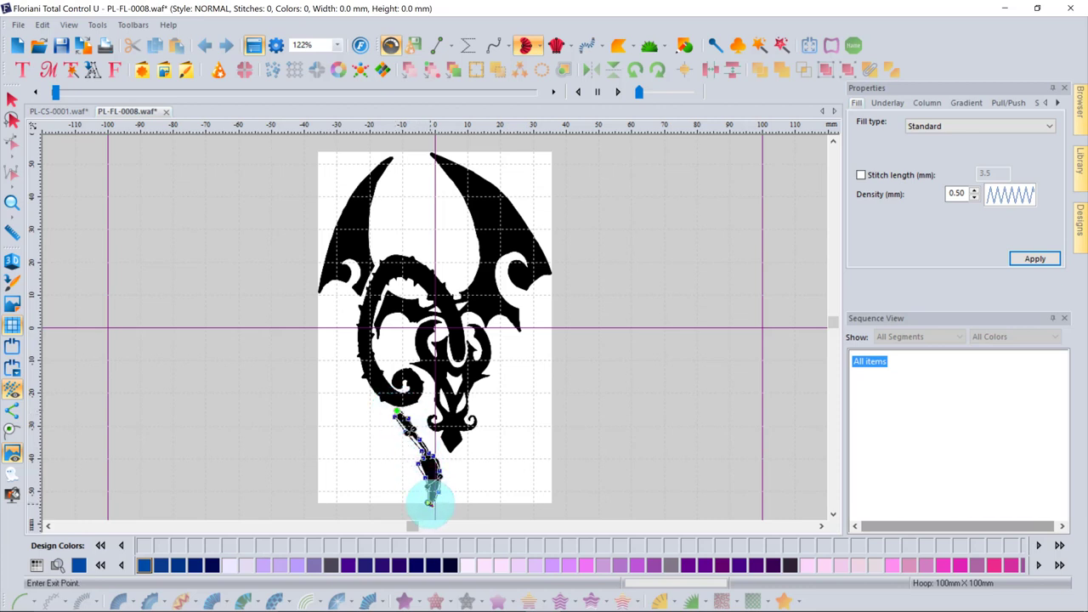
{"action": "left_click", "coordinate": [430, 501]}
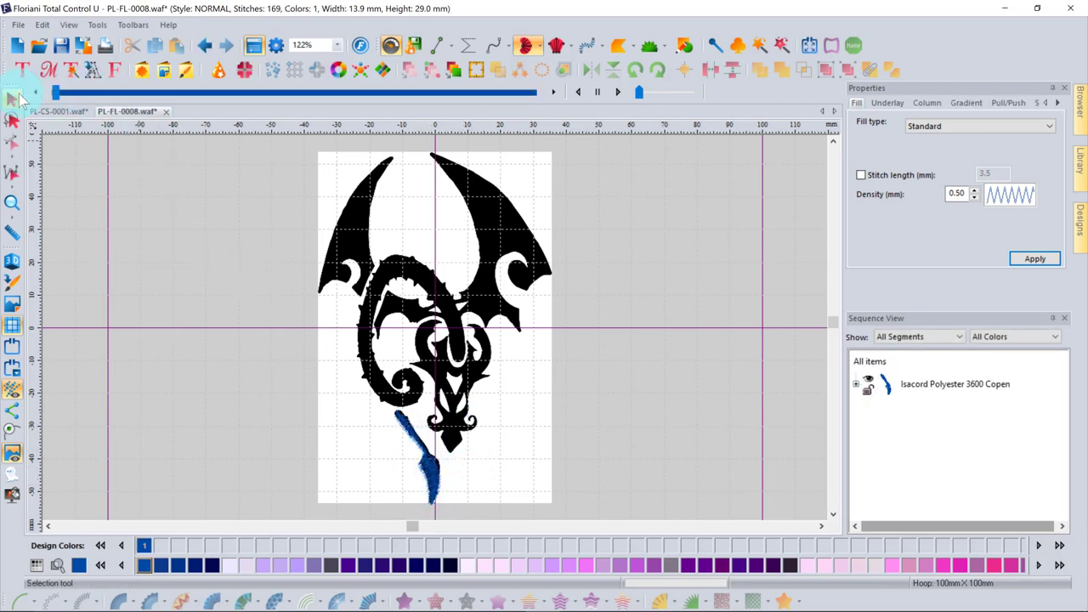
Zoom in on the tail stitches, show them in 3D, zoom out, then open the backdrop settings
{"action": "left_click", "coordinate": [11, 203]}
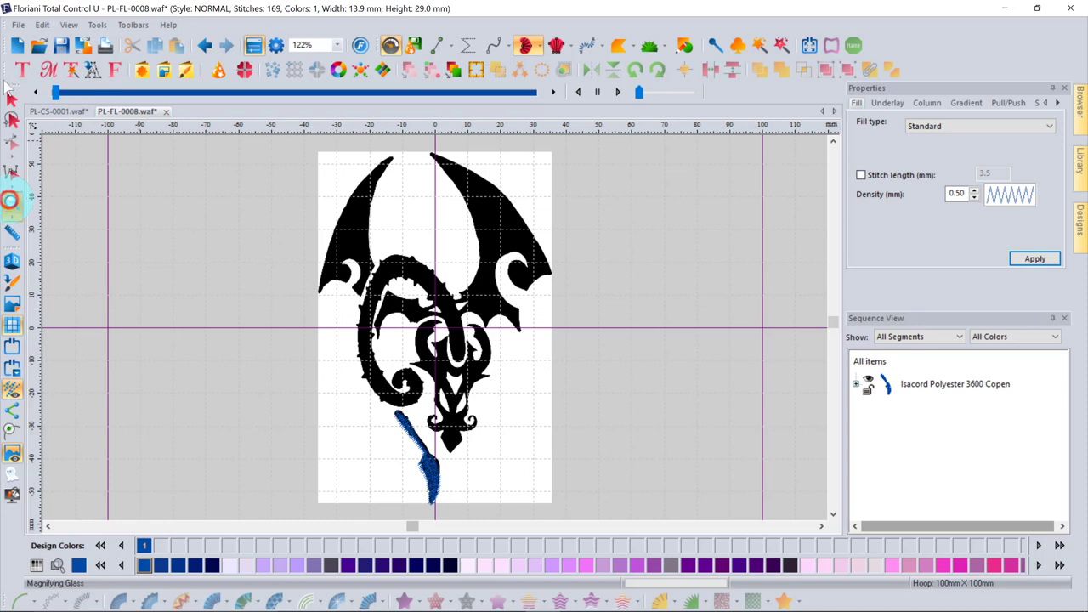
{"action": "left_click_drag", "start_coordinate": [364, 400], "coordinate": [457, 515]}
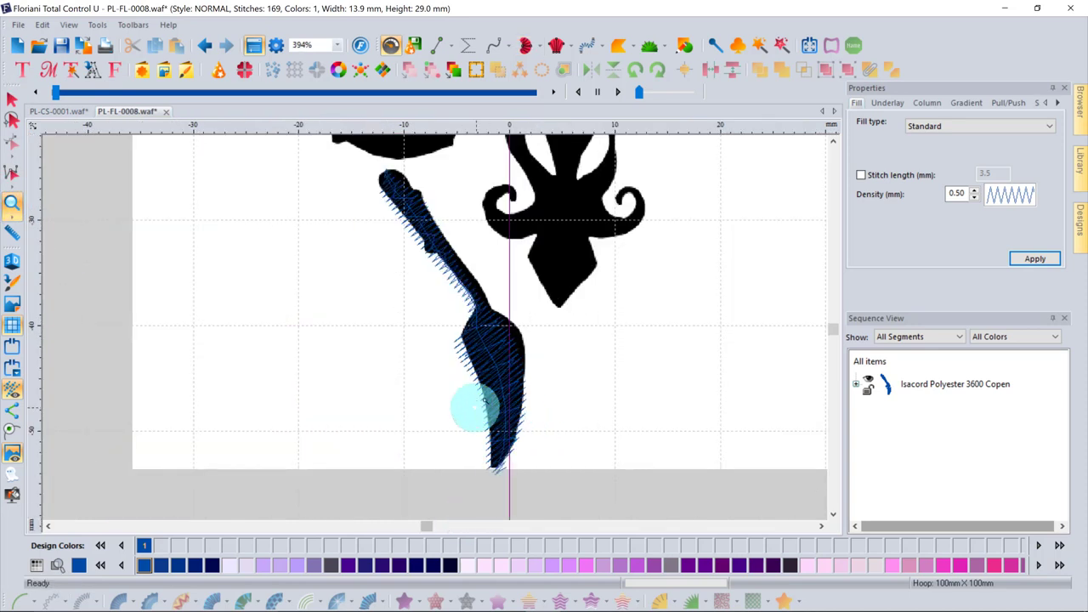
{"action": "left_click", "coordinate": [11, 263]}
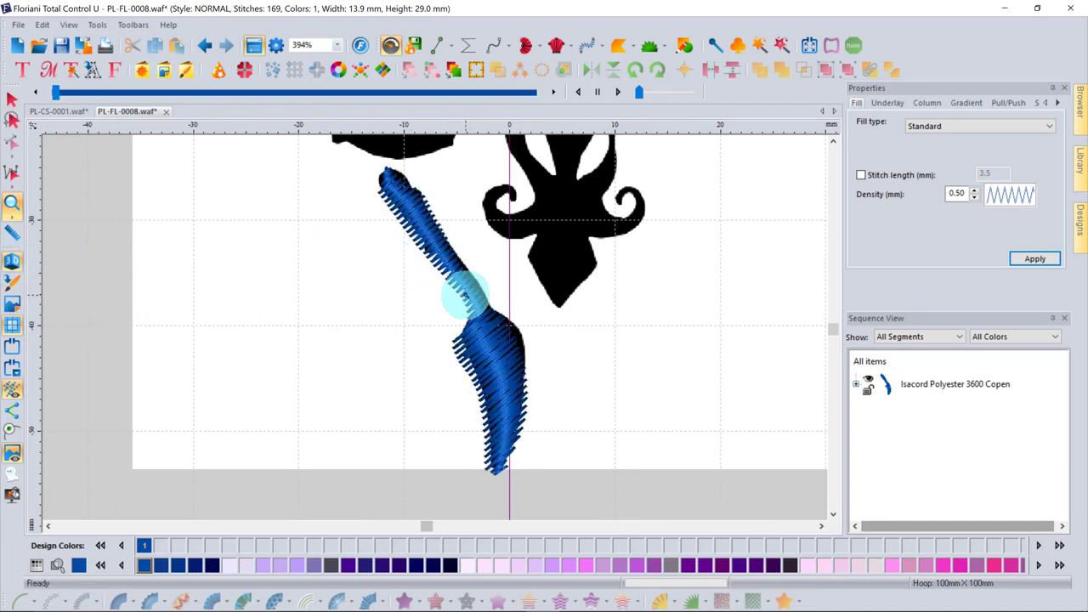
{"action": "left_click", "coordinate": [71, 25]}
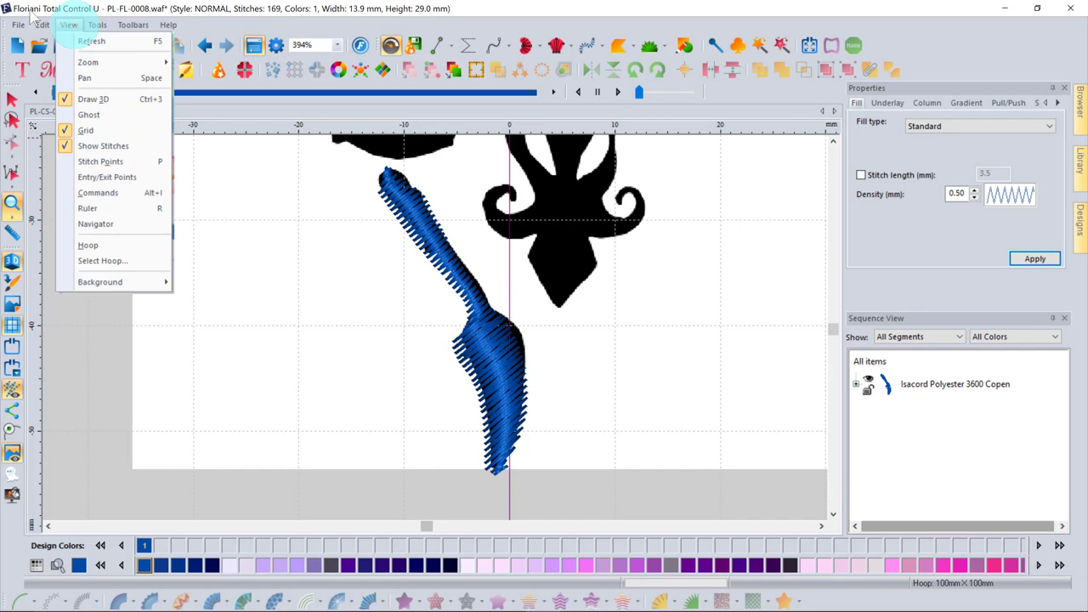
{"action": "left_click", "coordinate": [96, 26]}
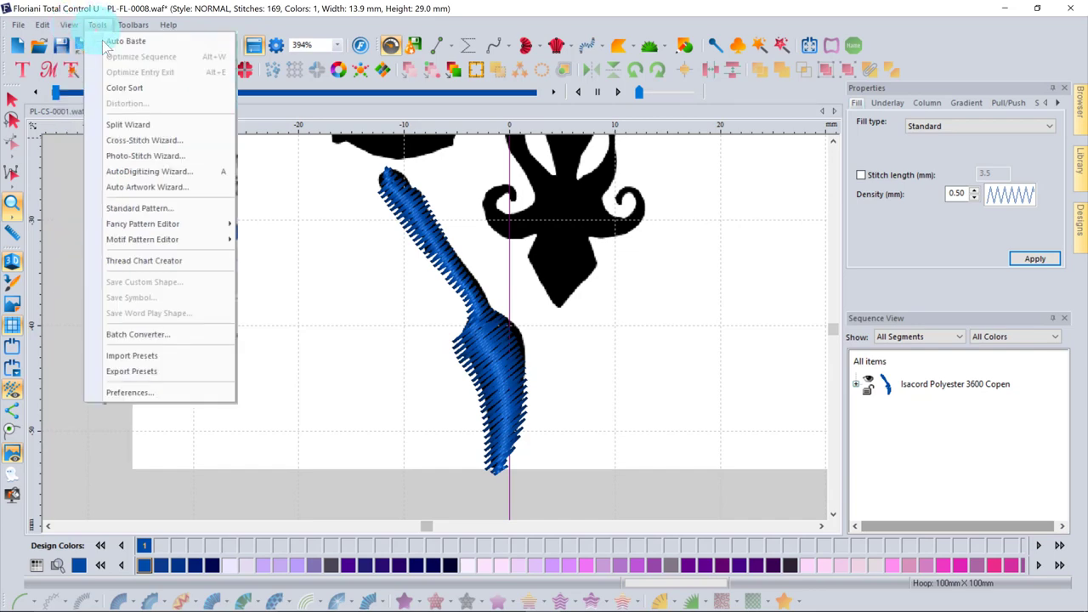
{"action": "left_click", "coordinate": [287, 321]}
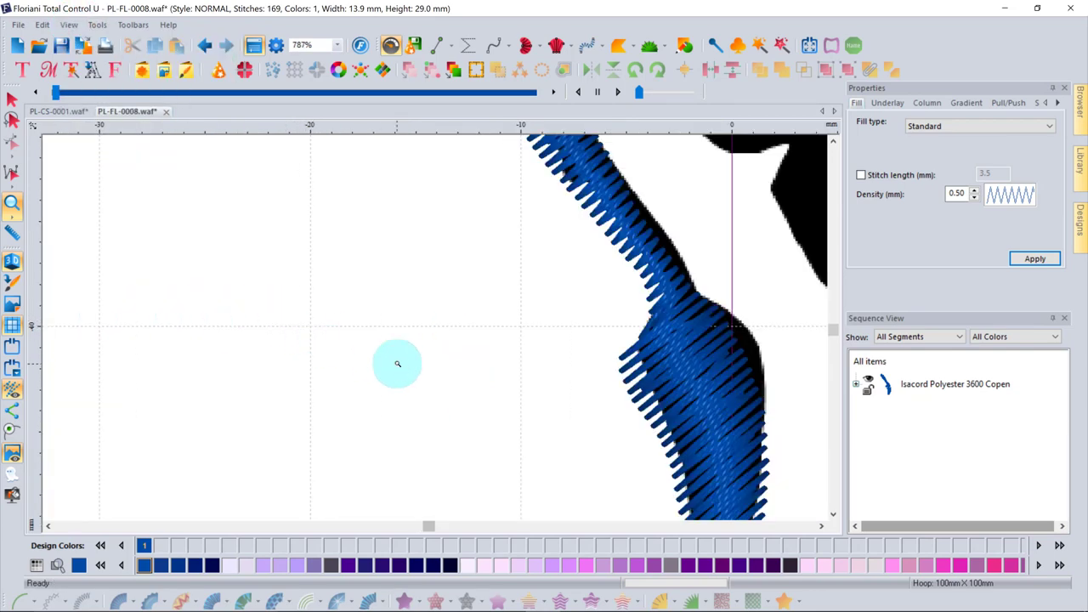
{"action": "right_click", "coordinate": [396, 364]}
{"action": "right_click", "coordinate": [430, 368]}
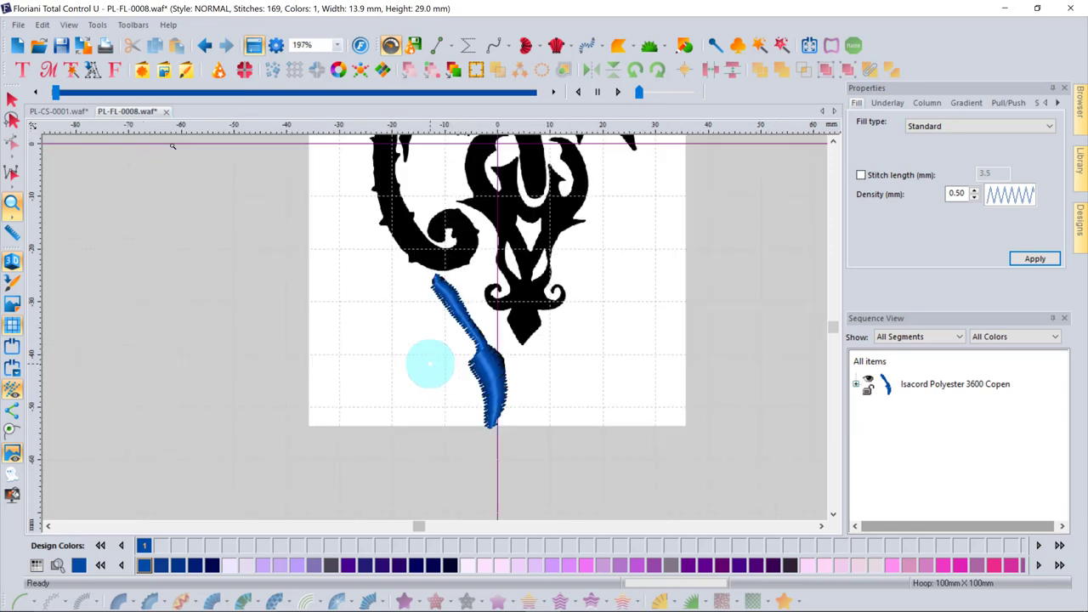
{"action": "left_click", "coordinate": [12, 310]}
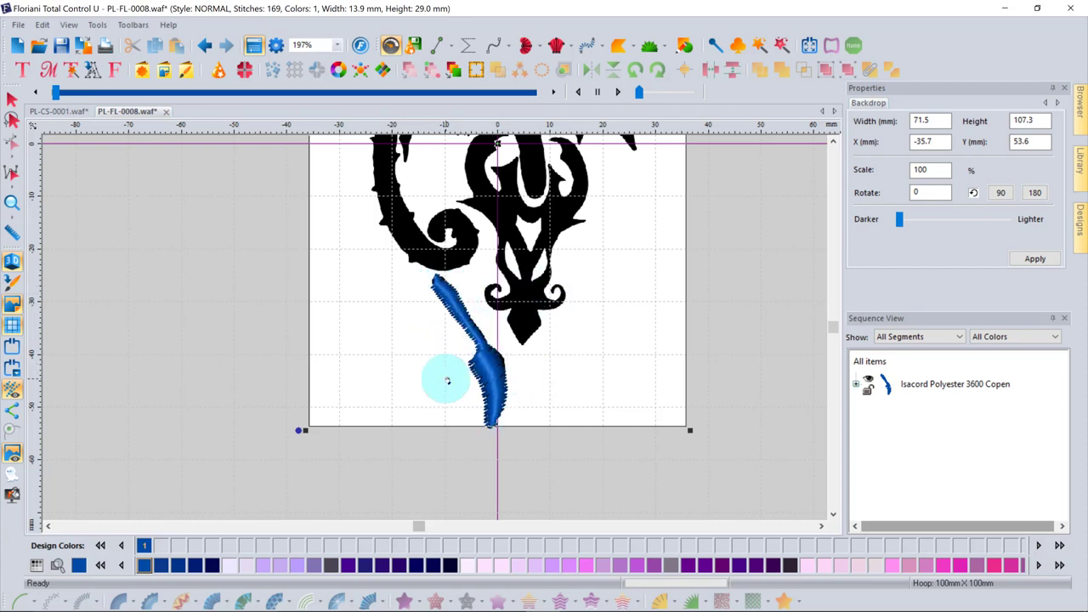
Select the blue satin tail and delete it
{"action": "left_click", "coordinate": [13, 100]}
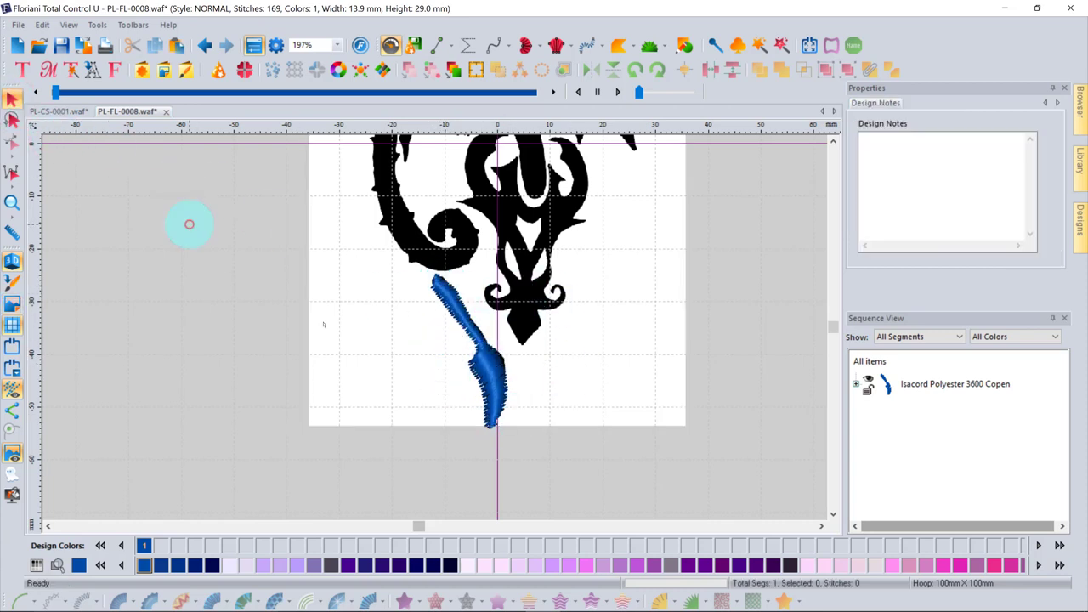
{"action": "left_click", "coordinate": [483, 369]}
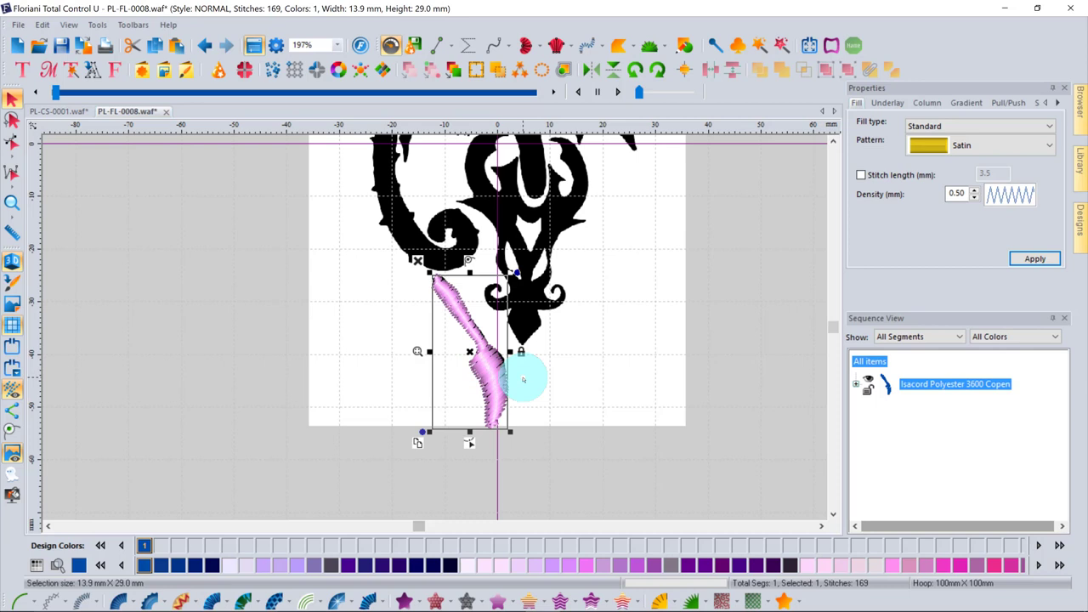
{"action": "key", "text": "Delete"}
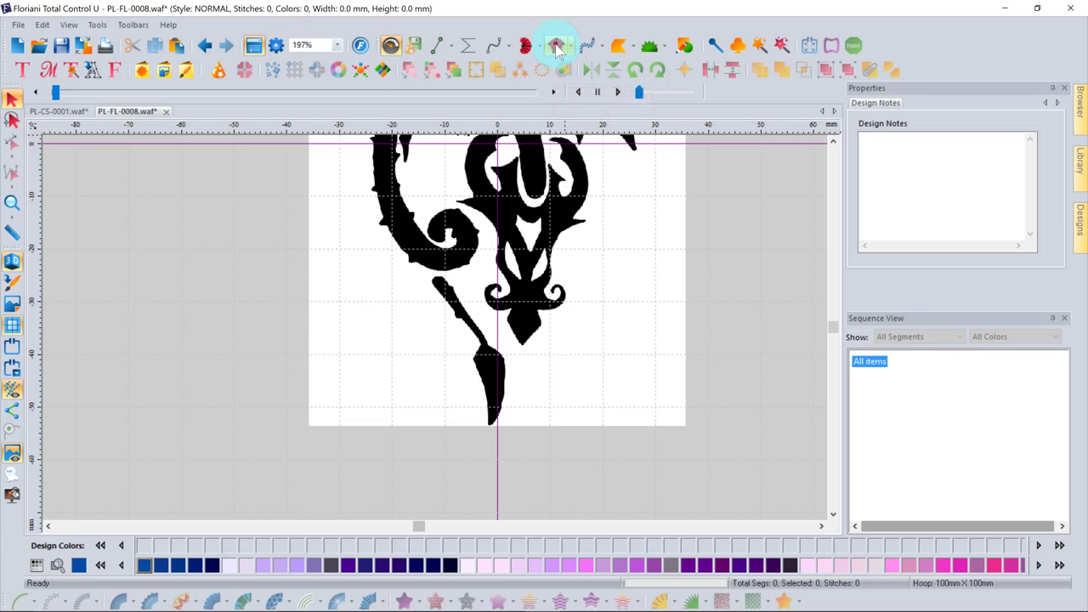
Start a fill shape and outline the lower tail and bulb of the black handle
{"action": "left_click", "coordinate": [557, 47]}
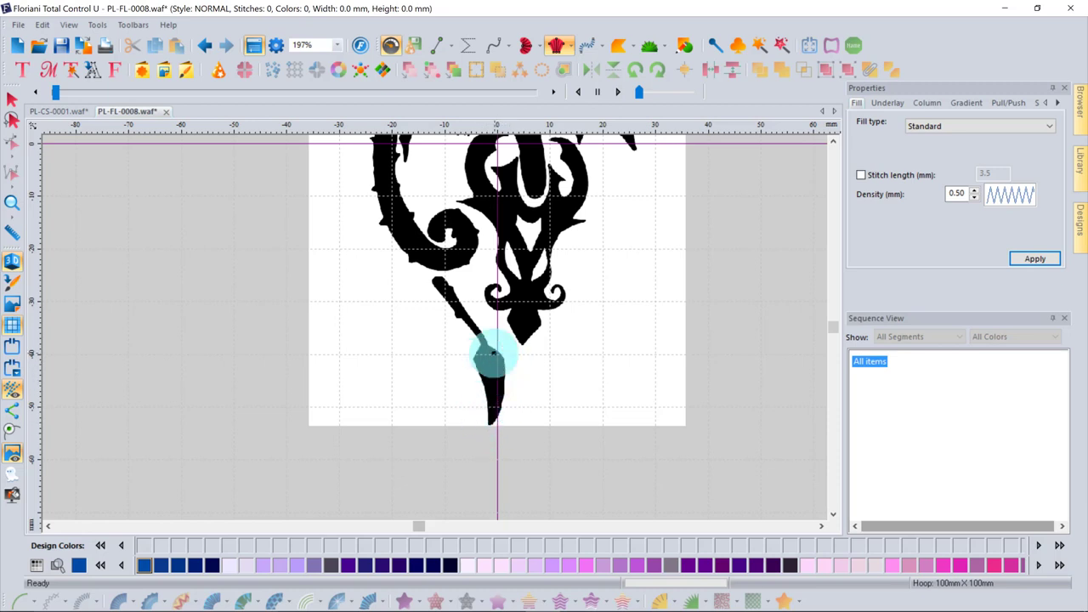
{"action": "scroll", "coordinate": [489, 377], "scroll_direction": "up", "scroll_amount": 1}
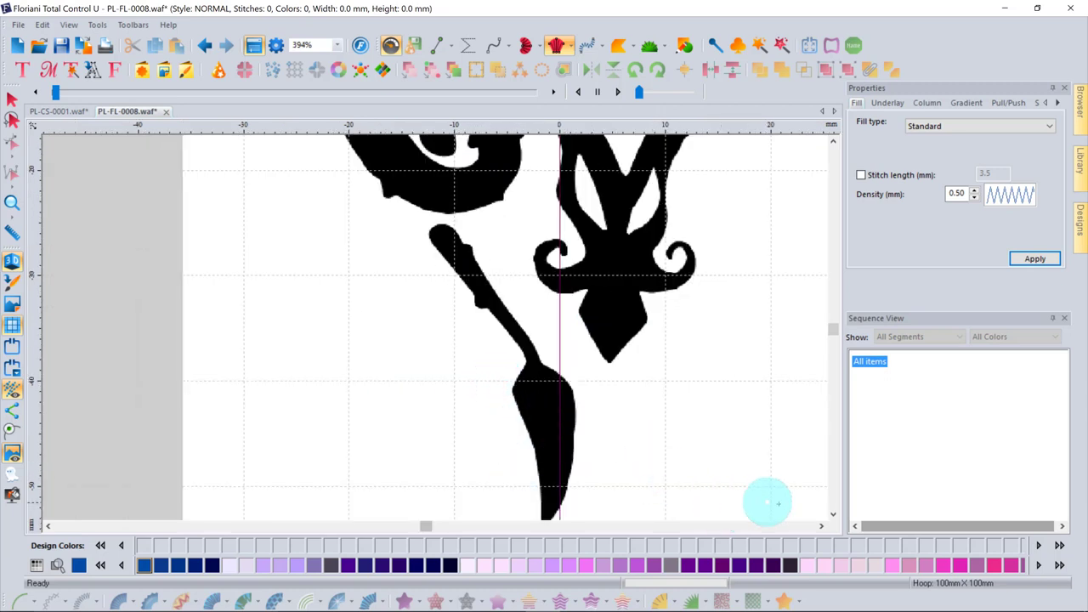
{"action": "left_click", "coordinate": [833, 513]}
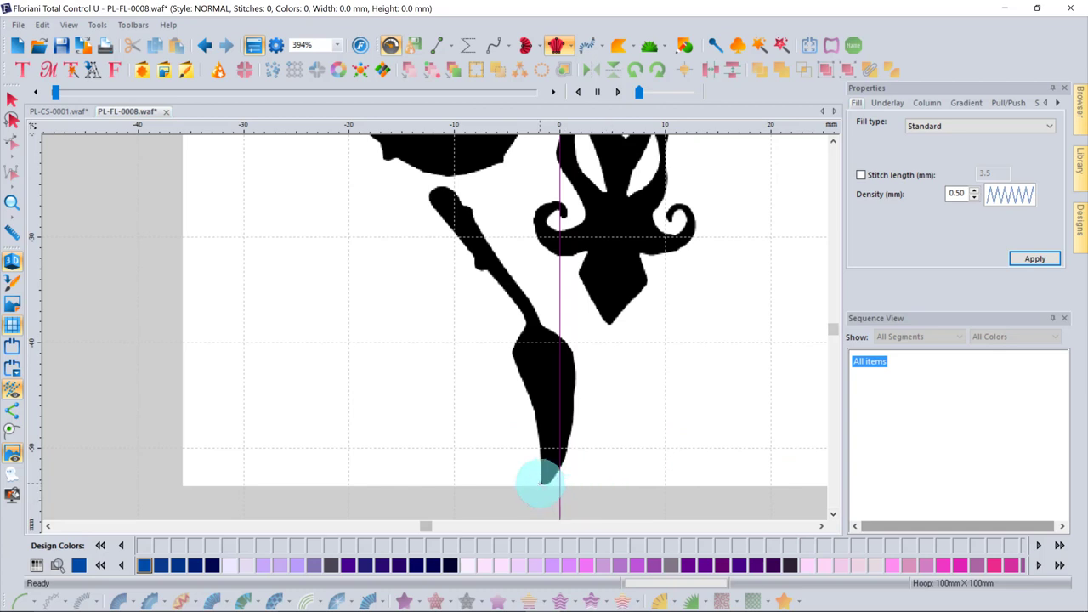
{"action": "left_click", "coordinate": [541, 482]}
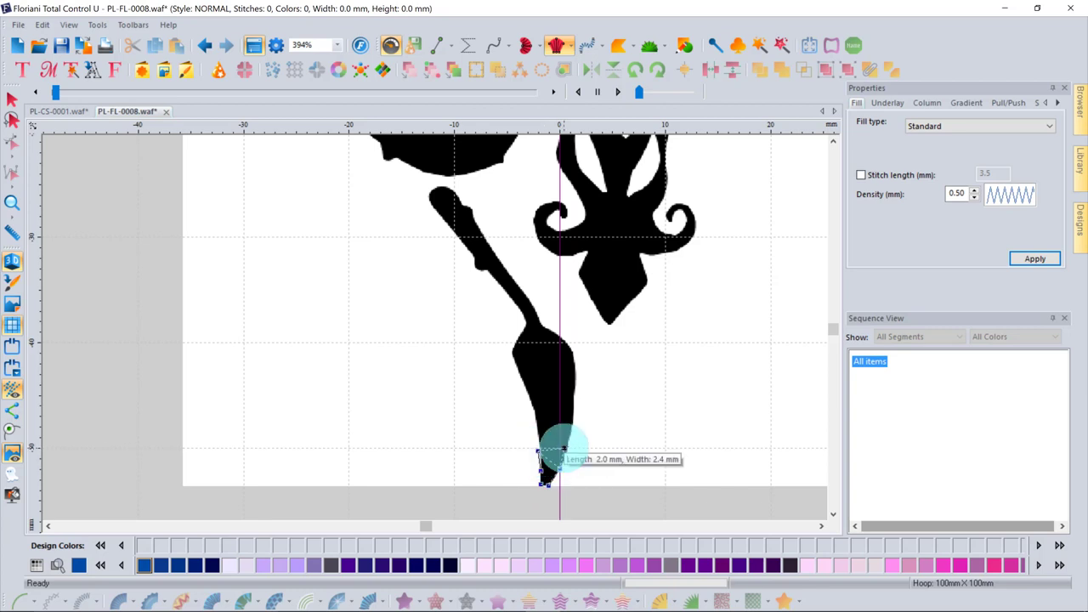
{"action": "left_click", "coordinate": [568, 447]}
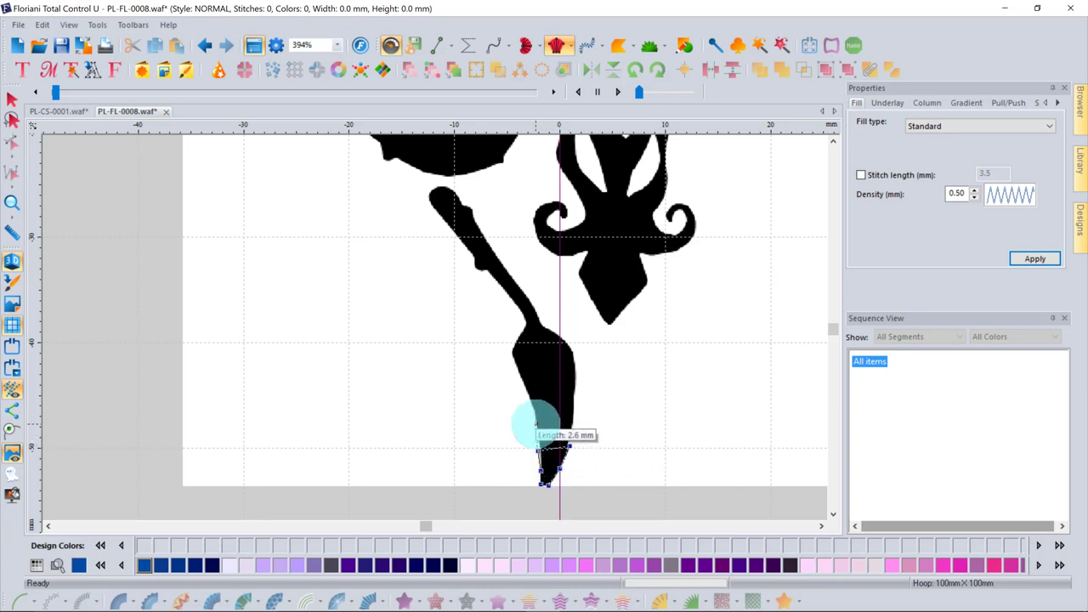
{"action": "left_click", "coordinate": [557, 417]}
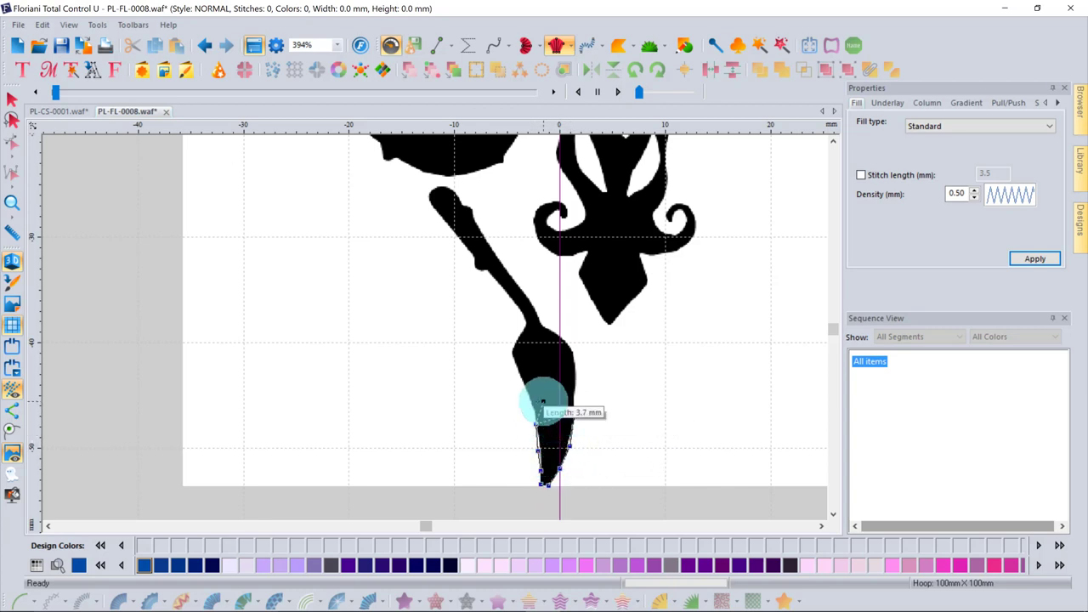
{"action": "left_click", "coordinate": [532, 403]}
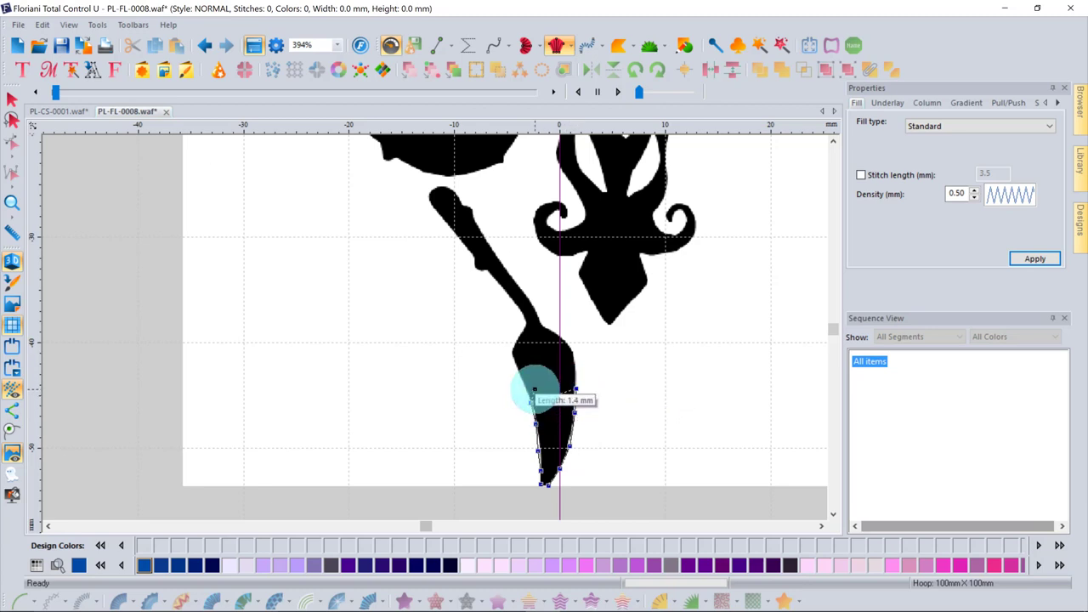
{"action": "left_click", "coordinate": [520, 383]}
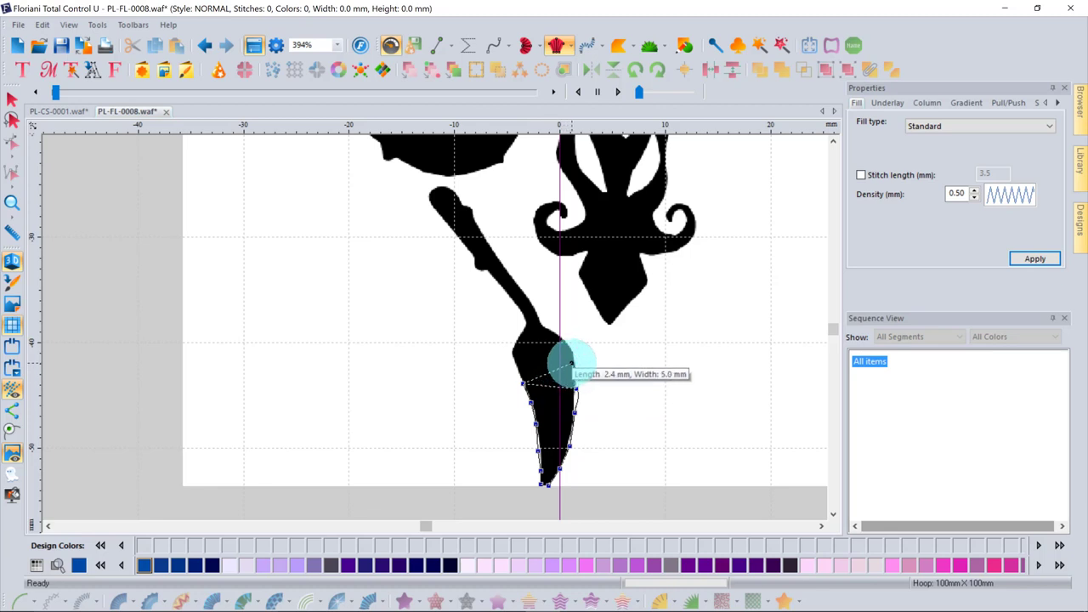
{"action": "left_click", "coordinate": [575, 362]}
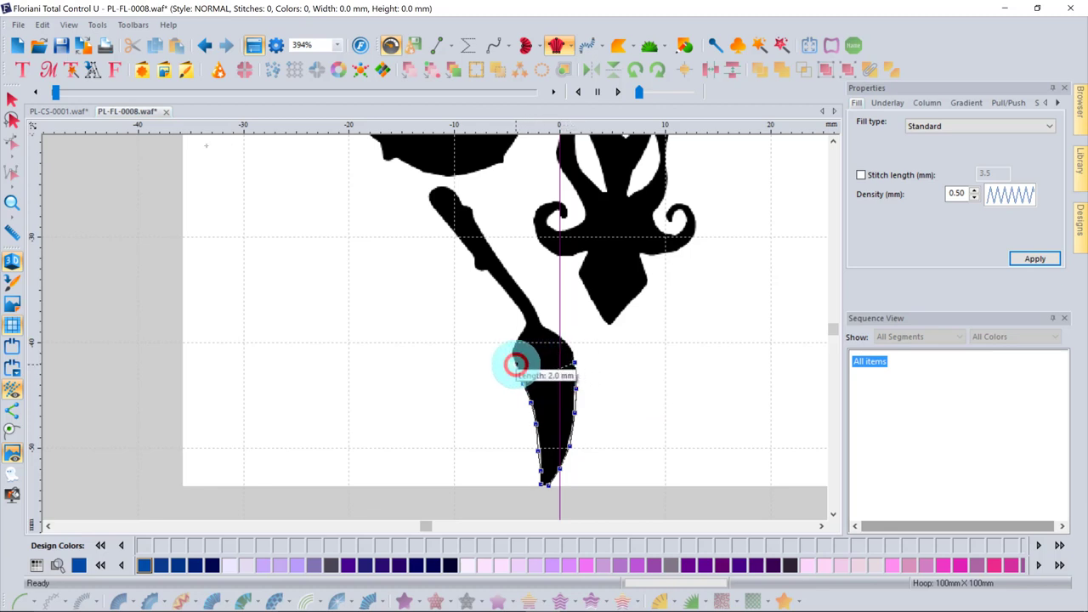
{"action": "left_click", "coordinate": [556, 336]}
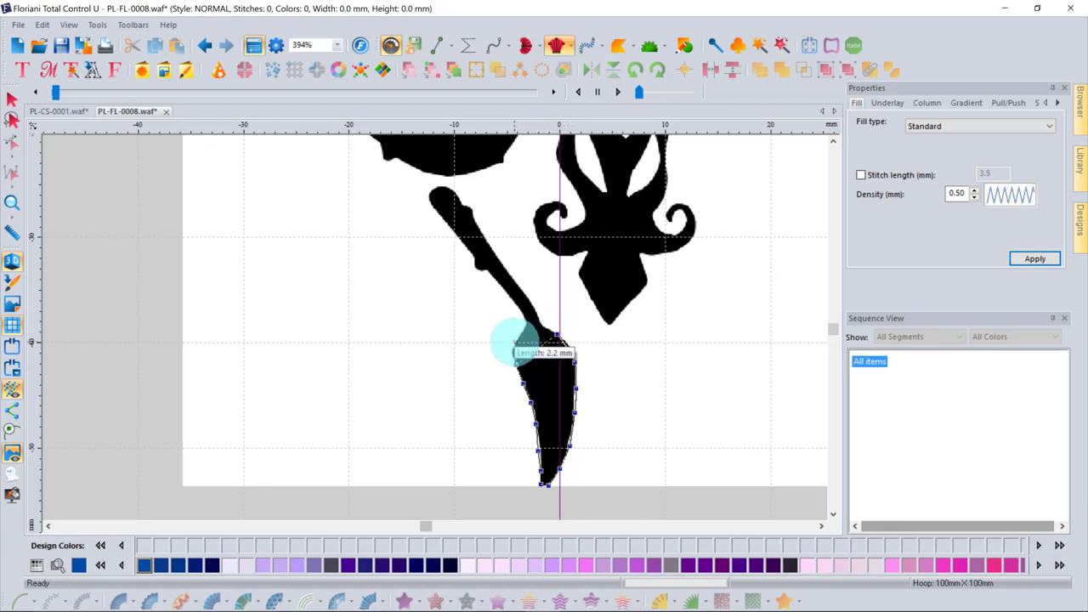
{"action": "left_click", "coordinate": [514, 342]}
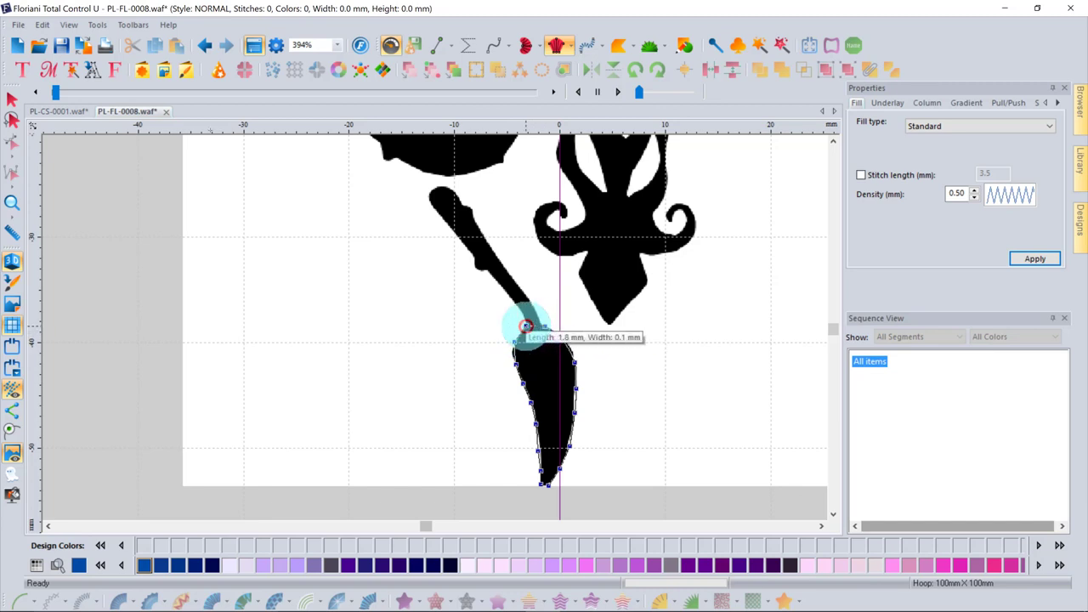
Trace the thin stroke up around its tip and generate the blue fill stitches
{"action": "left_click", "coordinate": [529, 324]}
{"action": "left_click", "coordinate": [525, 313]}
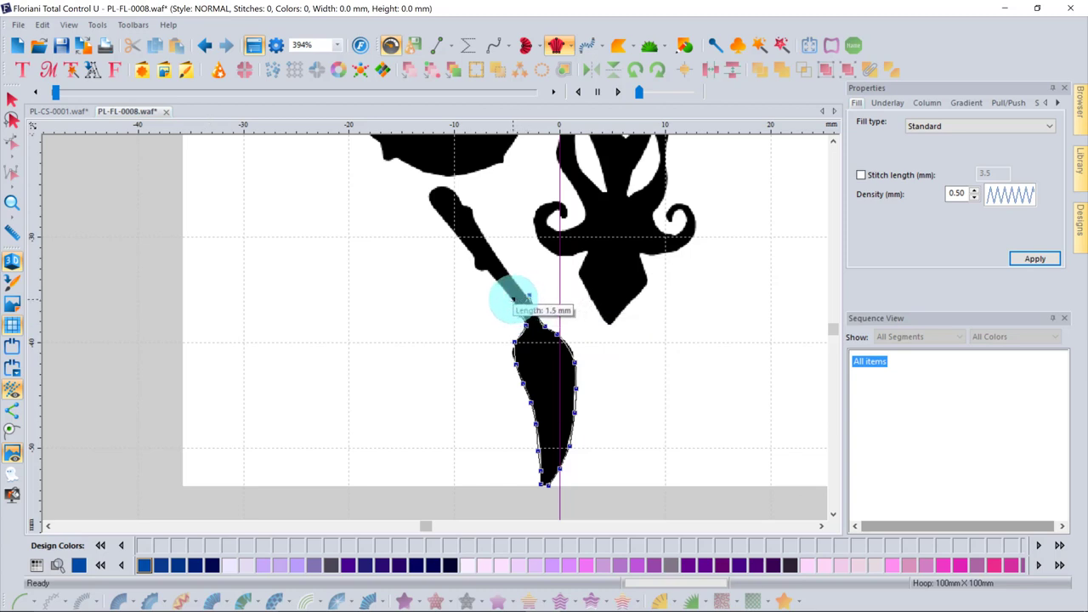
{"action": "left_click", "coordinate": [513, 302]}
{"action": "left_click", "coordinate": [514, 287]}
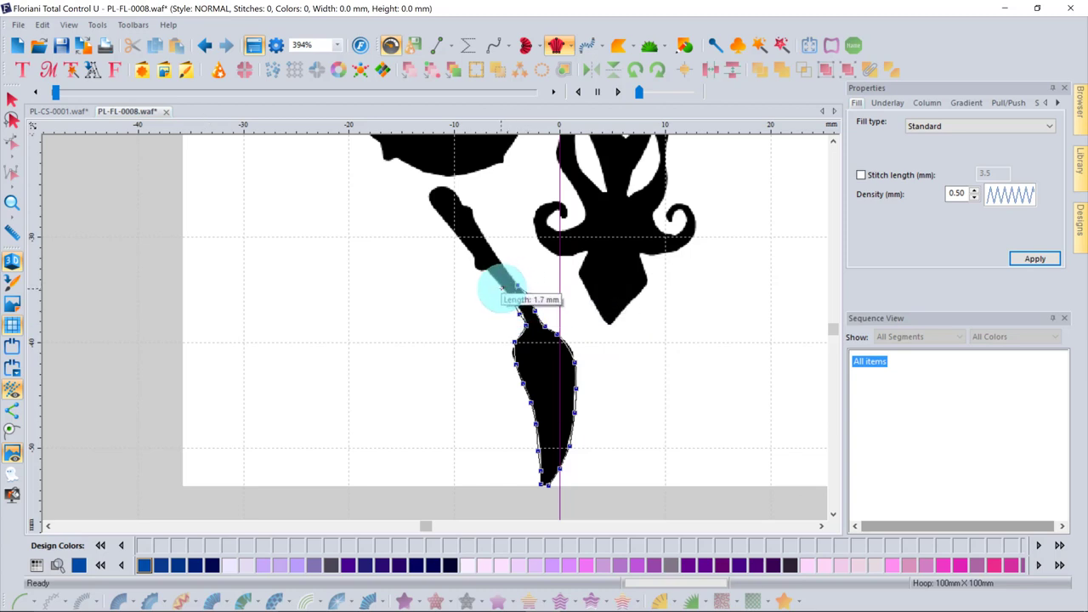
{"action": "left_click", "coordinate": [504, 268]}
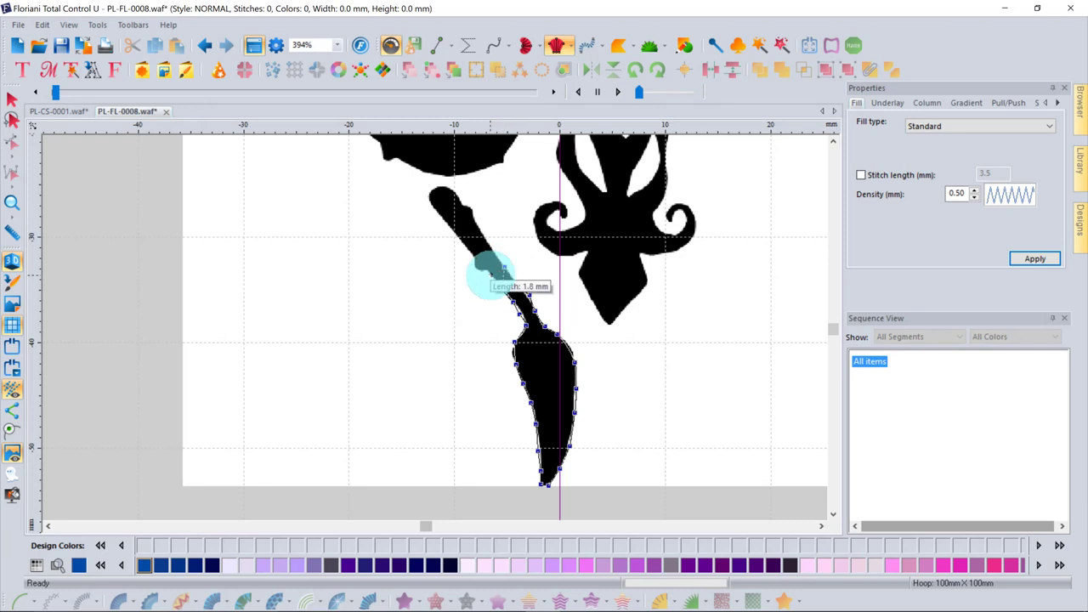
{"action": "left_click", "coordinate": [496, 255]}
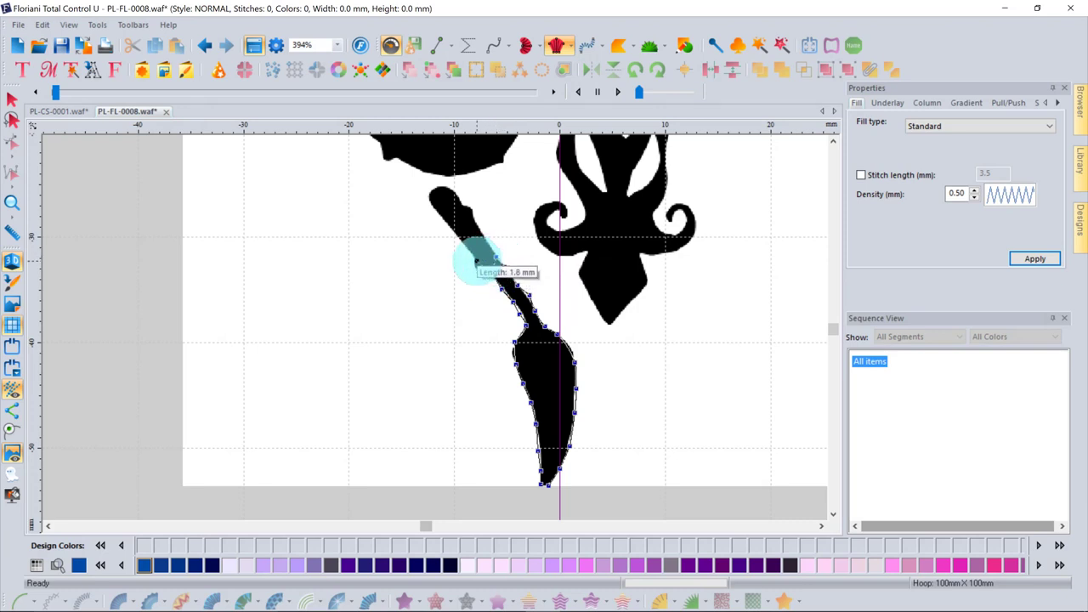
{"action": "left_click", "coordinate": [487, 244]}
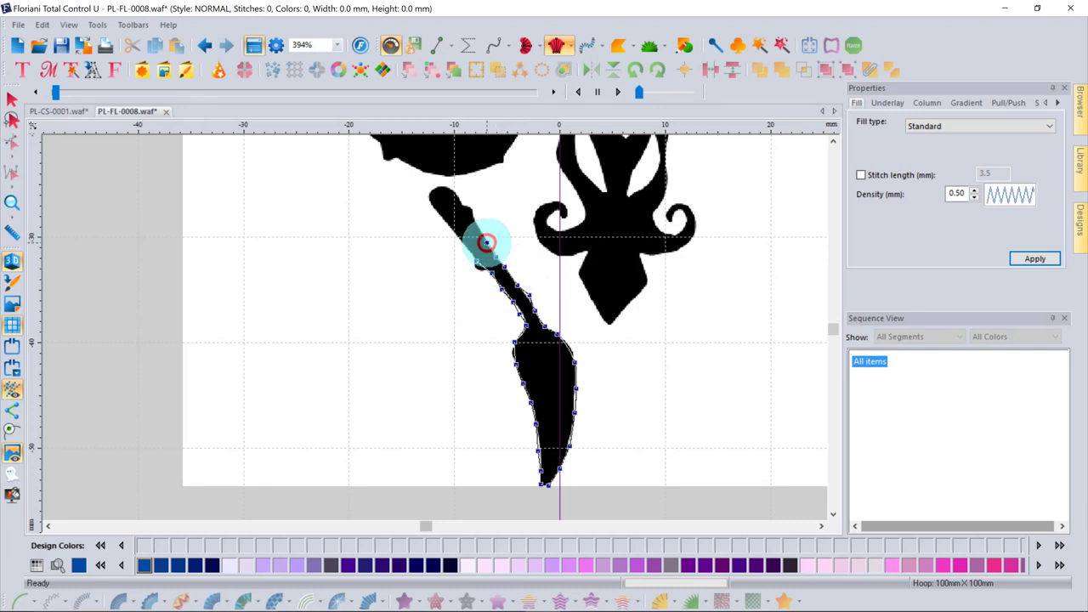
{"action": "left_click", "coordinate": [448, 226]}
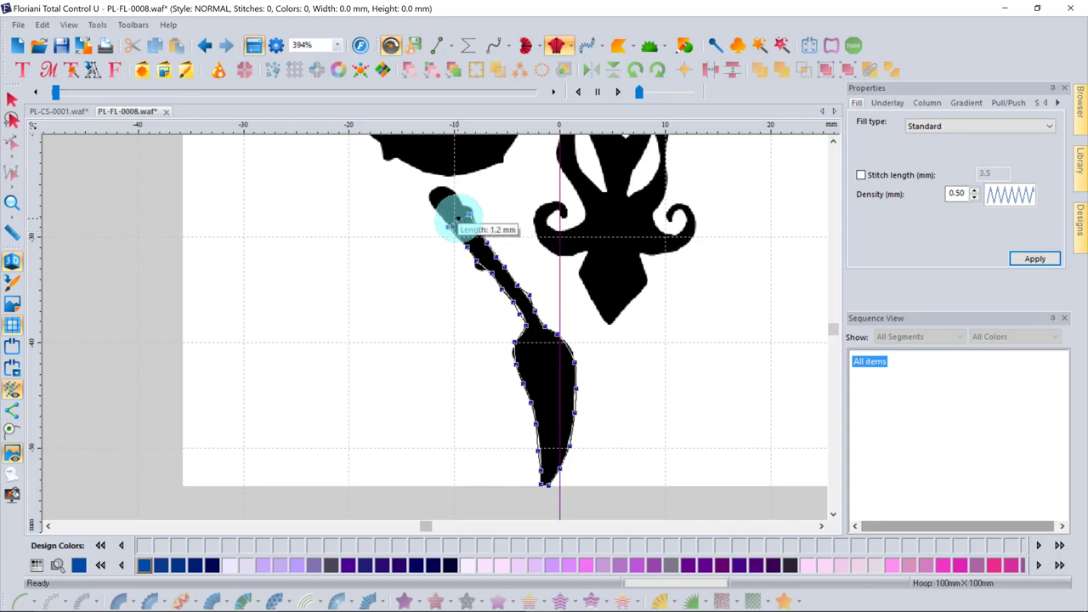
{"action": "left_click", "coordinate": [456, 201]}
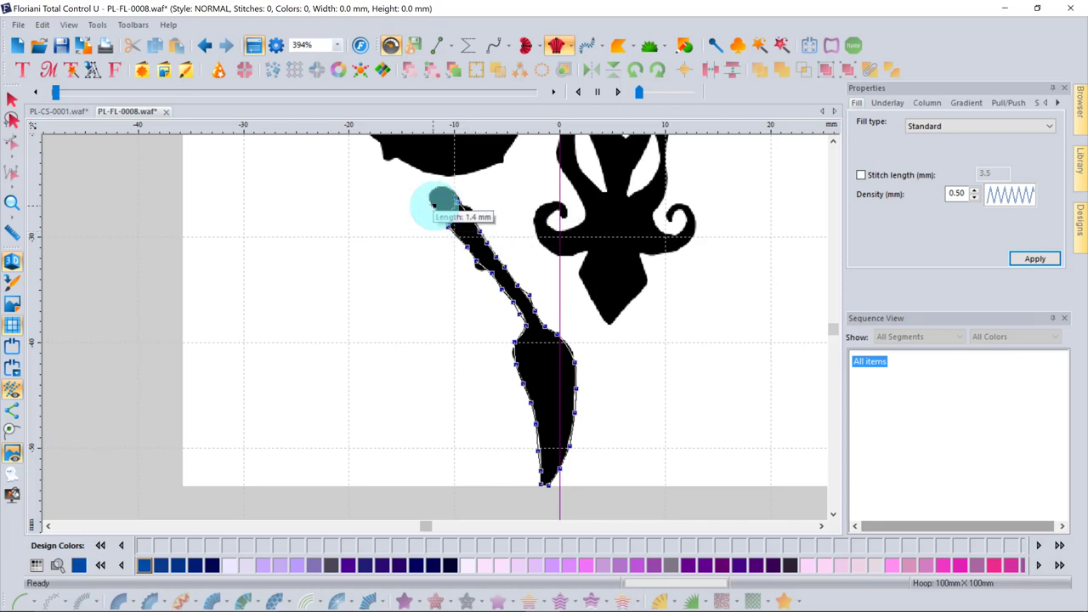
{"action": "left_click", "coordinate": [432, 199]}
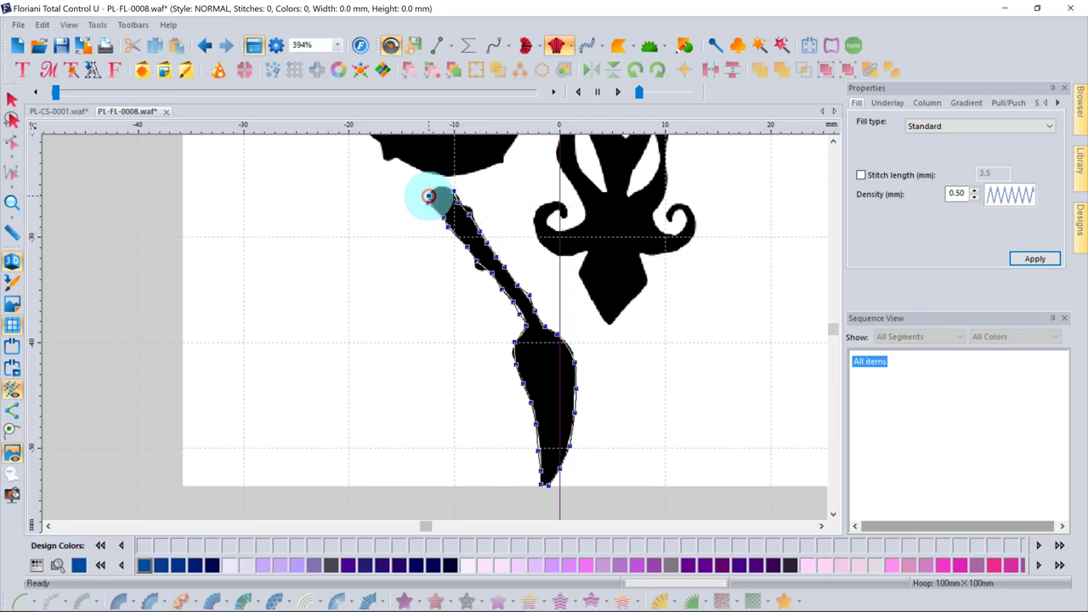
{"action": "left_click", "coordinate": [439, 187]}
{"action": "key", "text": "Return"}
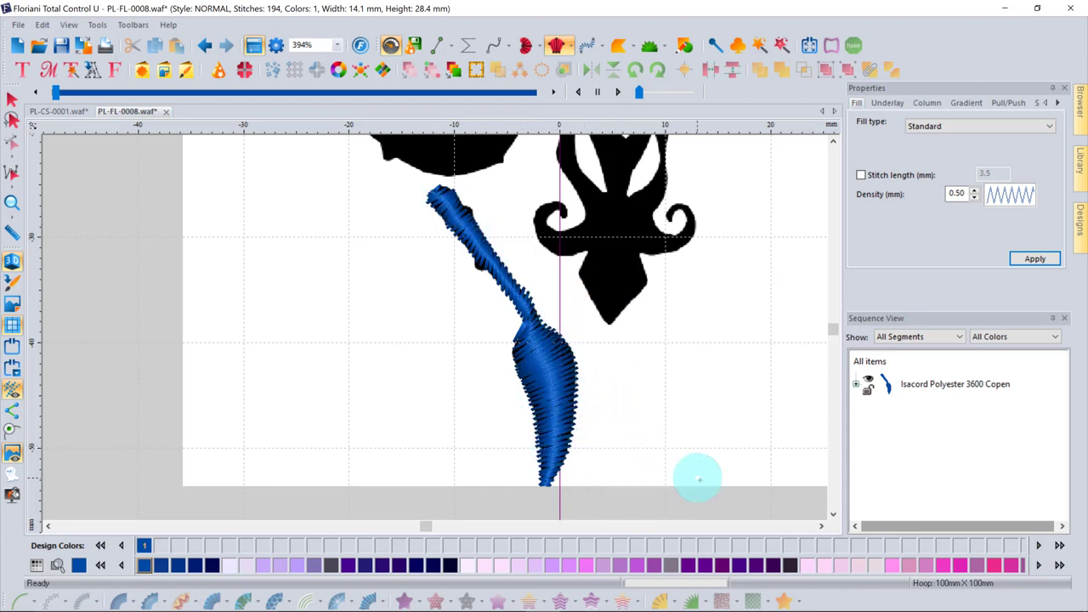
{"action": "mouse_move", "coordinate": [814, 606]}
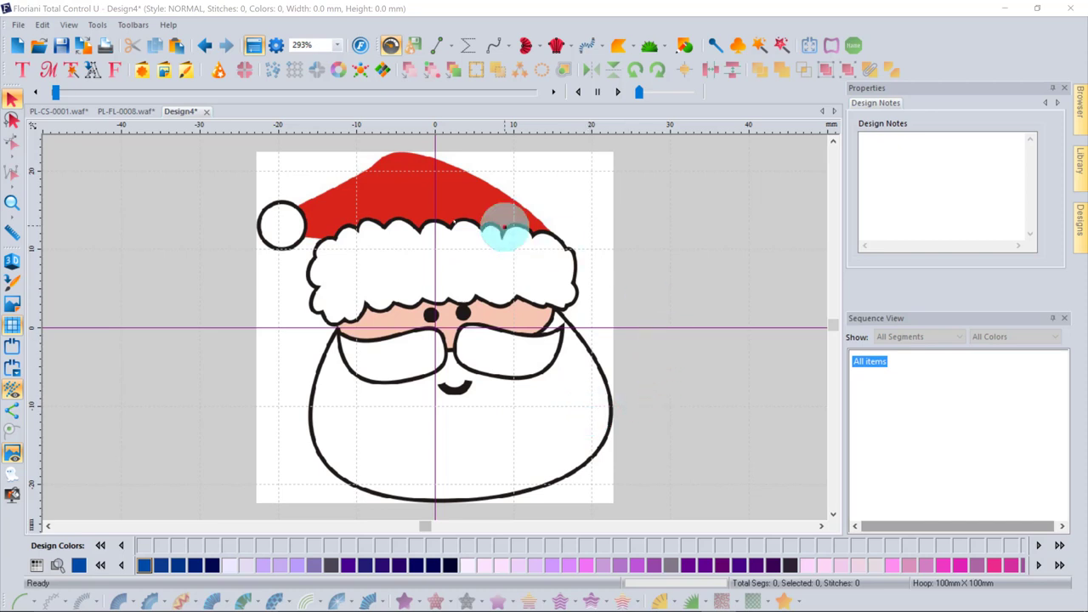
Draw a six-point 2.5 mm steil path right of the Santa, producing 148 stitches
{"action": "left_click", "coordinate": [587, 46]}
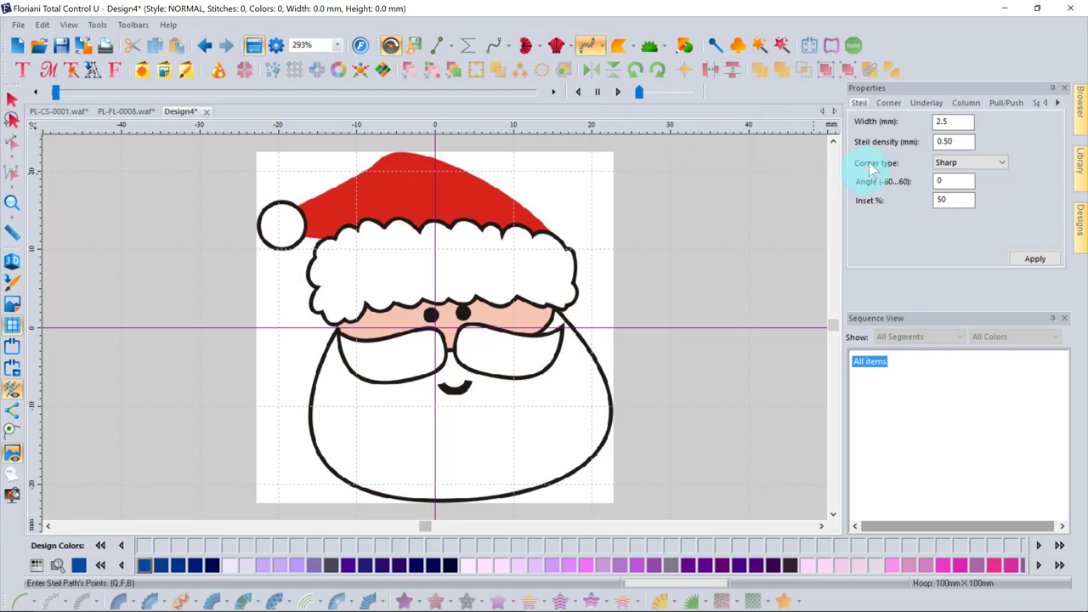
{"action": "left_click", "coordinate": [934, 121]}
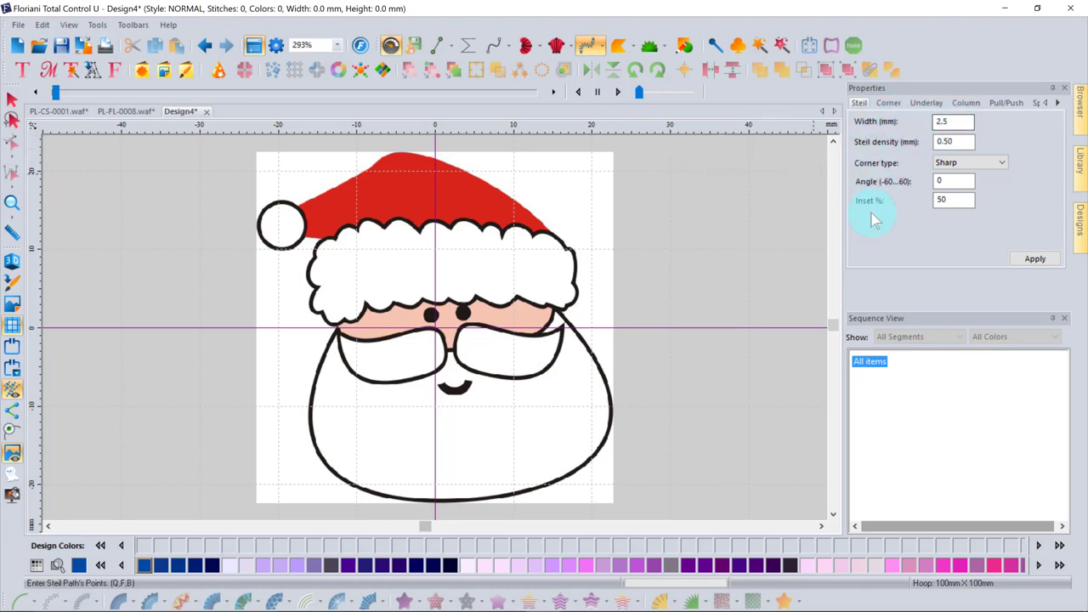
{"action": "left_click", "coordinate": [667, 209]}
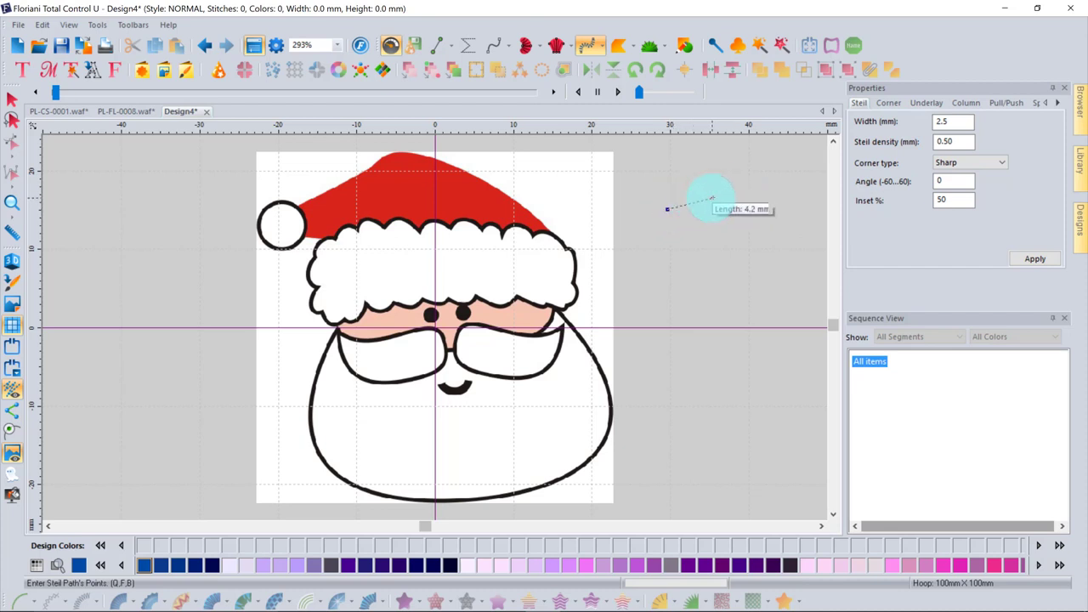
{"action": "left_click", "coordinate": [712, 198]}
{"action": "left_click", "coordinate": [714, 238]}
{"action": "left_click", "coordinate": [754, 228]}
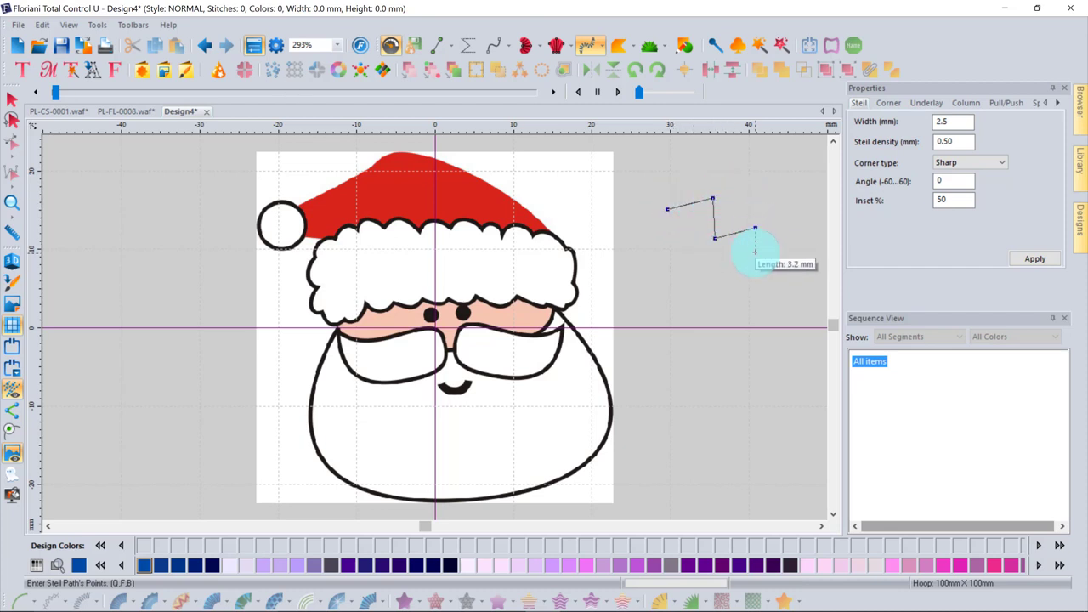
{"action": "left_click", "coordinate": [756, 252]}
{"action": "left_click", "coordinate": [750, 278]}
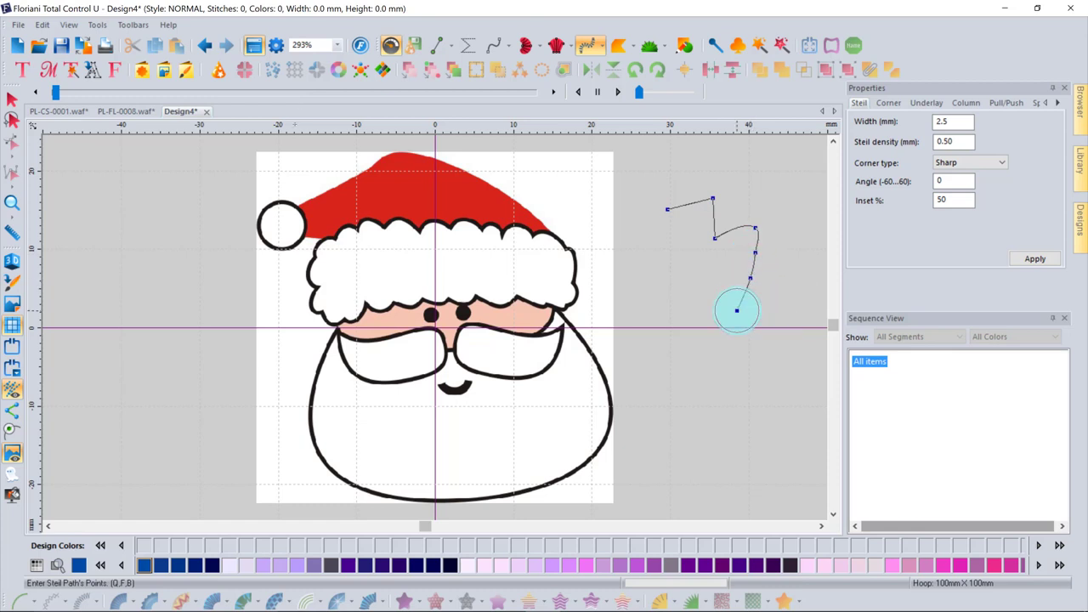
{"action": "key", "text": "Return"}
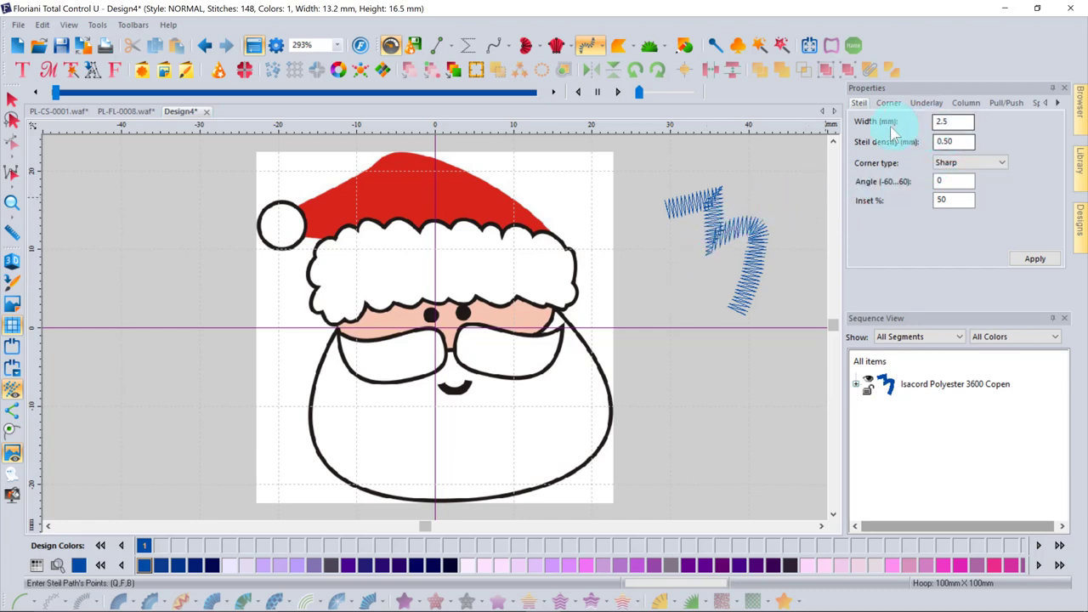
{"action": "double_click", "coordinate": [946, 123]}
Set the steil width to 1.4 mm and draw a second curved steil path above the first
{"action": "double_click", "coordinate": [953, 121]}
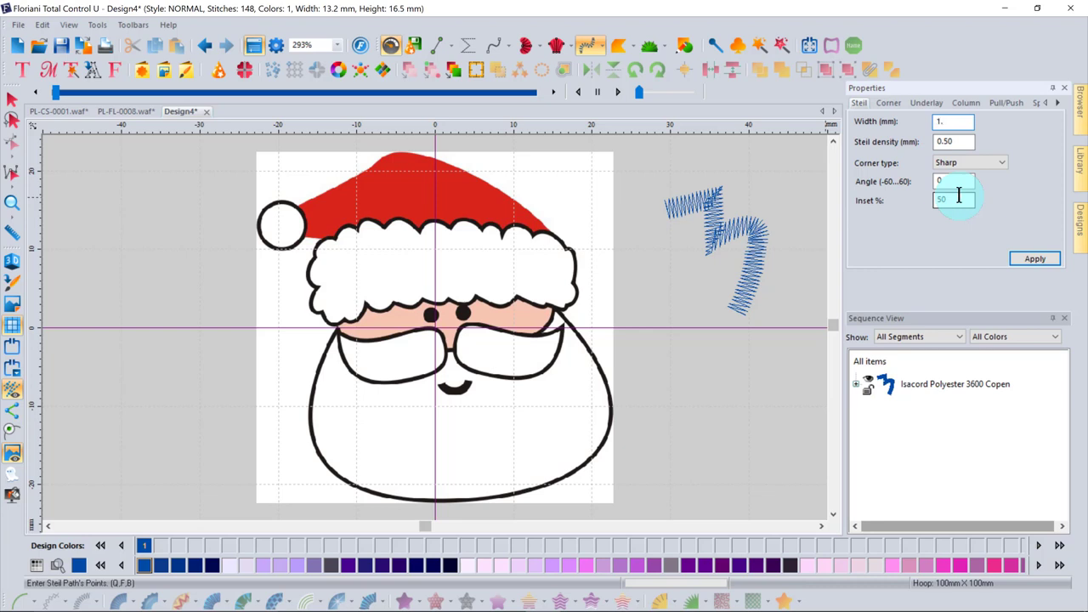
{"action": "left_click", "coordinate": [1042, 260]}
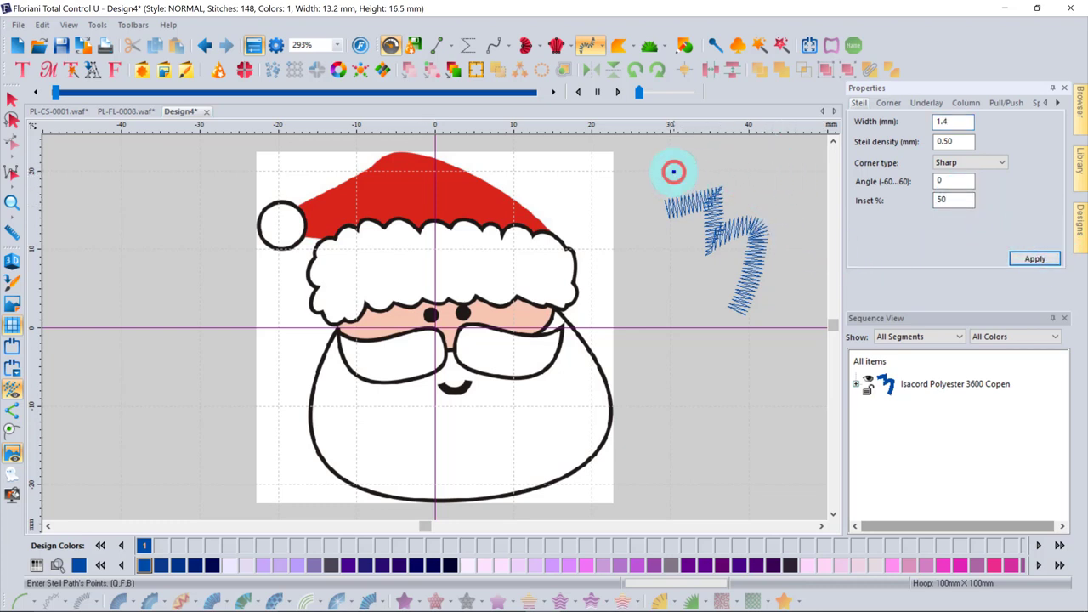
{"action": "left_click", "coordinate": [719, 162]}
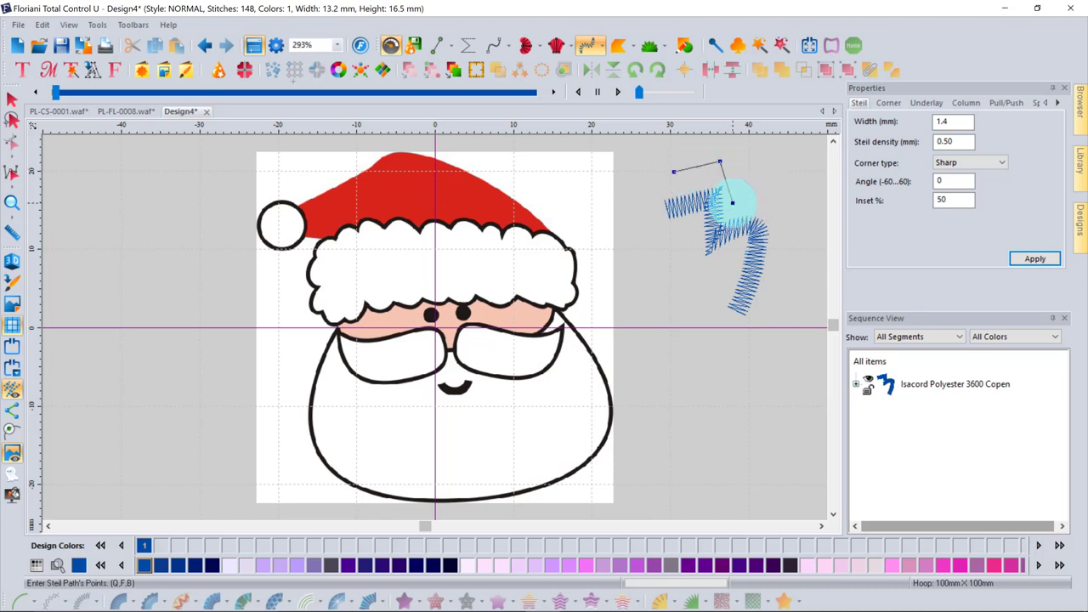
{"action": "left_click", "coordinate": [732, 203]}
{"action": "right_click", "coordinate": [778, 187]}
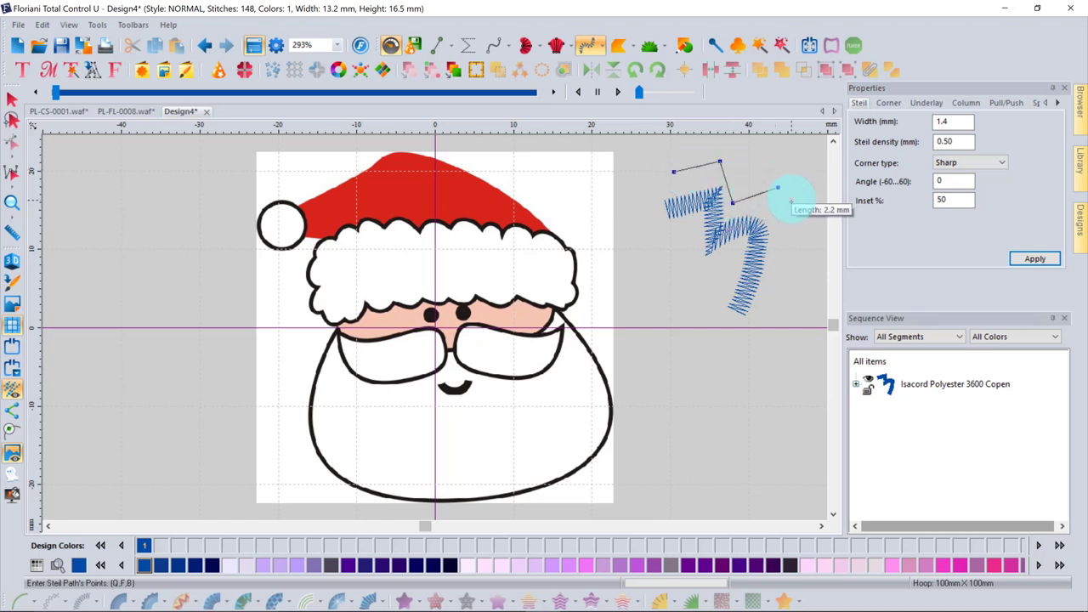
{"action": "right_click", "coordinate": [791, 202]}
{"action": "right_click", "coordinate": [795, 239]}
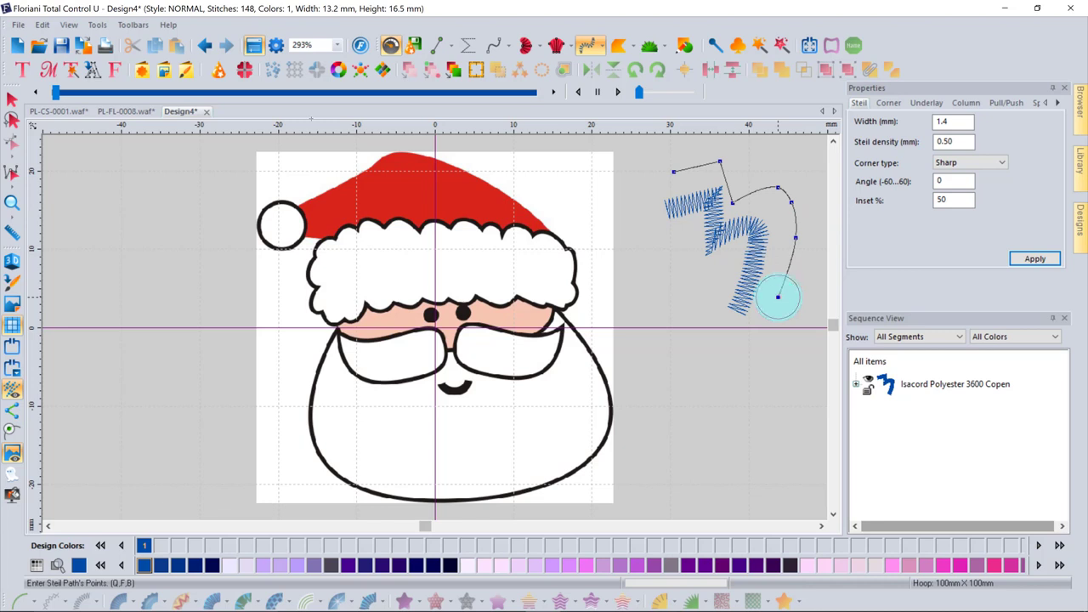
{"action": "left_click", "coordinate": [777, 297]}
{"action": "key", "text": "Return"}
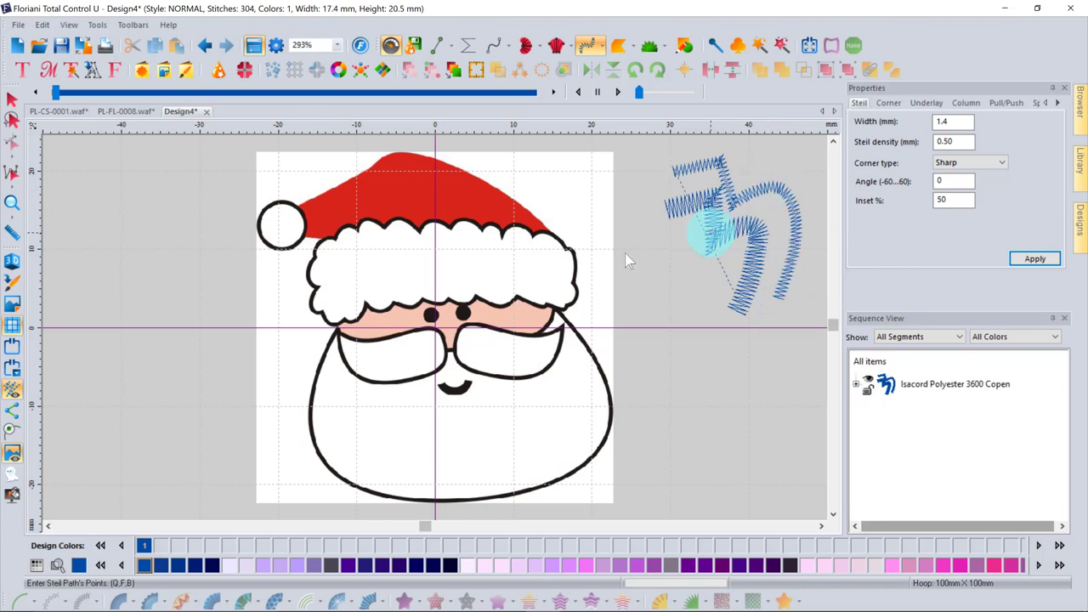
Preview the stitches in 3D, then select the steil strokes and delete them
{"action": "left_click", "coordinate": [14, 264]}
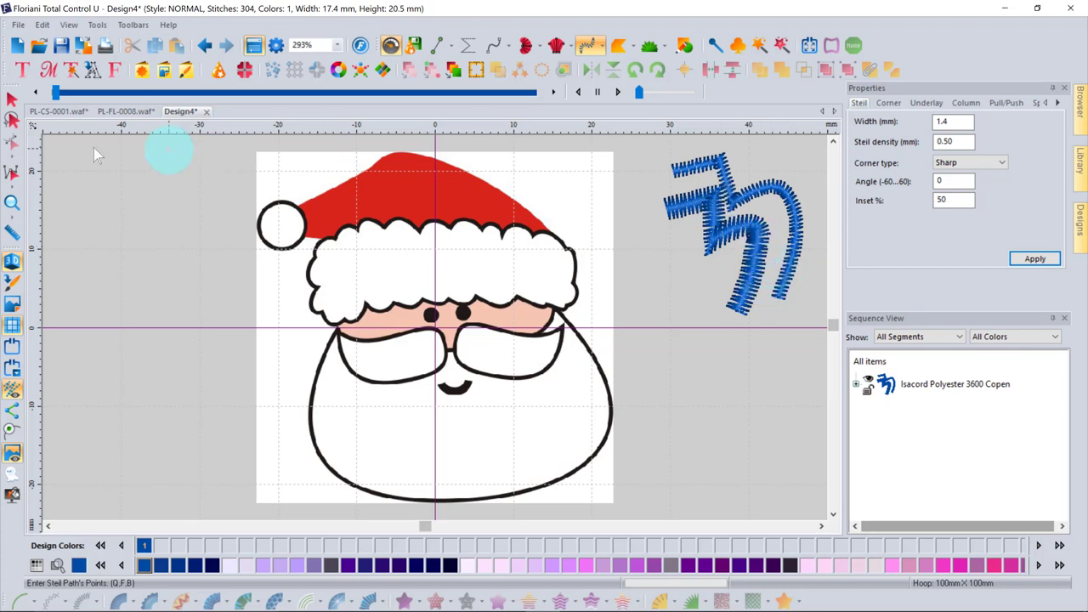
{"action": "left_click", "coordinate": [13, 100]}
{"action": "left_click", "coordinate": [699, 170]}
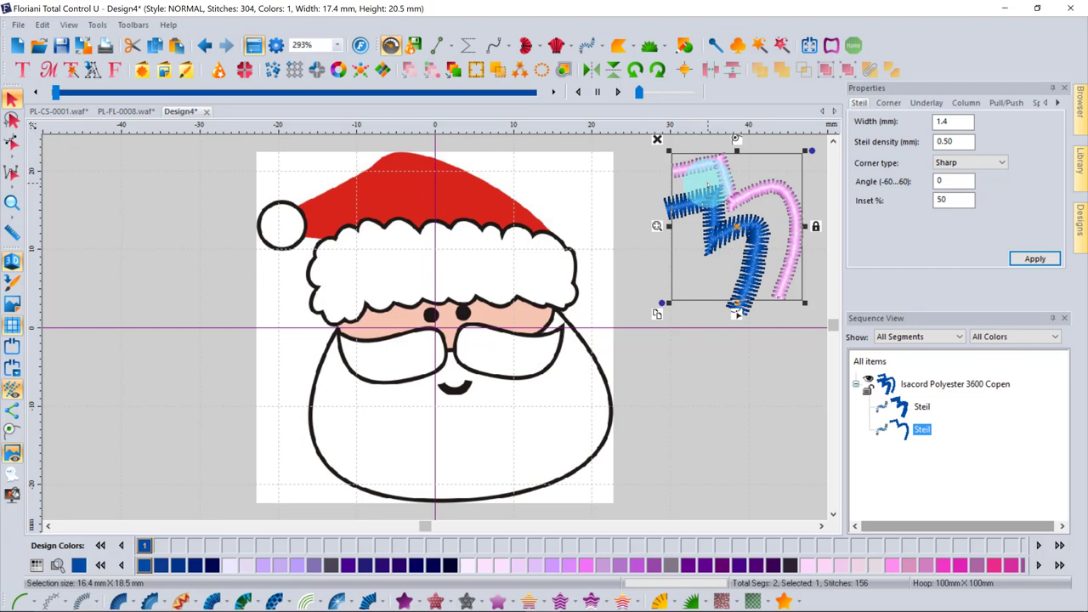
{"action": "key", "text": "Delete"}
{"action": "key", "text": "Delete"}
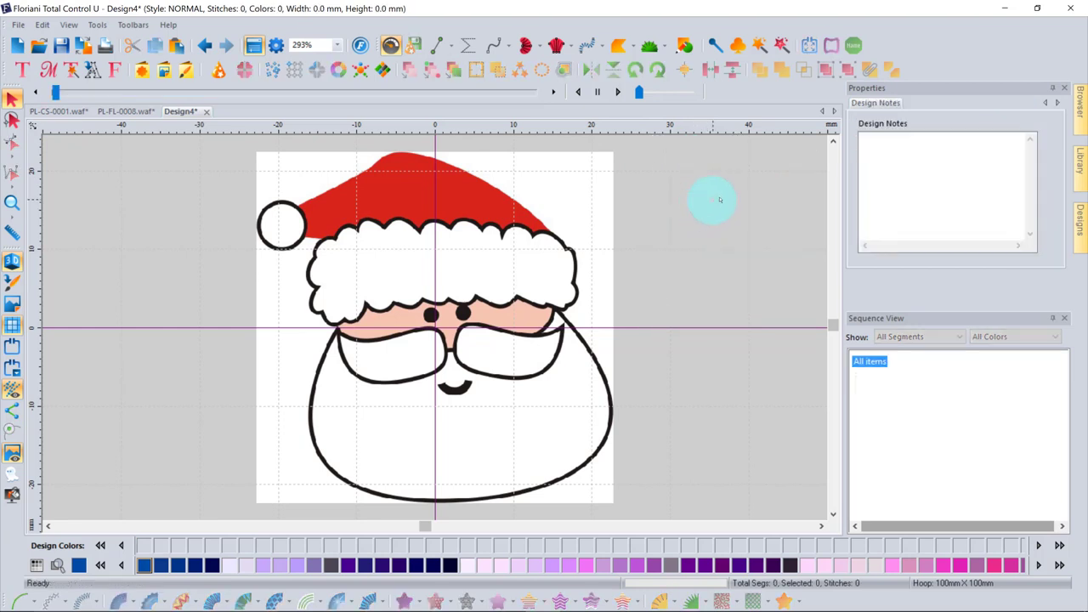
Trace complex fill points along the top and right side of Santa's right moustache
{"action": "left_click", "coordinate": [619, 44]}
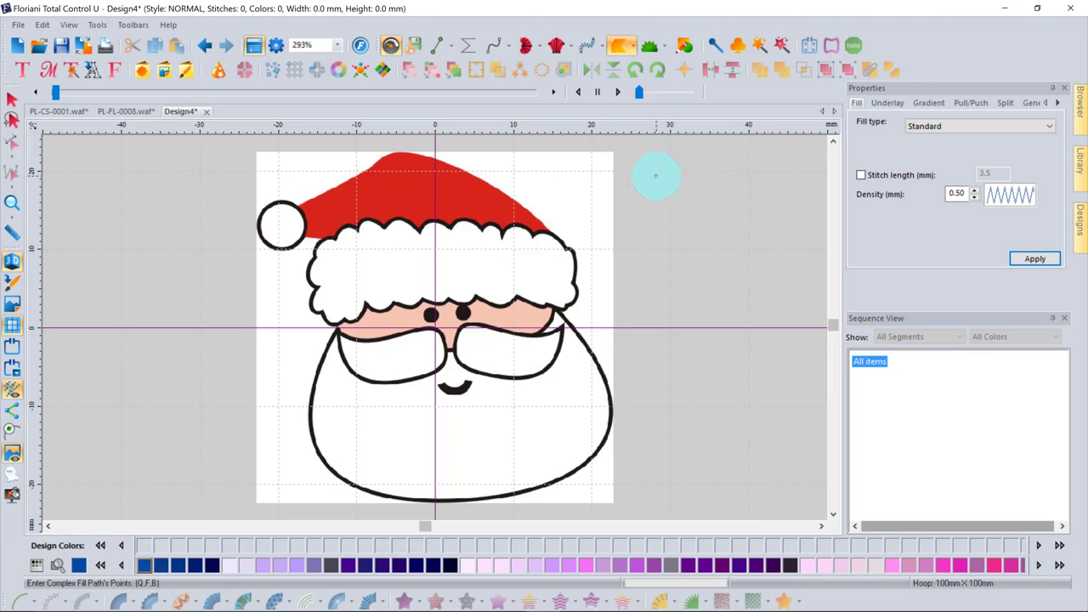
{"action": "left_click", "coordinate": [616, 44]}
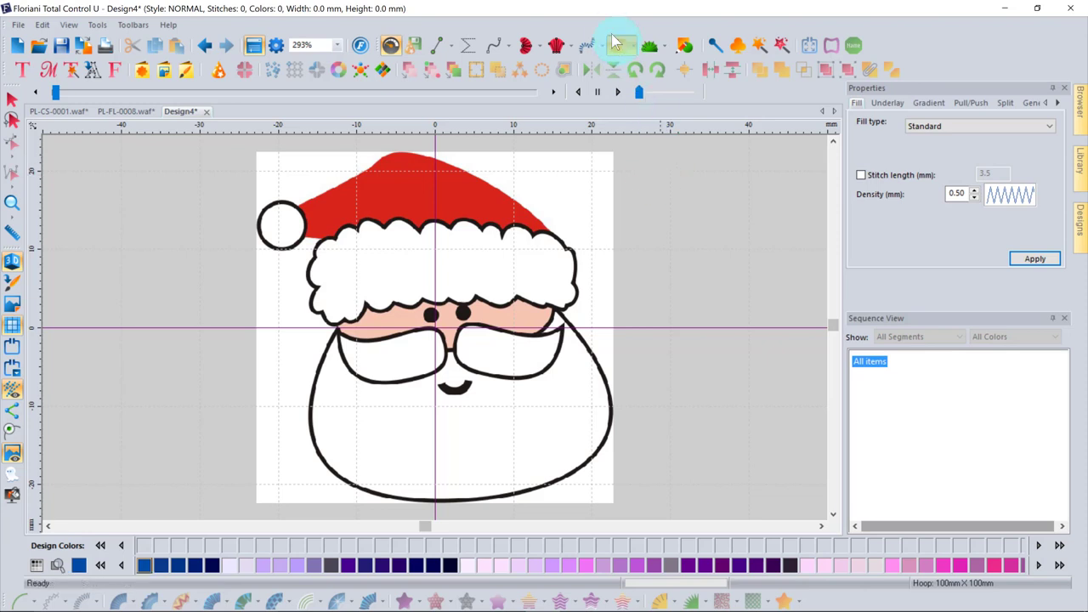
{"action": "left_click", "coordinate": [620, 48]}
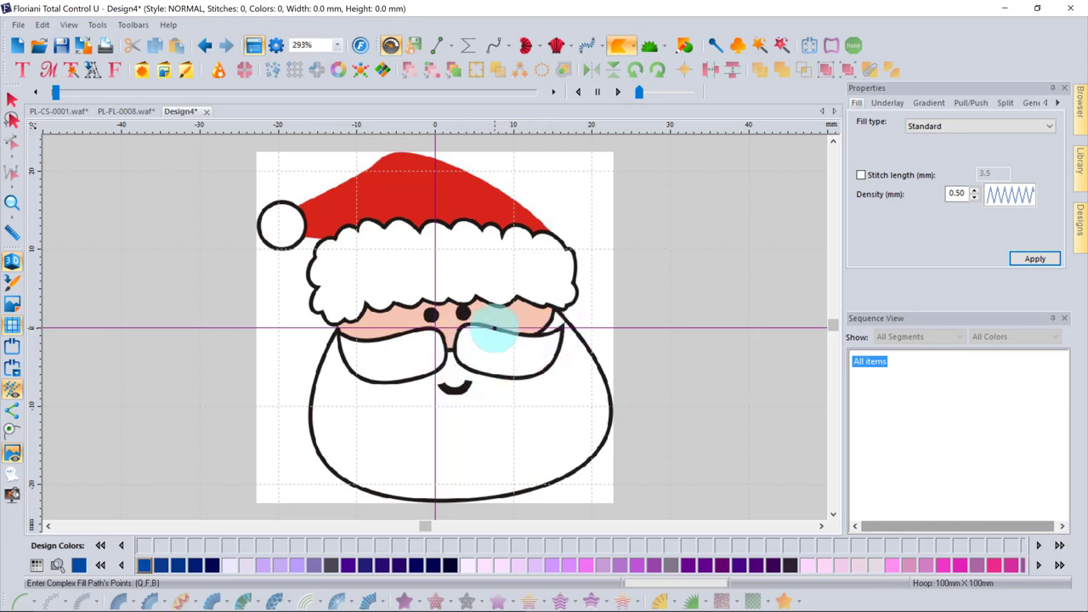
{"action": "left_click", "coordinate": [494, 327]}
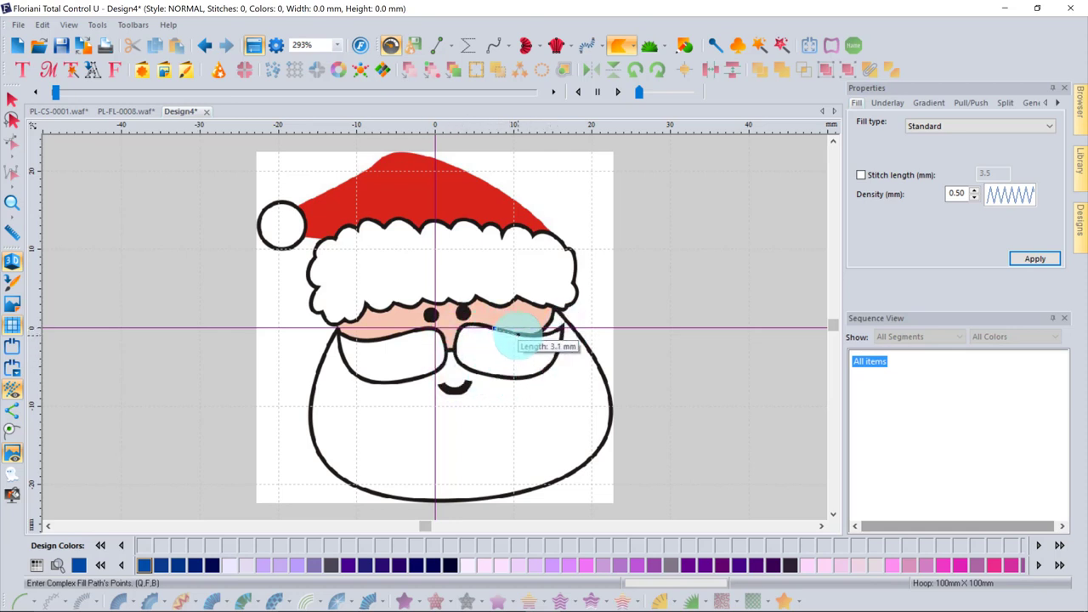
{"action": "left_click", "coordinate": [518, 334]}
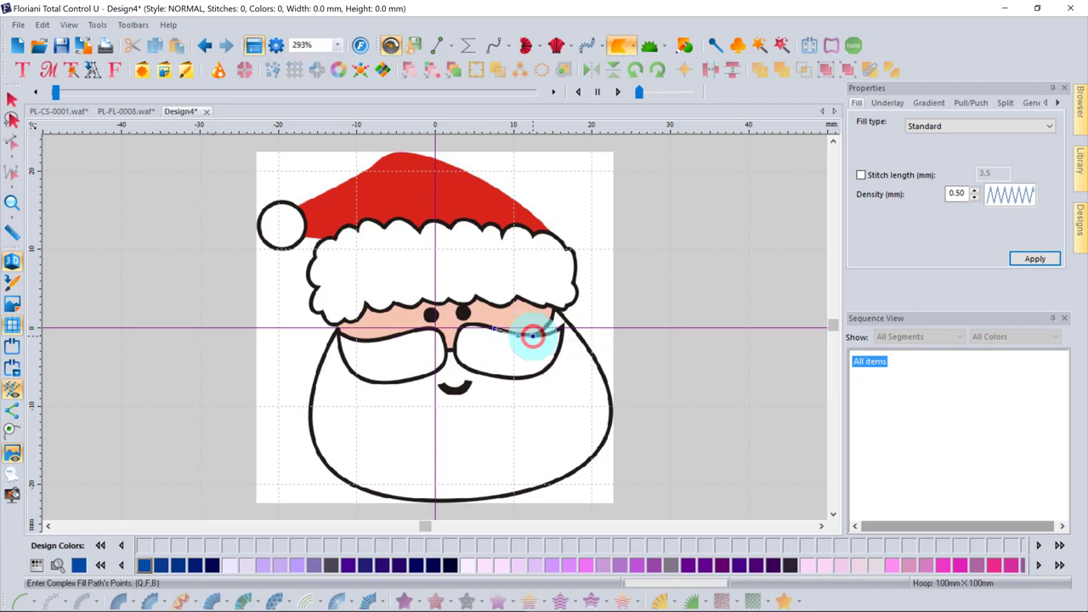
{"action": "left_click", "coordinate": [532, 335]}
{"action": "left_click", "coordinate": [549, 331]}
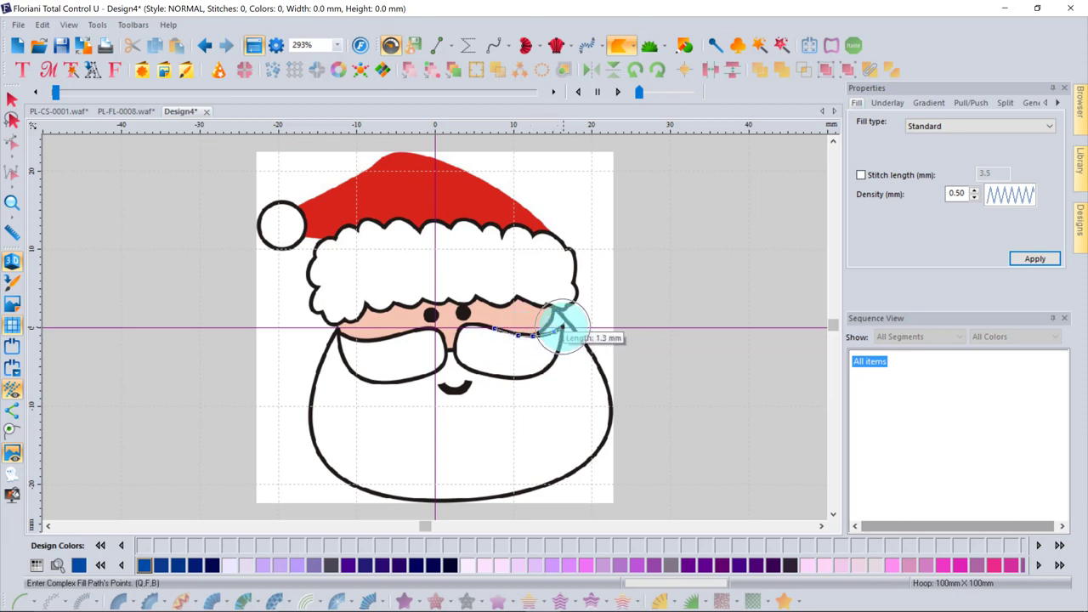
{"action": "left_click", "coordinate": [562, 327]}
{"action": "left_click", "coordinate": [560, 350]}
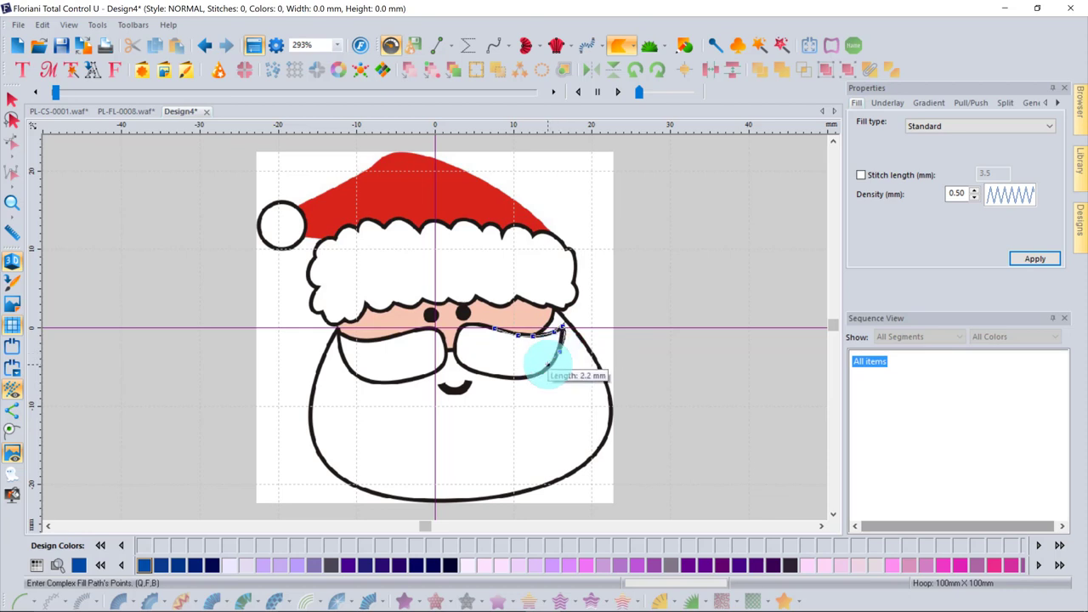
{"action": "left_click", "coordinate": [543, 372]}
Finish the lower and left moustache edges, close the outline, and set the stitch direction
{"action": "left_click", "coordinate": [517, 375]}
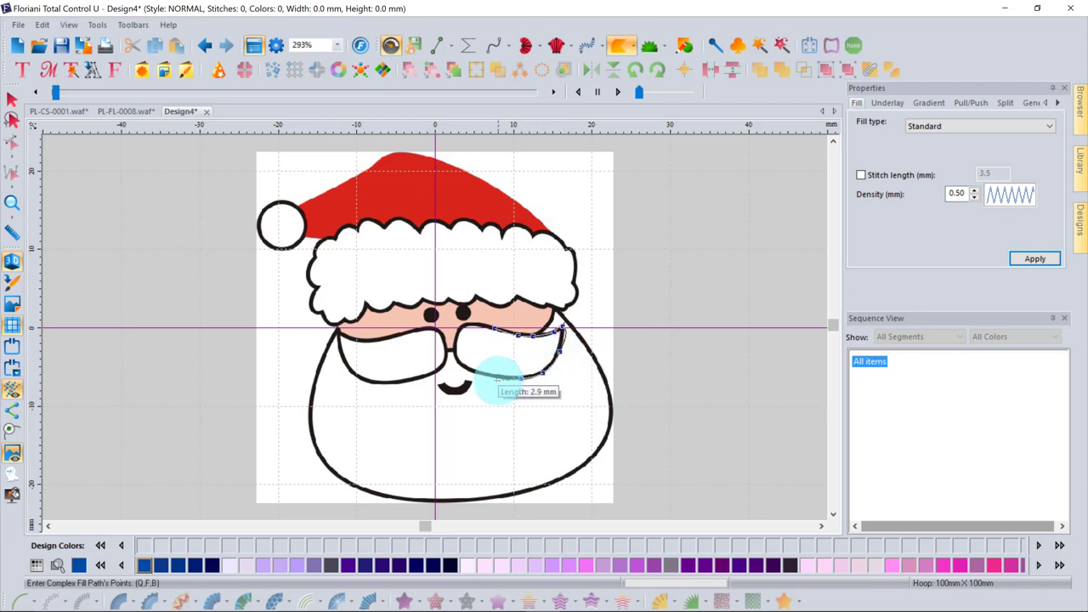
{"action": "left_click", "coordinate": [494, 378]}
{"action": "left_click", "coordinate": [464, 365]}
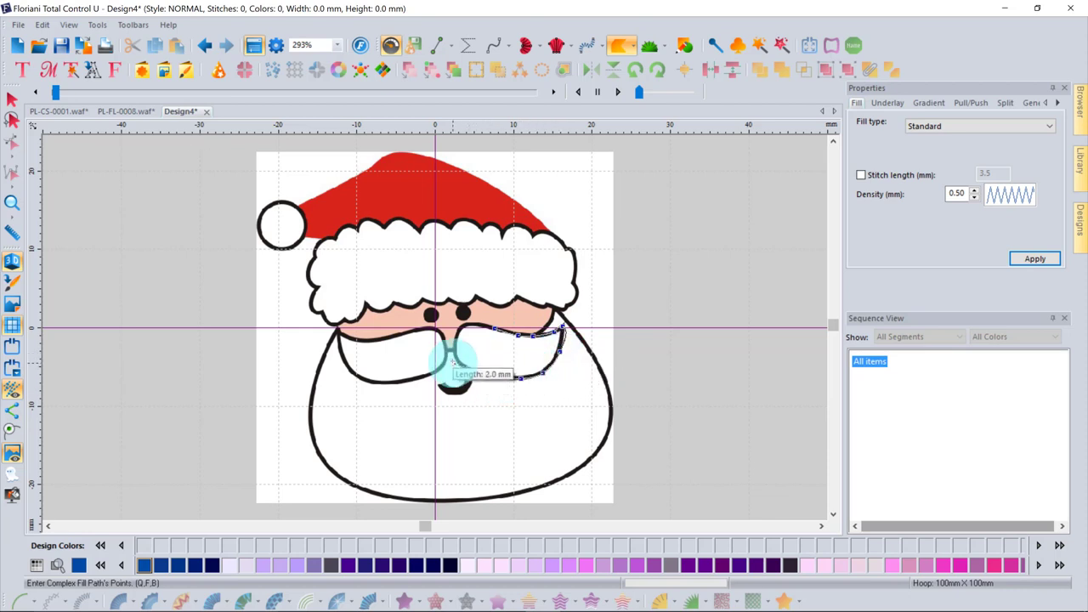
{"action": "left_click", "coordinate": [449, 349]}
{"action": "left_click", "coordinate": [457, 328]}
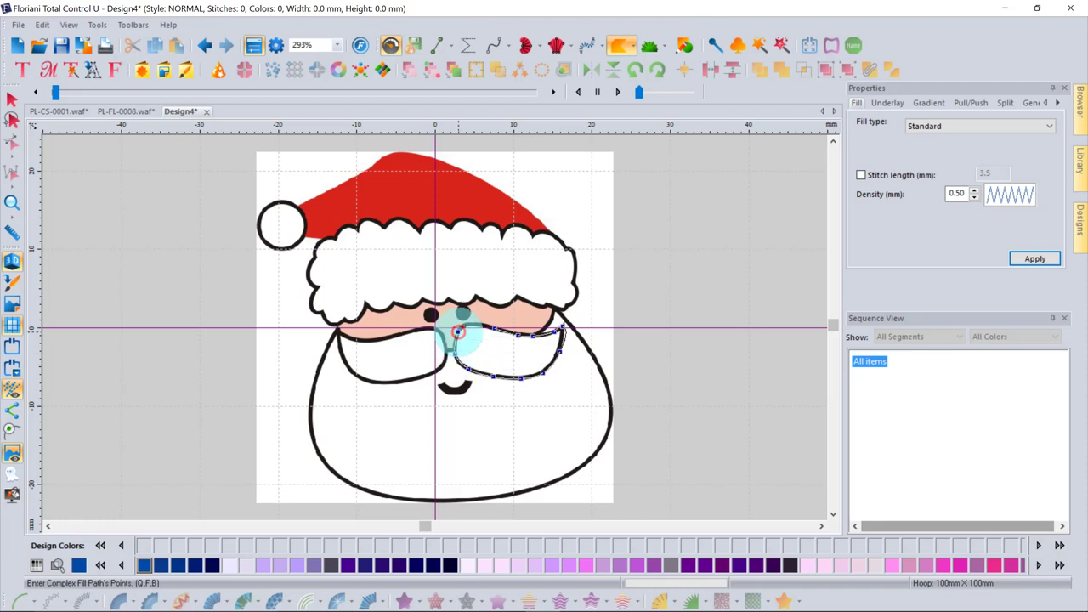
{"action": "left_click", "coordinate": [465, 314]}
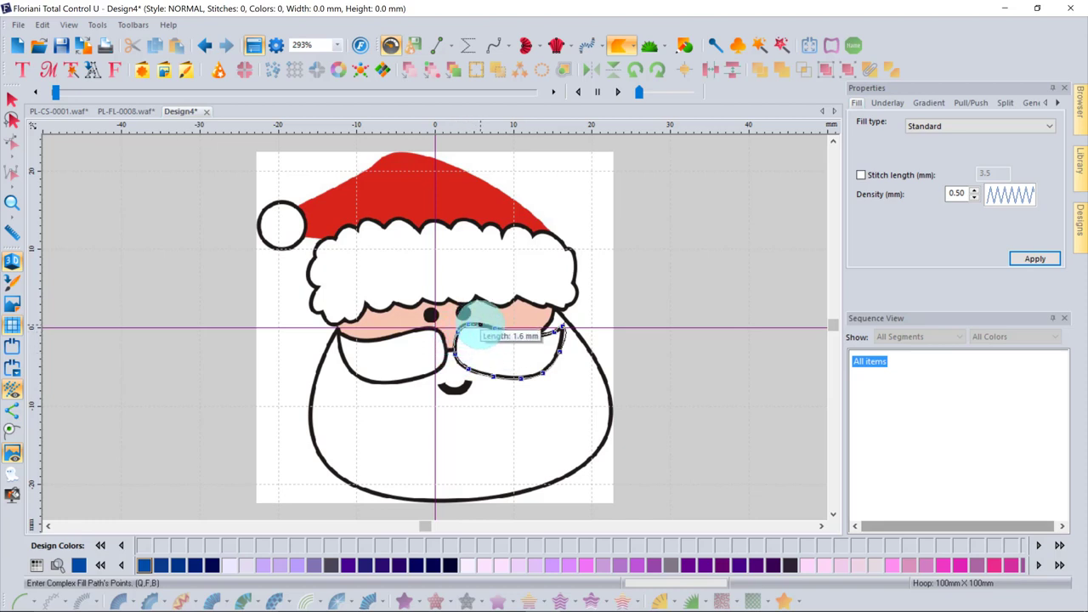
{"action": "left_click", "coordinate": [477, 323]}
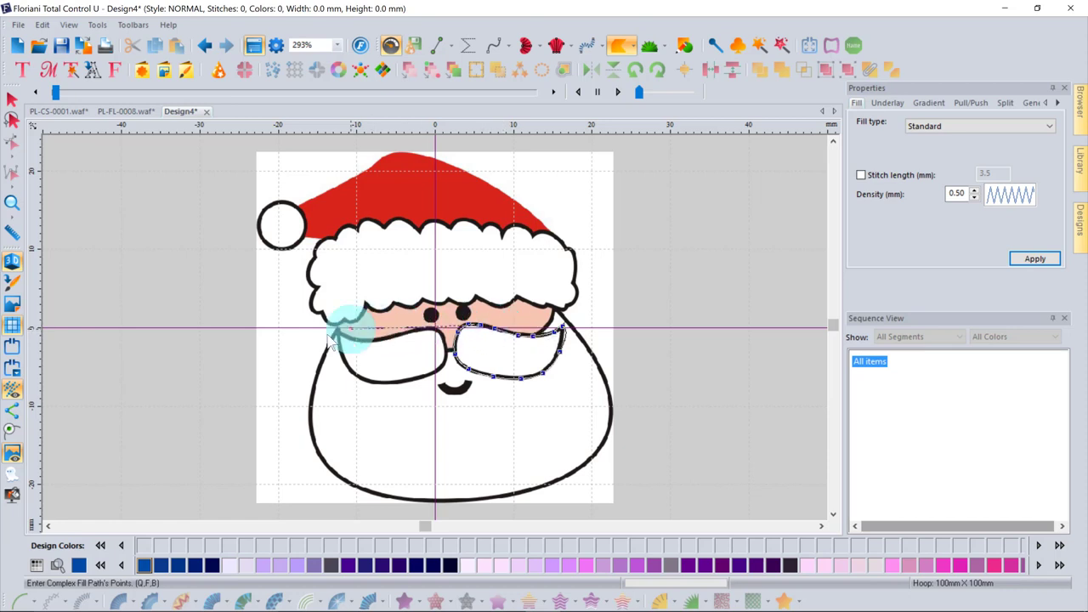
{"action": "left_click", "coordinate": [12, 433]}
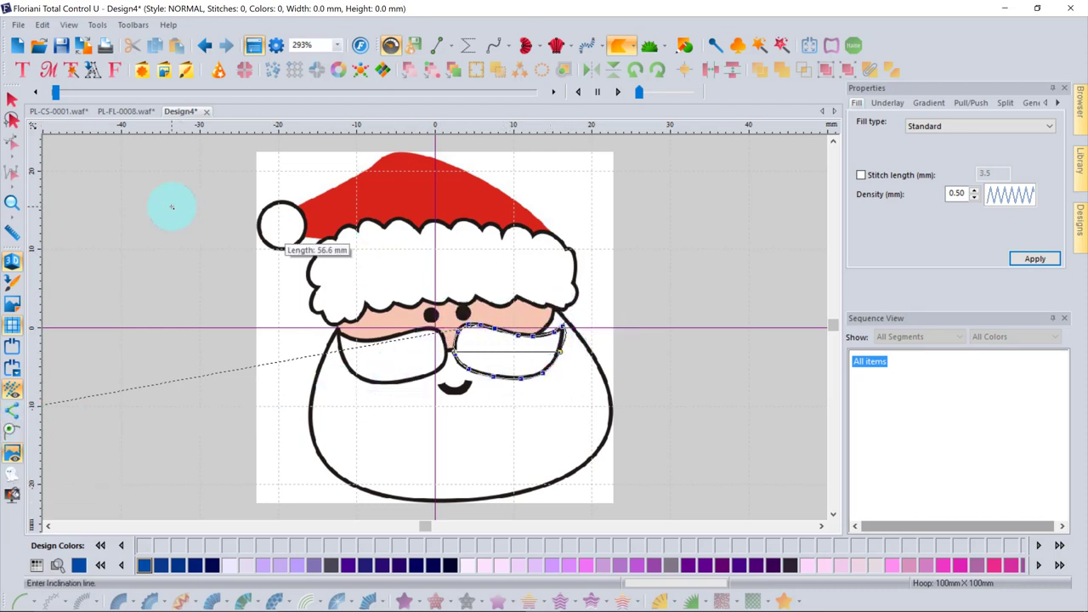
{"action": "left_click_drag", "start_coordinate": [172, 207], "coordinate": [213, 218]}
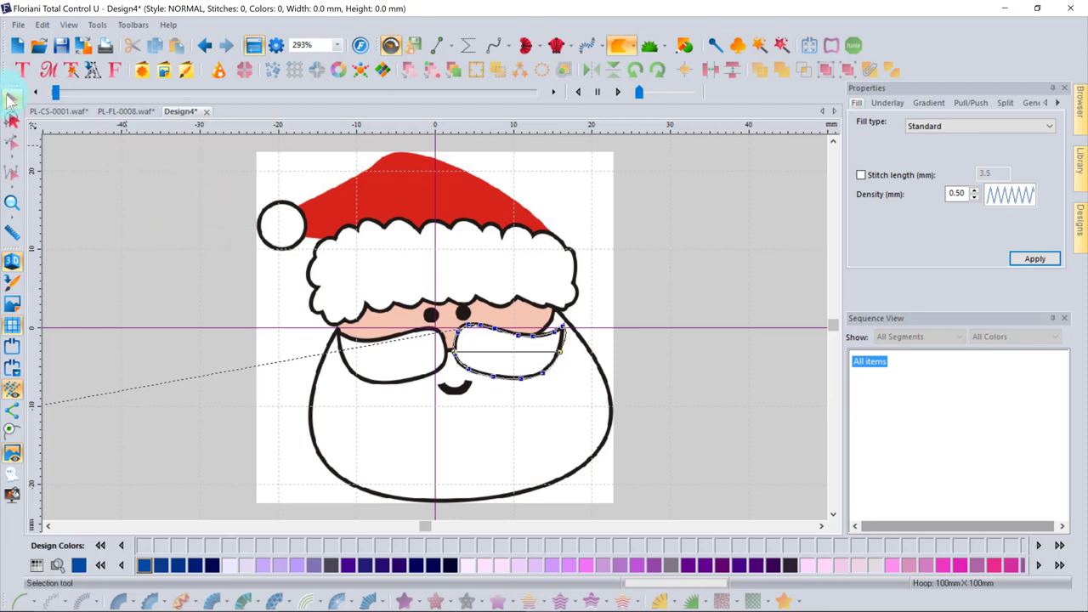
Generate the moustache fill stitches and recolour them Isacord 3344 Midnight
{"action": "key", "text": "Return"}
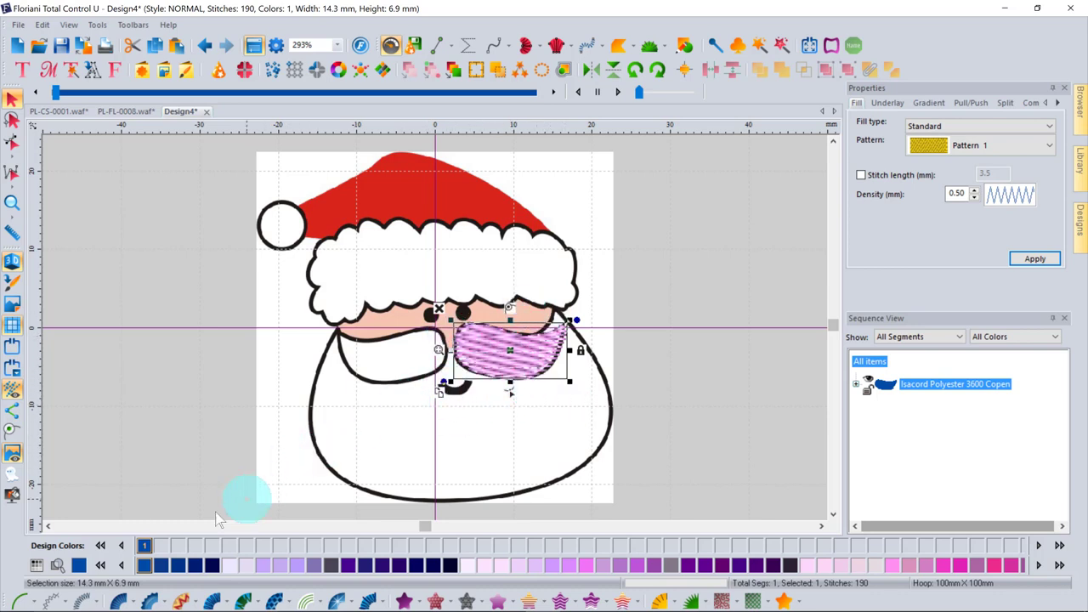
{"action": "left_click", "coordinate": [146, 566]}
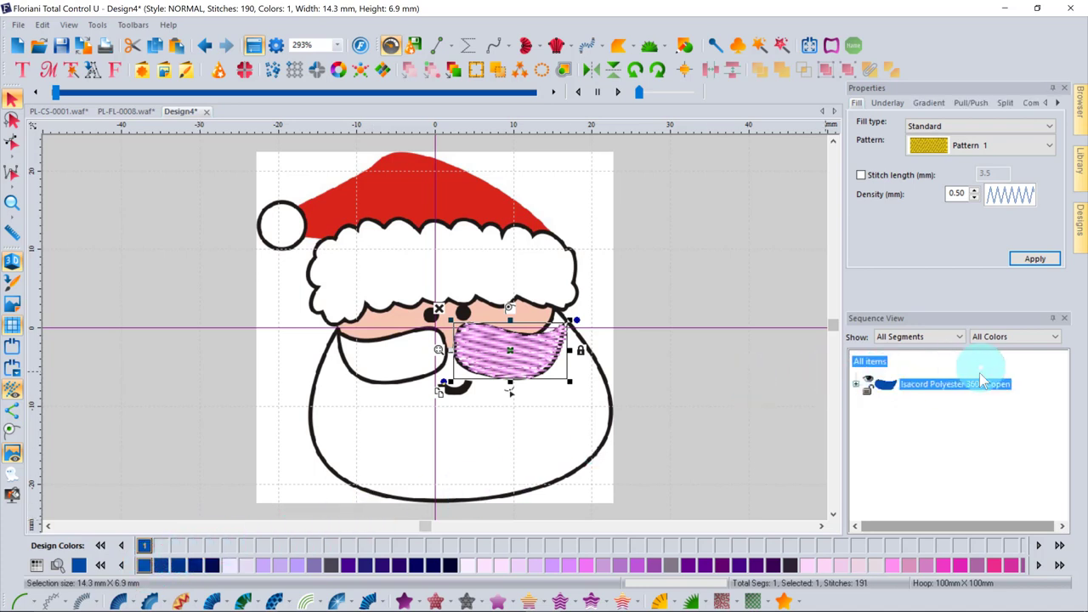
{"action": "left_click", "coordinate": [453, 566]}
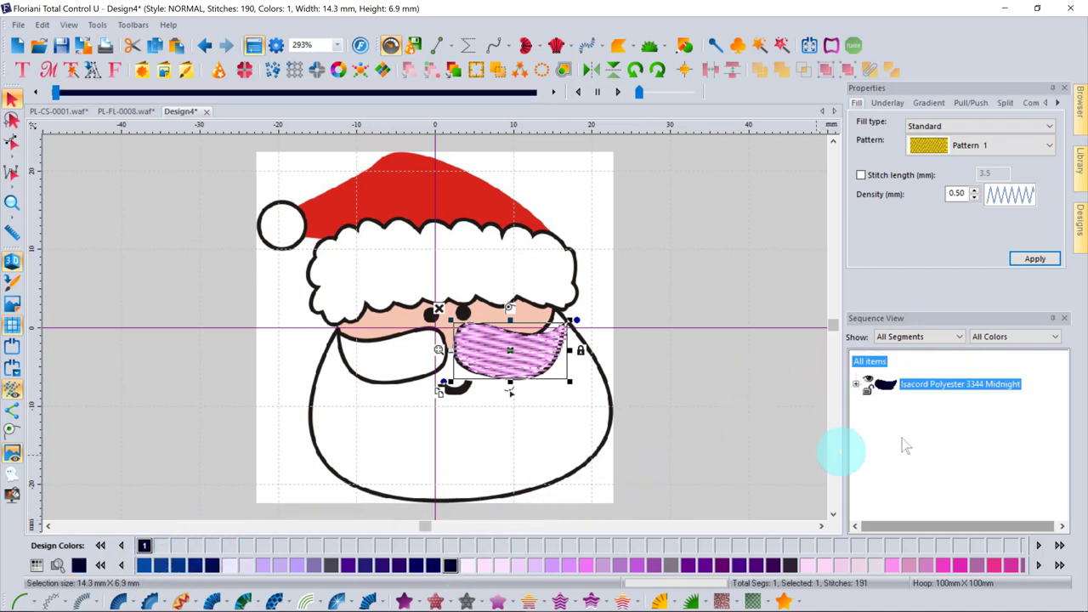
Select the moustache fill and delete it
{"action": "left_click", "coordinate": [696, 365]}
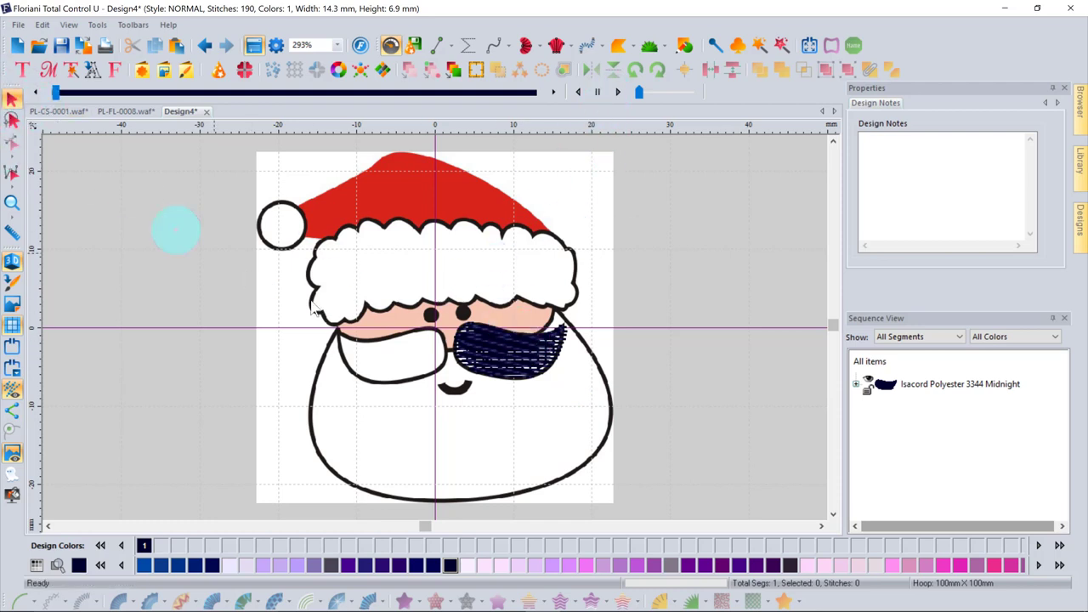
{"action": "left_click", "coordinate": [512, 351]}
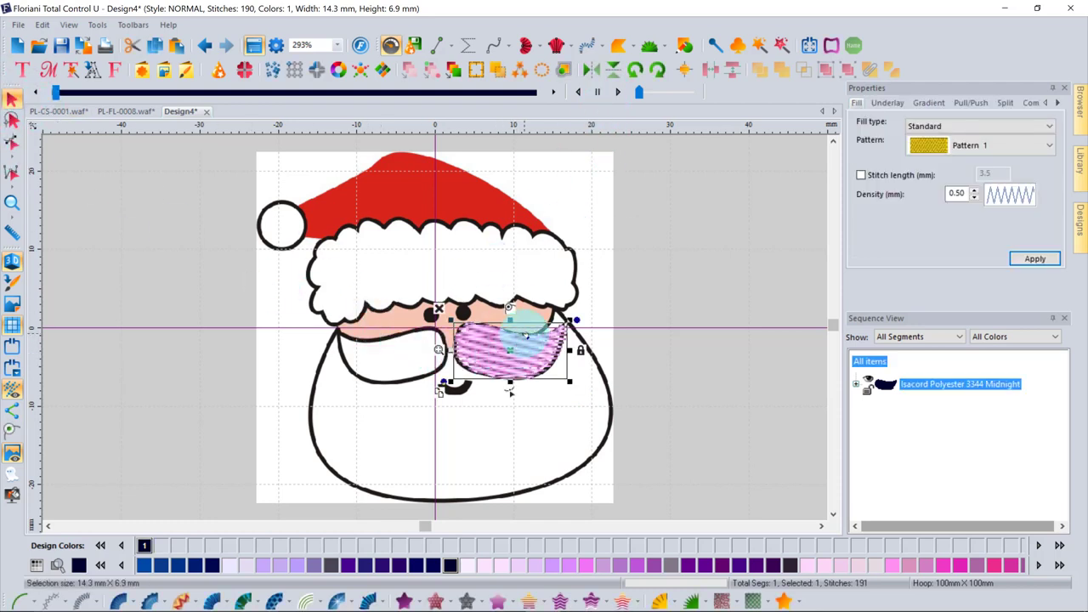
{"action": "key", "text": "Delete"}
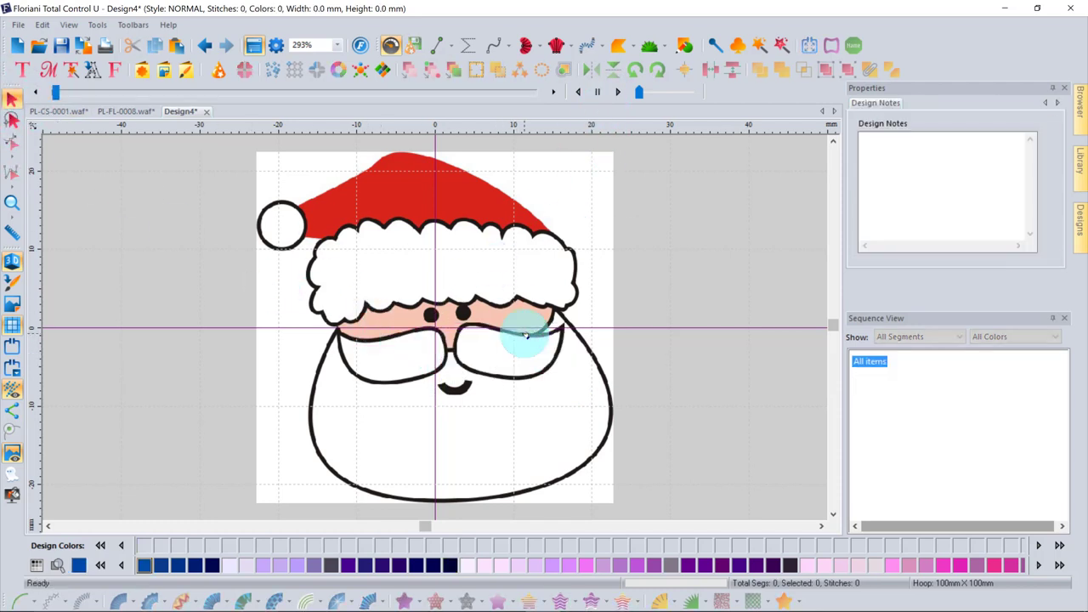
Outline Santa's right moustache with appliqué points and close it to generate satin stitches
{"action": "left_click", "coordinate": [652, 47]}
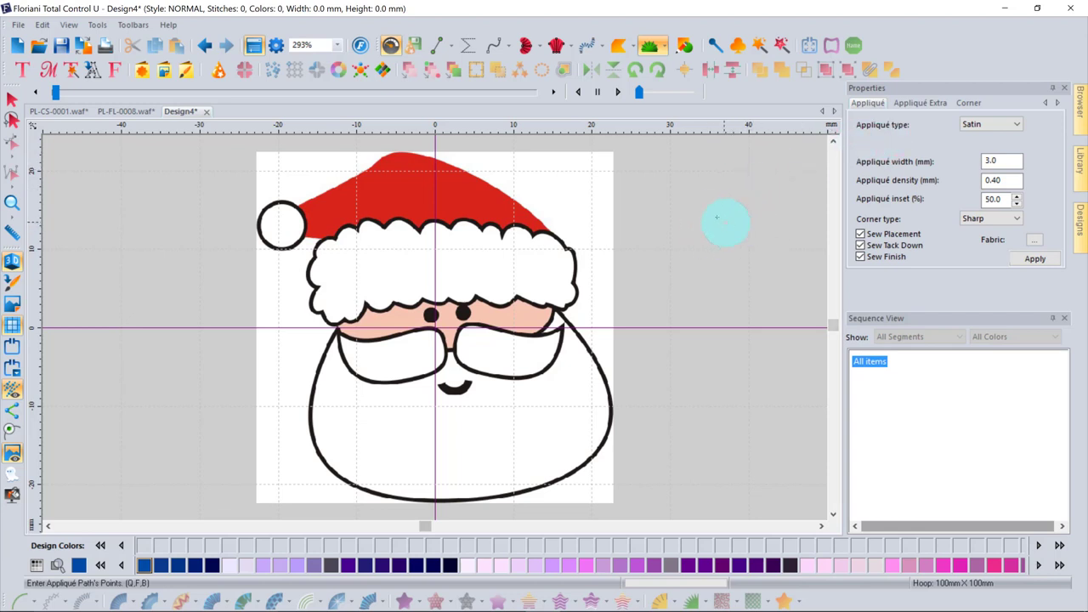
{"action": "left_click", "coordinate": [649, 49]}
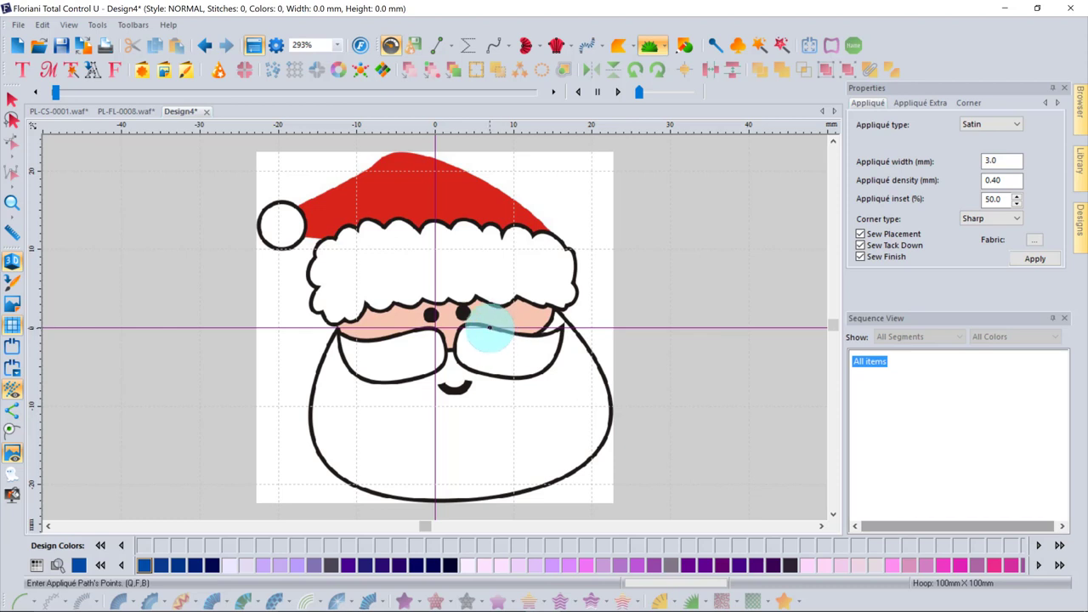
{"action": "left_click", "coordinate": [490, 328]}
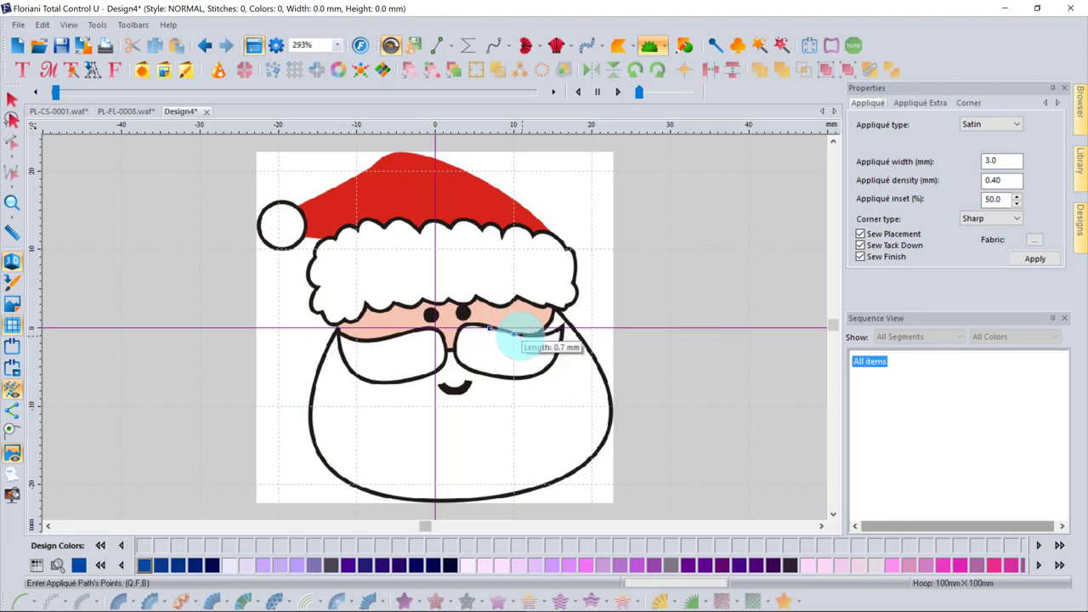
{"action": "left_click", "coordinate": [531, 336]}
{"action": "left_click", "coordinate": [553, 333]}
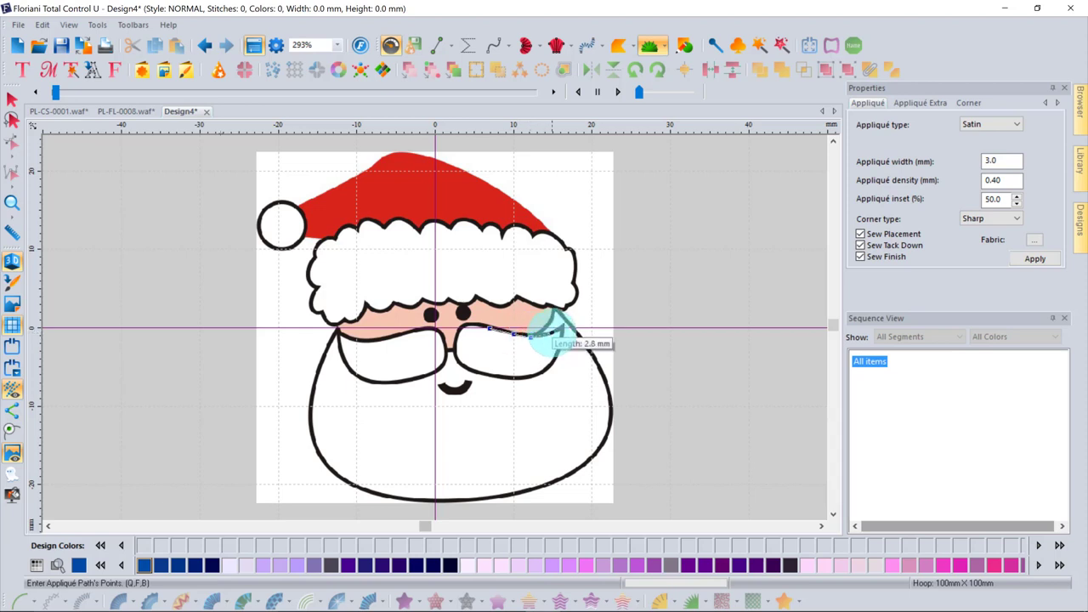
{"action": "left_click", "coordinate": [564, 327]}
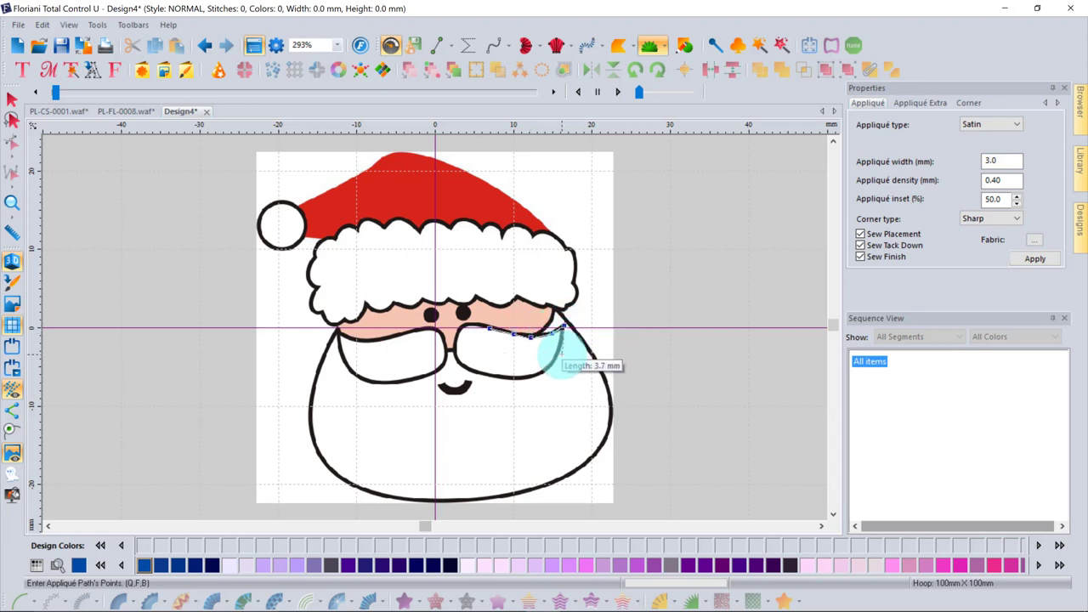
{"action": "left_click", "coordinate": [556, 357]}
{"action": "left_click", "coordinate": [540, 372]}
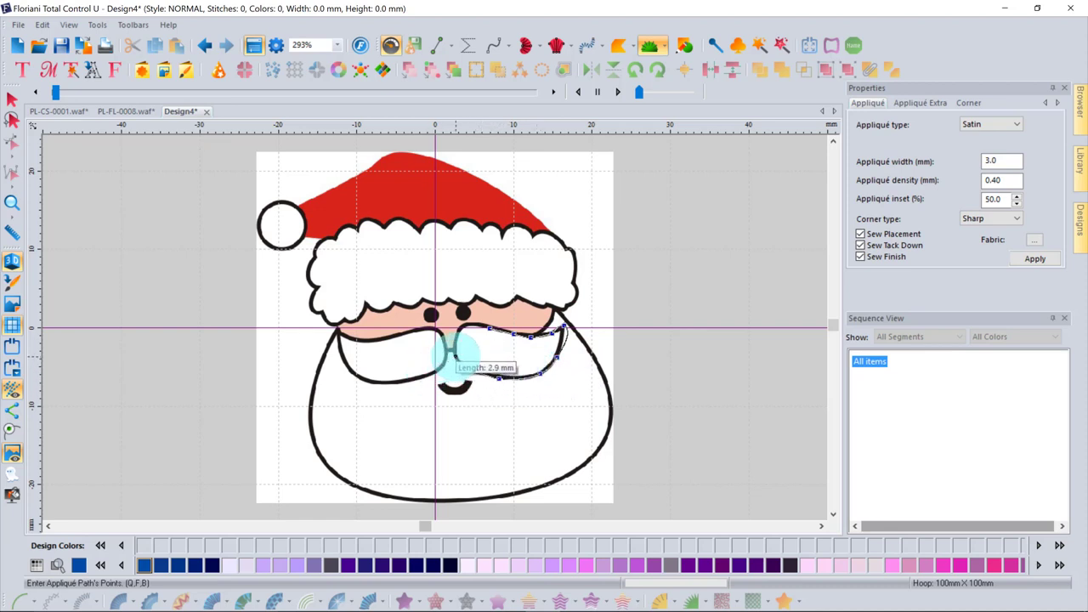
{"action": "left_click", "coordinate": [448, 358]}
{"action": "left_click", "coordinate": [456, 339]}
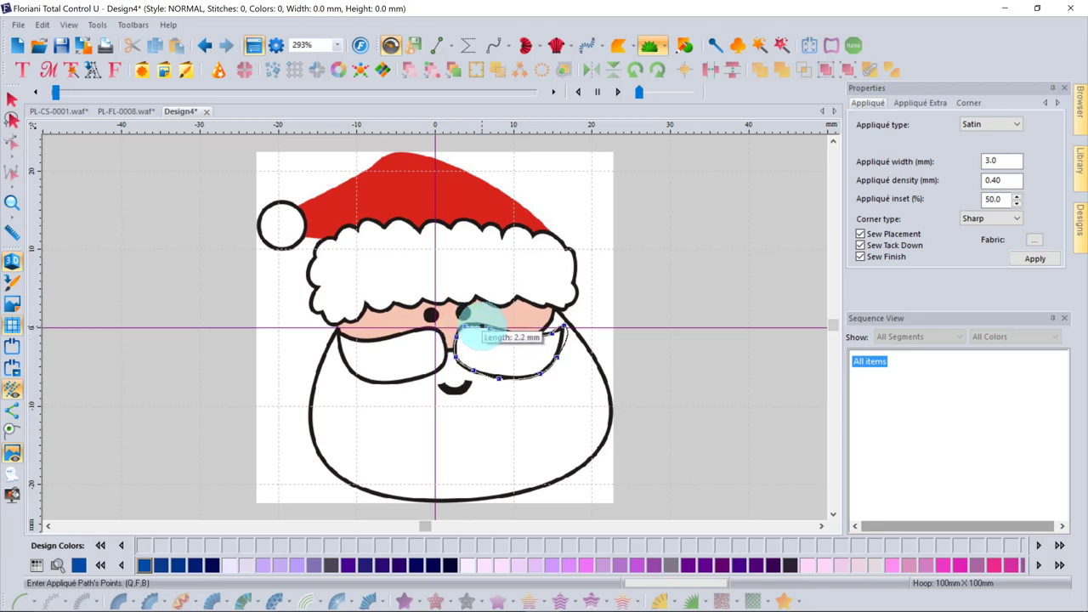
{"action": "left_click", "coordinate": [481, 327]}
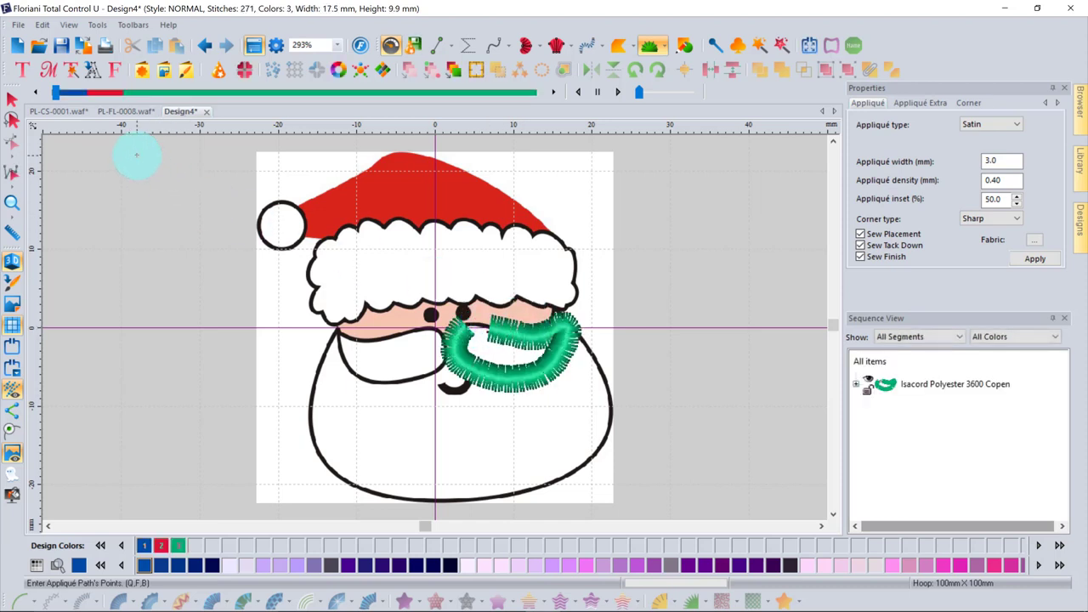
Give the moustache appliqué 1.8 mm width, 0.40 mm density and a 50.0% inset
{"action": "left_click", "coordinate": [12, 99]}
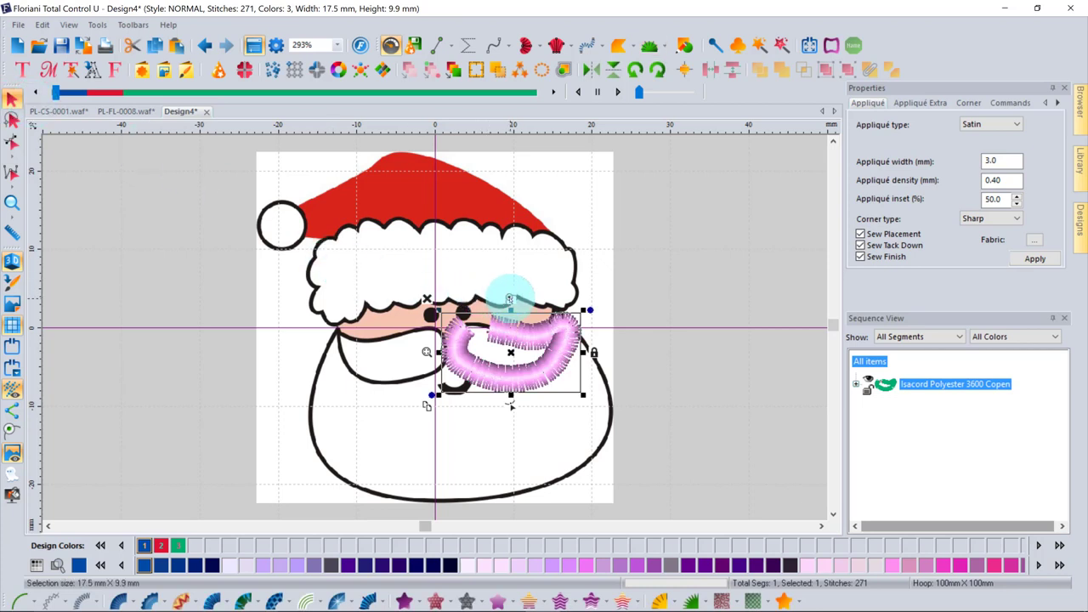
{"action": "left_click", "coordinate": [510, 298]}
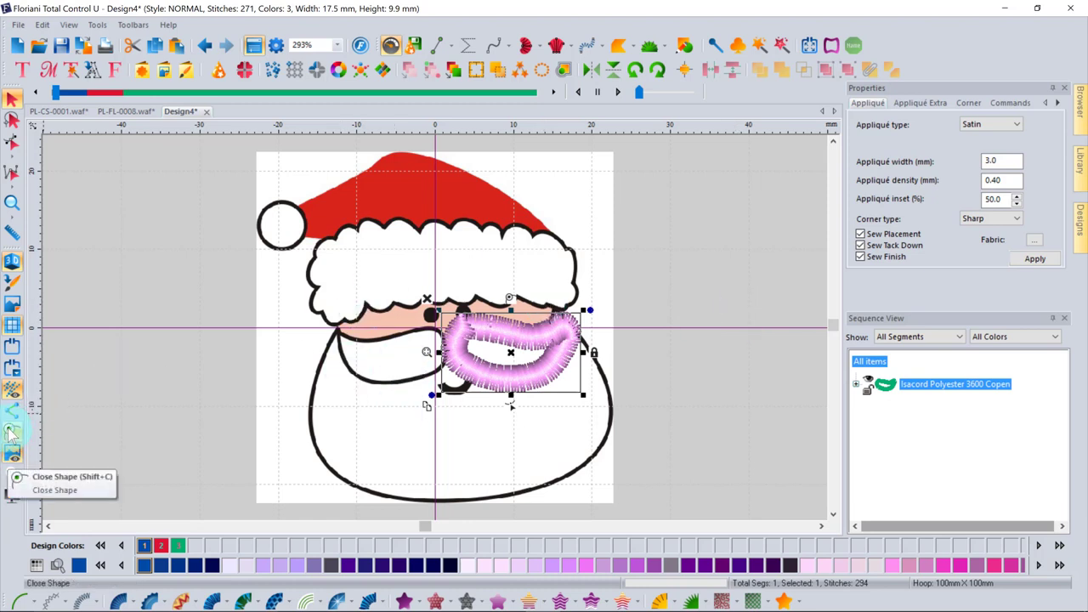
{"action": "double_click", "coordinate": [1008, 161]}
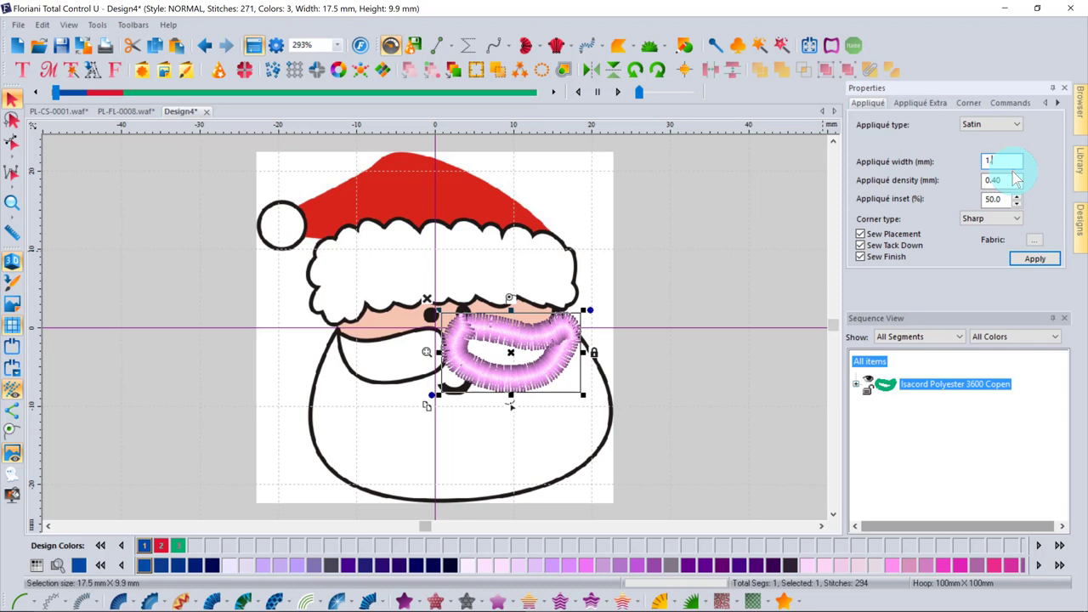
{"action": "type", "text": "1.8"}
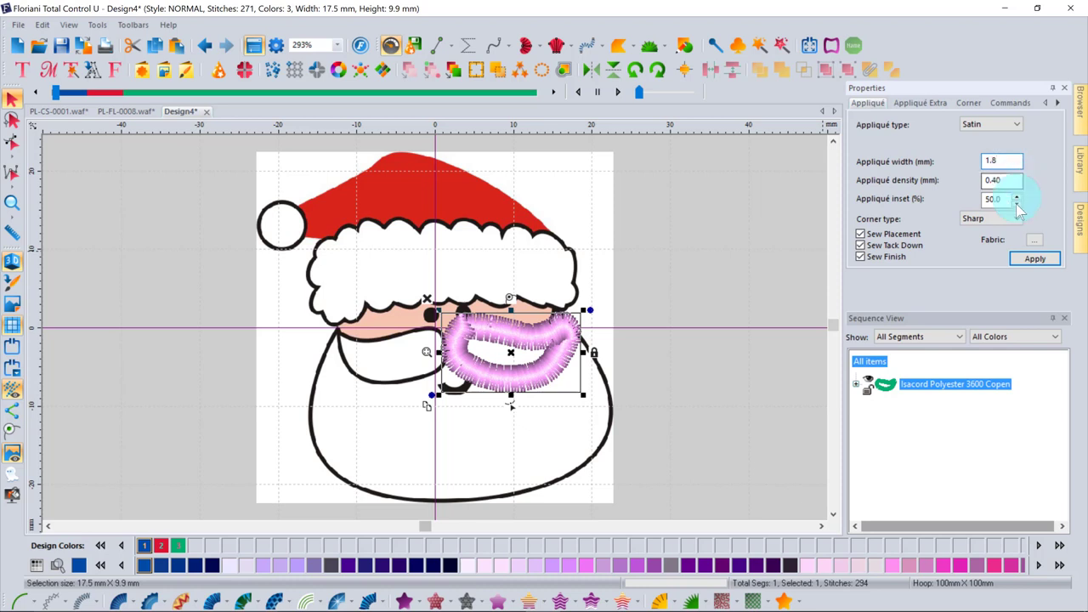
{"action": "left_click", "coordinate": [1035, 258]}
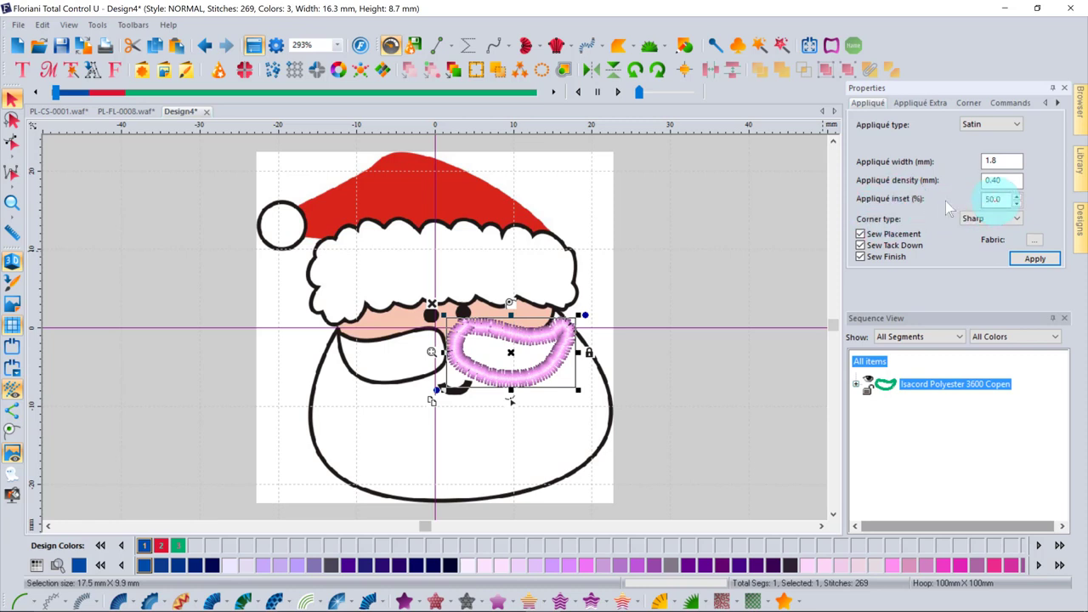
{"action": "left_click", "coordinate": [489, 362]}
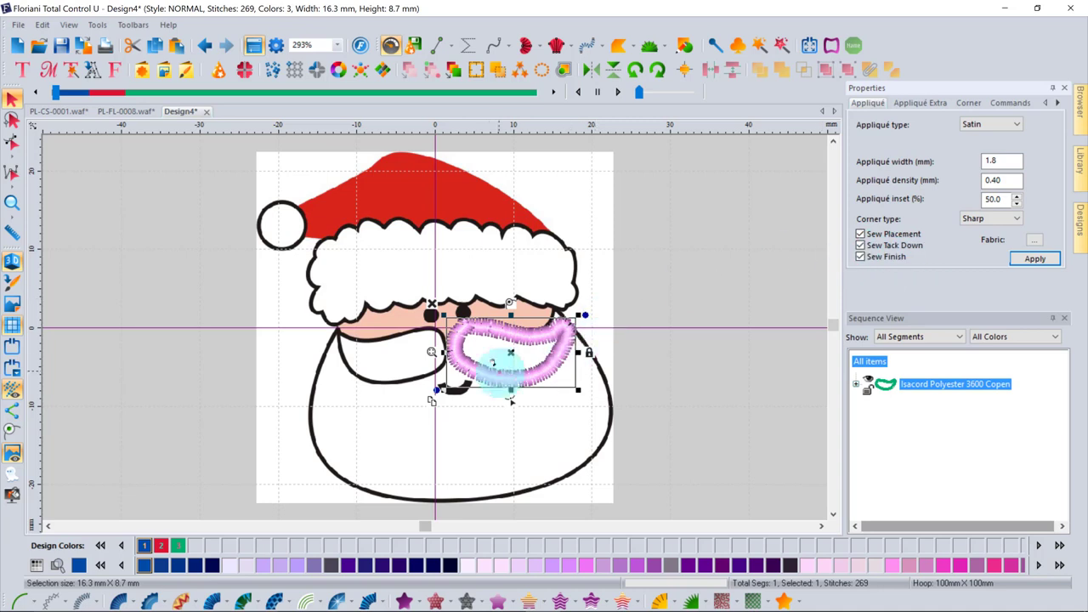
Apply the AF_Burgundy_Velvet fabric to the moustache appliqué
{"action": "left_click", "coordinate": [1034, 240]}
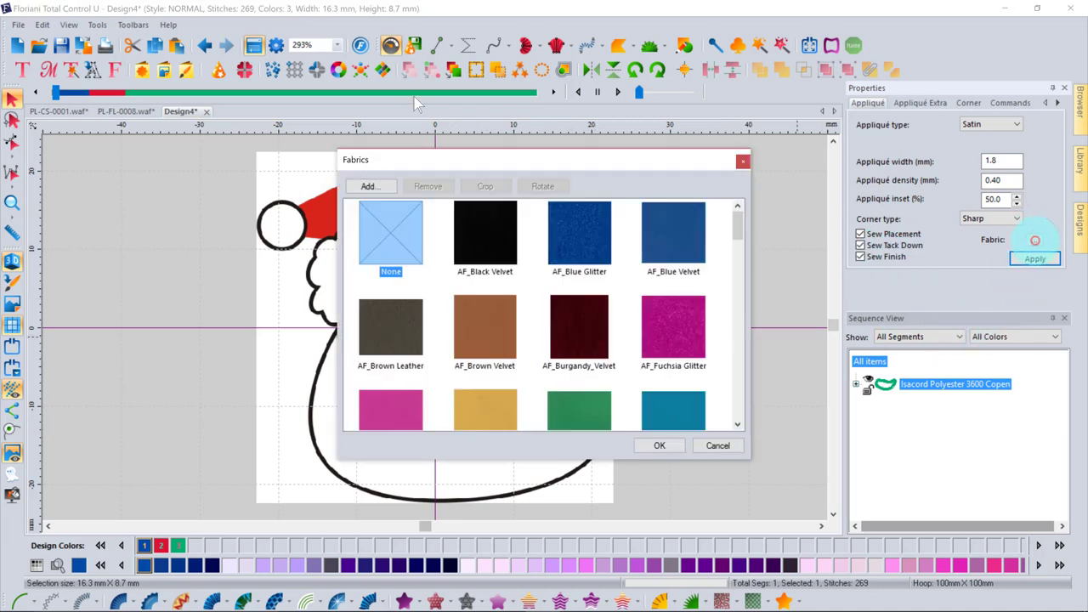
{"action": "left_click", "coordinate": [580, 340]}
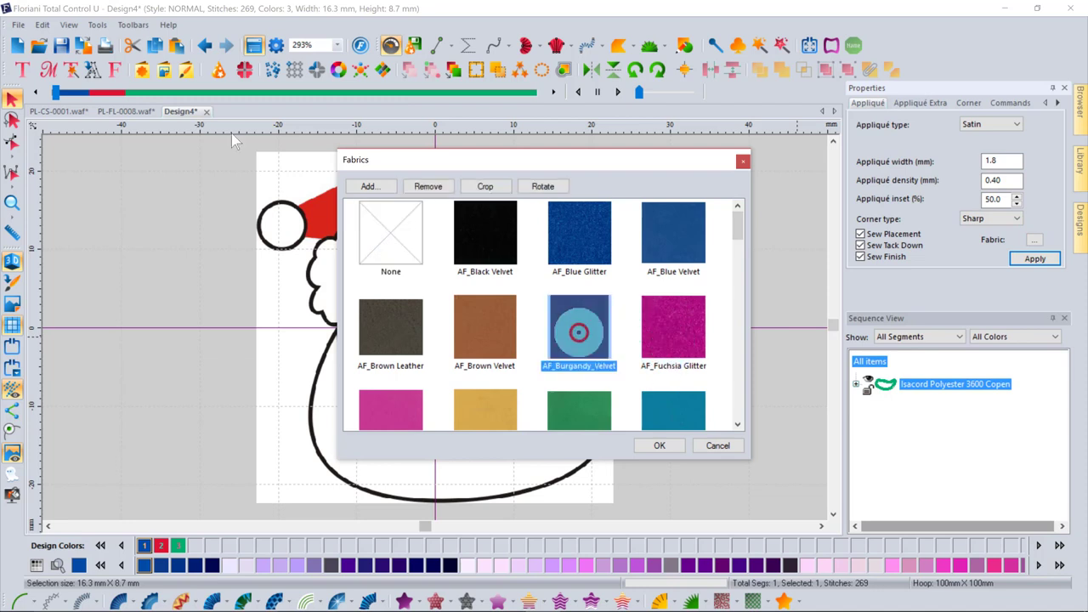
{"action": "left_click", "coordinate": [653, 446]}
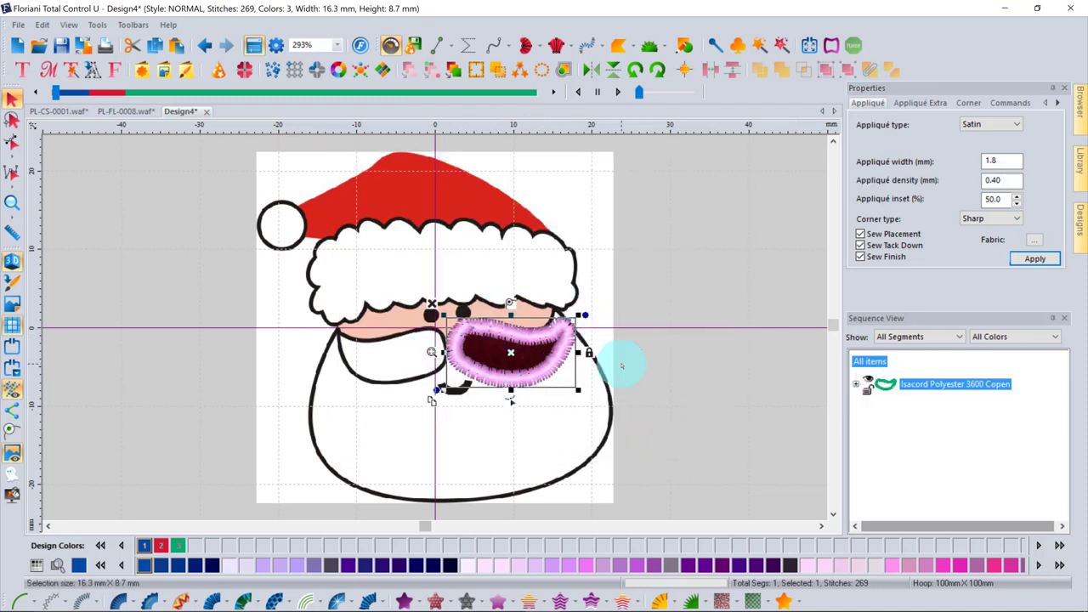
{"action": "left_click", "coordinate": [1034, 258]}
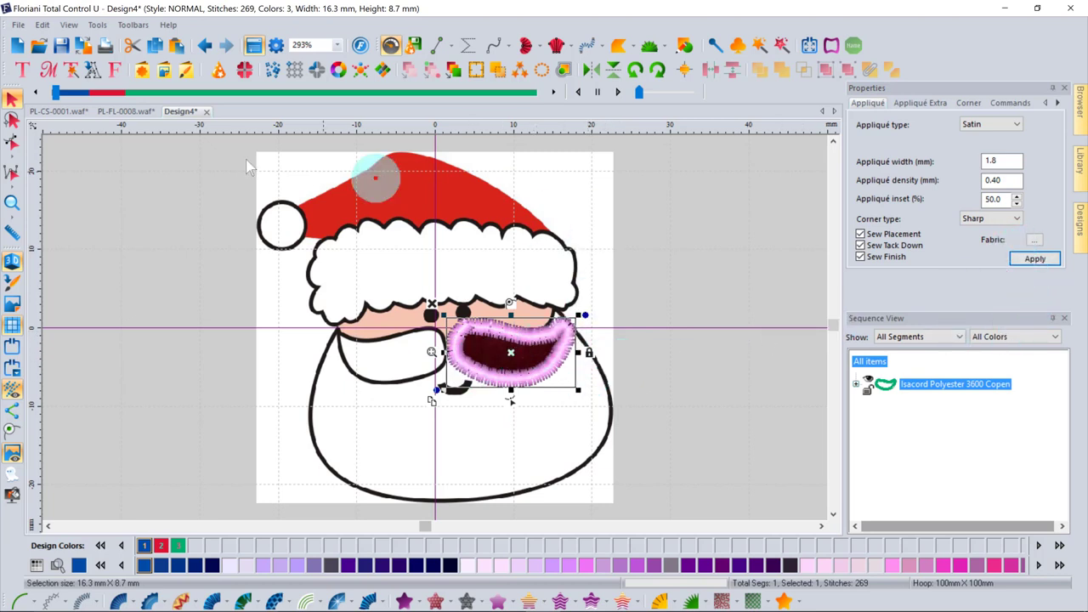
{"action": "left_click", "coordinate": [12, 100]}
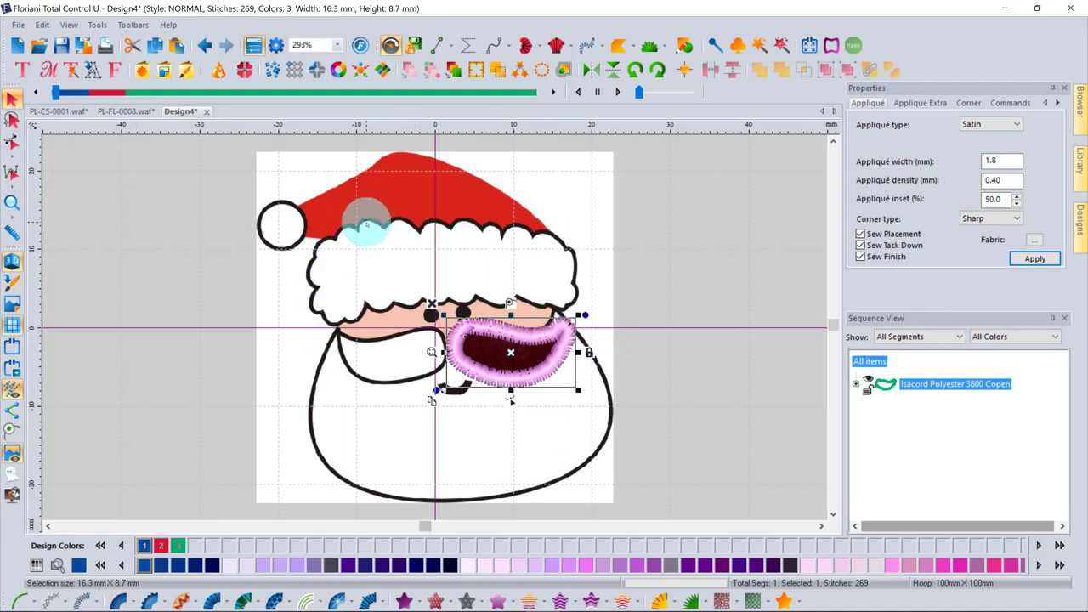
Hide the Santa backdrop and play through the appliqué stitch-out
{"action": "left_click", "coordinate": [12, 456]}
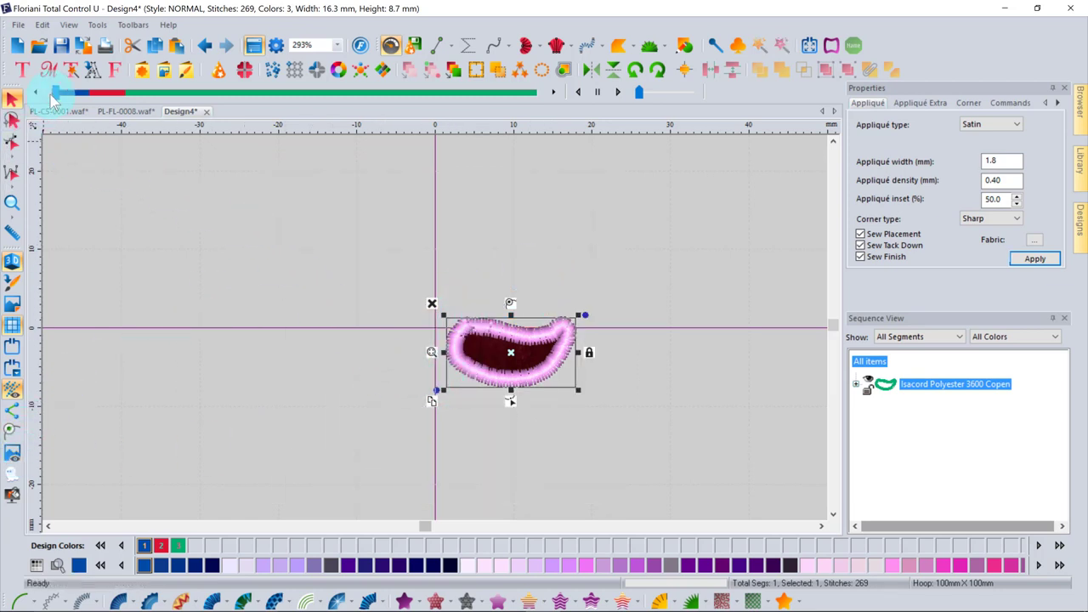
{"action": "left_click_drag", "start_coordinate": [52, 92], "coordinate": [94, 97]}
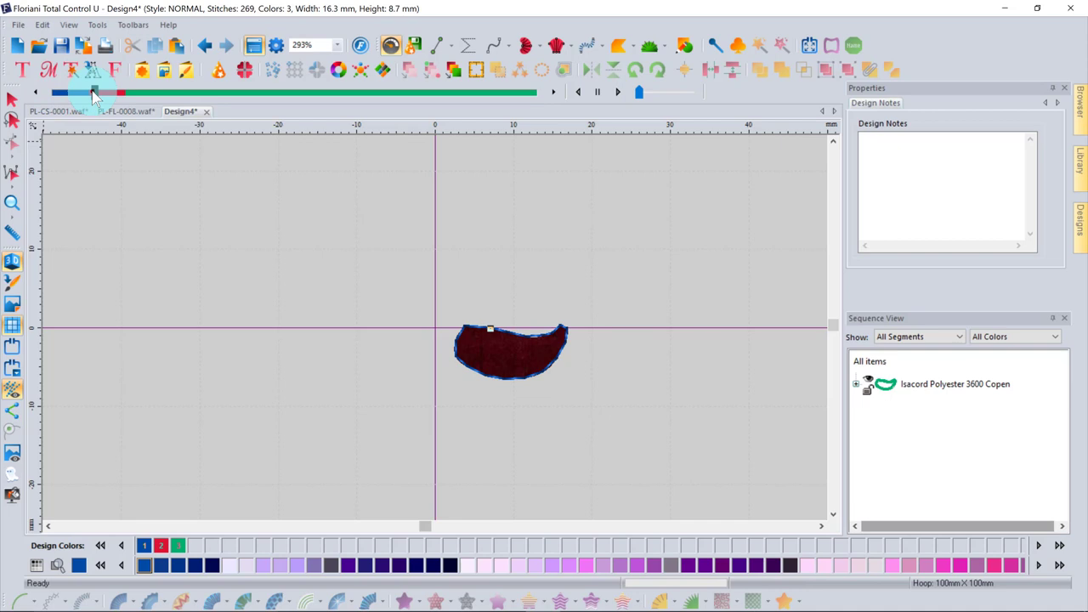
{"action": "left_click_drag", "start_coordinate": [100, 96], "coordinate": [547, 98]}
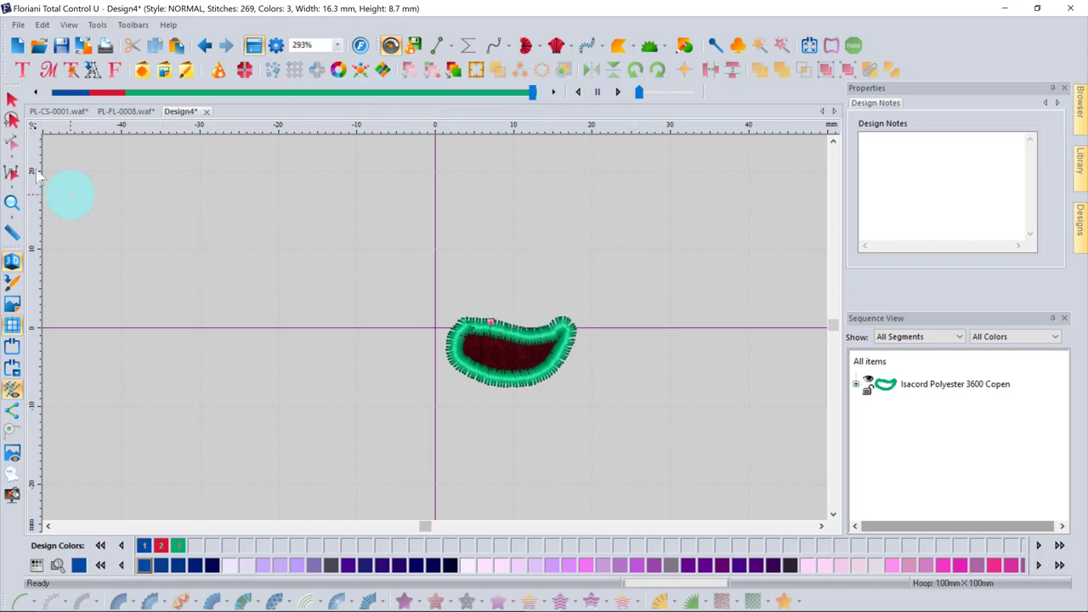
Marquee-select the moustache appliqué and delete it
{"action": "left_click", "coordinate": [11, 98]}
{"action": "left_click_drag", "start_coordinate": [424, 286], "coordinate": [614, 449]}
{"action": "key", "text": "Delete"}
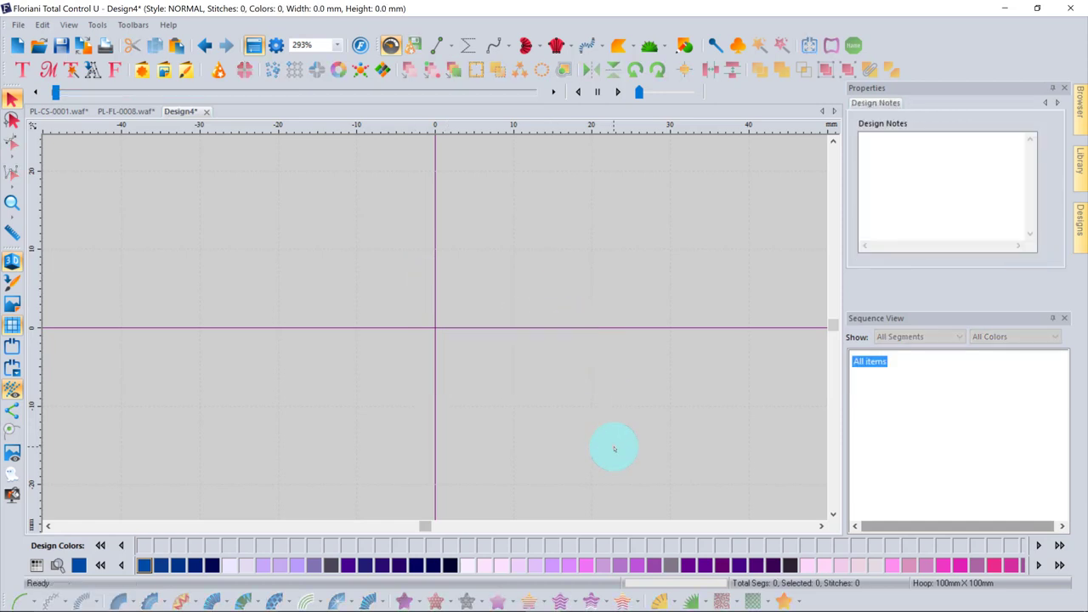
Draw a wide rectangle outline across the centre of the canvas
{"action": "left_click", "coordinate": [12, 455]}
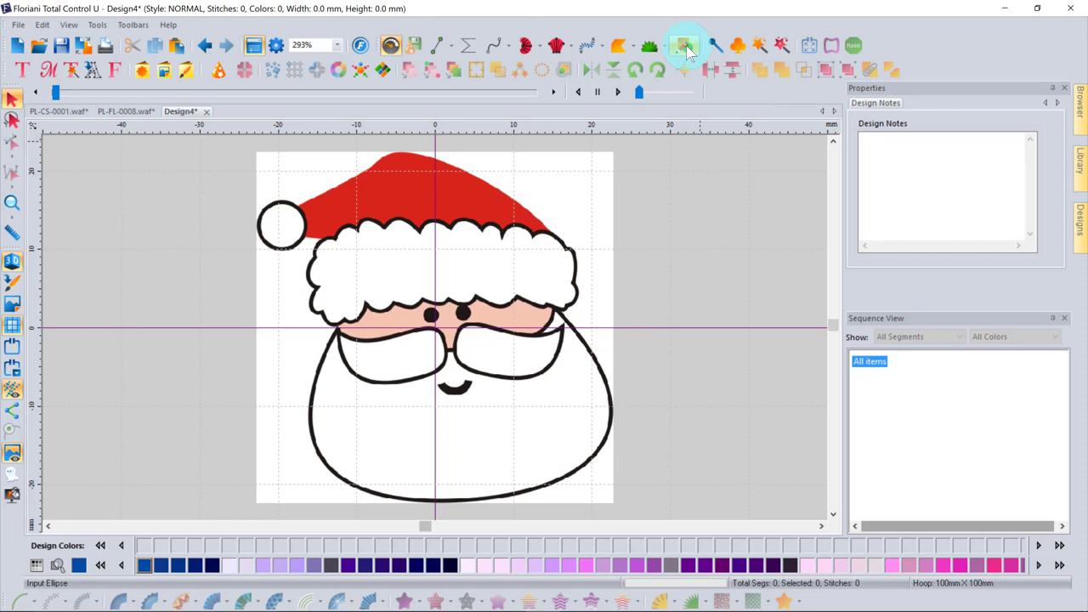
{"action": "left_click", "coordinate": [12, 454]}
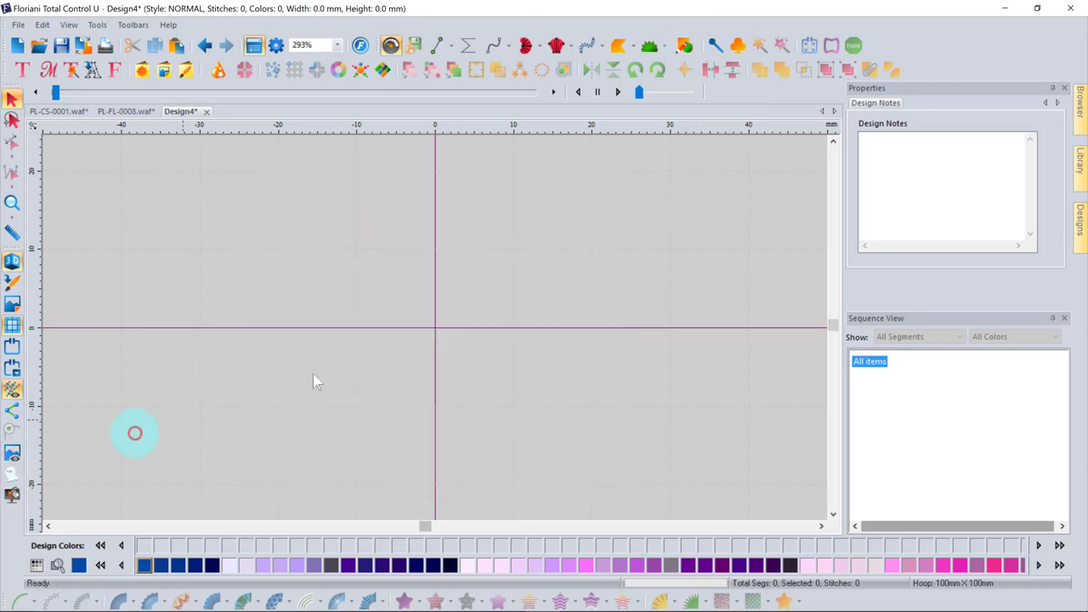
{"action": "left_click", "coordinate": [689, 54]}
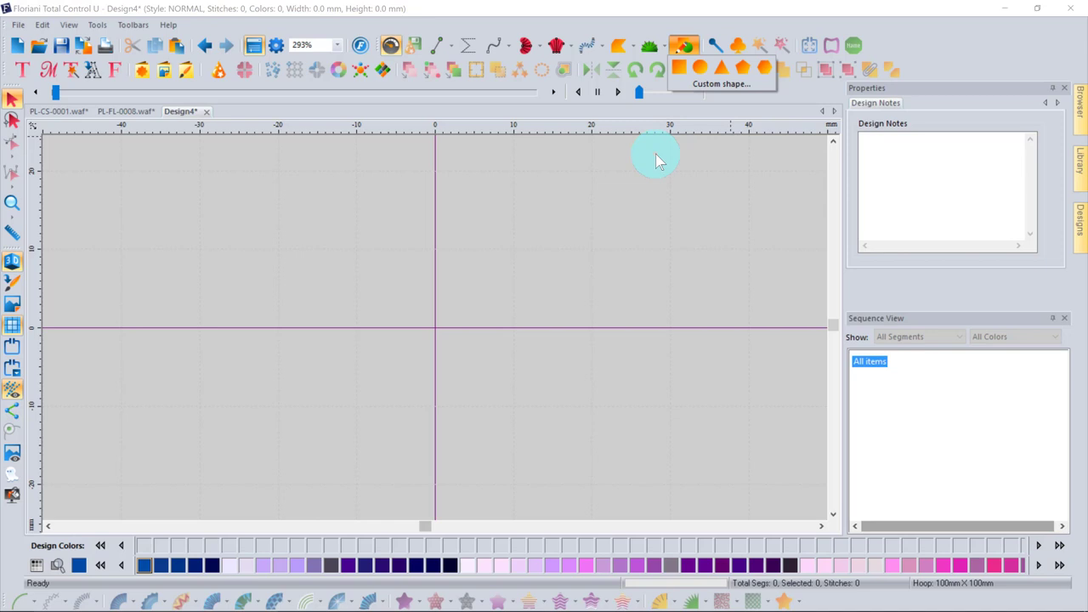
{"action": "left_click", "coordinate": [680, 68]}
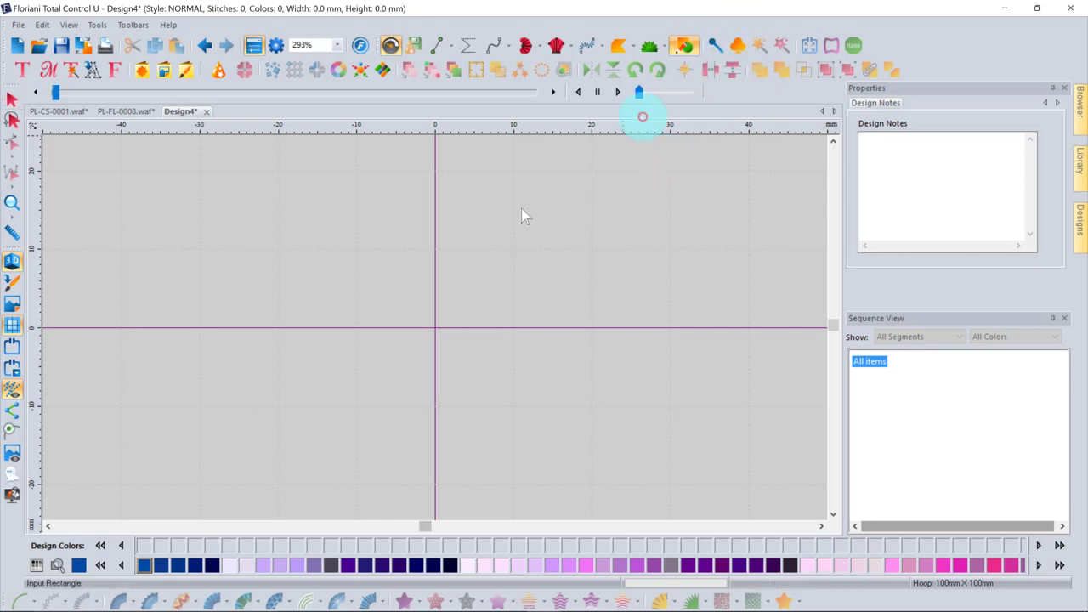
{"action": "left_click_drag", "start_coordinate": [330, 228], "coordinate": [627, 344]}
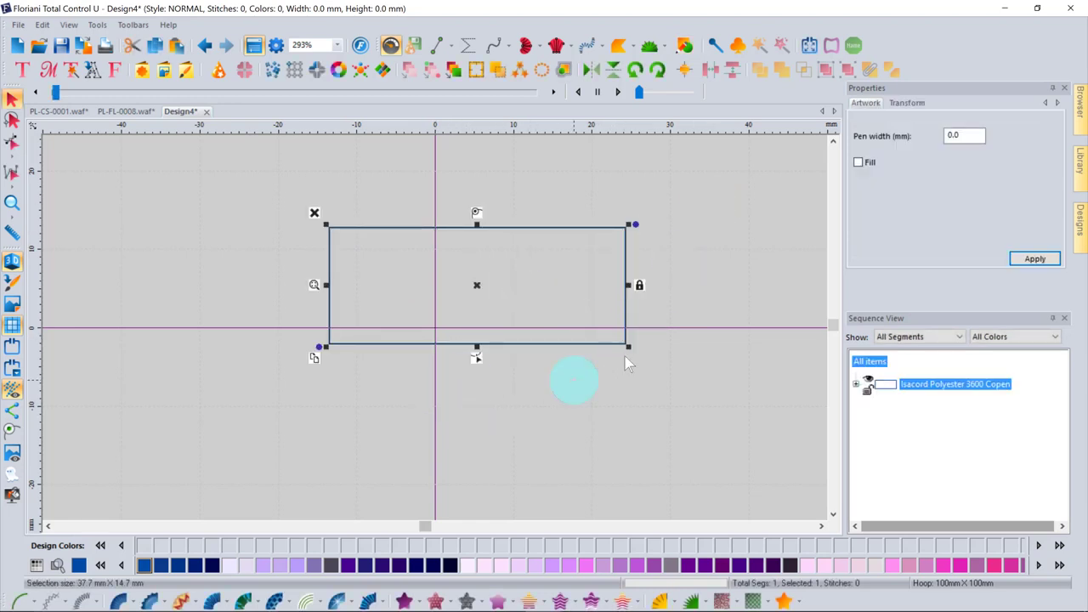
Add a square left of the rectangle and a Pink Sherbet circle to its right
{"action": "left_click", "coordinate": [685, 46]}
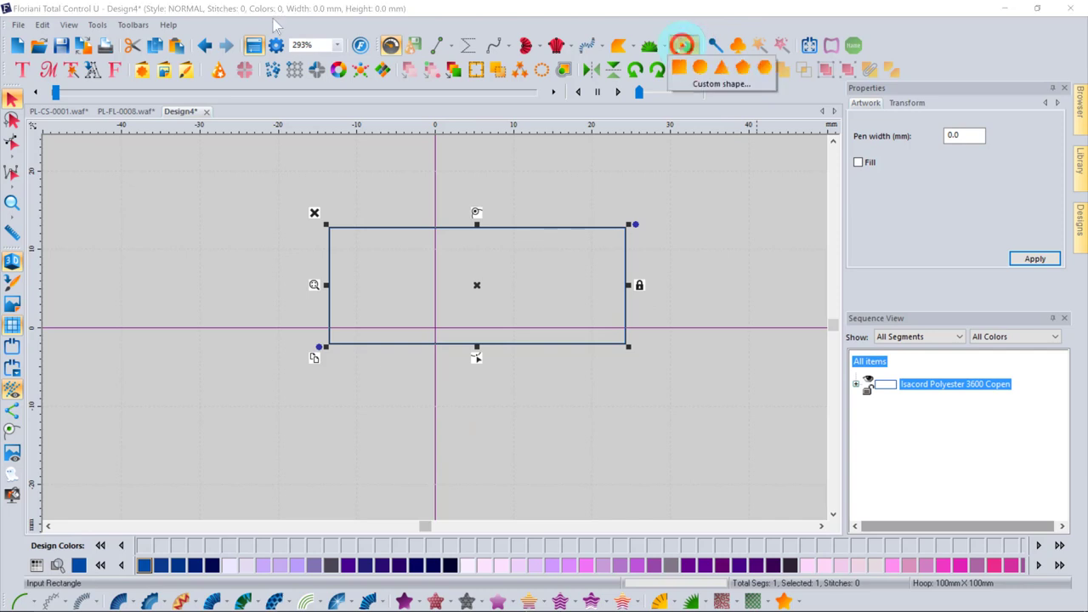
{"action": "left_click", "coordinate": [680, 67]}
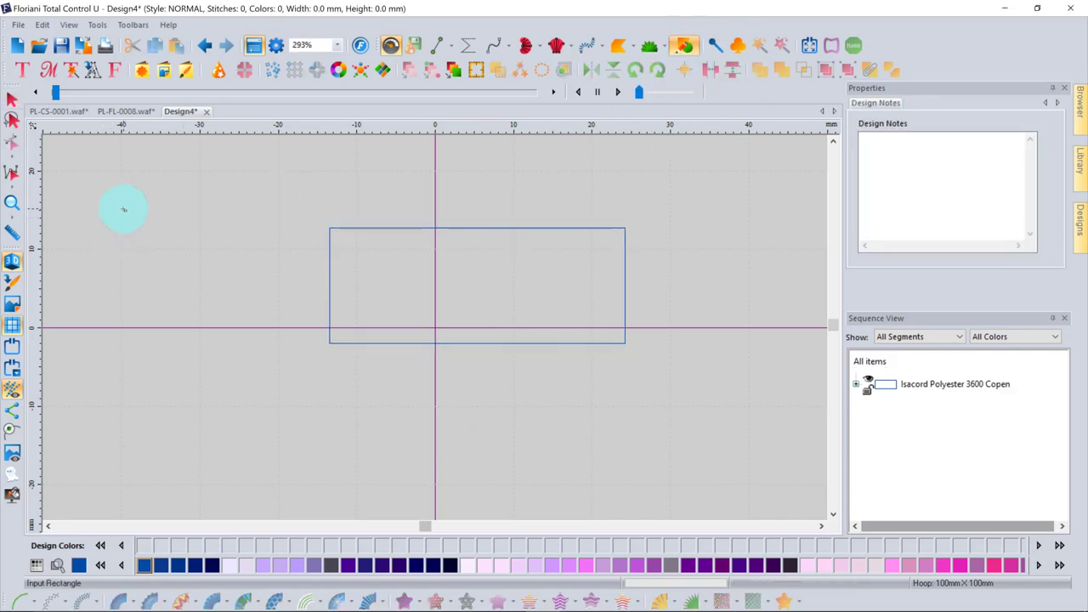
{"action": "left_click_drag", "start_coordinate": [123, 208], "coordinate": [243, 327]}
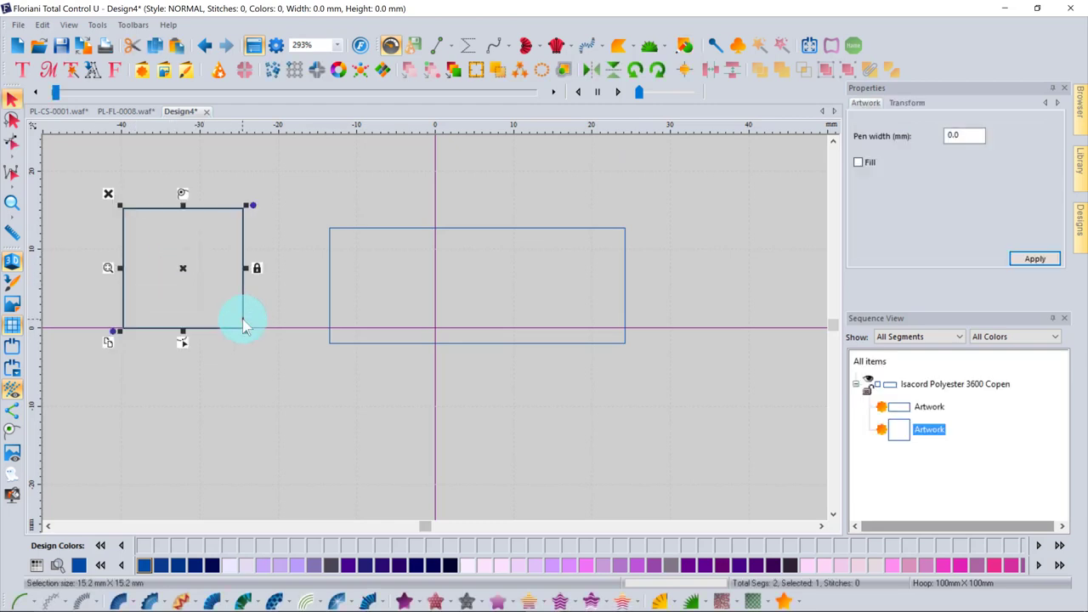
{"action": "left_click", "coordinate": [685, 45]}
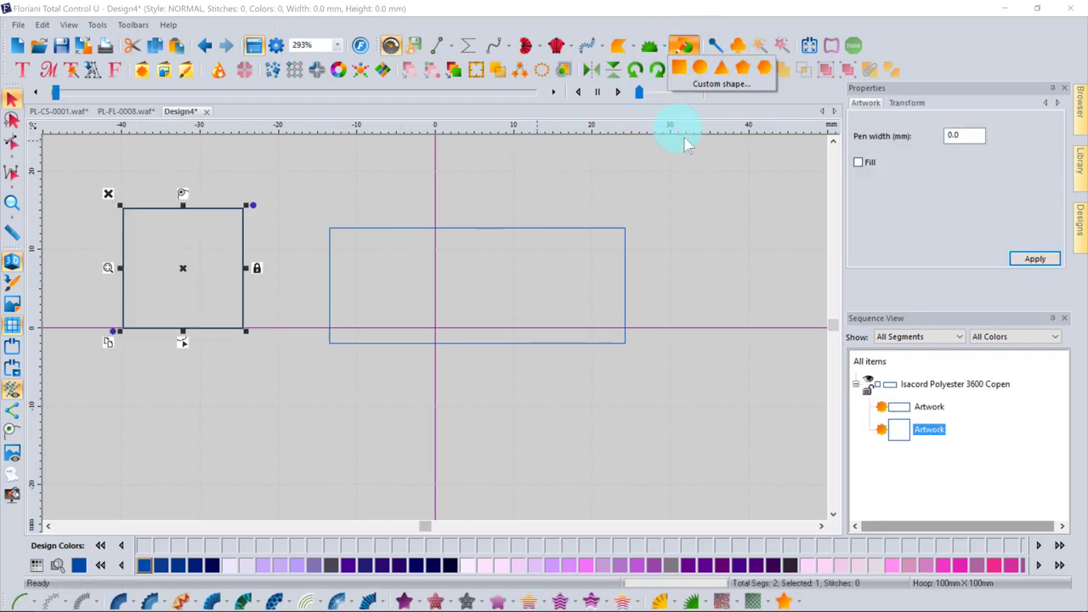
{"action": "left_click", "coordinate": [700, 70]}
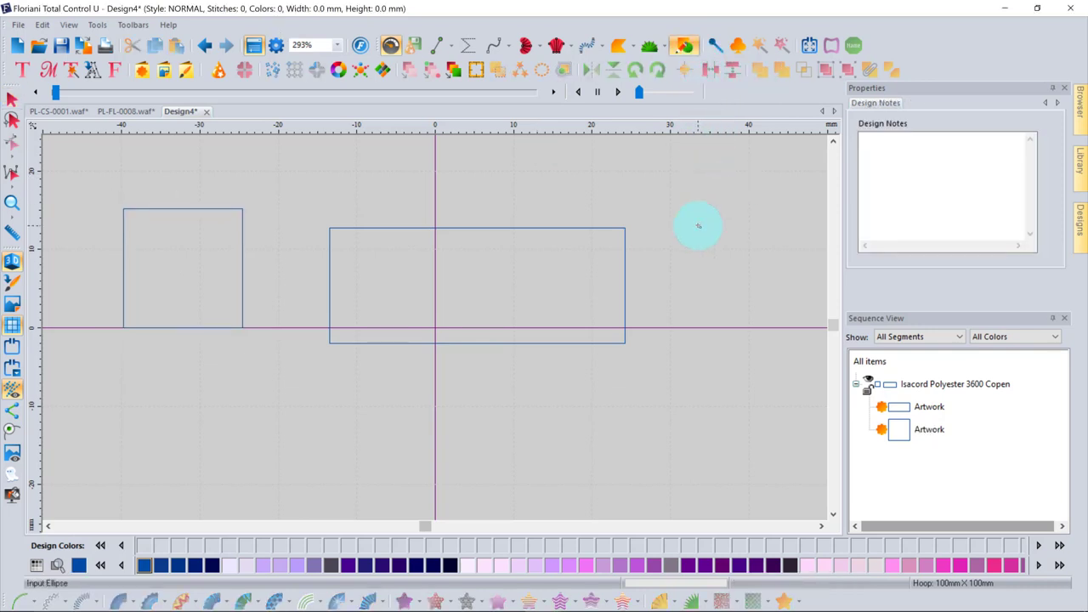
{"action": "left_click_drag", "start_coordinate": [707, 235], "coordinate": [774, 303]}
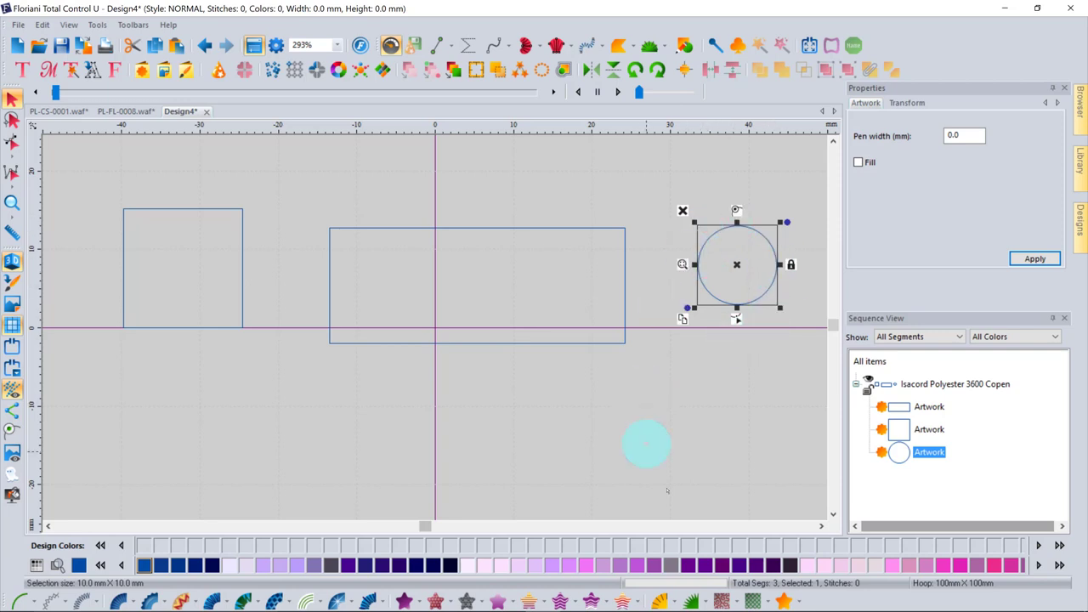
{"action": "left_click", "coordinate": [894, 567]}
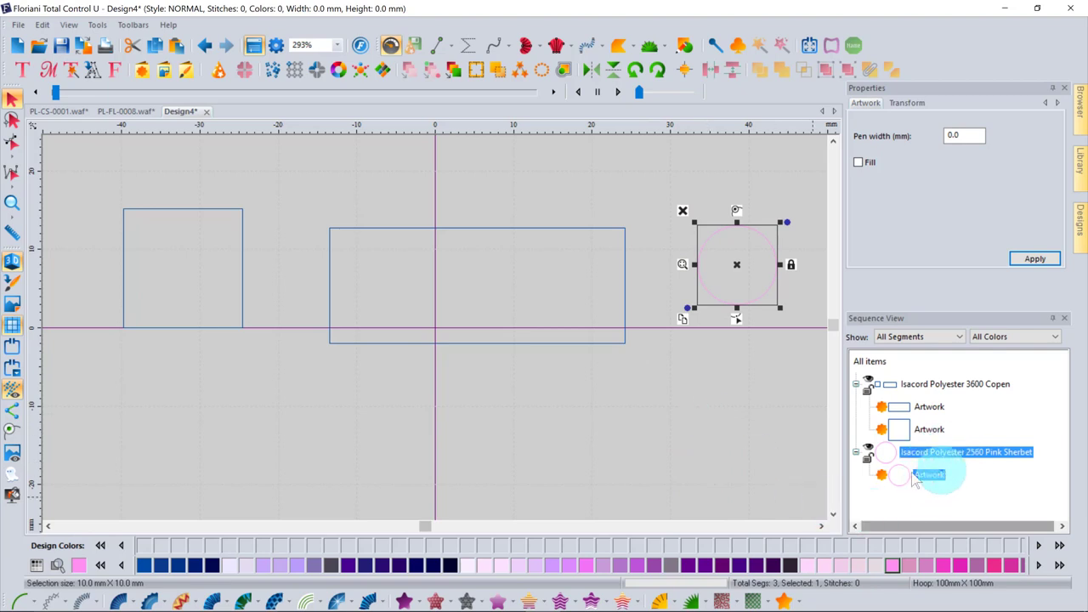
{"action": "left_click", "coordinate": [685, 46]}
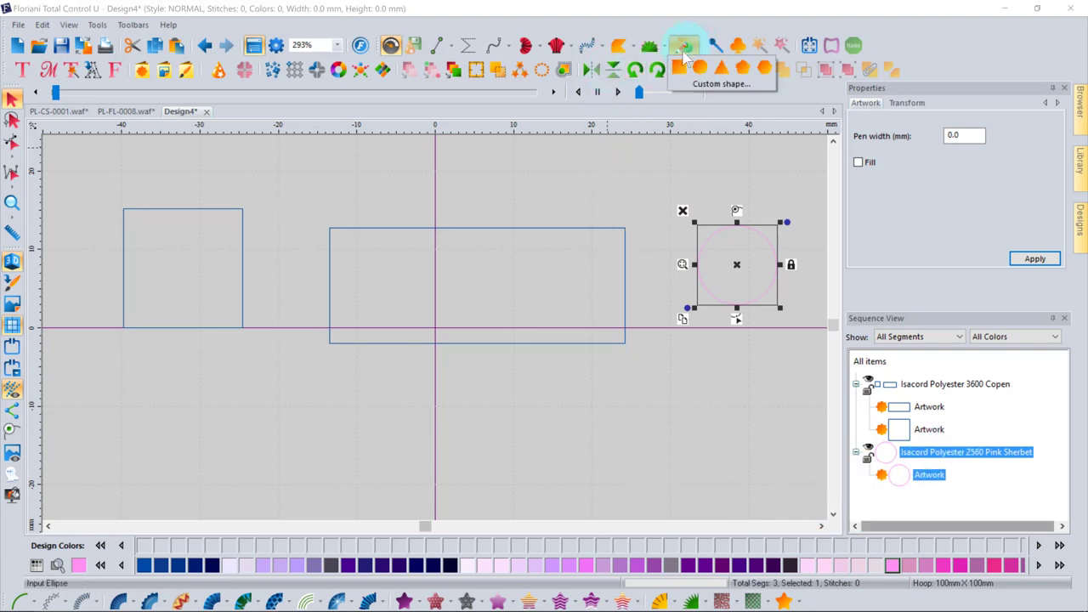
Insert the bird custom shape and show its 4.72 × 3.37 inch size in Transform
{"action": "left_click", "coordinate": [765, 72]}
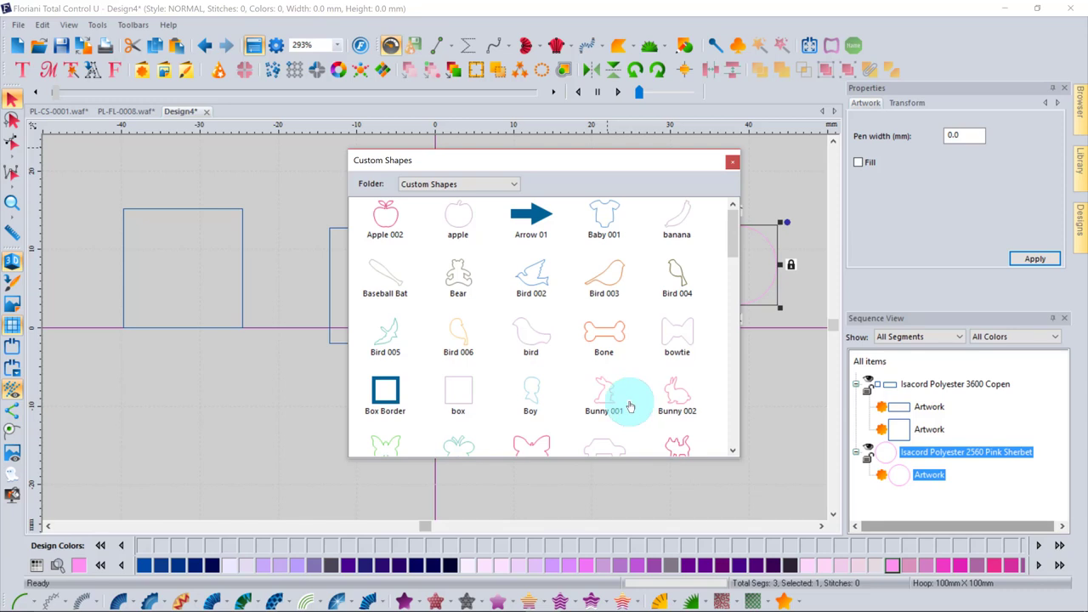
{"action": "left_click", "coordinate": [538, 337]}
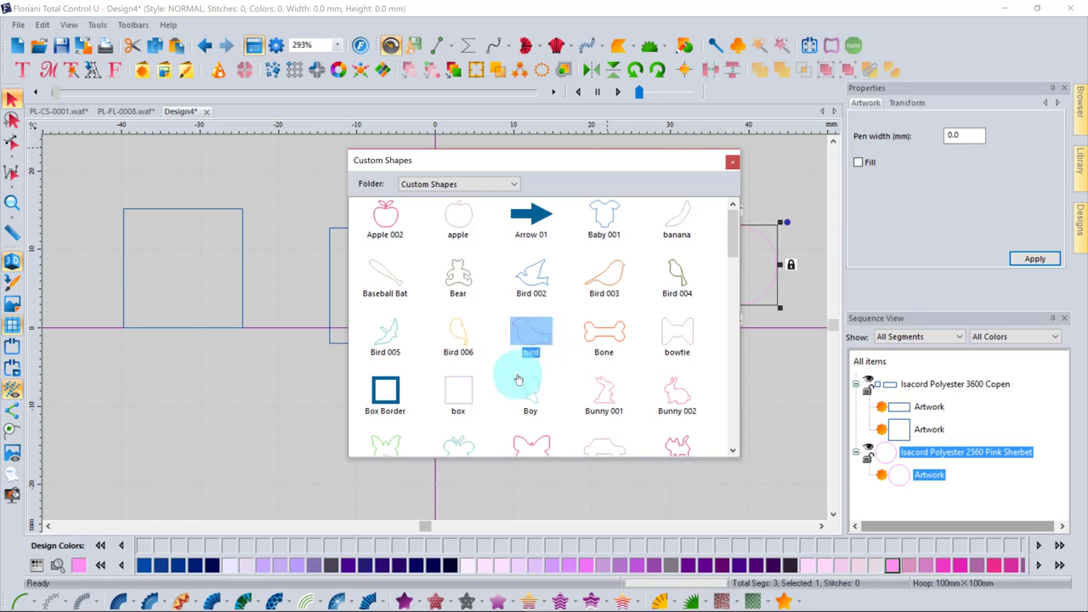
{"action": "double_click", "coordinate": [531, 334]}
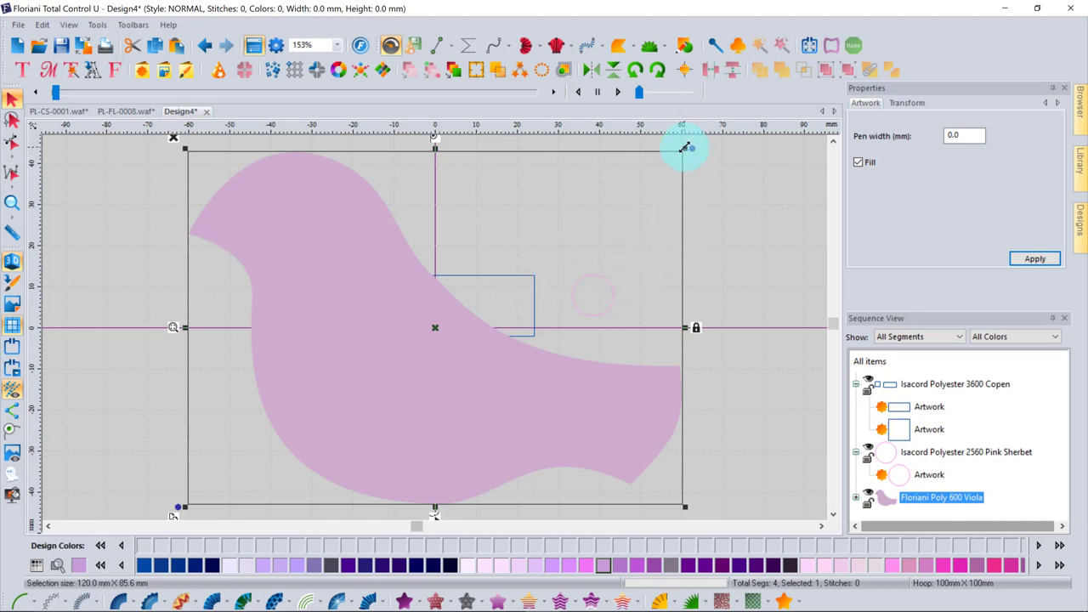
{"action": "left_click", "coordinate": [905, 103]}
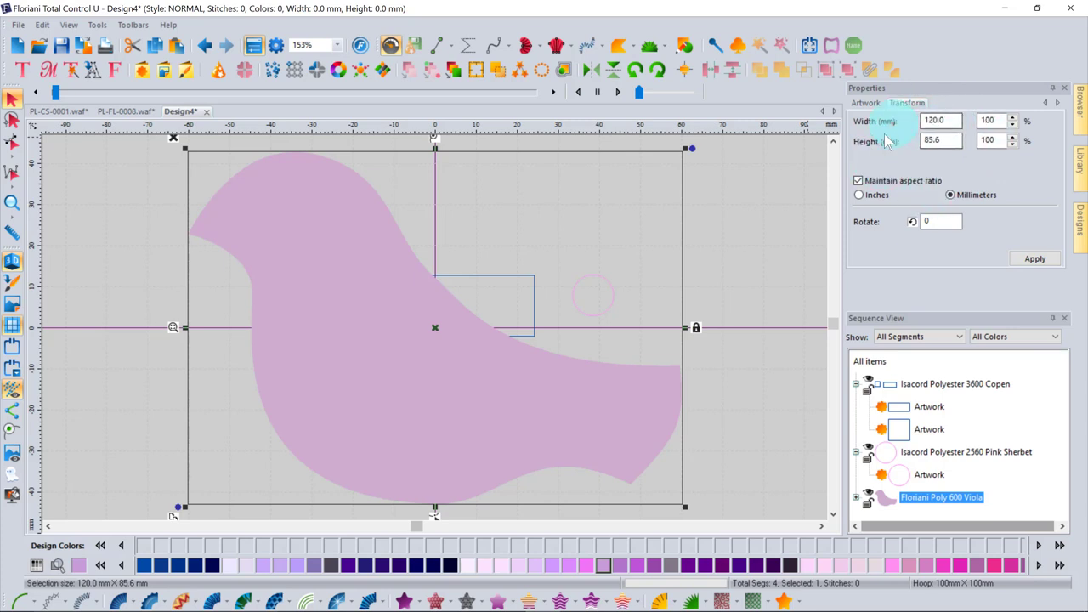
{"action": "left_click", "coordinate": [859, 196]}
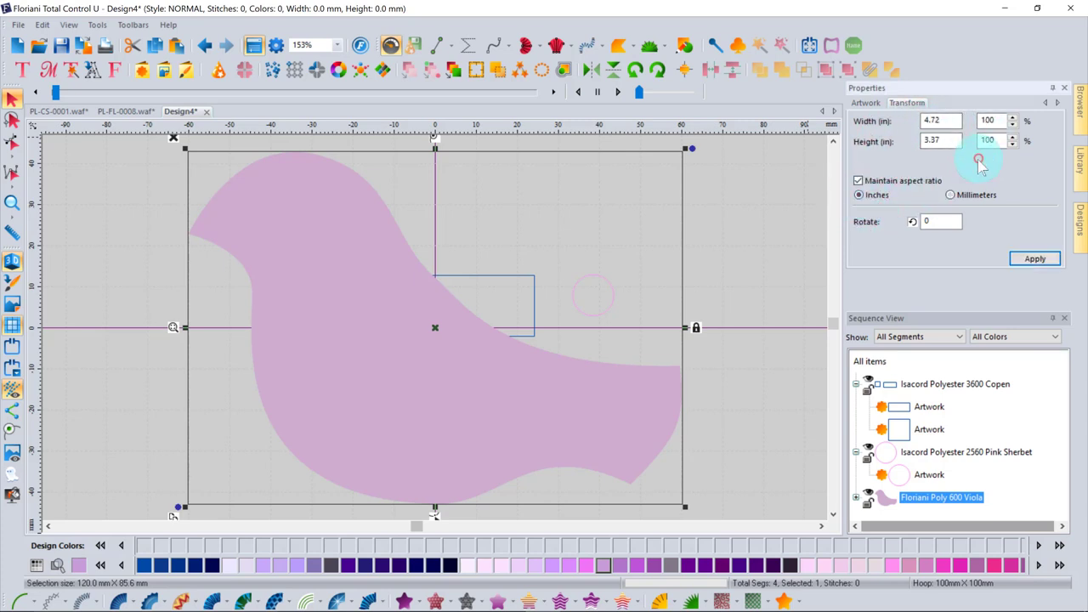
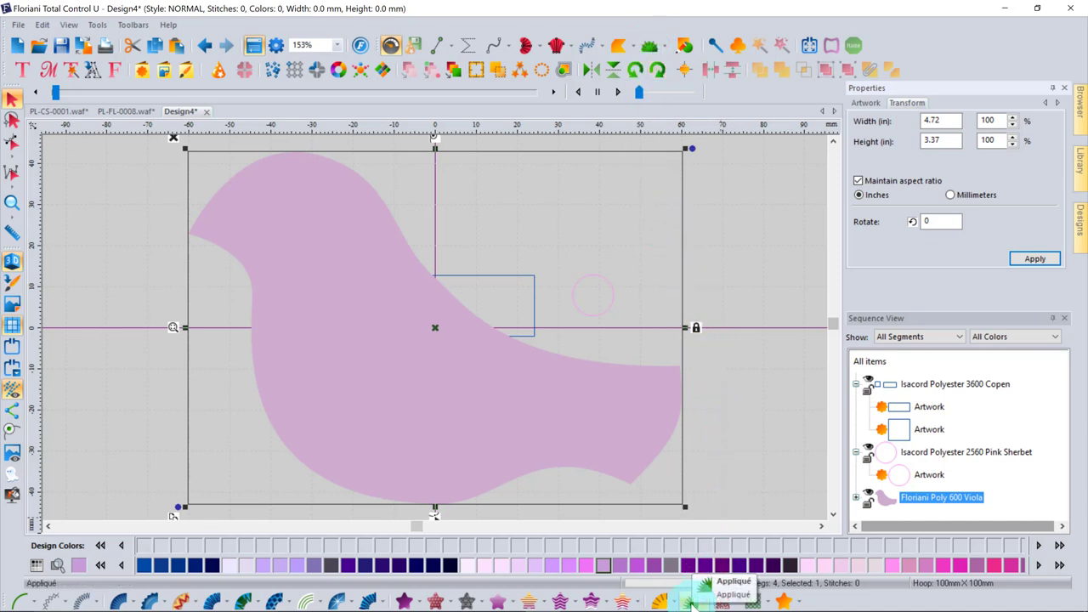
Convert the pink bird into a satin appliqué and replay its stitch-out sequence
{"action": "left_click", "coordinate": [689, 601]}
{"action": "left_click", "coordinate": [299, 254]}
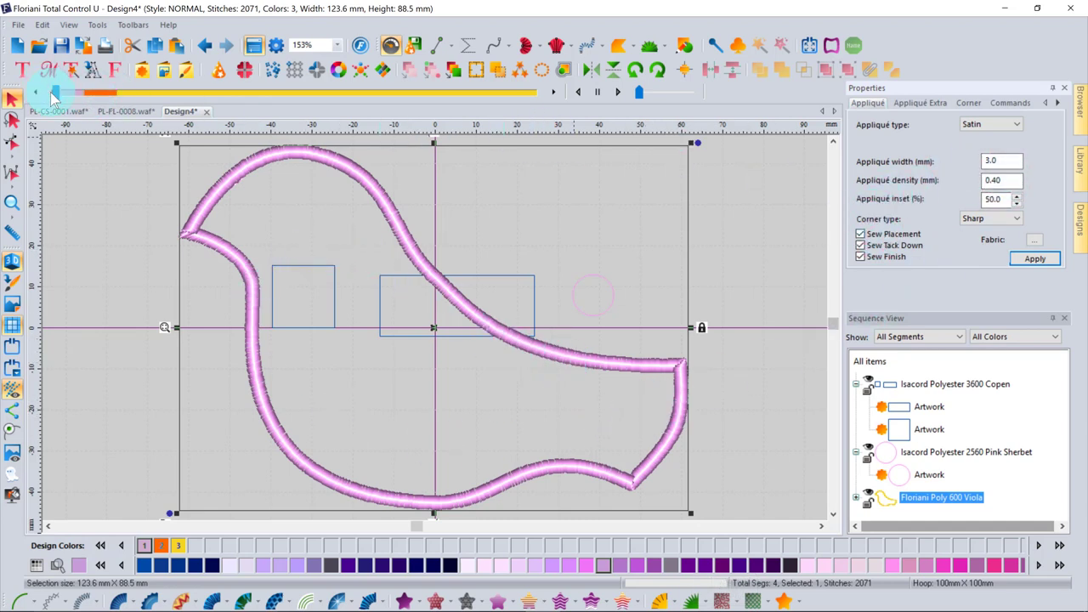
{"action": "left_click_drag", "start_coordinate": [56, 96], "coordinate": [196, 117]}
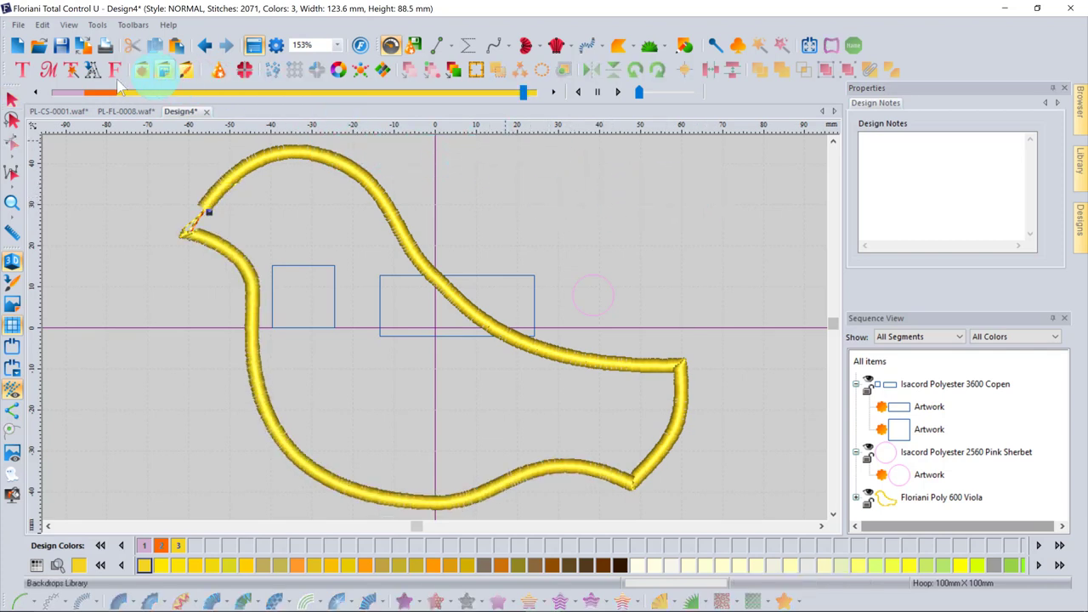
{"action": "left_click", "coordinate": [12, 99]}
{"action": "left_click", "coordinate": [151, 185]}
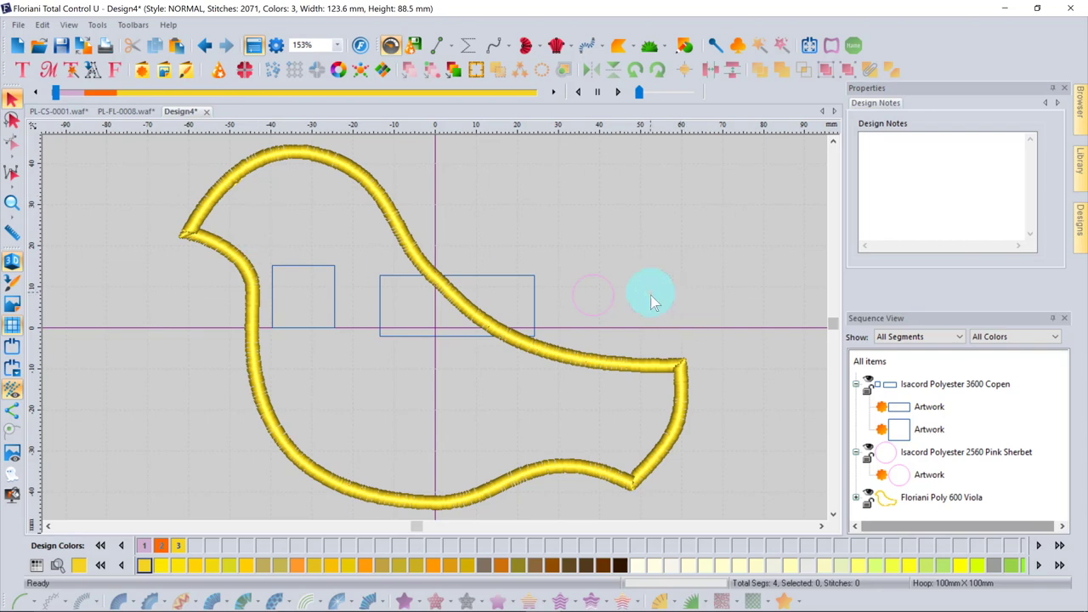
Delete the bird appliqué outline, then the leftover rectangles and circle
{"action": "left_click", "coordinate": [616, 348]}
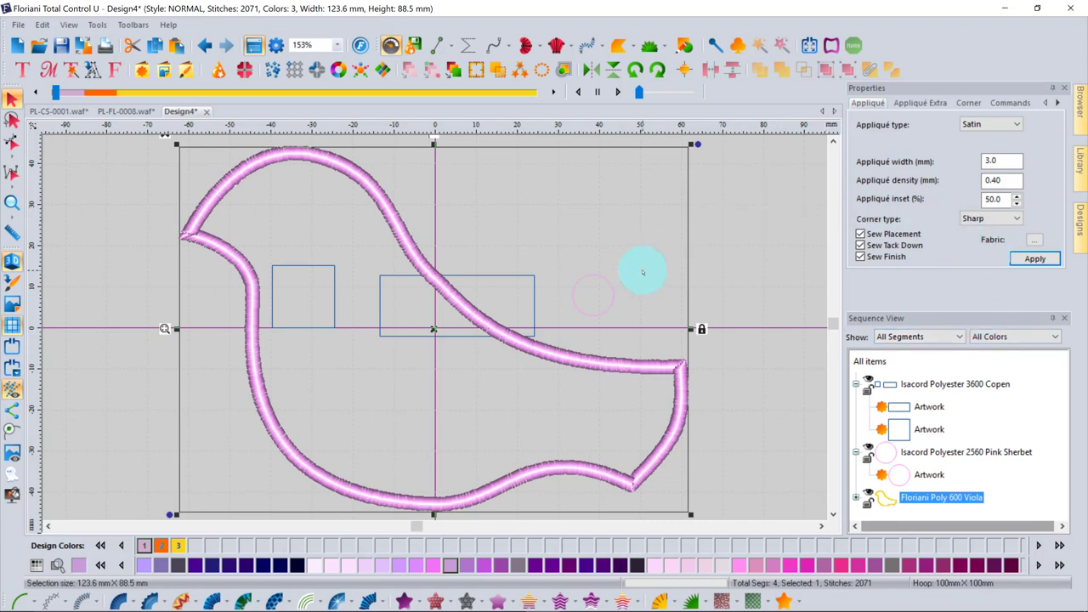
{"action": "key", "text": "Delete"}
{"action": "left_click_drag", "start_coordinate": [176, 204], "coordinate": [748, 400]}
{"action": "key", "text": "Delete"}
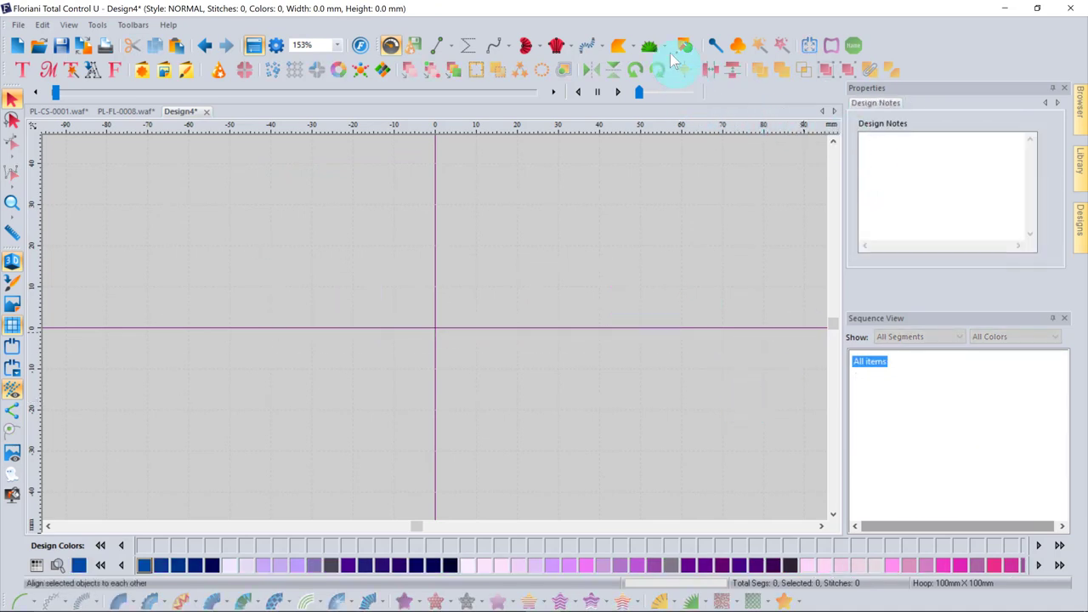
{"action": "left_click", "coordinate": [717, 44]}
{"action": "left_click", "coordinate": [625, 247]}
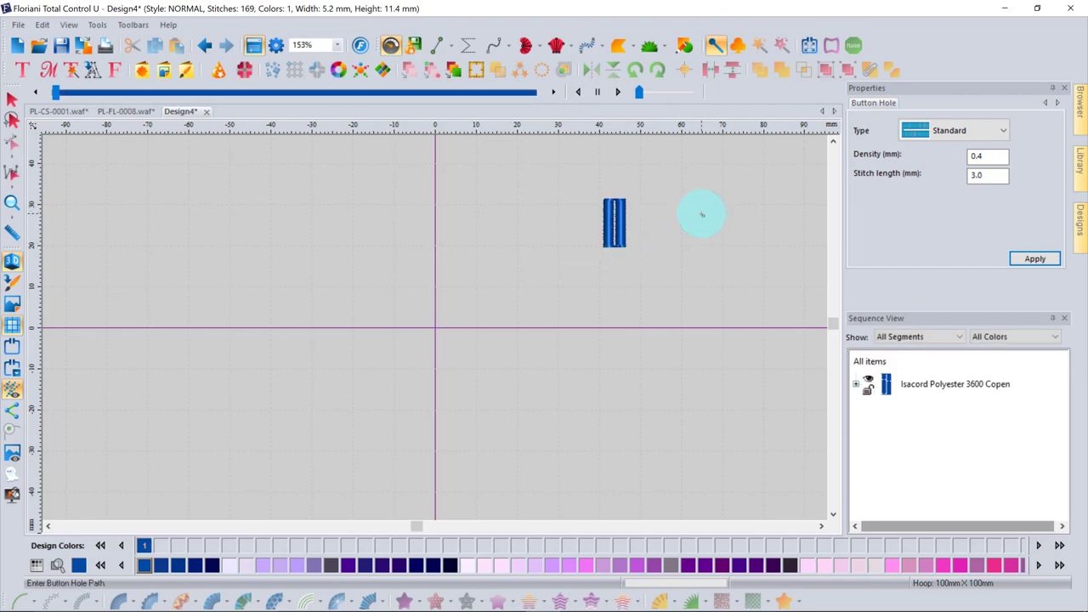
{"action": "left_click", "coordinate": [720, 309]}
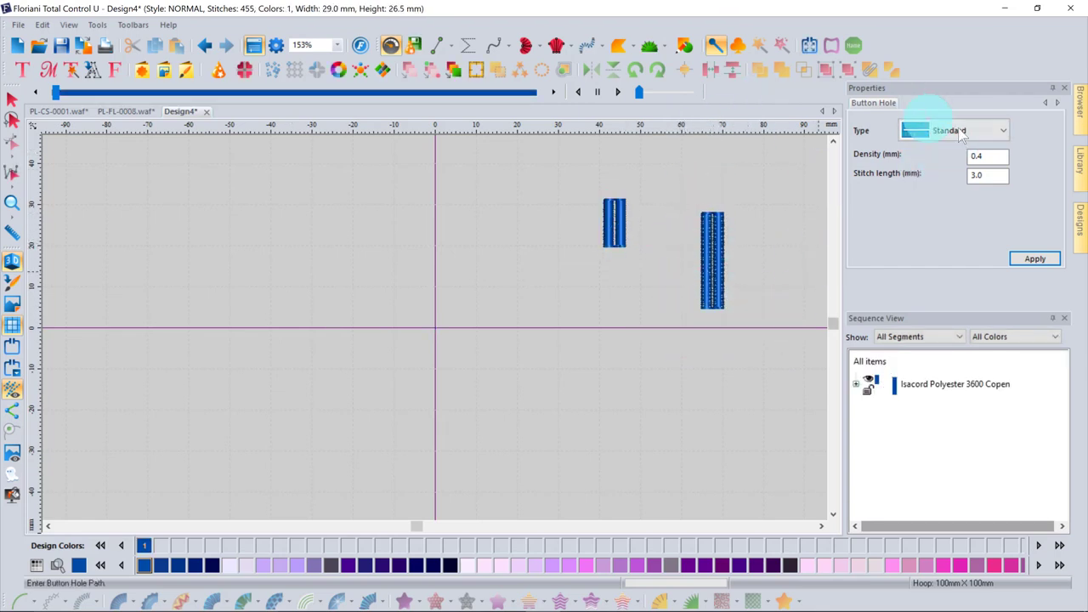
{"action": "left_click", "coordinate": [1001, 132]}
{"action": "scroll", "coordinate": [951, 264], "scroll_direction": "down", "scroll_amount": 1}
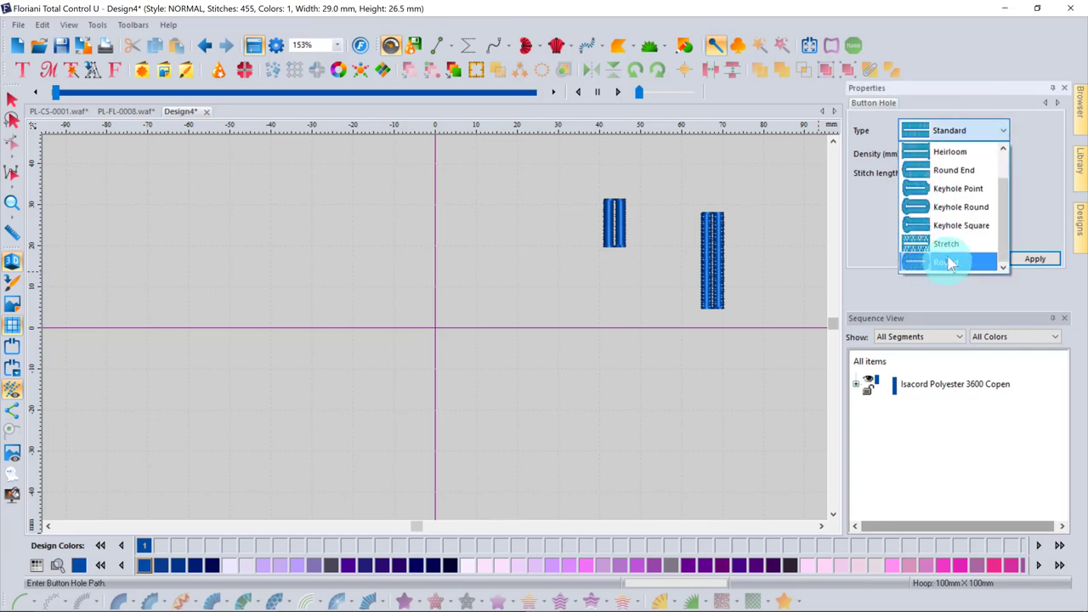
{"action": "left_click", "coordinate": [949, 263]}
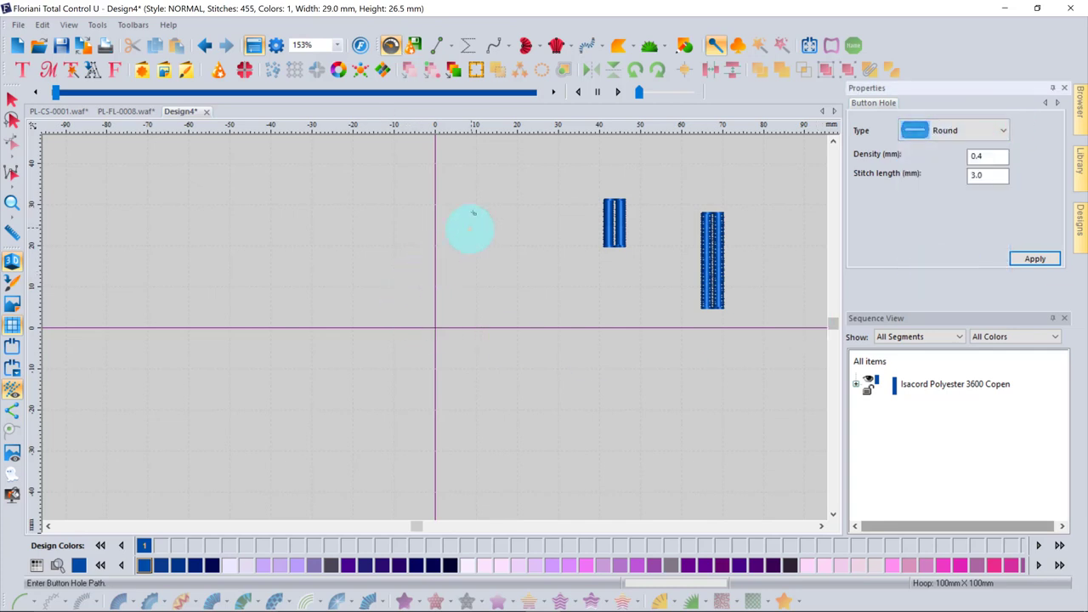
{"action": "left_click_drag", "start_coordinate": [505, 279], "coordinate": [509, 301]}
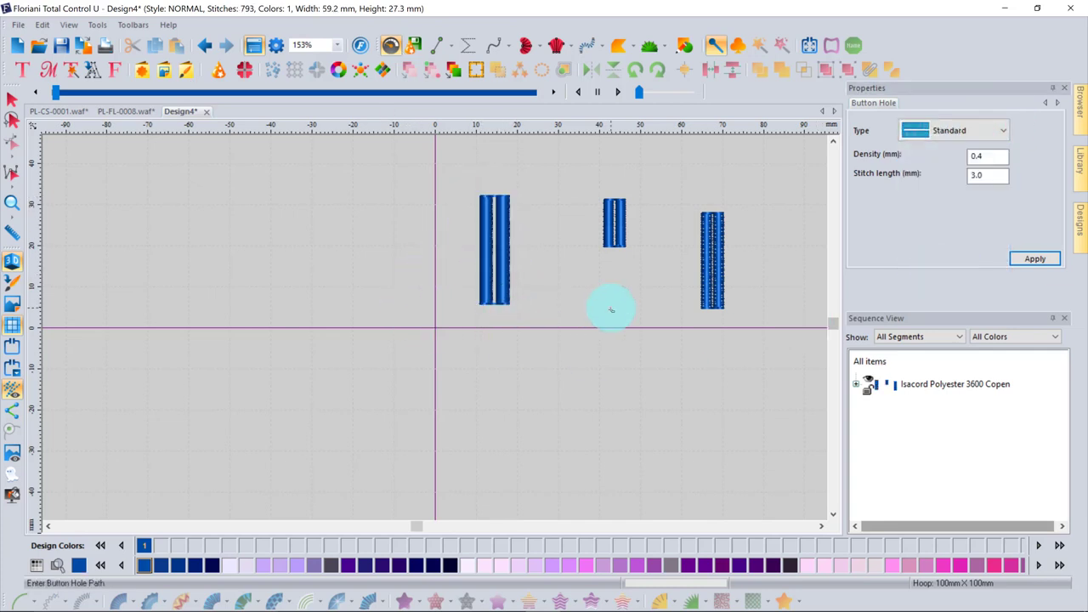
{"action": "left_click_drag", "start_coordinate": [612, 309], "coordinate": [634, 384]}
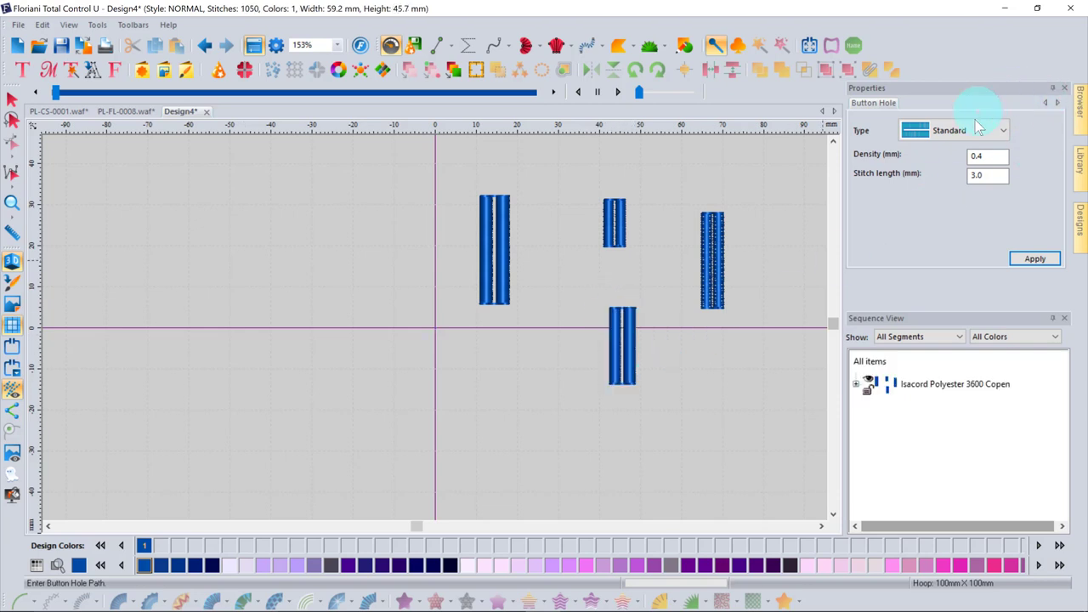
{"action": "left_click", "coordinate": [1004, 130]}
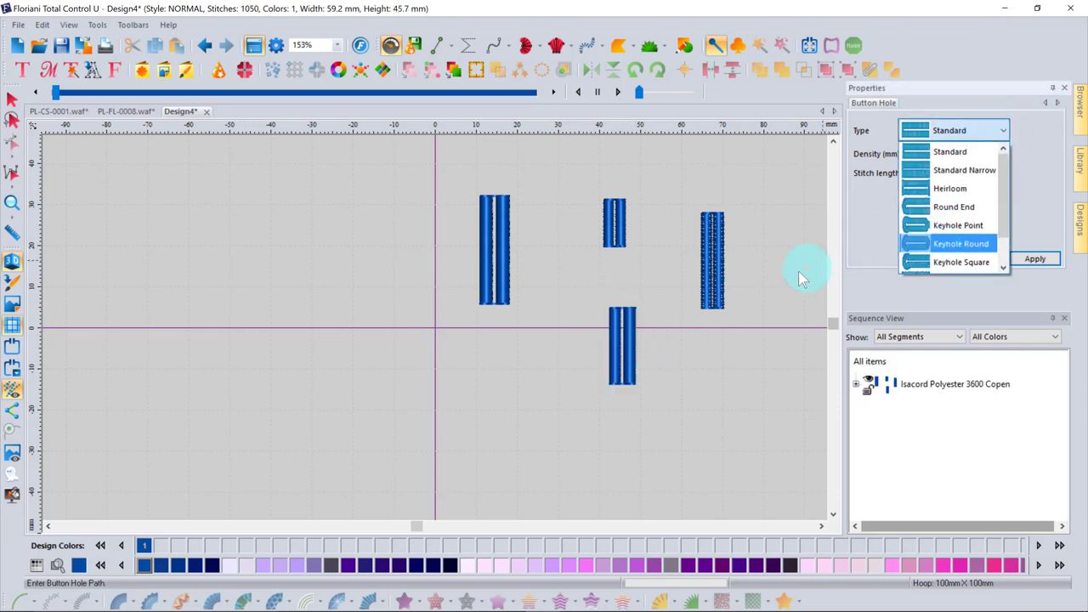
{"action": "left_click", "coordinate": [627, 369]}
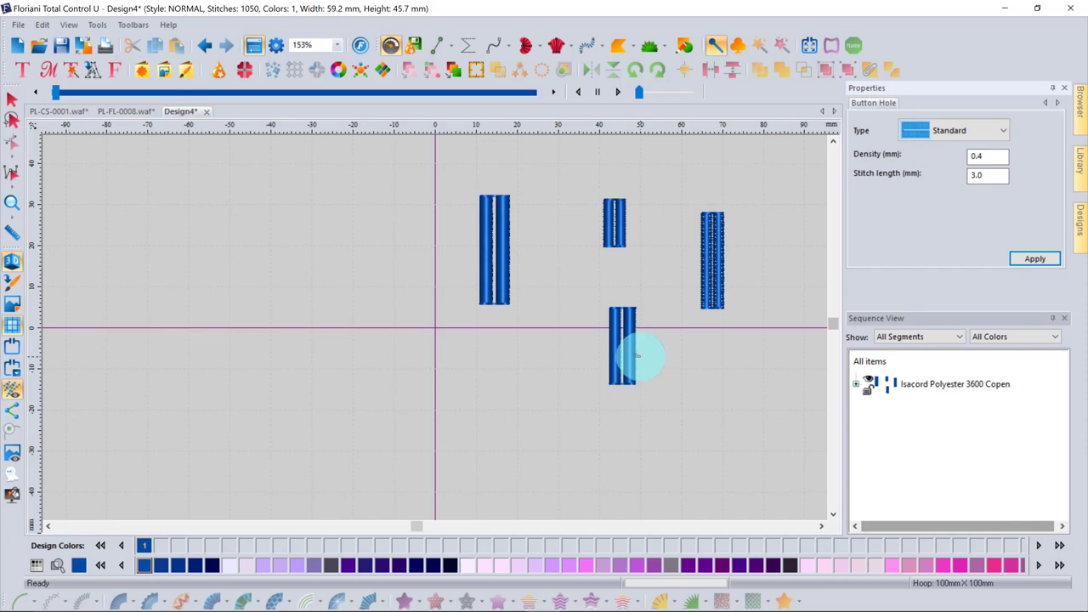
{"action": "left_click", "coordinate": [12, 99]}
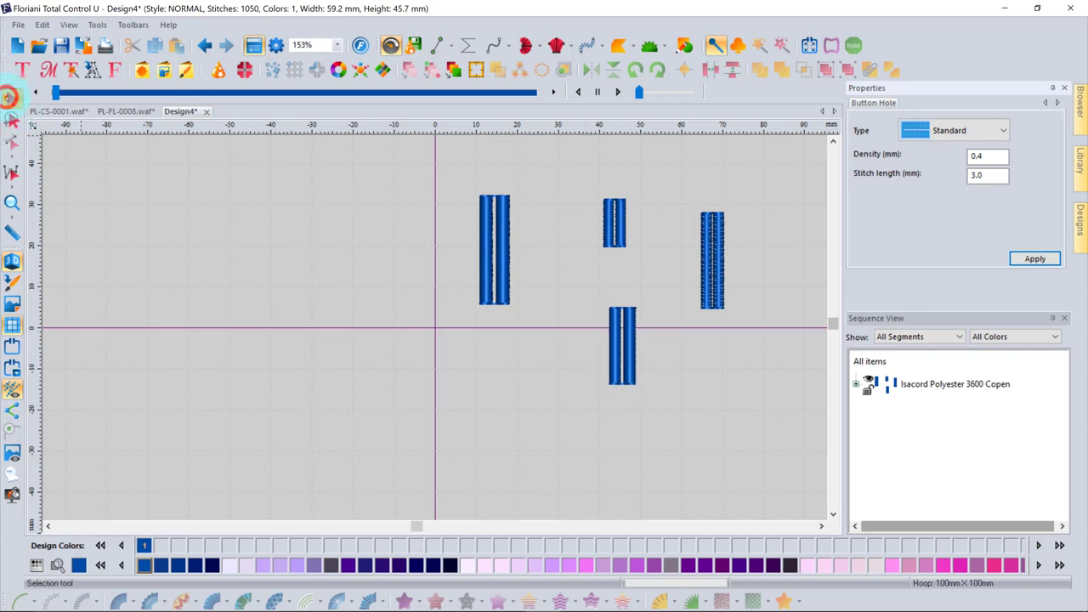
{"action": "left_click", "coordinate": [1004, 132]}
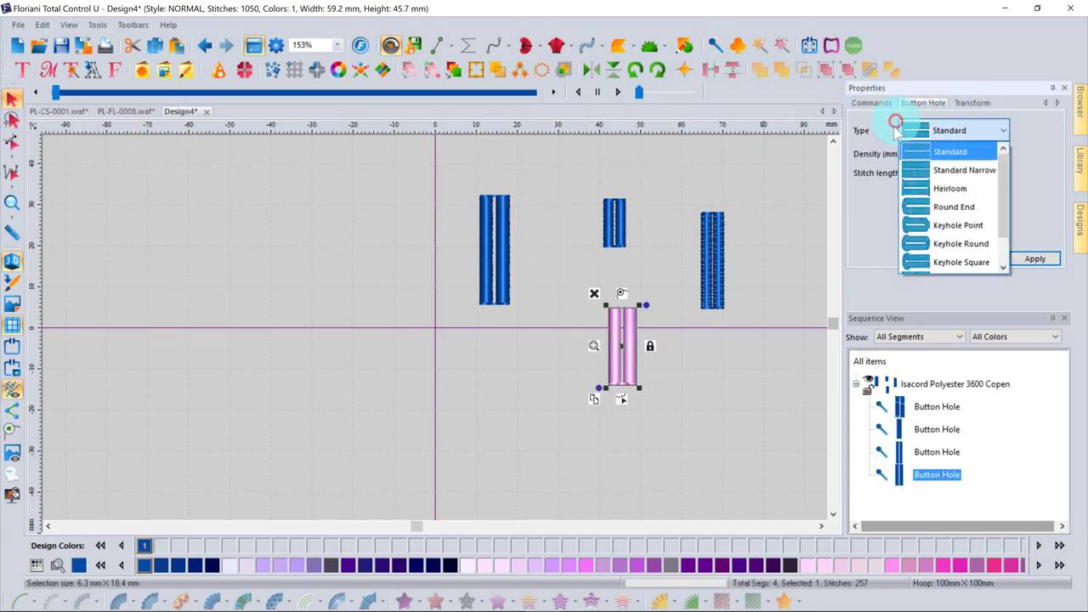
{"action": "left_click", "coordinate": [967, 207]}
{"action": "left_click", "coordinate": [1045, 260]}
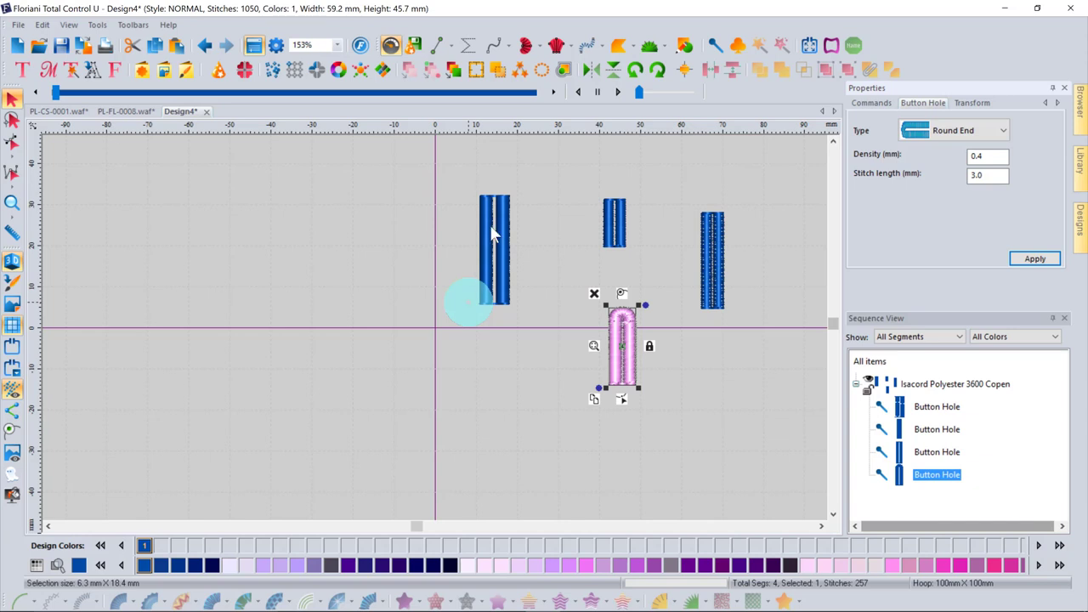
{"action": "left_click", "coordinate": [8, 99]}
{"action": "left_click_drag", "start_coordinate": [403, 151], "coordinate": [795, 433]}
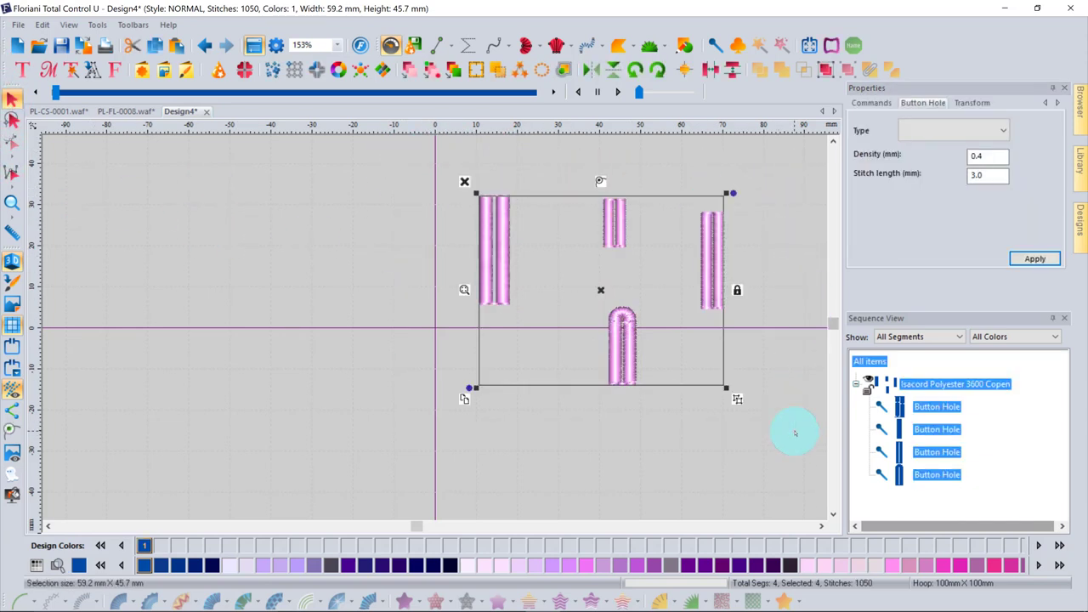
{"action": "key", "text": "Delete"}
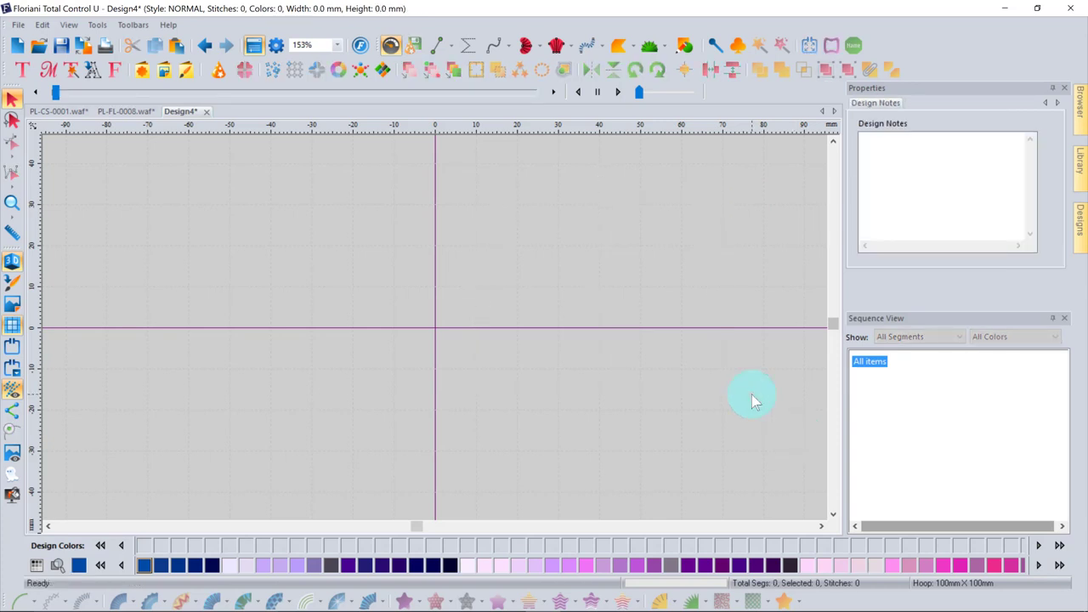
{"action": "left_click", "coordinate": [738, 45]}
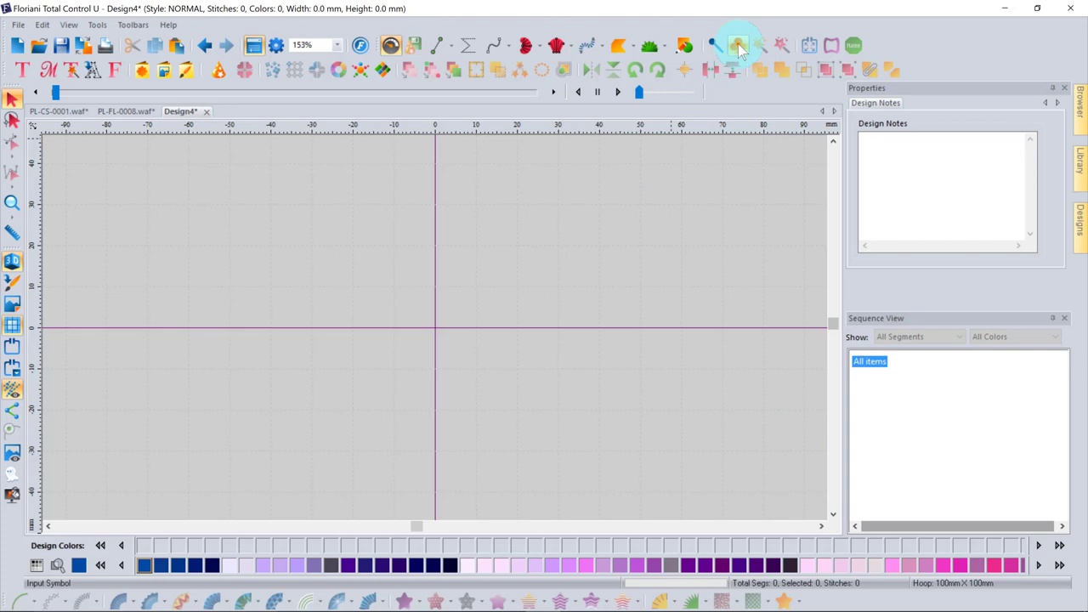
{"action": "left_click", "coordinate": [749, 147]}
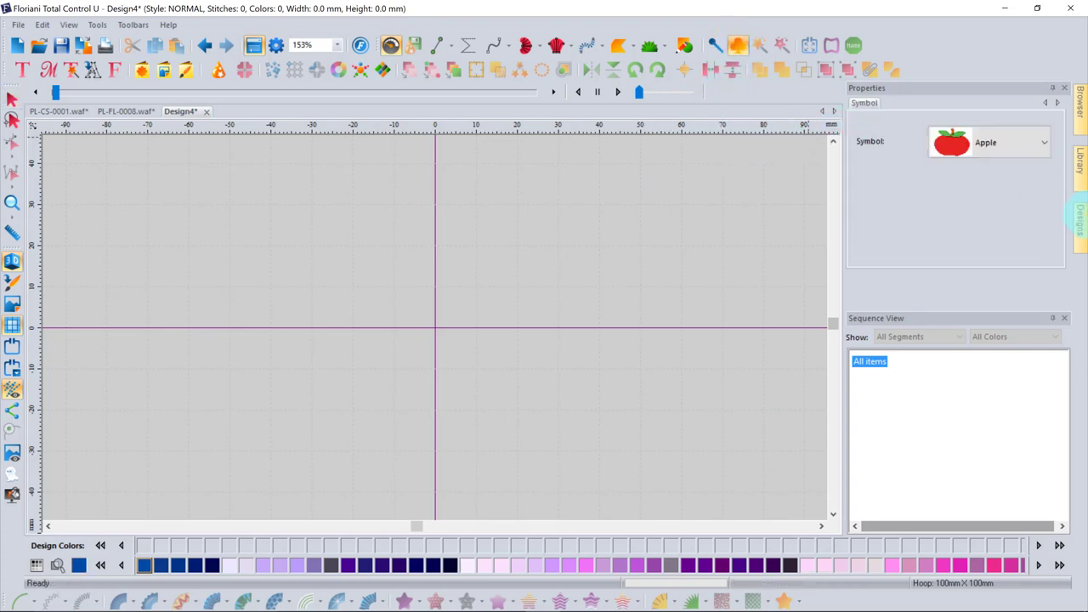
{"action": "left_click", "coordinate": [1044, 142]}
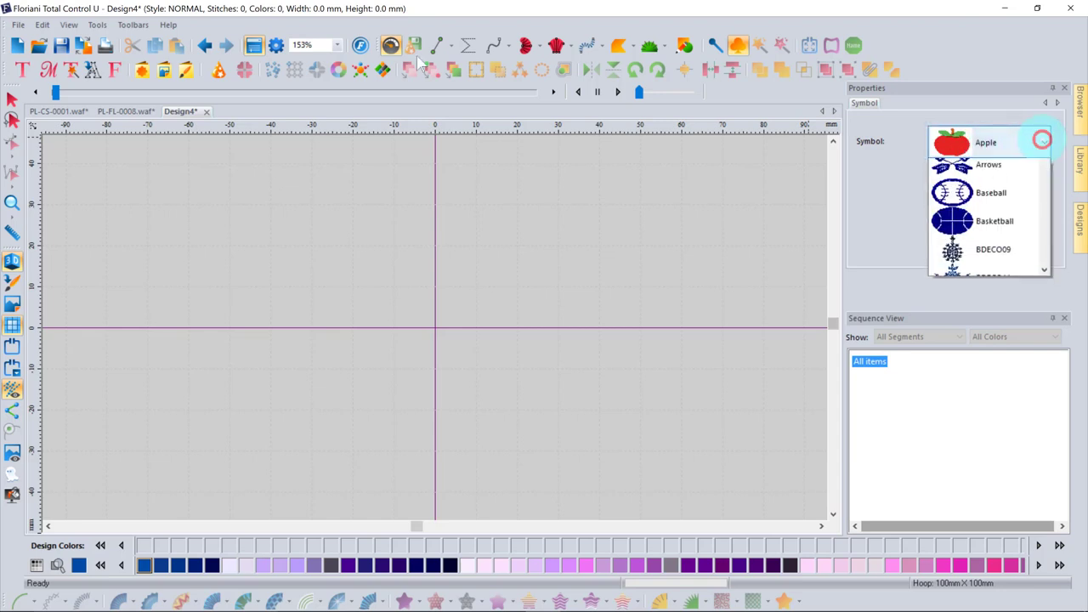
{"action": "left_click_drag", "start_coordinate": [1048, 188], "coordinate": [1045, 264]}
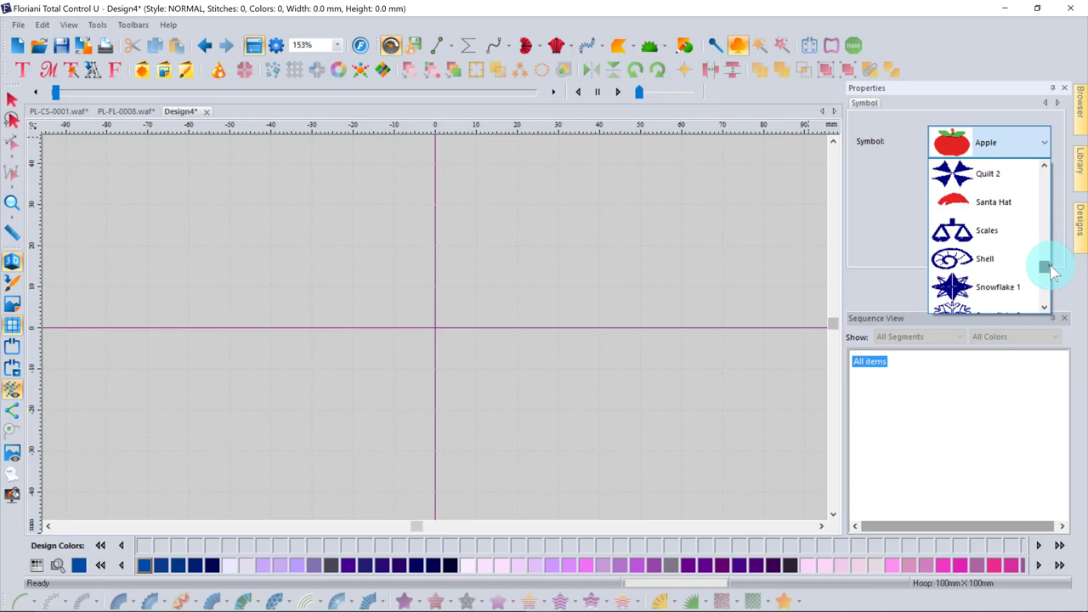
{"action": "left_click", "coordinate": [970, 234]}
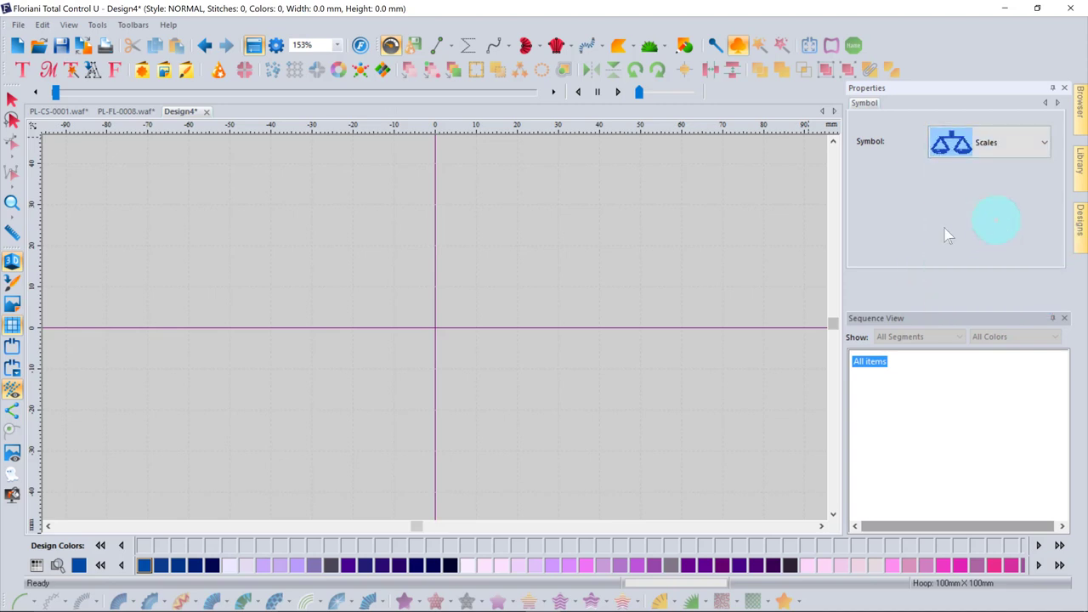
{"action": "left_click", "coordinate": [336, 256]}
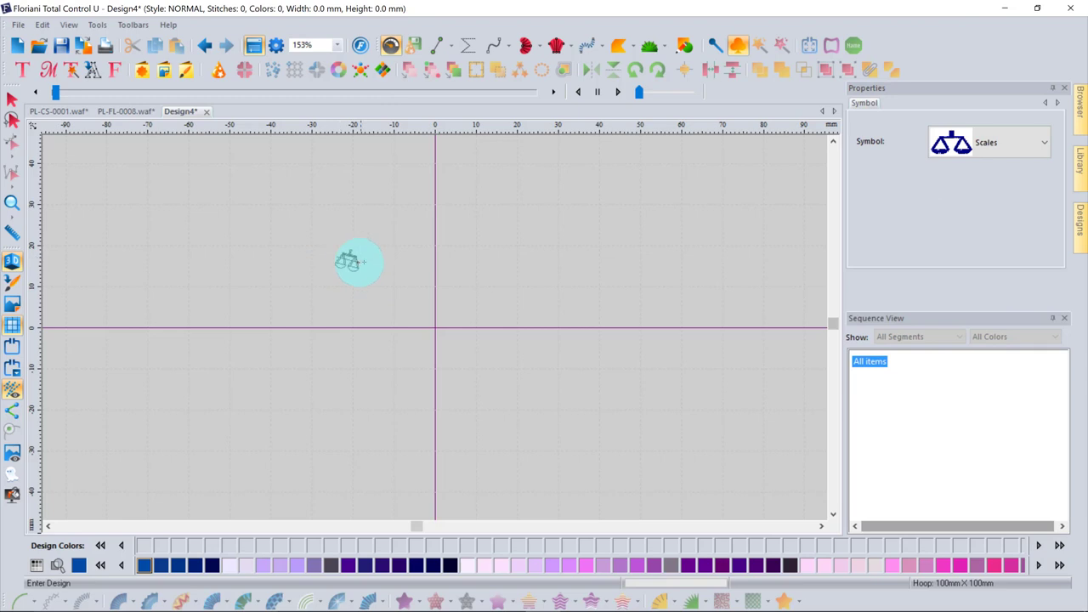
{"action": "left_click_drag", "start_coordinate": [363, 262], "coordinate": [573, 261]}
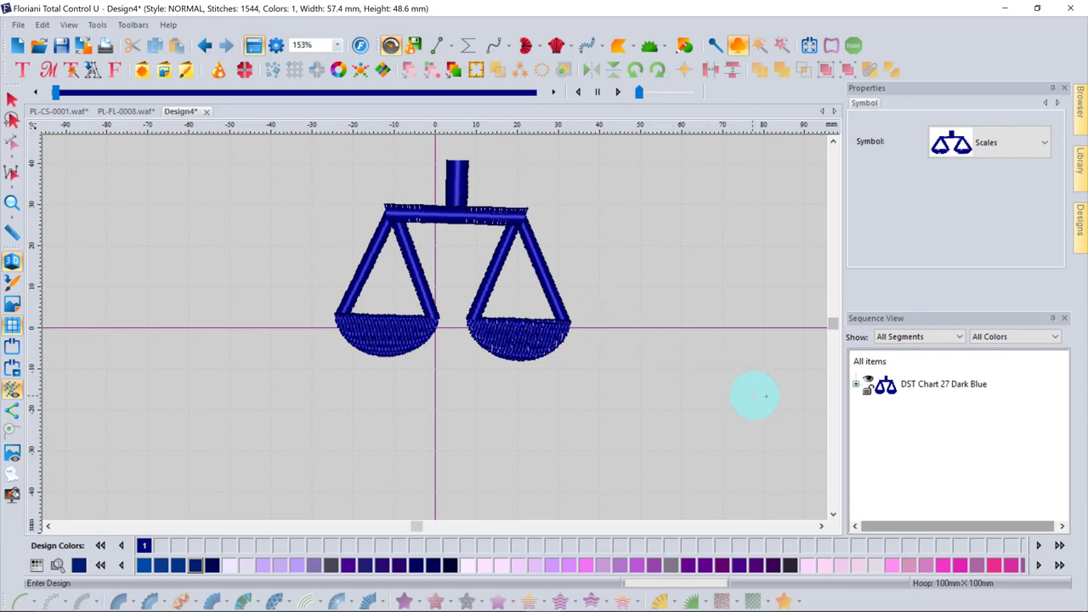
{"action": "left_click", "coordinate": [857, 385]}
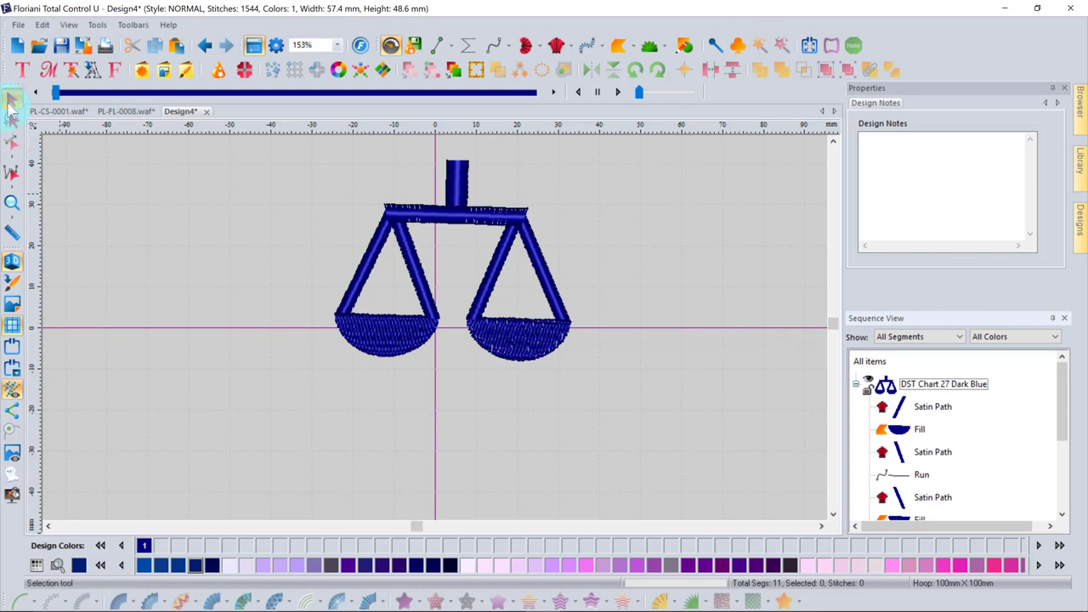
{"action": "left_click", "coordinate": [439, 218]}
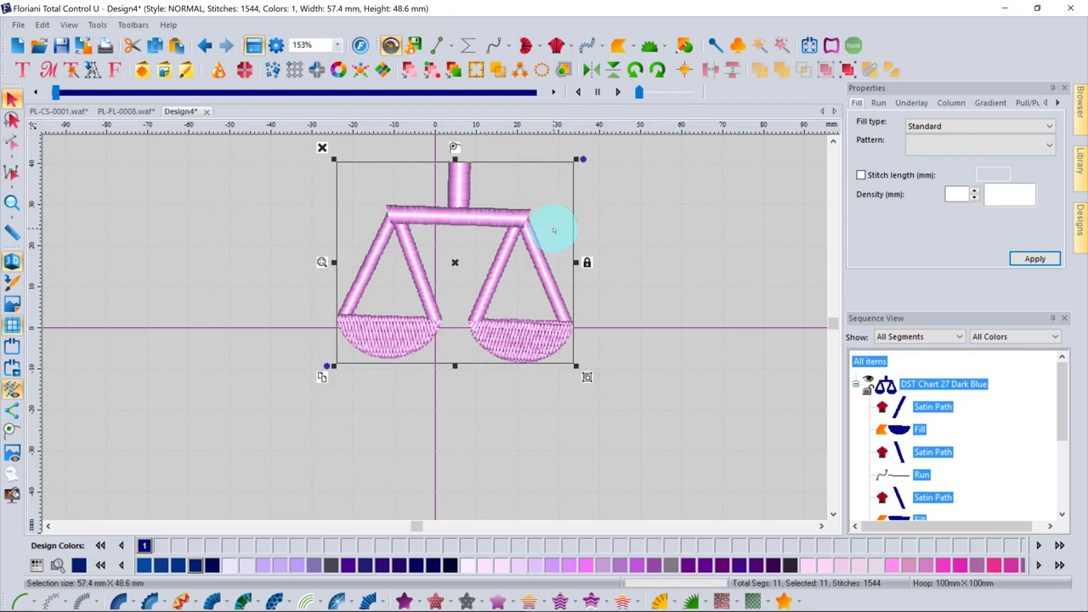
{"action": "key", "text": "Delete"}
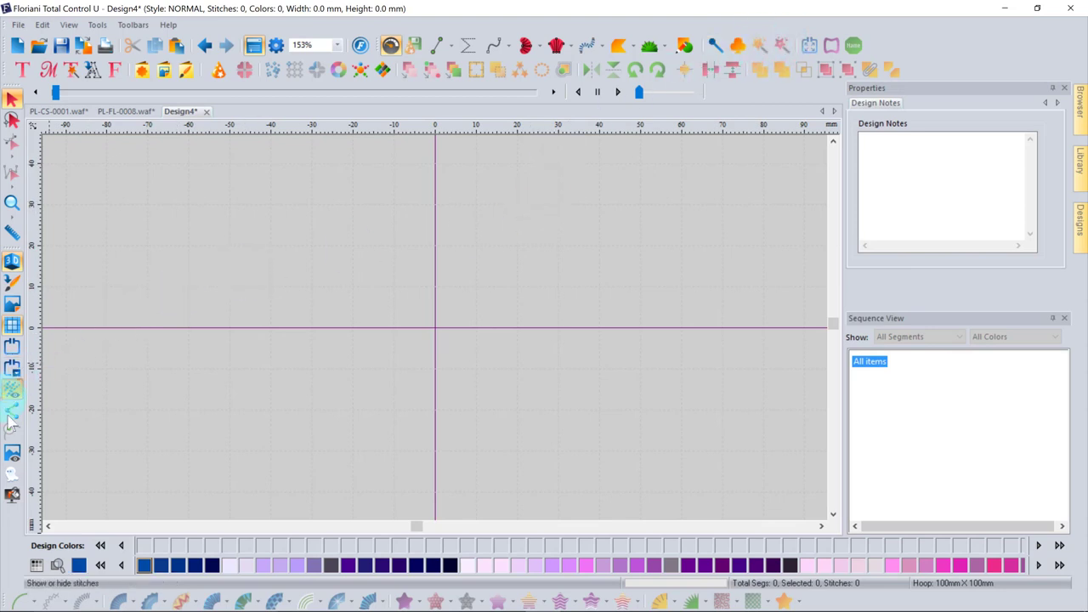
Load the cartoon Santa face picture as a backdrop image and zoom in
{"action": "left_click", "coordinate": [12, 454]}
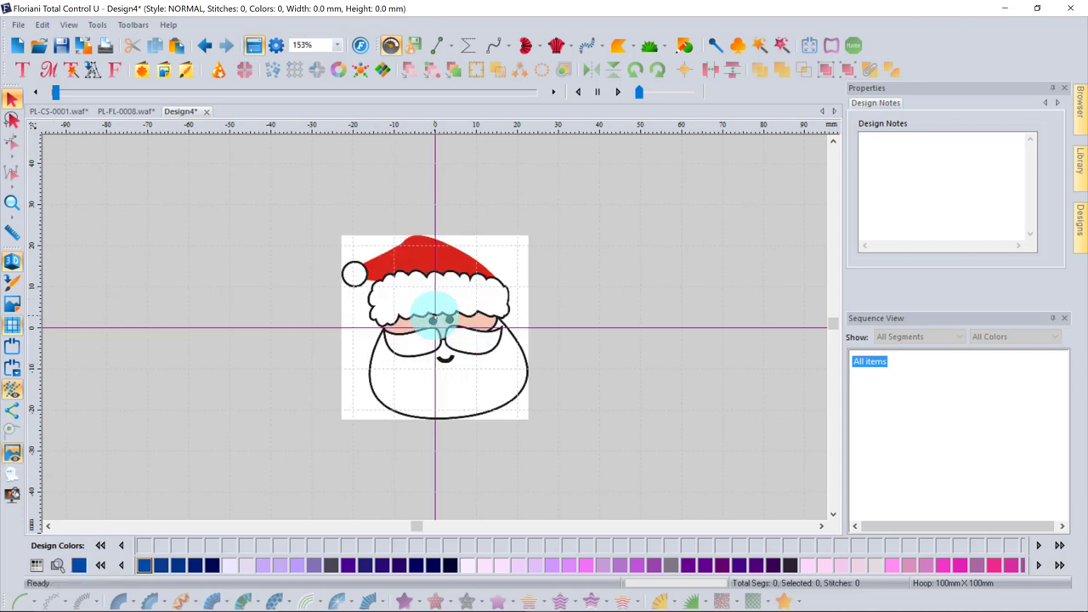
{"action": "scroll", "coordinate": [454, 344], "scroll_direction": "up", "scroll_amount": 1}
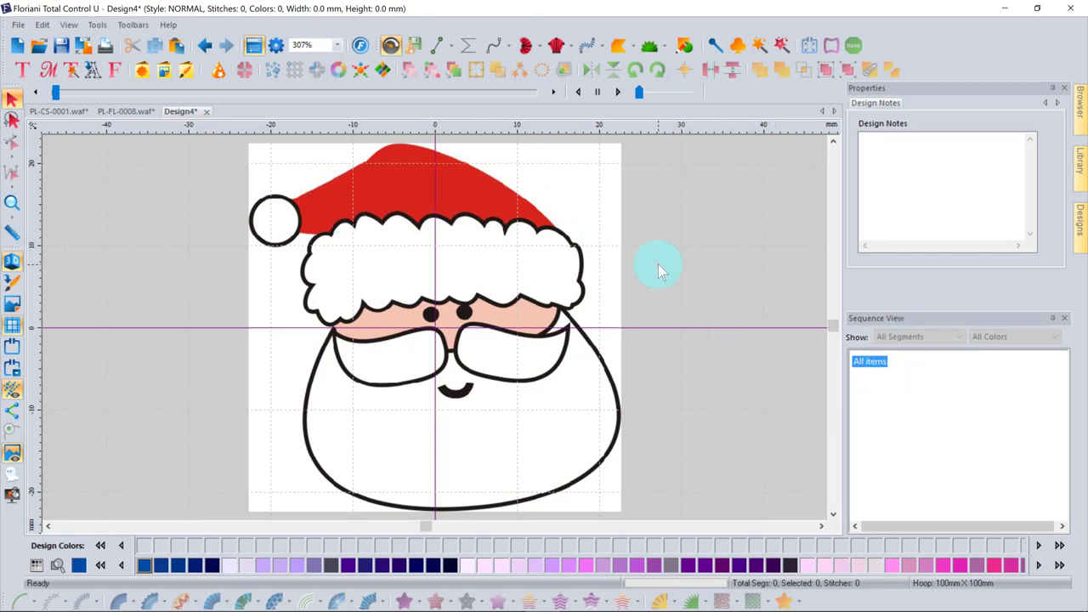
Trace Santa's red hat from the picture into an artwork shape
{"action": "left_click", "coordinate": [761, 47]}
{"action": "left_click", "coordinate": [432, 185]}
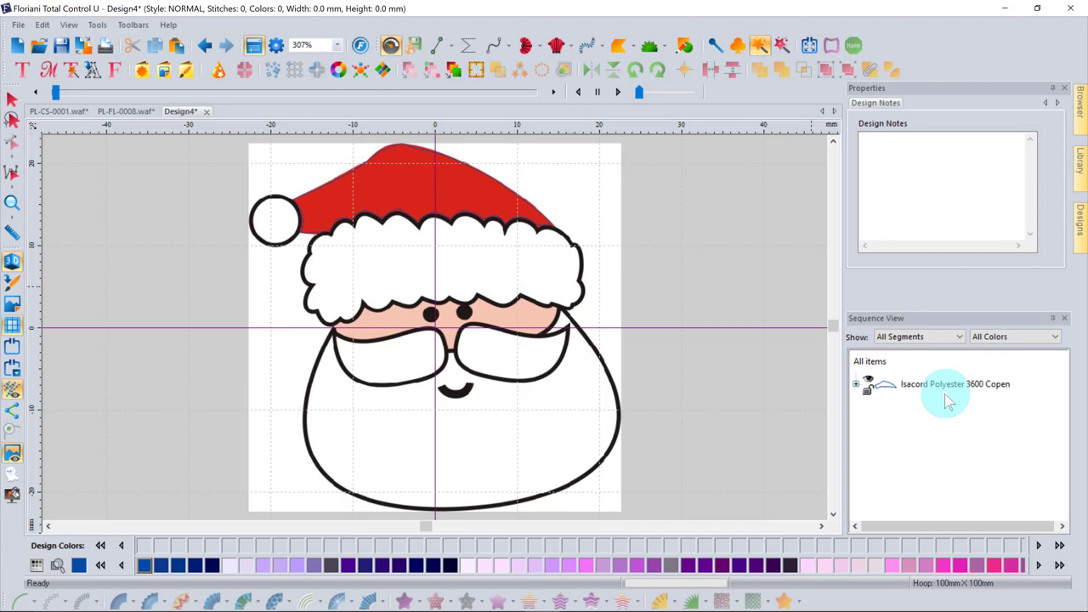
{"action": "left_click", "coordinate": [12, 98]}
{"action": "left_click", "coordinate": [428, 166]}
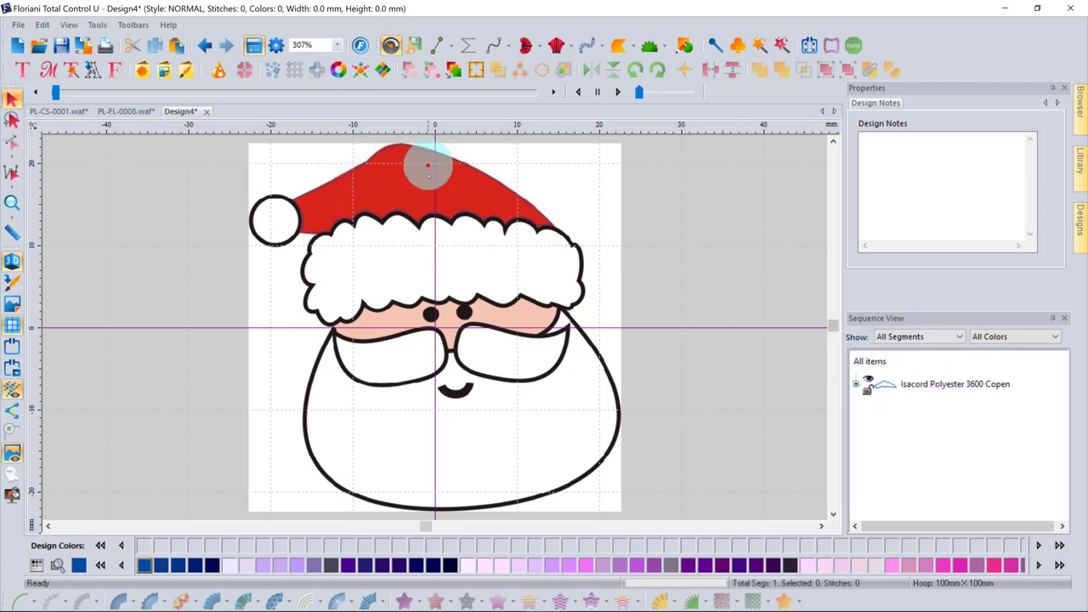
Set the hat outline pen width to 2, then revise it to 1.0 mm
{"action": "left_click", "coordinate": [905, 383]}
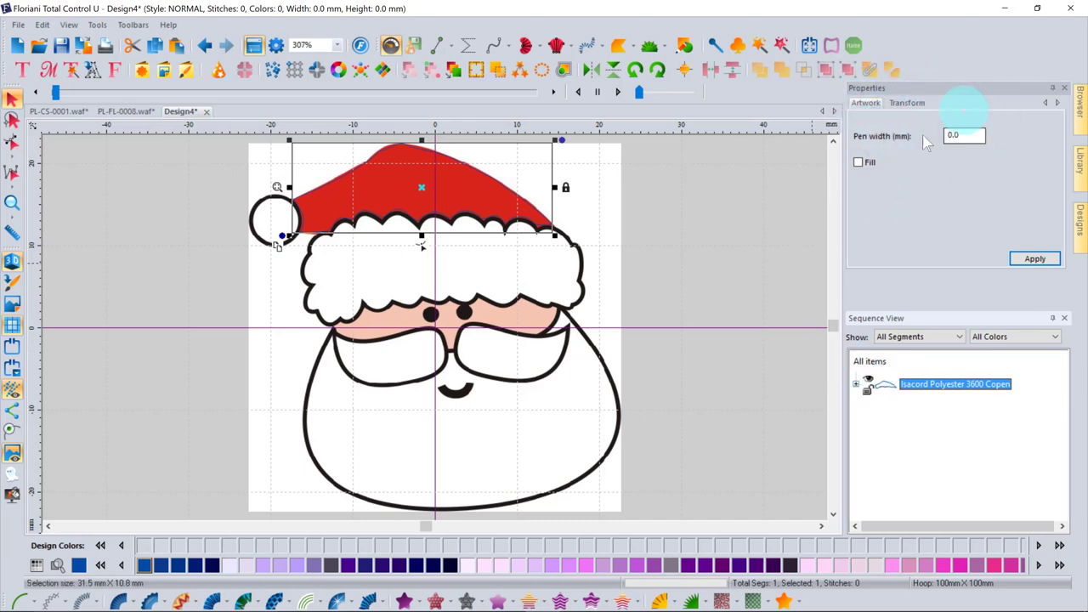
{"action": "left_click", "coordinate": [970, 137]}
{"action": "double_click", "coordinate": [968, 137]}
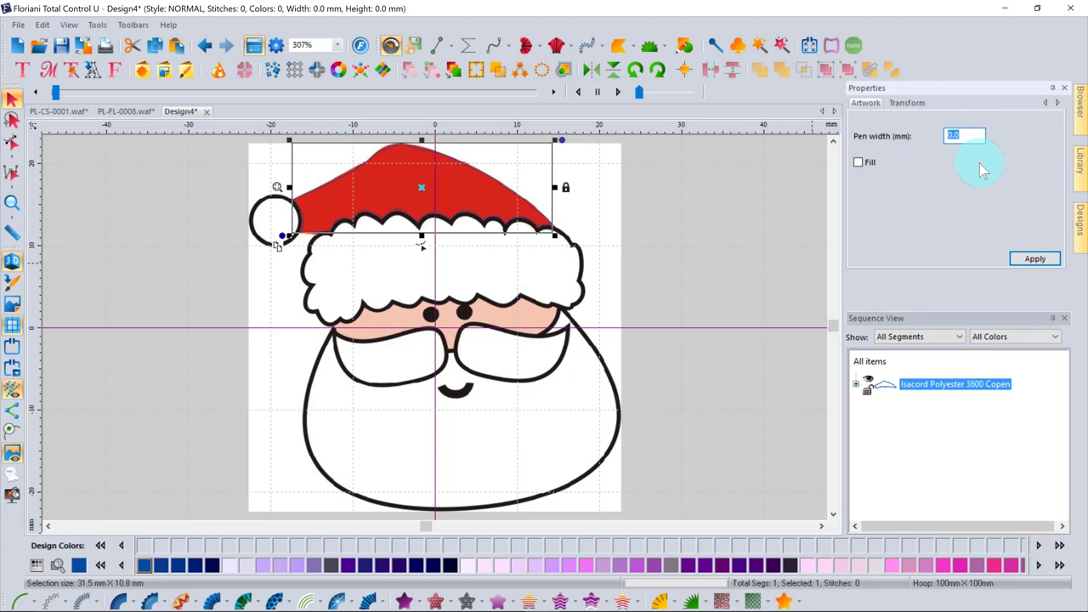
{"action": "type", "text": "2"}
{"action": "left_click", "coordinate": [1038, 263]}
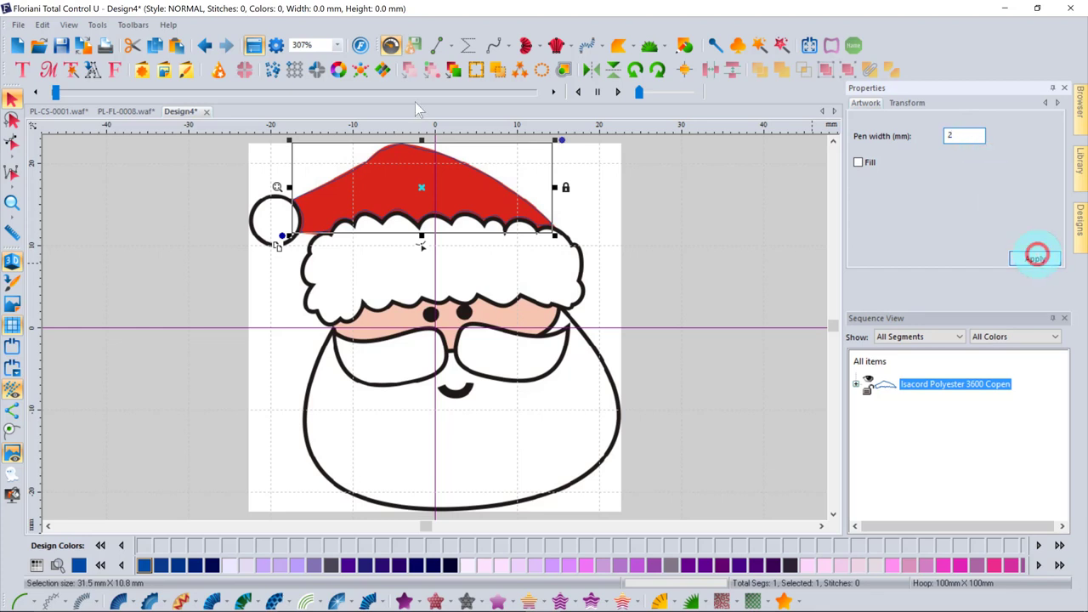
{"action": "double_click", "coordinate": [965, 136]}
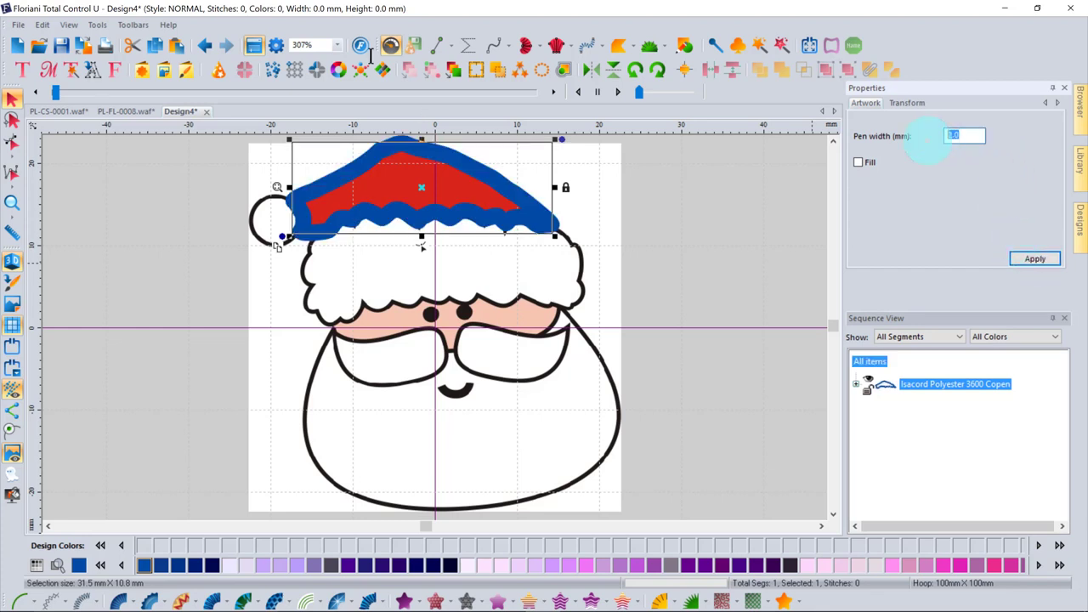
{"action": "left_click", "coordinate": [1051, 258]}
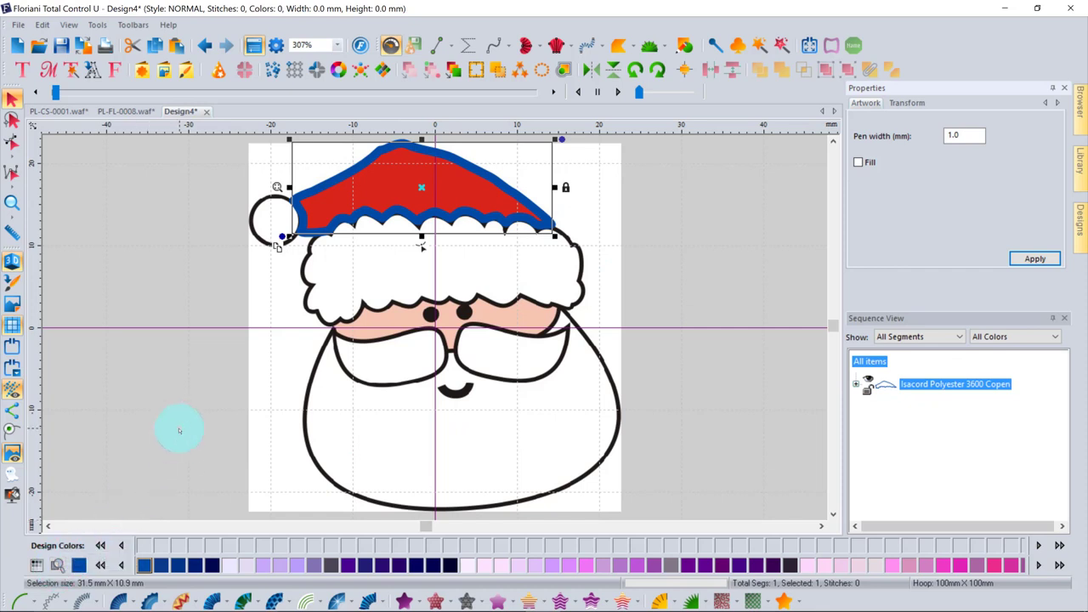
Recolour the hat in Isacord Polyester 1514 Red with a solid fill, then select it in Sequence View
{"action": "left_click", "coordinate": [57, 566]}
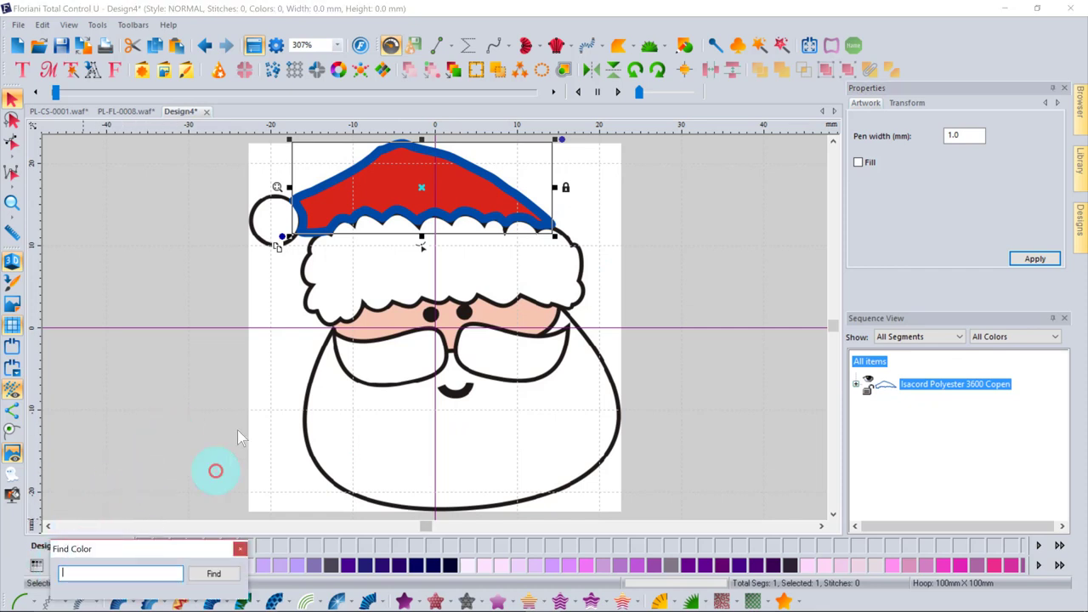
{"action": "type", "text": "red"}
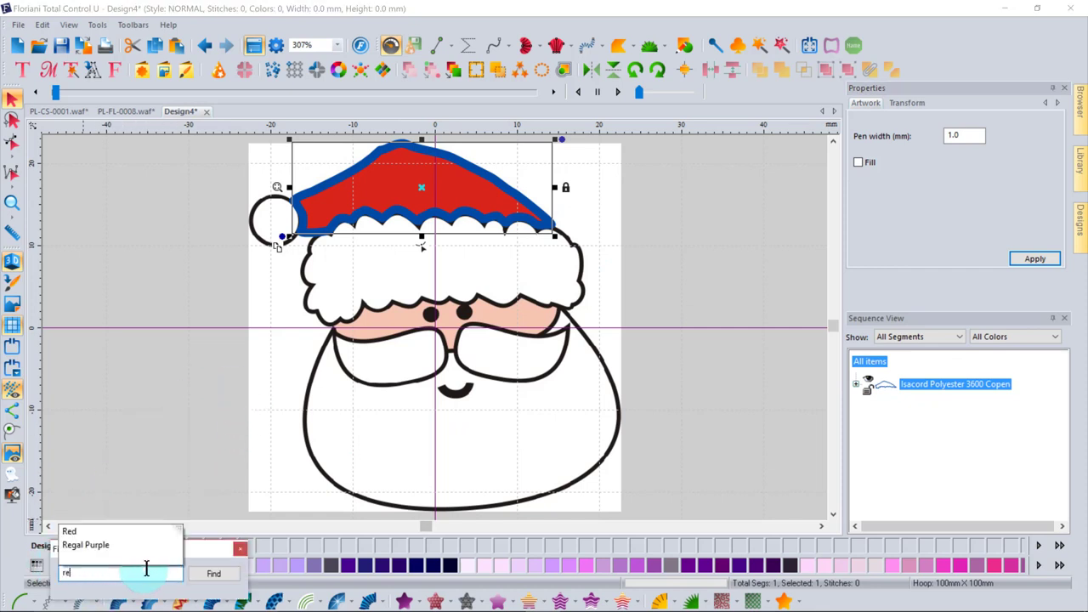
{"action": "left_click", "coordinate": [213, 574]}
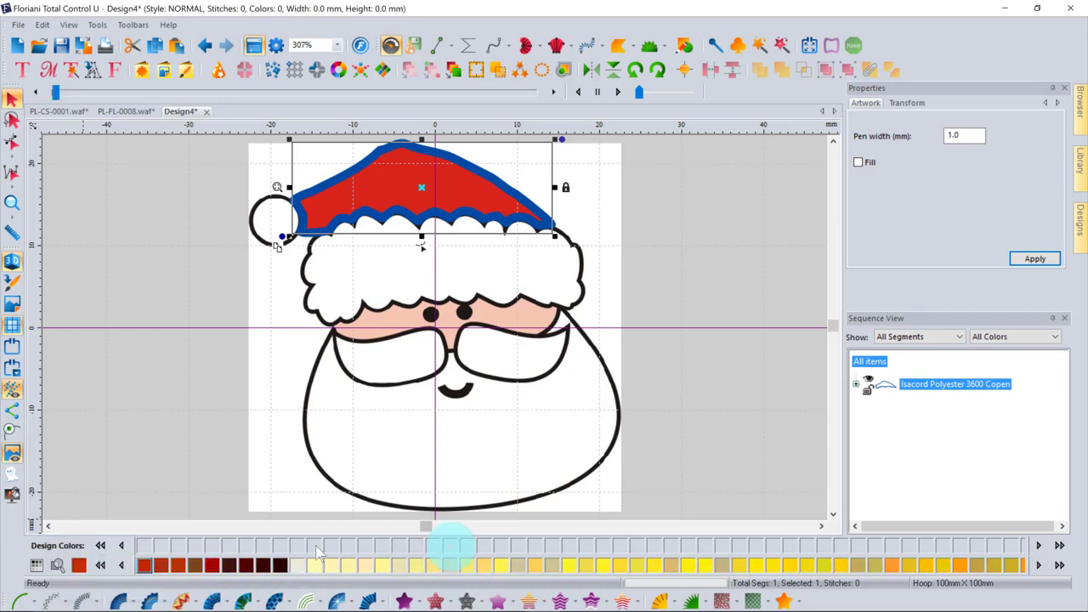
{"action": "left_click", "coordinate": [145, 564]}
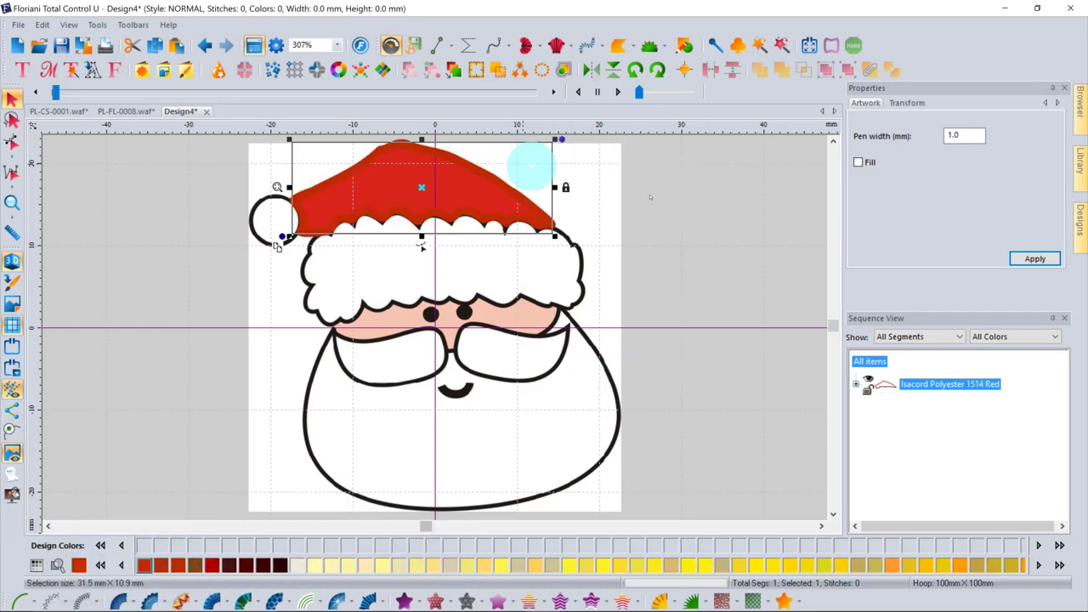
{"action": "left_click", "coordinate": [859, 164]}
{"action": "left_click", "coordinate": [1036, 260]}
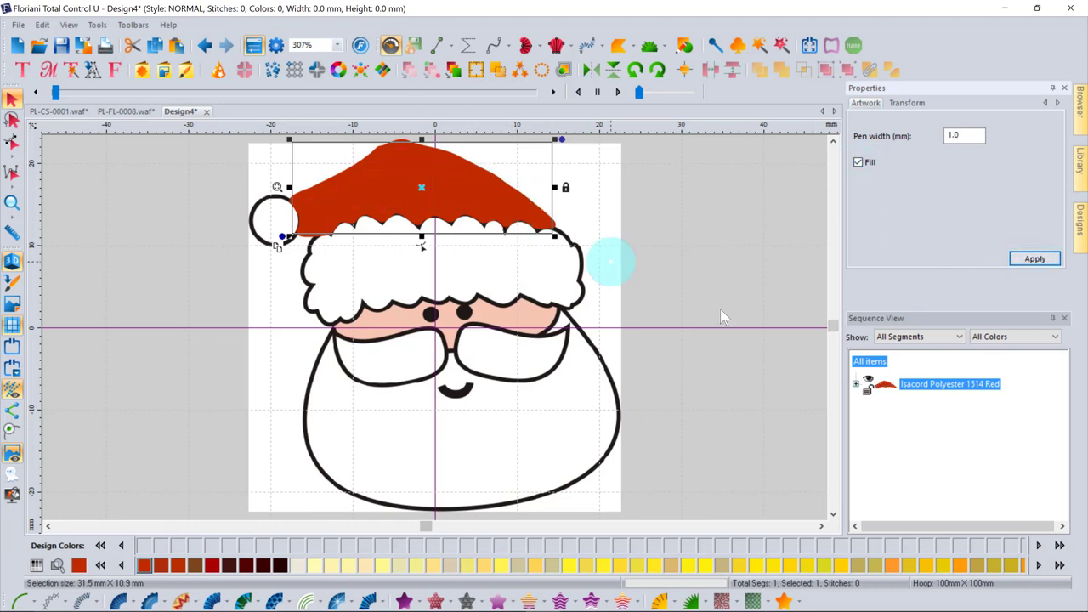
{"action": "left_click", "coordinate": [857, 384]}
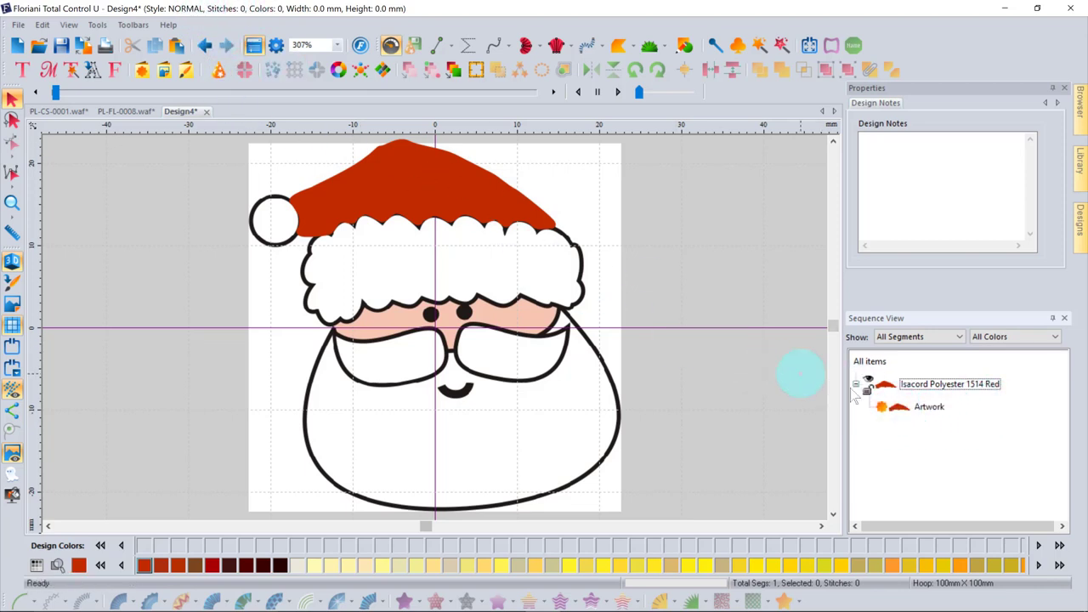
{"action": "left_click", "coordinate": [930, 409]}
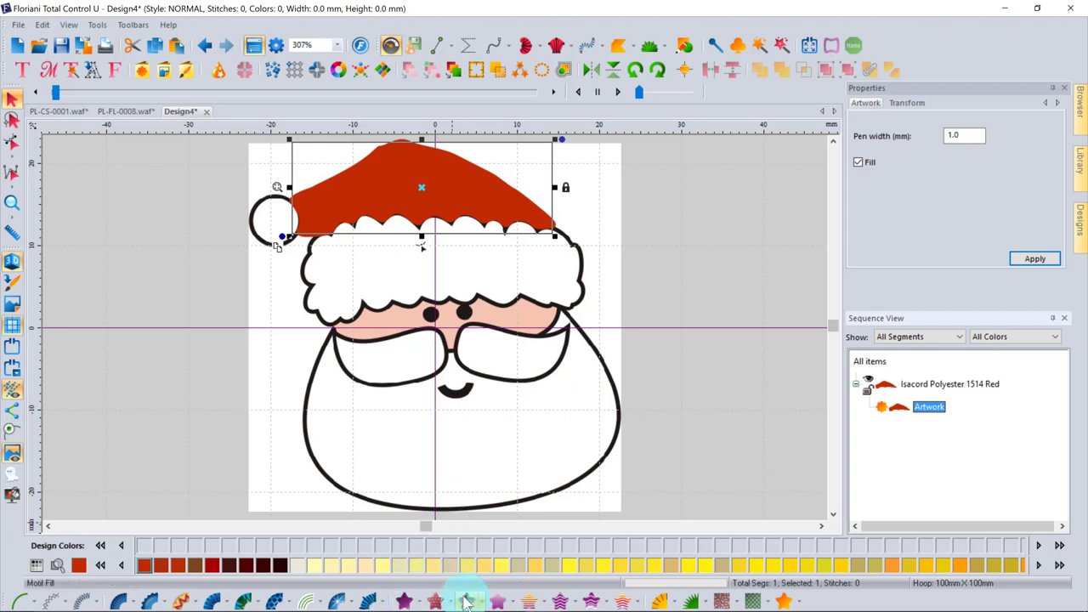
Convert the hat to a Standard fill with Pattern 1, keeping the default settings
{"action": "left_click", "coordinate": [406, 600]}
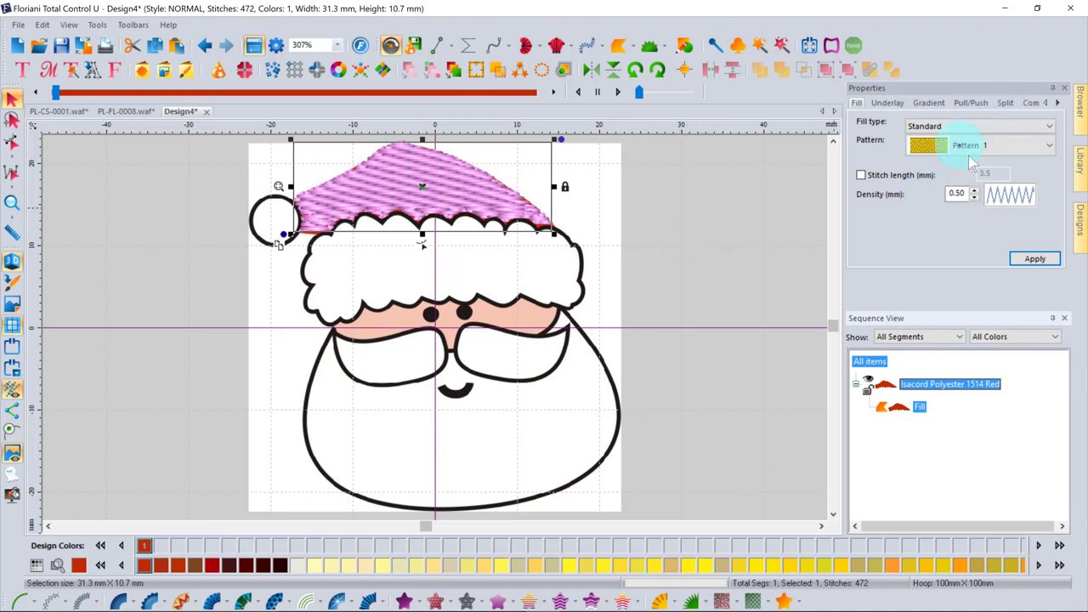
{"action": "left_click", "coordinate": [1053, 150]}
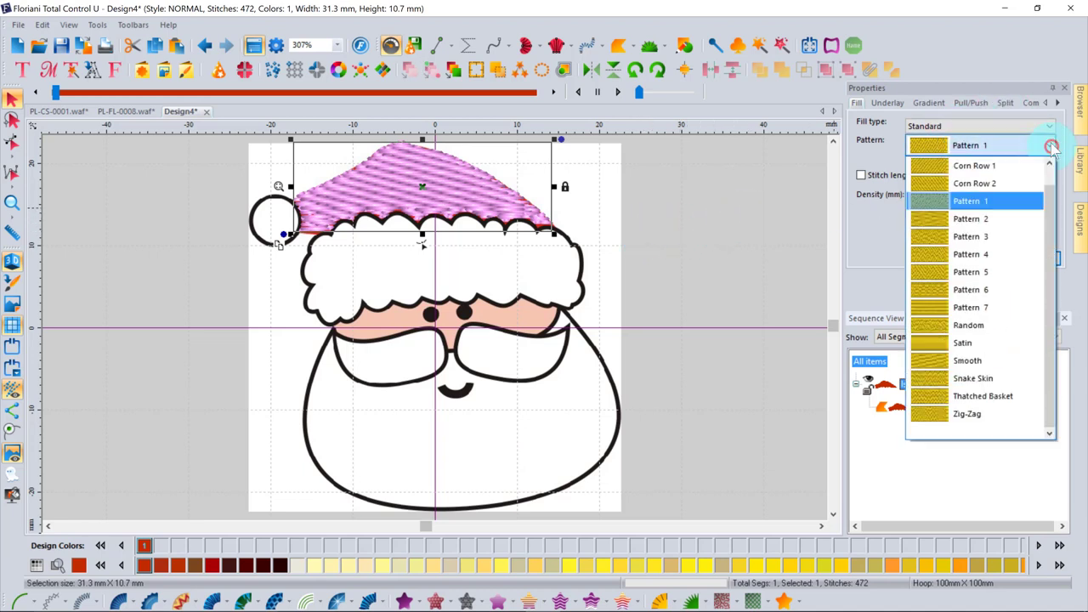
{"action": "left_click", "coordinate": [1032, 125]}
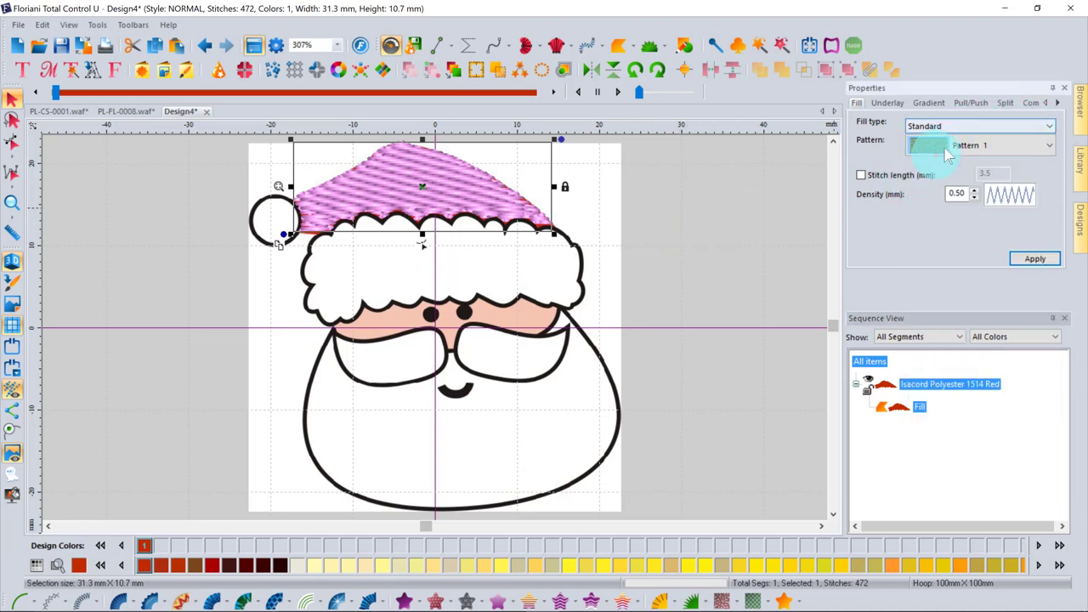
{"action": "left_click", "coordinate": [1019, 124]}
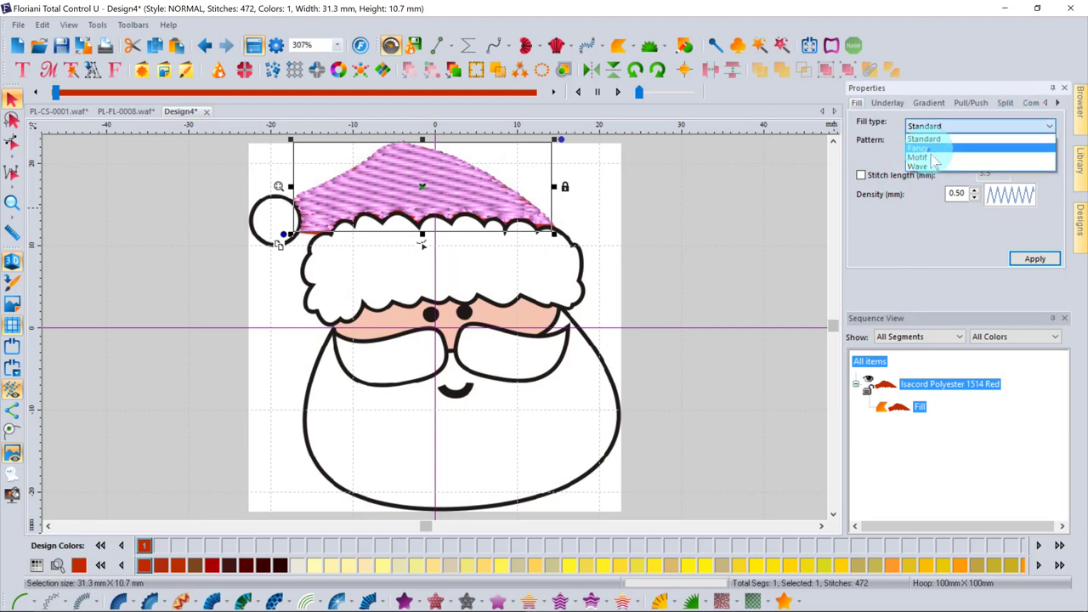
{"action": "left_click", "coordinate": [1034, 261]}
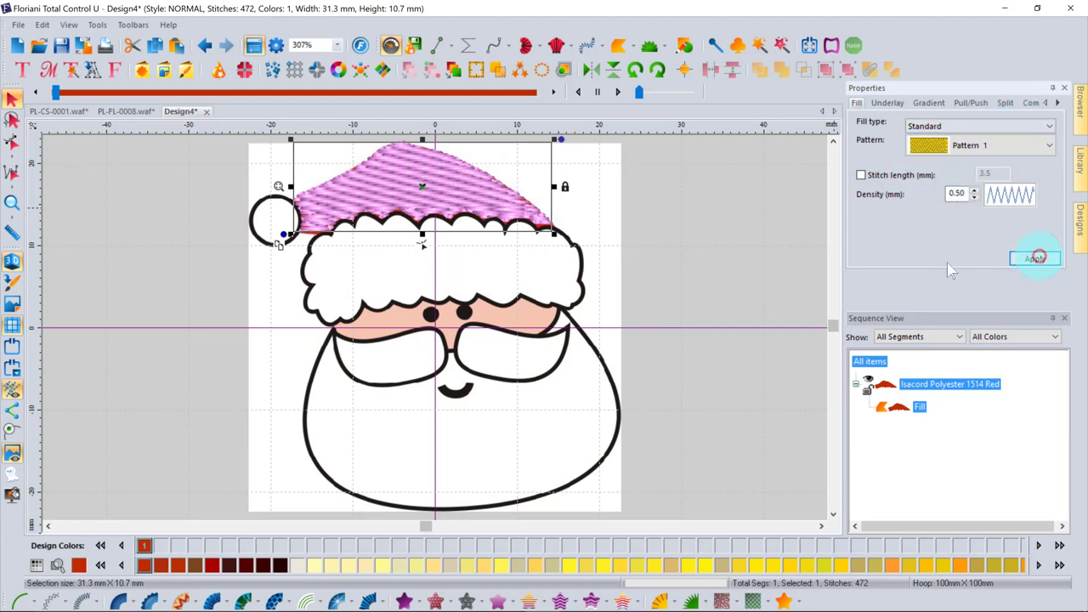
{"action": "left_click", "coordinate": [724, 251]}
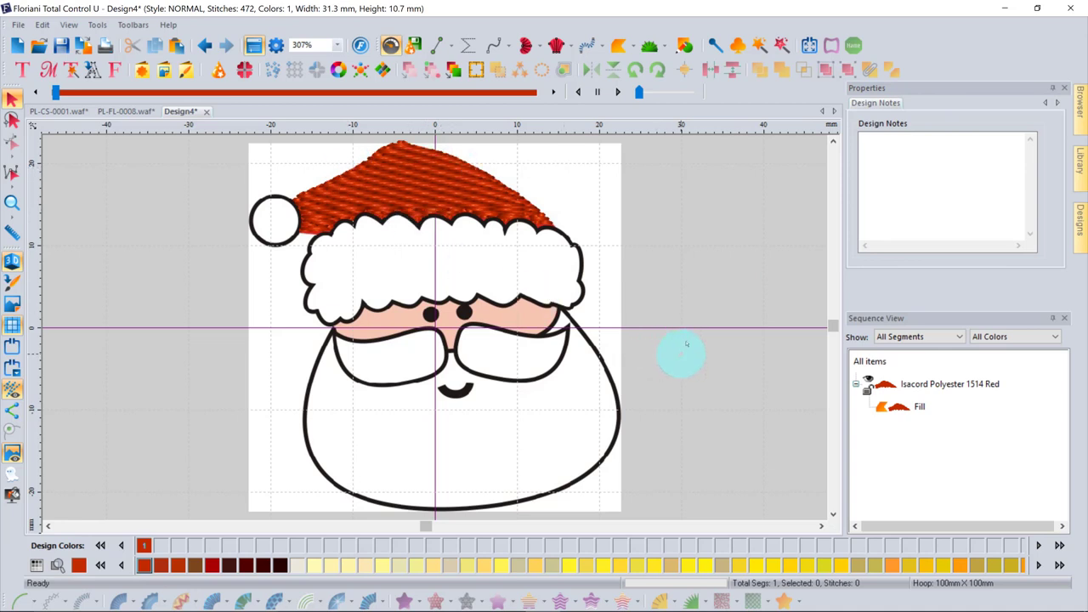
Generate a Fire Engine Red run outline over Santa's face and beard lines
{"action": "left_click", "coordinate": [783, 47]}
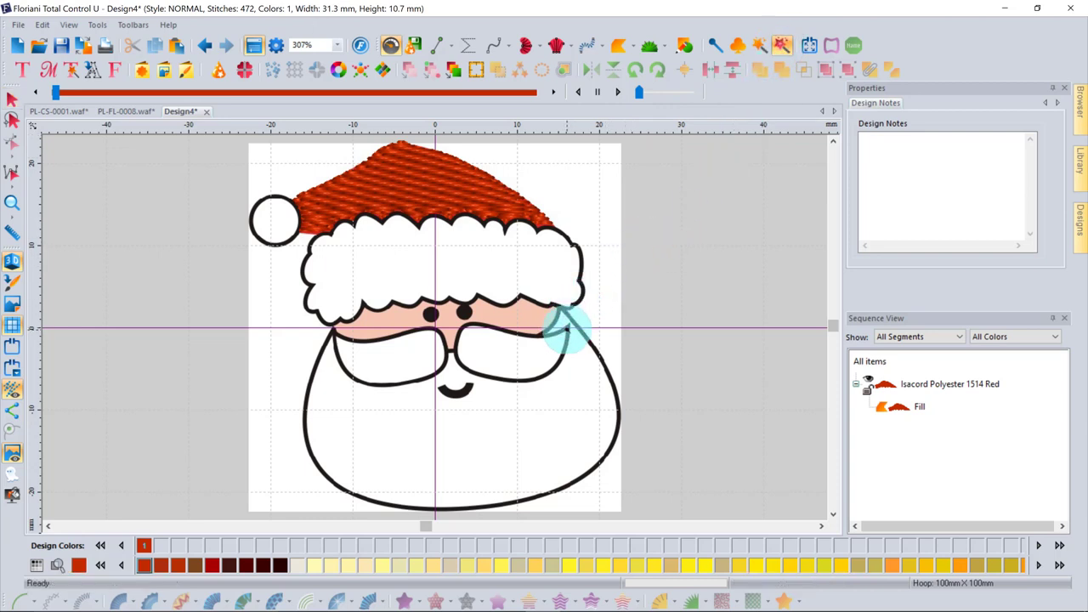
{"action": "left_click", "coordinate": [566, 330]}
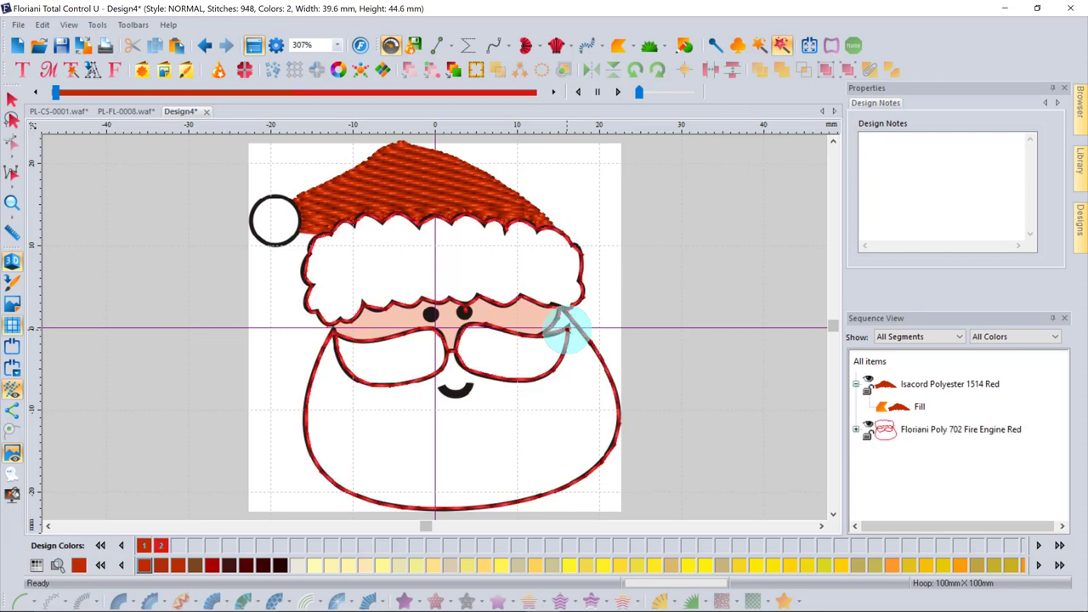
{"action": "left_click", "coordinate": [857, 431]}
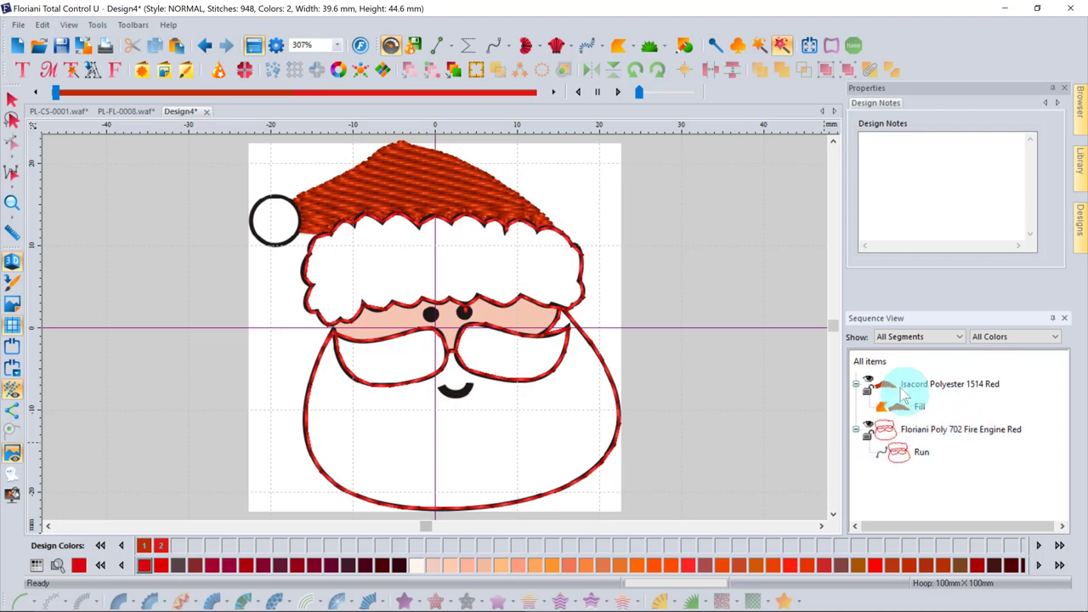
Check the Run outline's stitch type, keeping it as Bean
{"action": "left_click", "coordinate": [921, 453]}
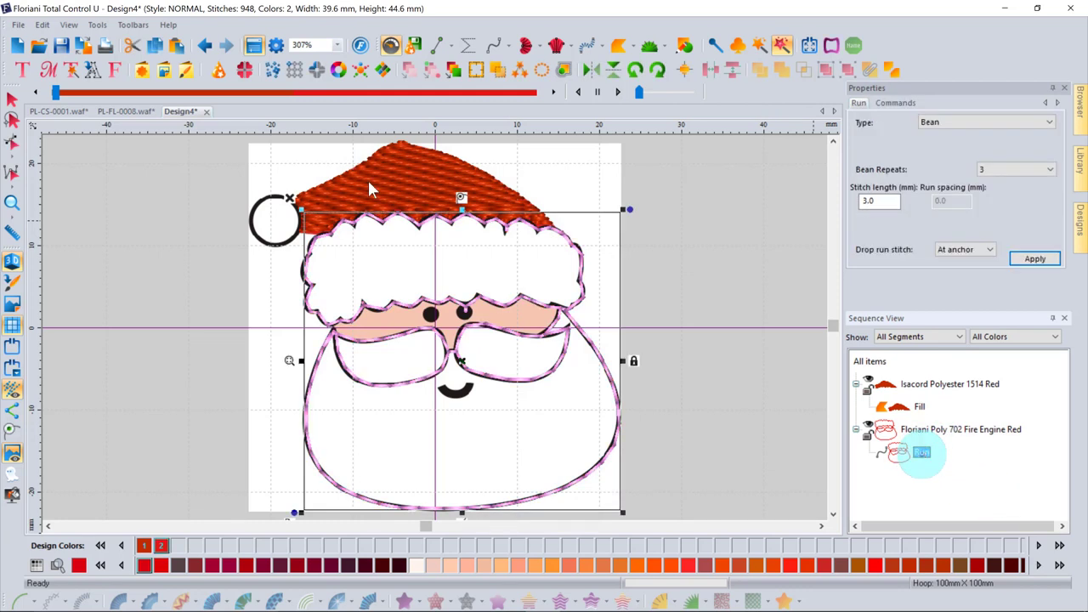
{"action": "left_click", "coordinate": [1038, 125]}
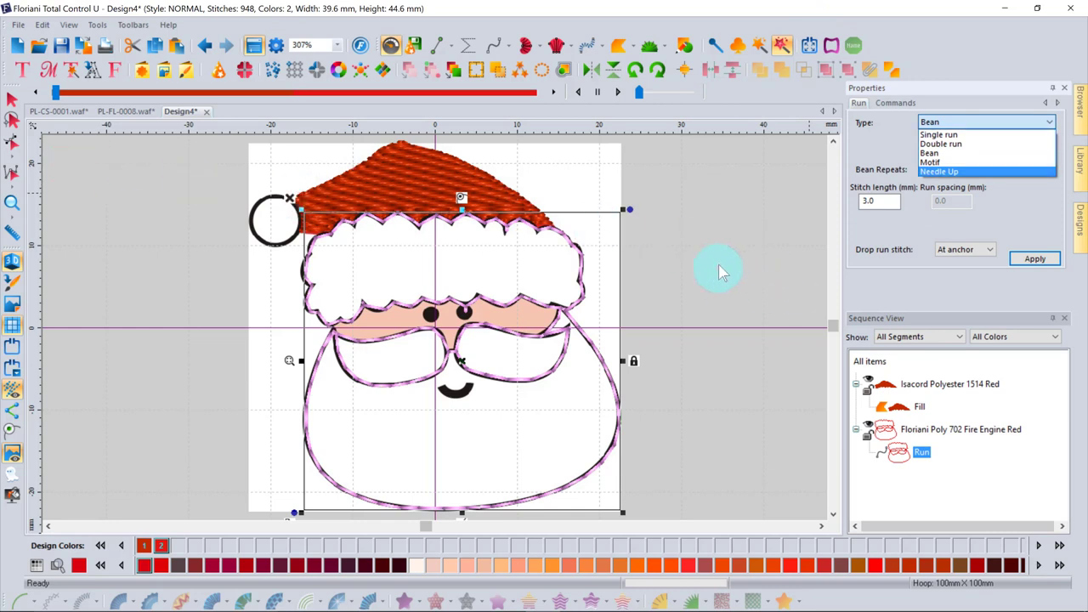
{"action": "left_click", "coordinate": [761, 274]}
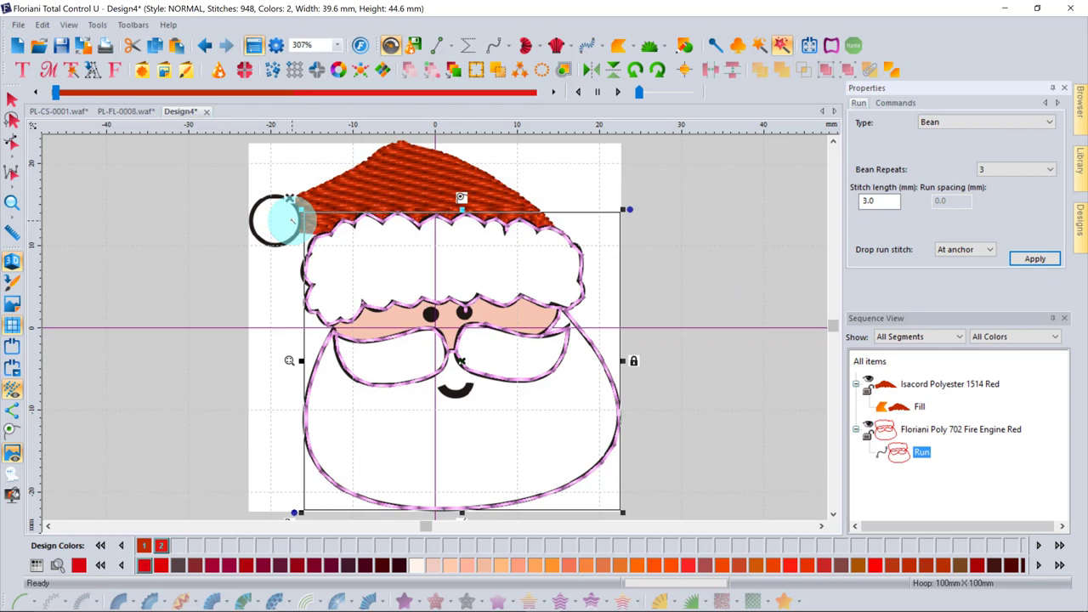
Select the whole stitched design with Ctrl+A and delete it
{"action": "left_click", "coordinate": [12, 98]}
{"action": "left_click", "coordinate": [286, 282]}
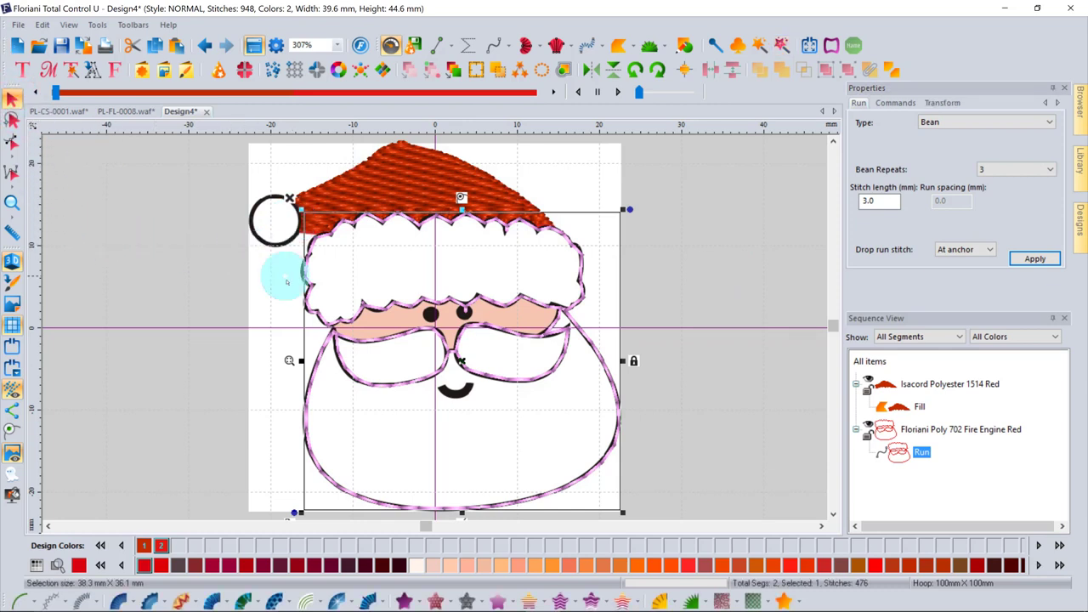
{"action": "left_click", "coordinate": [174, 271]}
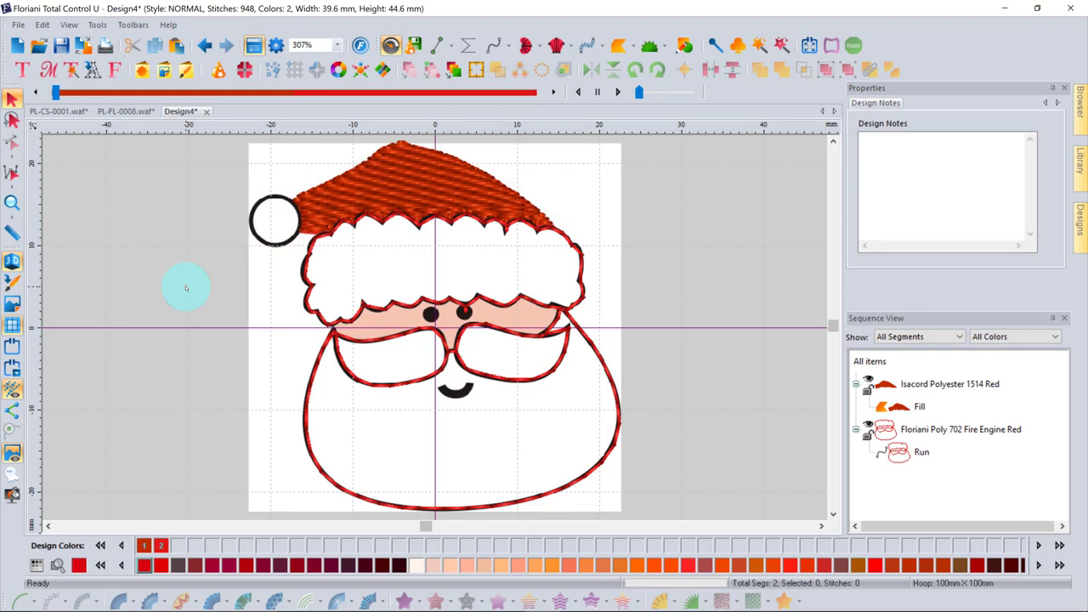
{"action": "key", "text": "ctrl+a"}
{"action": "key", "text": "Delete"}
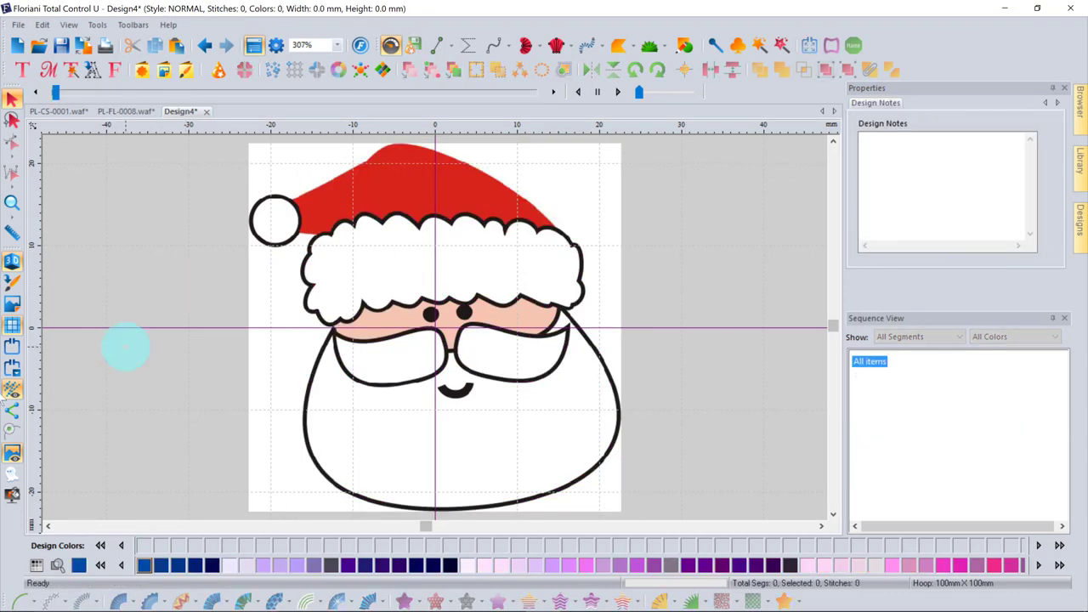
Hide the Santa backdrop, show the 100 mm x 100 mm hoop, and open Select Hoop
{"action": "left_click", "coordinate": [12, 454]}
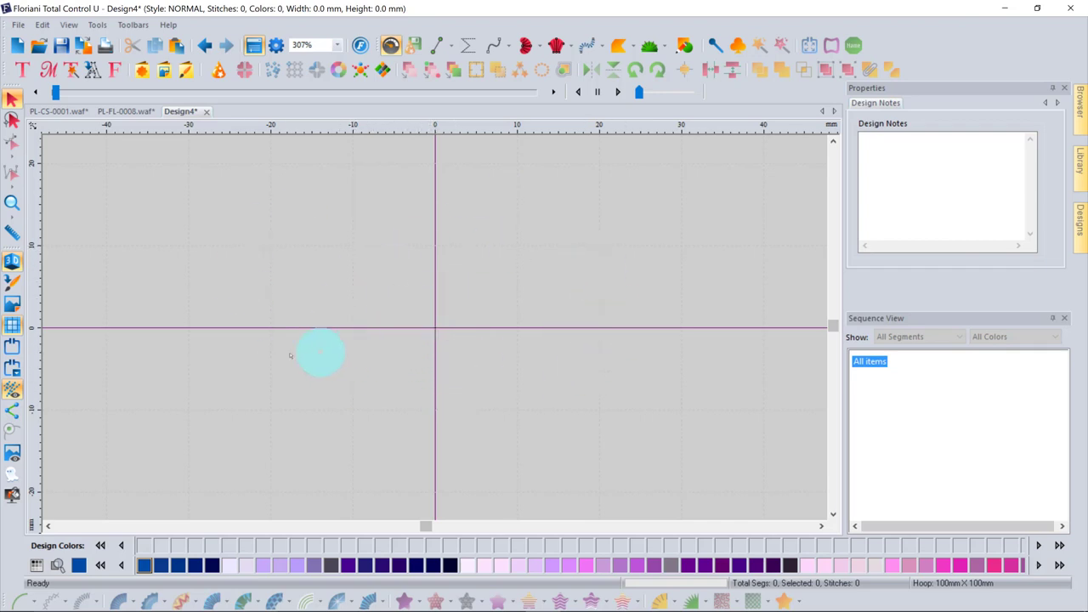
{"action": "left_click", "coordinate": [12, 347]}
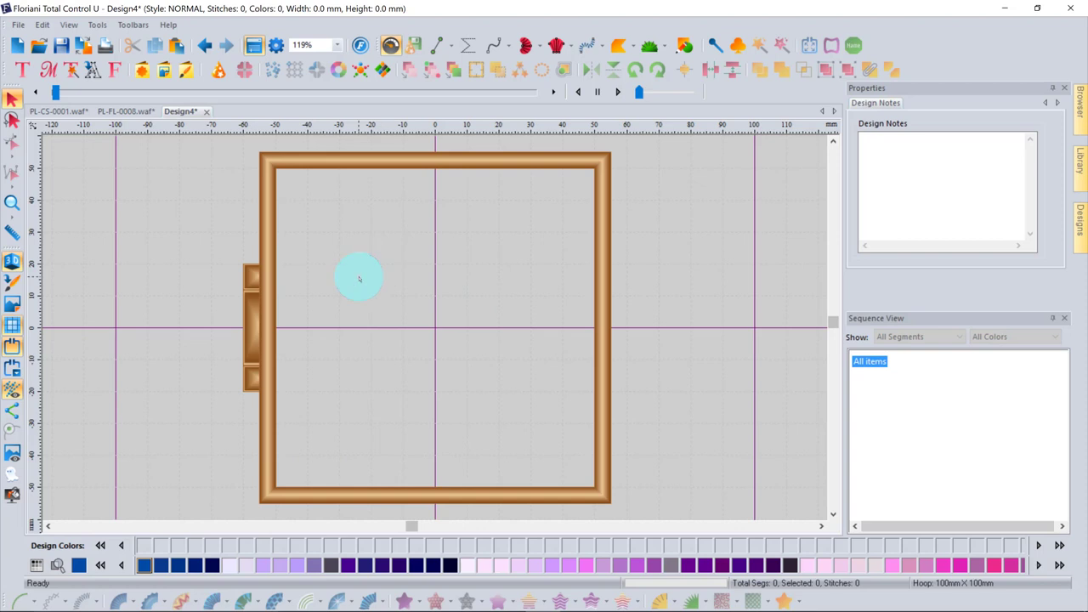
{"action": "left_click", "coordinate": [12, 369]}
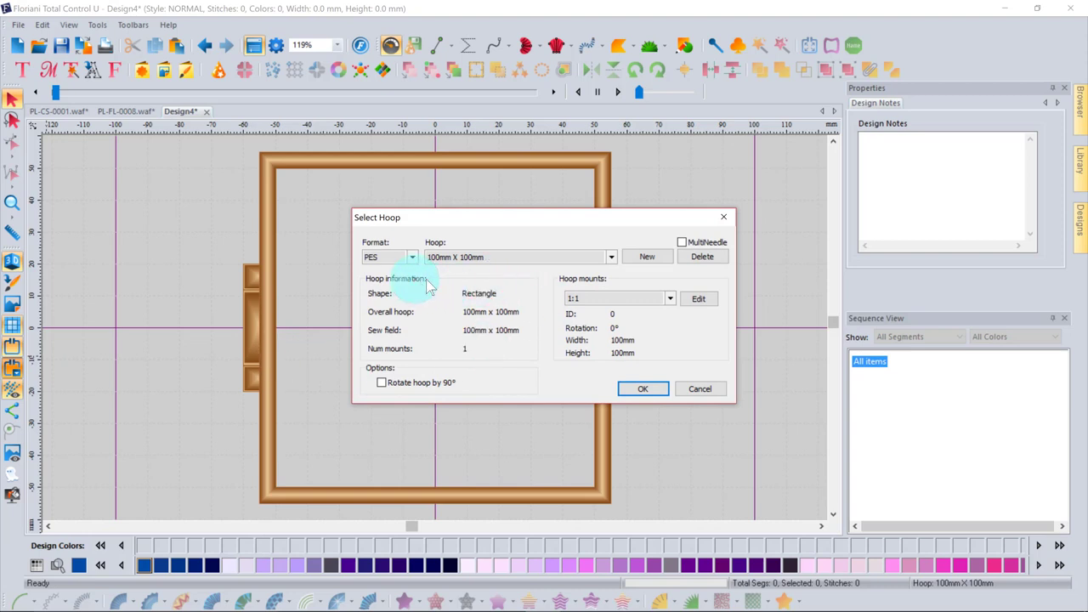
Switch the hoop to PES 130mm X 180mm and confirm
{"action": "left_click", "coordinate": [612, 257]}
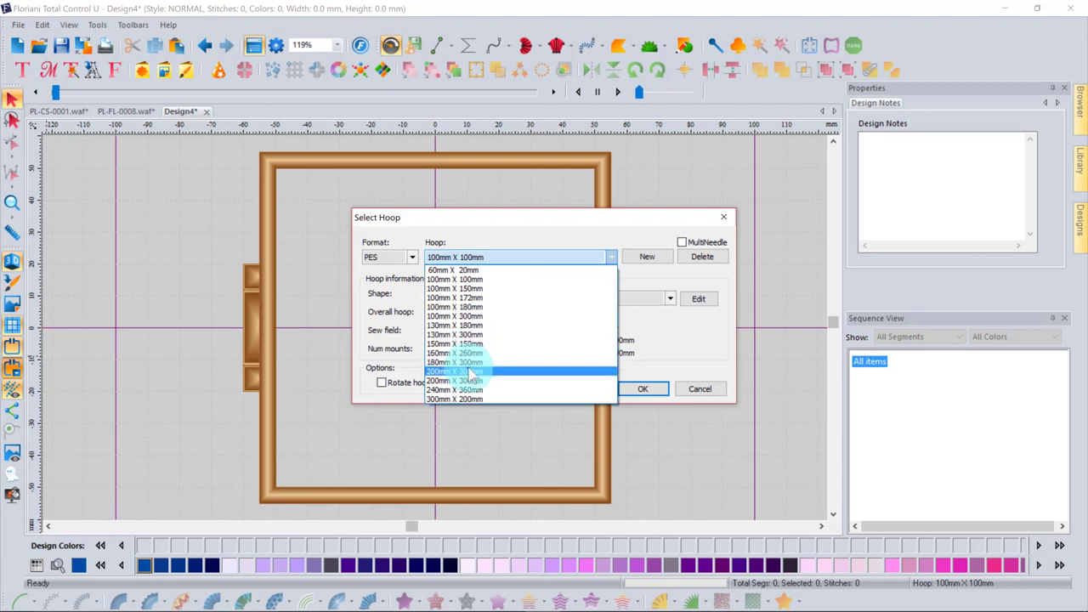
{"action": "left_click", "coordinate": [470, 329]}
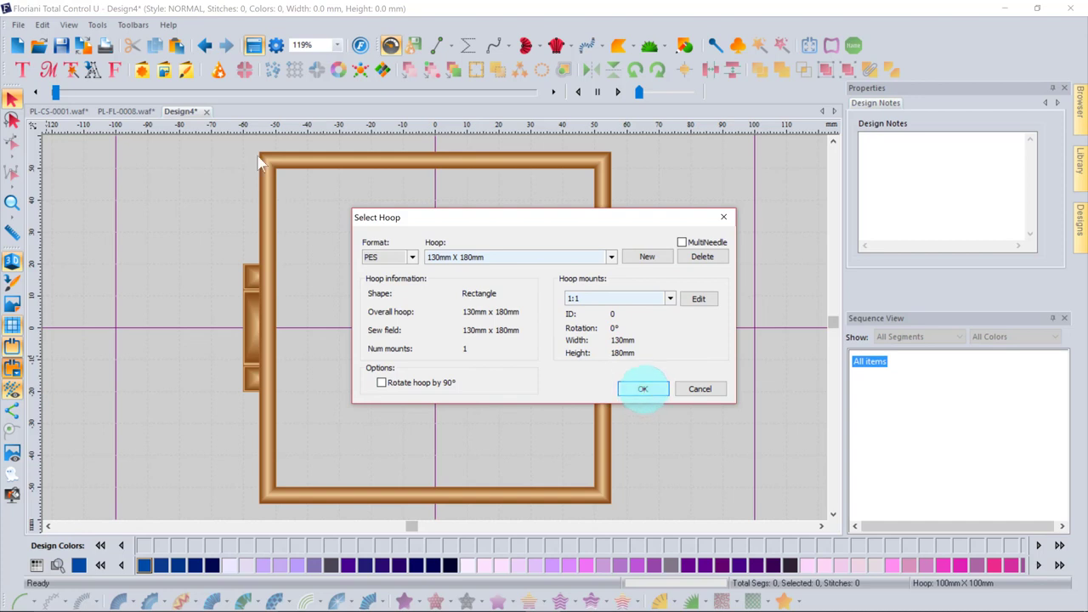
{"action": "left_click", "coordinate": [643, 388]}
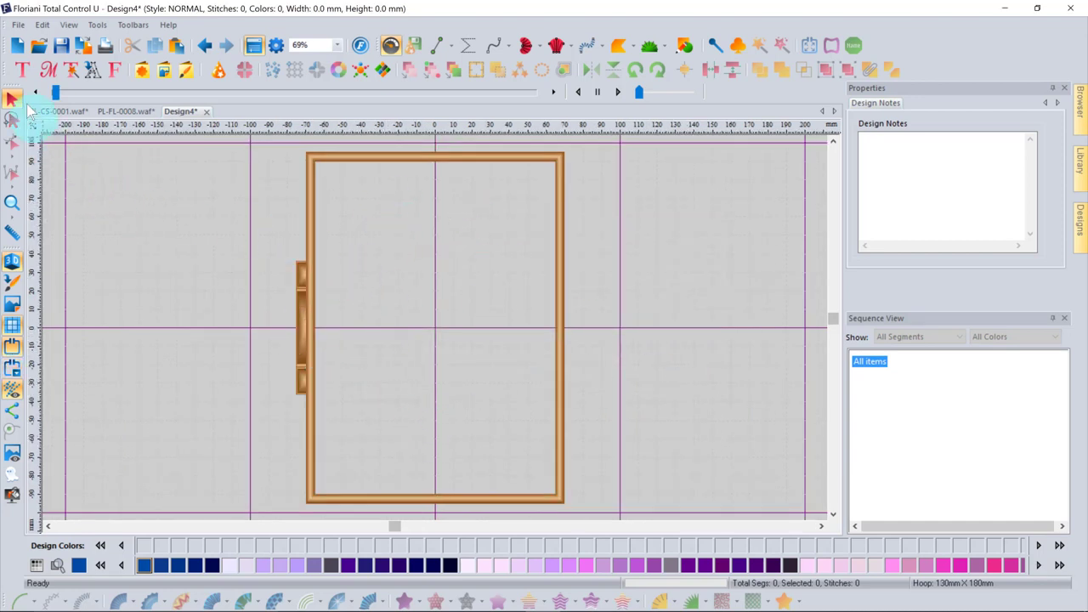
Open the PL-FL-0008.waf rose design and keep its hoop at 130mm X 180mm
{"action": "left_click", "coordinate": [18, 24]}
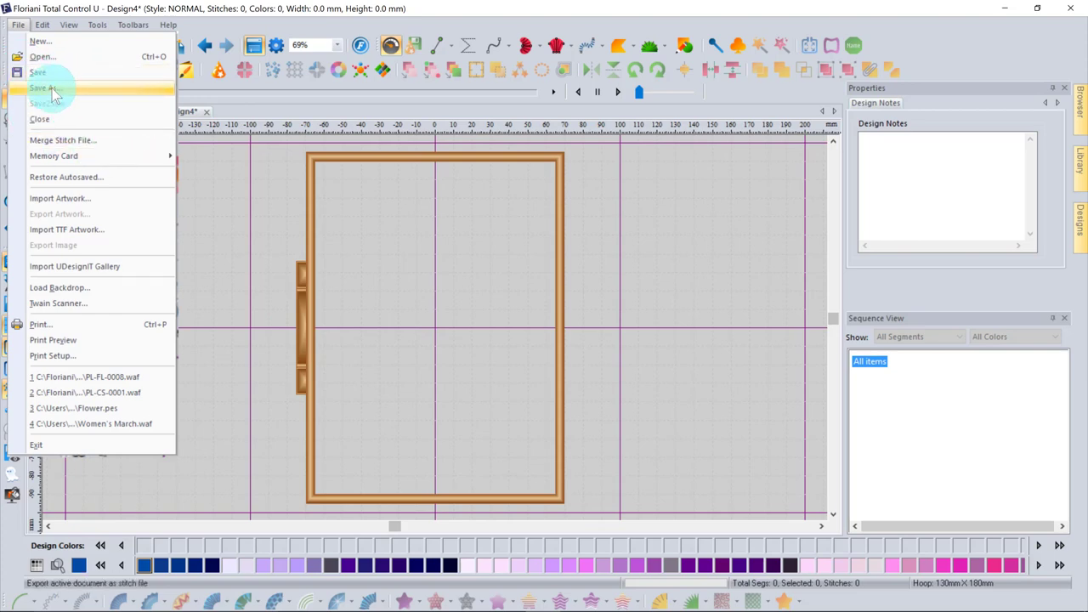
{"action": "left_click", "coordinate": [41, 57]}
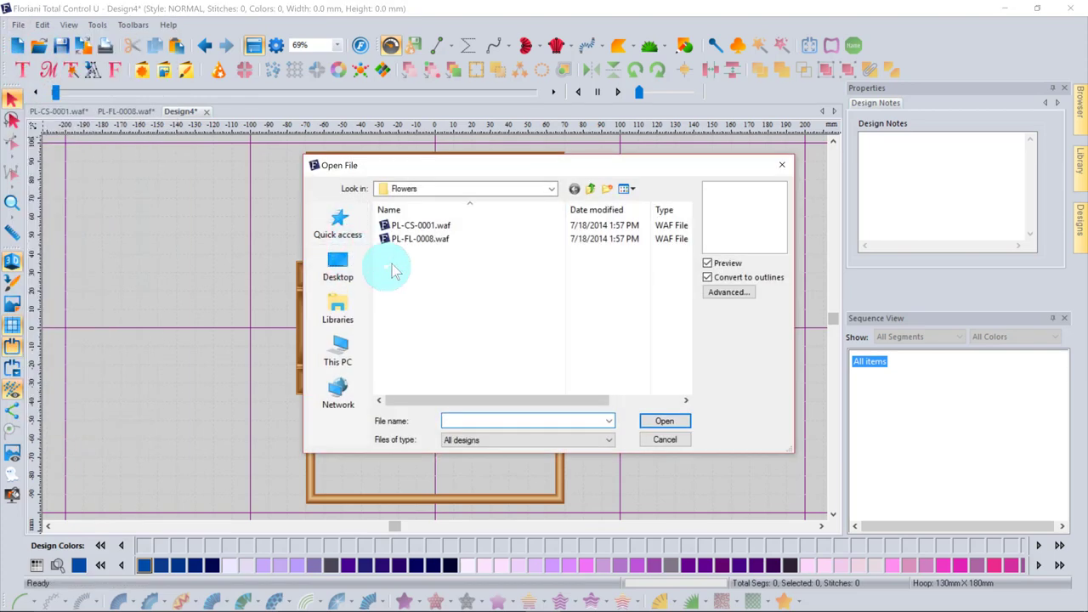
{"action": "left_click", "coordinate": [415, 239]}
{"action": "left_click", "coordinate": [665, 421]}
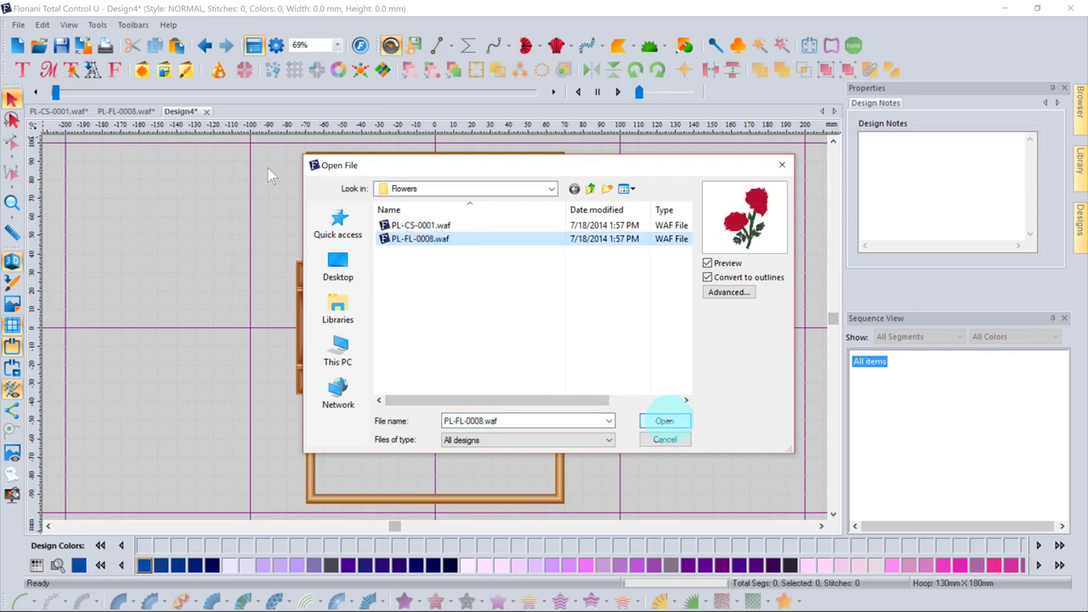
{"action": "left_click", "coordinate": [11, 371]}
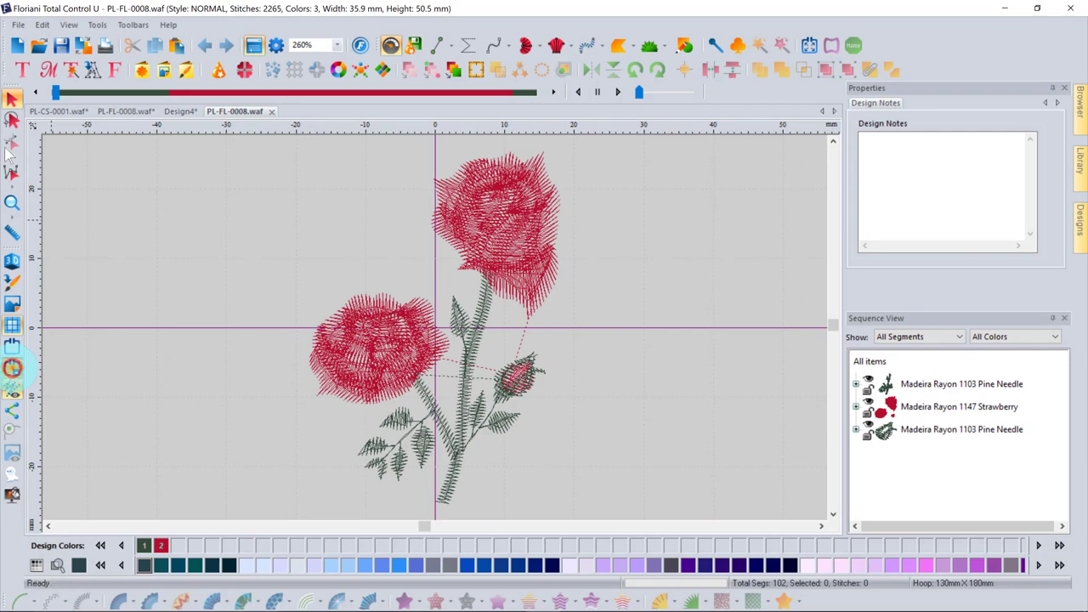
{"action": "left_click", "coordinate": [634, 389]}
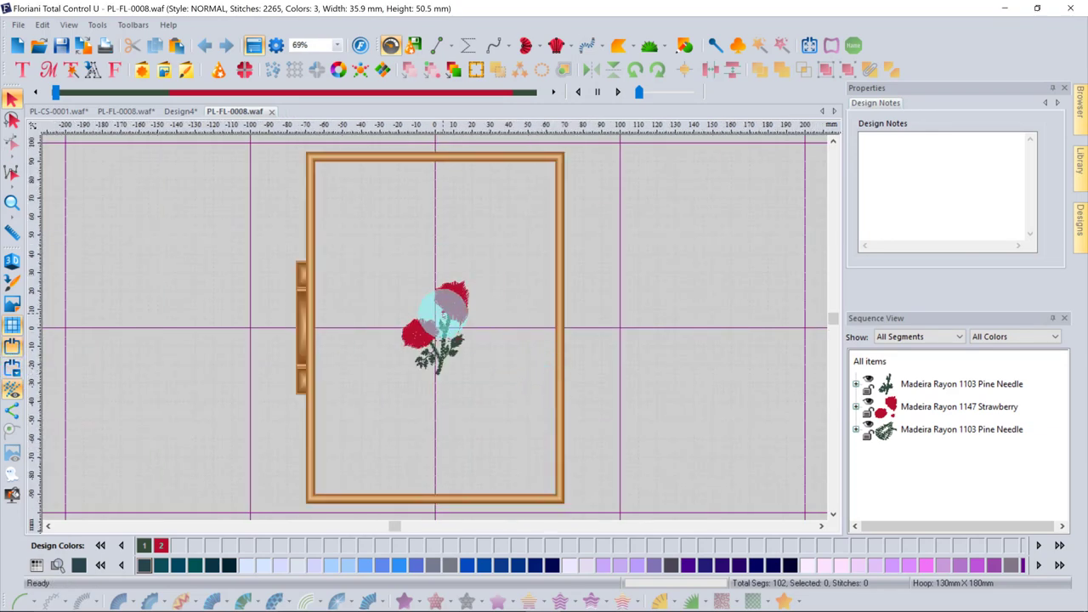
Enlarge the rose to about 125.7 × 176.8 mm, dismissing the satin width warnings
{"action": "left_click", "coordinate": [455, 310]}
{"action": "left_click_drag", "start_coordinate": [377, 244], "coordinate": [528, 372]}
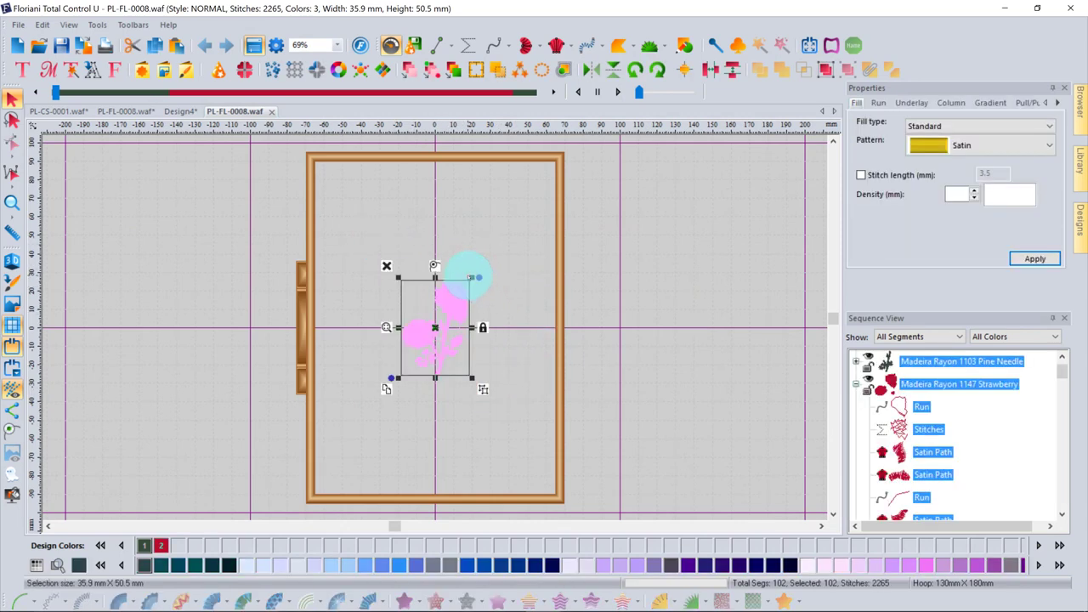
{"action": "left_click_drag", "start_coordinate": [471, 278], "coordinate": [712, 202]}
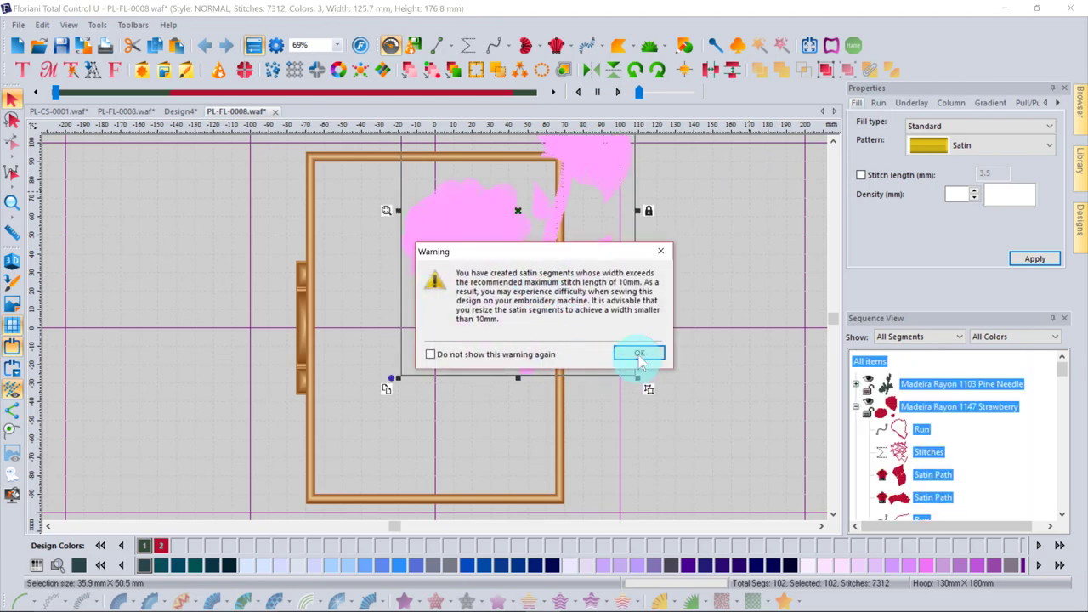
{"action": "left_click", "coordinate": [637, 353]}
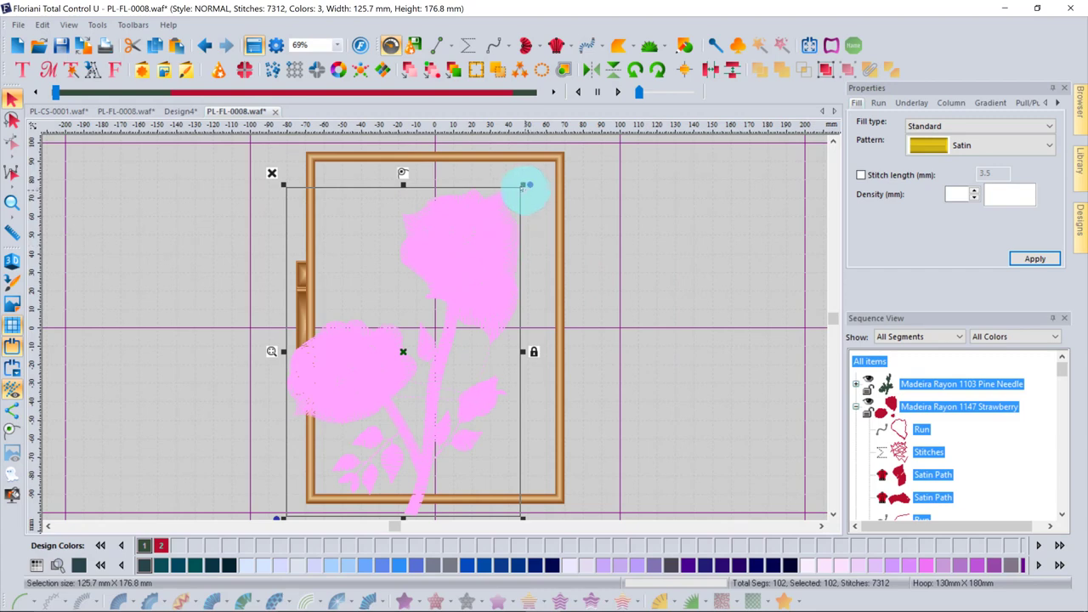
{"action": "left_click_drag", "start_coordinate": [524, 185], "coordinate": [607, 141]}
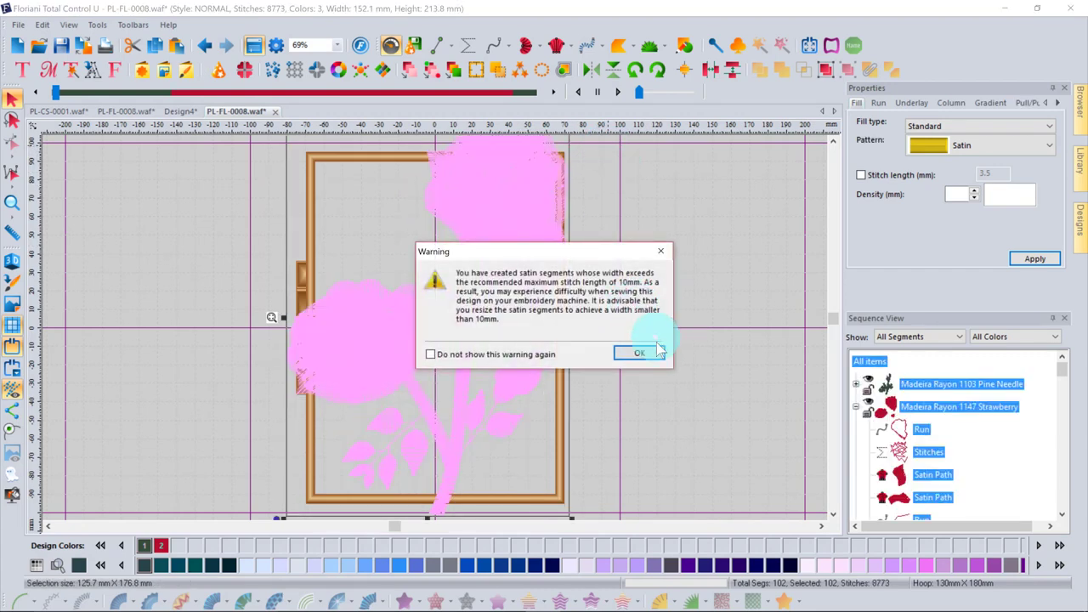
{"action": "left_click", "coordinate": [648, 350]}
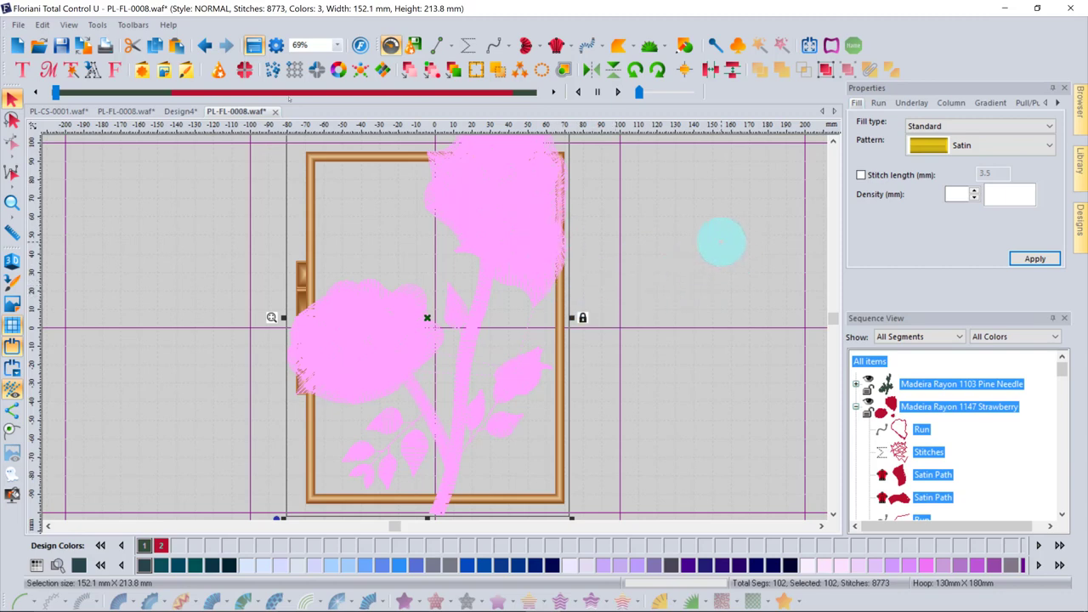
{"action": "left_click", "coordinate": [664, 316]}
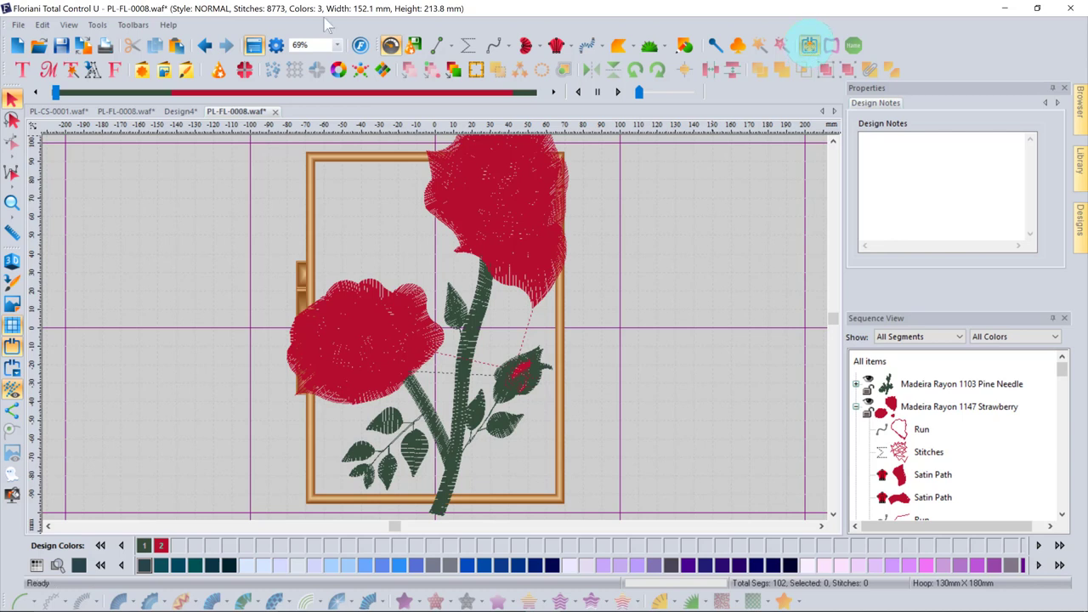
Try Fit to Hoop, undo it, then select everything and delete the rose
{"action": "left_click", "coordinate": [808, 45]}
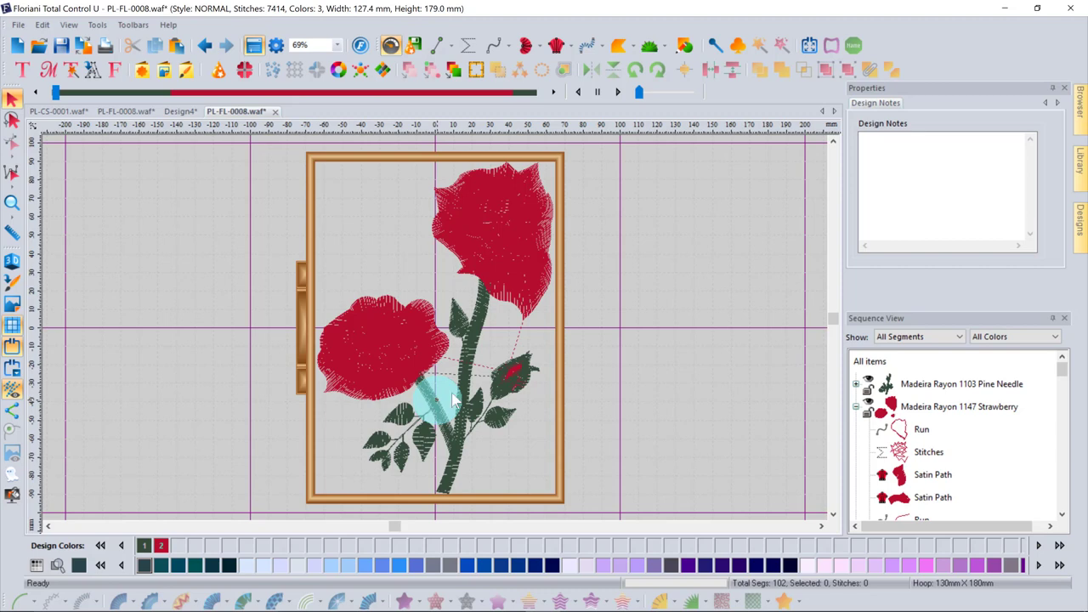
{"action": "left_click", "coordinate": [202, 45]}
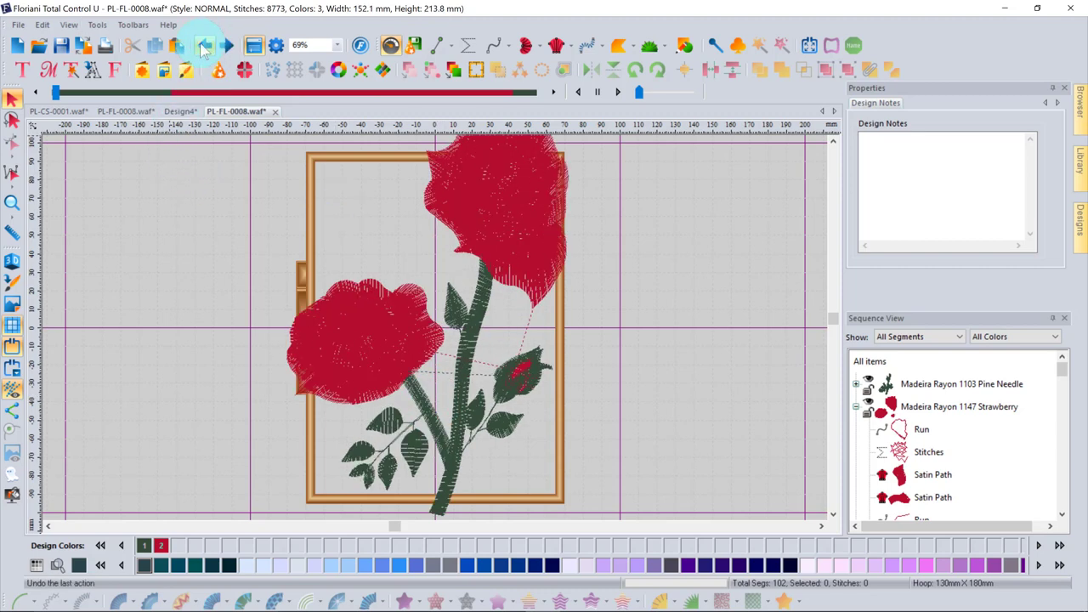
{"action": "key", "text": "ctrl+a"}
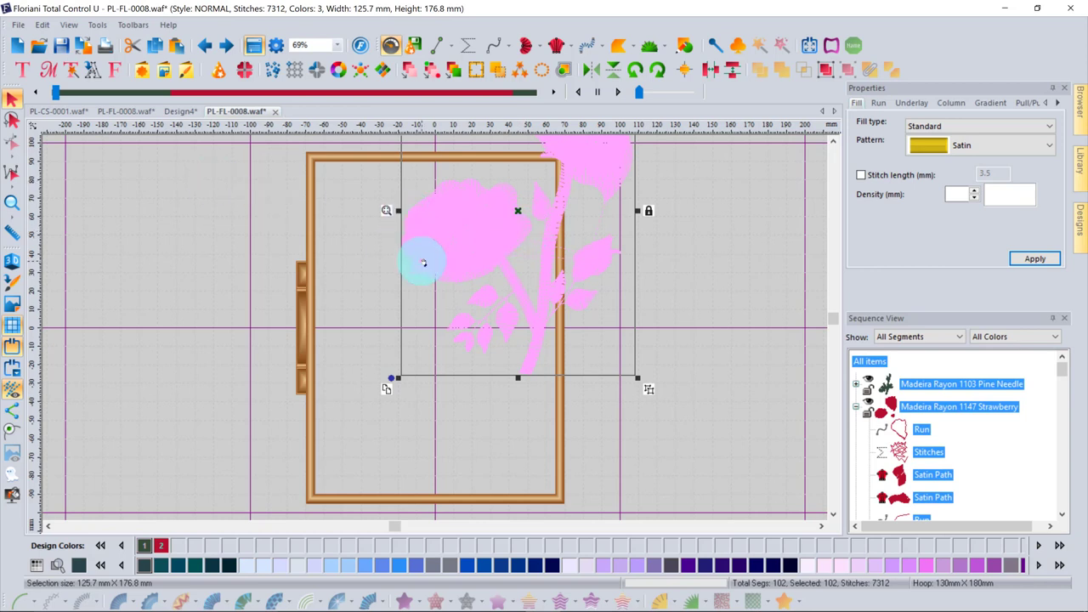
{"action": "key", "text": "Delete"}
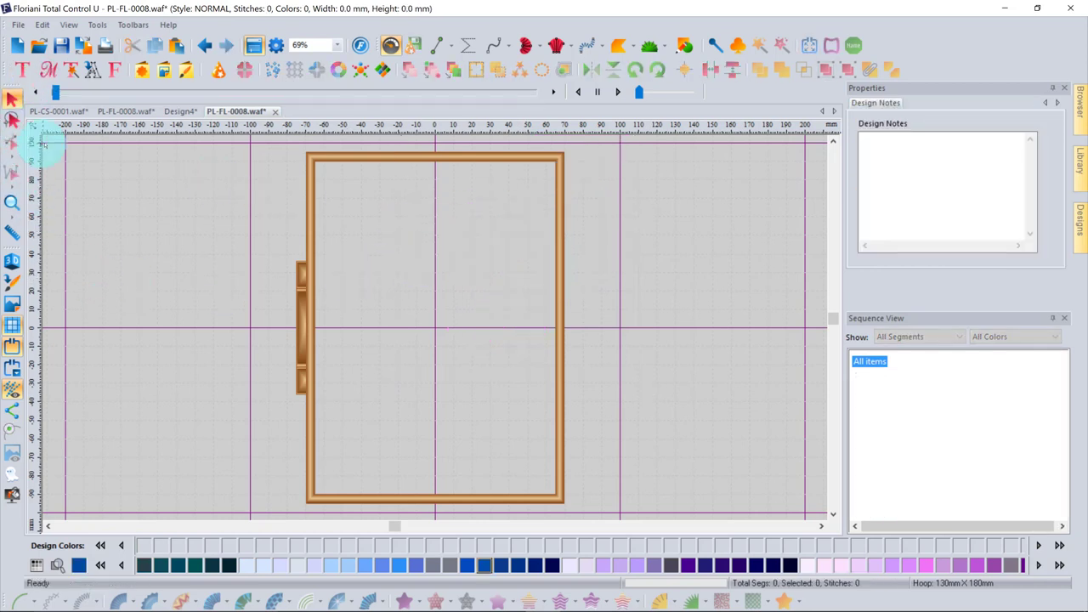
Reopen PL-FL-0008.waf in a new tab and confirm the 130 mm × 180 mm hoop
{"action": "left_click", "coordinate": [18, 24]}
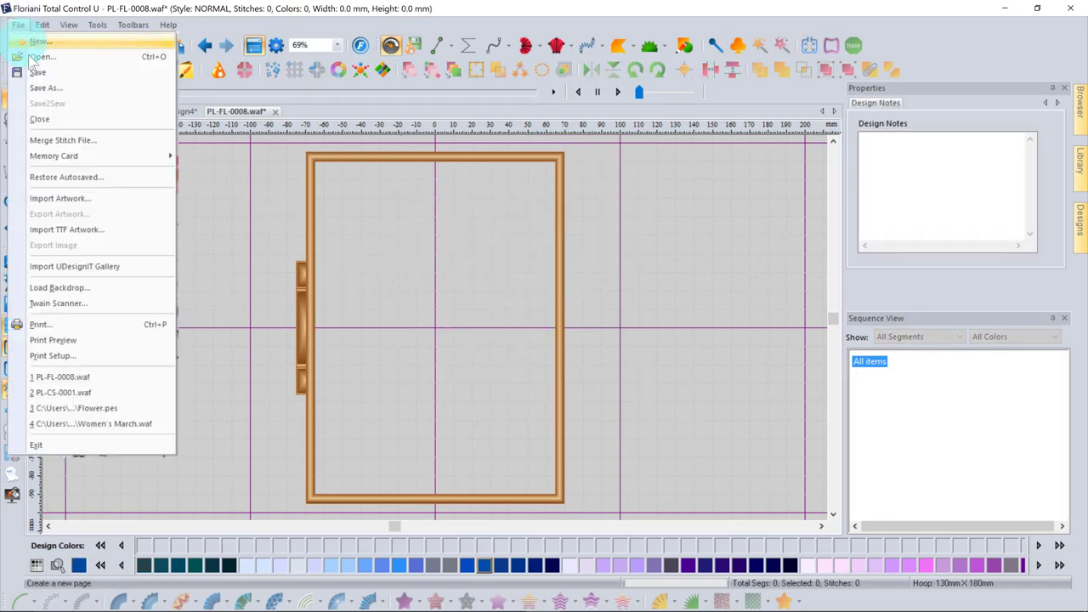
{"action": "left_click", "coordinate": [38, 56]}
{"action": "left_click", "coordinate": [425, 239]}
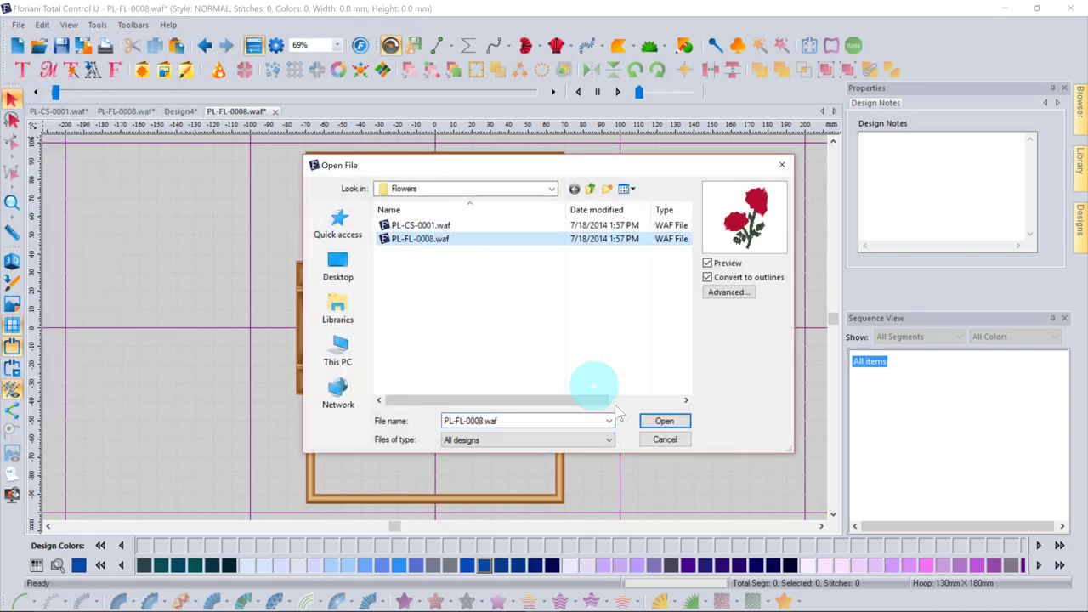
{"action": "left_click", "coordinate": [665, 421]}
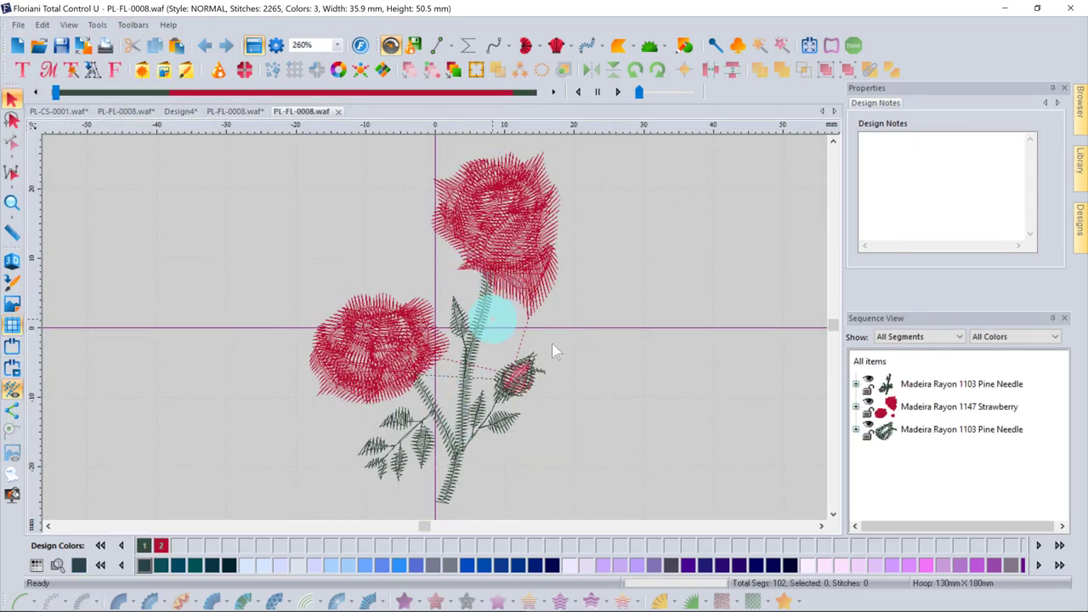
{"action": "left_click", "coordinate": [12, 368]}
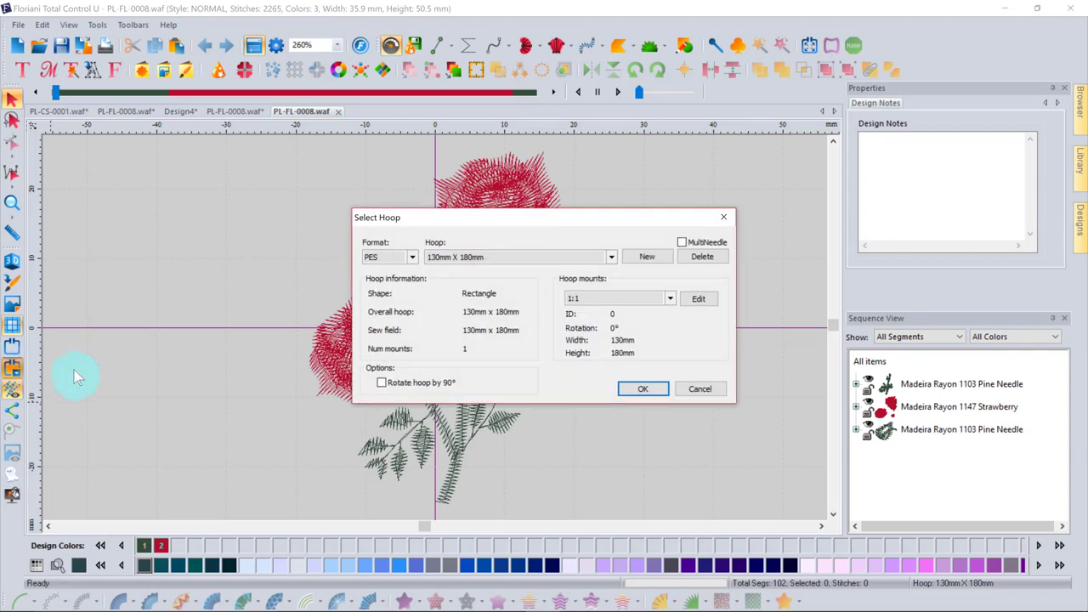
{"action": "left_click", "coordinate": [640, 389]}
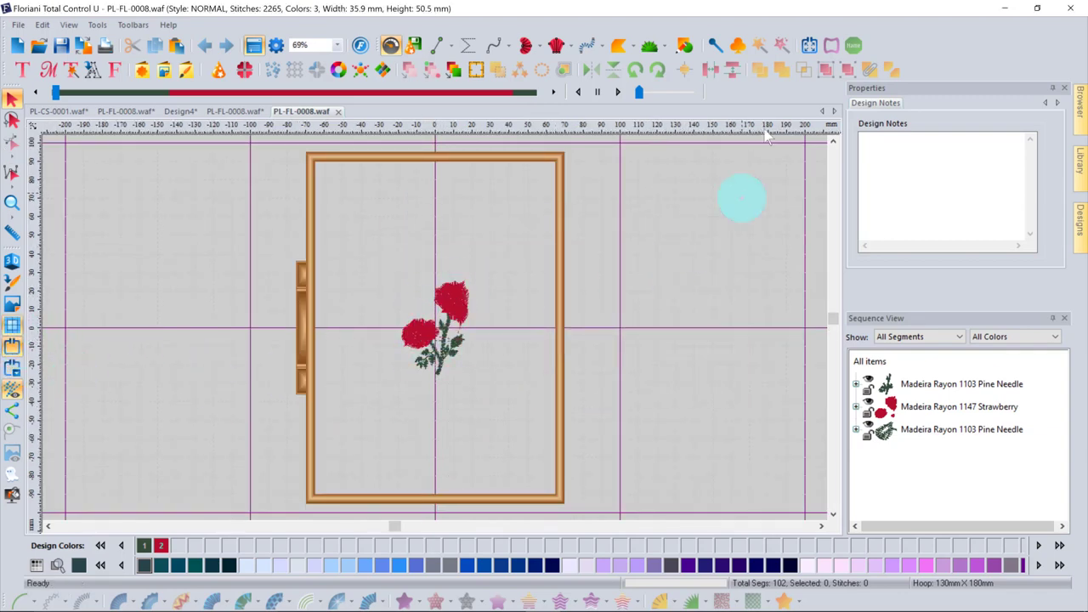
Fit the rose to the hoop at 127.3 × 179.0 mm, then start blank Design5
{"action": "left_click", "coordinate": [810, 45]}
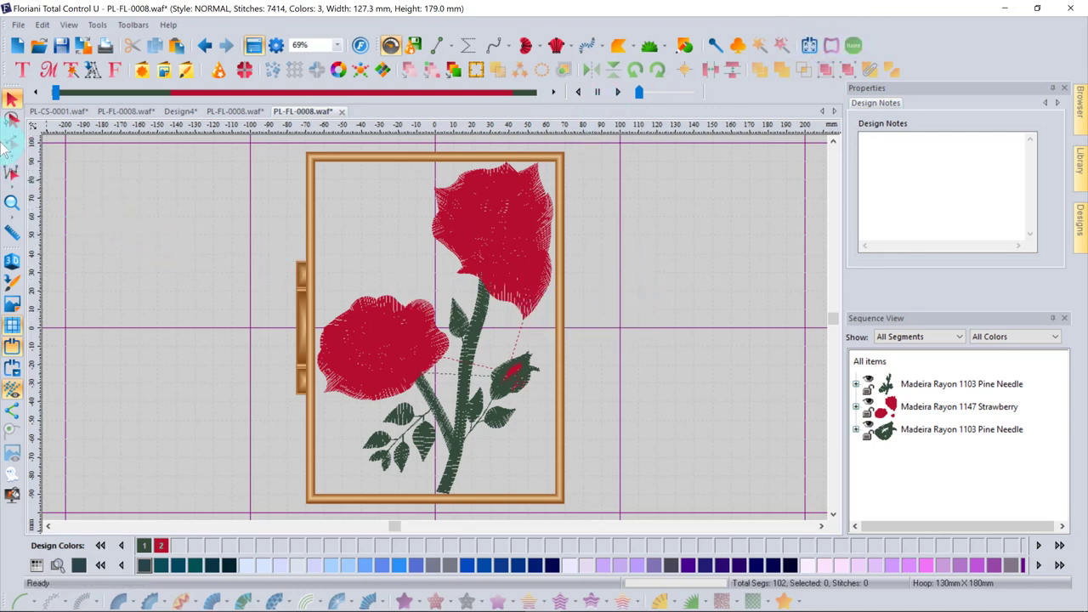
{"action": "left_click", "coordinate": [17, 45]}
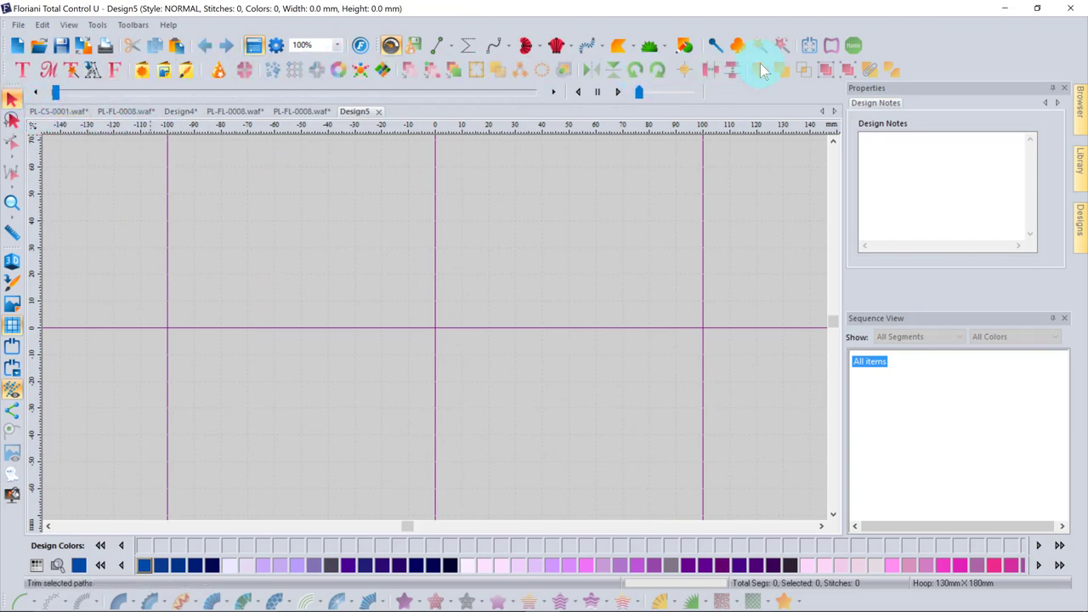
Place default pink MY TEXT lettering in BL Ana, 20 mm high, above the hoop centre
{"action": "left_click", "coordinate": [22, 72]}
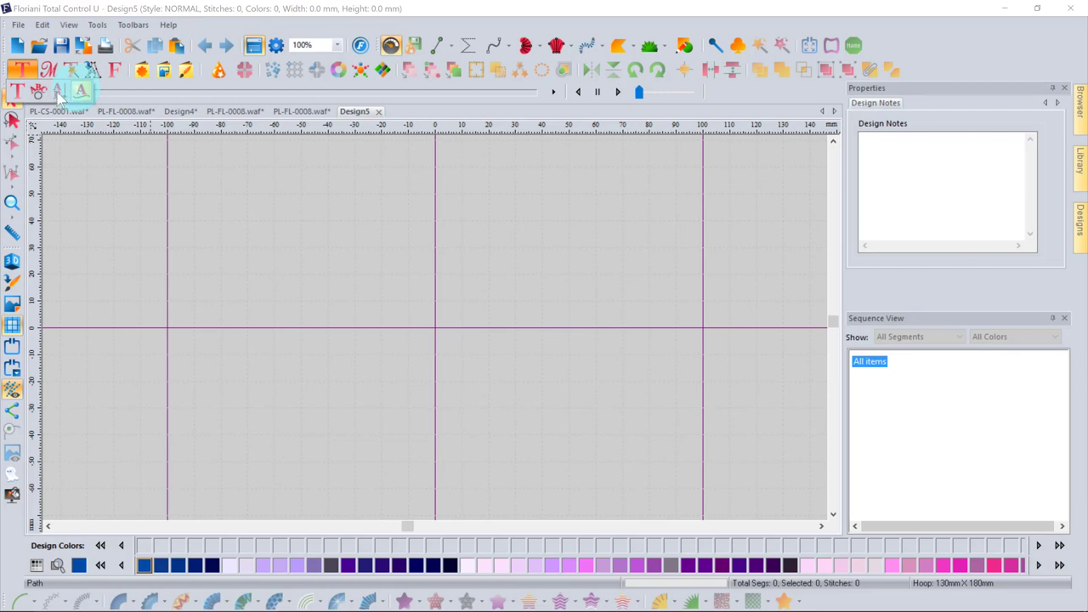
{"action": "left_click", "coordinate": [17, 94]}
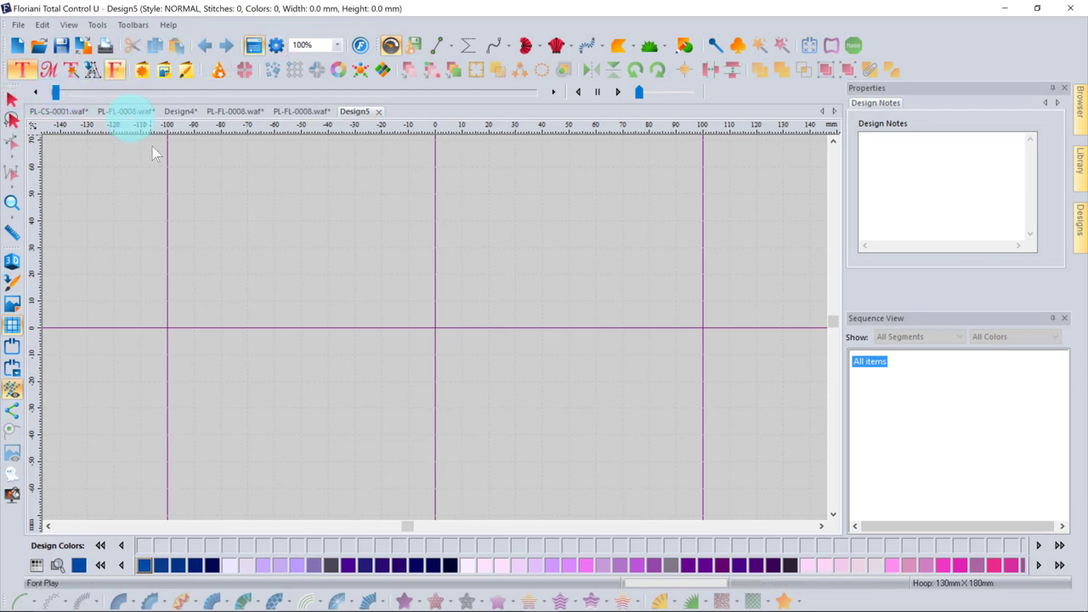
{"action": "left_click", "coordinate": [291, 194]}
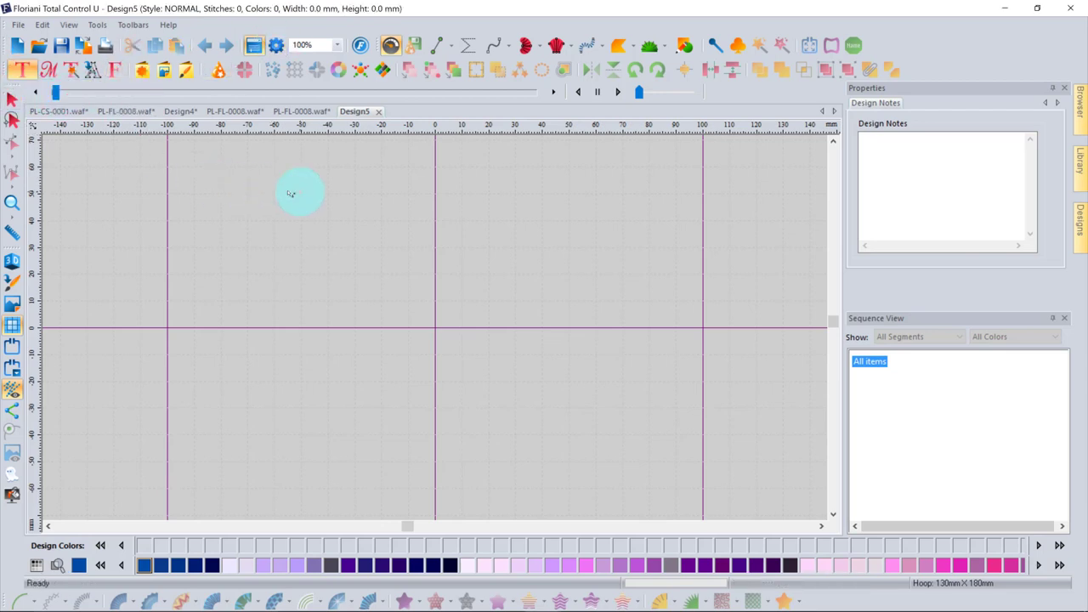
{"action": "left_click", "coordinate": [329, 273]}
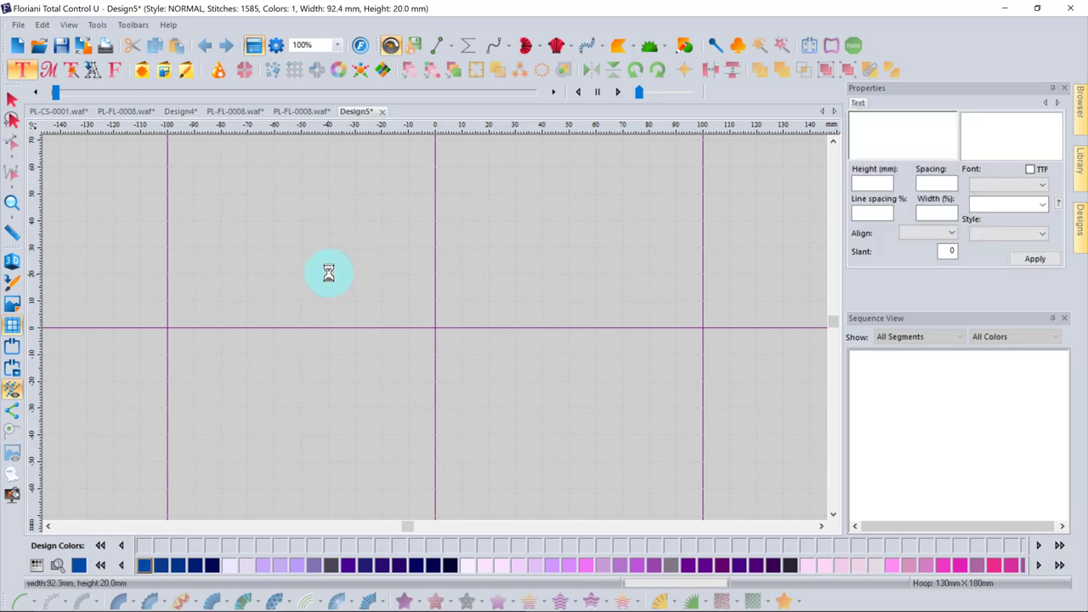
{"action": "left_click", "coordinate": [468, 230]}
{"action": "left_click", "coordinate": [859, 213]}
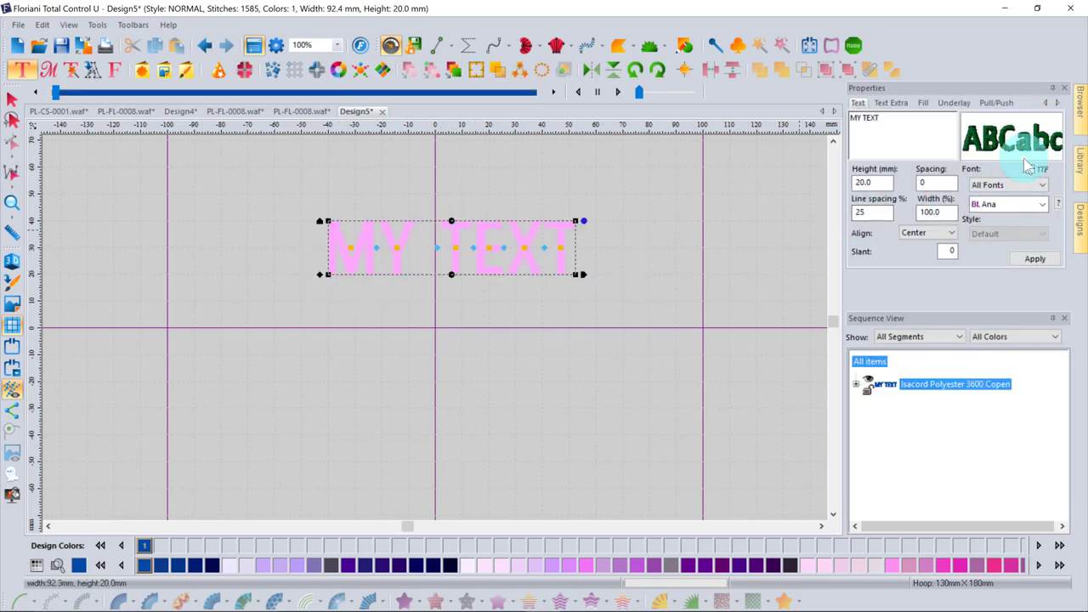
{"action": "mouse_move", "coordinate": [1029, 167]}
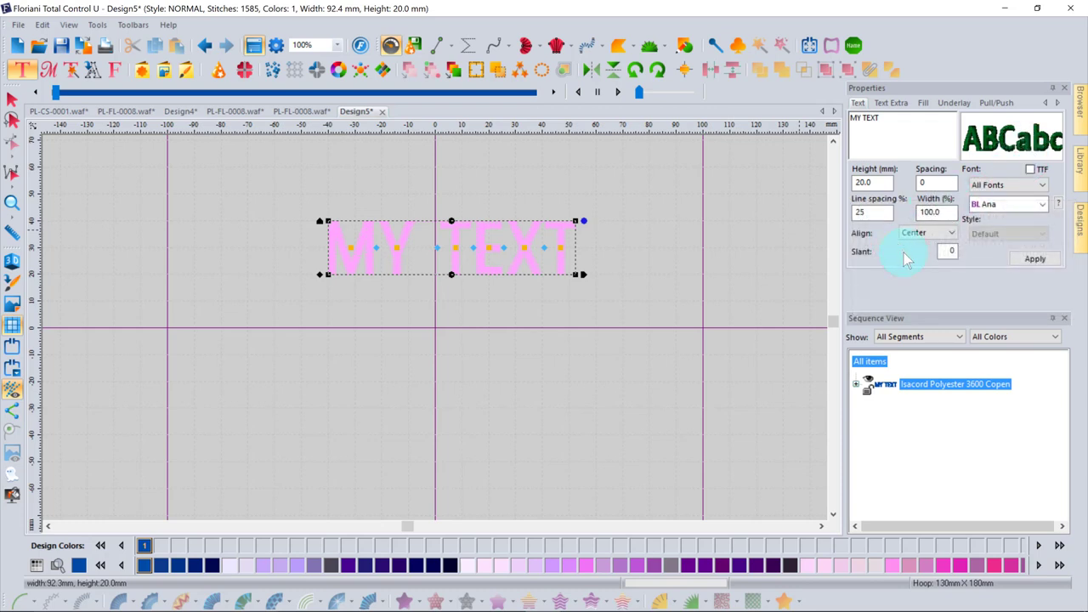
Browse the lettering font and category lists, keeping the Ana font and All Fonts
{"action": "left_click", "coordinate": [1042, 204]}
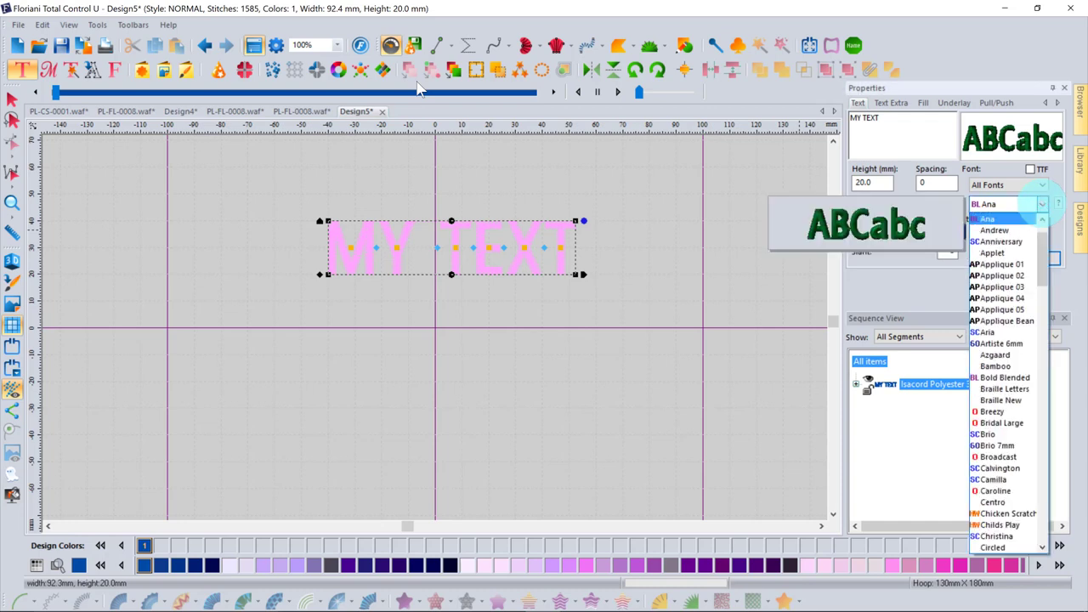
{"action": "left_click", "coordinate": [910, 288]}
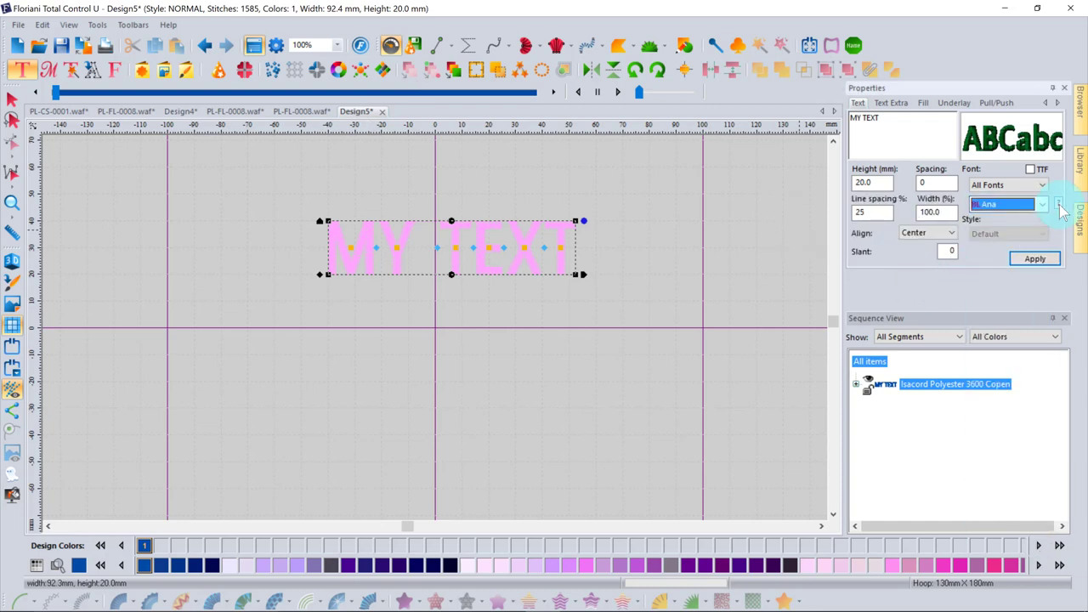
{"action": "left_click", "coordinate": [1042, 184]}
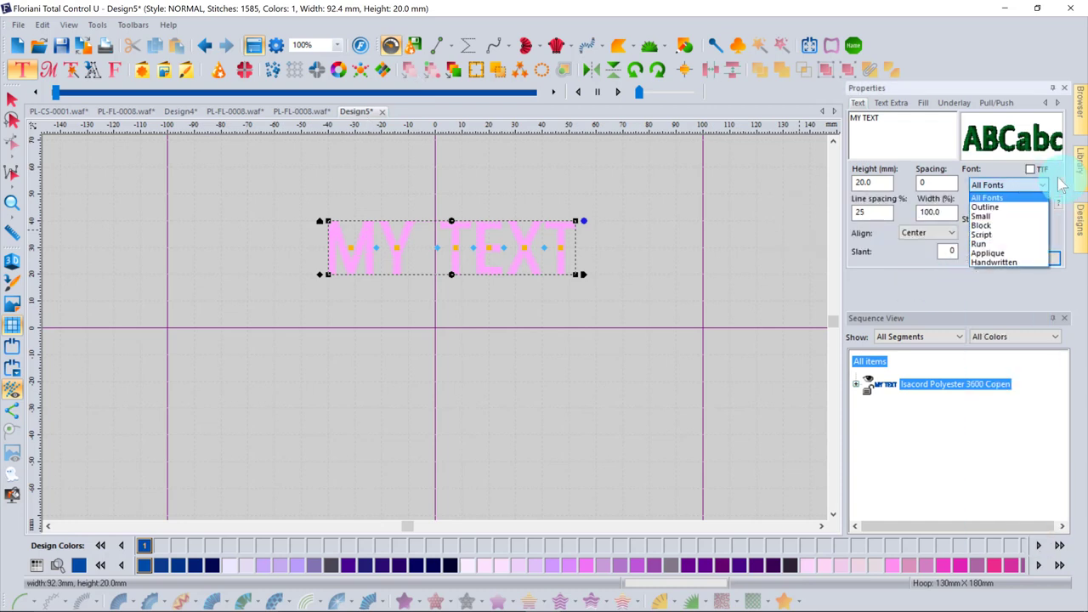
{"action": "left_click", "coordinate": [951, 289]}
{"action": "left_click", "coordinate": [1043, 204]}
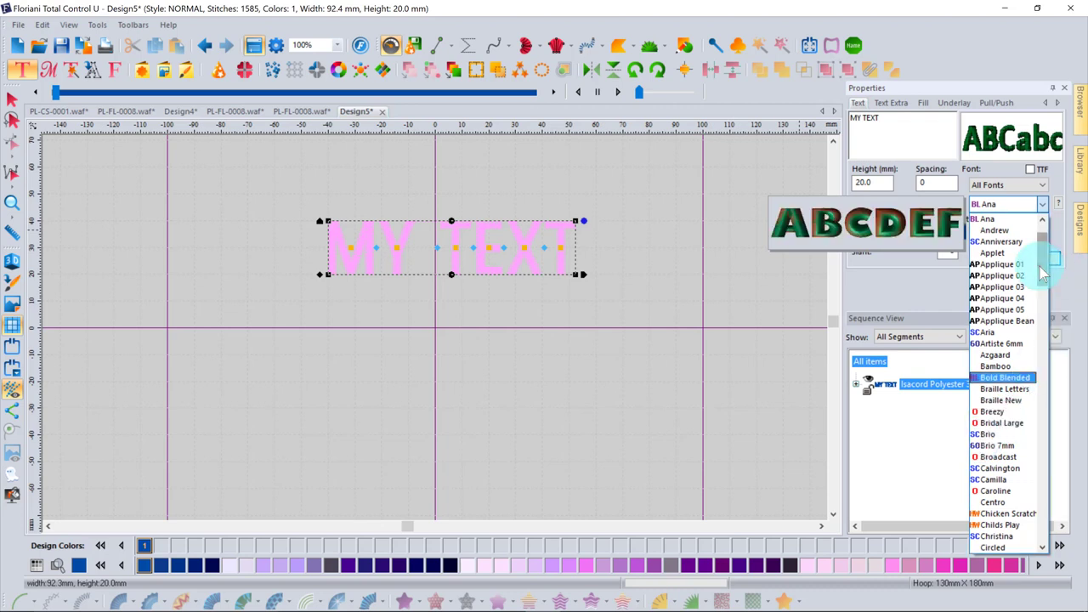
{"action": "left_click_drag", "start_coordinate": [1043, 262], "coordinate": [1055, 286]}
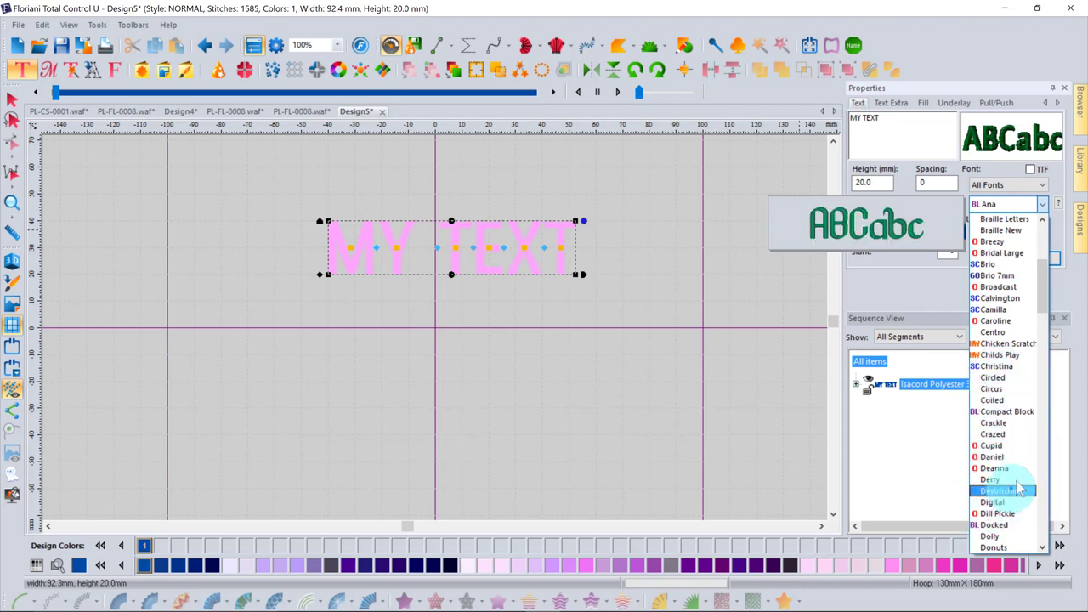
{"action": "left_click", "coordinate": [806, 310]}
Switch the font category to Applique, then to Handwritten, and list its fonts
{"action": "left_click", "coordinate": [1016, 184]}
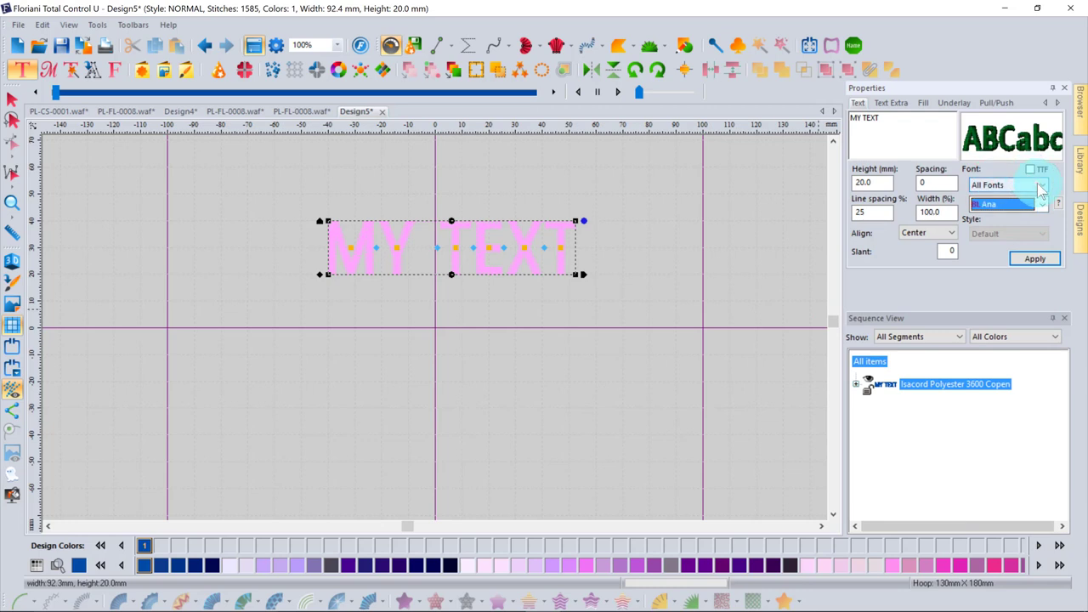
{"action": "left_click", "coordinate": [1043, 184]}
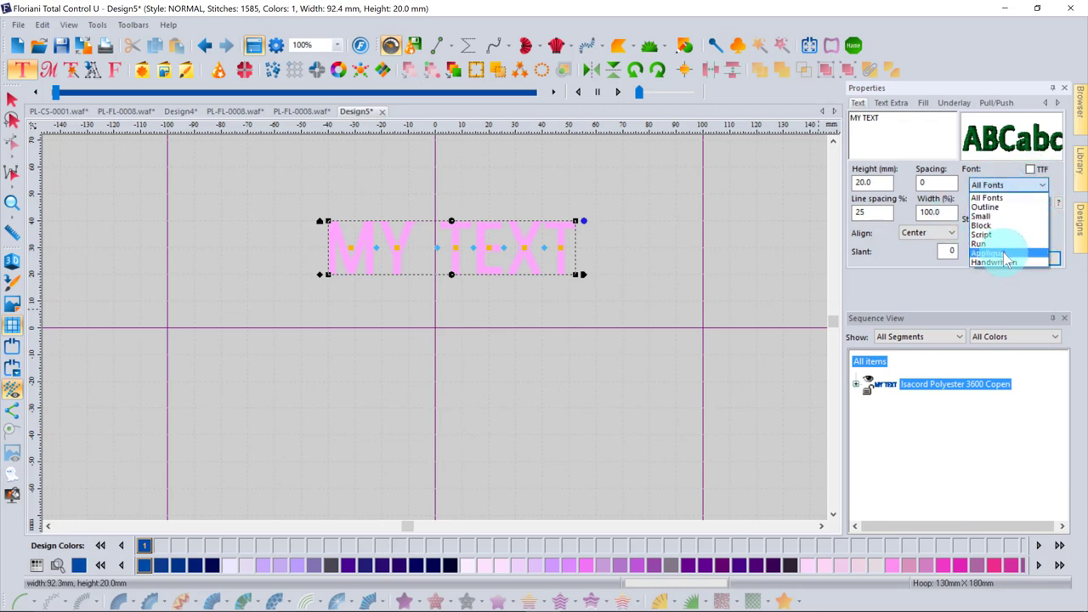
{"action": "left_click", "coordinate": [1003, 253]}
{"action": "left_click", "coordinate": [1043, 204]}
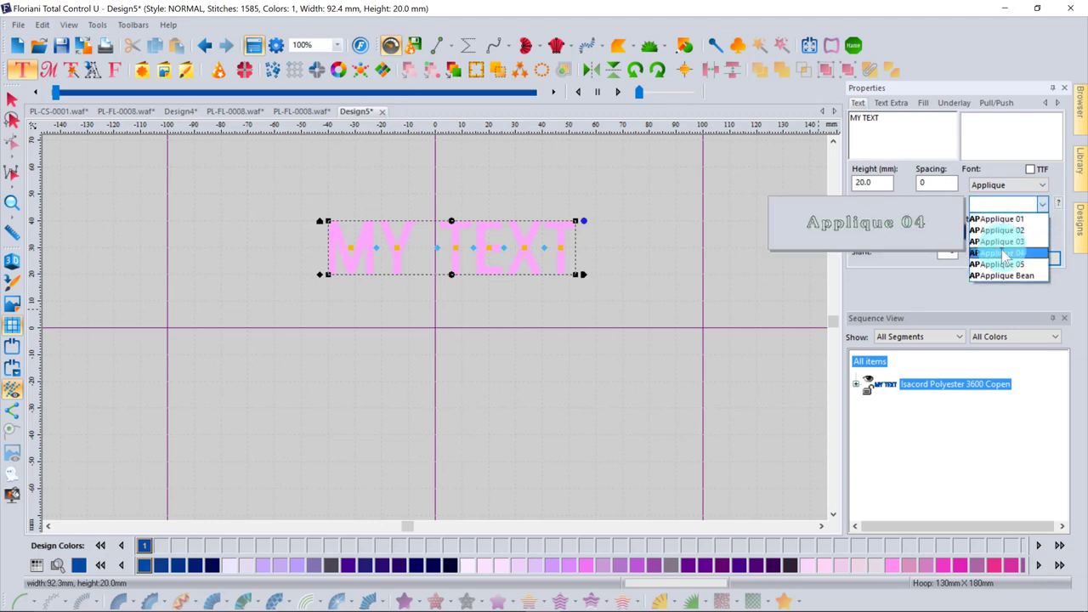
{"action": "left_click", "coordinate": [1042, 185]}
{"action": "left_click", "coordinate": [1042, 184]}
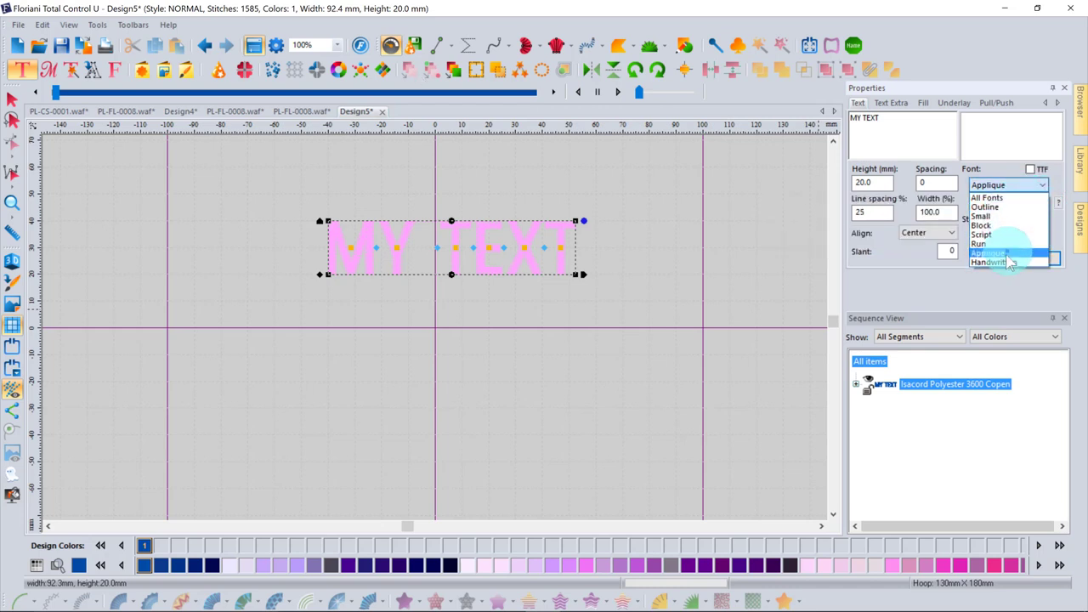
{"action": "left_click", "coordinate": [997, 263]}
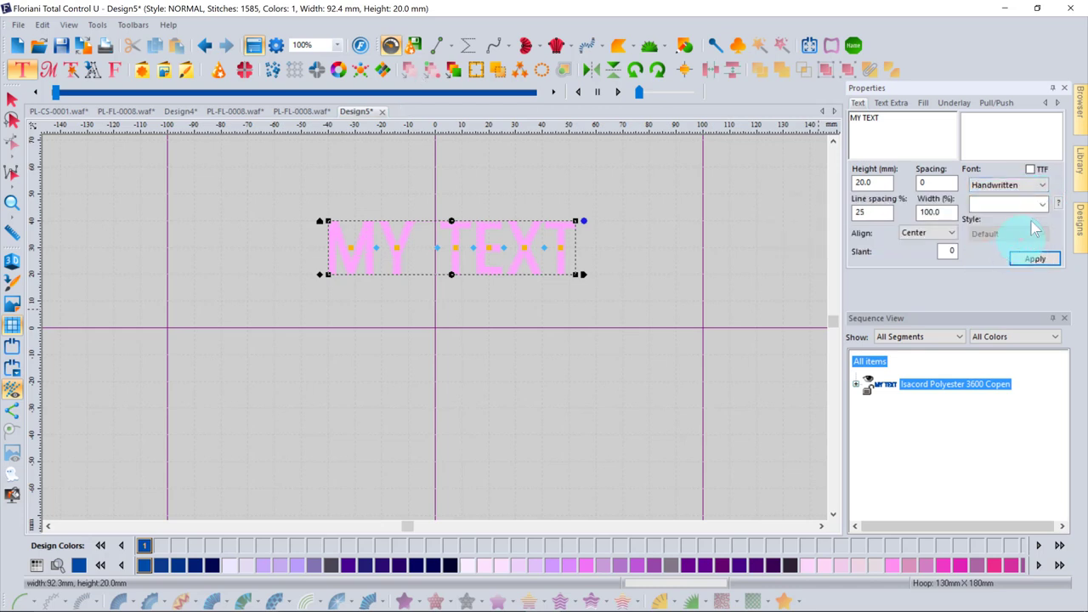
{"action": "left_click", "coordinate": [1041, 204]}
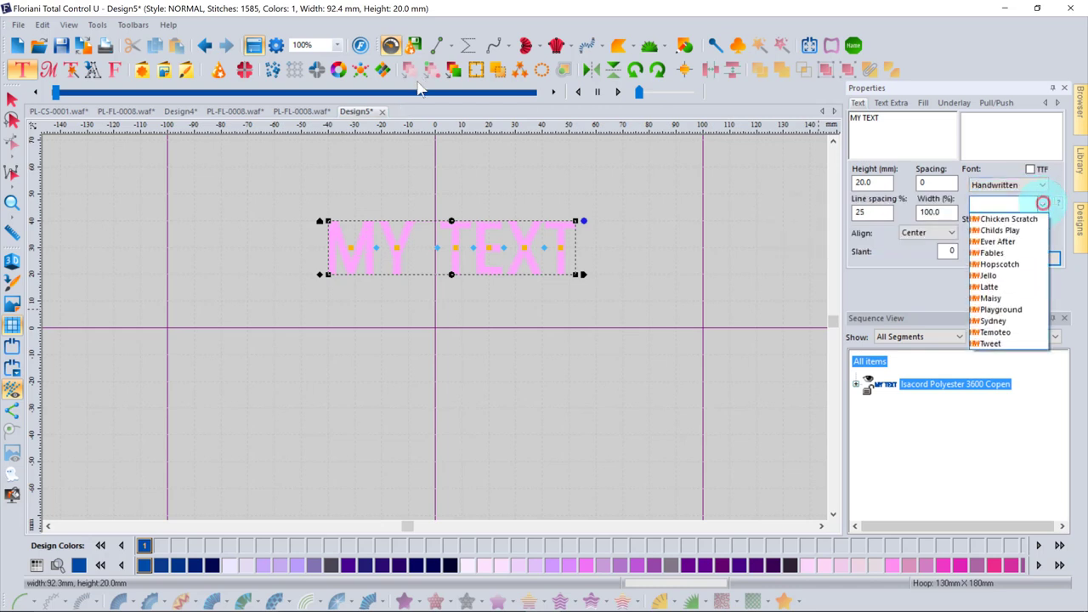
Change the lettering to 'I like PEP' in Jello, preview it, then delete everything
{"action": "left_click", "coordinate": [1018, 275]}
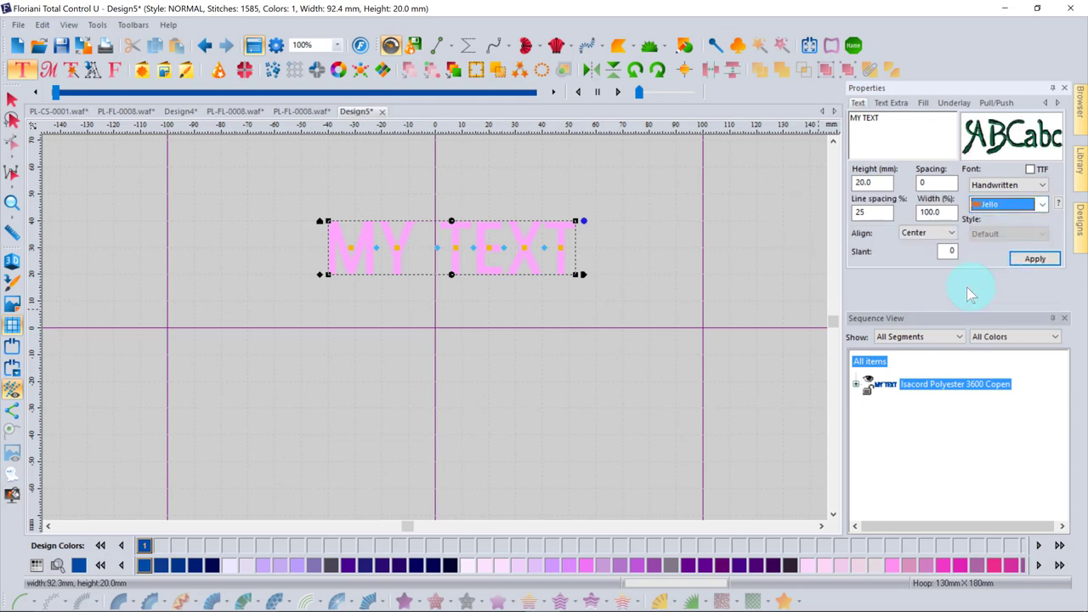
{"action": "left_click_drag", "start_coordinate": [879, 122], "coordinate": [810, 126]}
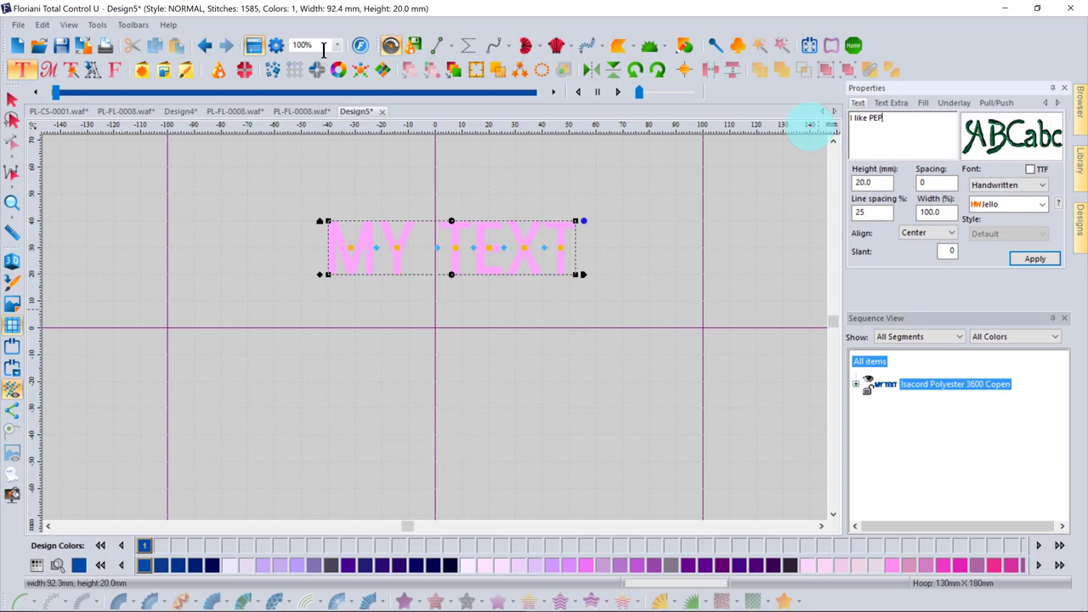
{"action": "left_click", "coordinate": [1052, 263]}
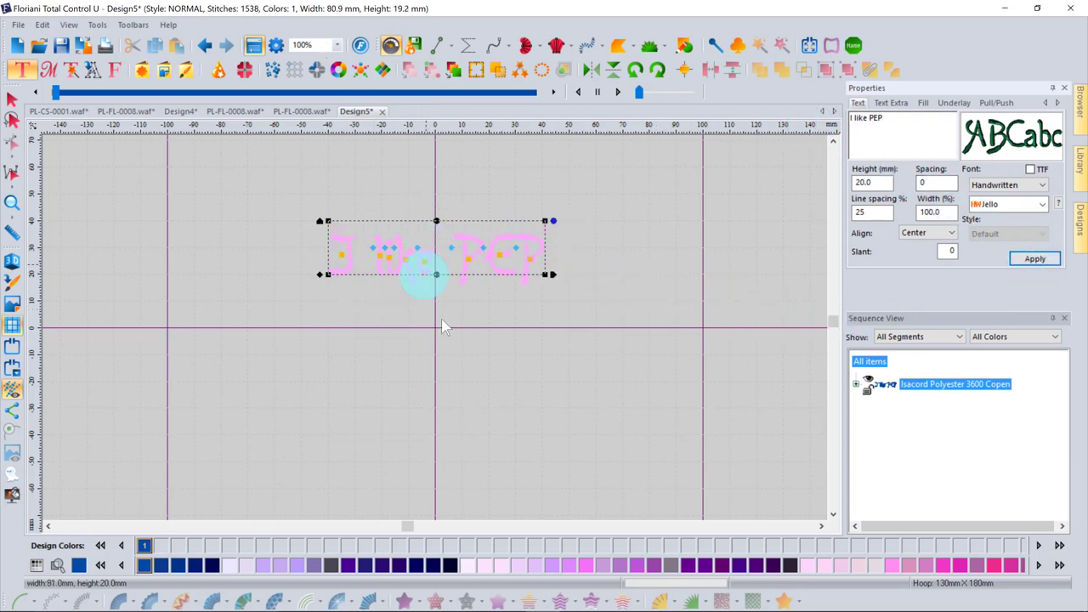
{"action": "left_click", "coordinate": [512, 367]}
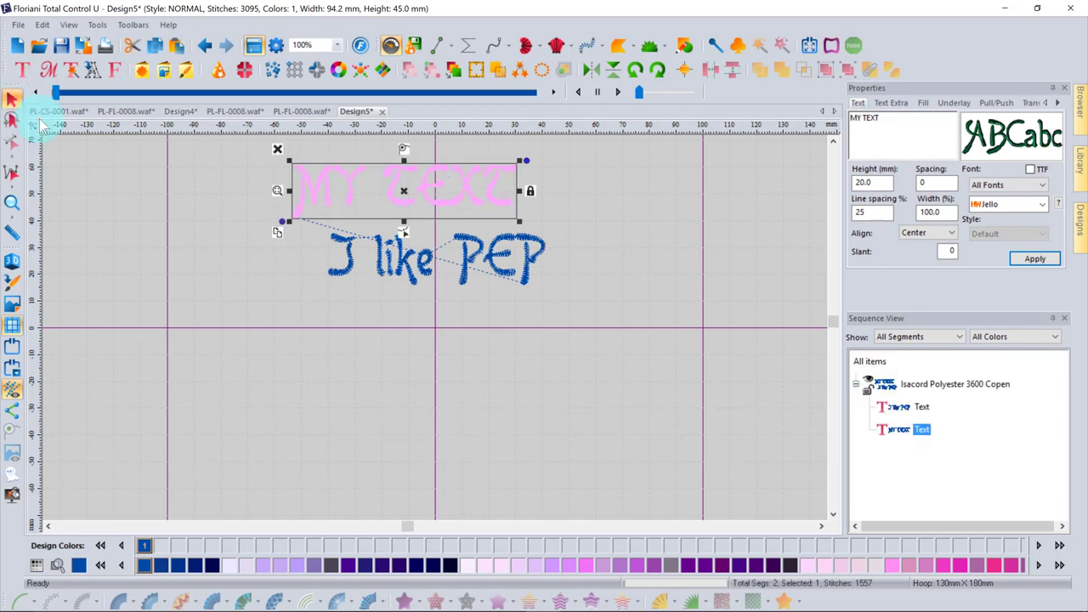
{"action": "key", "text": "ctrl+a"}
{"action": "key", "text": "Delete"}
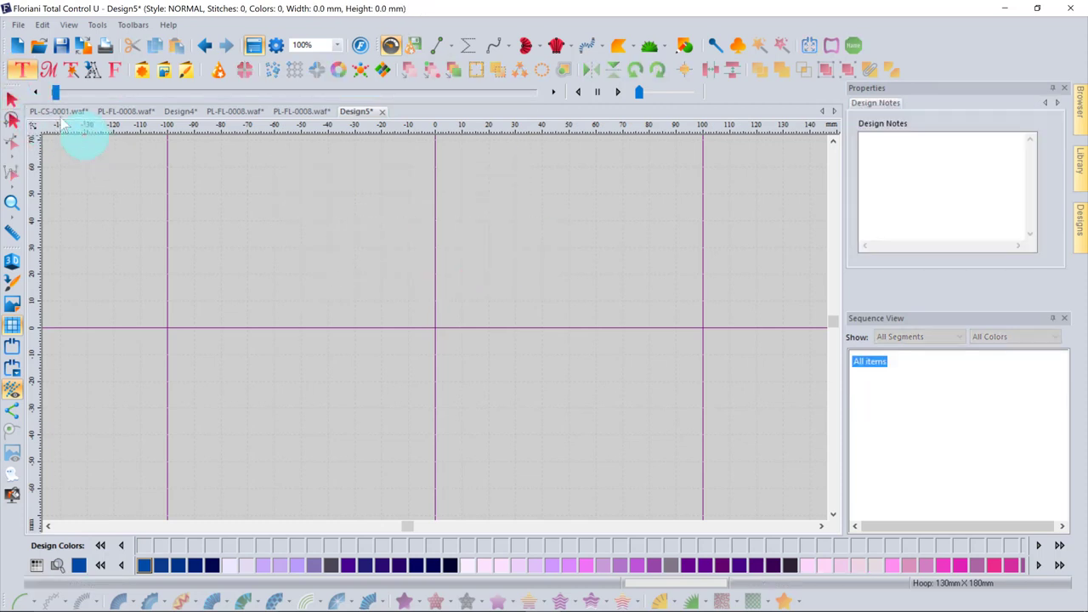
Place an ABC monogram near the hoop centre using the Garden Monogram font
{"action": "left_click", "coordinate": [48, 69]}
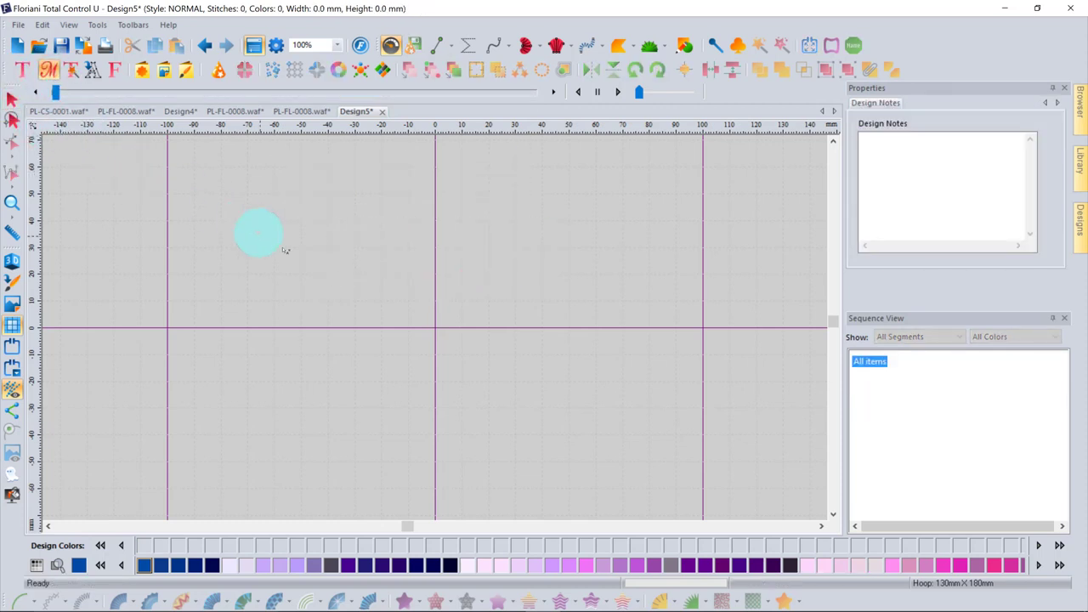
{"action": "left_click", "coordinate": [388, 311]}
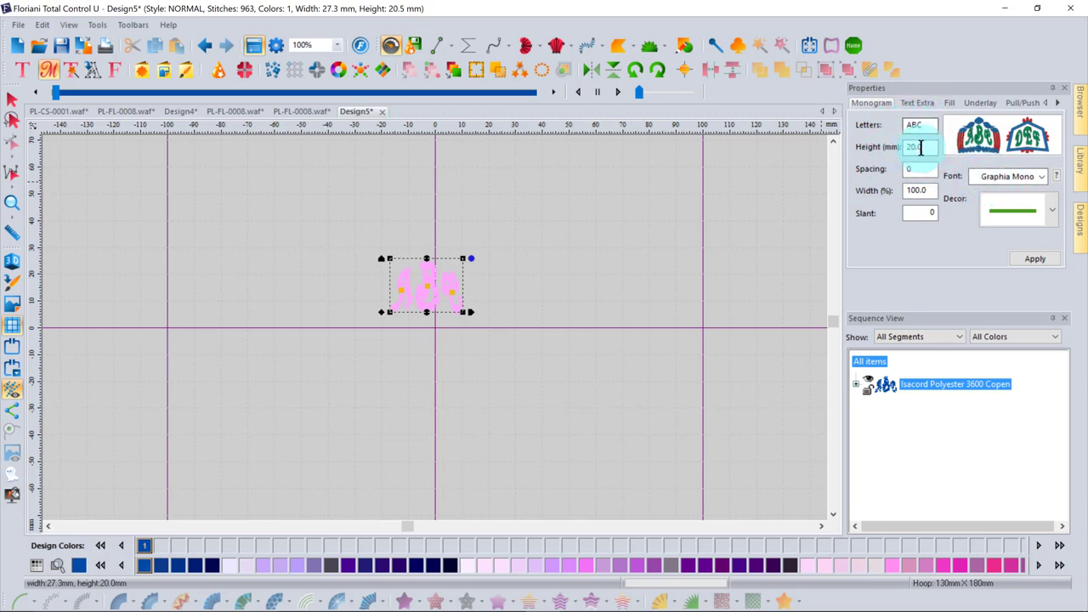
{"action": "left_click", "coordinate": [1040, 176]}
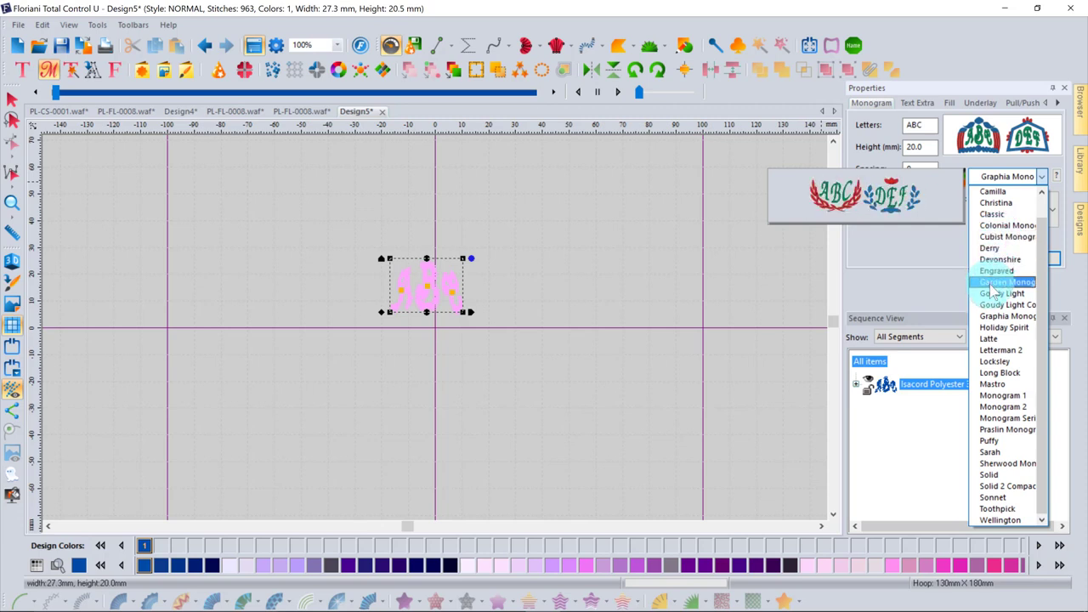
{"action": "left_click", "coordinate": [992, 283]}
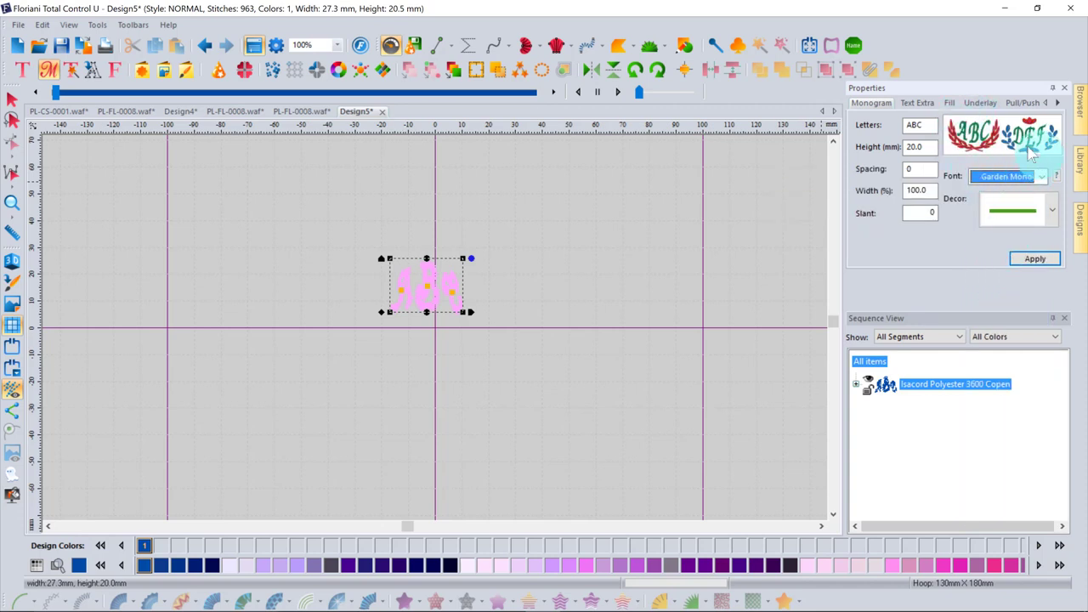
Add a leafy wreath decor, apply, view in 3D stitches, and open the Font Importer
{"action": "mouse_move", "coordinate": [1010, 125]}
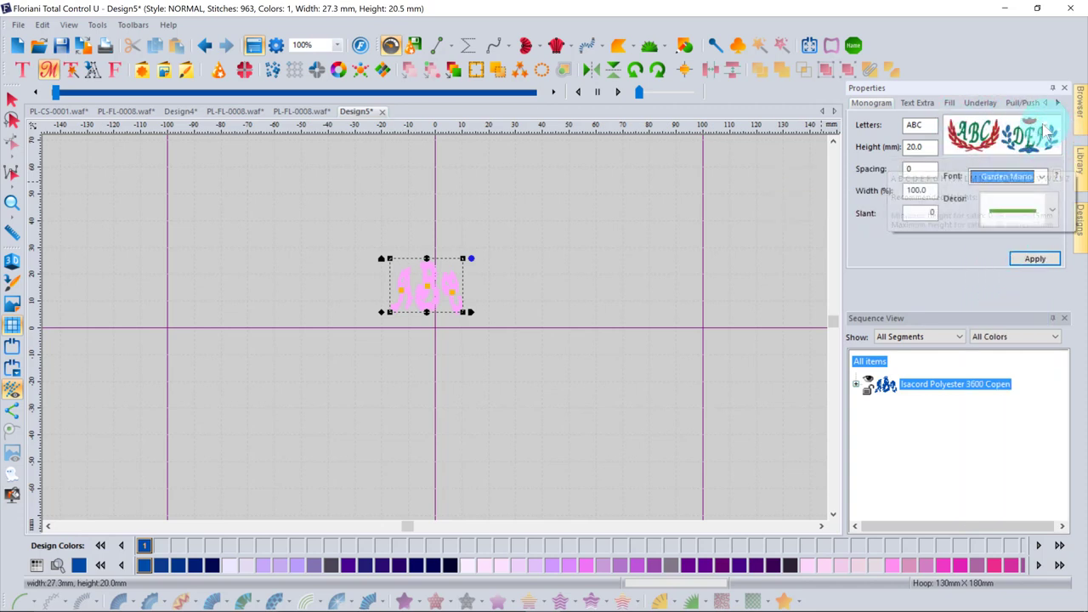
{"action": "left_click", "coordinate": [1048, 211]}
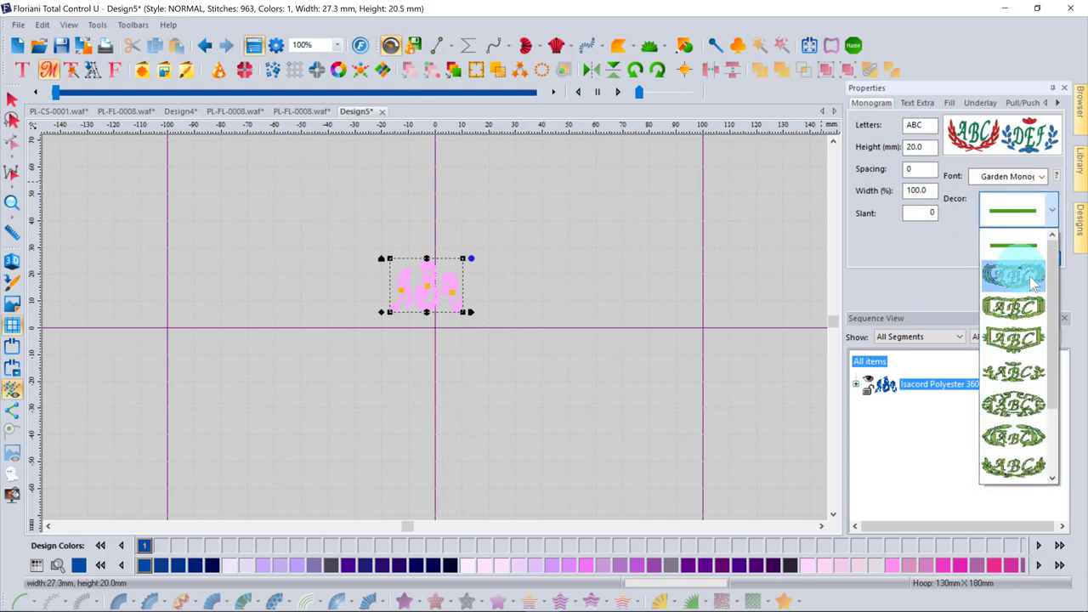
{"action": "left_click", "coordinate": [1016, 374]}
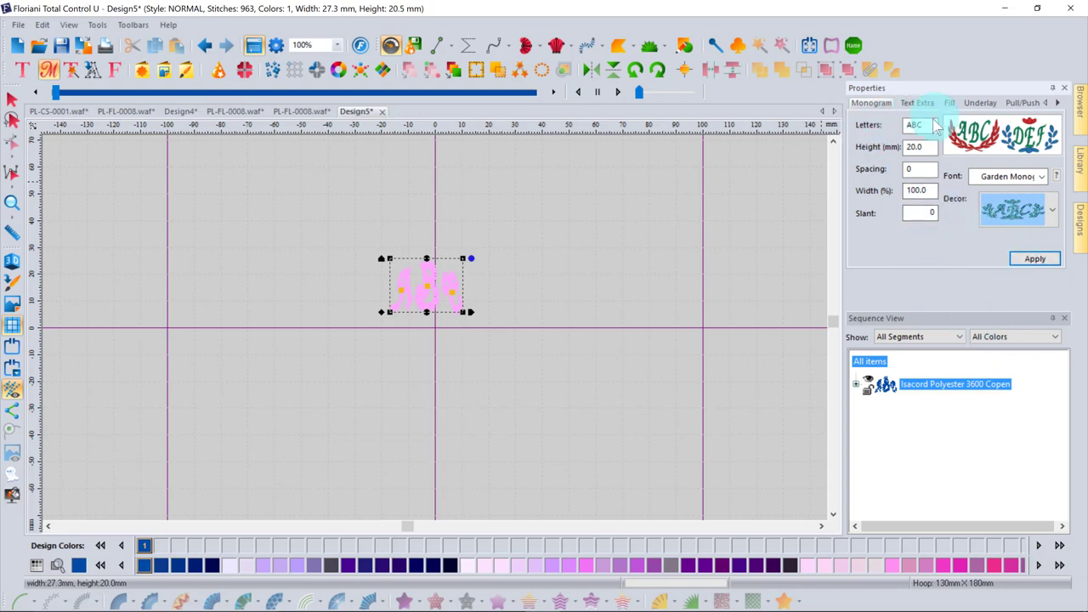
{"action": "left_click", "coordinate": [1051, 262]}
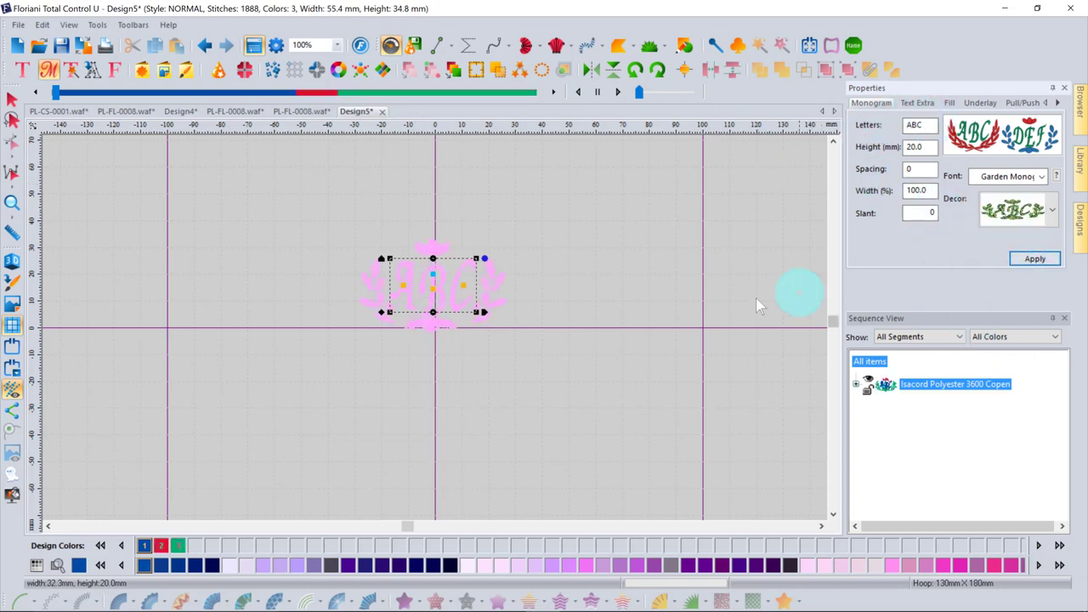
{"action": "left_click", "coordinate": [642, 333]}
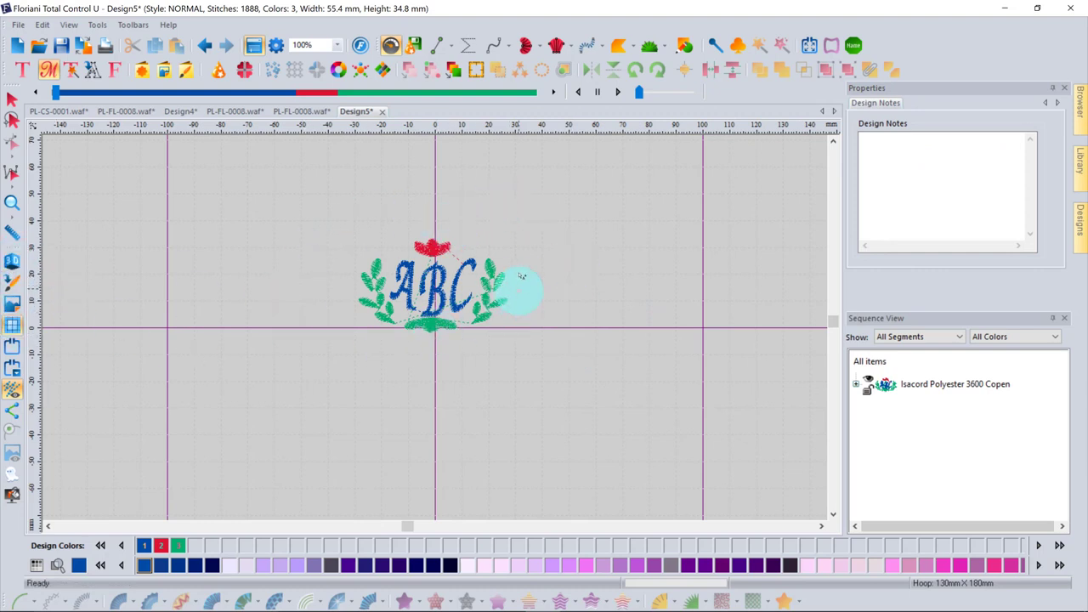
{"action": "left_click", "coordinate": [11, 264]}
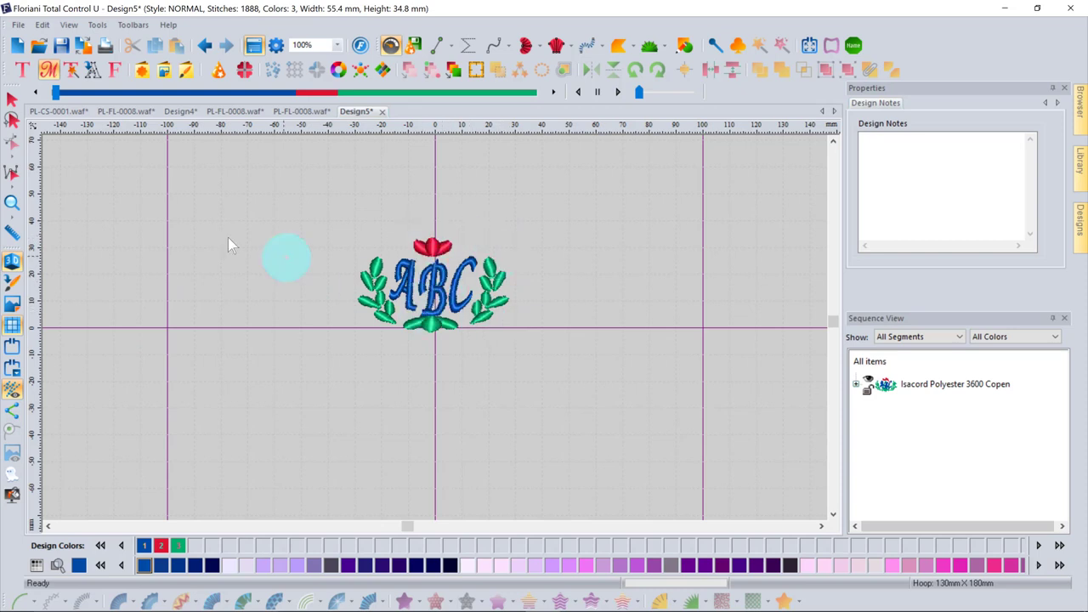
{"action": "left_click", "coordinate": [71, 70]}
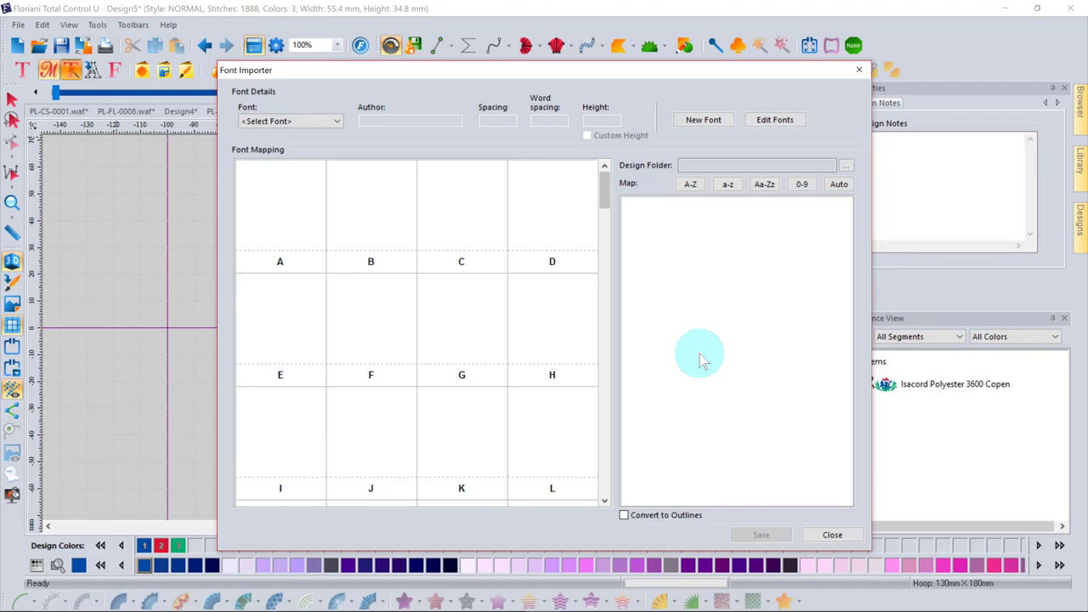
Start a New Font in the Font Importer, then close it to return to the monogram
{"action": "left_click", "coordinate": [704, 120]}
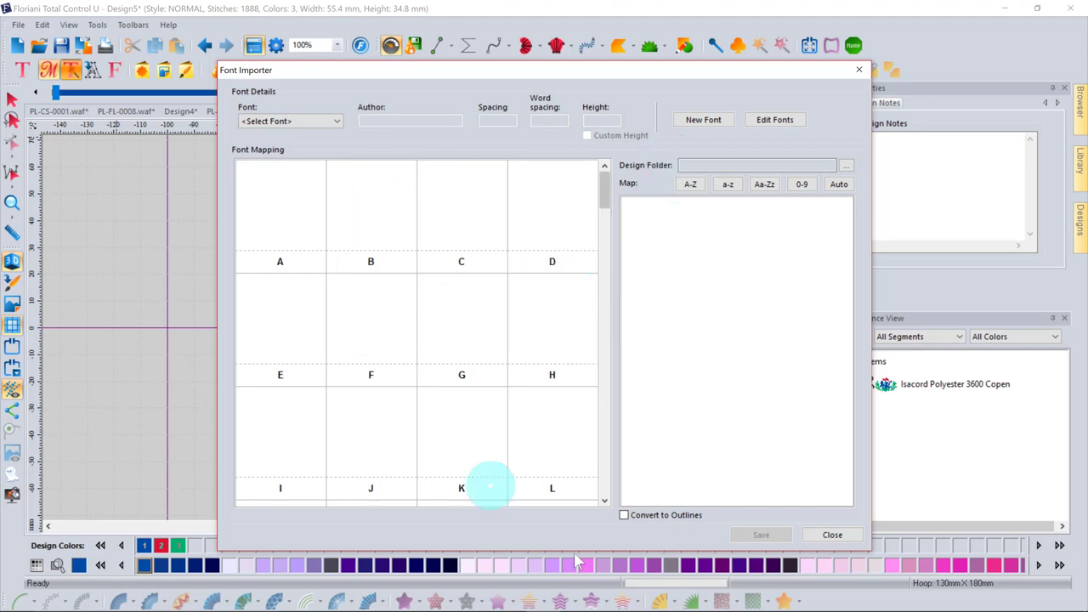
{"action": "left_click", "coordinate": [829, 537]}
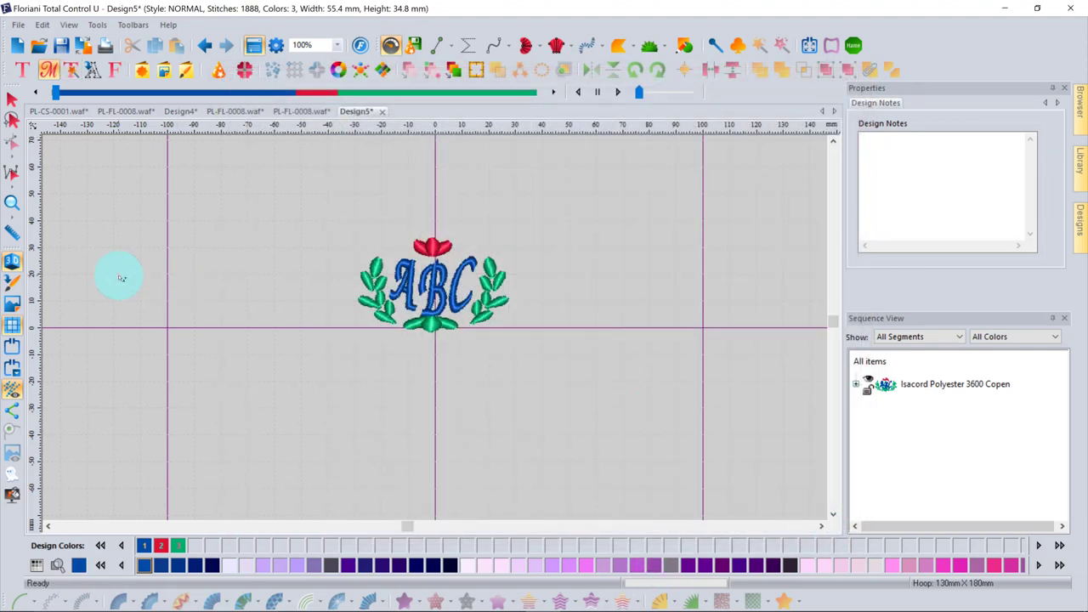
Import 'Big Band Chords' as TrueType artwork in the BigBand Chords font
{"action": "left_click", "coordinate": [94, 75]}
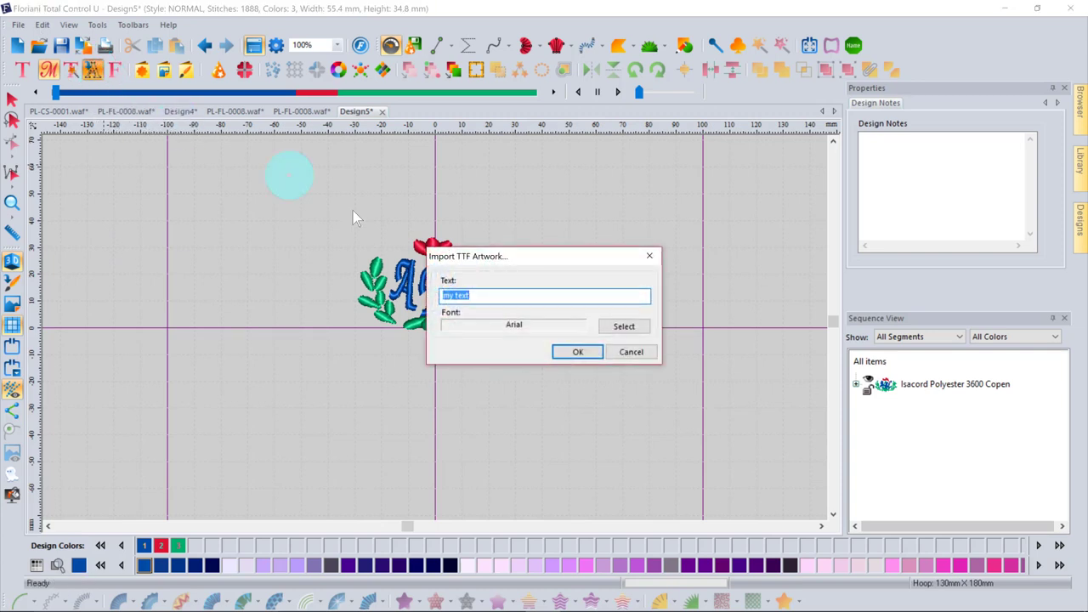
{"action": "left_click", "coordinate": [624, 326]}
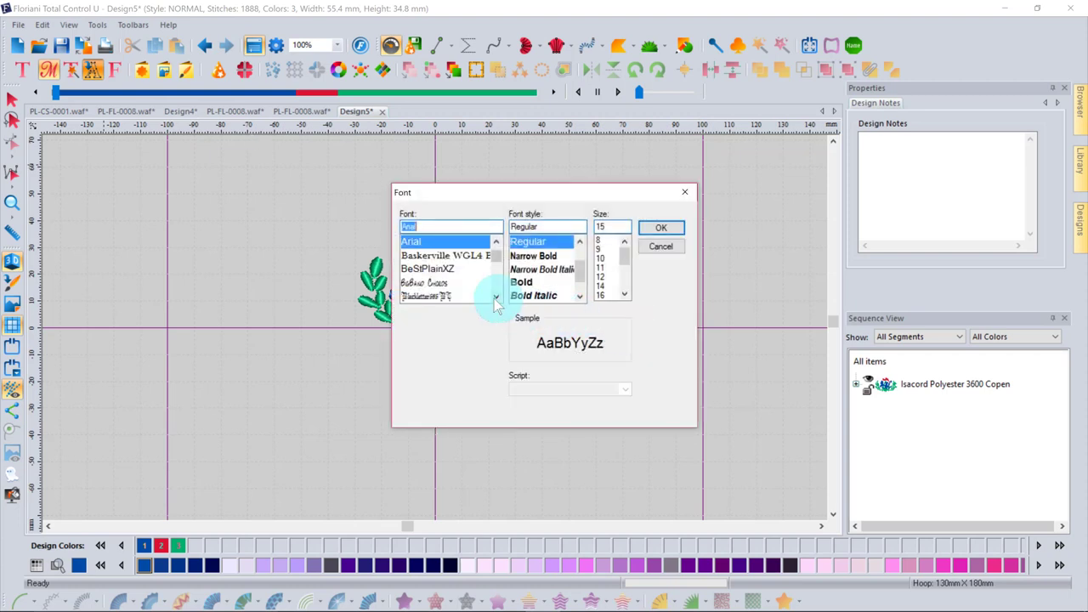
{"action": "left_click", "coordinate": [433, 283]}
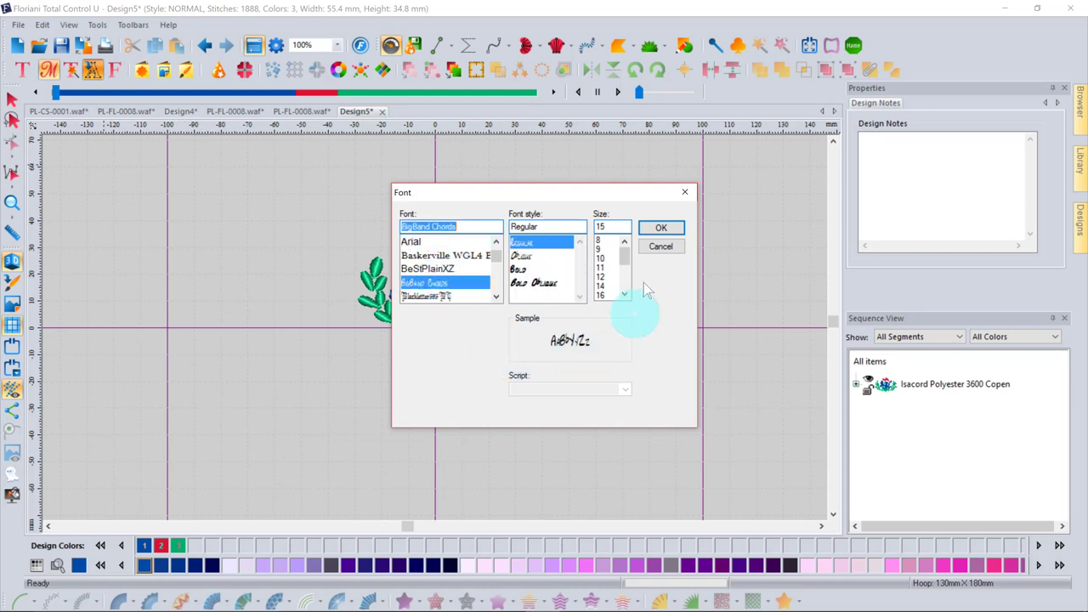
{"action": "left_click", "coordinate": [663, 229]}
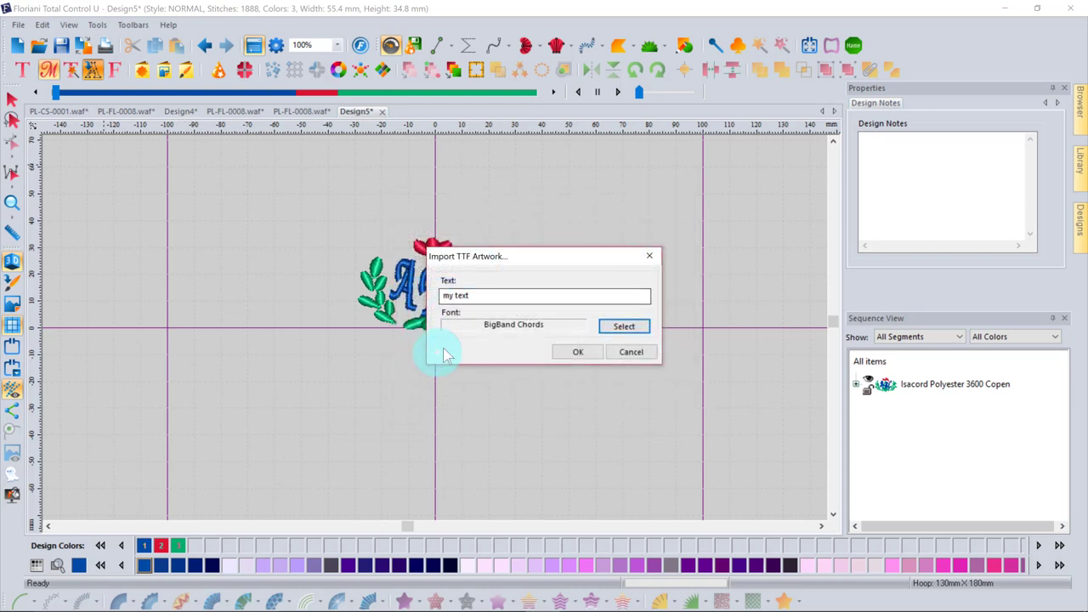
{"action": "left_click_drag", "start_coordinate": [469, 296], "coordinate": [428, 311]}
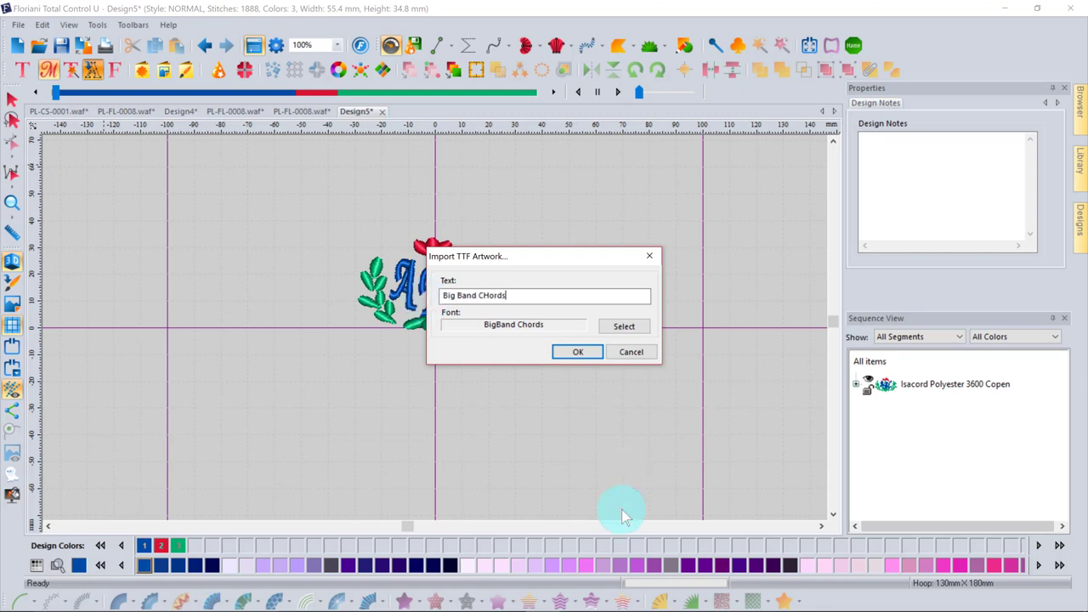
{"action": "key", "text": "BackSpace"}
{"action": "key", "text": "BackSpace"}
{"action": "key", "text": "BackSpace"}
{"action": "key", "text": "BackSpace"}
{"action": "key", "text": "BackSpace"}
{"action": "type", "text": "hords"}
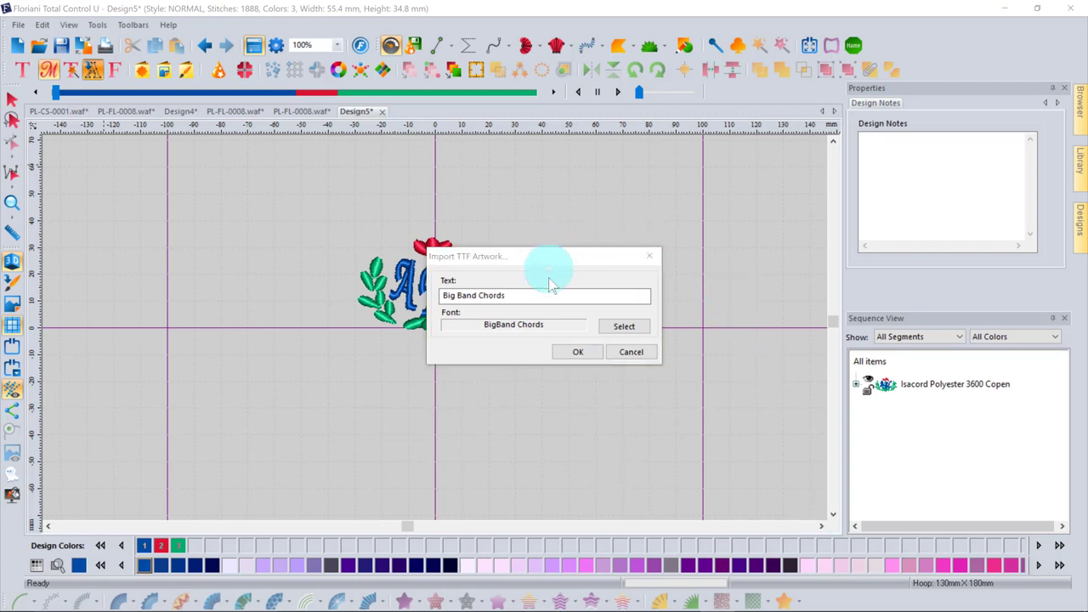
{"action": "left_click", "coordinate": [574, 351]}
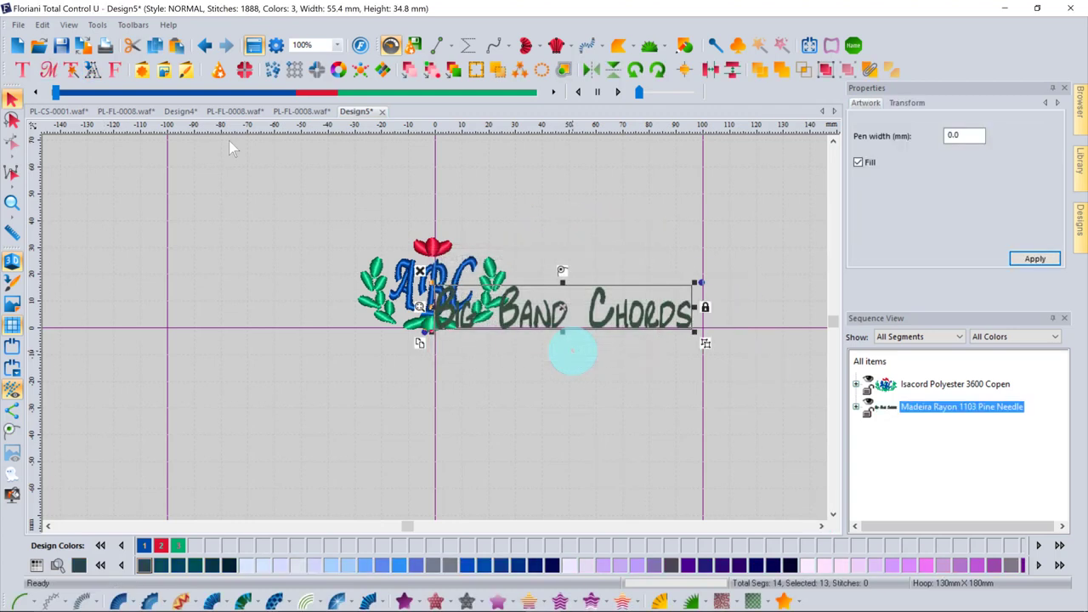
Move the lettering below the ABC monogram and convert the letter B to satin
{"action": "left_click_drag", "start_coordinate": [602, 322], "coordinate": [614, 390]}
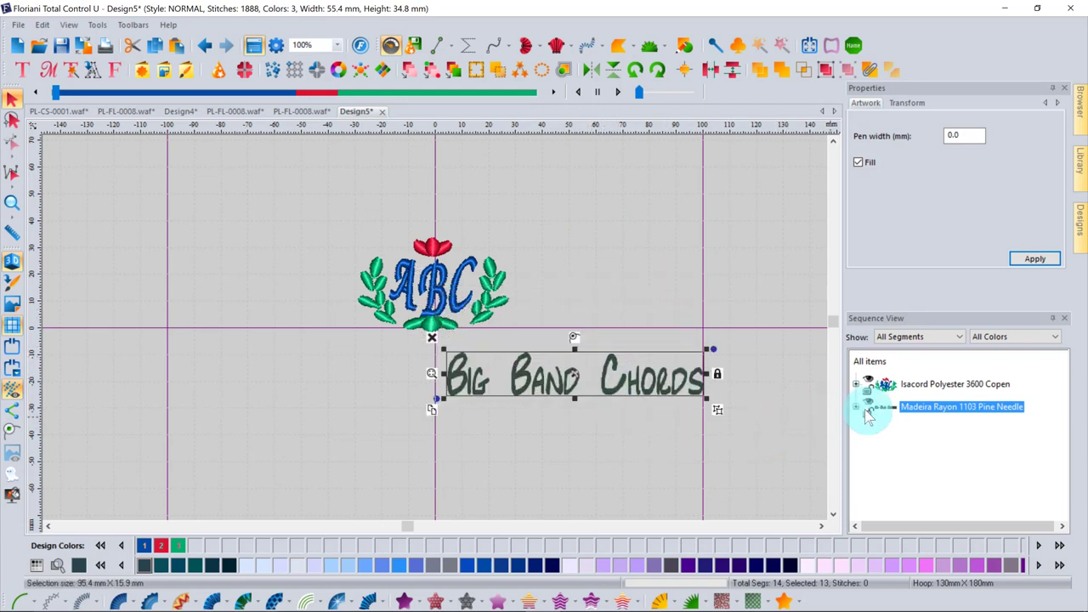
{"action": "left_click", "coordinate": [857, 406]}
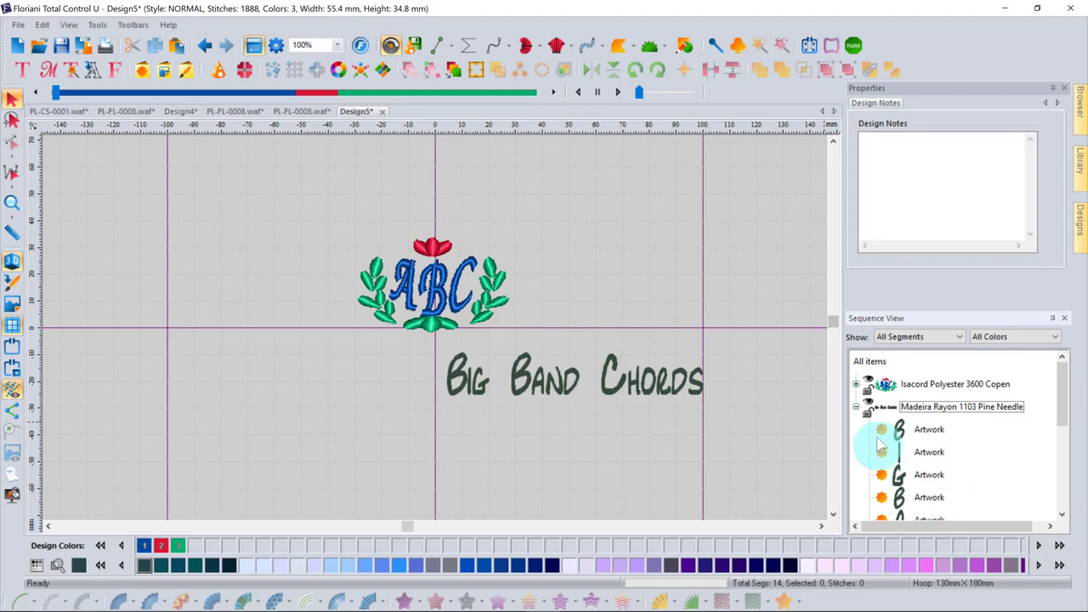
{"action": "left_click", "coordinate": [929, 430]}
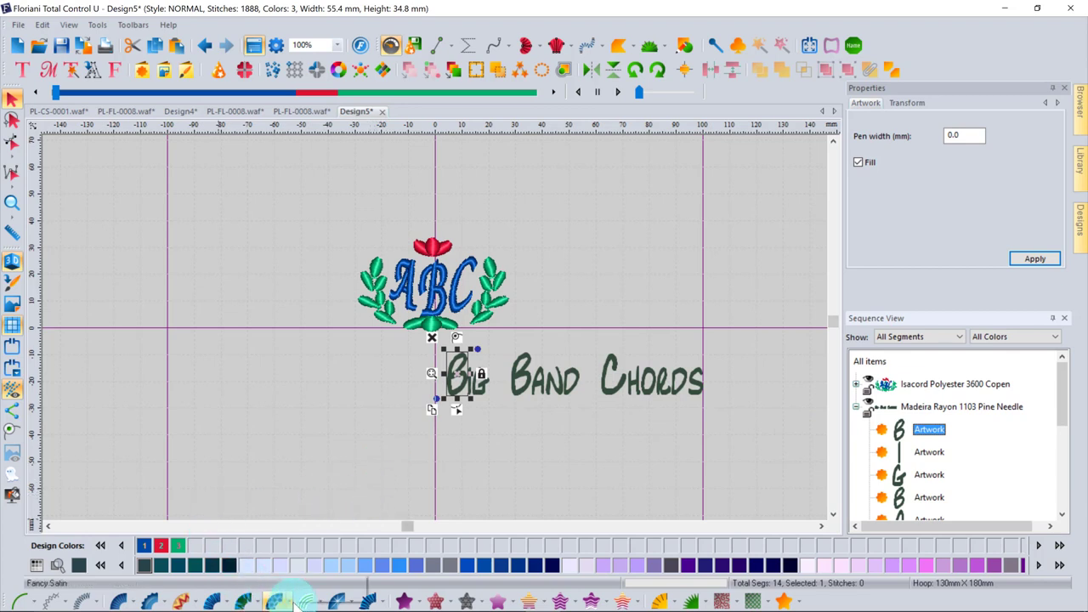
{"action": "left_click", "coordinate": [367, 600]}
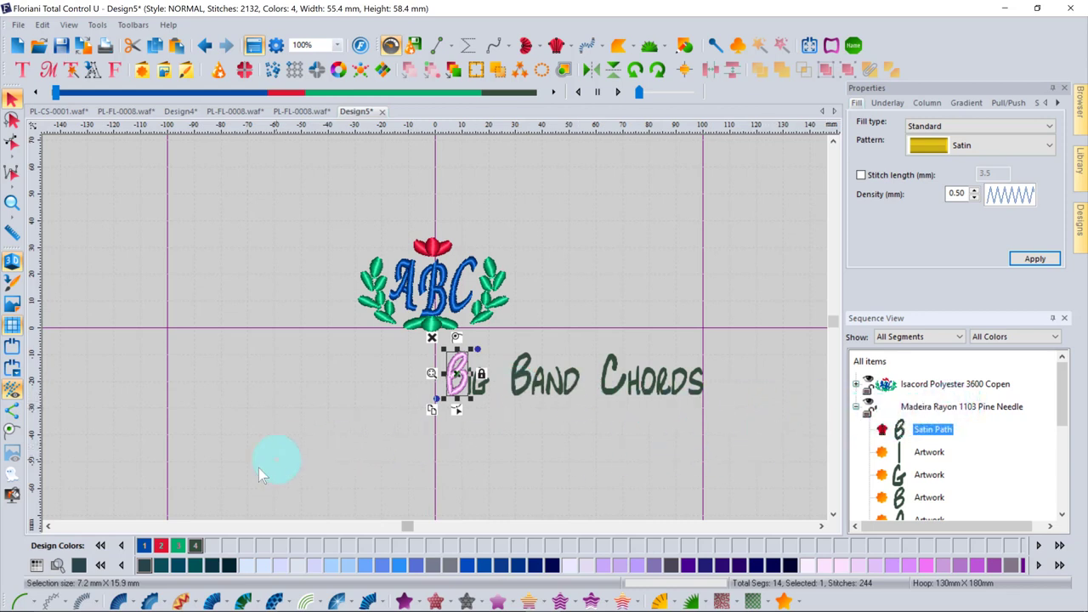
{"action": "left_click", "coordinate": [195, 555]}
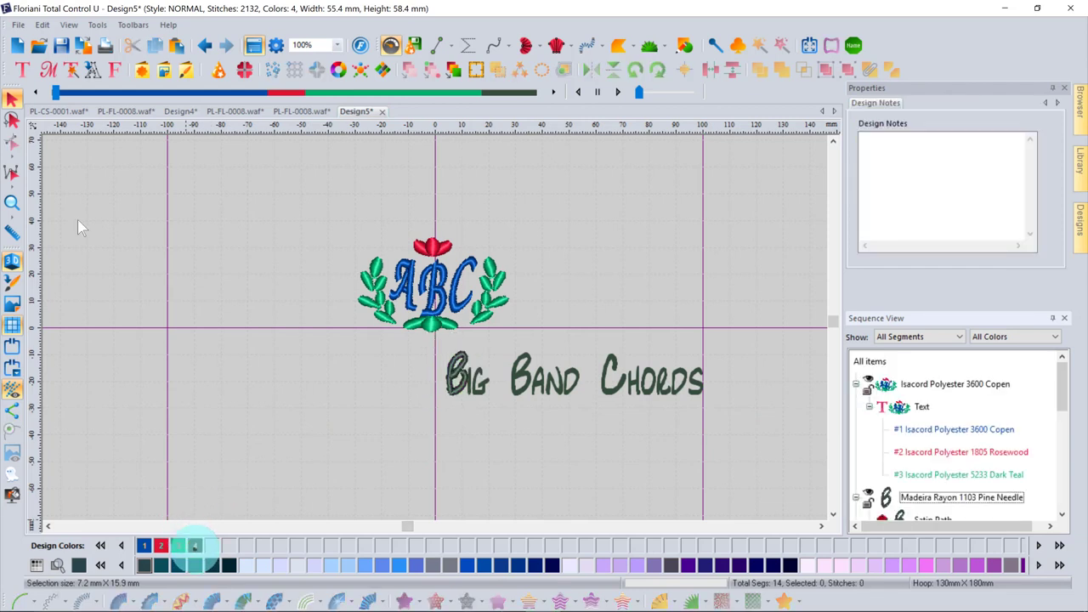
Convert the remaining letters I through S to satin stitching and review the lettering
{"action": "left_click", "coordinate": [455, 349]}
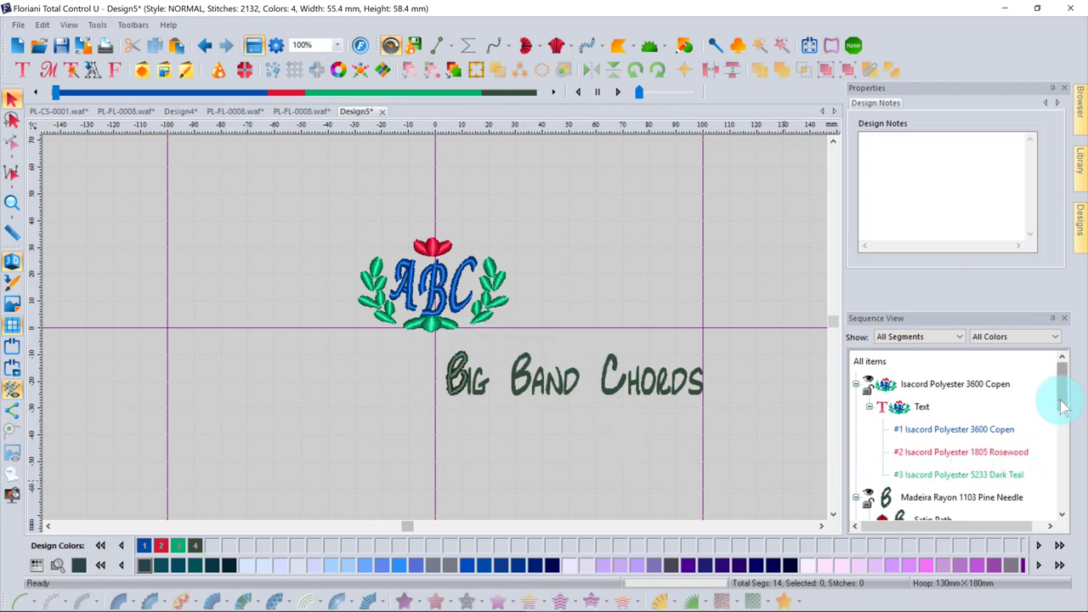
{"action": "left_click_drag", "start_coordinate": [1061, 396], "coordinate": [1065, 451]}
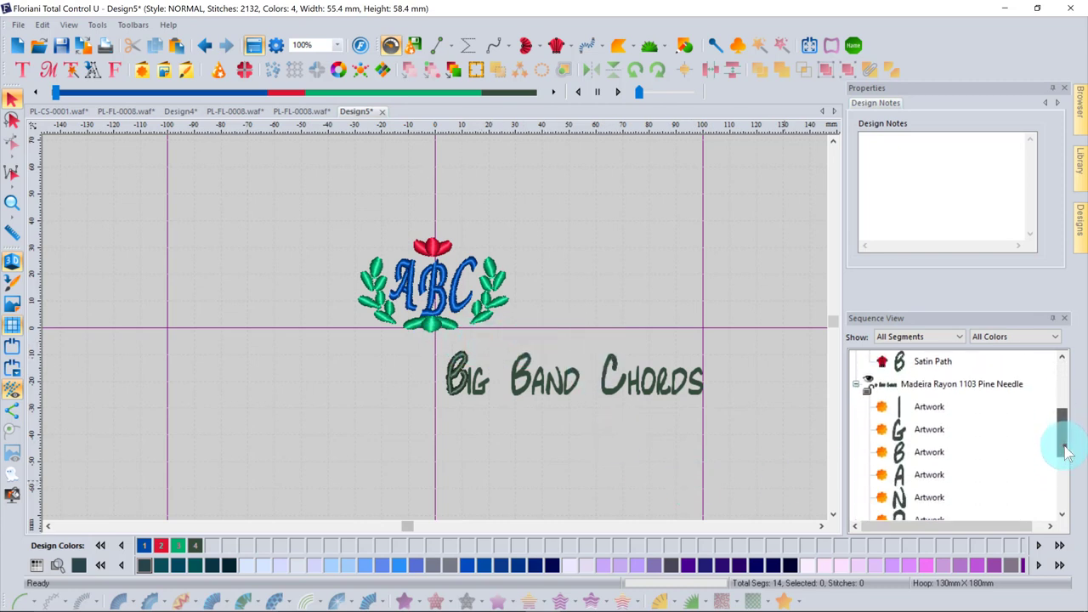
{"action": "left_click", "coordinate": [931, 407]}
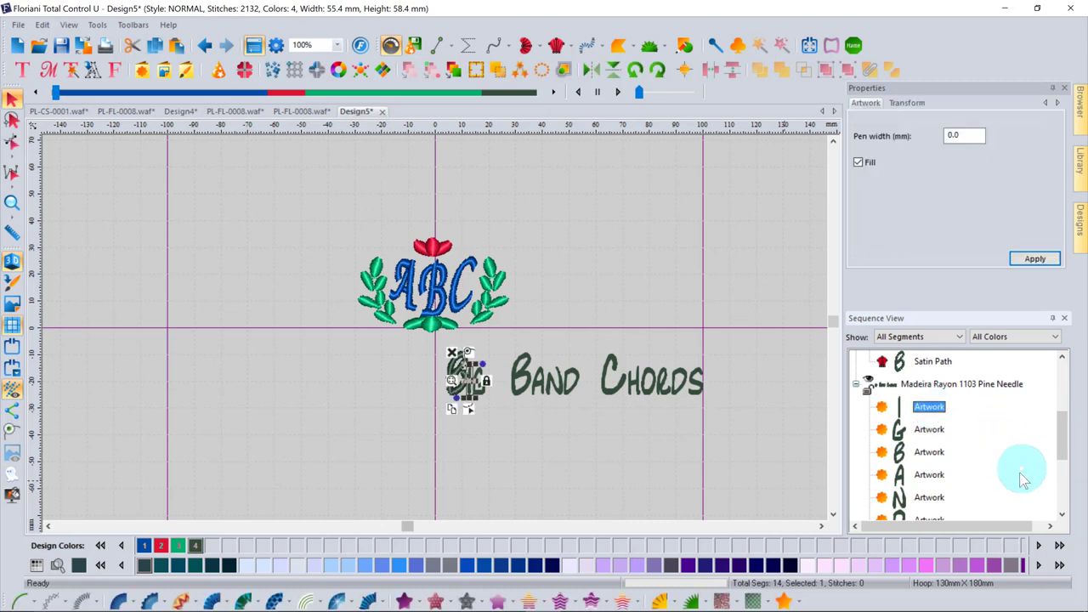
{"action": "left_click_drag", "start_coordinate": [1063, 437], "coordinate": [1062, 498]}
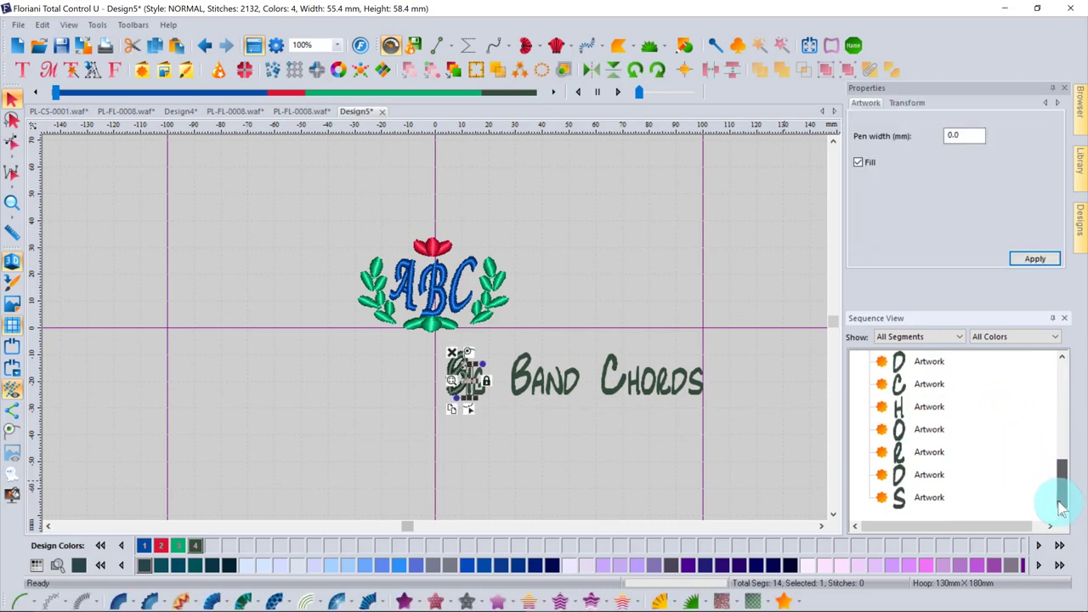
{"action": "left_click", "coordinate": [929, 499], "text": "shift"}
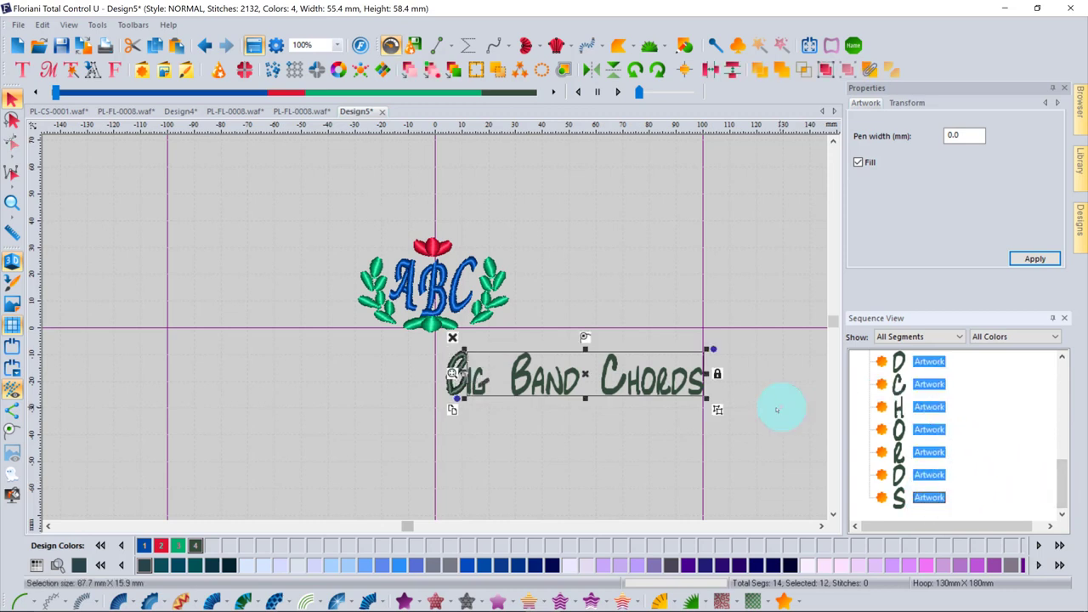
{"action": "left_click", "coordinate": [370, 600]}
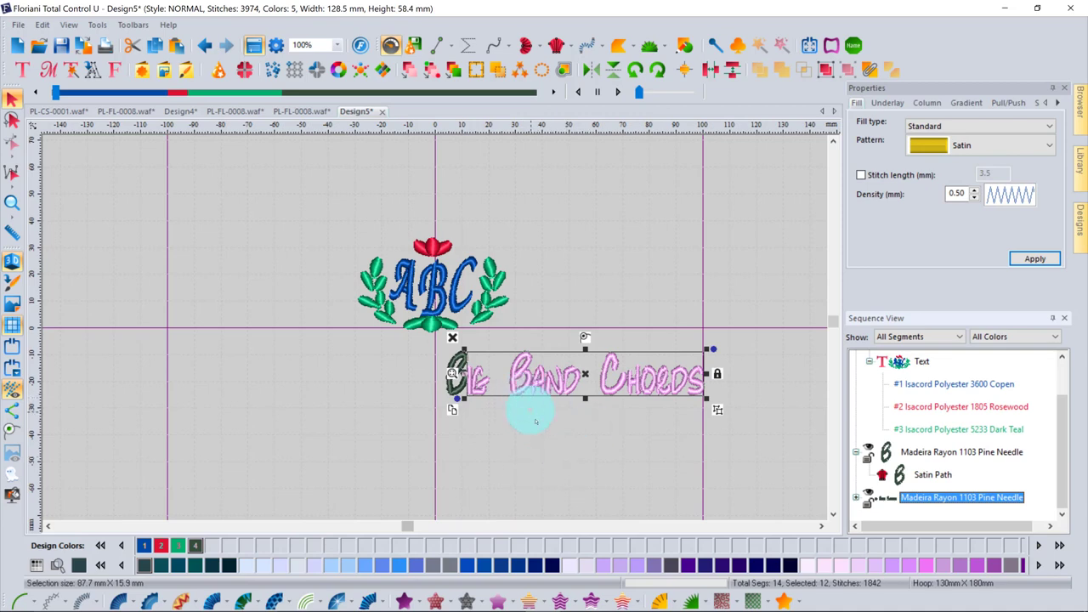
{"action": "left_click", "coordinate": [578, 455]}
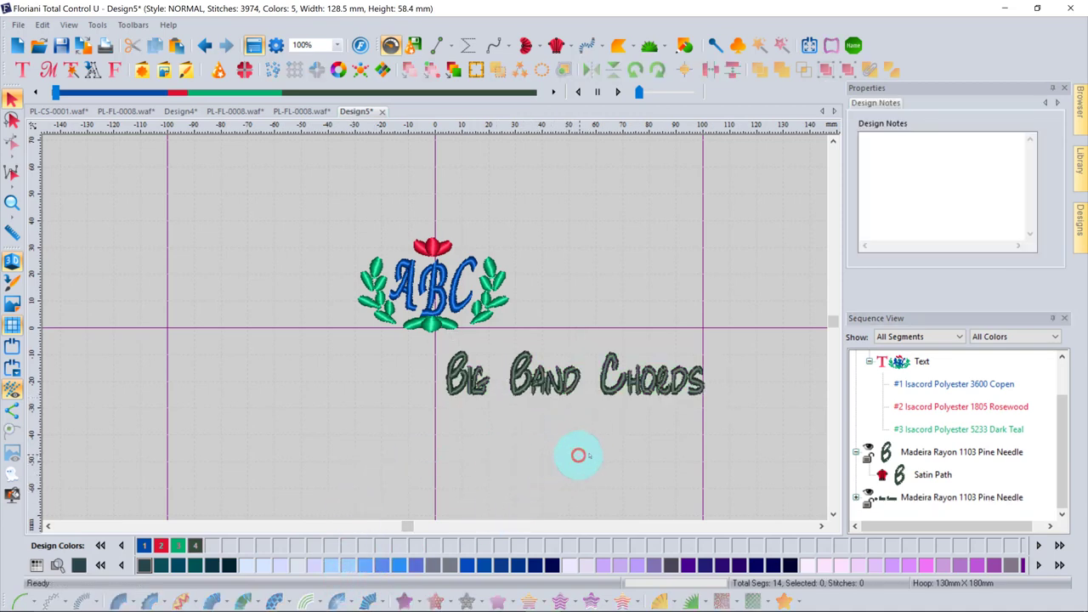
{"action": "scroll", "coordinate": [657, 391], "scroll_direction": "up", "scroll_amount": 2}
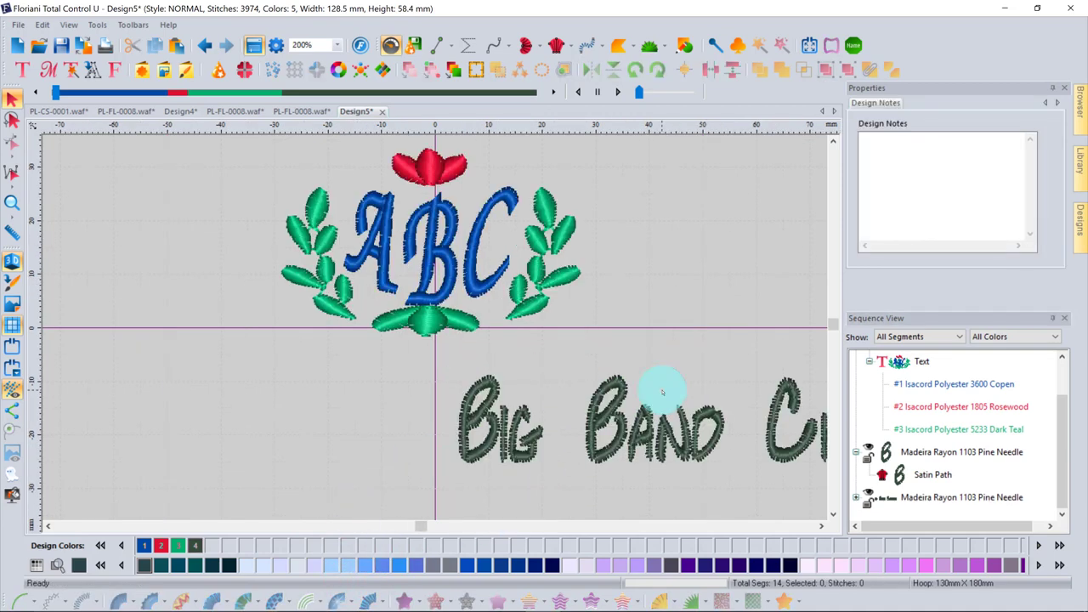
{"action": "scroll", "coordinate": [661, 404], "scroll_direction": "down", "scroll_amount": 1}
{"action": "left_click", "coordinate": [834, 515]}
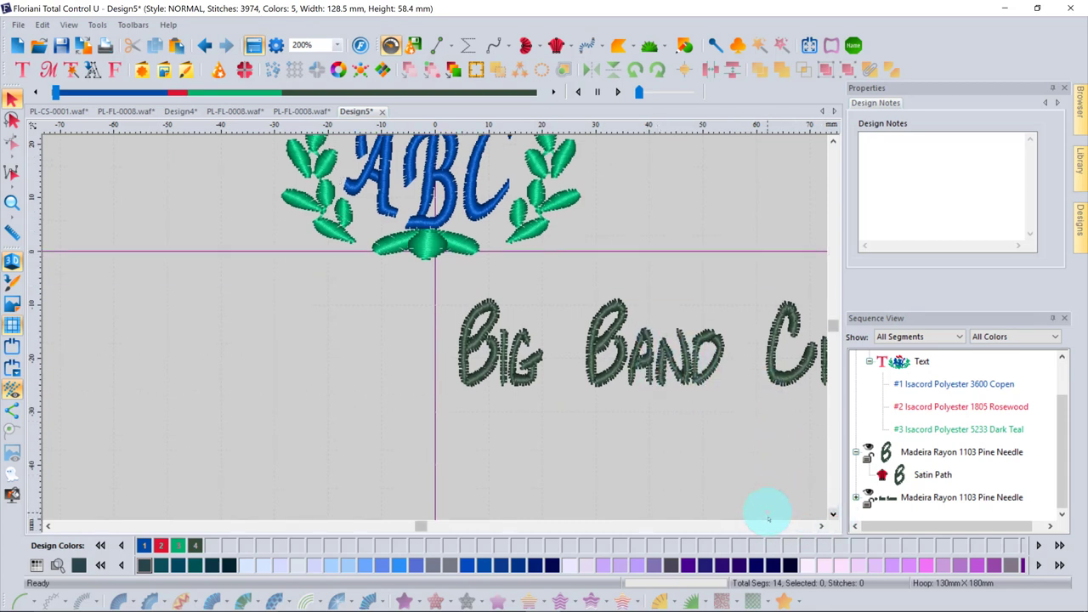
{"action": "left_click", "coordinate": [822, 526]}
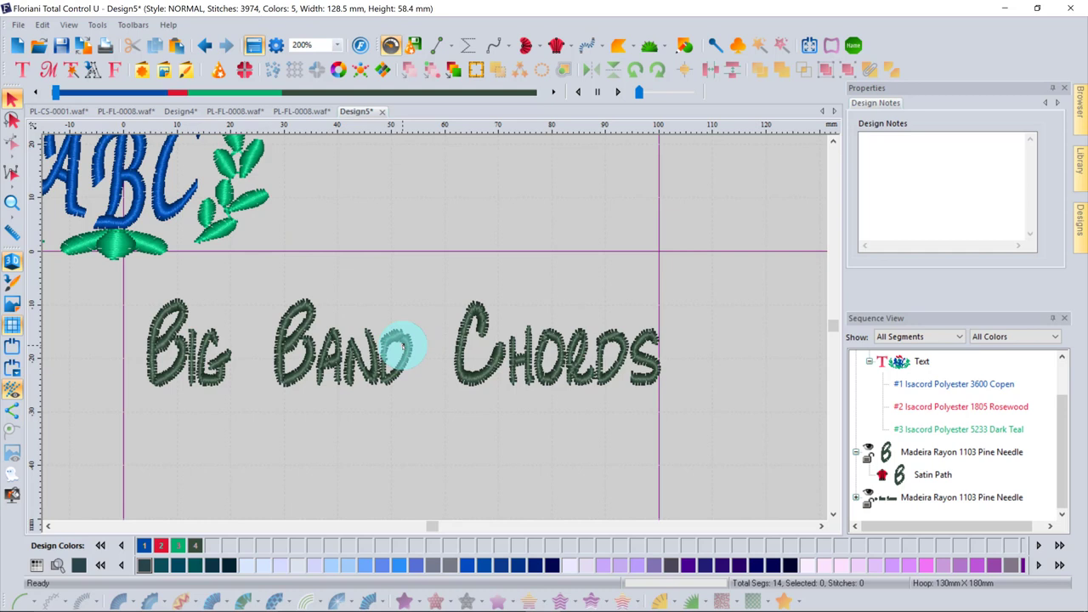
Open Font Play, preview the Applet font, and set Type to True Type
{"action": "left_click", "coordinate": [117, 71]}
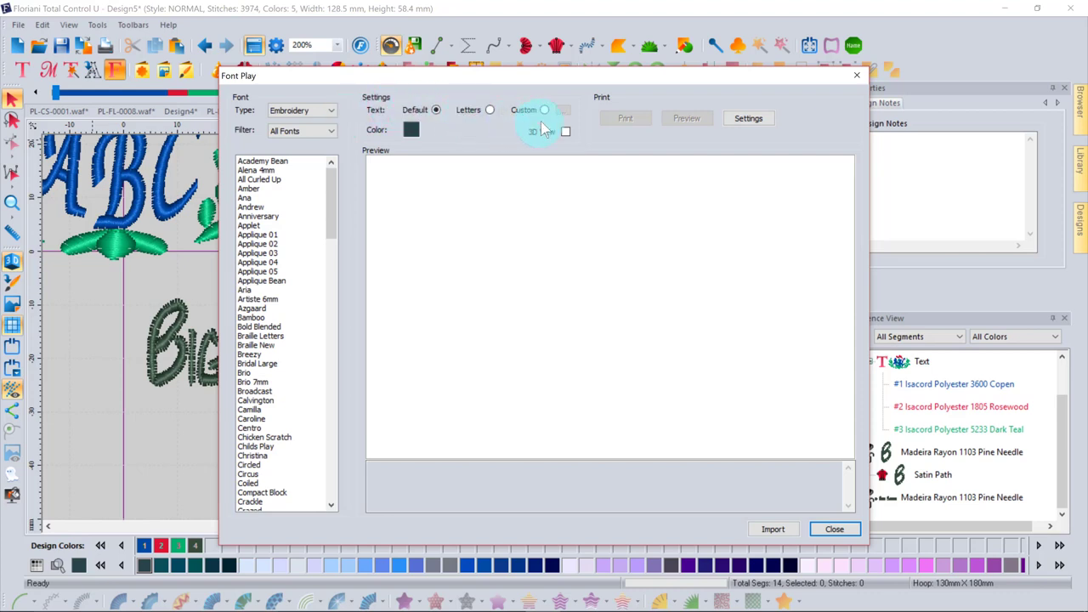
{"action": "left_click", "coordinate": [255, 226]}
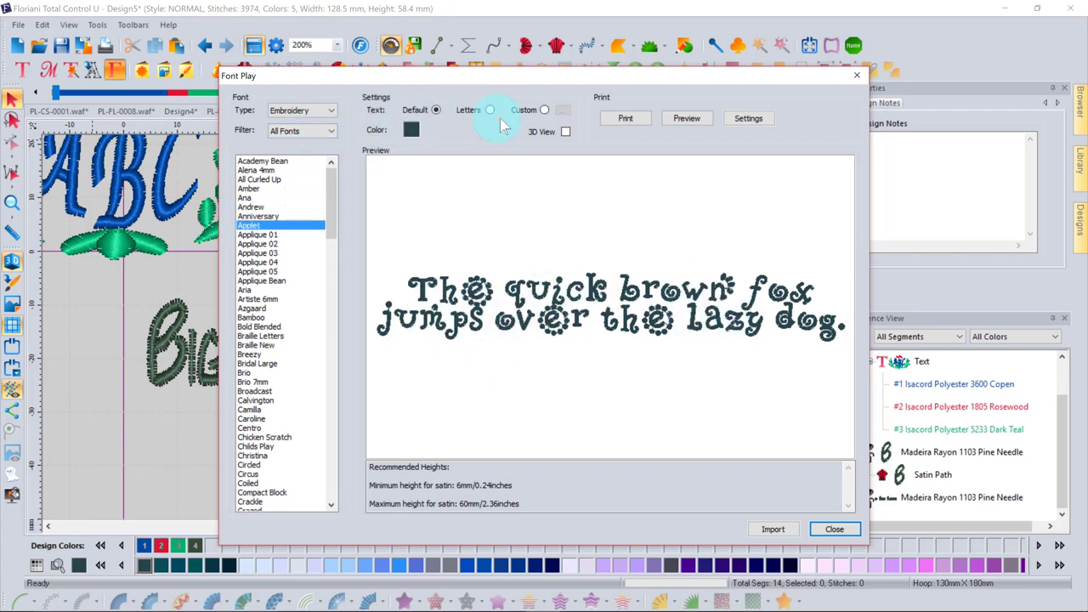
{"action": "left_click", "coordinate": [332, 112]}
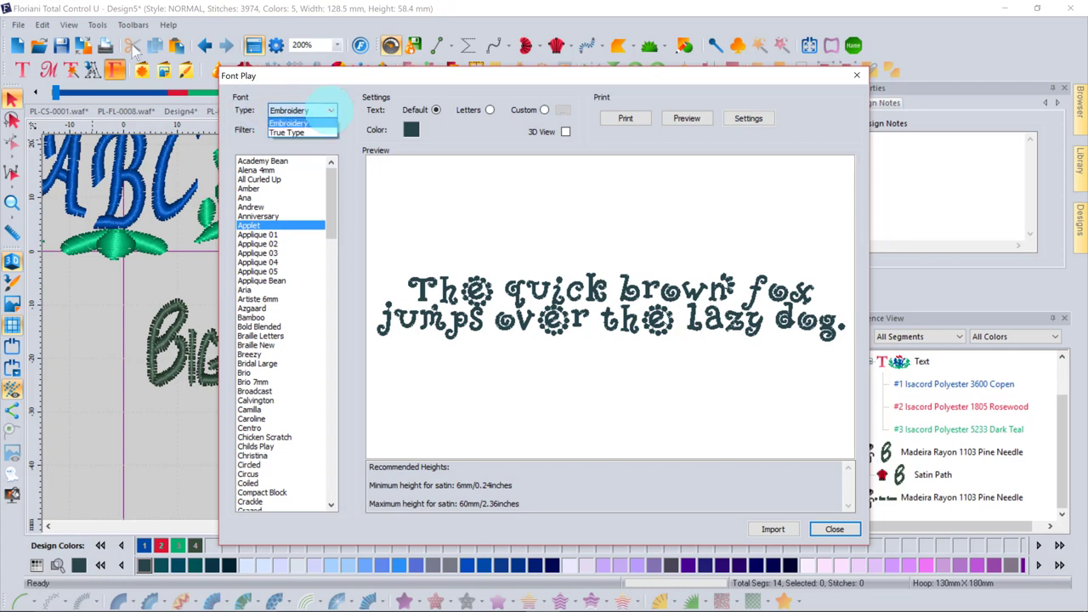
{"action": "left_click", "coordinate": [284, 124]}
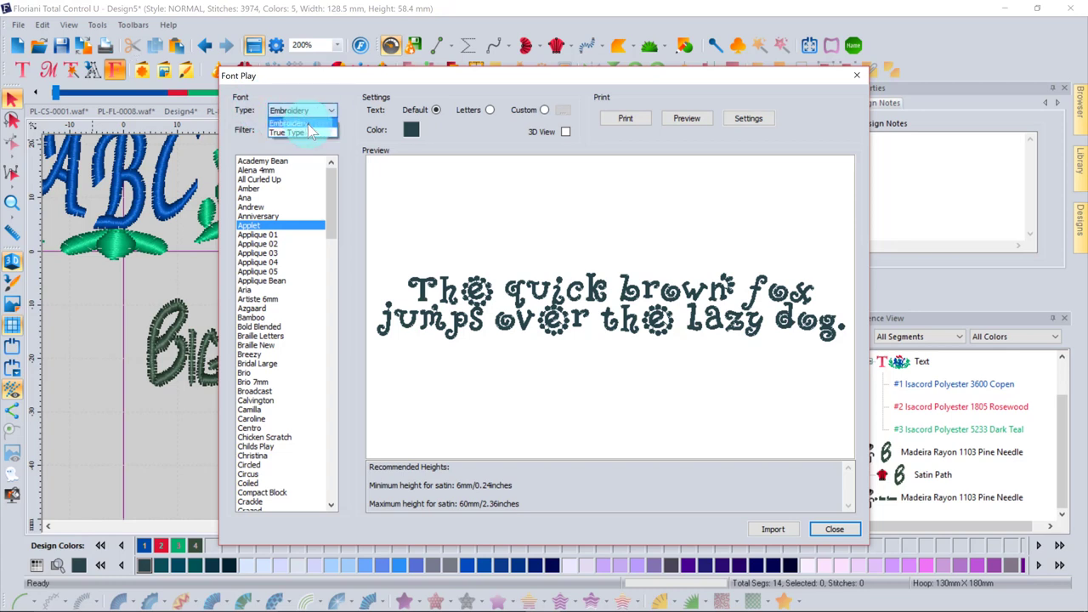
{"action": "left_click", "coordinate": [289, 111]}
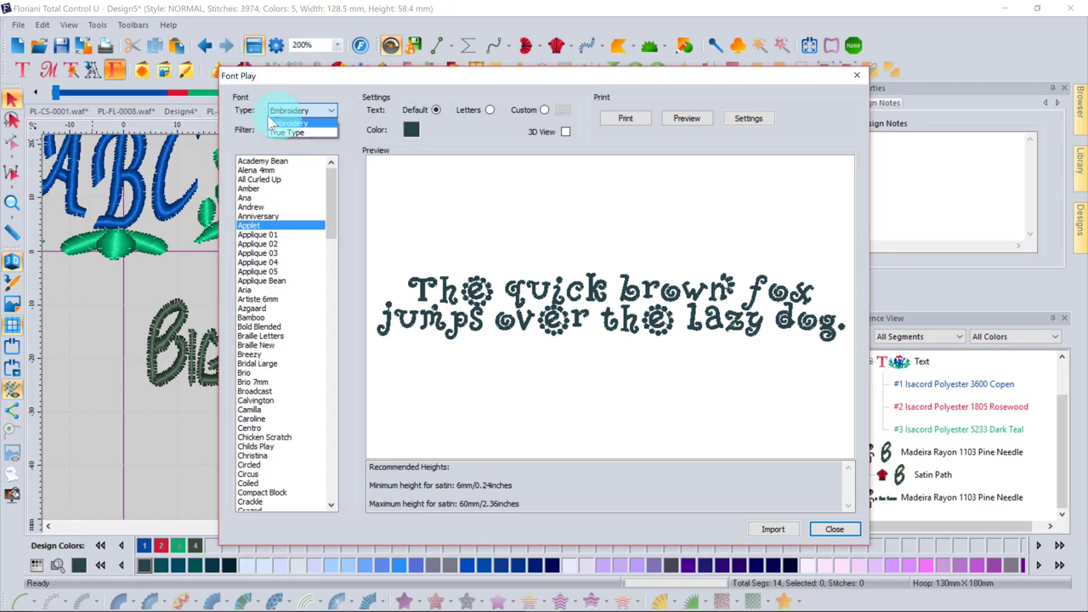
{"action": "left_click", "coordinate": [293, 135]}
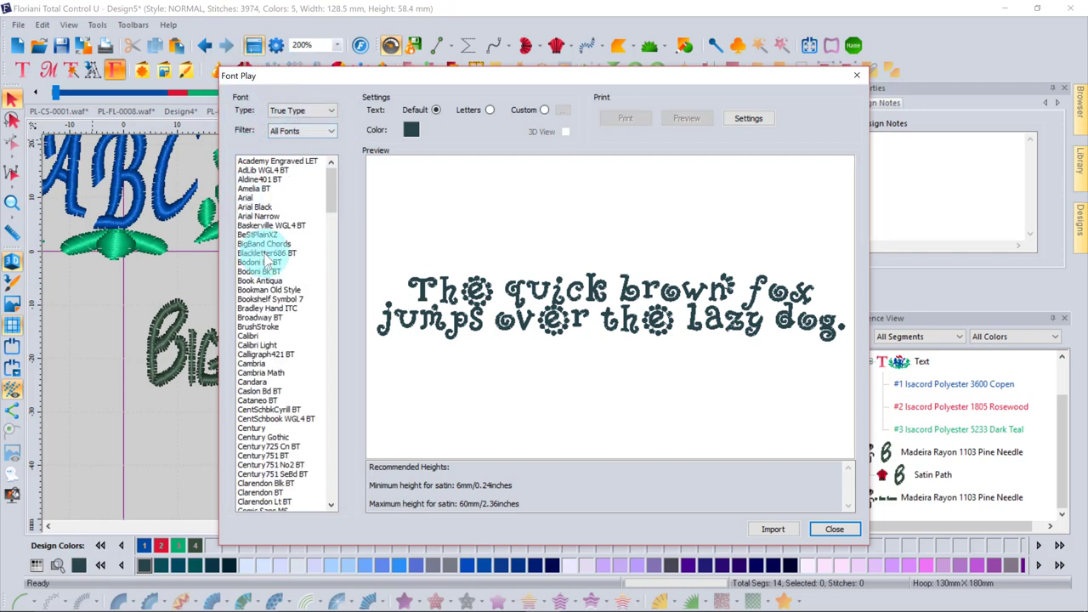
Preview Cataneo BT, keep the All Fonts filter, and close the preview
{"action": "left_click", "coordinate": [260, 399]}
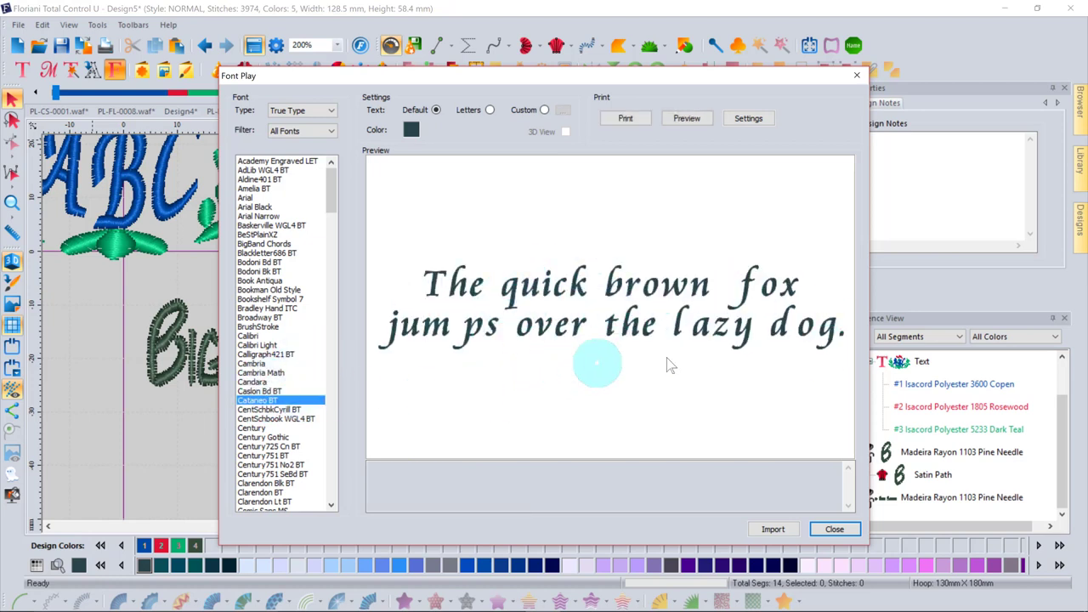
{"action": "left_click", "coordinate": [329, 131]}
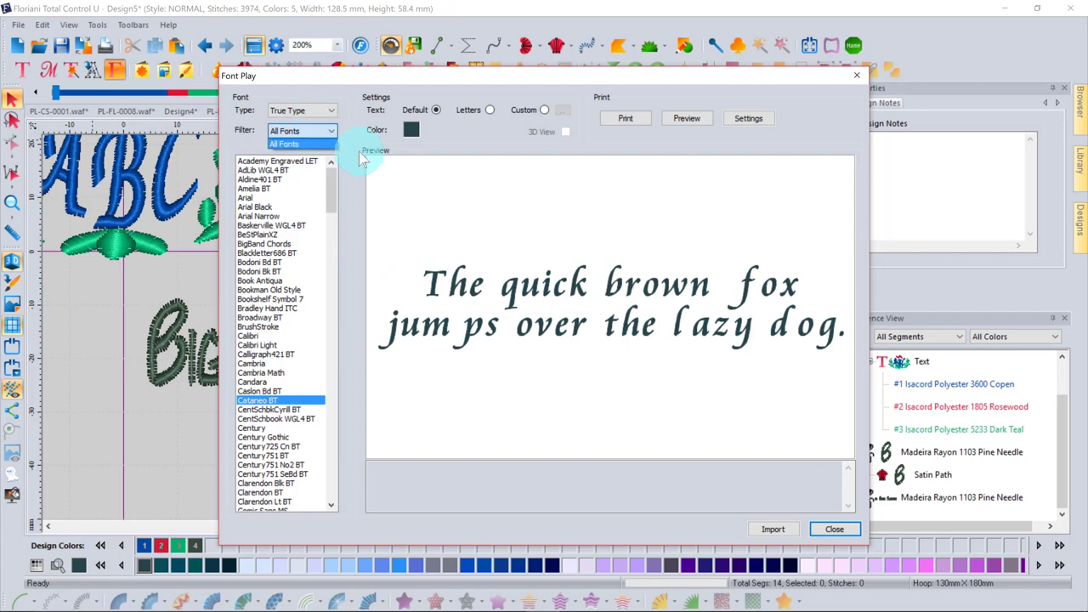
{"action": "left_click", "coordinate": [359, 152]}
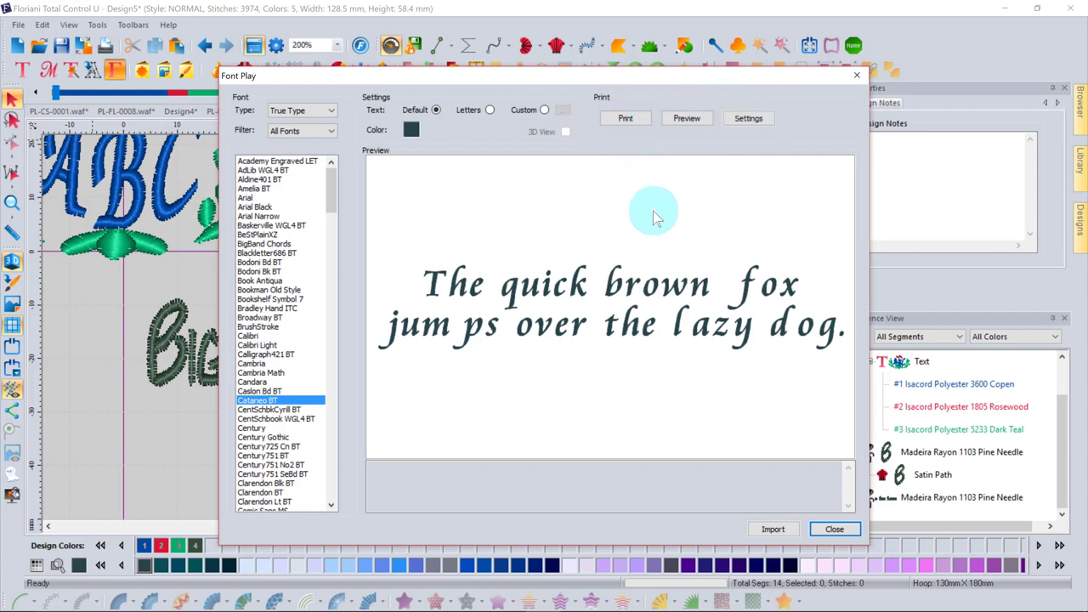
{"action": "left_click", "coordinate": [835, 530]}
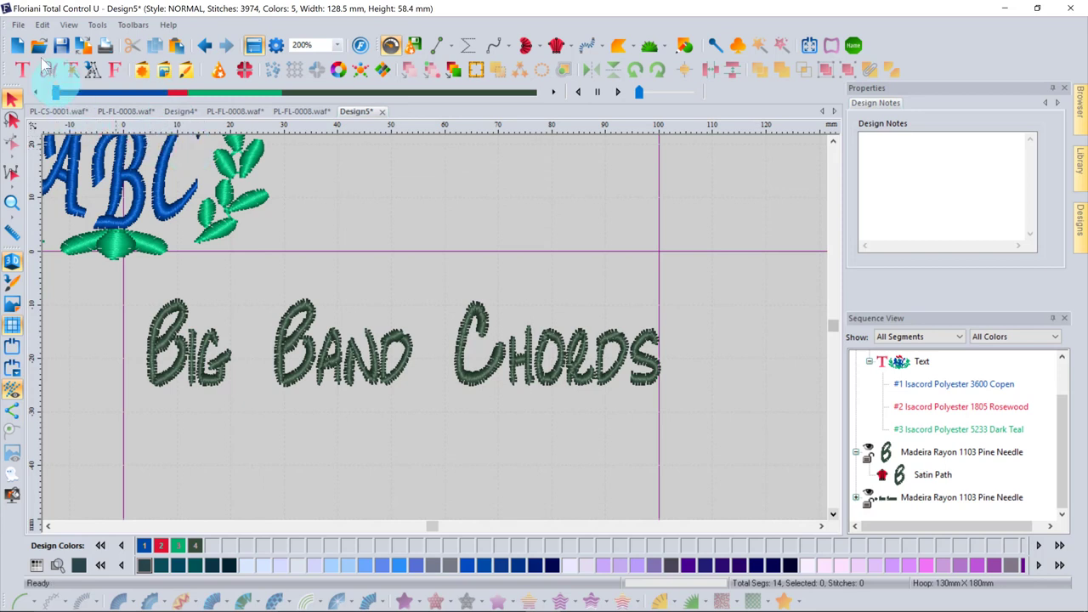
Start a new blank design and bring up the Custom Shapes library
{"action": "left_click", "coordinate": [17, 45]}
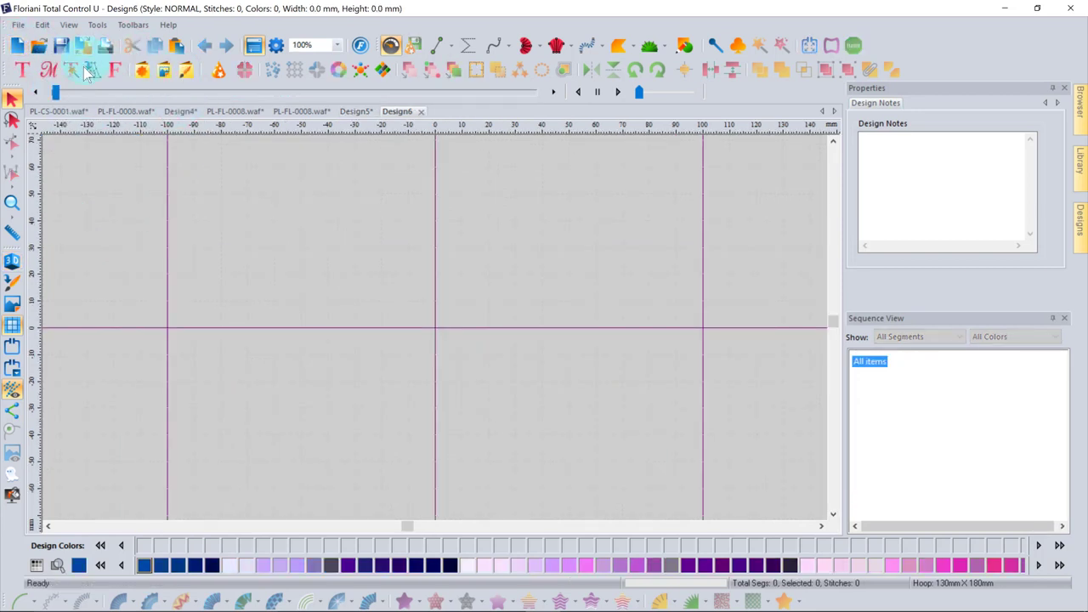
{"action": "left_click", "coordinate": [142, 73]}
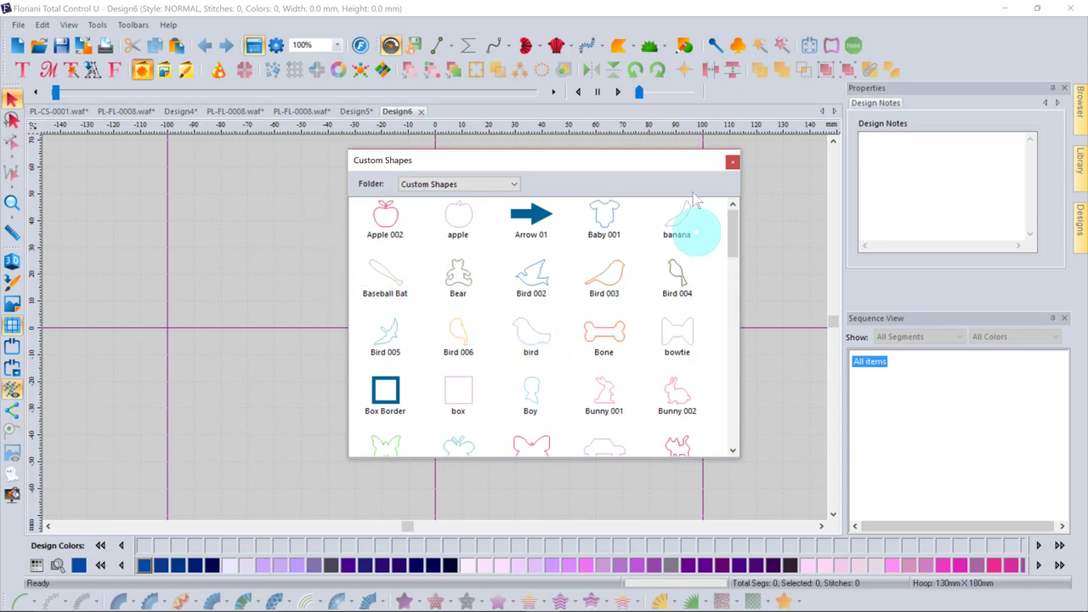
{"action": "left_click", "coordinate": [732, 162]}
{"action": "left_click", "coordinate": [685, 45]}
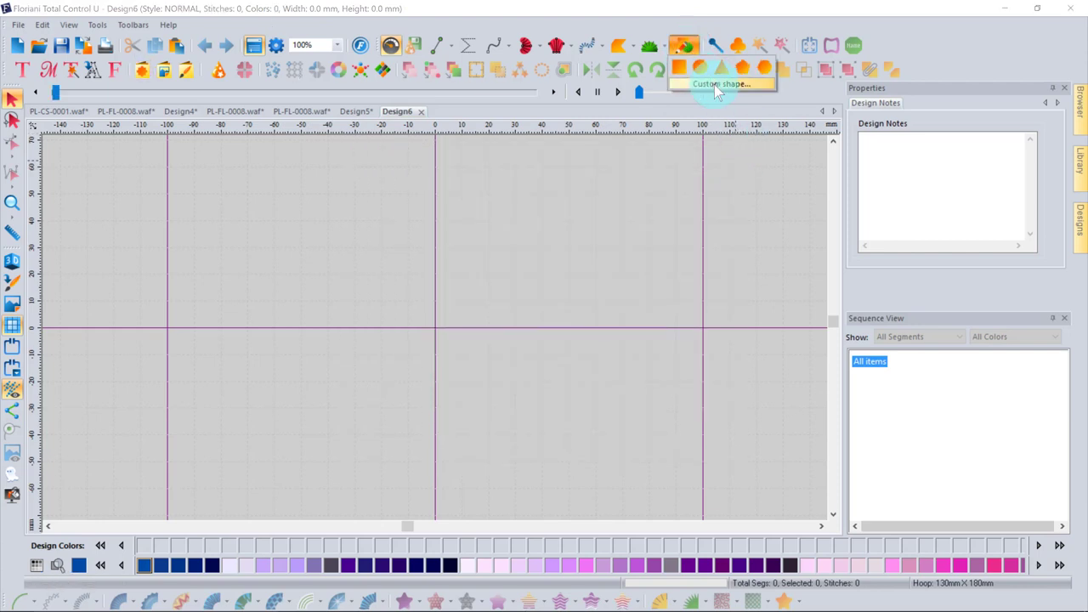
{"action": "left_click", "coordinate": [717, 85]}
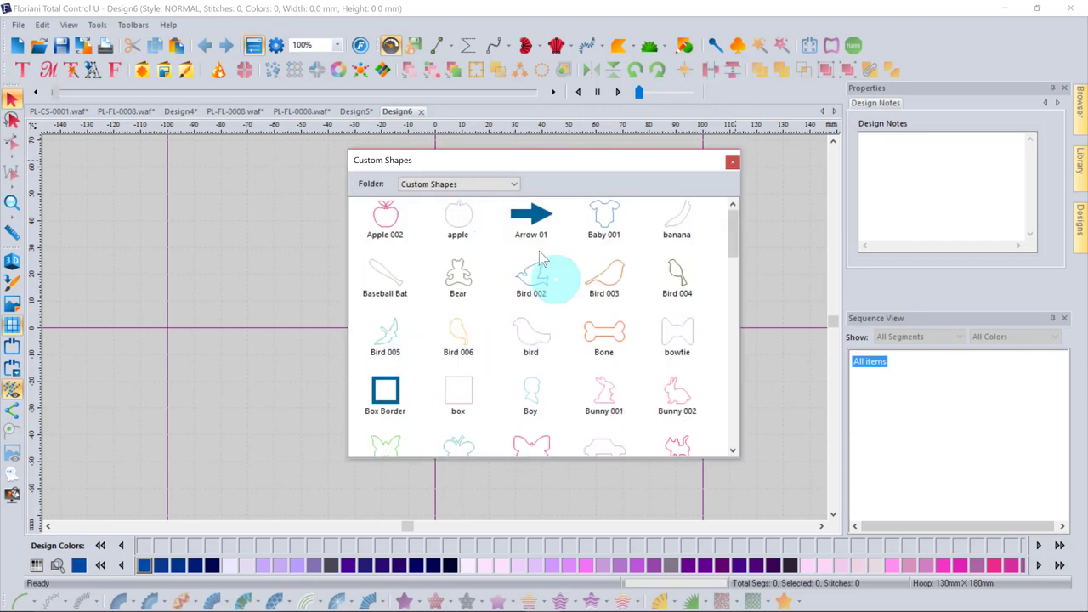
{"action": "left_click", "coordinate": [732, 162]}
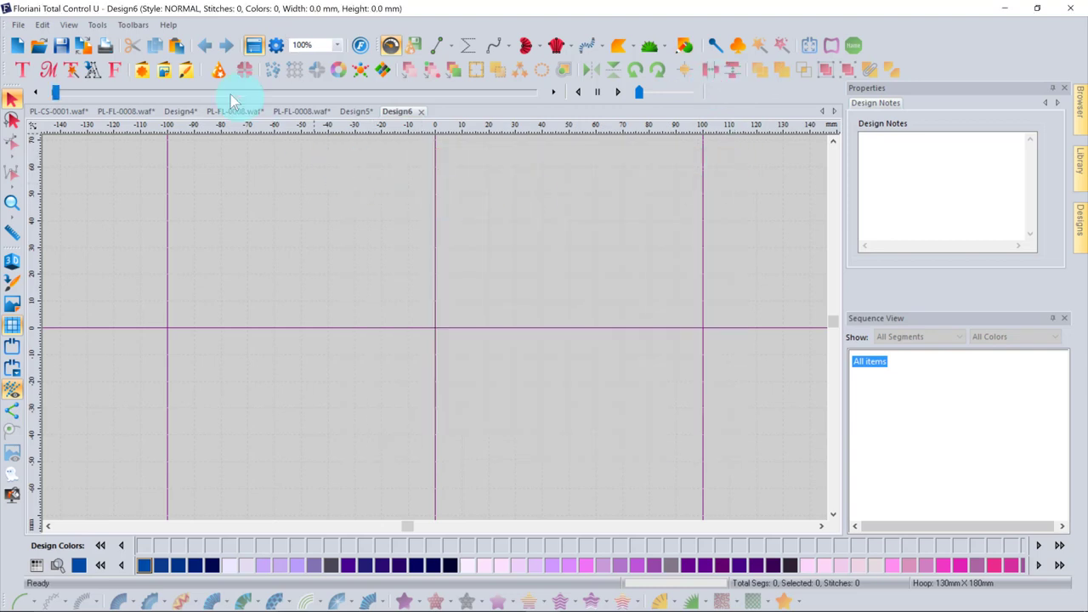
{"action": "left_click", "coordinate": [142, 72]}
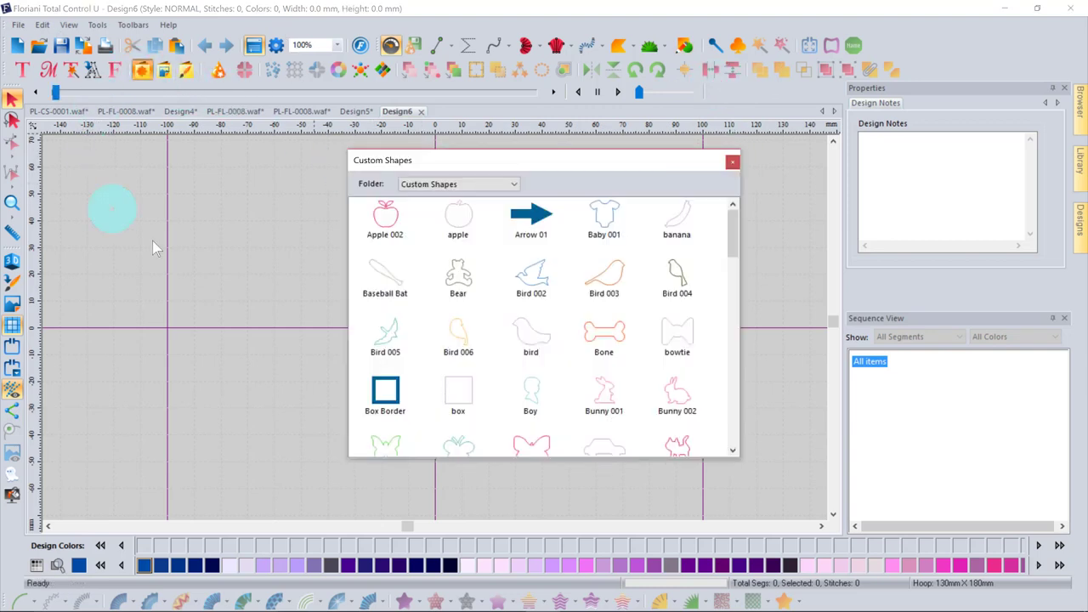
Switch the shape folder to Easy Art and insert the HL004 club shape
{"action": "left_click", "coordinate": [514, 185]}
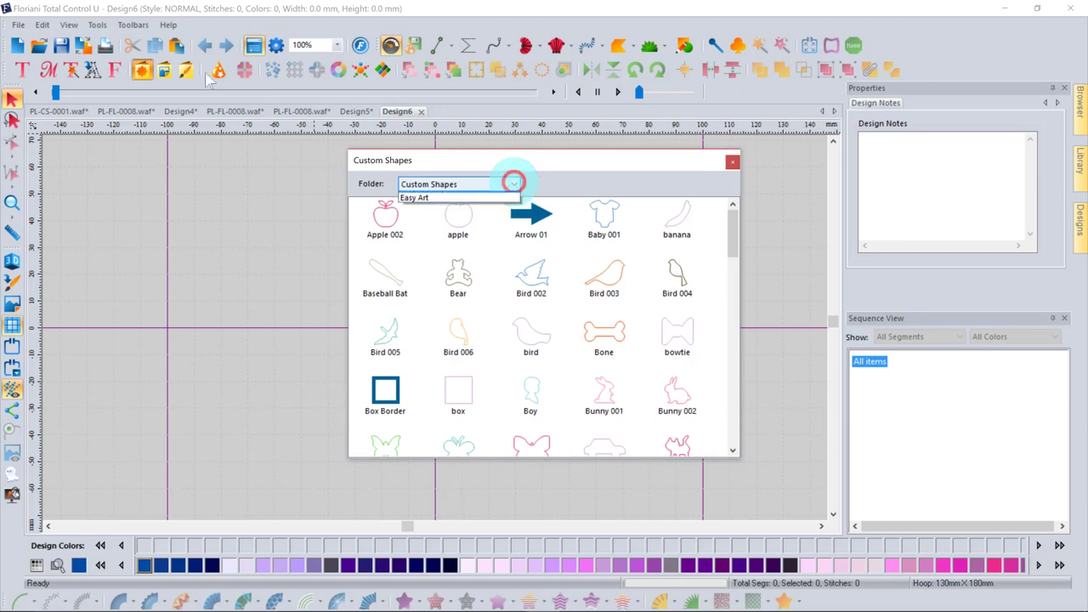
{"action": "left_click", "coordinate": [414, 209]}
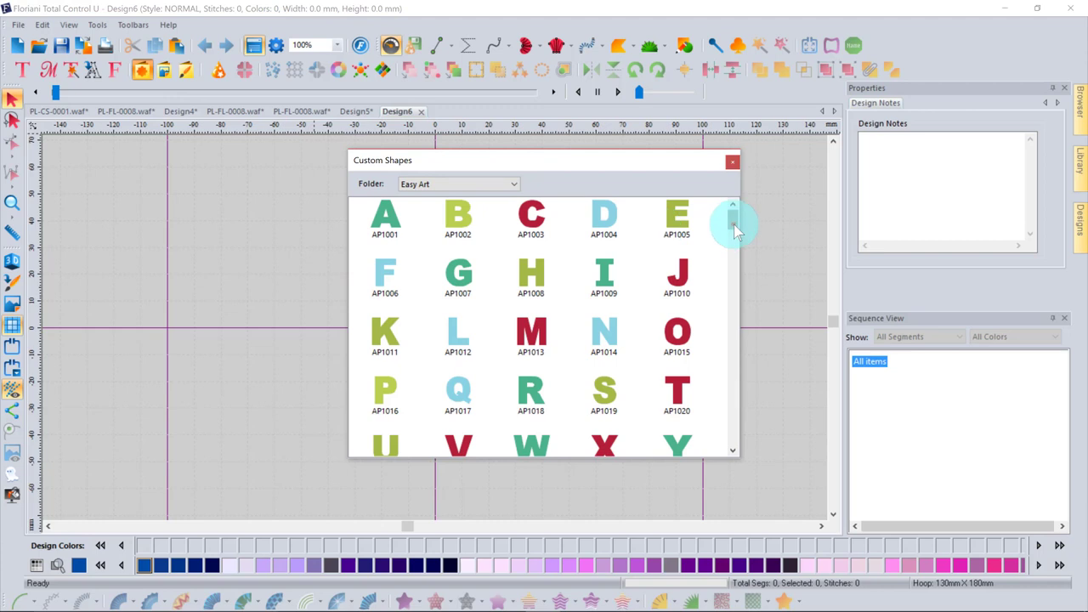
{"action": "left_click_drag", "start_coordinate": [733, 221], "coordinate": [737, 238]}
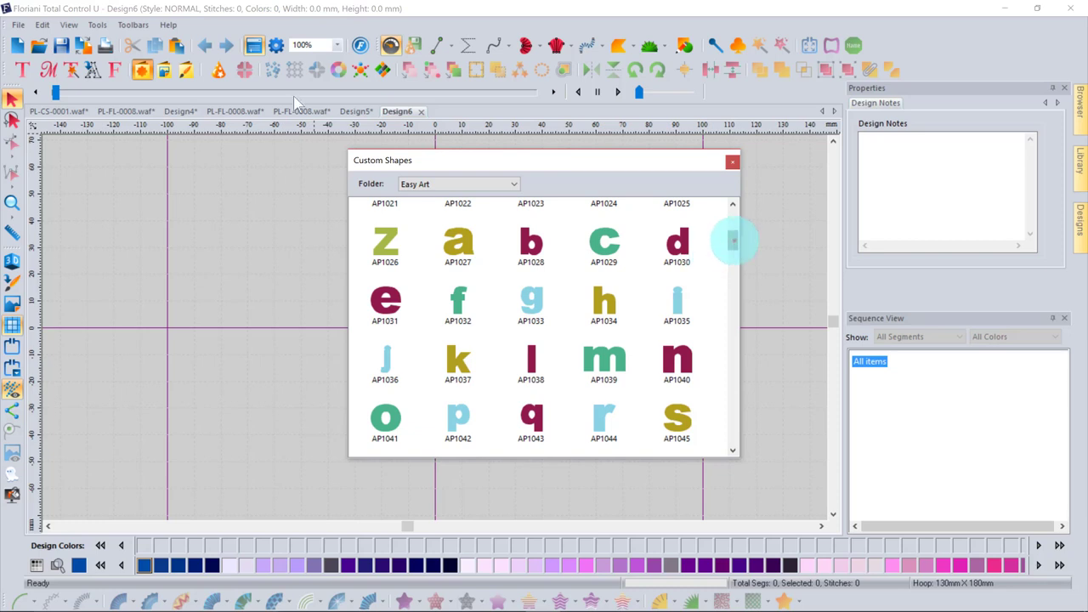
{"action": "left_click_drag", "start_coordinate": [733, 241], "coordinate": [702, 333]}
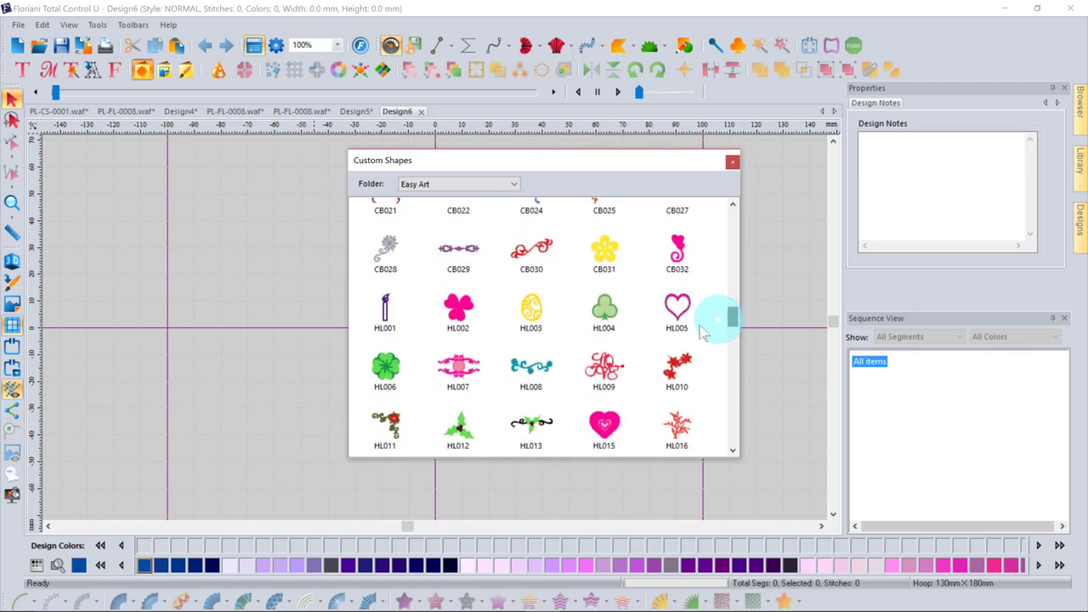
{"action": "double_click", "coordinate": [603, 311]}
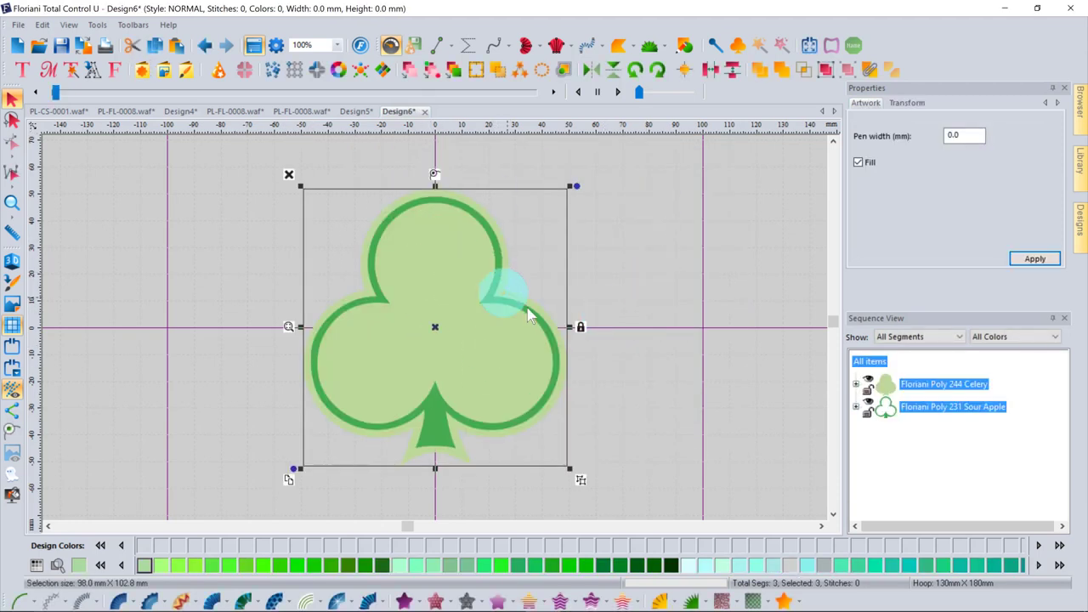
Expand the Sour Apple group, box-select the whole clover shape, and delete it
{"action": "left_click", "coordinate": [858, 408]}
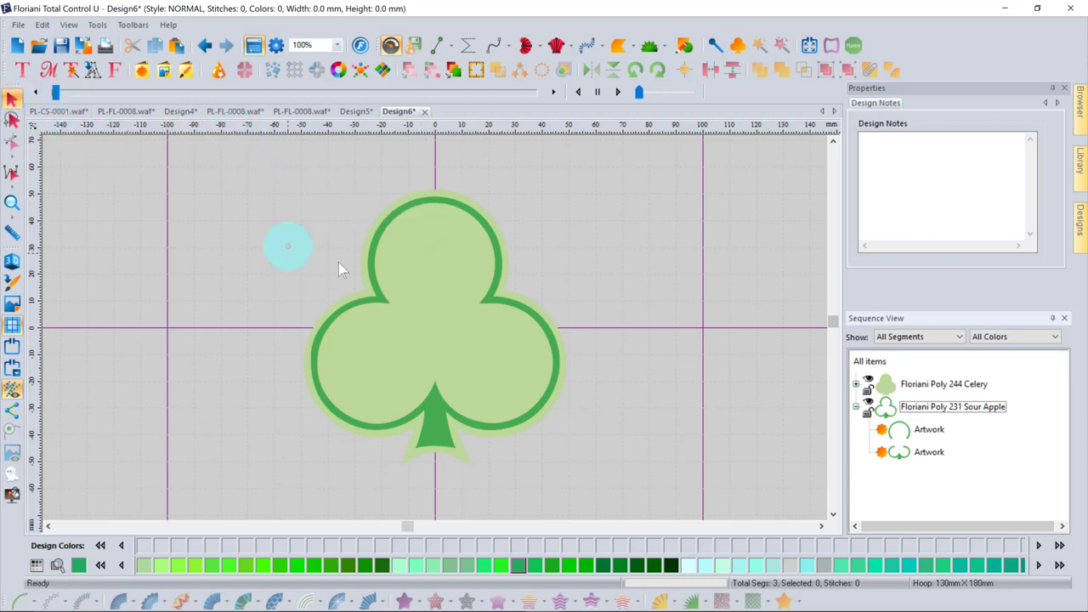
{"action": "left_click_drag", "start_coordinate": [254, 159], "coordinate": [602, 481]}
{"action": "key", "text": "Delete"}
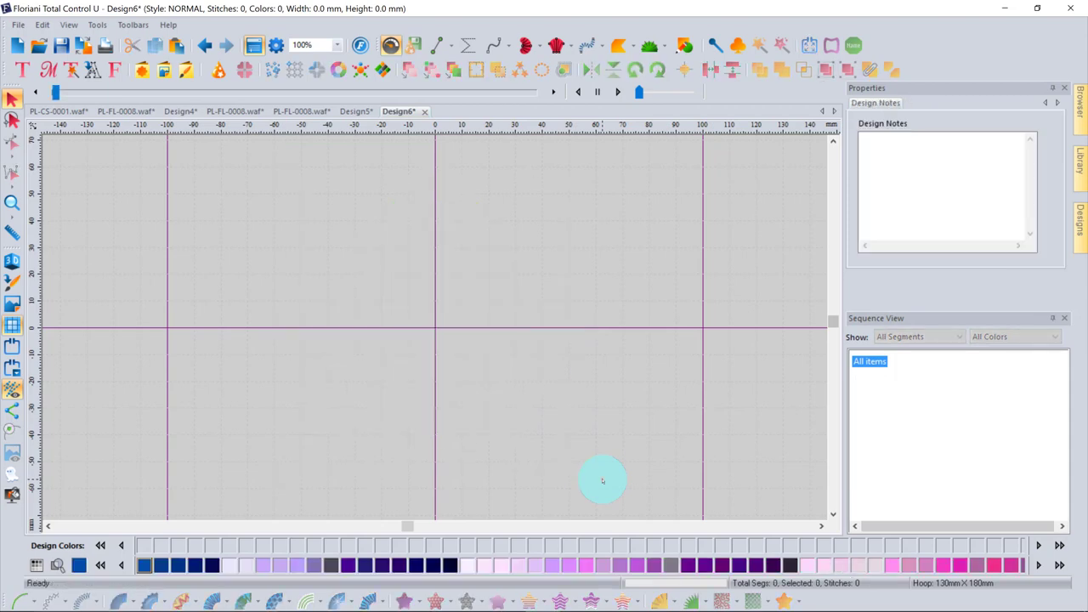
Load the FBD001.jpg ladybug image as the design backdrop
{"action": "left_click", "coordinate": [164, 70]}
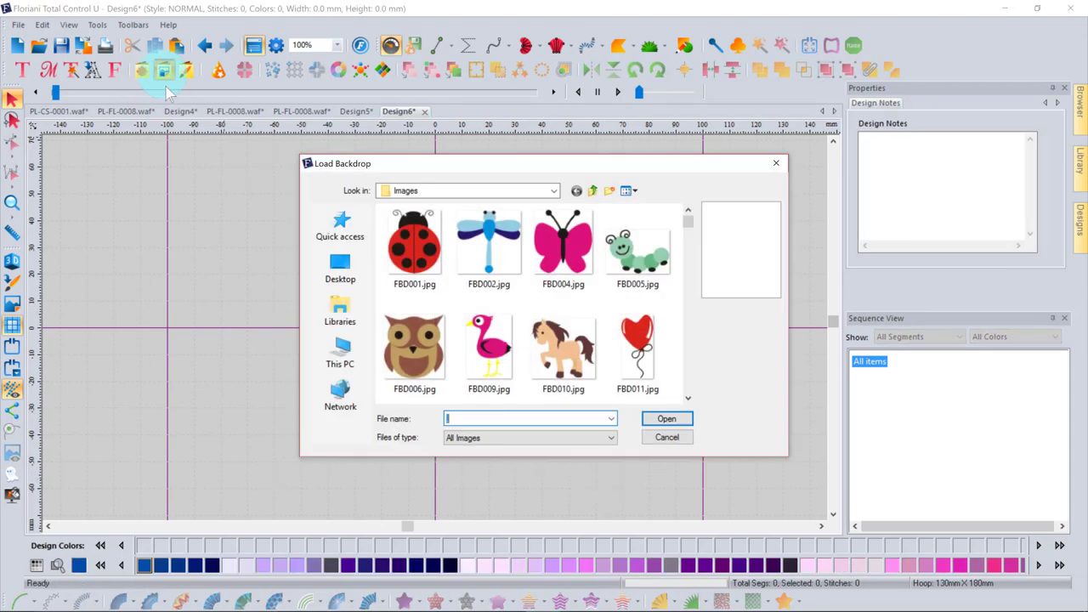
{"action": "left_click", "coordinate": [416, 240]}
{"action": "left_click", "coordinate": [667, 418]}
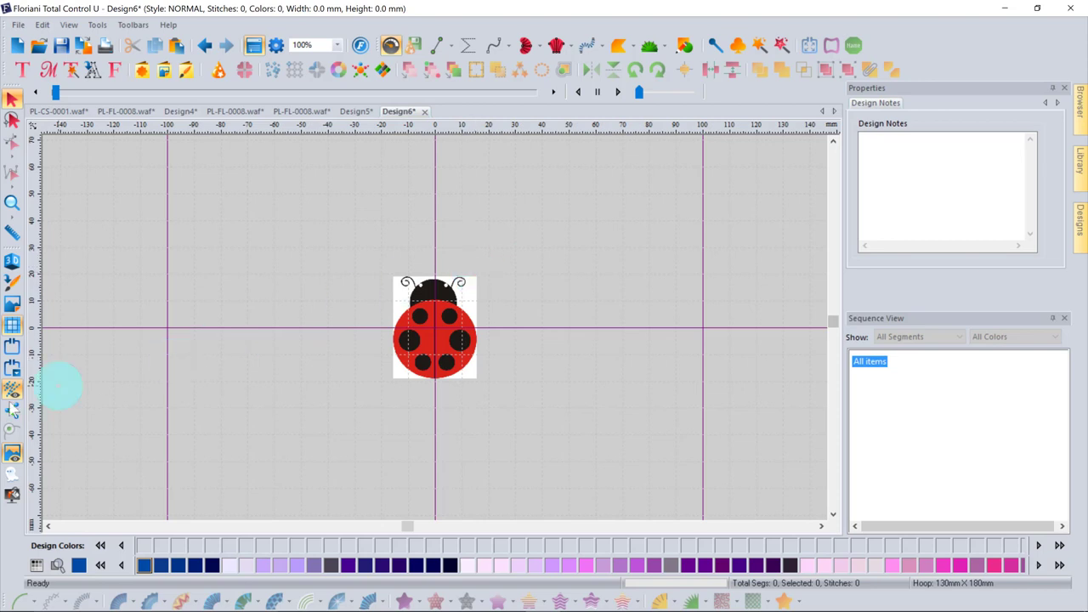
Enlarge the ladybug backdrop to about 75.9 × 92.1 mm, then hide it
{"action": "left_click", "coordinate": [12, 458]}
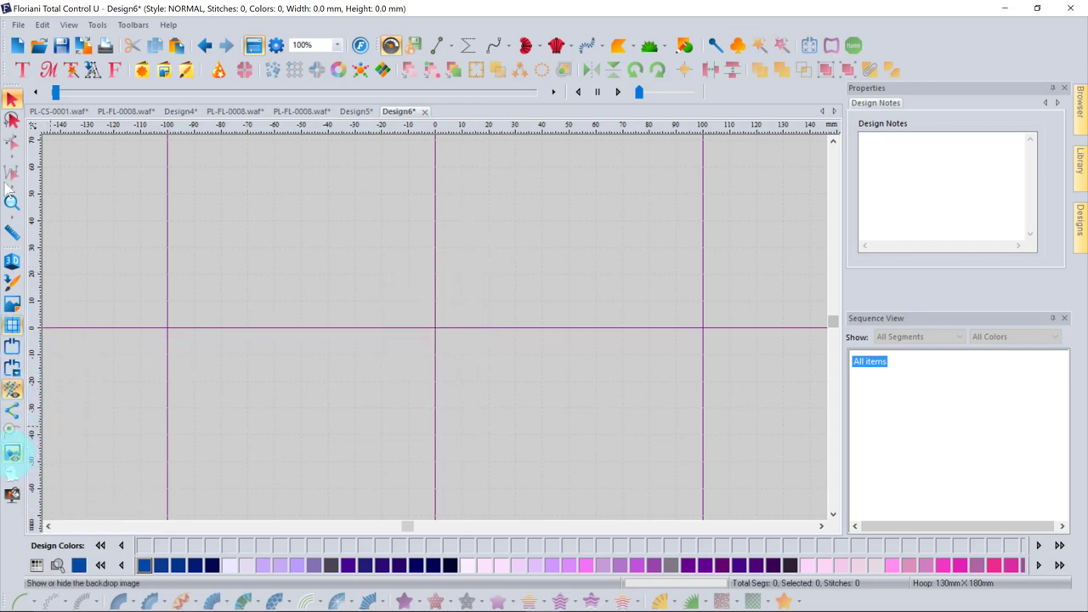
{"action": "left_click", "coordinate": [134, 309]}
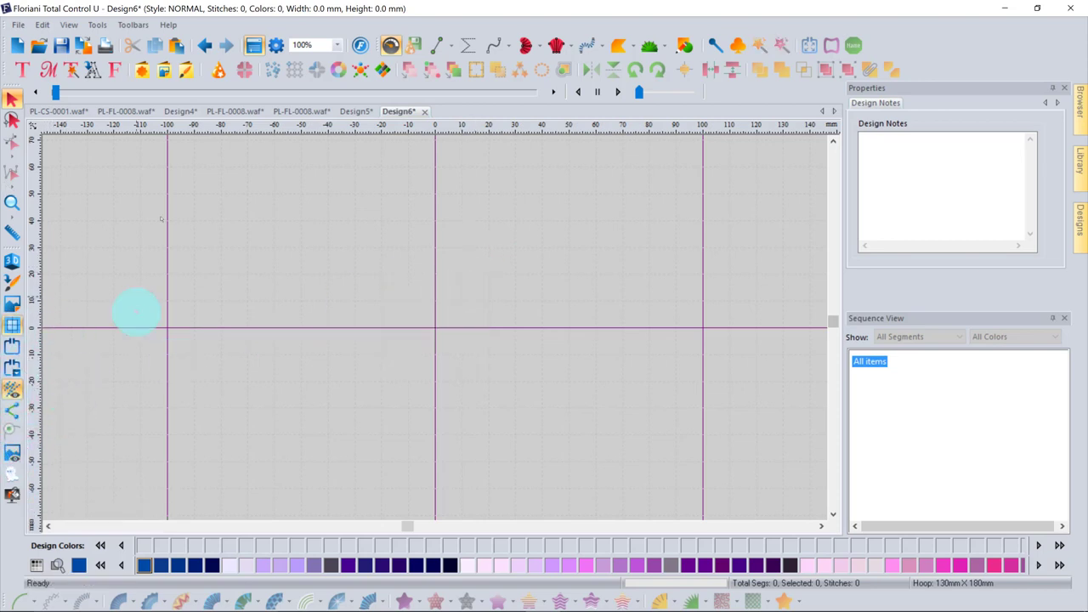
{"action": "left_click", "coordinate": [12, 307]}
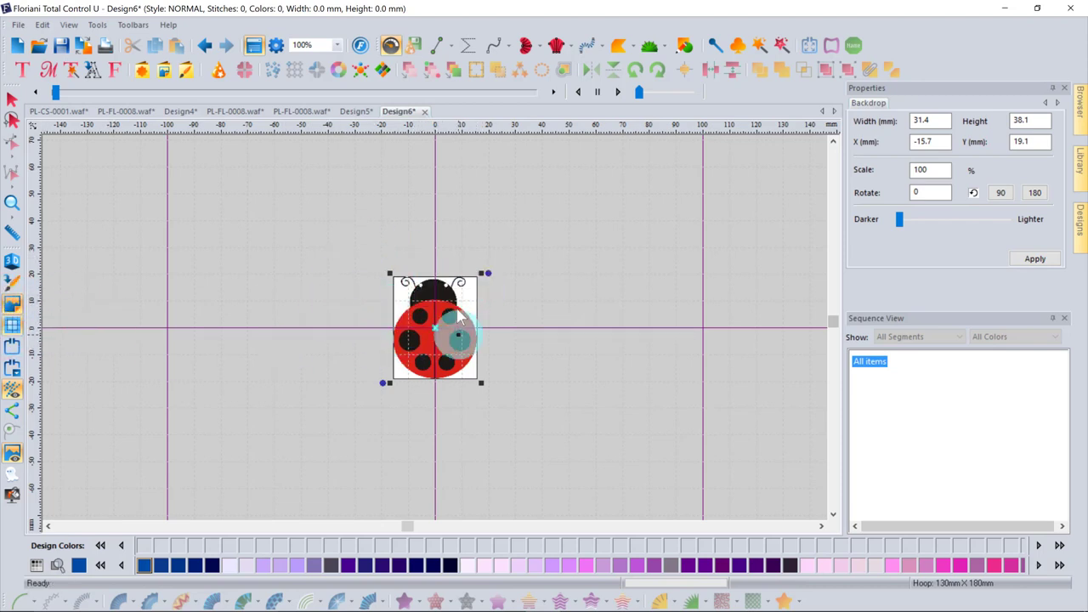
{"action": "left_click_drag", "start_coordinate": [390, 274], "coordinate": [308, 215]}
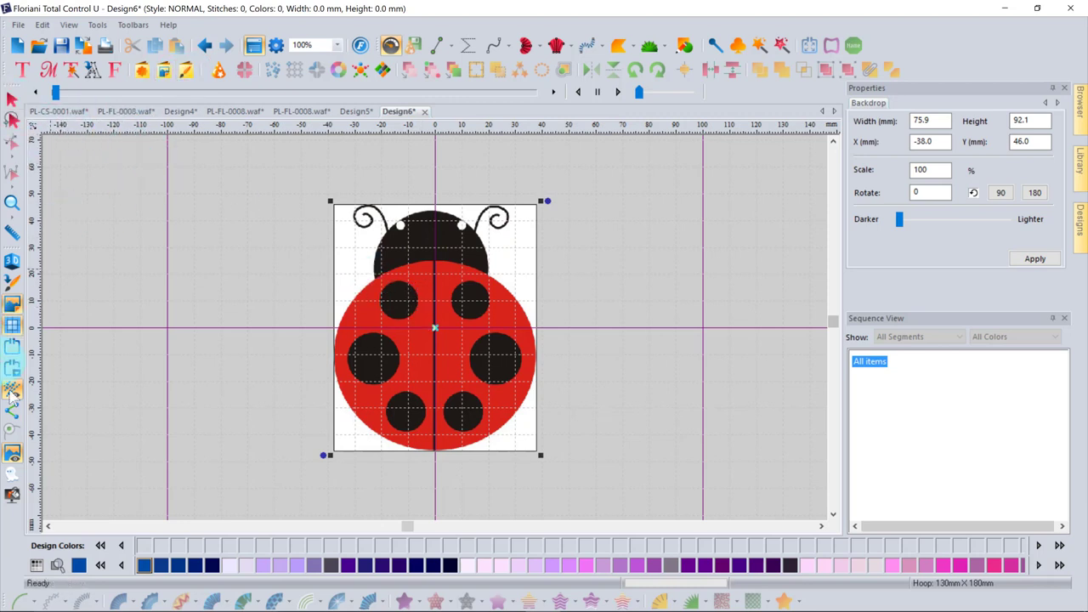
{"action": "left_click", "coordinate": [13, 456]}
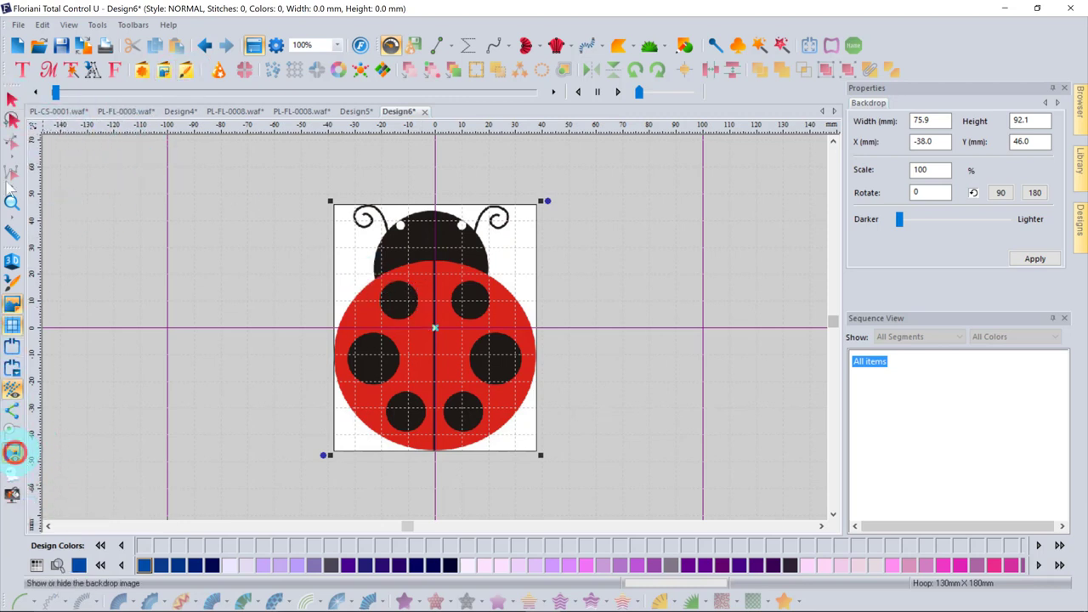
{"action": "left_click", "coordinate": [186, 71]}
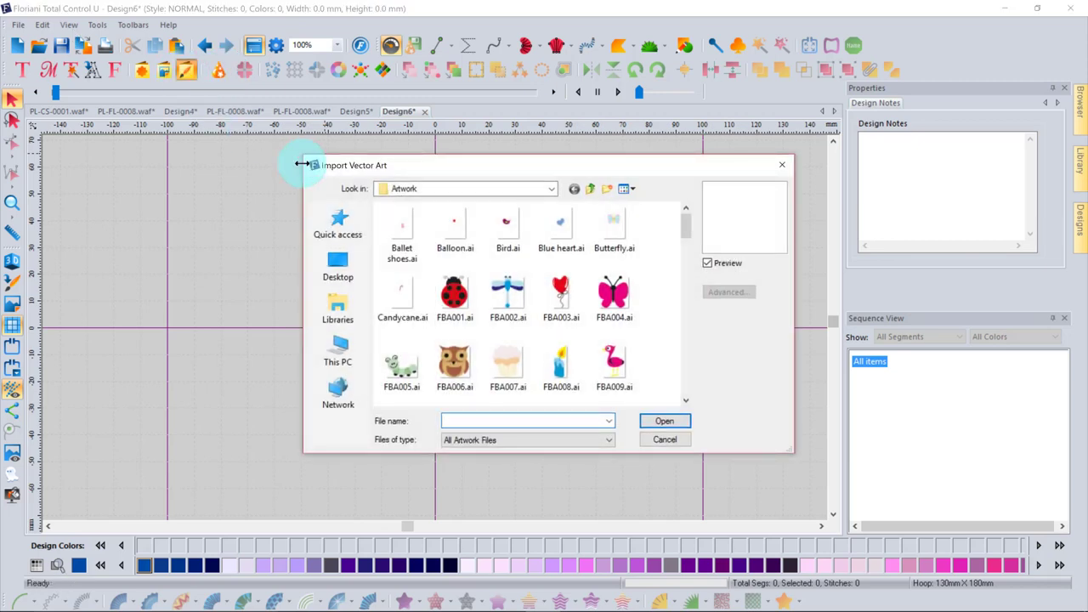
{"action": "left_click", "coordinate": [608, 439]}
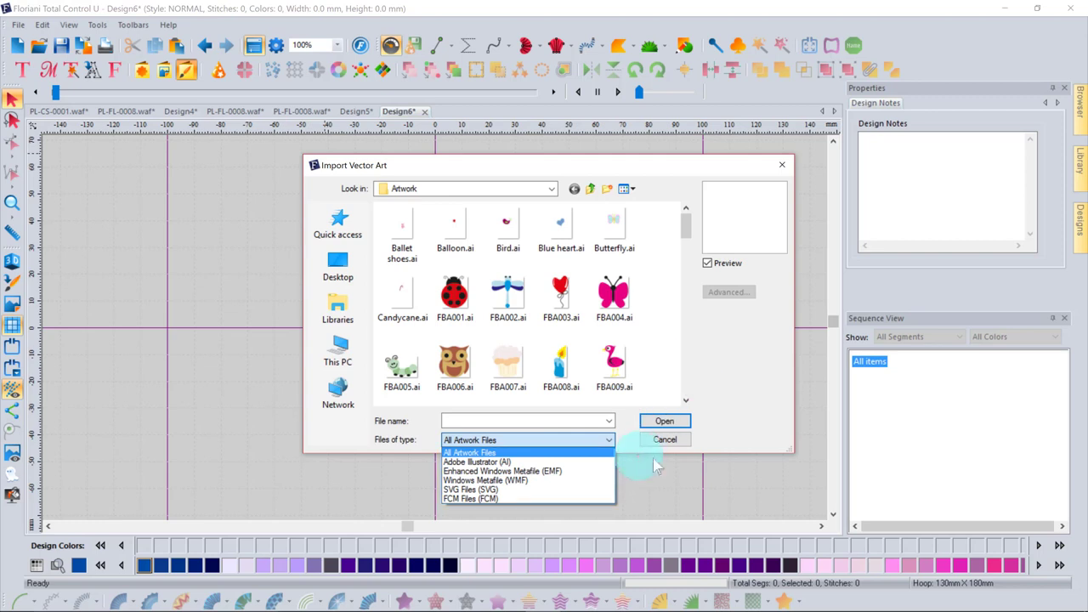
{"action": "left_click", "coordinate": [665, 432]}
{"action": "left_click", "coordinate": [783, 165]}
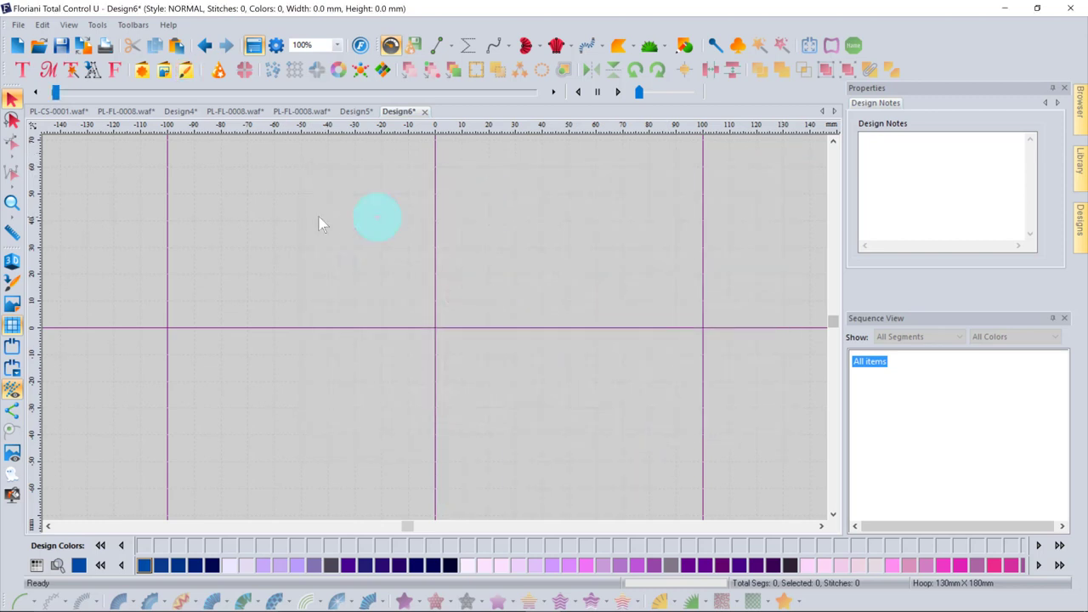
Launch the Auto Artwork Wizard and load the FBD001.jpg ladybug image
{"action": "left_click", "coordinate": [217, 71]}
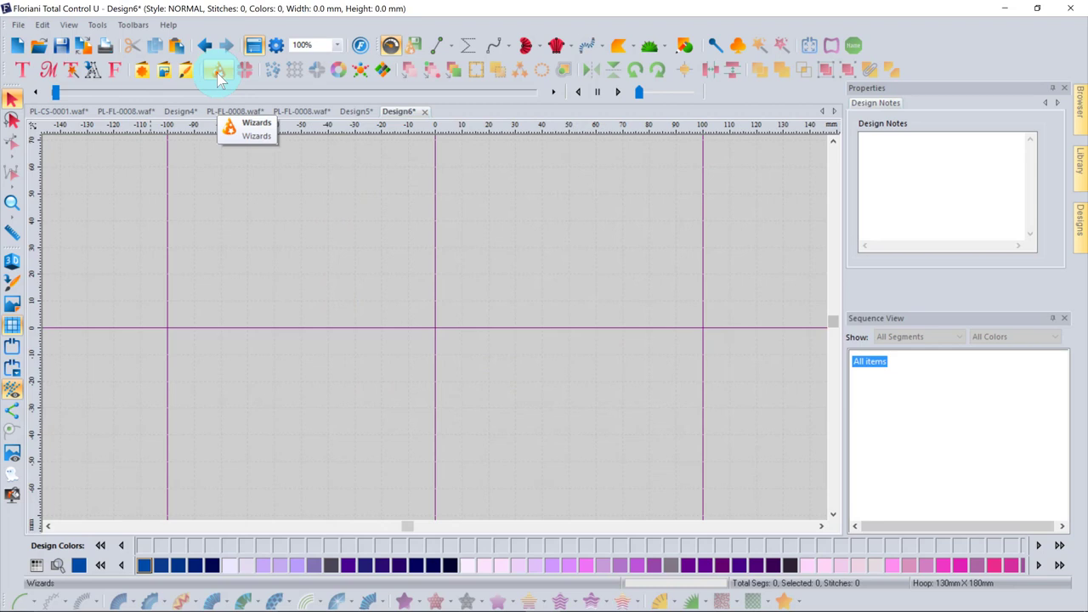
{"action": "left_click", "coordinate": [218, 75]}
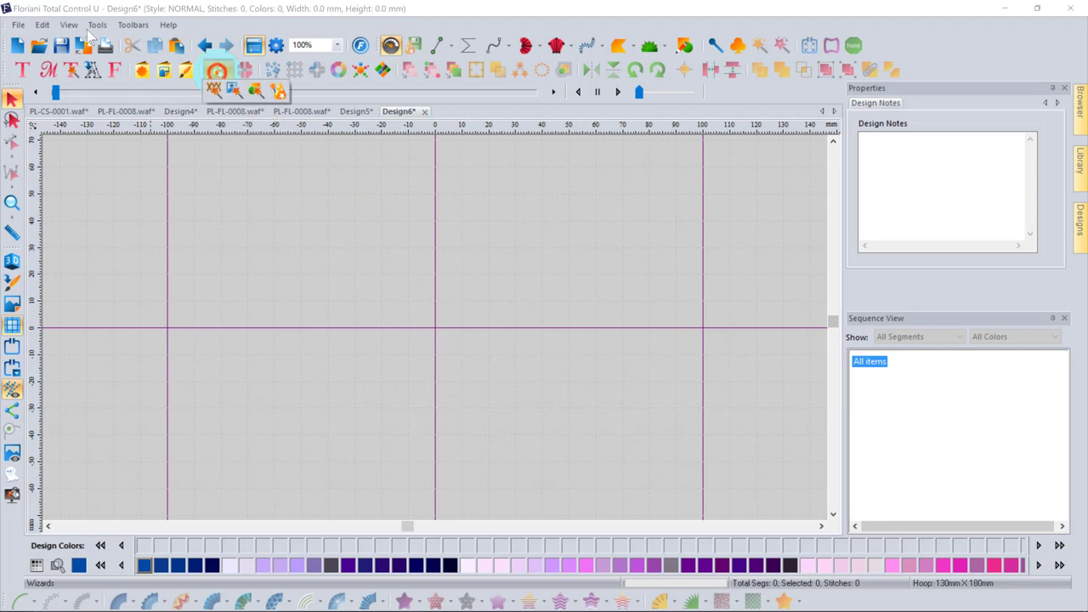
{"action": "left_click", "coordinate": [256, 91]}
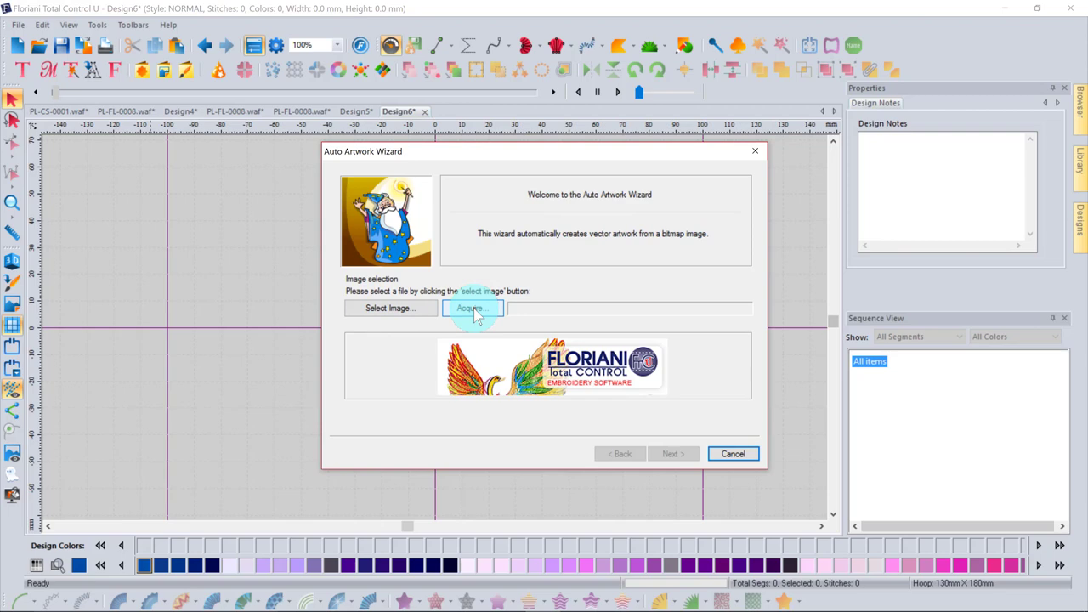
{"action": "left_click", "coordinate": [400, 308]}
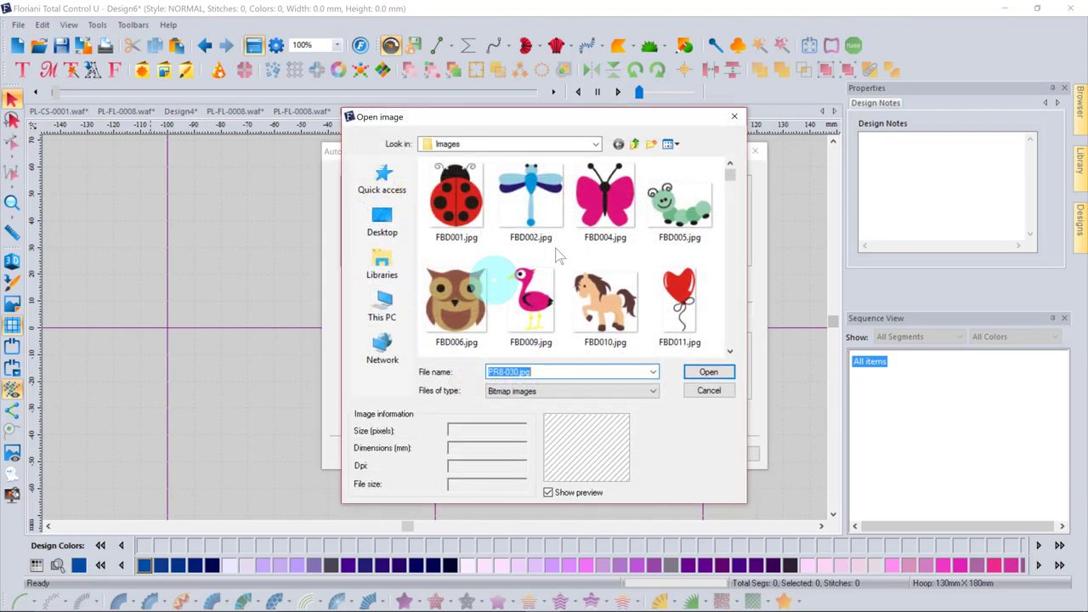
{"action": "left_click", "coordinate": [457, 200]}
{"action": "left_click", "coordinate": [709, 372]}
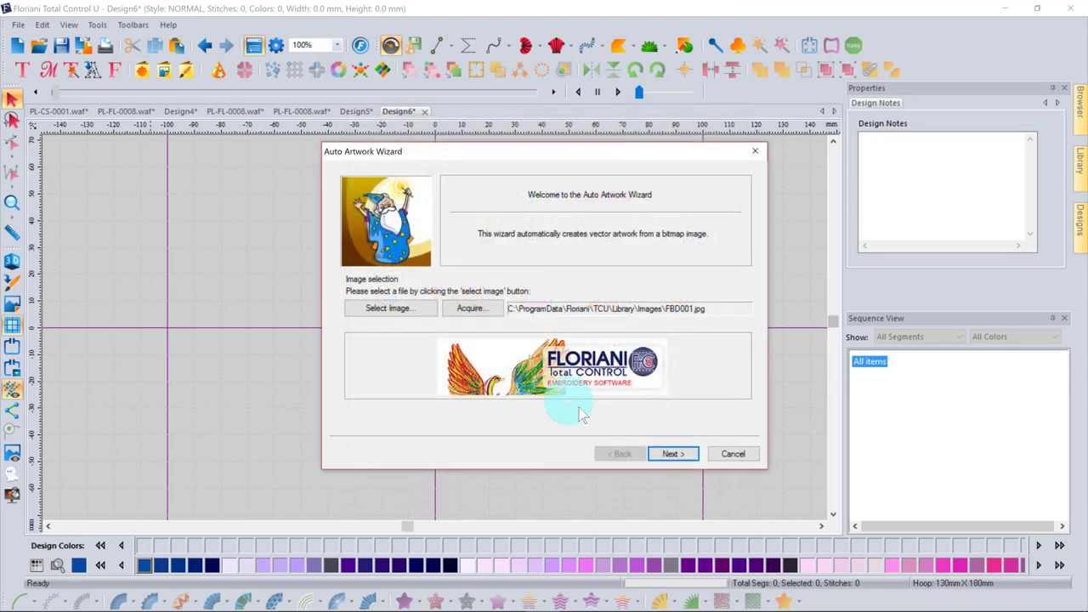
Finish the wizard's pages, then select the right-half artwork under Tuxedo Red
{"action": "left_click", "coordinate": [671, 450]}
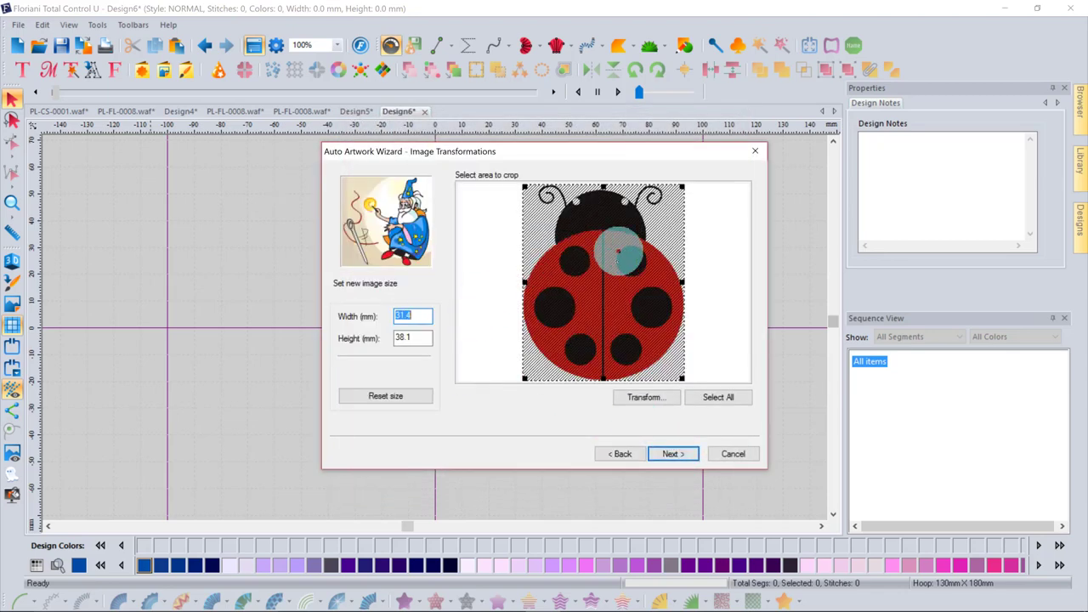
{"action": "left_click", "coordinate": [672, 454]}
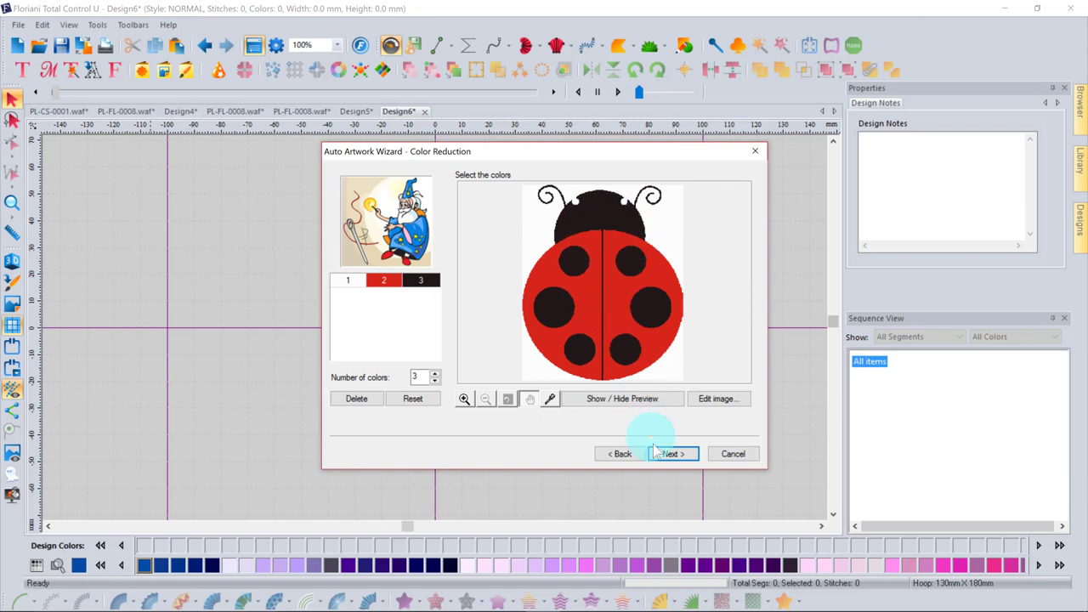
{"action": "left_click", "coordinate": [684, 457]}
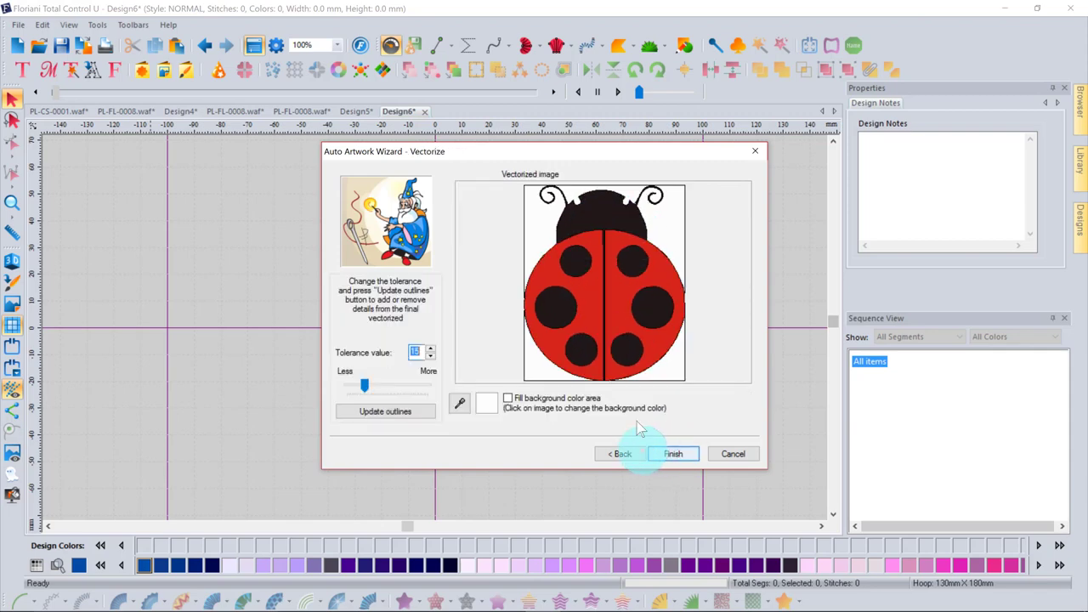
{"action": "left_click", "coordinate": [672, 453]}
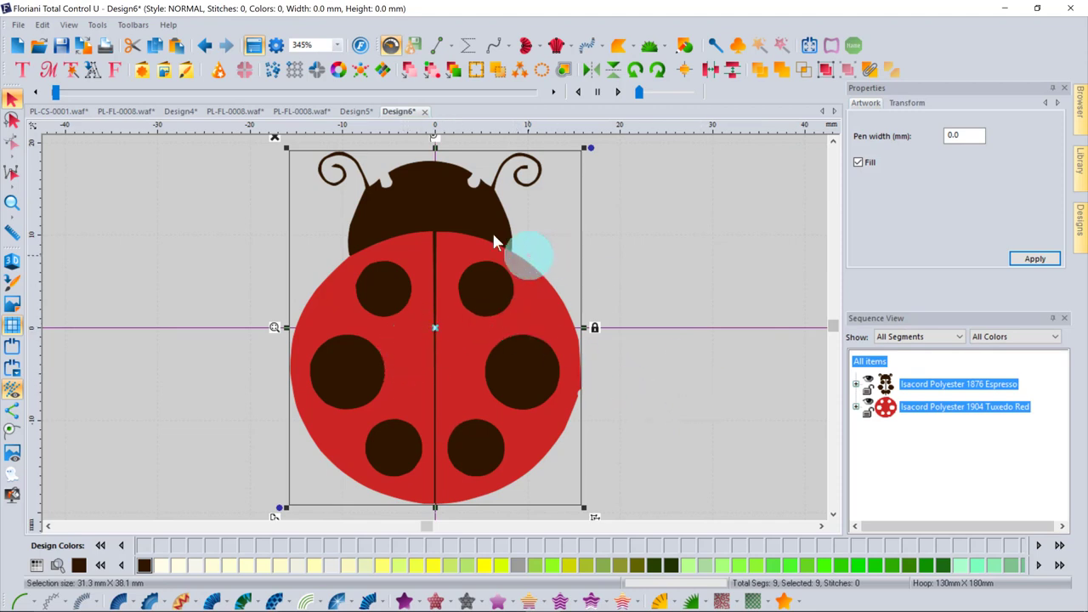
{"action": "left_click", "coordinate": [857, 407]}
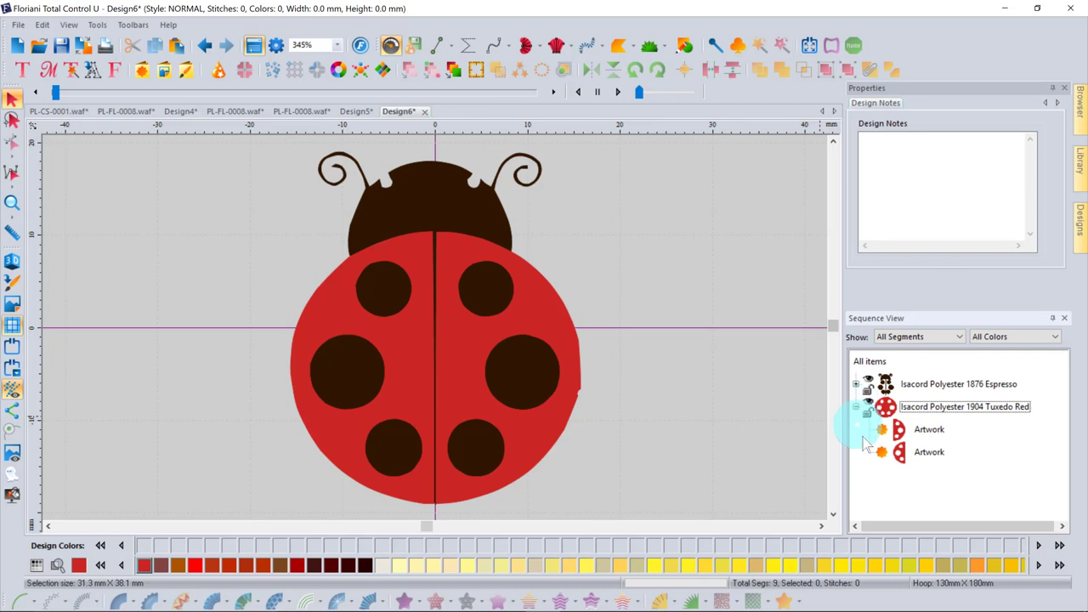
{"action": "left_click", "coordinate": [930, 430]}
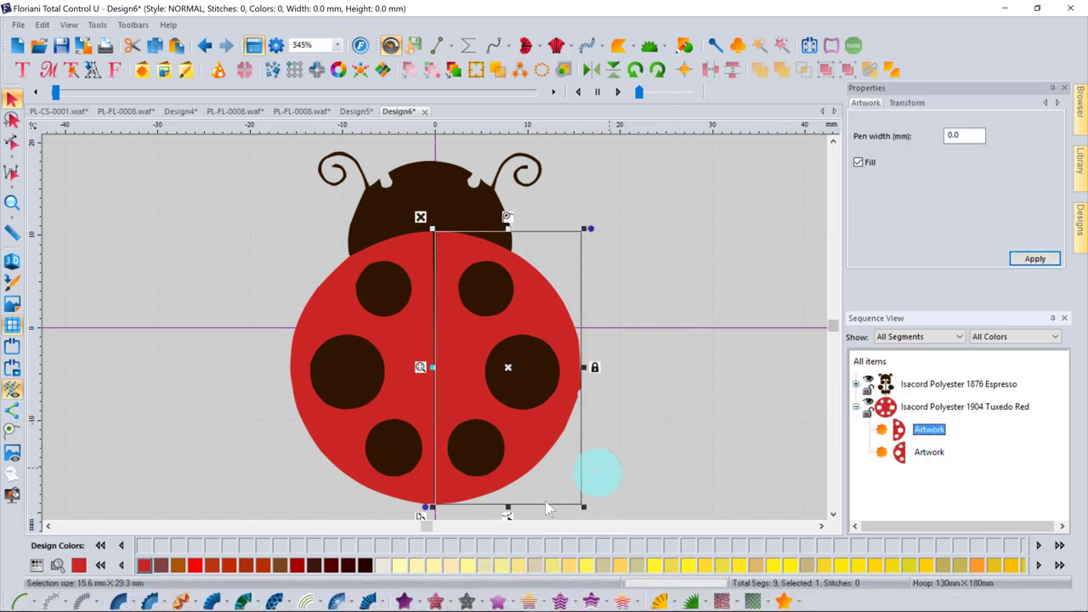
Give the ladybug's right half a red fill stitch and view it in 3D, then delete everything
{"action": "left_click", "coordinate": [404, 599]}
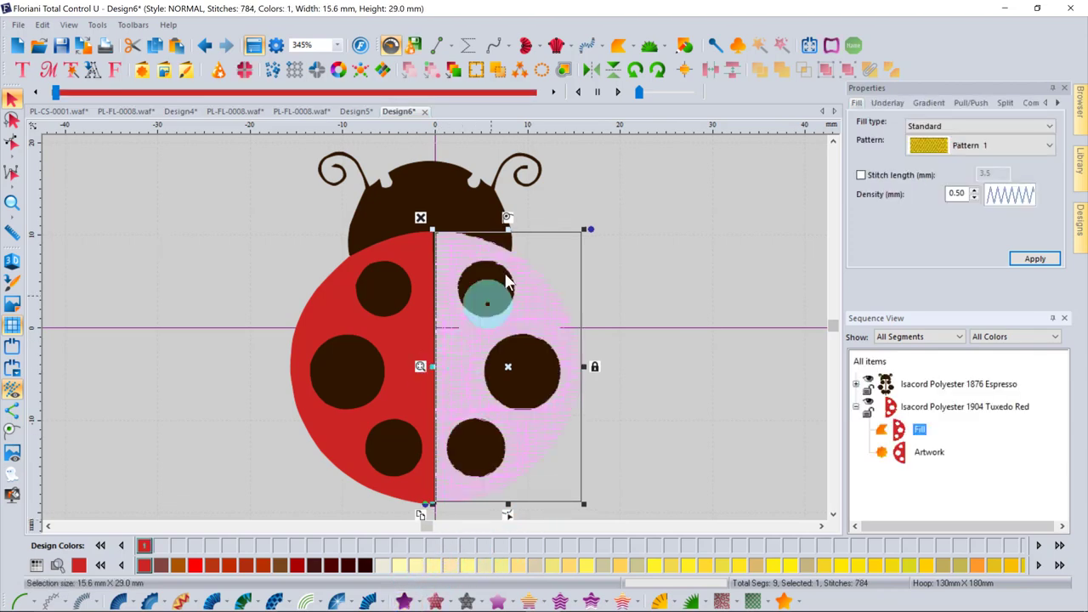
{"action": "left_click", "coordinate": [668, 348]}
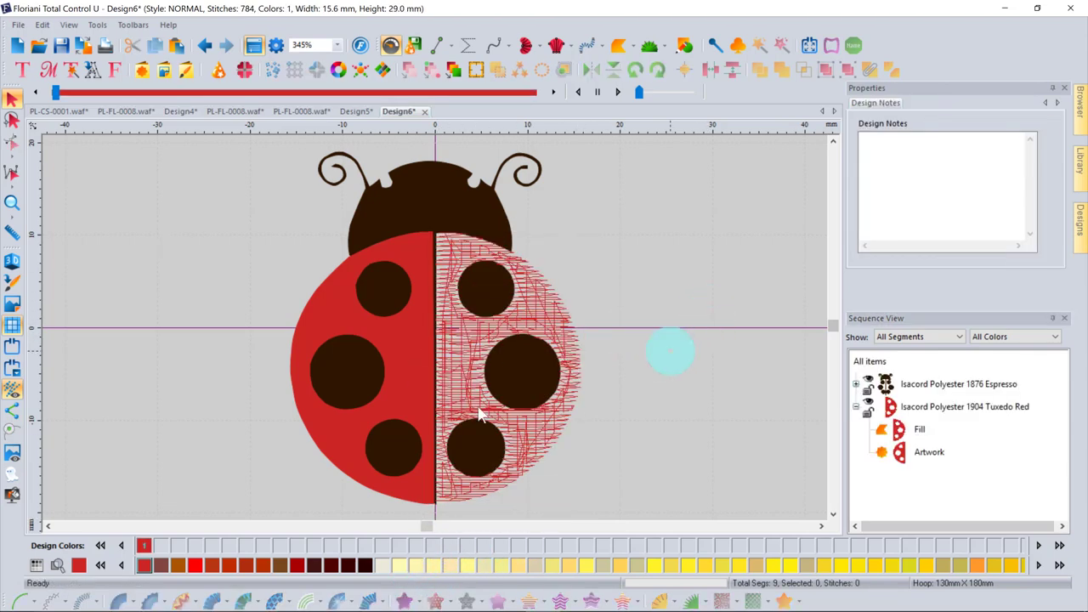
{"action": "left_click", "coordinate": [12, 261]}
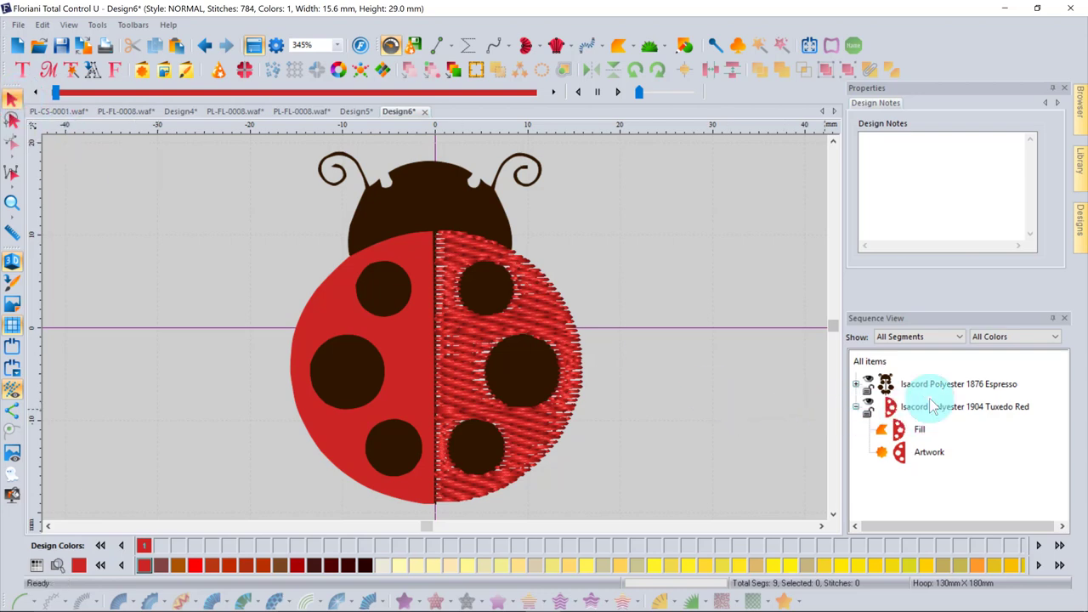
{"action": "key", "text": "ctrl+a"}
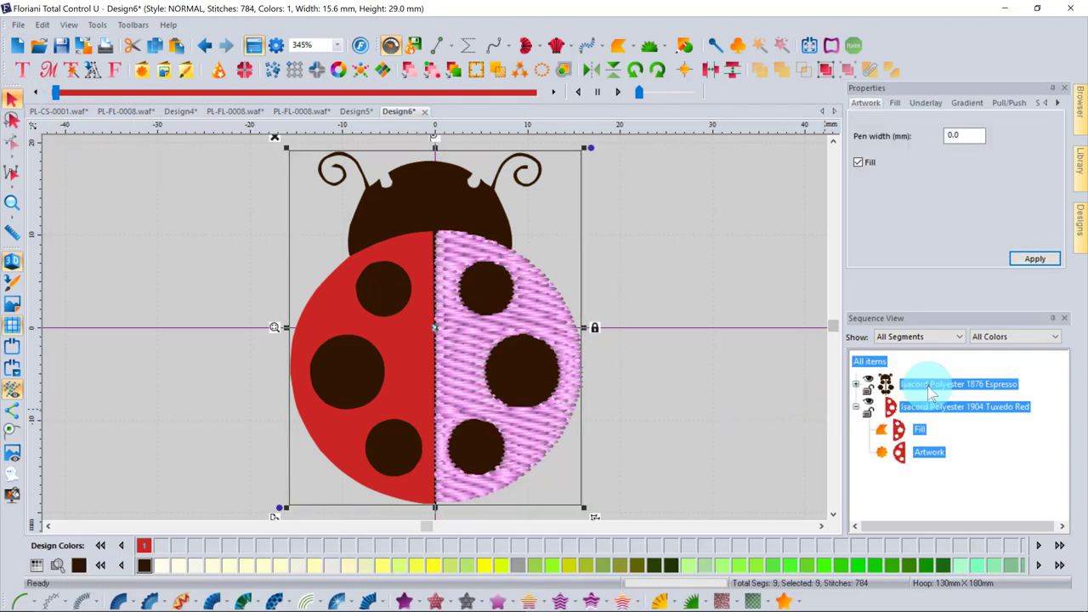
{"action": "key", "text": "Delete"}
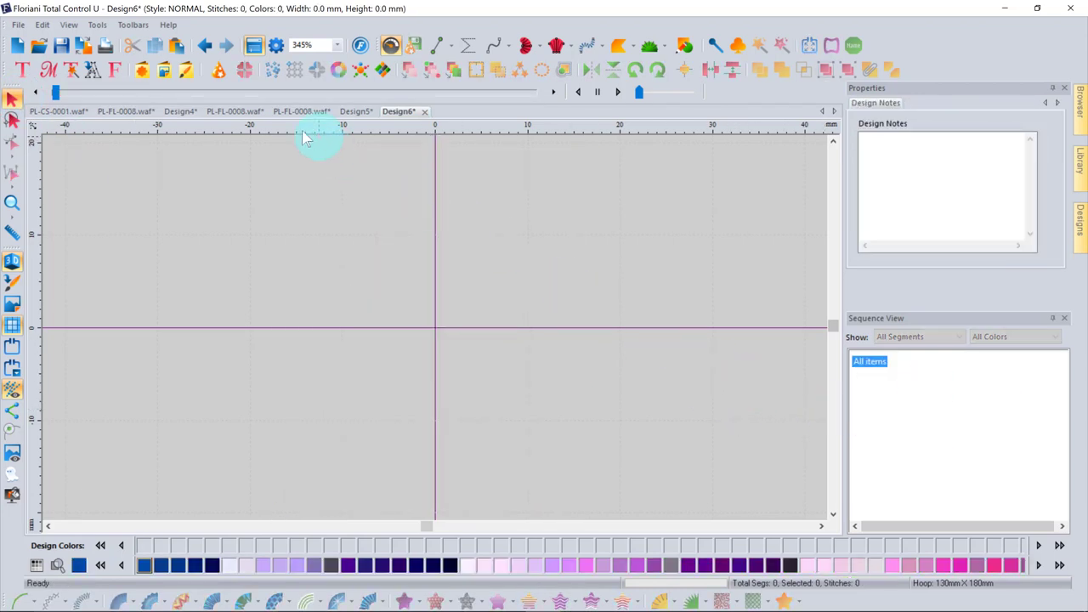
Launch the Auto Digitizing Wizard and load the FBD001.jpg ladybug image
{"action": "left_click", "coordinate": [218, 74]}
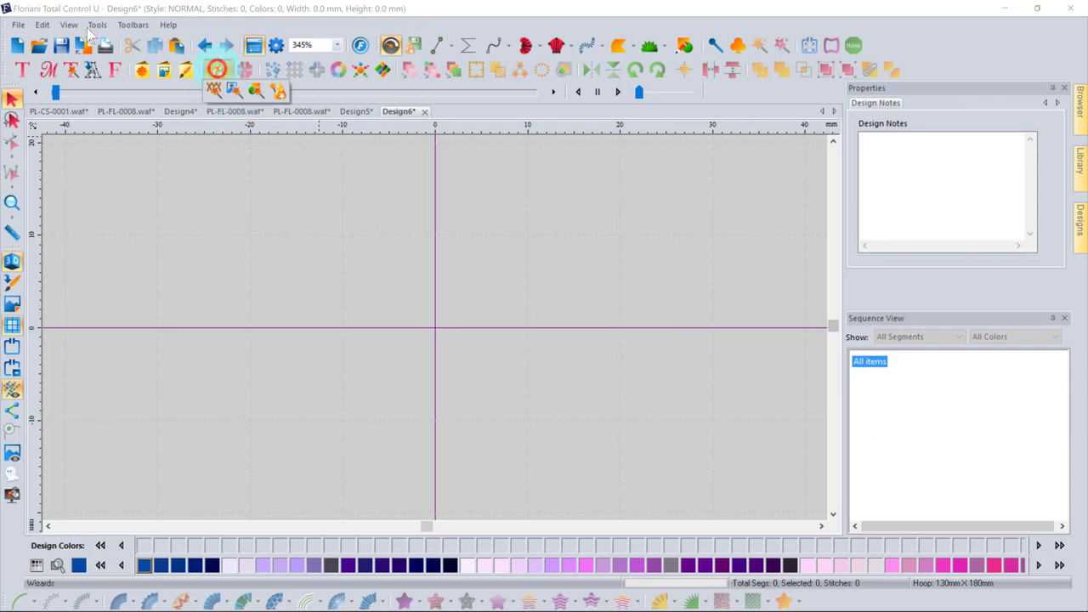
{"action": "left_click", "coordinate": [279, 95]}
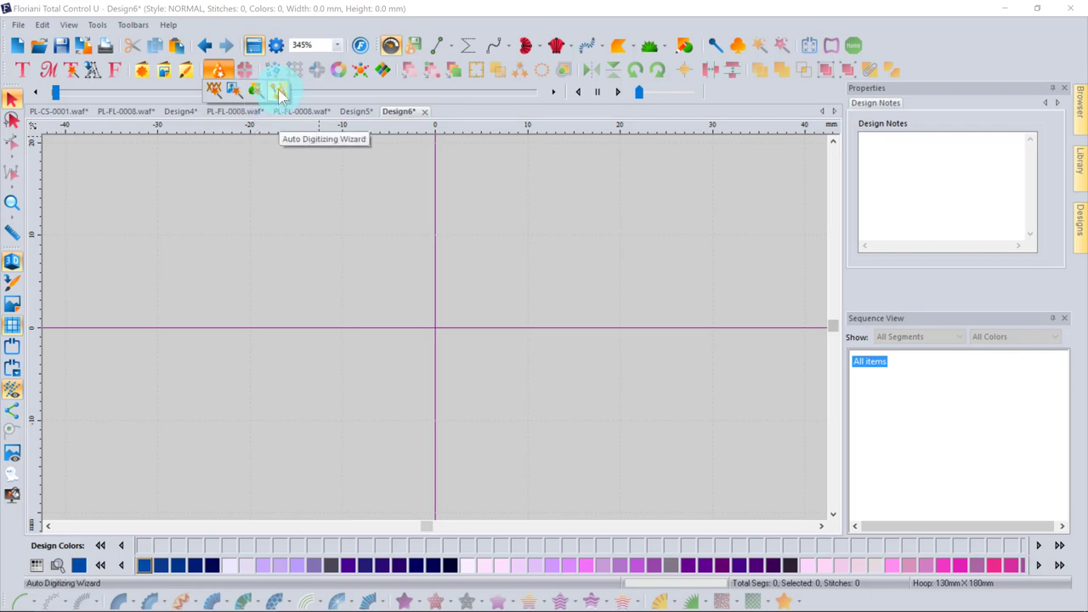
{"action": "left_click", "coordinate": [278, 91]}
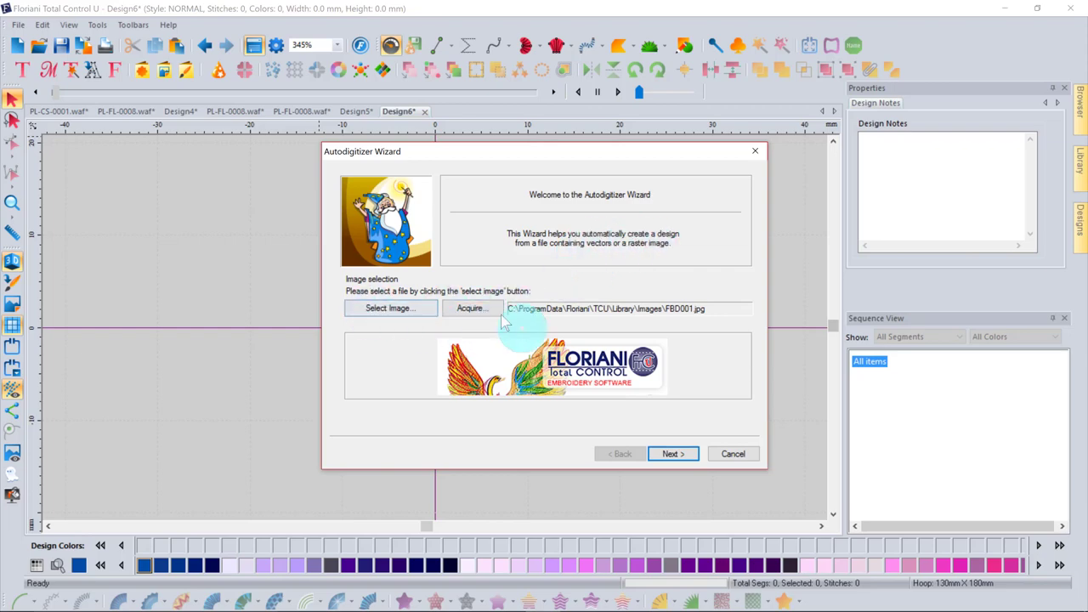
{"action": "left_click", "coordinate": [388, 309]}
{"action": "left_click", "coordinate": [459, 208]}
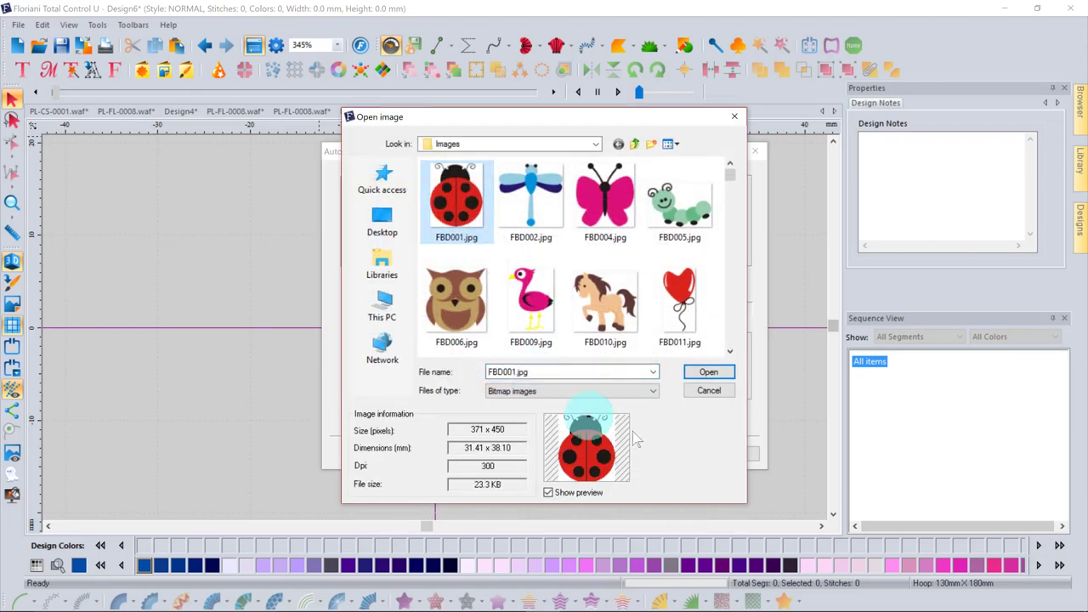
{"action": "left_click", "coordinate": [710, 372]}
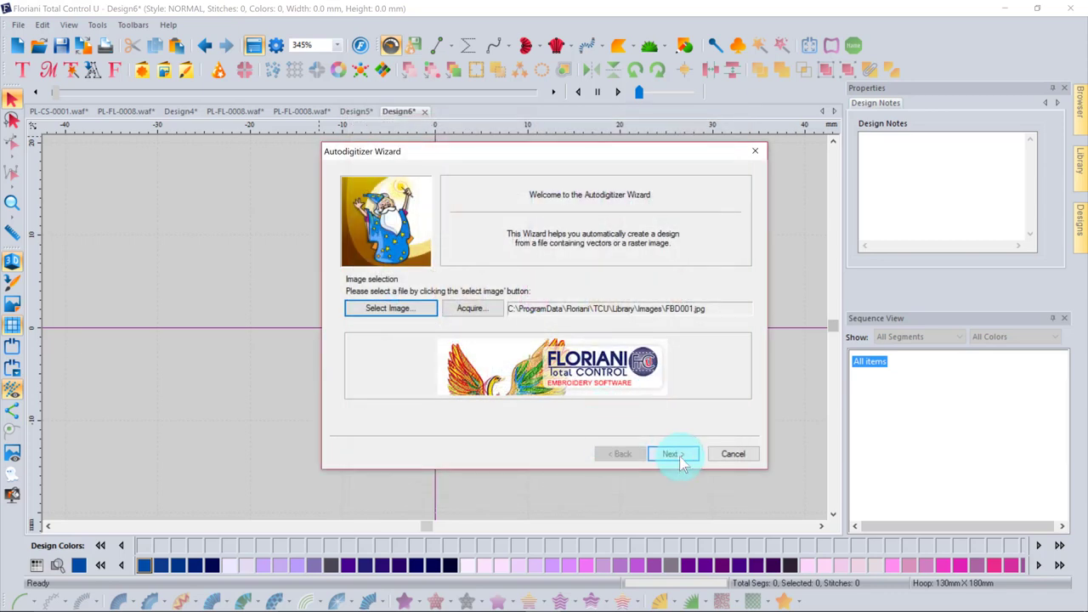
Finish the wizard's pages to produce a 3776-stitch, two-colour ladybug, 32.1 × 38.6 mm
{"action": "left_click", "coordinate": [674, 454]}
{"action": "left_click", "coordinate": [673, 454]}
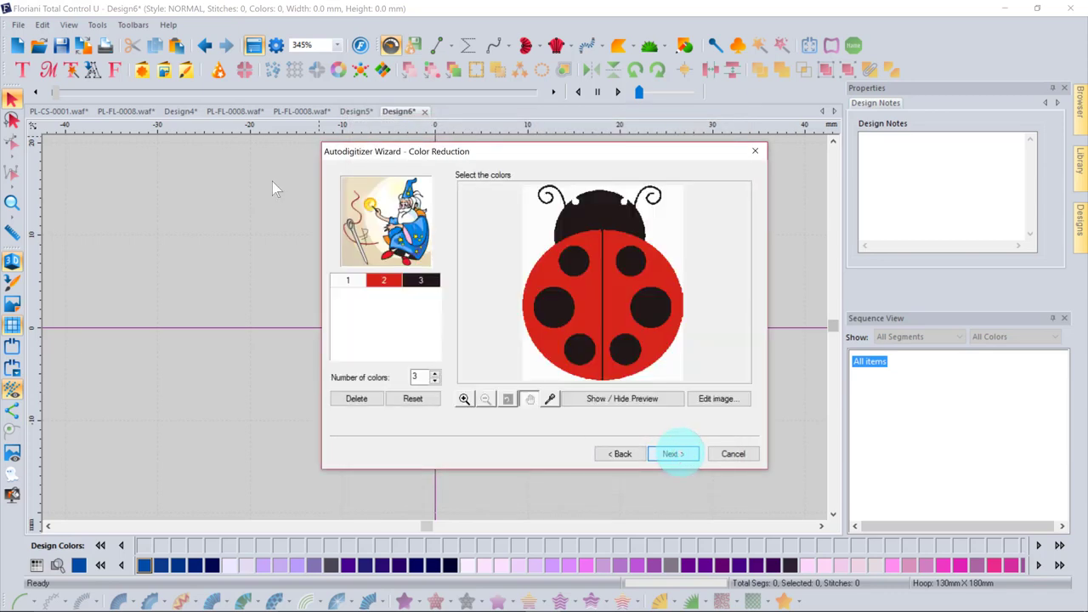
{"action": "left_click", "coordinate": [673, 454]}
{"action": "left_click", "coordinate": [672, 454]}
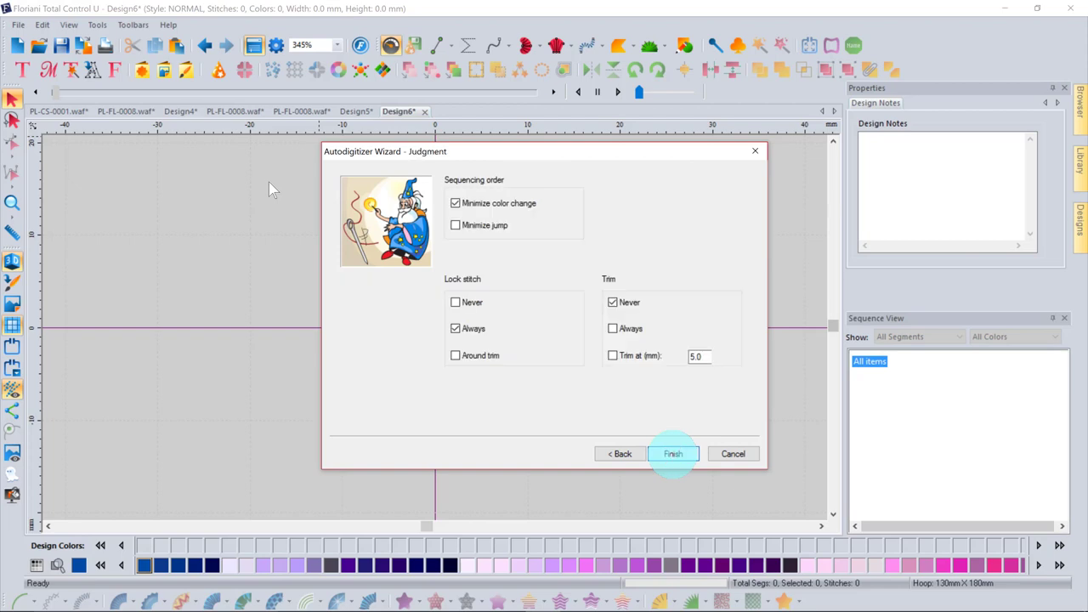
{"action": "left_click", "coordinate": [672, 455]}
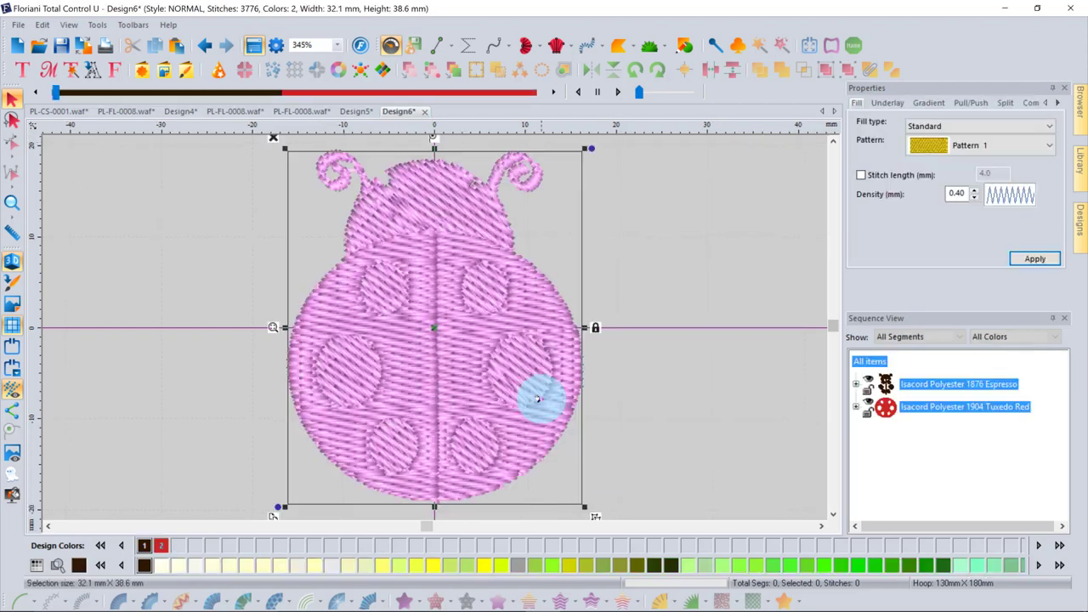
Deselect, box-select the entire auto-digitized ladybug, and delete it
{"action": "left_click", "coordinate": [179, 233]}
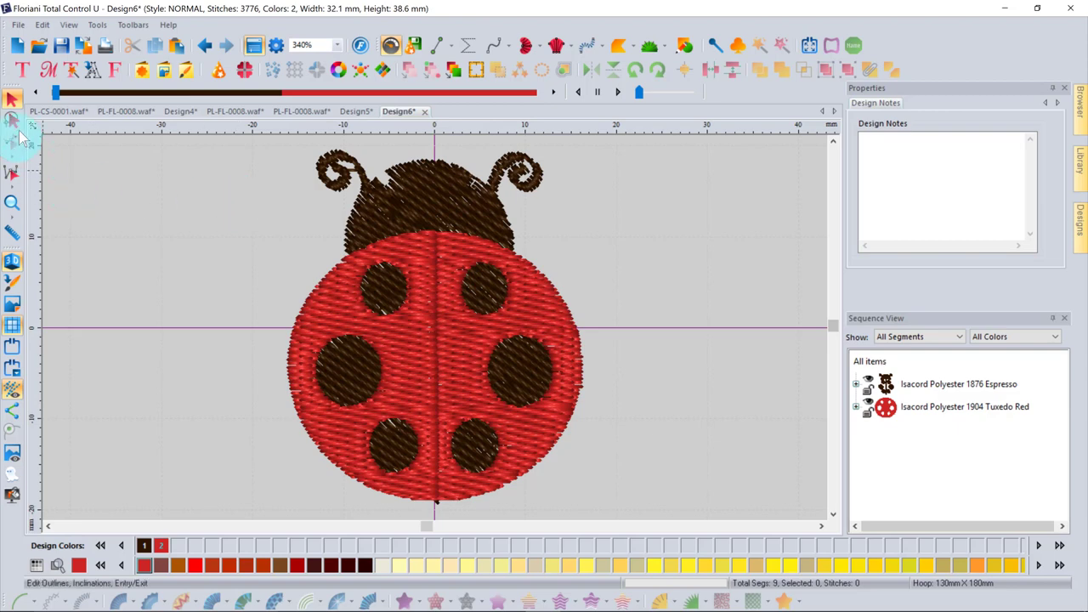
{"action": "left_click_drag", "start_coordinate": [263, 141], "coordinate": [632, 506]}
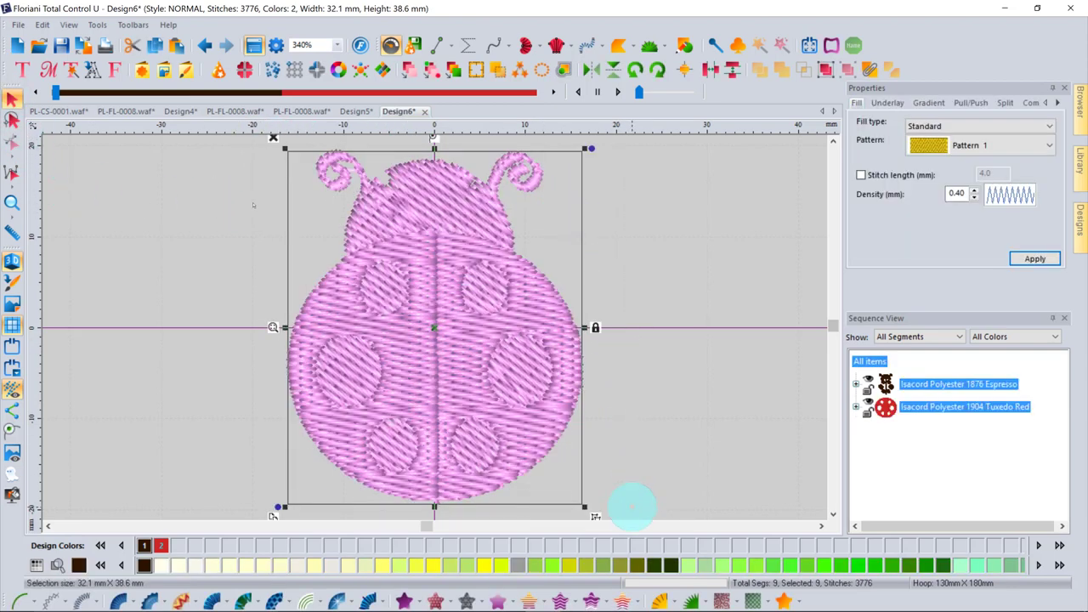
{"action": "key", "text": "Delete"}
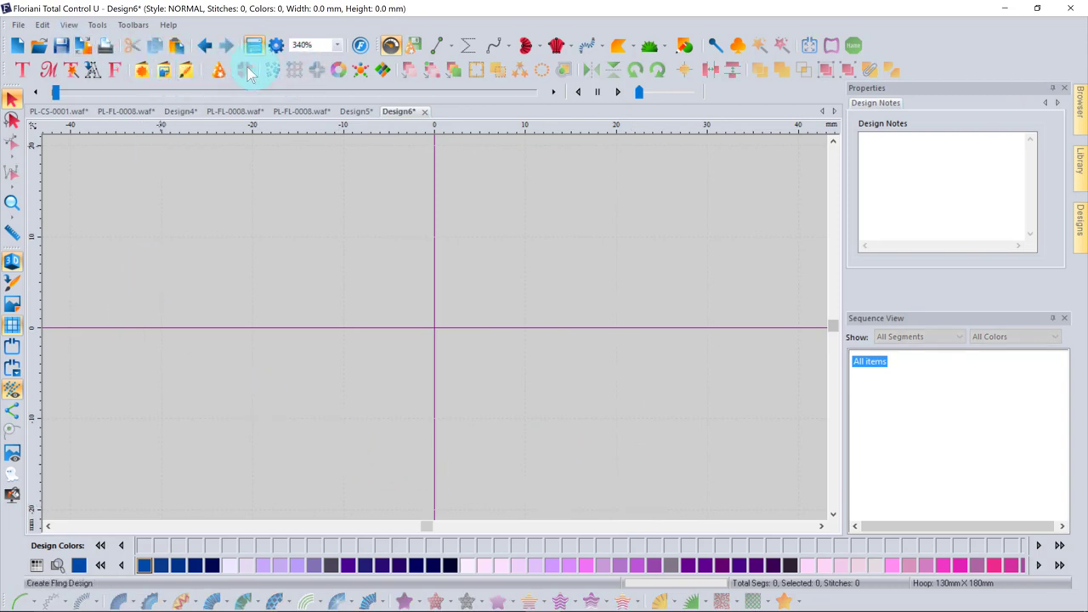
Load beeandflowers02.waf from the April2011 collection in the design library
{"action": "left_click", "coordinate": [18, 24]}
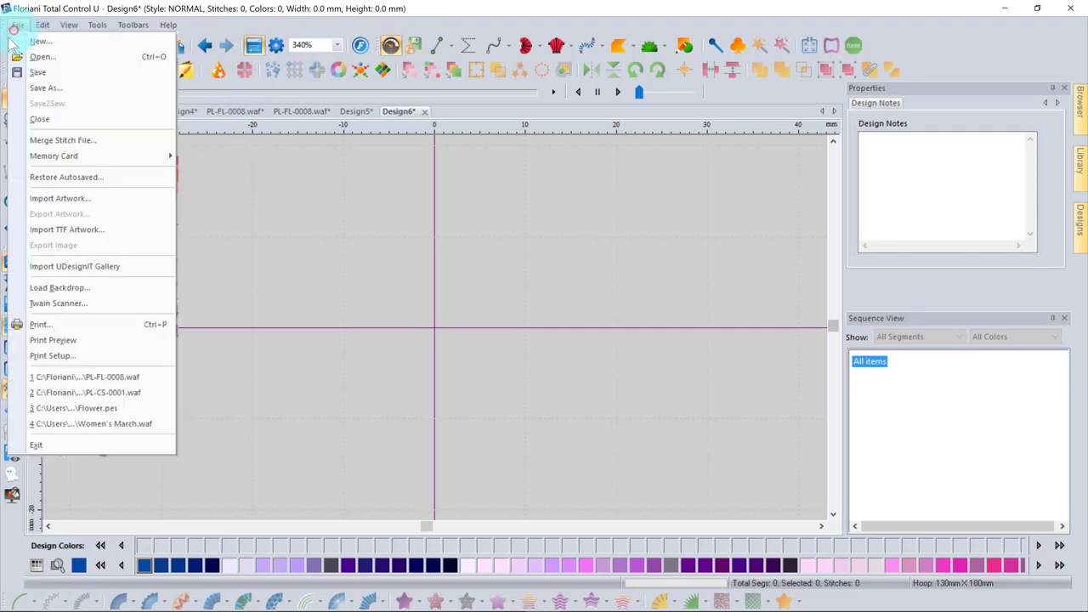
{"action": "left_click", "coordinate": [46, 60]}
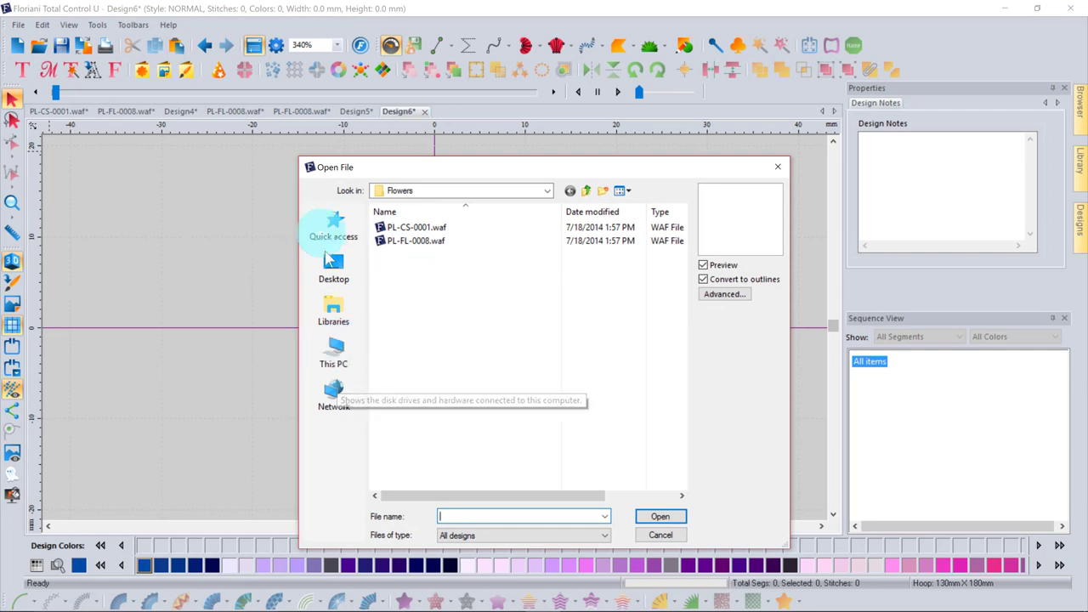
{"action": "left_click", "coordinate": [778, 169]}
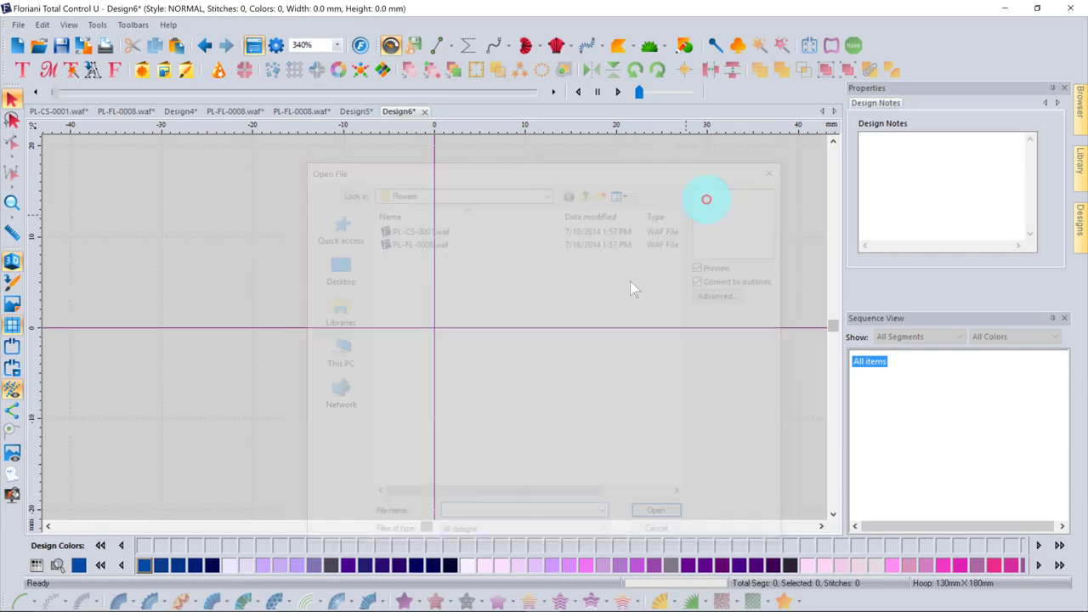
{"action": "left_click", "coordinate": [1082, 162]}
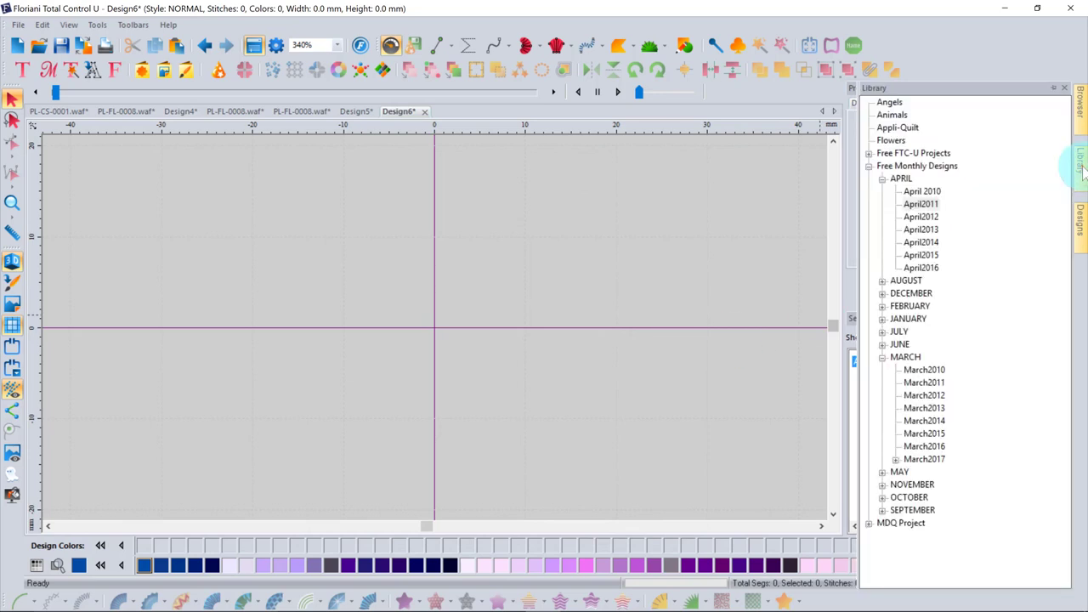
{"action": "left_click", "coordinate": [925, 204]}
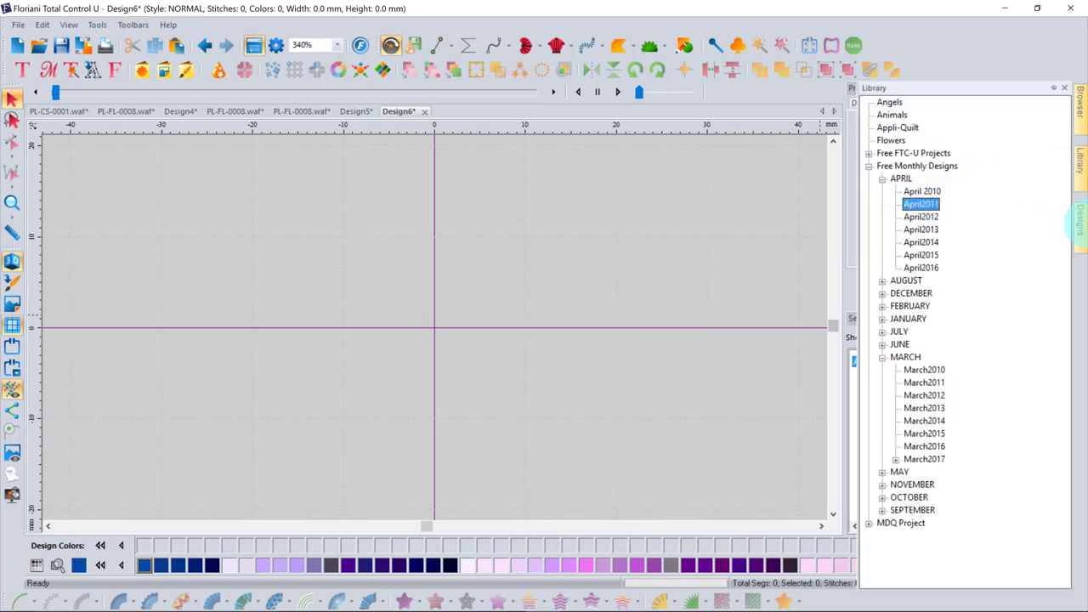
{"action": "left_click", "coordinate": [1082, 225]}
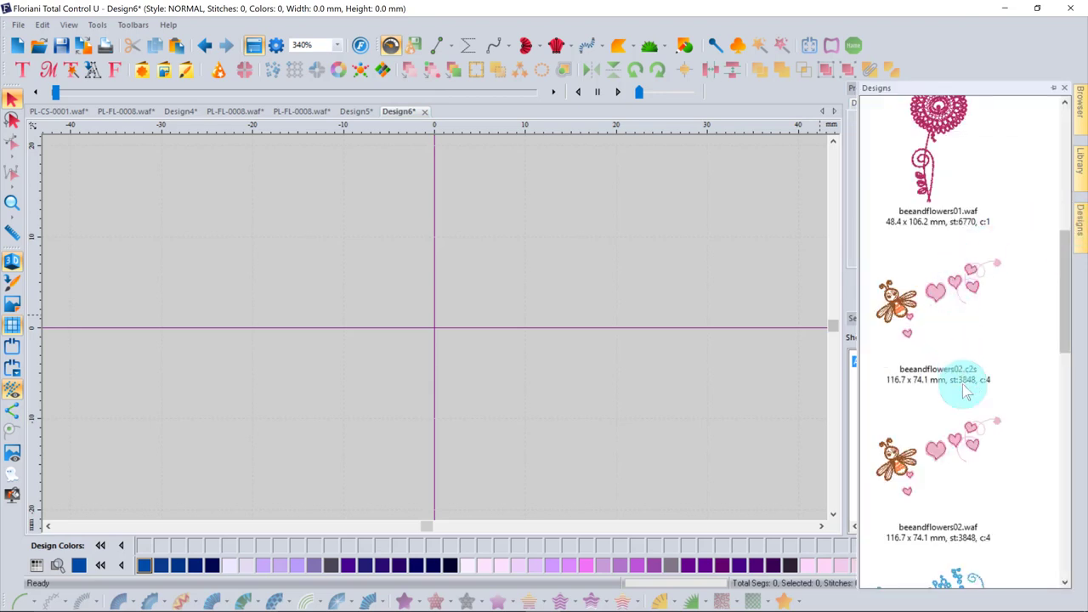
{"action": "left_click", "coordinate": [958, 457]}
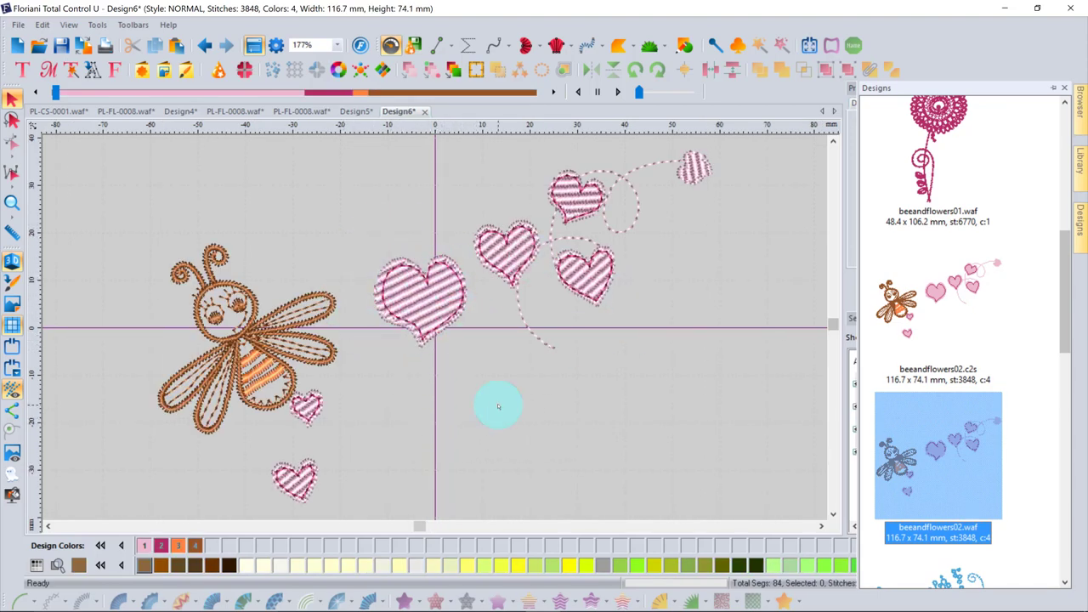
Select the whole bee design and ungroup it into separate pieces
{"action": "left_click", "coordinate": [541, 426]}
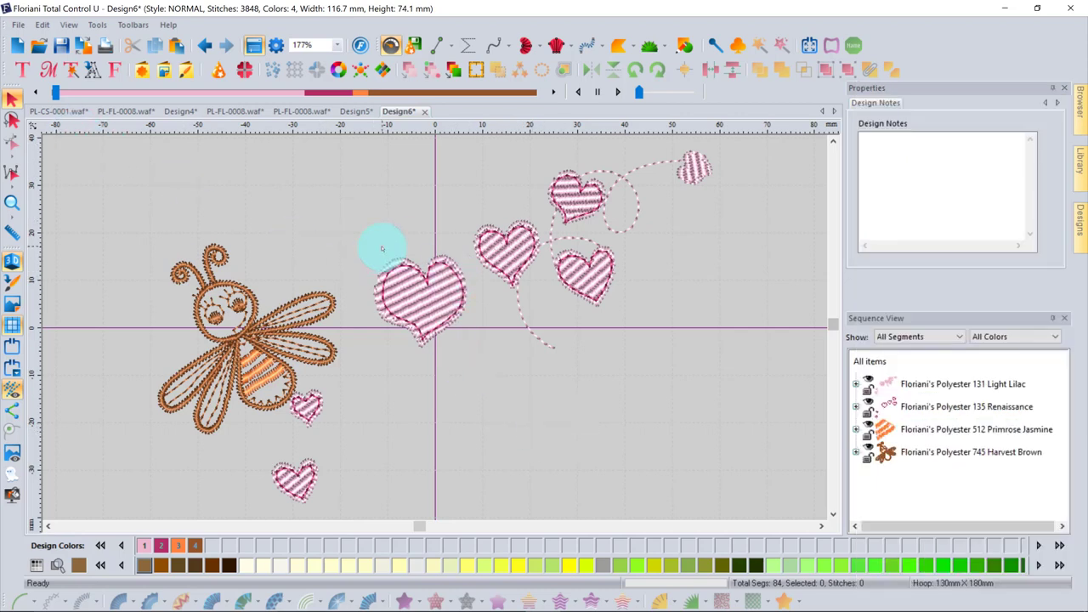
{"action": "left_click", "coordinate": [399, 275]}
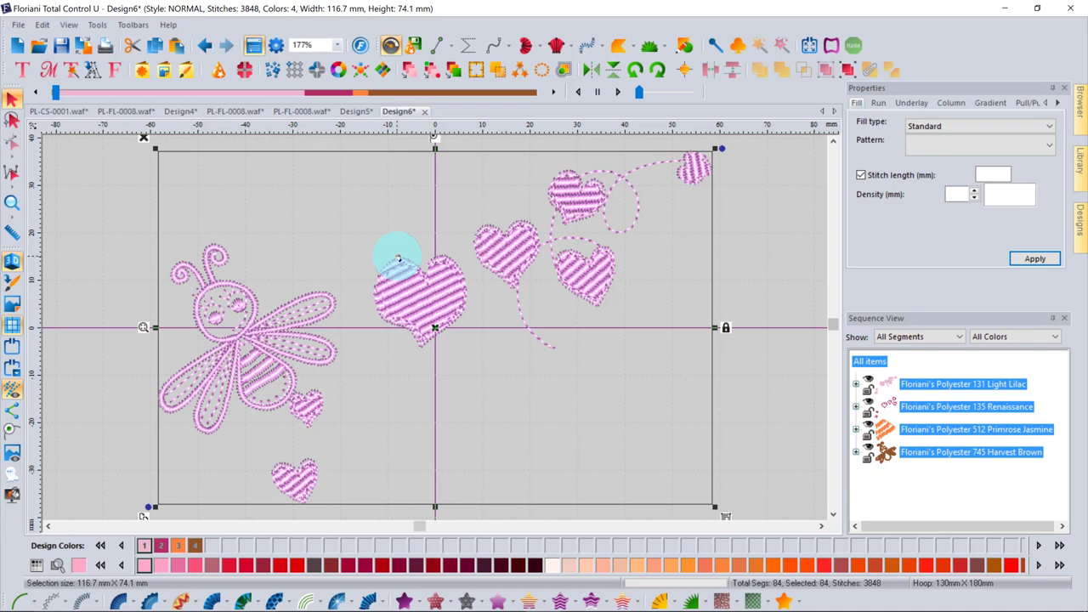
{"action": "right_click", "coordinate": [417, 298]}
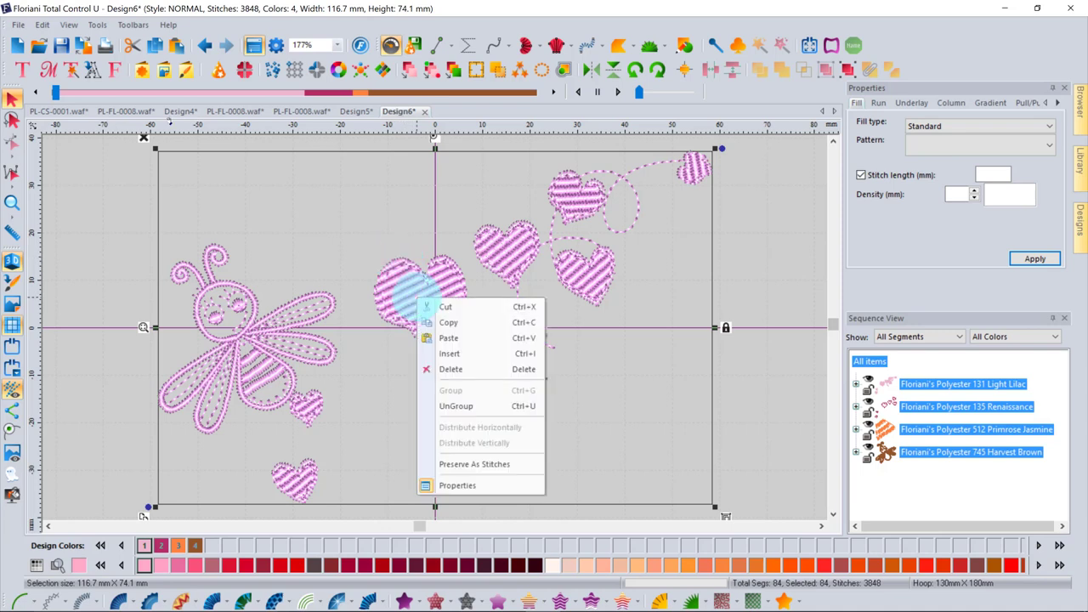
{"action": "left_click", "coordinate": [457, 406]}
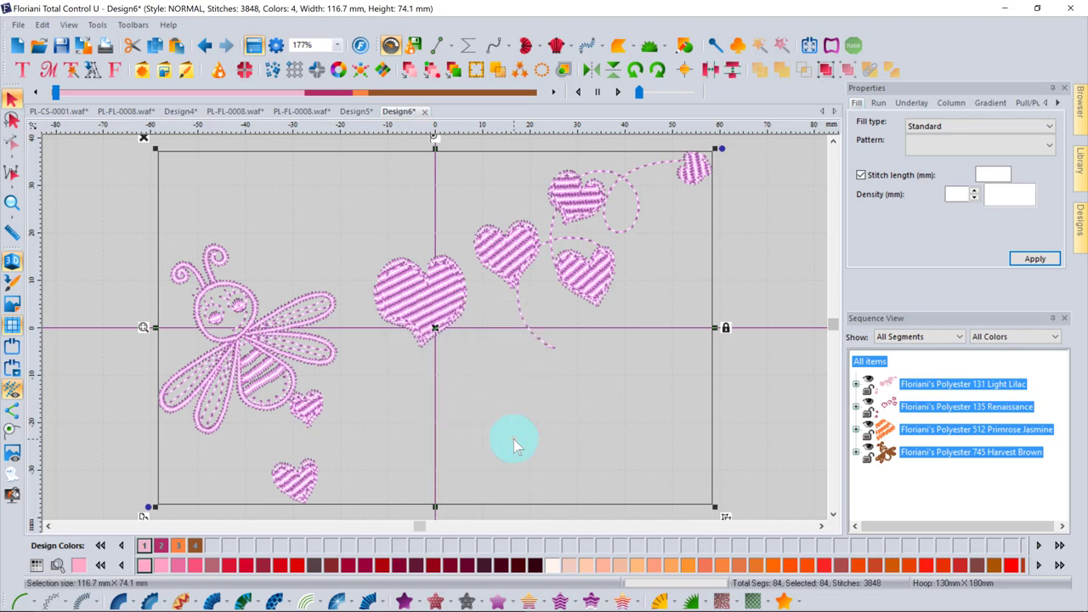
Copy the large central heart and start a new blank Design7
{"action": "left_click", "coordinate": [781, 365]}
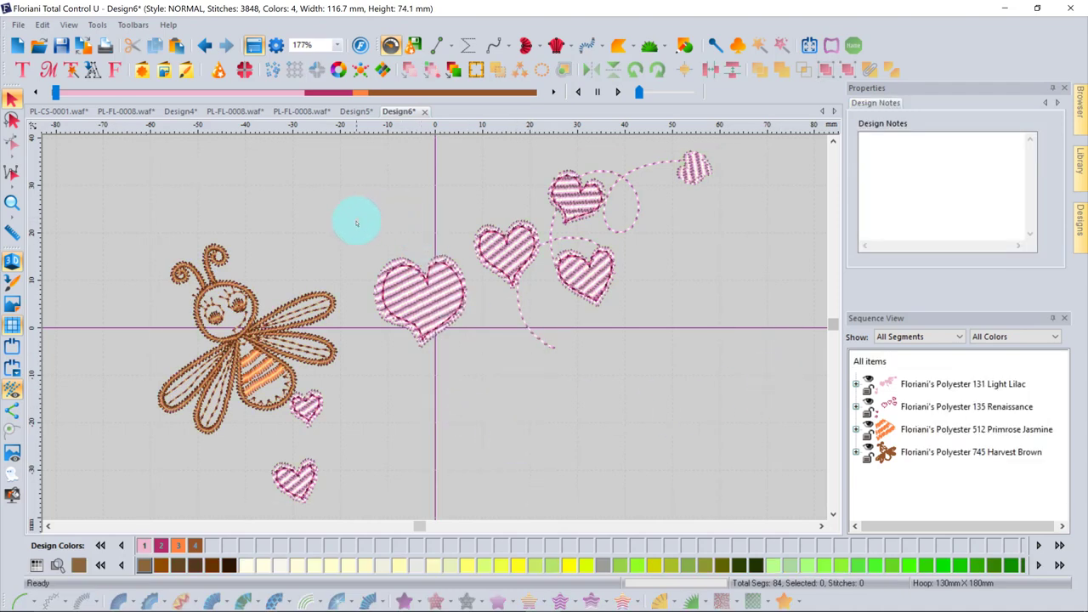
{"action": "left_click_drag", "start_coordinate": [375, 235], "coordinate": [469, 360]}
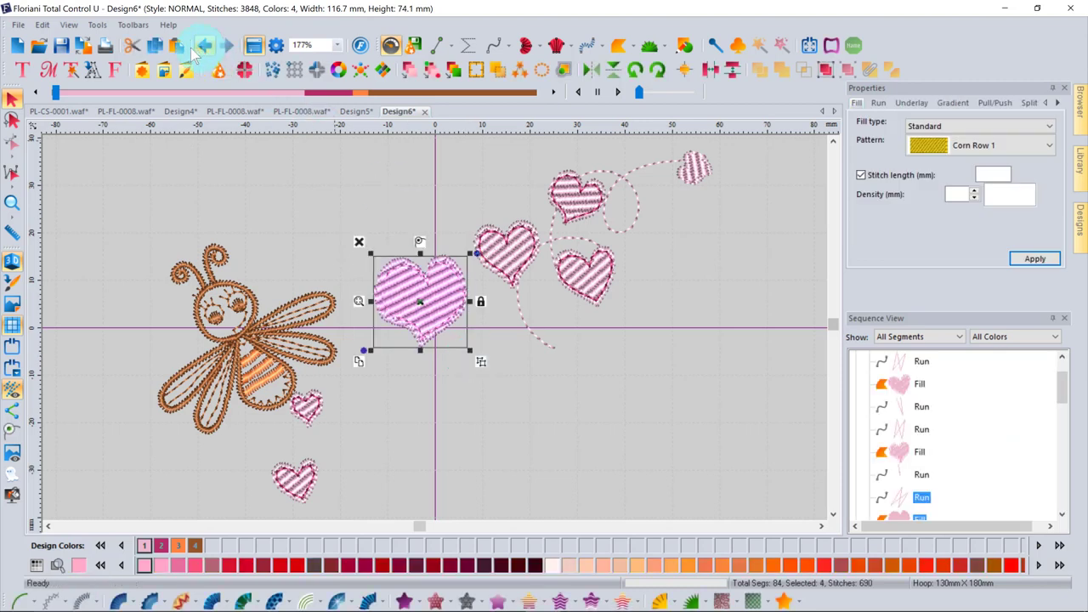
{"action": "left_click", "coordinate": [159, 49]}
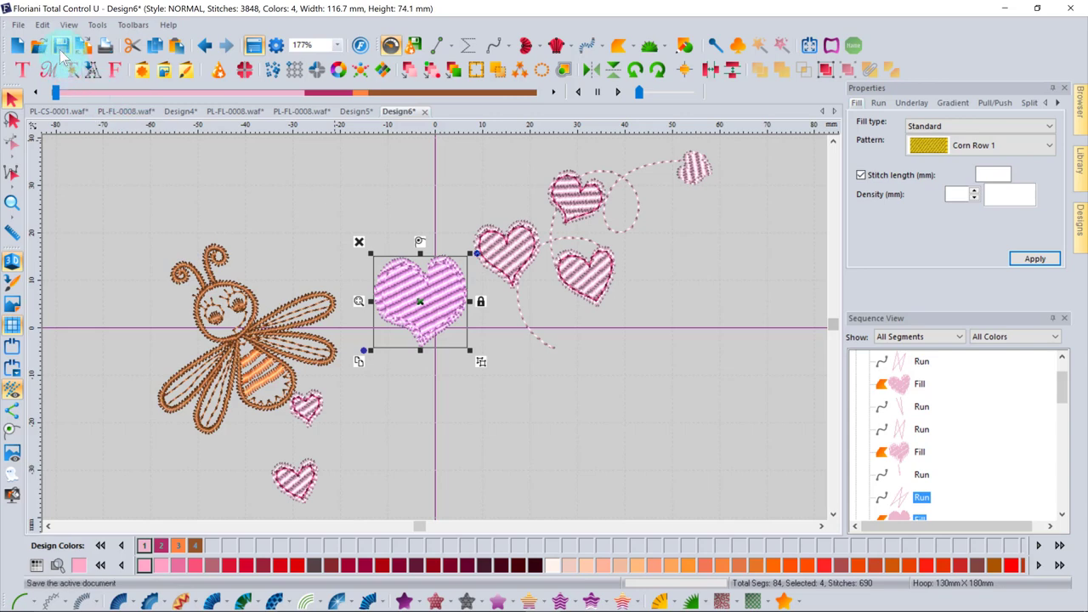
{"action": "left_click", "coordinate": [17, 46]}
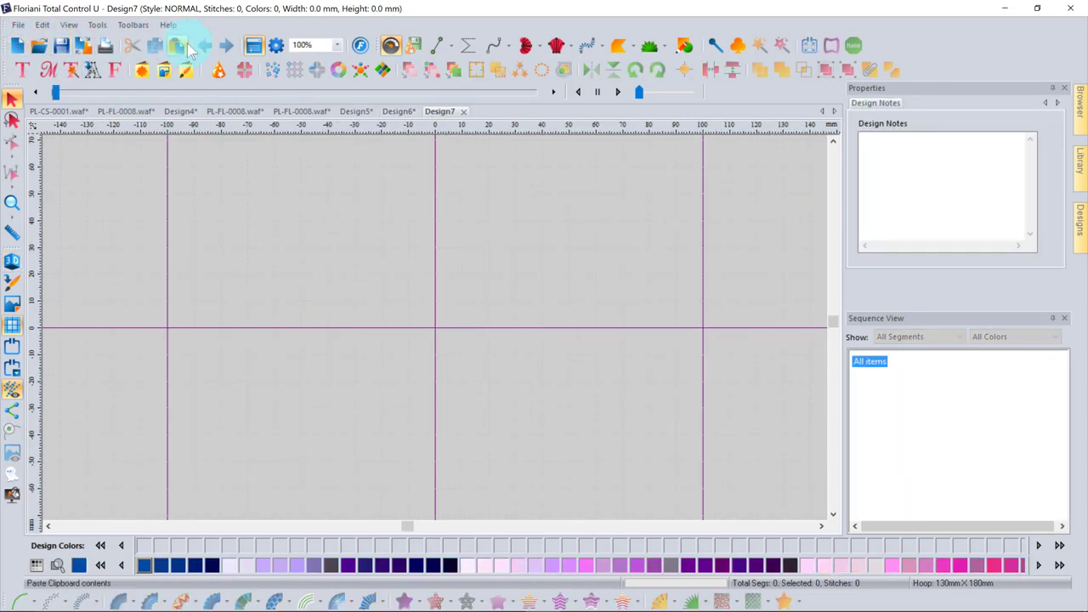
Paste the copied striped heart into Design7, deselect it, and show stitches in 3D
{"action": "left_click", "coordinate": [173, 45]}
{"action": "left_click", "coordinate": [493, 331]}
{"action": "left_click", "coordinate": [547, 327]}
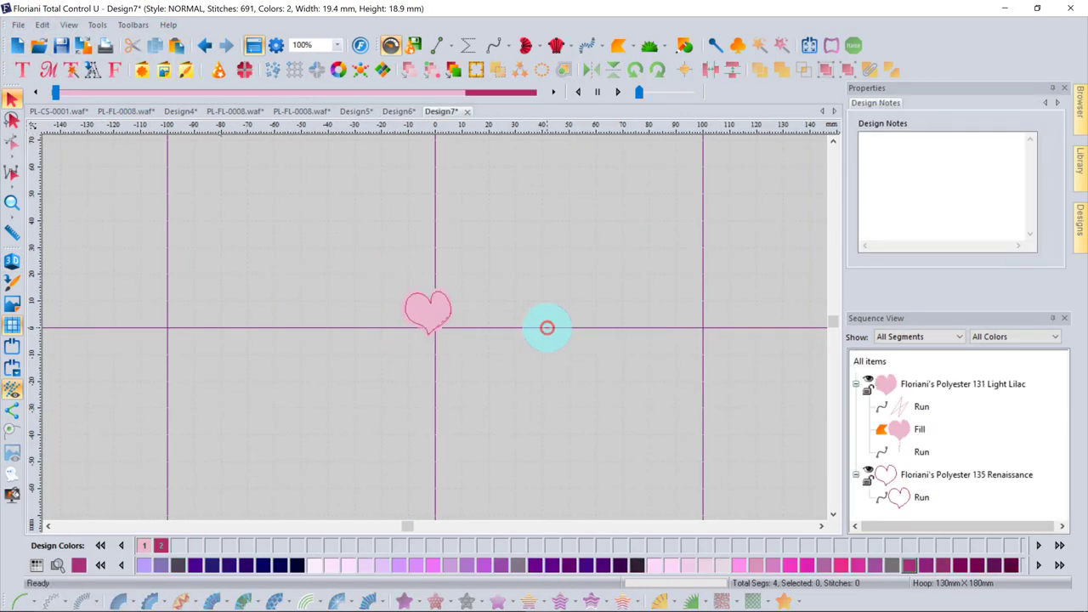
{"action": "scroll", "coordinate": [453, 329], "scroll_direction": "up", "scroll_amount": 1}
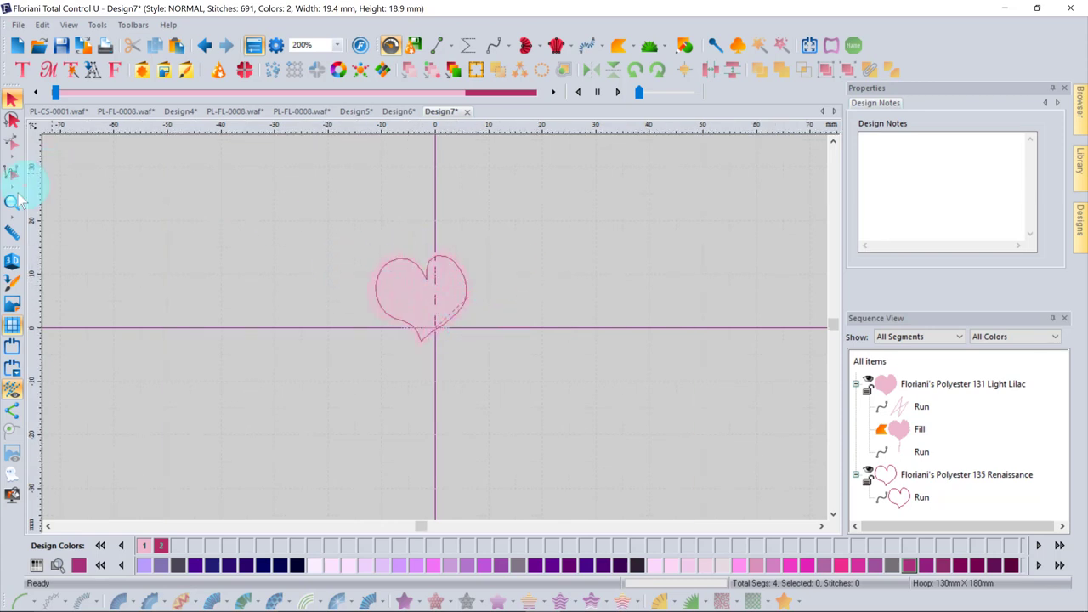
{"action": "left_click", "coordinate": [12, 264]}
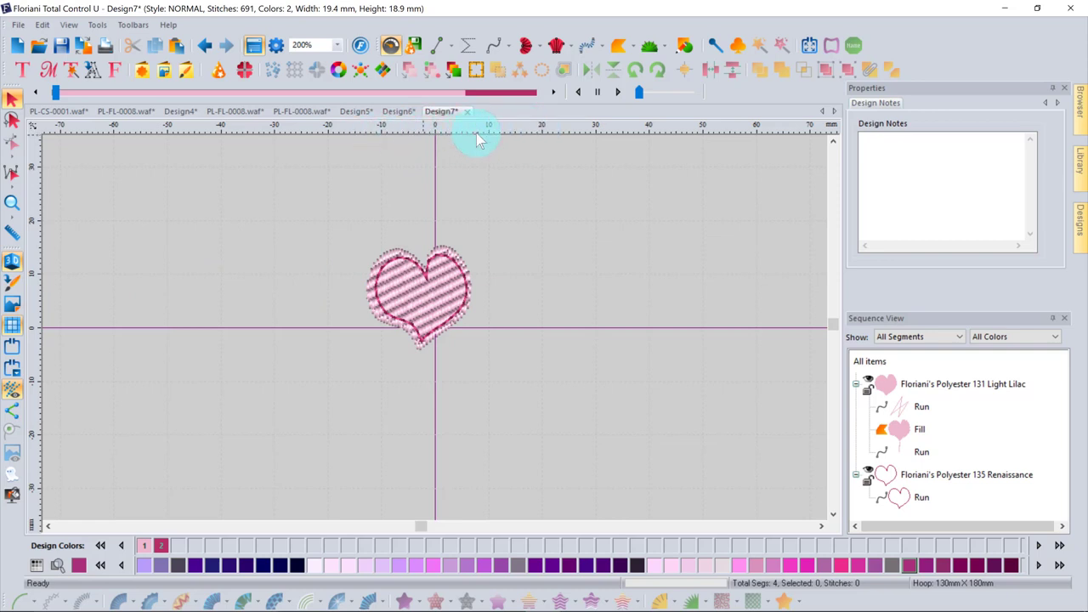
Measure the heart's width with the Ruler tool, about 20.0 mm
{"action": "left_click", "coordinate": [12, 235]}
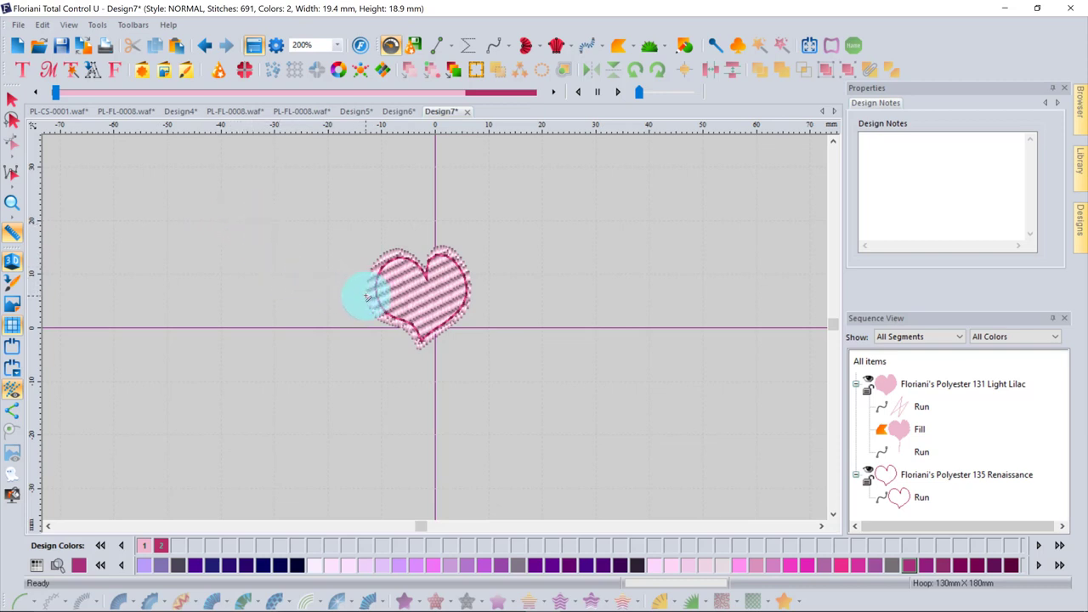
{"action": "left_click_drag", "start_coordinate": [368, 296], "coordinate": [472, 293]}
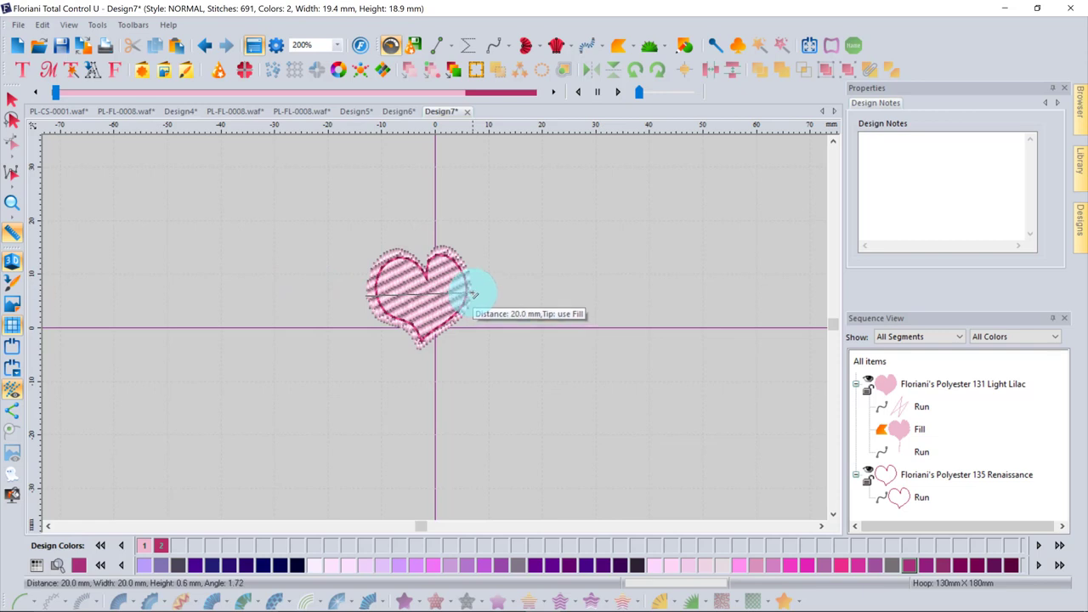
{"action": "left_click_drag", "start_coordinate": [473, 293], "coordinate": [475, 292]}
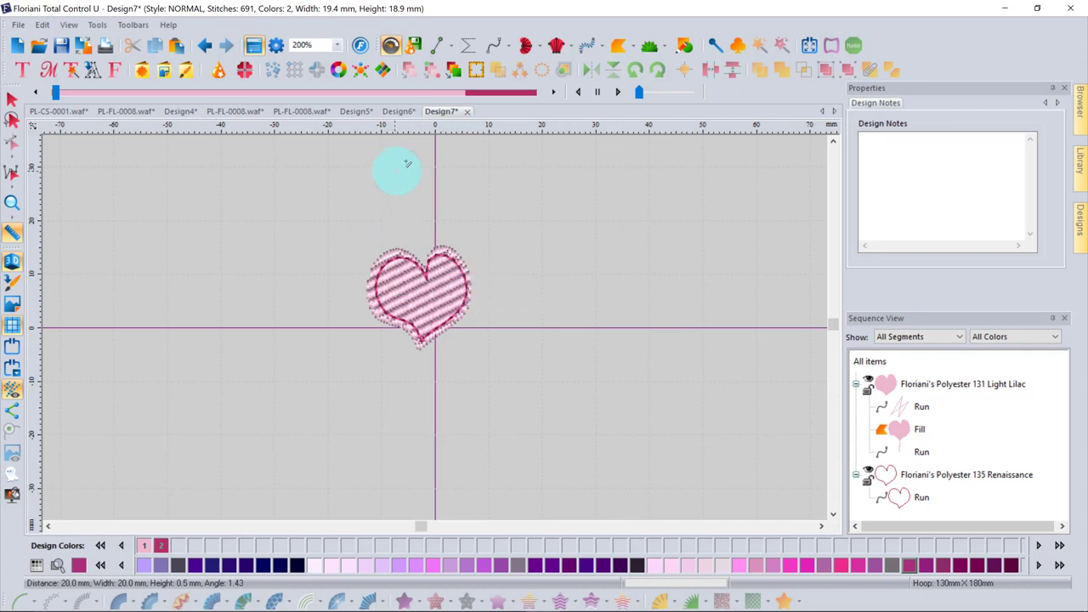
Switch ruler units to Inches, remeasure the heart's width, then return units to Metric
{"action": "right_click", "coordinate": [420, 126]}
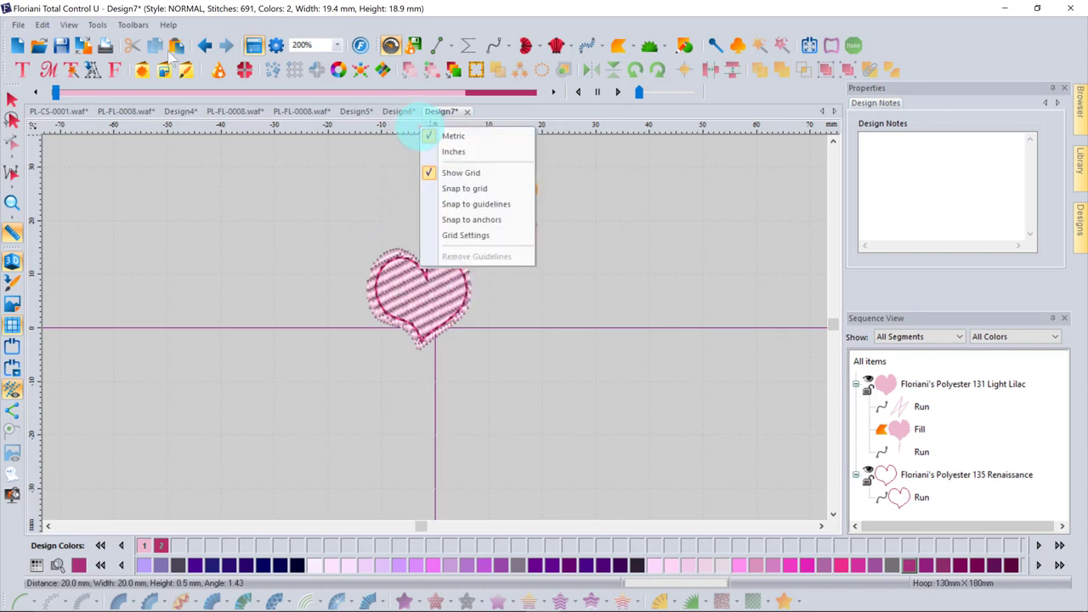
{"action": "left_click", "coordinate": [453, 151]}
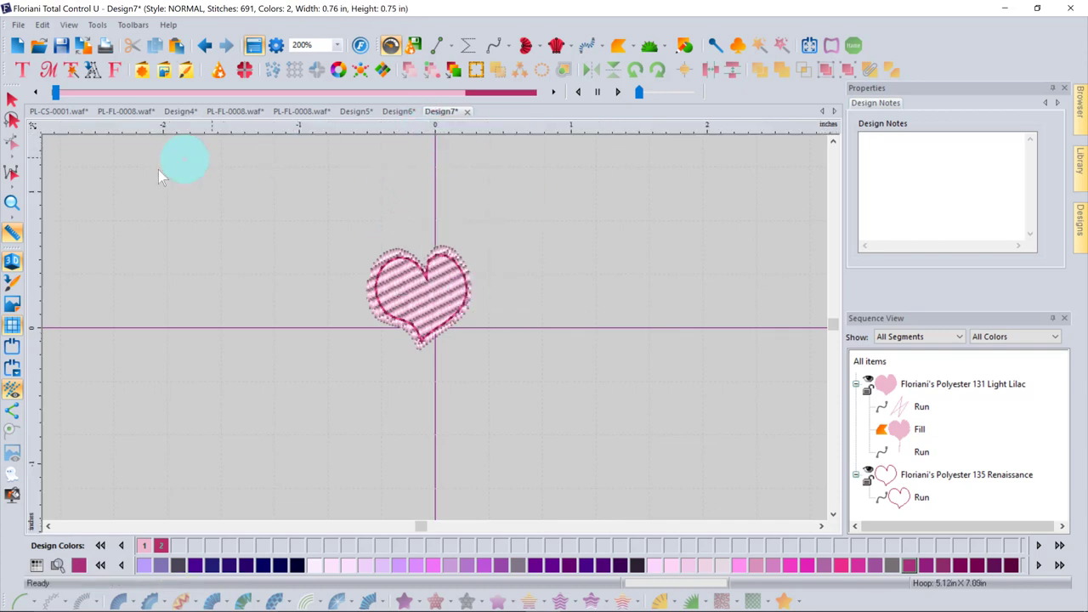
{"action": "left_click", "coordinate": [11, 234]}
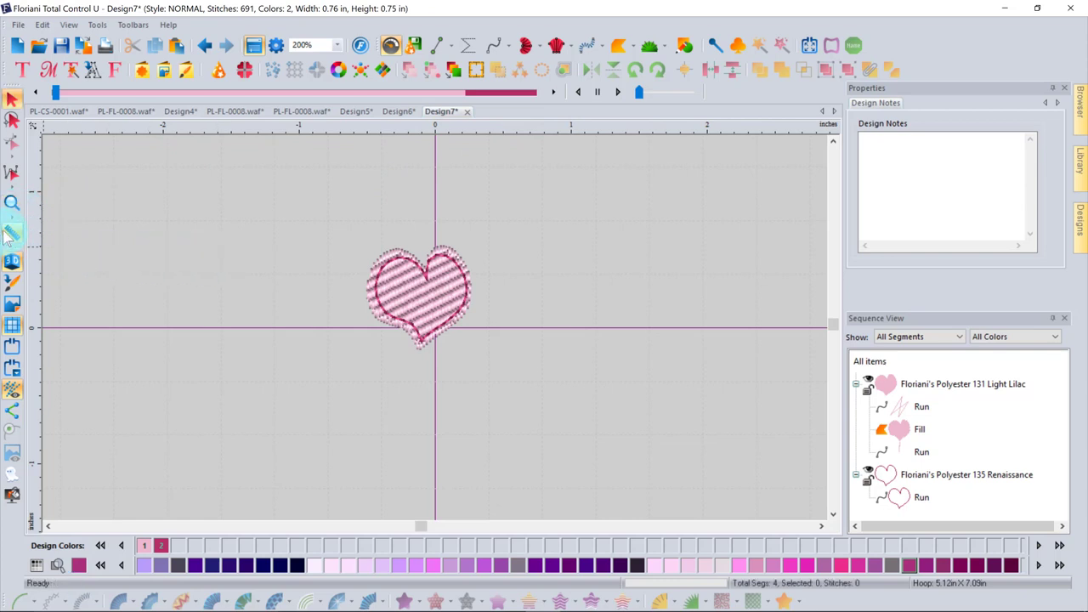
{"action": "left_click", "coordinate": [129, 256]}
{"action": "mouse_move", "coordinate": [341, 274]}
{"action": "left_mouse_down"}
{"action": "mouse_move", "coordinate": [364, 285]}
{"action": "mouse_move", "coordinate": [470, 290]}
{"action": "left_mouse_up"}
{"action": "left_click", "coordinate": [167, 180]}
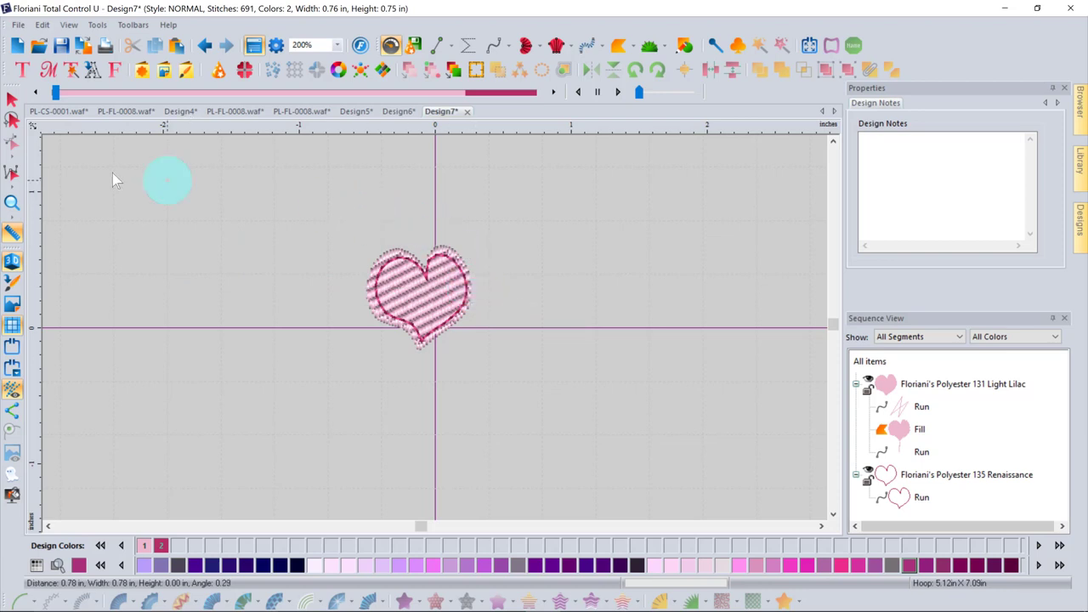
{"action": "right_click", "coordinate": [449, 126]}
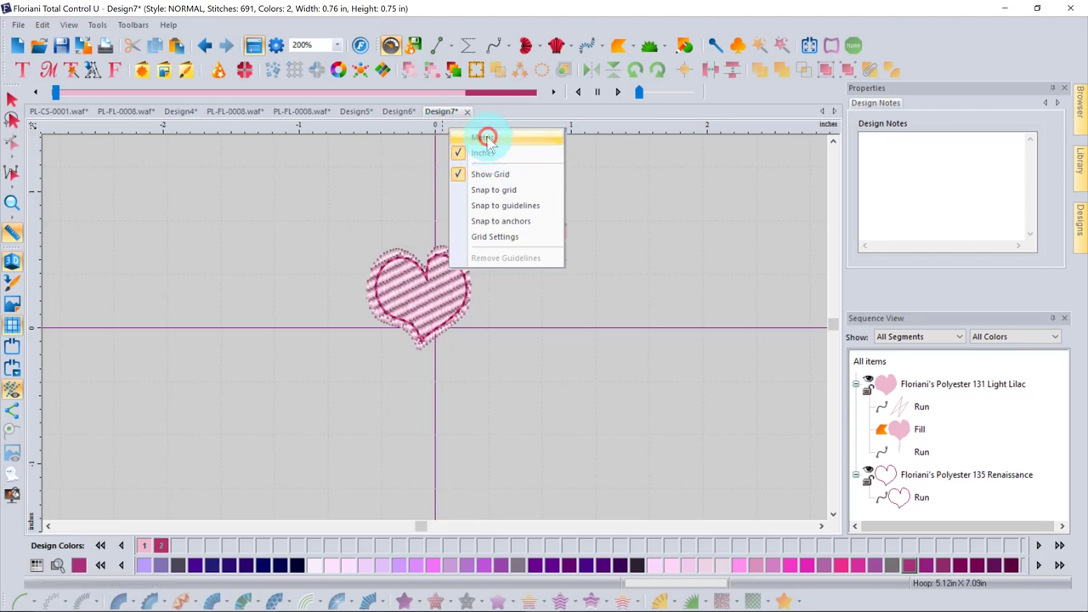
{"action": "left_click", "coordinate": [483, 137]}
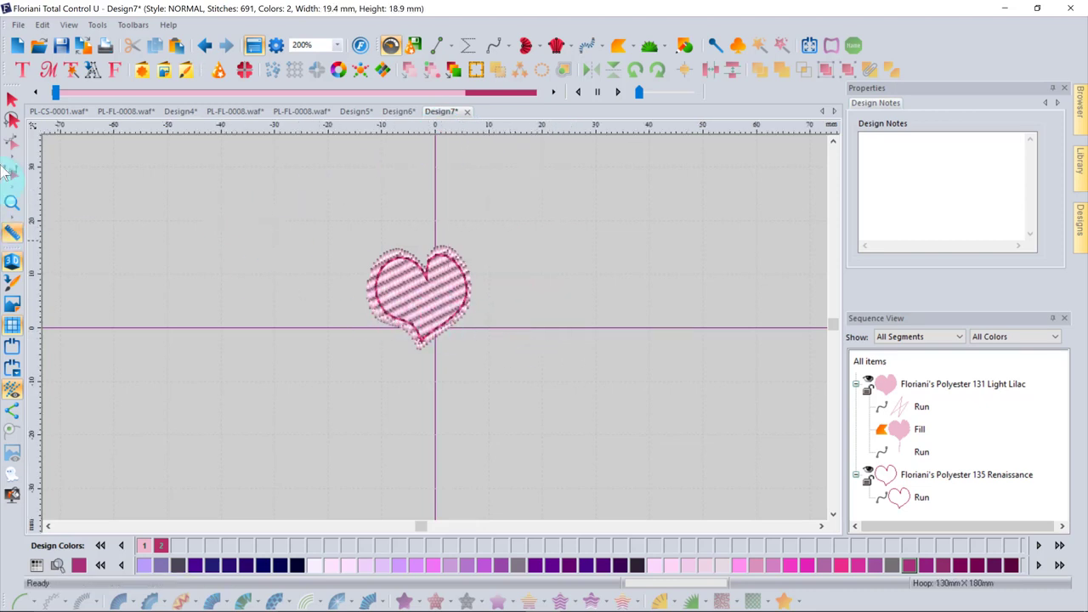
Select the heart's striped fill and open the Split Wizard
{"action": "left_click", "coordinate": [12, 99]}
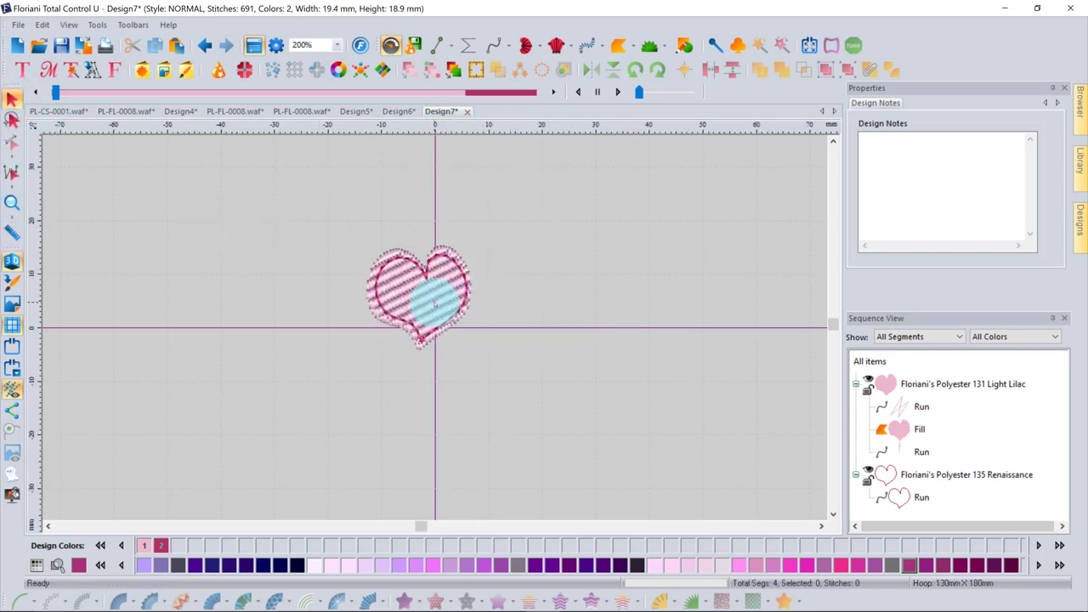
{"action": "left_click", "coordinate": [441, 312]}
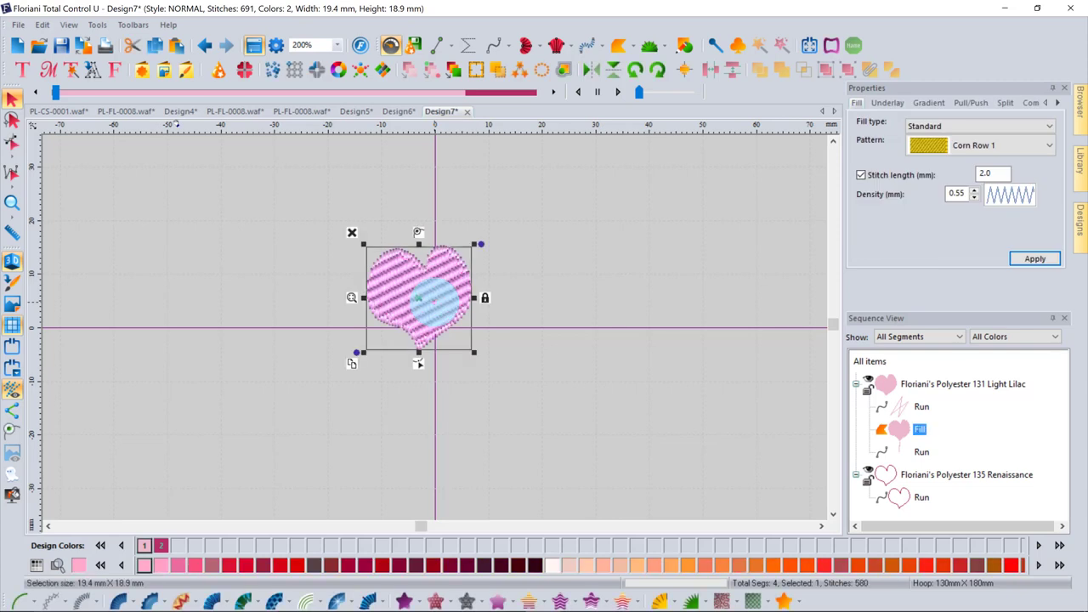
{"action": "left_click", "coordinate": [244, 70]}
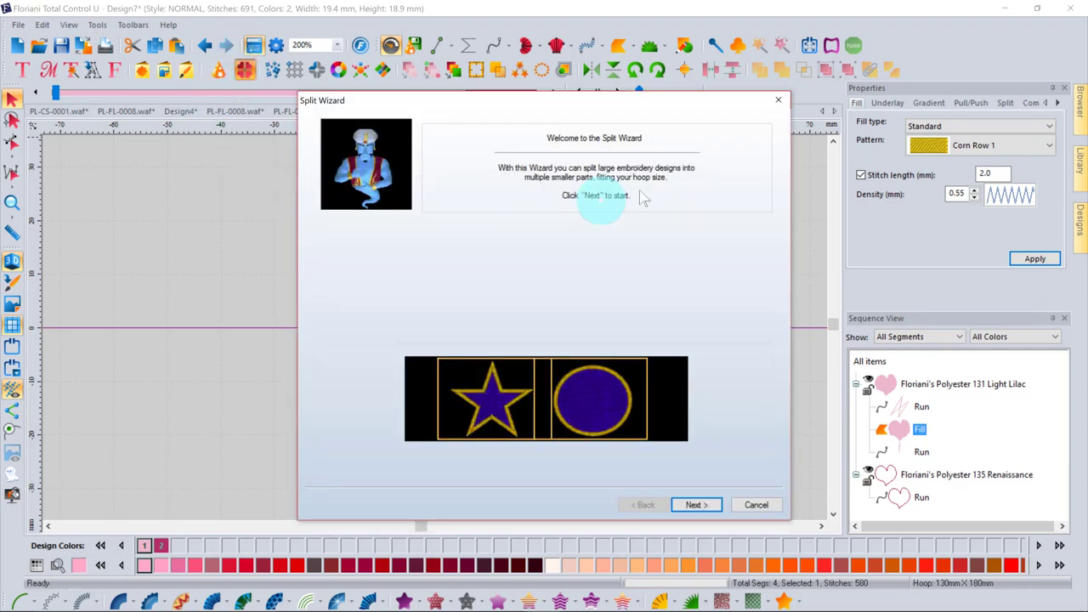
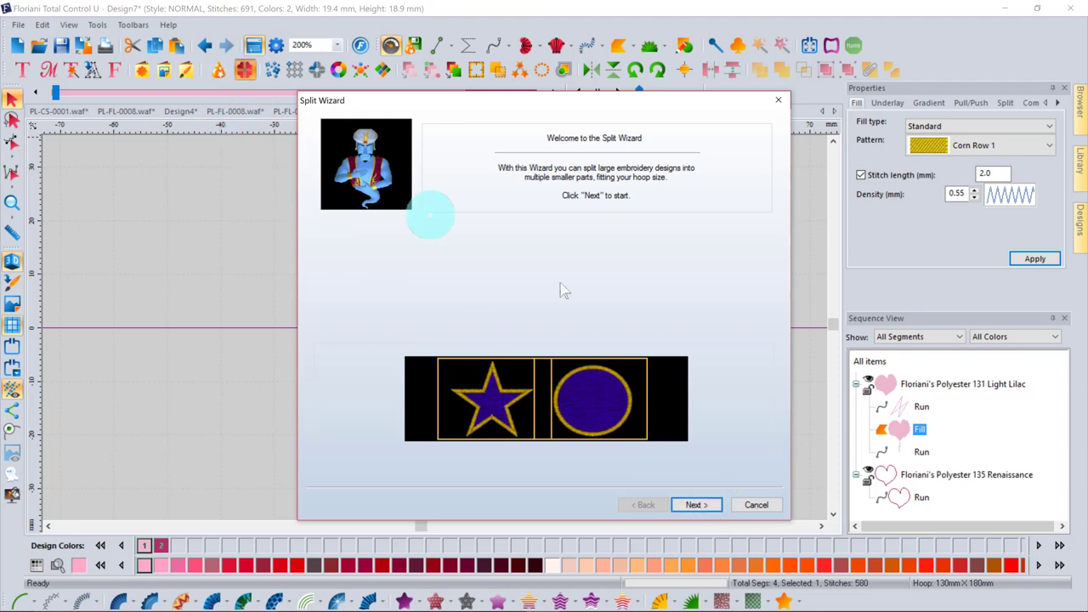
Cancel the Split Wizard without splitting and show the hoop outline around the heart
{"action": "left_click", "coordinate": [762, 505]}
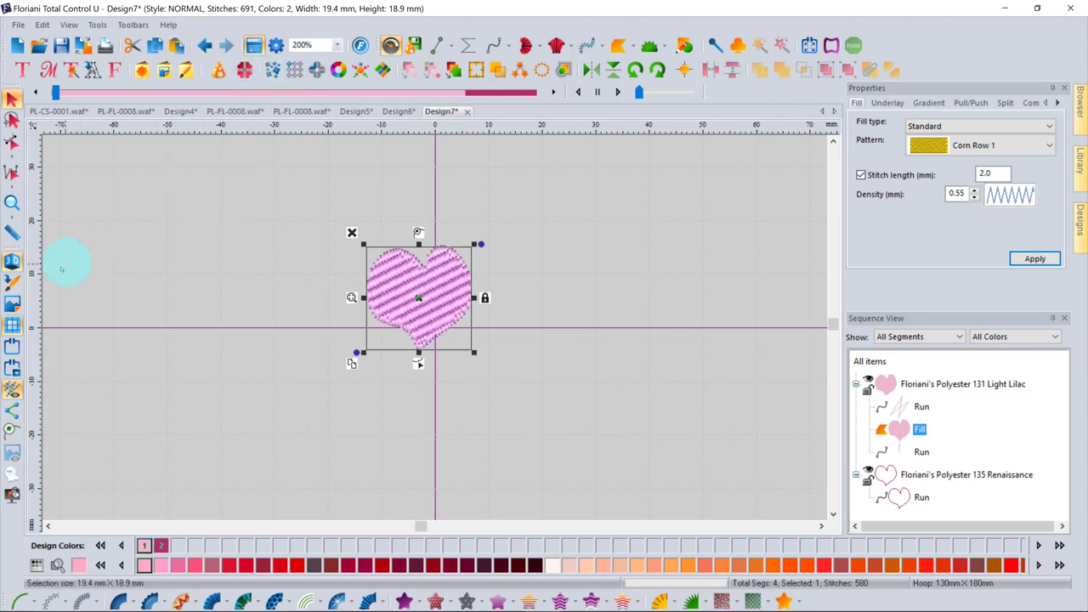
{"action": "left_click", "coordinate": [12, 349]}
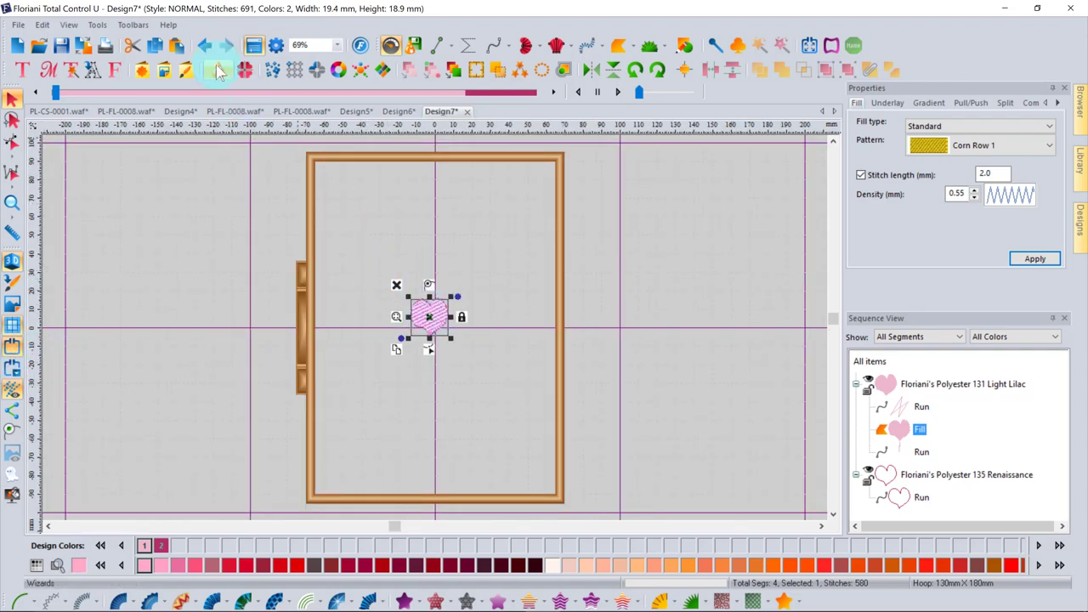
{"action": "left_click", "coordinate": [273, 69]}
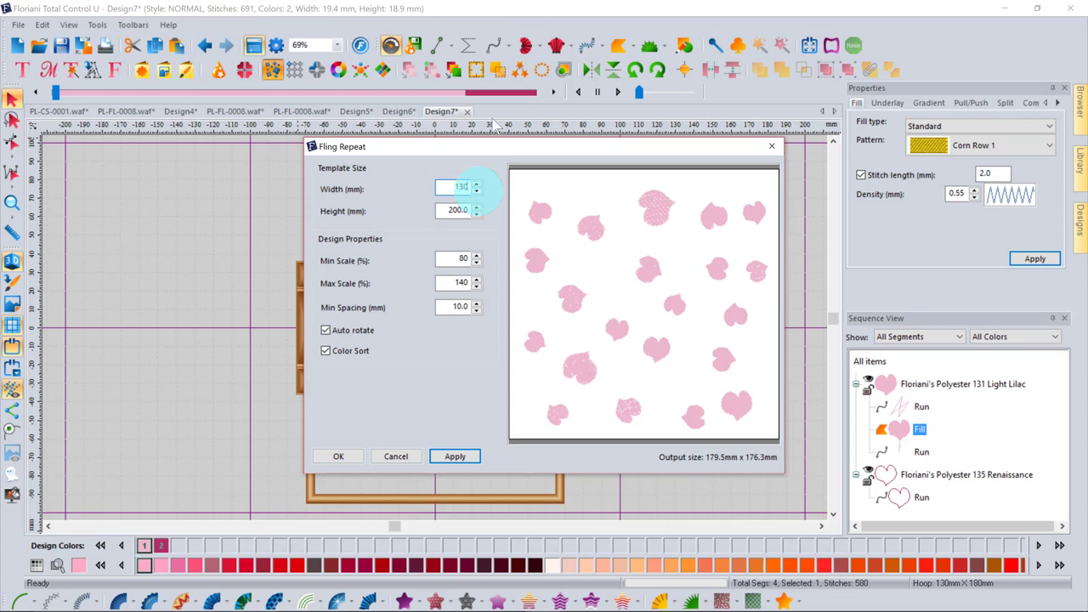
{"action": "left_click_drag", "start_coordinate": [440, 212], "coordinate": [490, 216]}
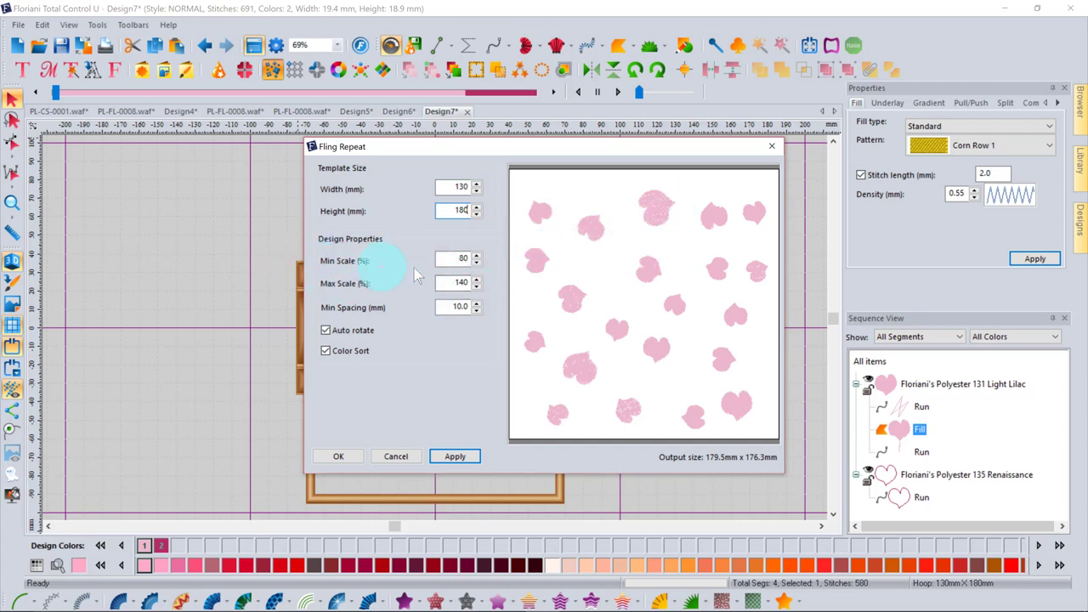
{"action": "left_click", "coordinate": [462, 260]}
{"action": "left_click", "coordinate": [457, 459]}
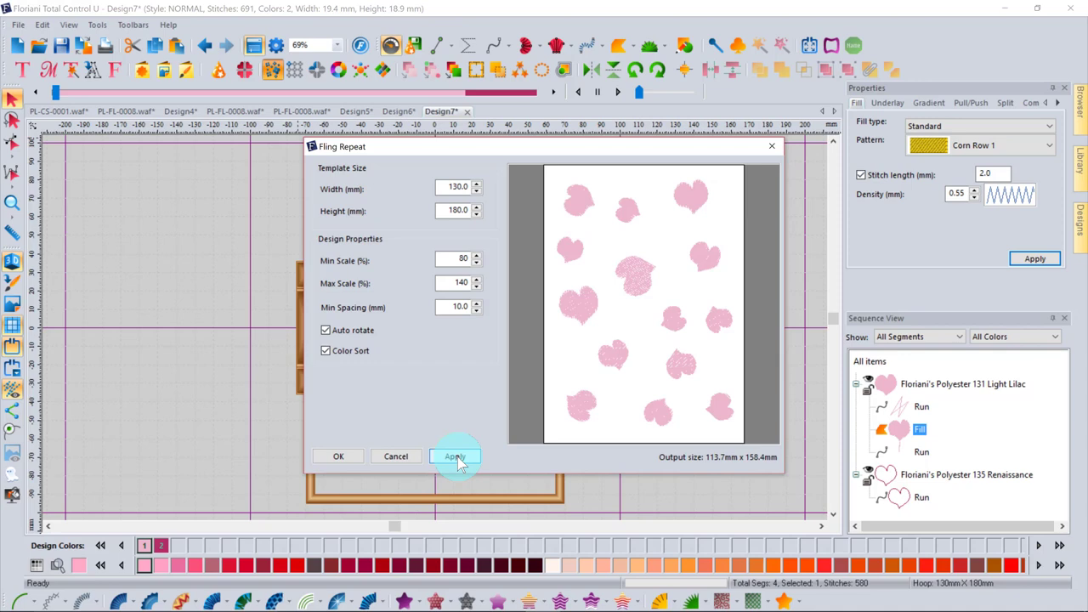
{"action": "left_click", "coordinate": [338, 456]}
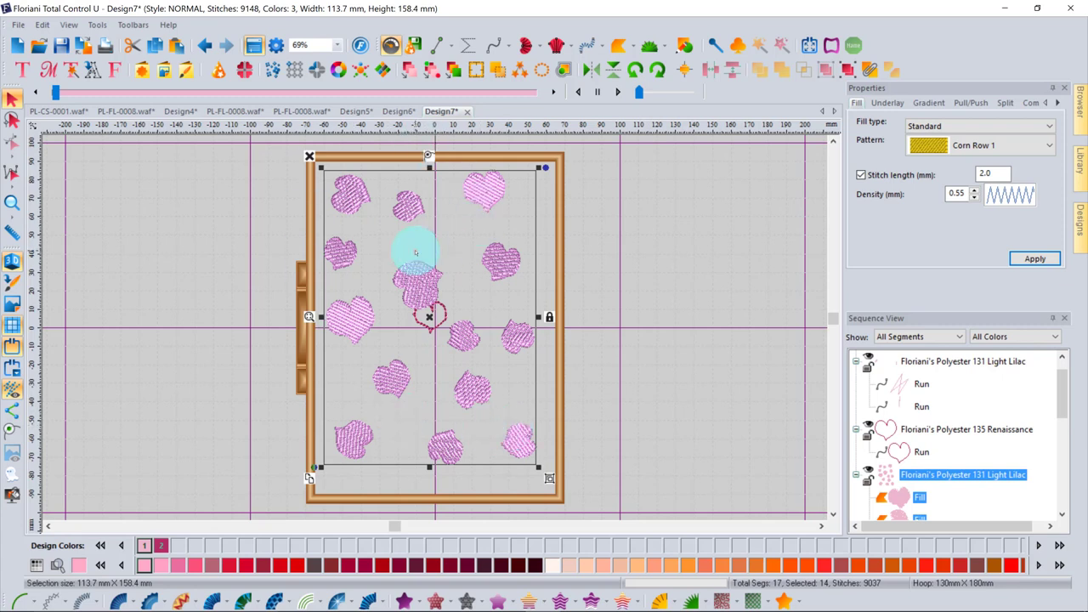
{"action": "left_click", "coordinate": [204, 45]}
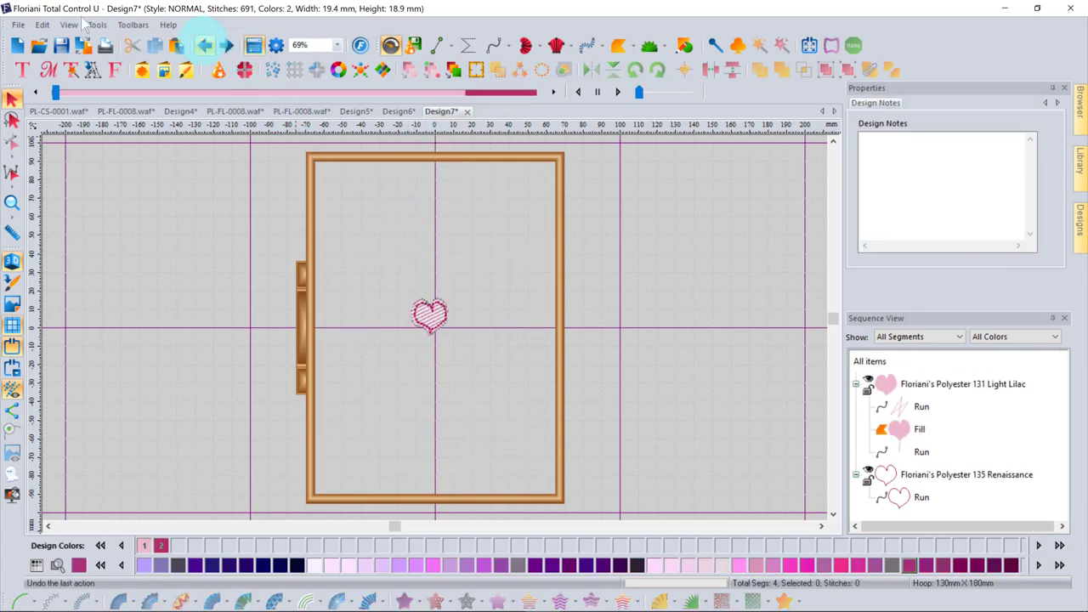
{"action": "left_click", "coordinate": [431, 316]}
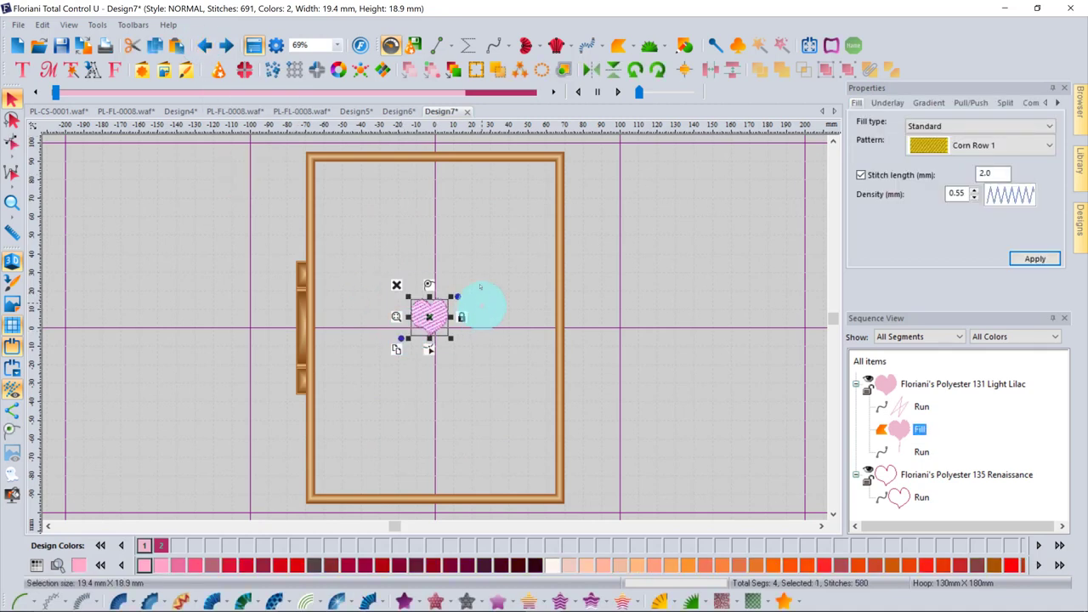
{"action": "left_click", "coordinate": [295, 71]}
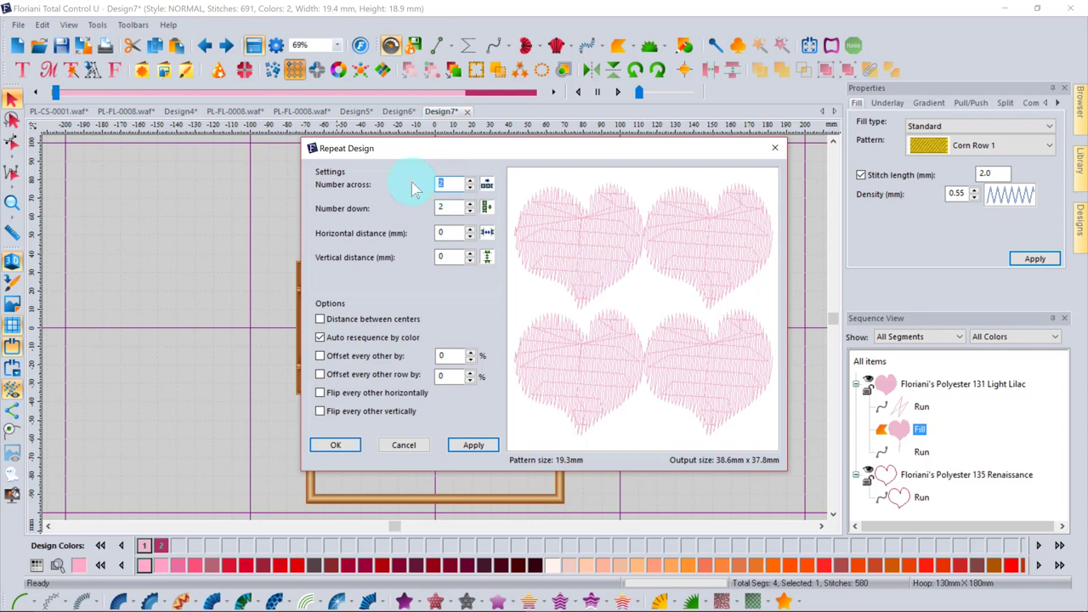
{"action": "type", "text": "3"}
{"action": "double_click", "coordinate": [436, 207]}
{"action": "type", "text": "3"}
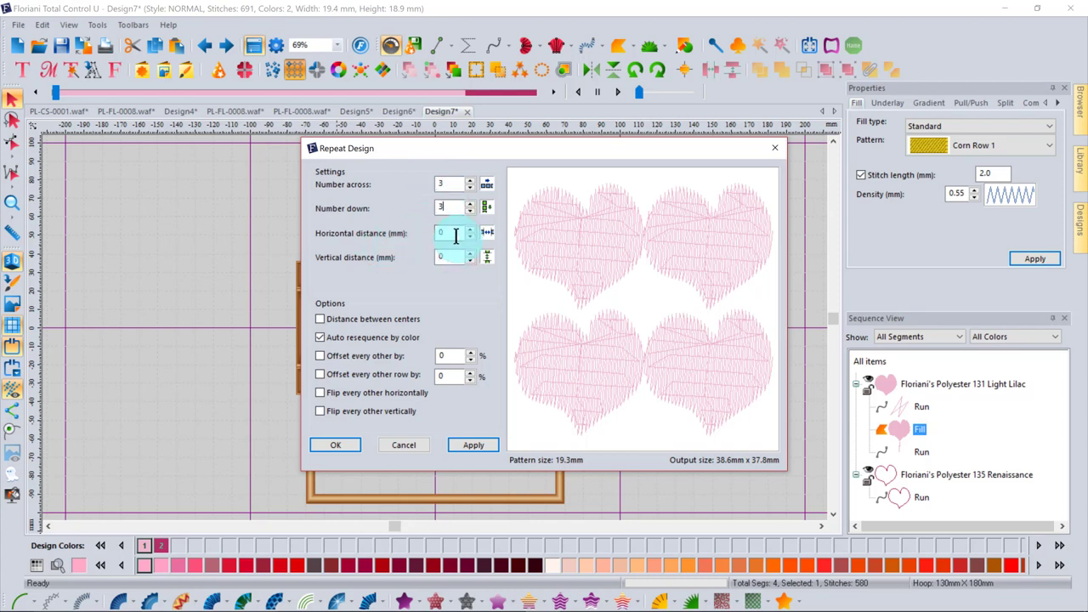
{"action": "double_click", "coordinate": [455, 235]}
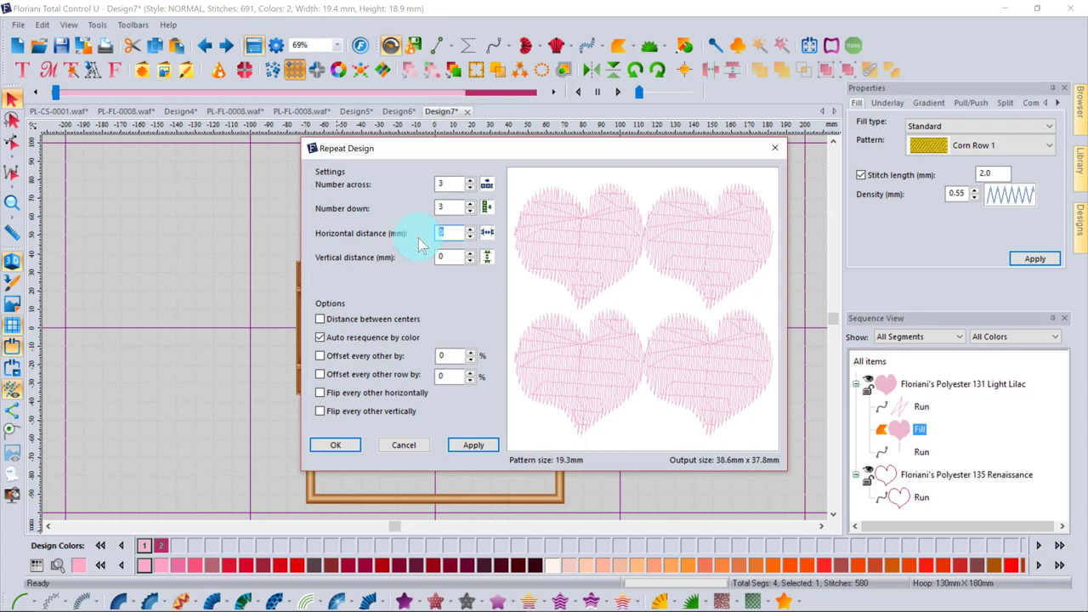
{"action": "type", "text": "5"}
{"action": "double_click", "coordinate": [455, 257]}
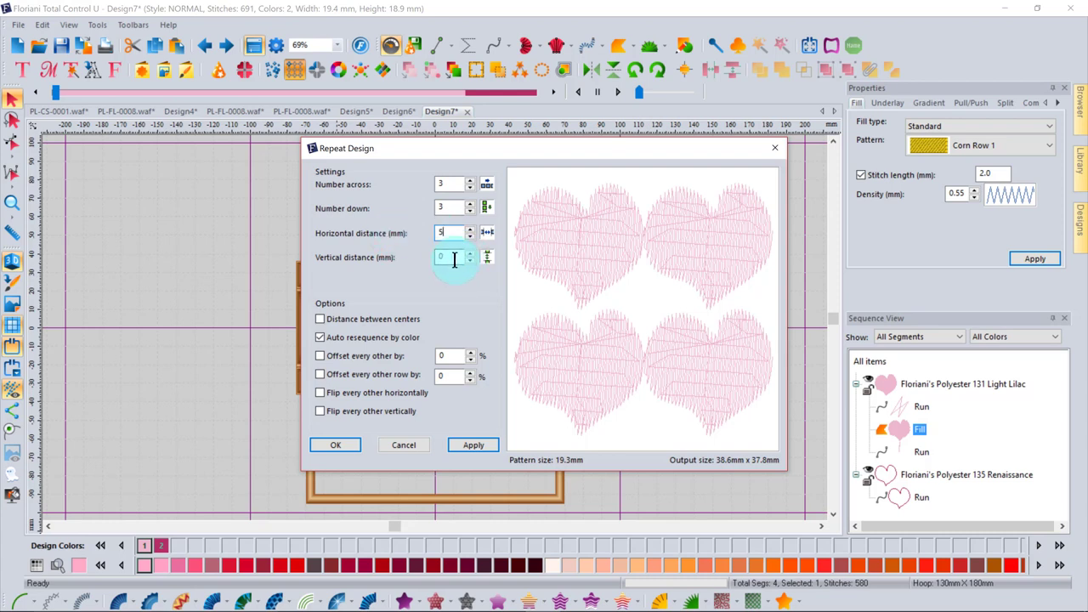
{"action": "double_click", "coordinate": [455, 259]}
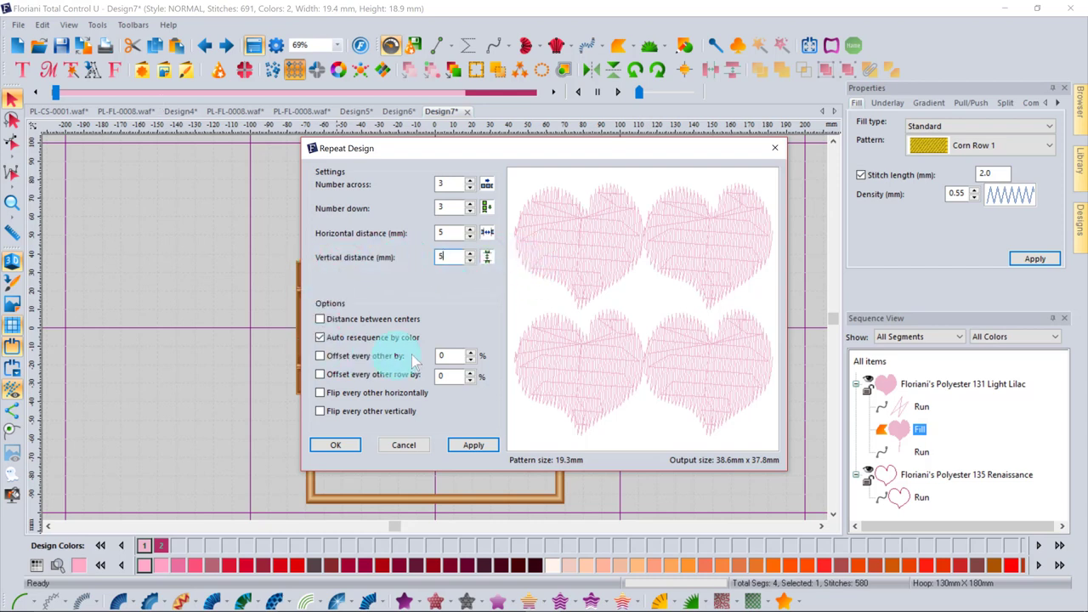
{"action": "left_click", "coordinate": [335, 447]}
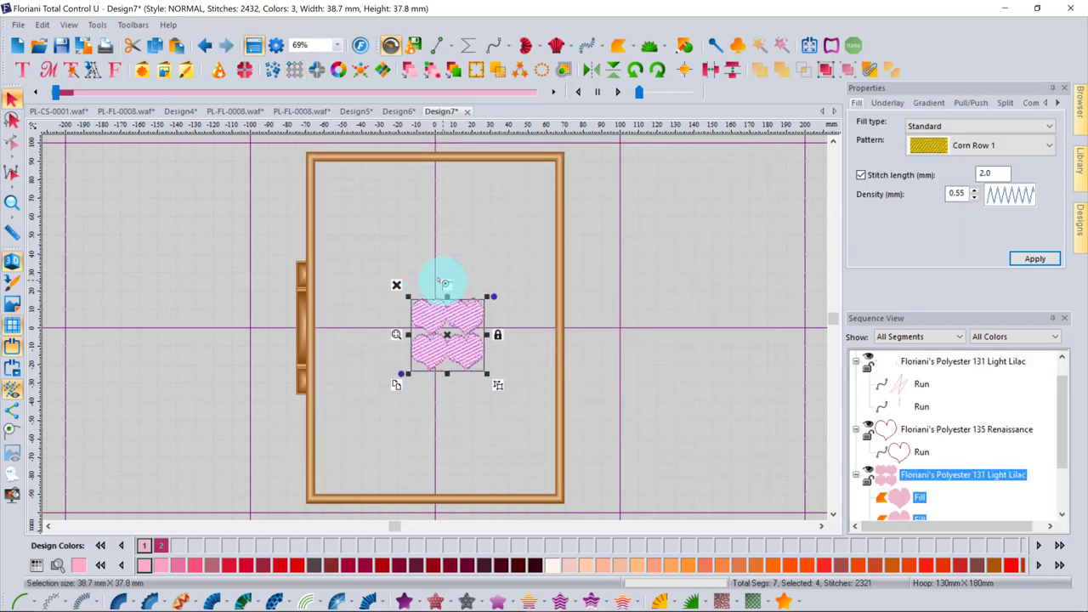
{"action": "scroll", "coordinate": [451, 353], "scroll_direction": "up", "scroll_amount": 10}
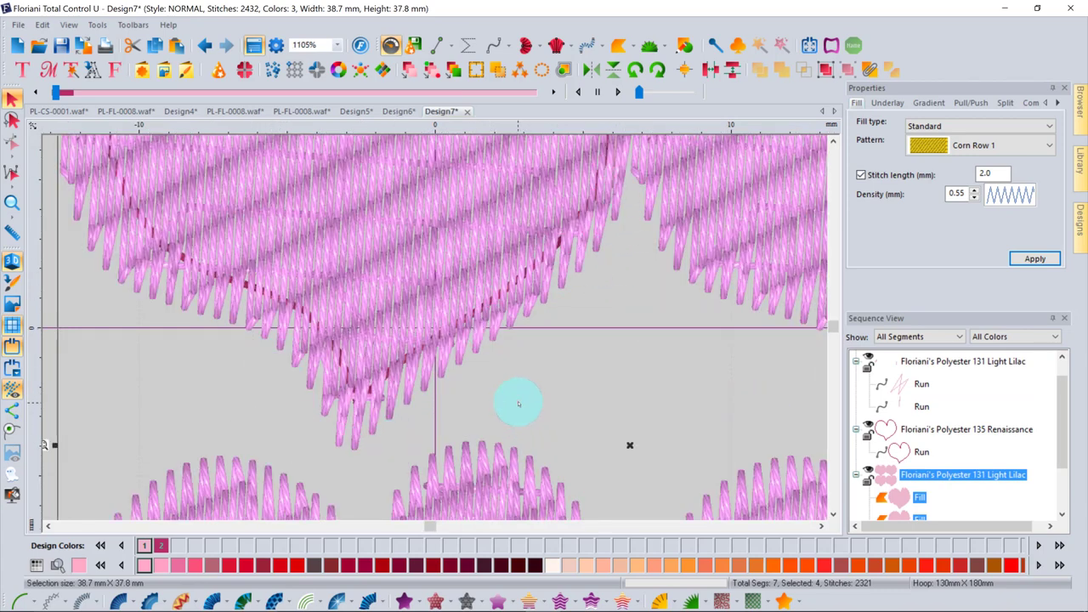
{"action": "key", "text": "shift+z"}
{"action": "key", "text": "shift+z"}
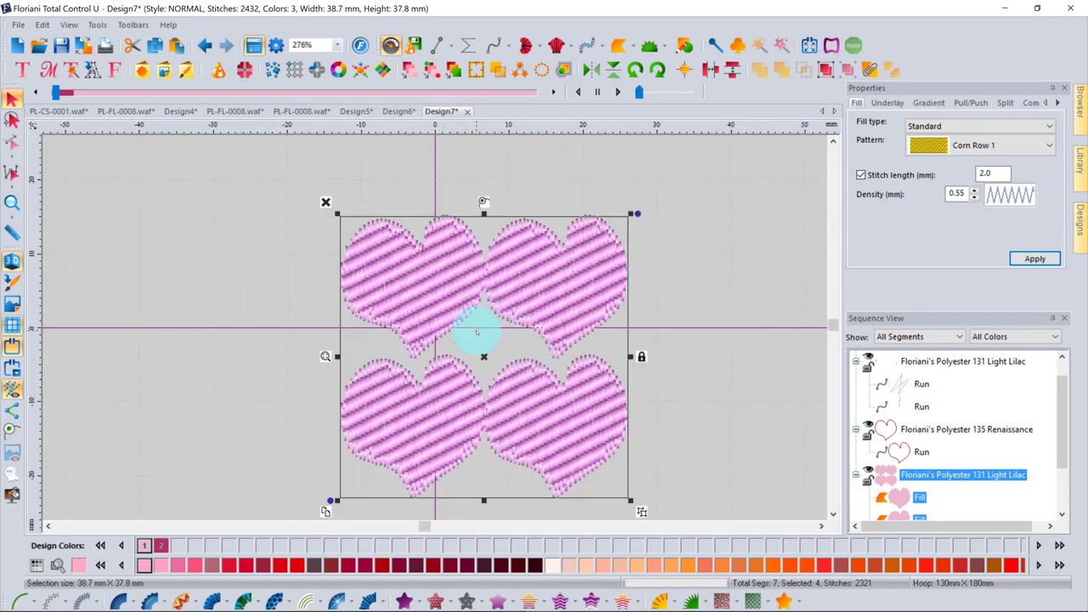
{"action": "left_click", "coordinate": [205, 45]}
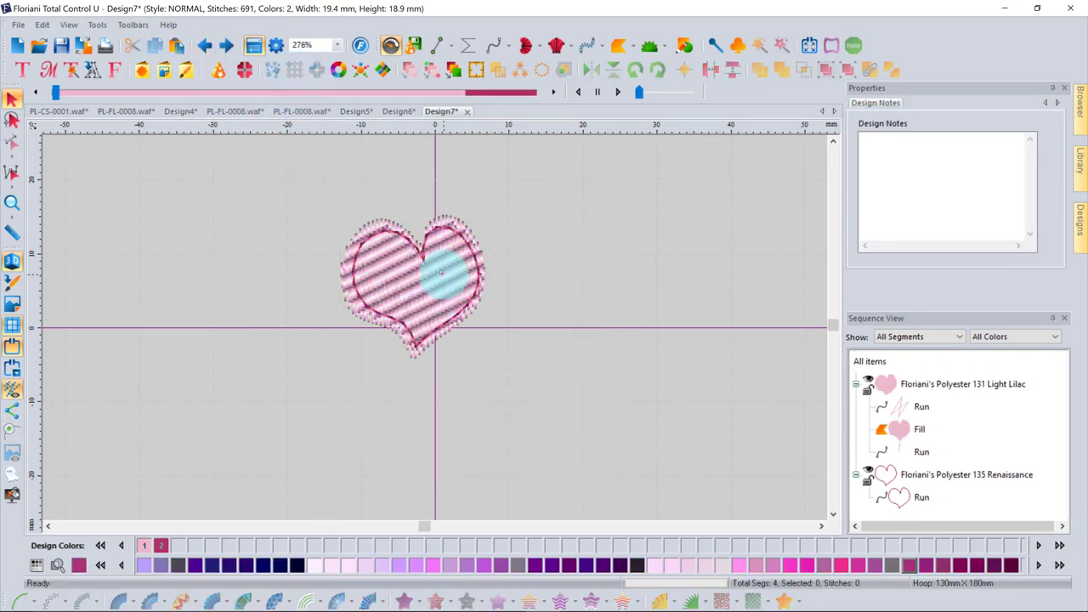
{"action": "left_click", "coordinate": [390, 280]}
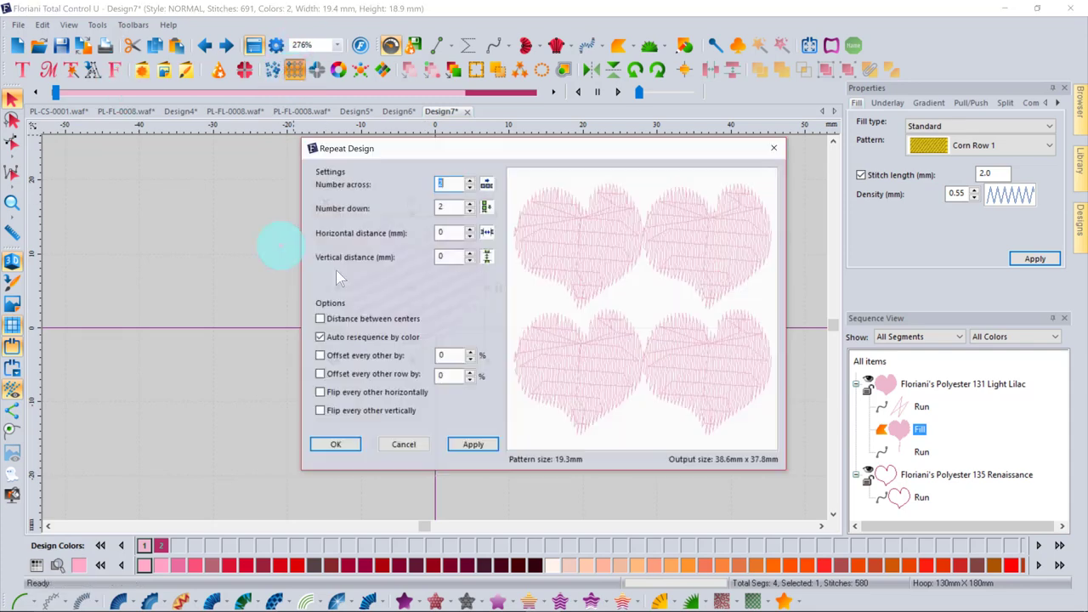
{"action": "left_click", "coordinate": [294, 69]}
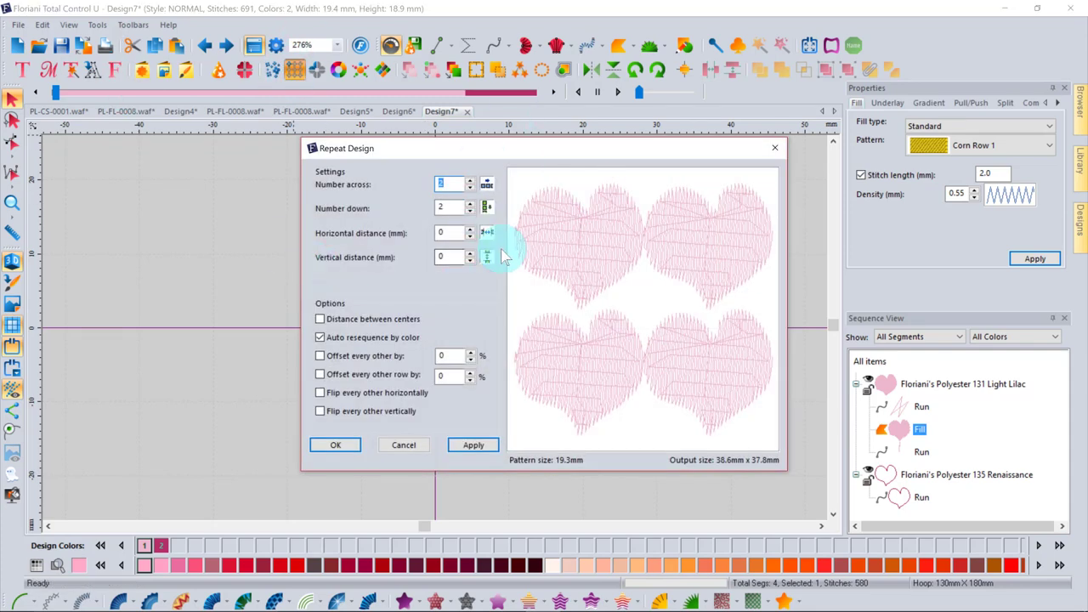
{"action": "type", "text": "4"}
{"action": "left_click", "coordinate": [445, 207]}
{"action": "type", "text": "4"}
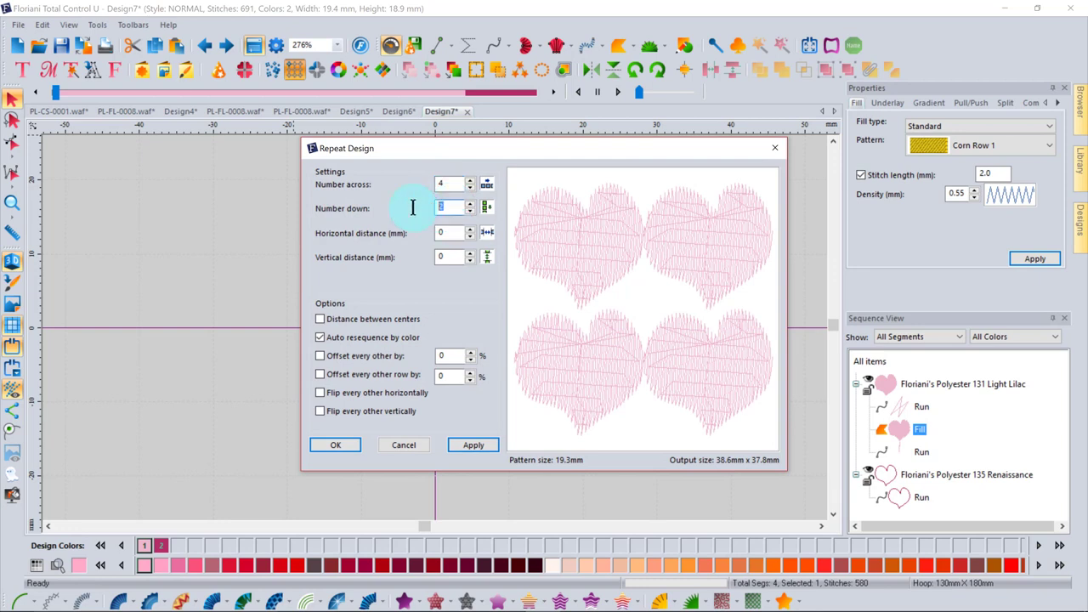
{"action": "left_click", "coordinate": [450, 230]}
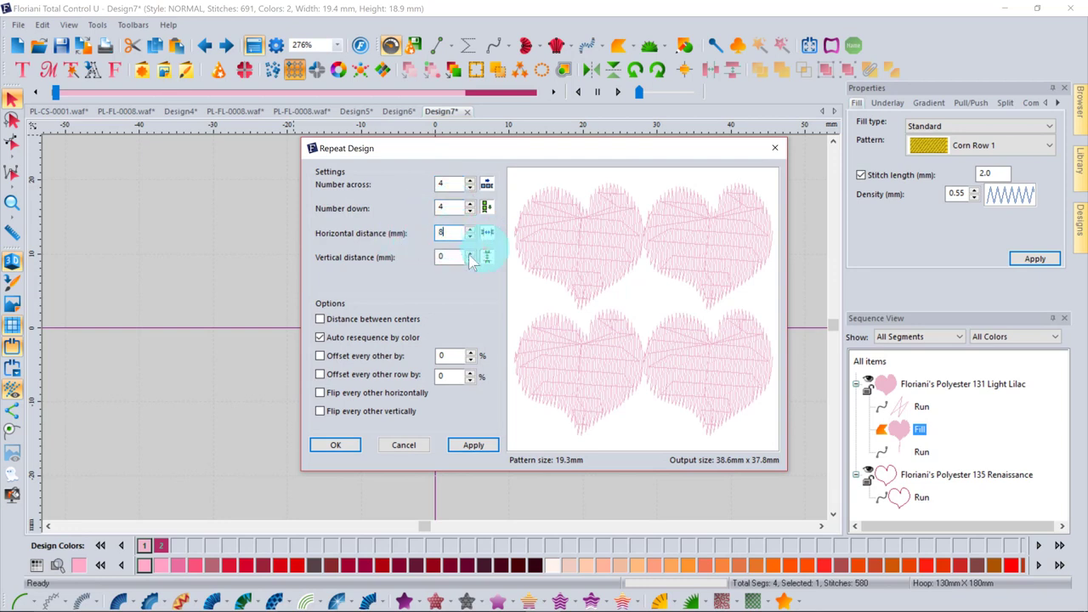
{"action": "type", "text": "8"}
{"action": "left_click", "coordinate": [442, 257]}
{"action": "type", "text": "8"}
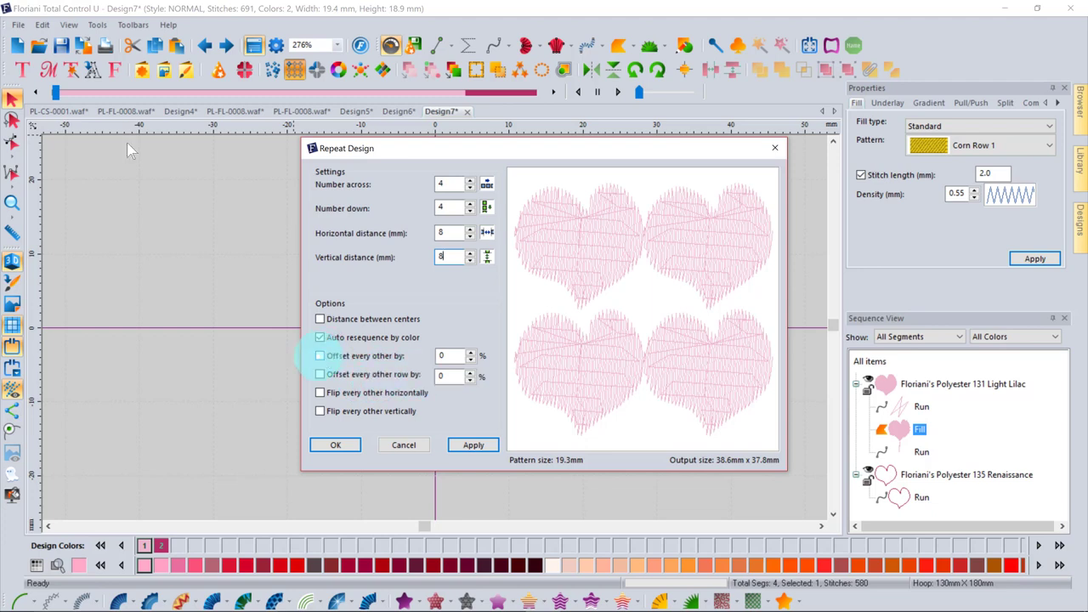
{"action": "left_click", "coordinate": [320, 356]}
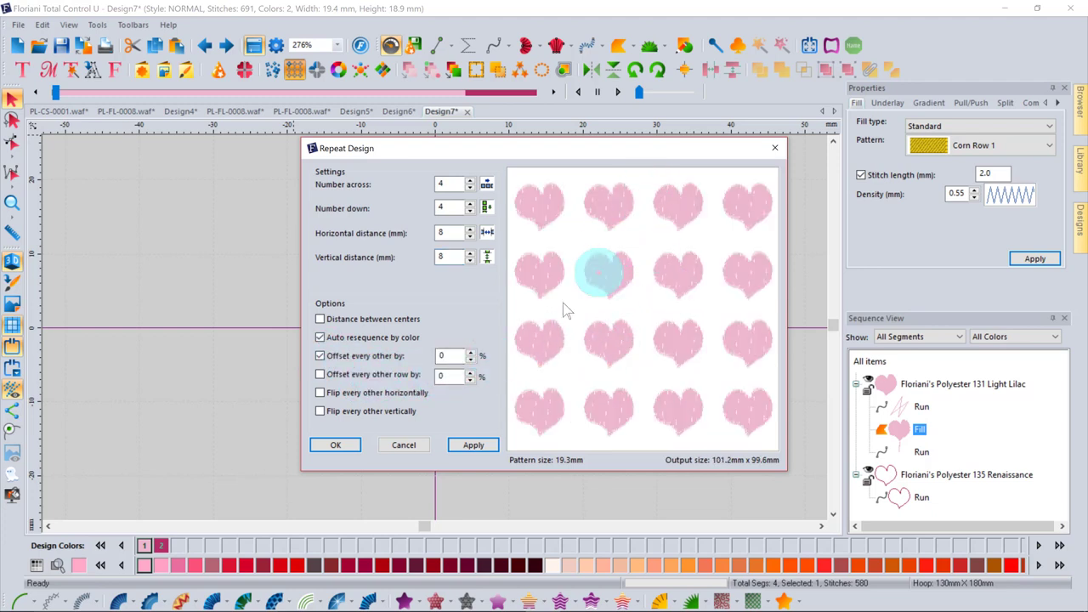
{"action": "left_click", "coordinate": [471, 351]}
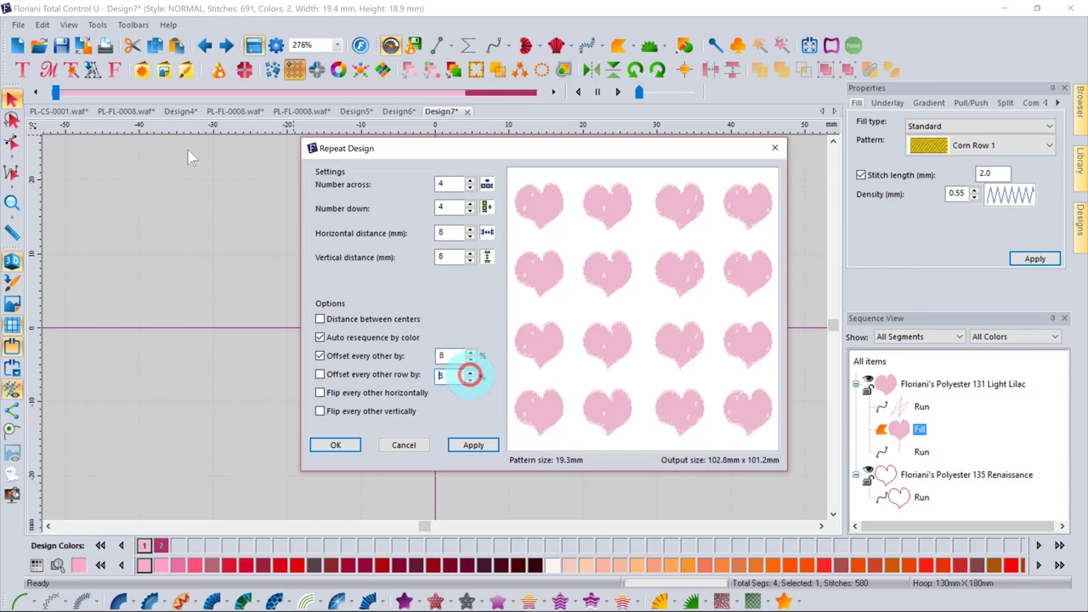
{"action": "left_click", "coordinate": [450, 376]}
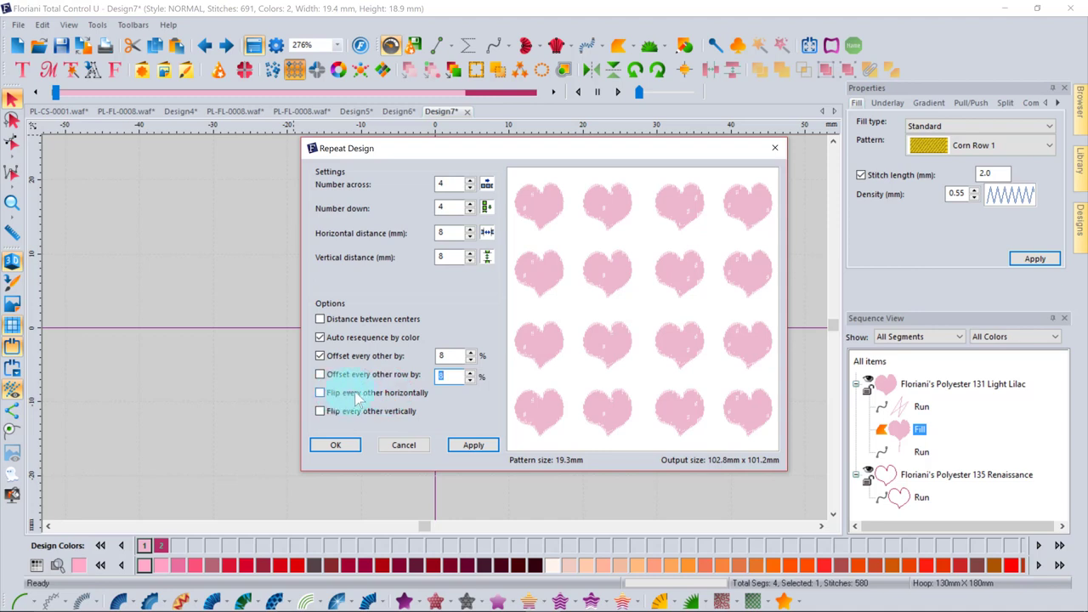
{"action": "left_click", "coordinate": [319, 393]}
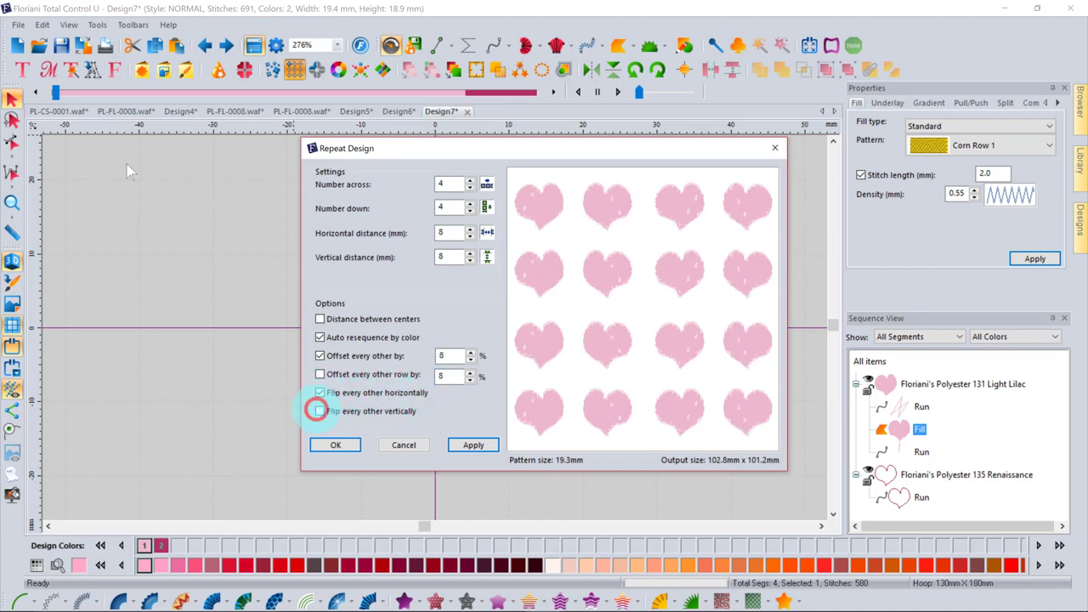
{"action": "left_click", "coordinate": [318, 411]}
{"action": "left_click", "coordinate": [329, 444]}
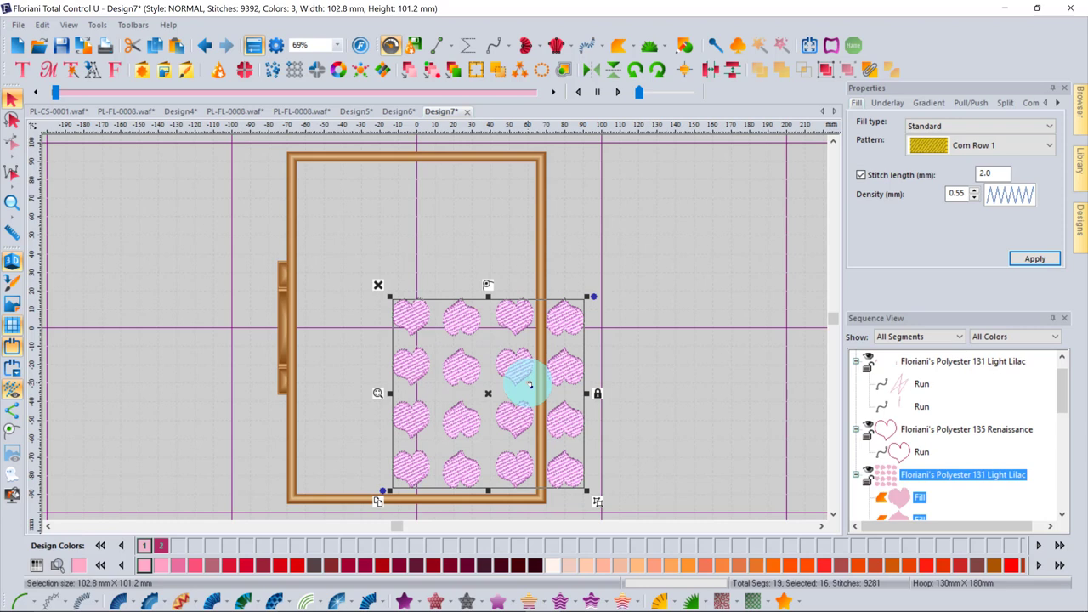
{"action": "left_click", "coordinate": [205, 45]}
{"action": "left_click_drag", "start_coordinate": [371, 269], "coordinate": [459, 334]}
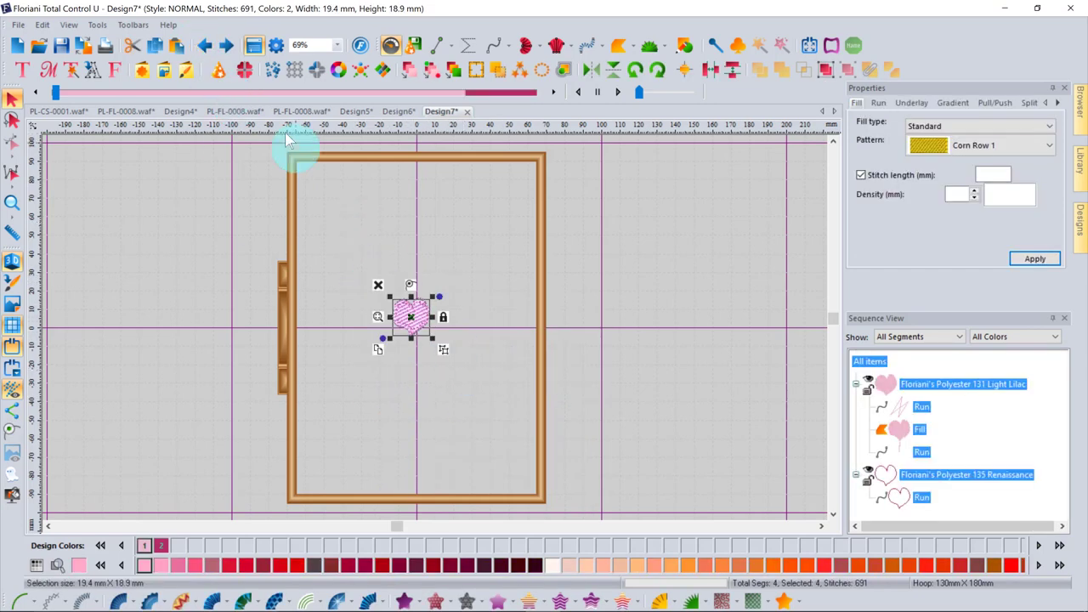
Apply a Corners Repeat to the heart: 1.2 horizontal, 1.7 vertical spacing, 40° angle
{"action": "left_click", "coordinate": [317, 71]}
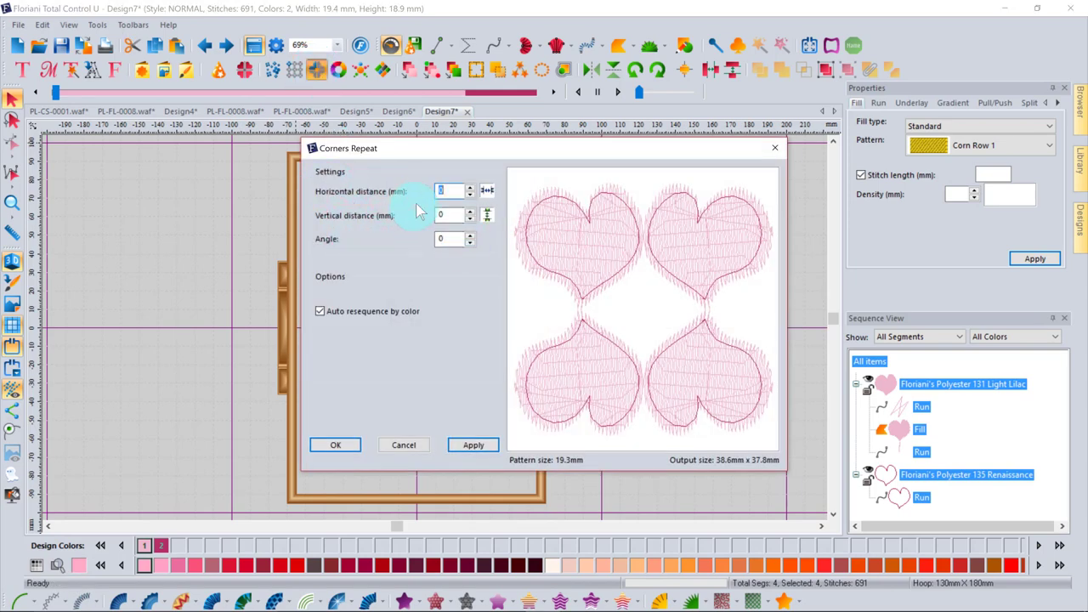
{"action": "left_click", "coordinate": [470, 189]}
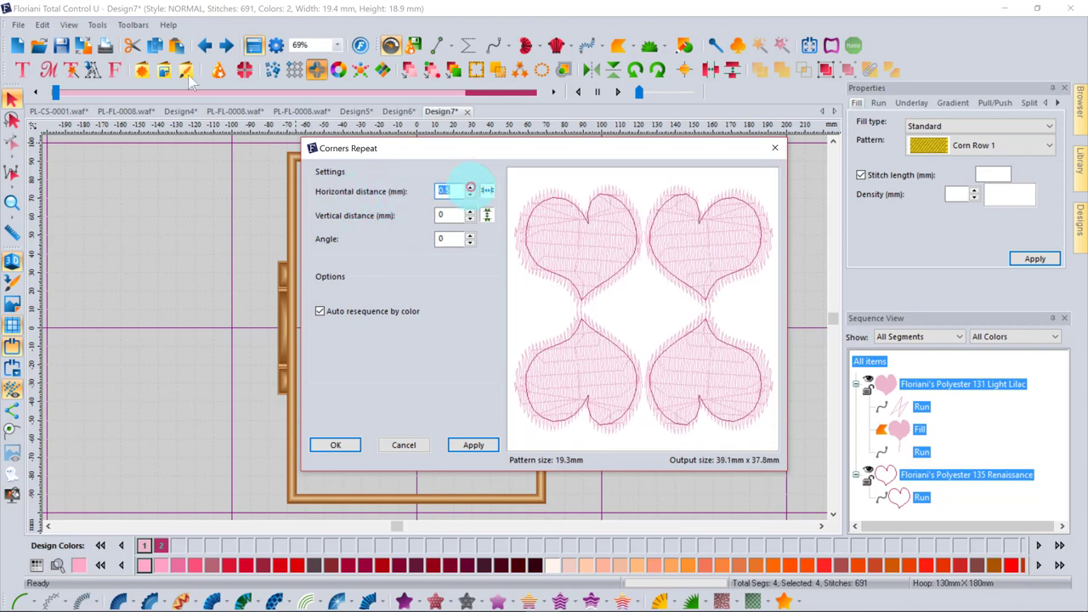
{"action": "left_click", "coordinate": [470, 189]}
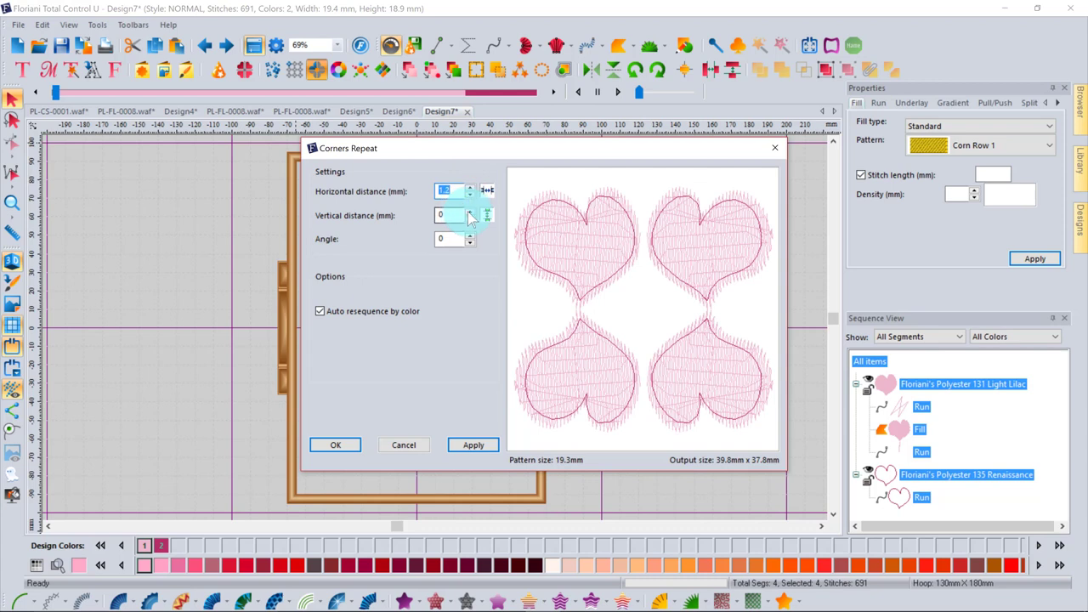
{"action": "left_click", "coordinate": [470, 212]}
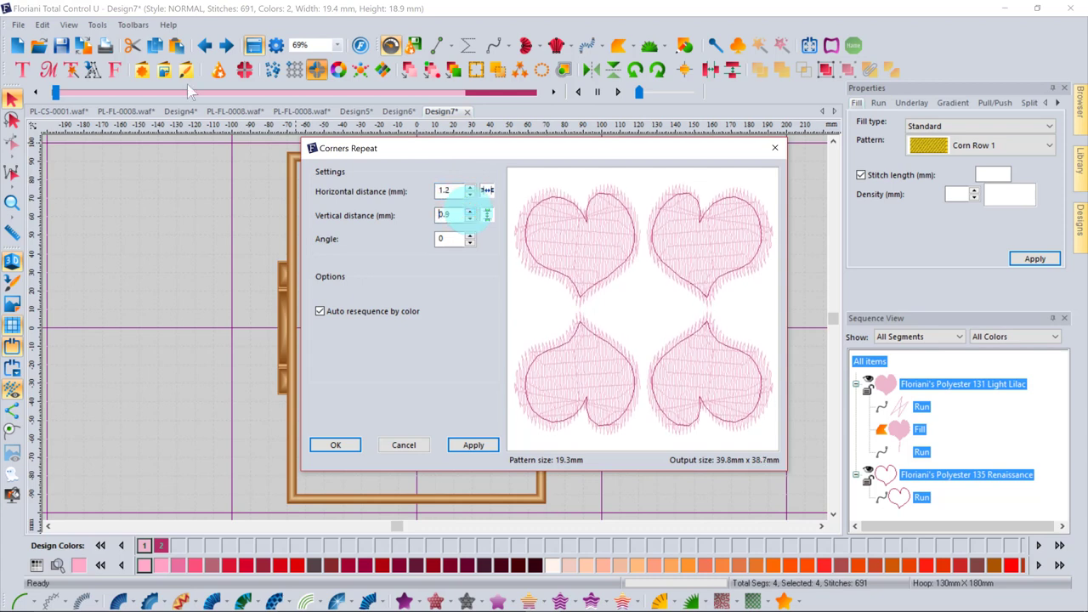
{"action": "left_click", "coordinate": [471, 211]}
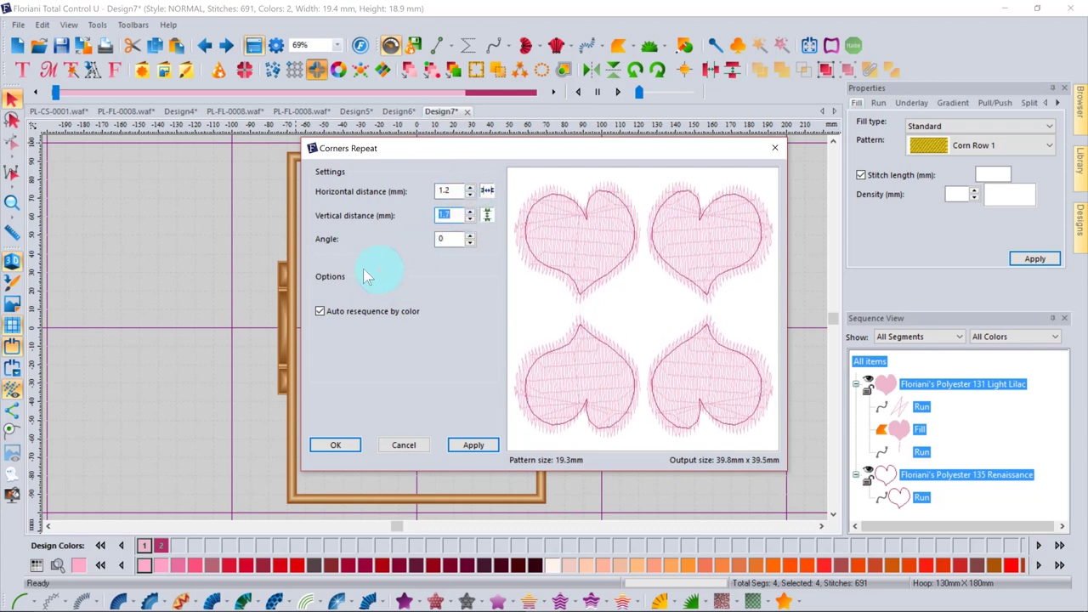
{"action": "left_click", "coordinate": [470, 236]}
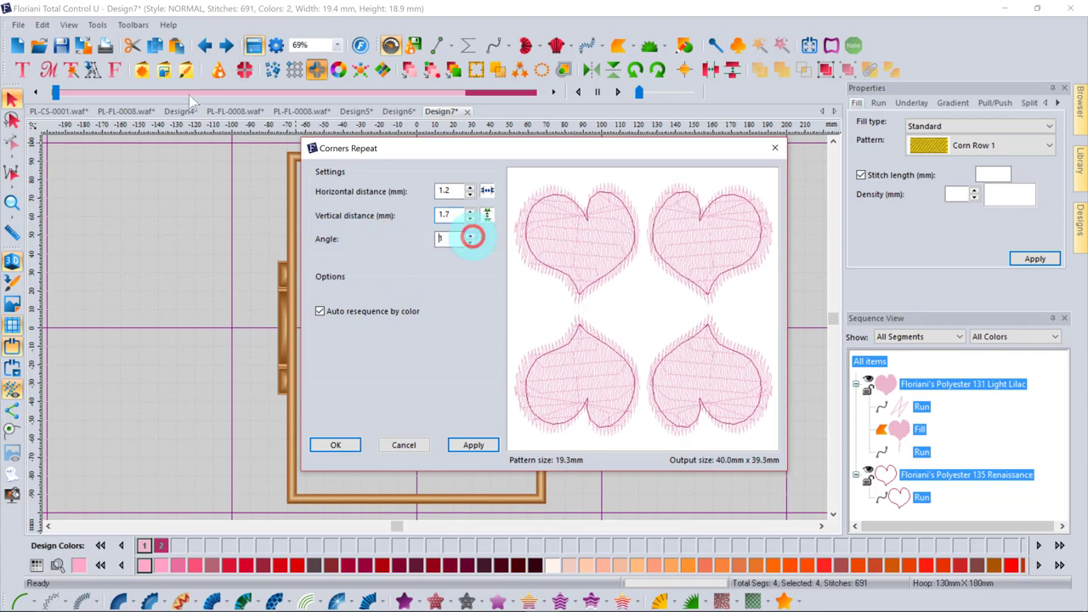
{"action": "left_click", "coordinate": [470, 236]}
{"action": "left_click", "coordinate": [470, 236]}
{"action": "left_click", "coordinate": [471, 235]}
{"action": "left_click", "coordinate": [470, 235]}
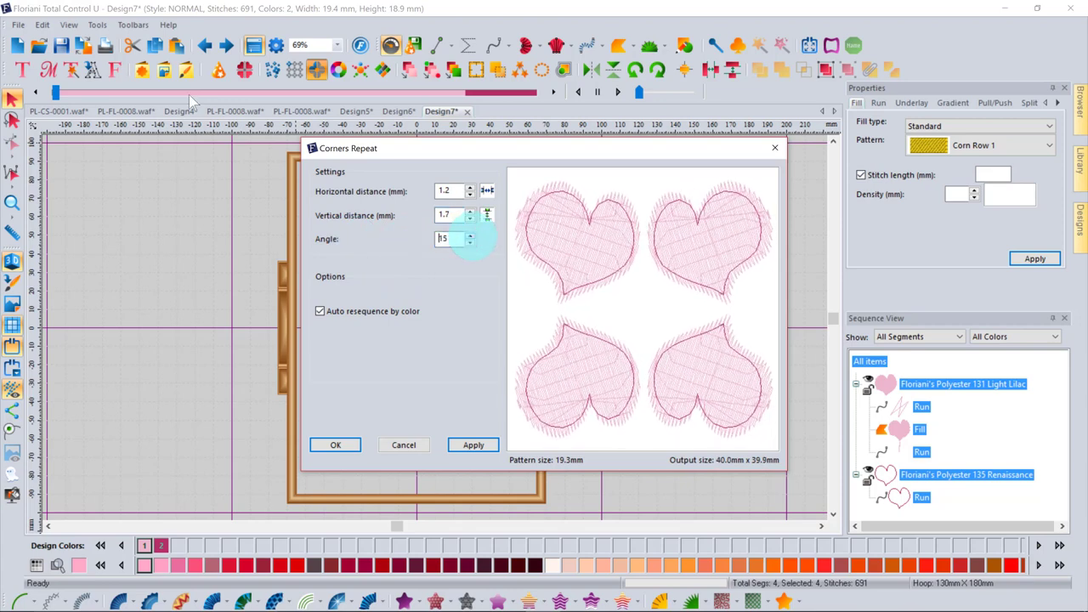
{"action": "left_click", "coordinate": [470, 235]}
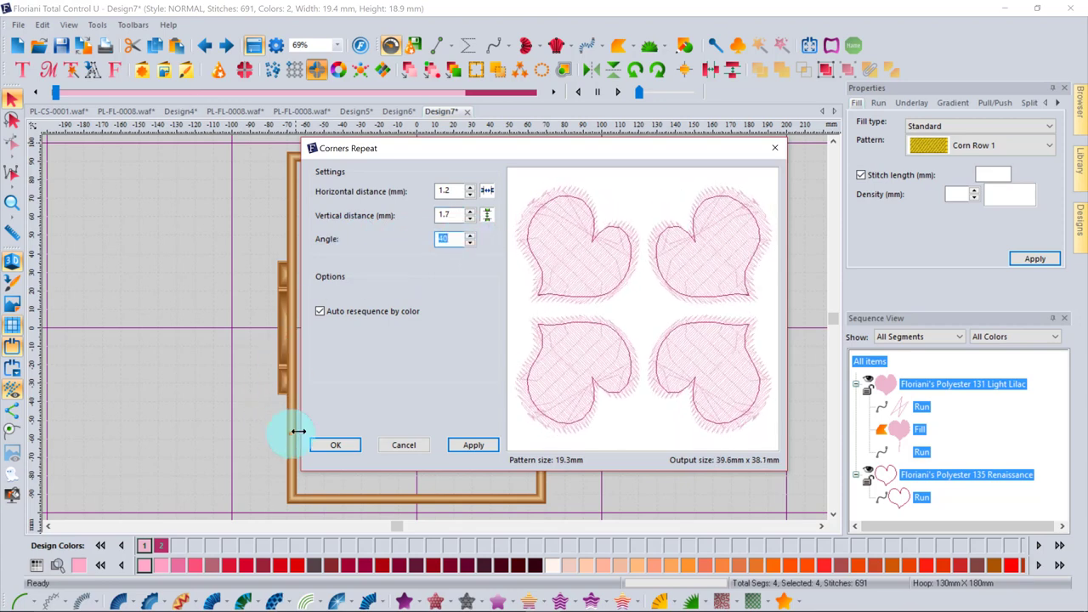
{"action": "left_click", "coordinate": [332, 446]}
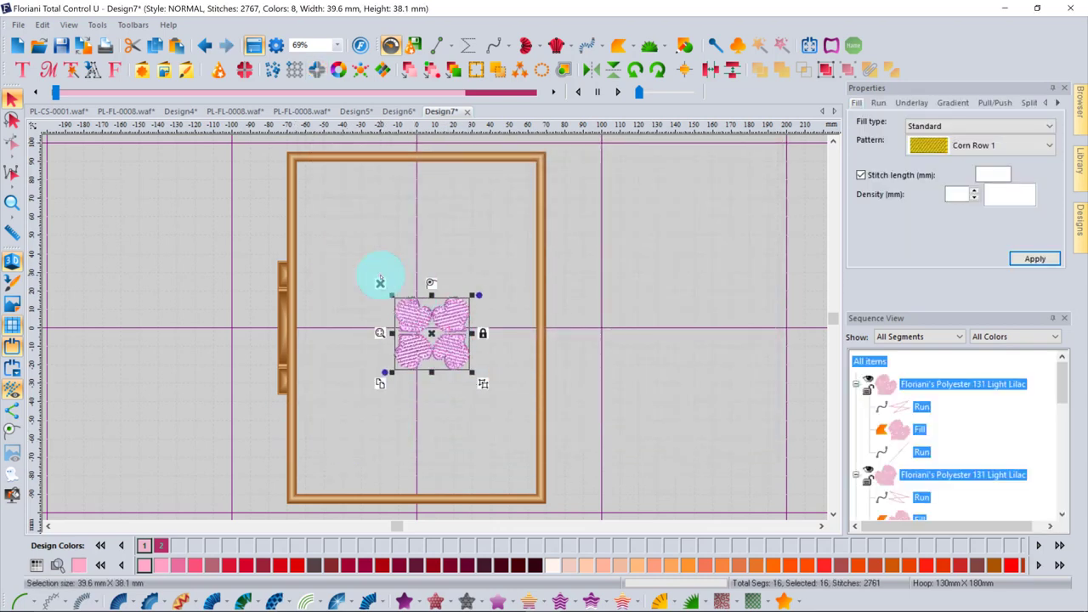
{"action": "left_click", "coordinate": [12, 202]}
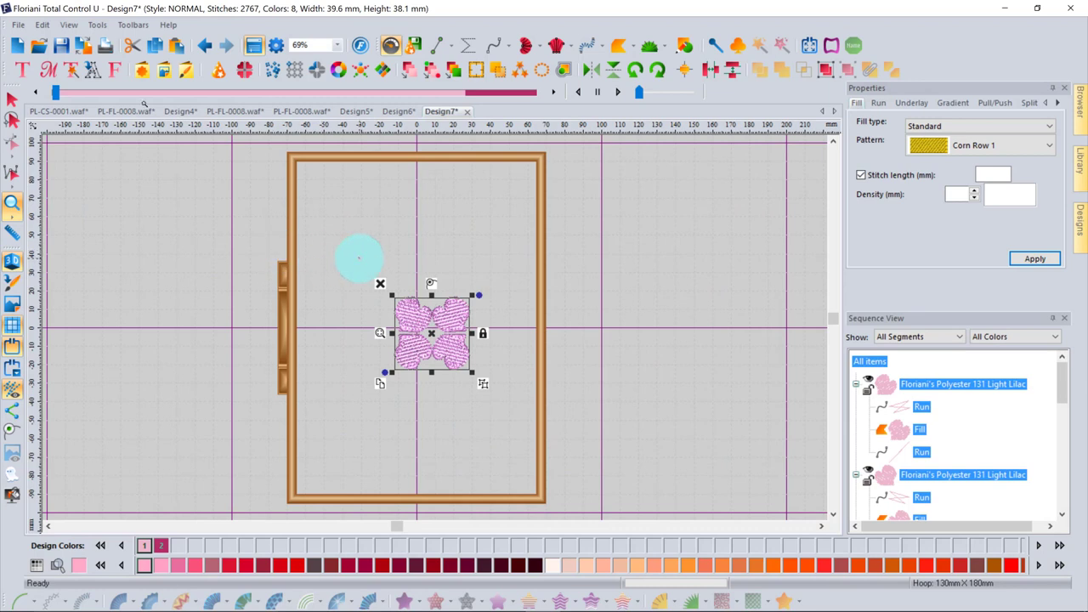
Zoom in around the four-heart design and bring up Color Play
{"action": "left_click_drag", "start_coordinate": [358, 258], "coordinate": [492, 391]}
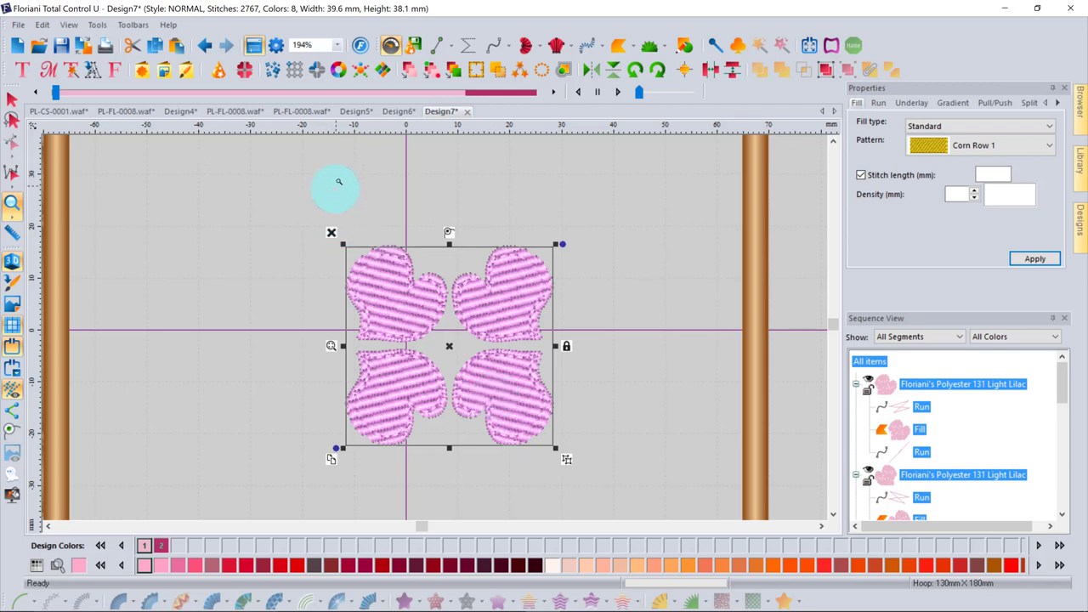
{"action": "left_click", "coordinate": [338, 70]}
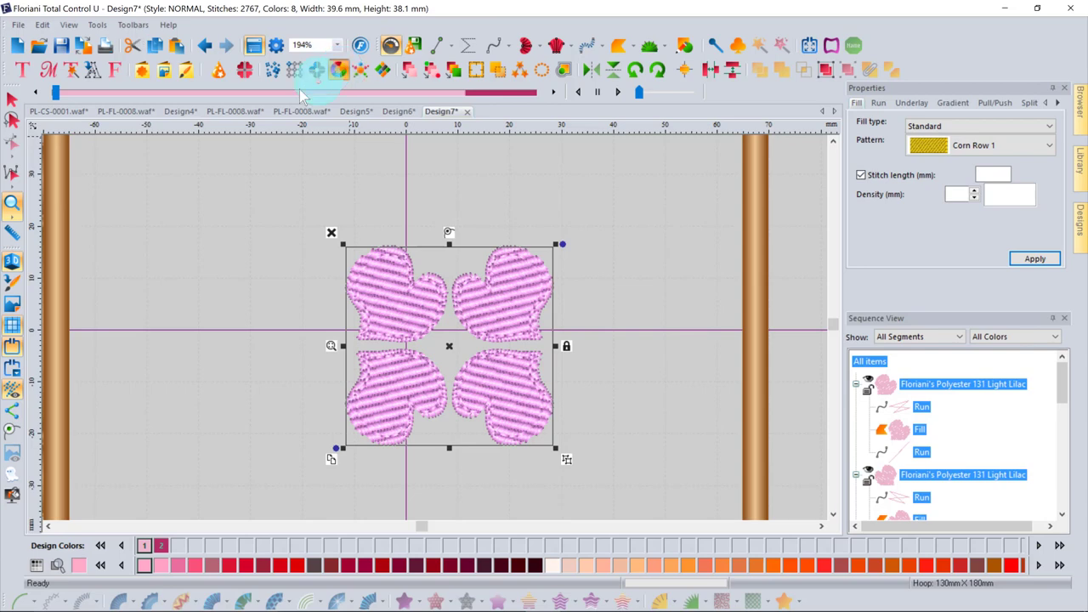
{"action": "left_click", "coordinate": [340, 72]}
Close Color Play without changing colours and delete the four-heart design
{"action": "left_click", "coordinate": [489, 256]}
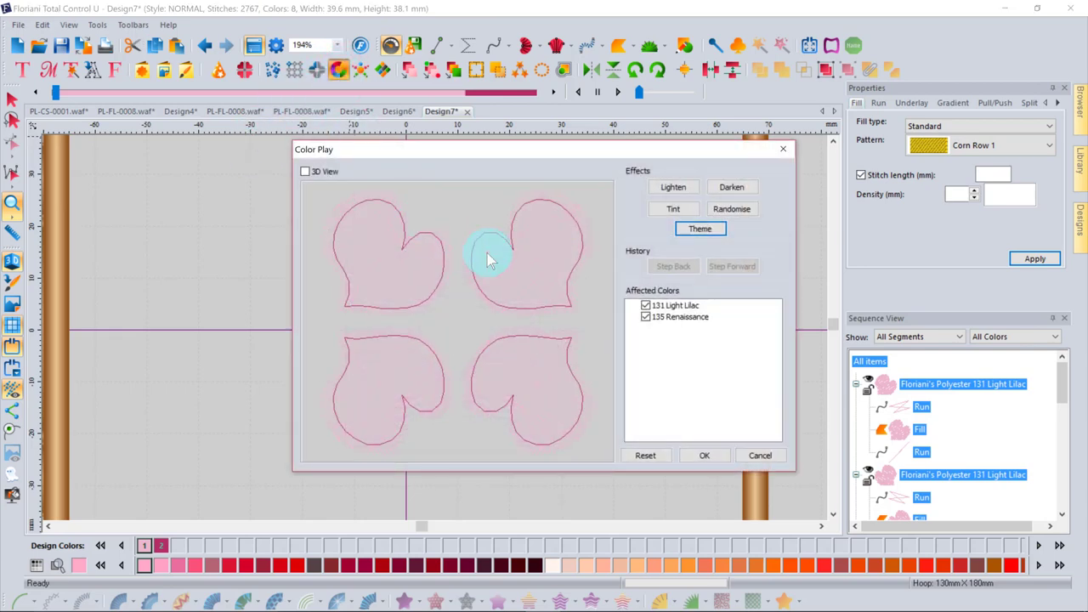
{"action": "left_click", "coordinate": [697, 328]}
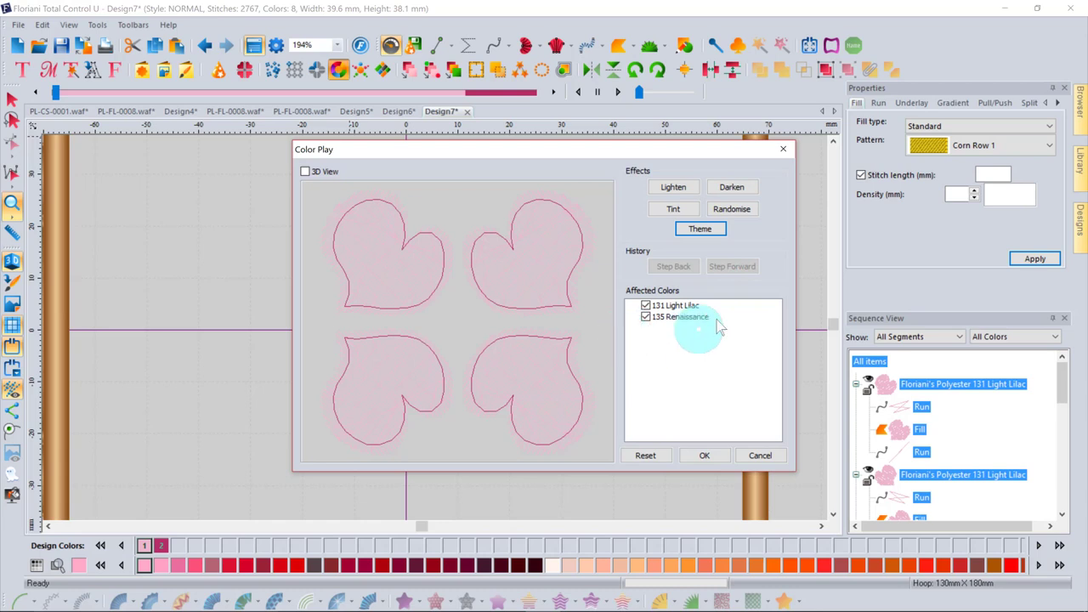
{"action": "left_click", "coordinate": [713, 458]}
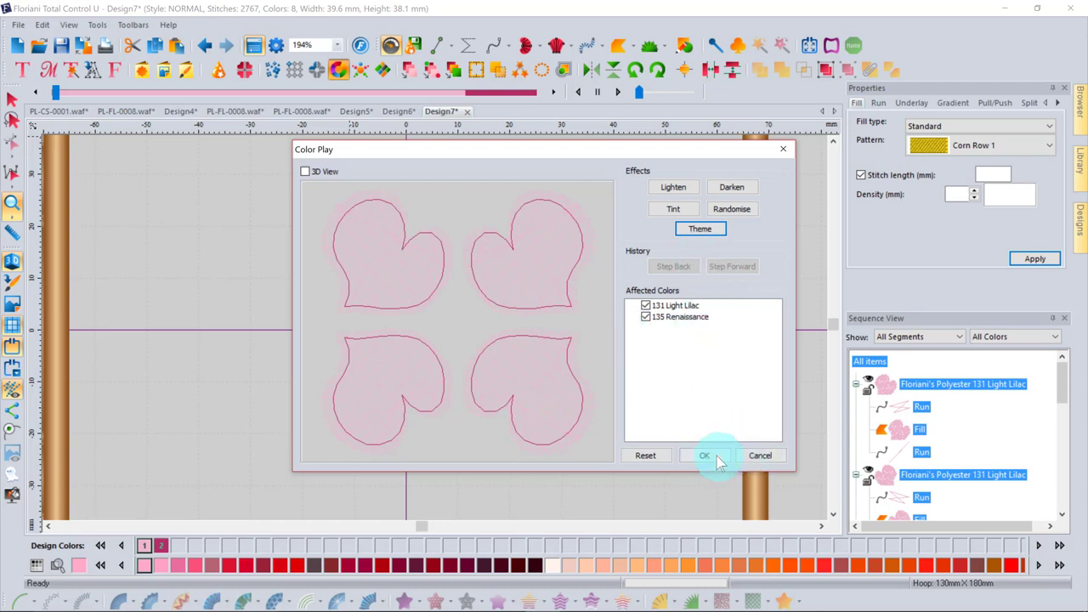
{"action": "left_click", "coordinate": [759, 456]}
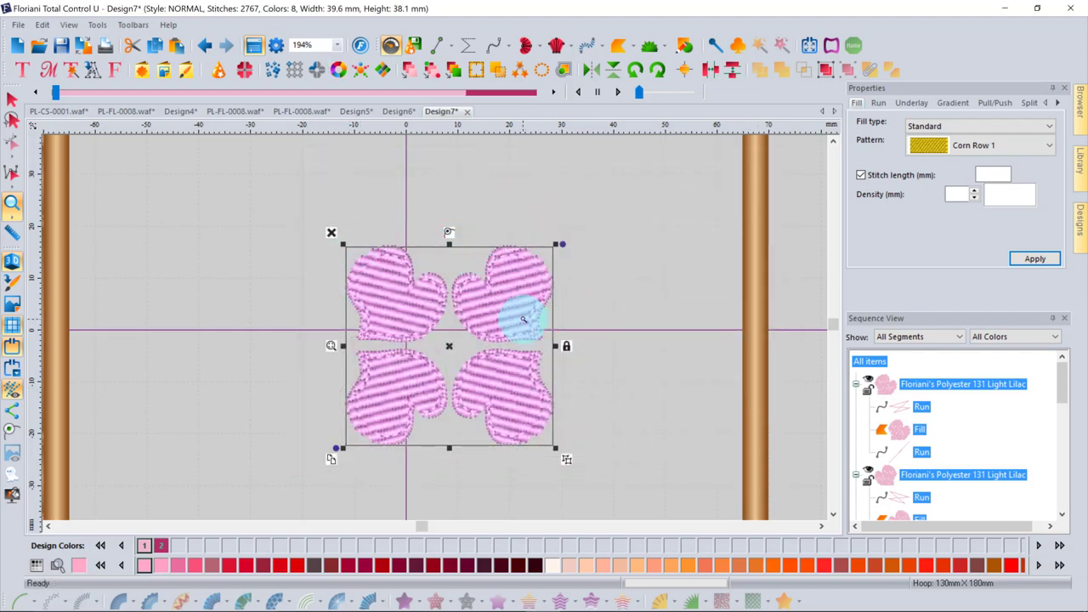
{"action": "key", "text": "Delete"}
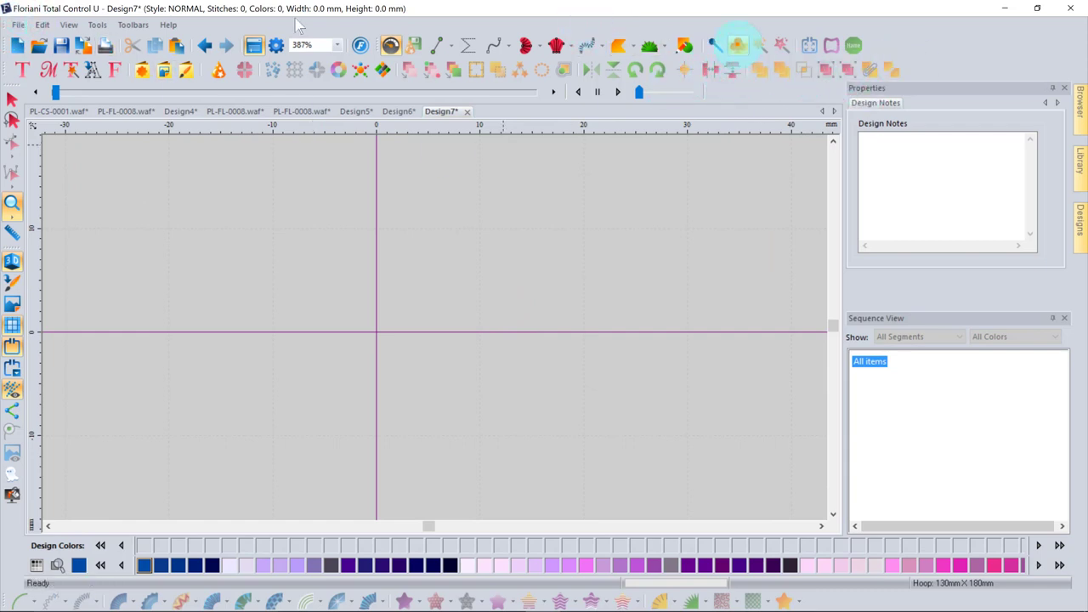
Place the Kite symbol near the canvas centre and select the whole kite
{"action": "left_click", "coordinate": [738, 45]}
{"action": "left_click", "coordinate": [1045, 144]}
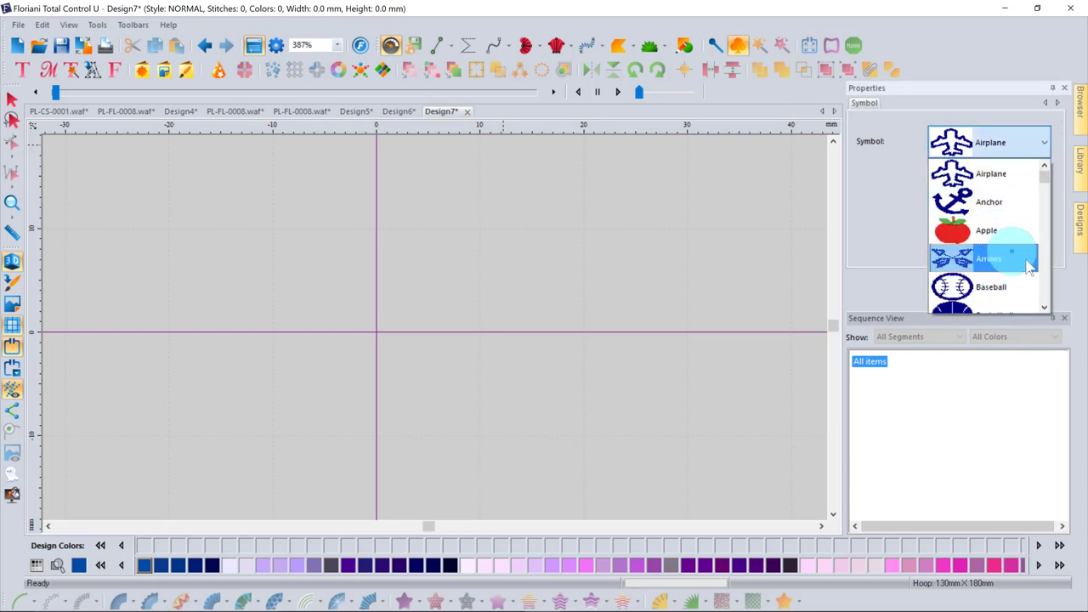
{"action": "left_click_drag", "start_coordinate": [1045, 166], "coordinate": [1052, 249]}
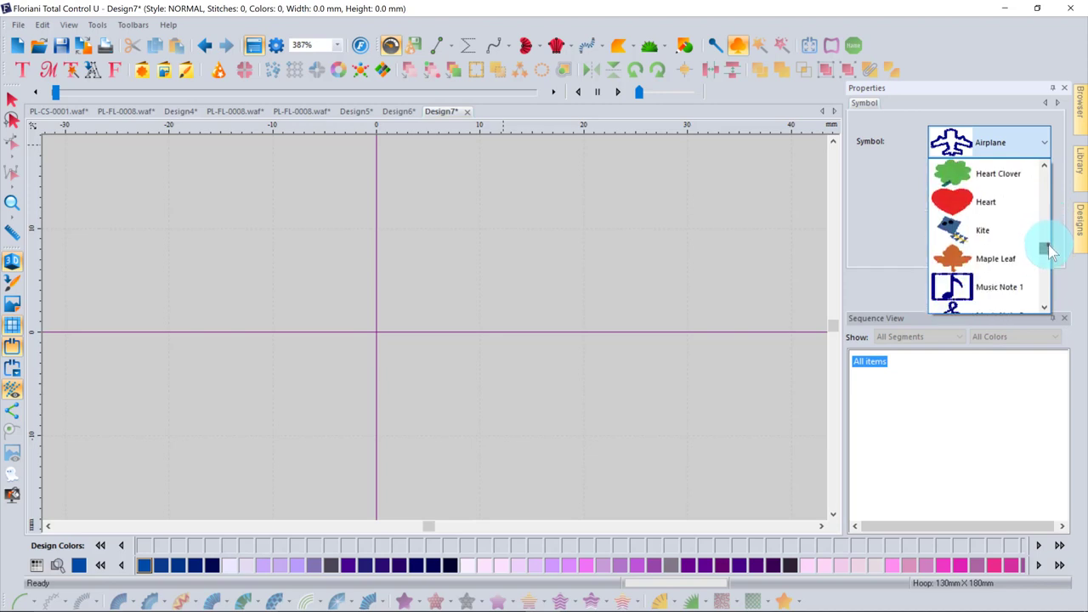
{"action": "left_click", "coordinate": [954, 233]}
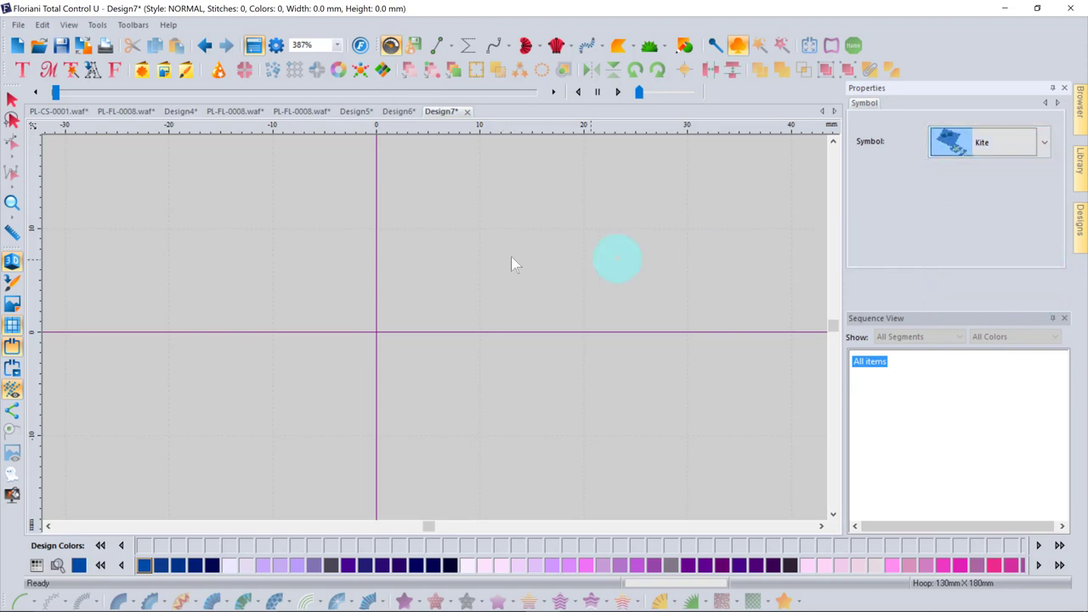
{"action": "left_click_drag", "start_coordinate": [384, 255], "coordinate": [494, 340]}
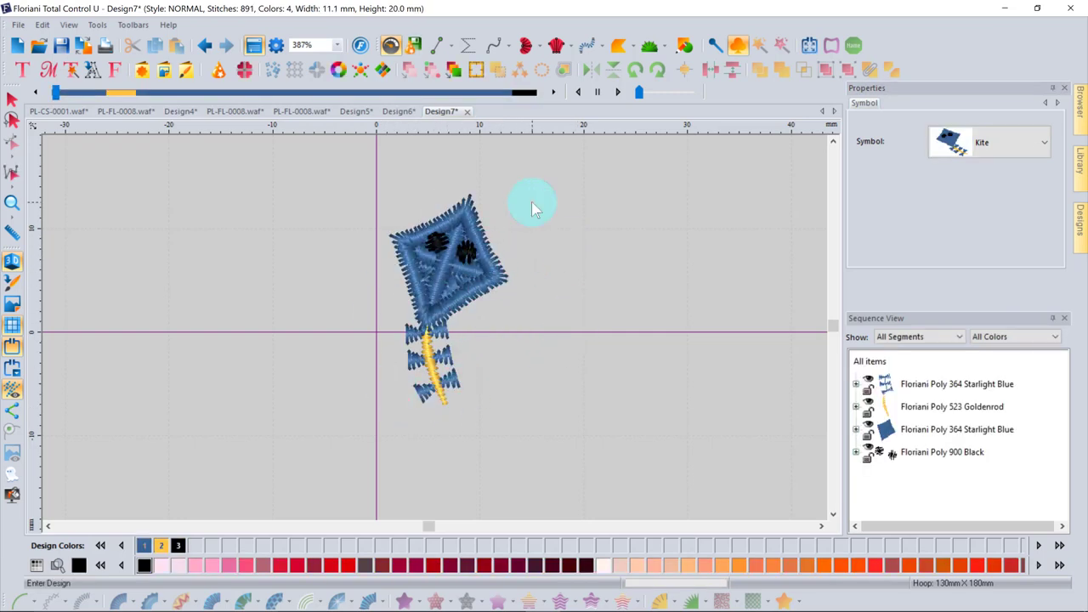
{"action": "left_click", "coordinate": [11, 99]}
{"action": "key", "text": "ctrl+a"}
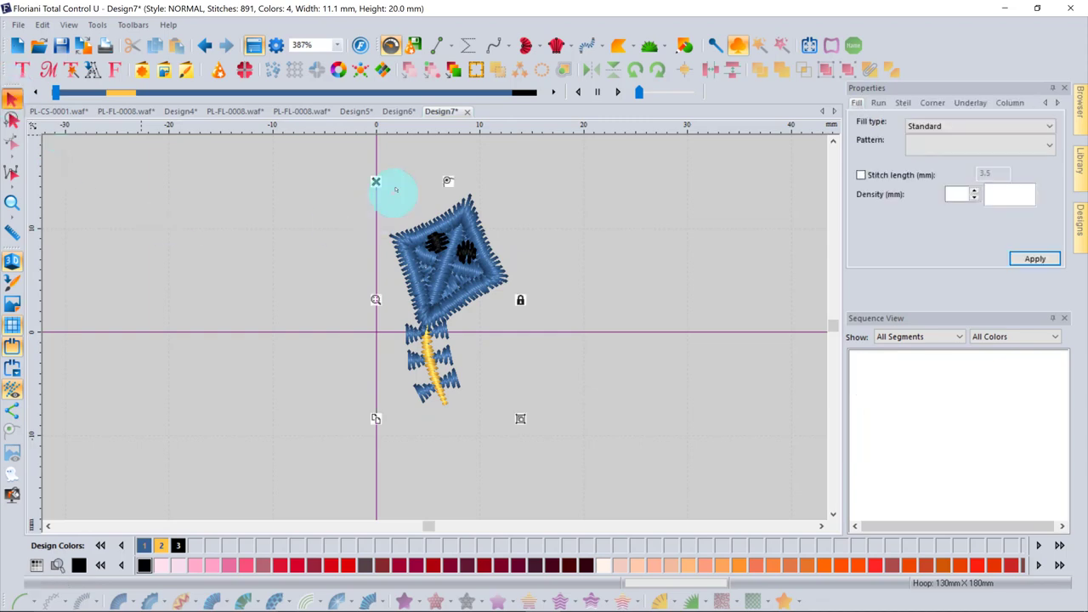
In Color Play, try lightening, darkening and a green tint on the kite, then undo them
{"action": "left_click", "coordinate": [338, 69]}
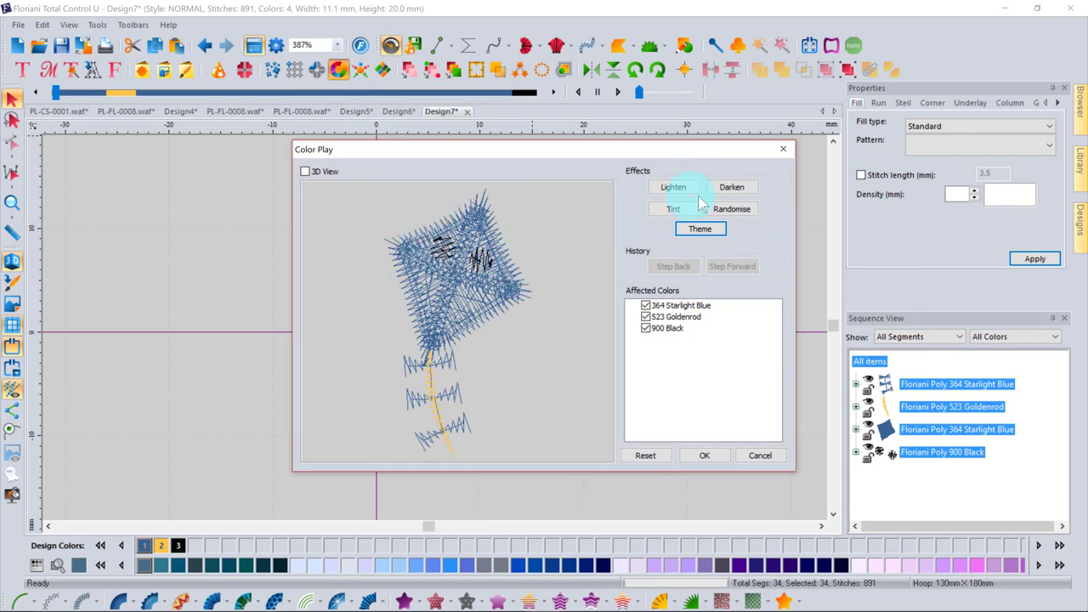
{"action": "left_click", "coordinate": [683, 188]}
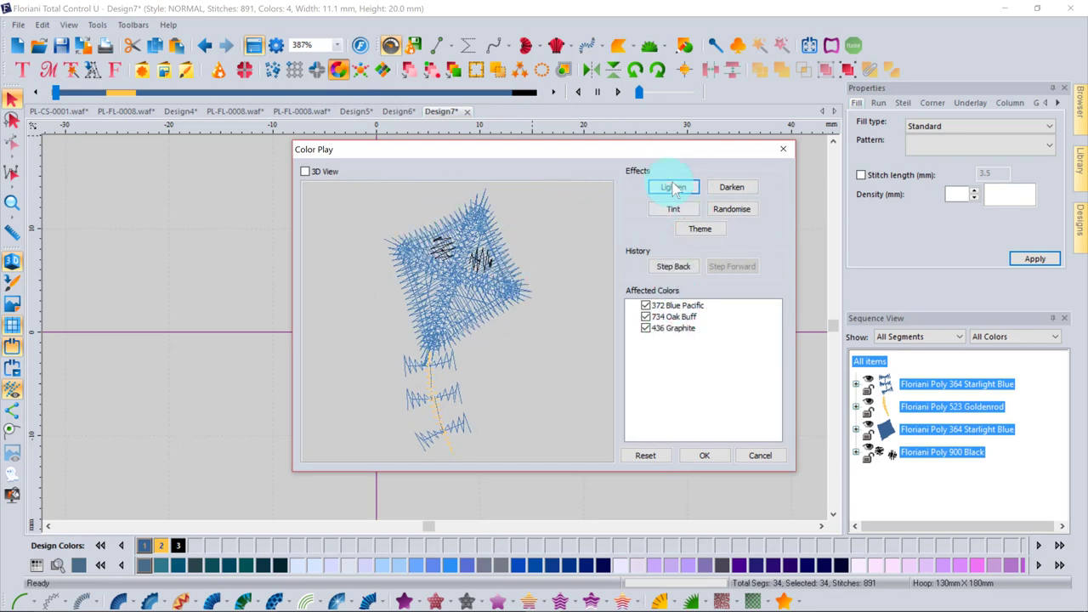
{"action": "left_click", "coordinate": [673, 186]}
{"action": "left_click", "coordinate": [673, 186]}
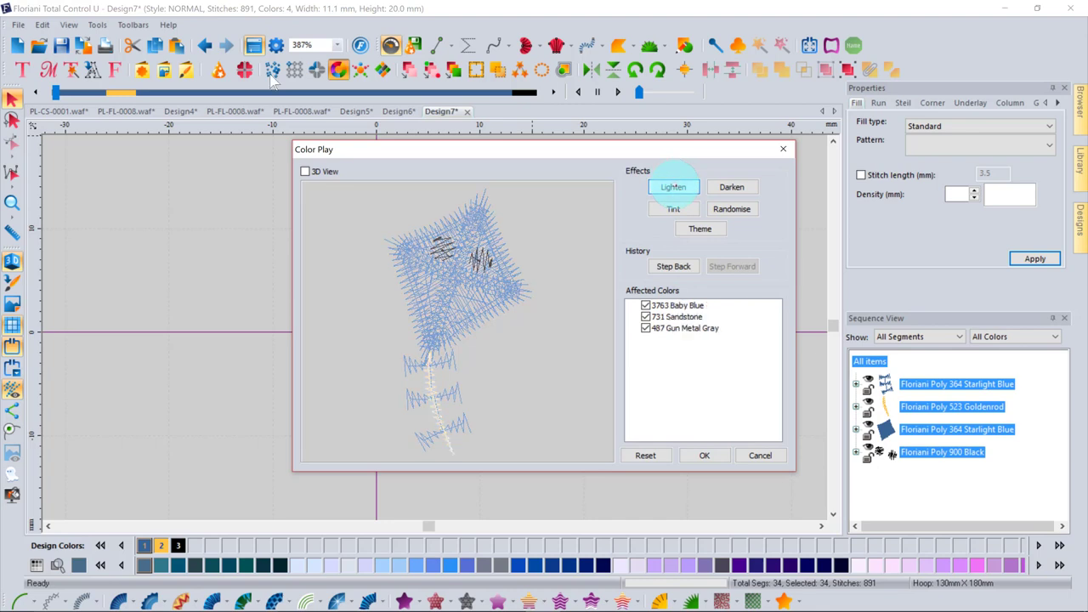
{"action": "left_click", "coordinate": [731, 186]}
{"action": "left_click", "coordinate": [730, 186]}
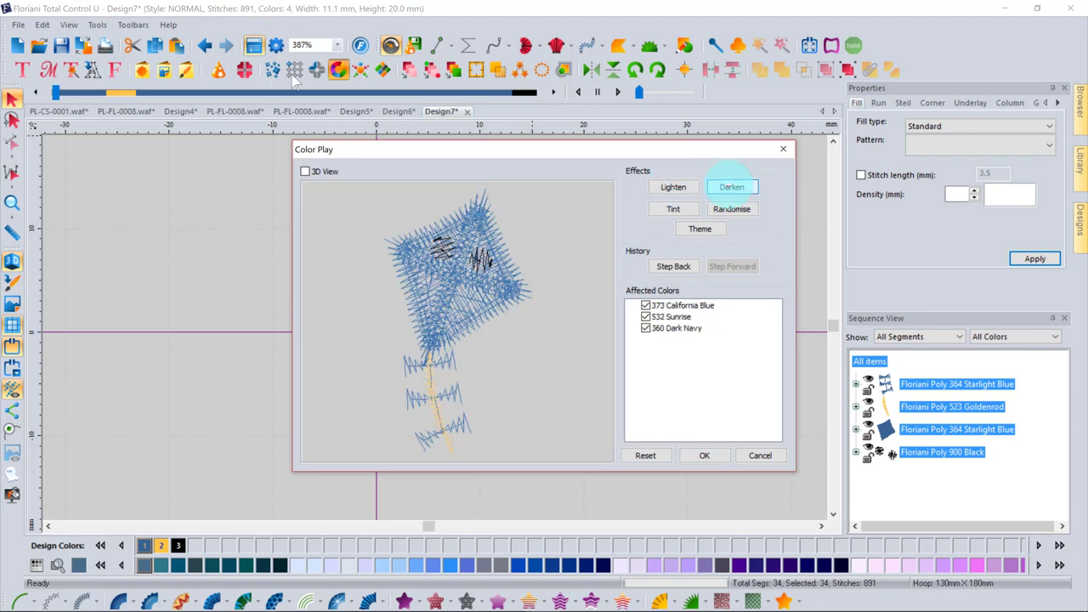
{"action": "left_click", "coordinate": [730, 187]}
{"action": "left_click", "coordinate": [673, 206]}
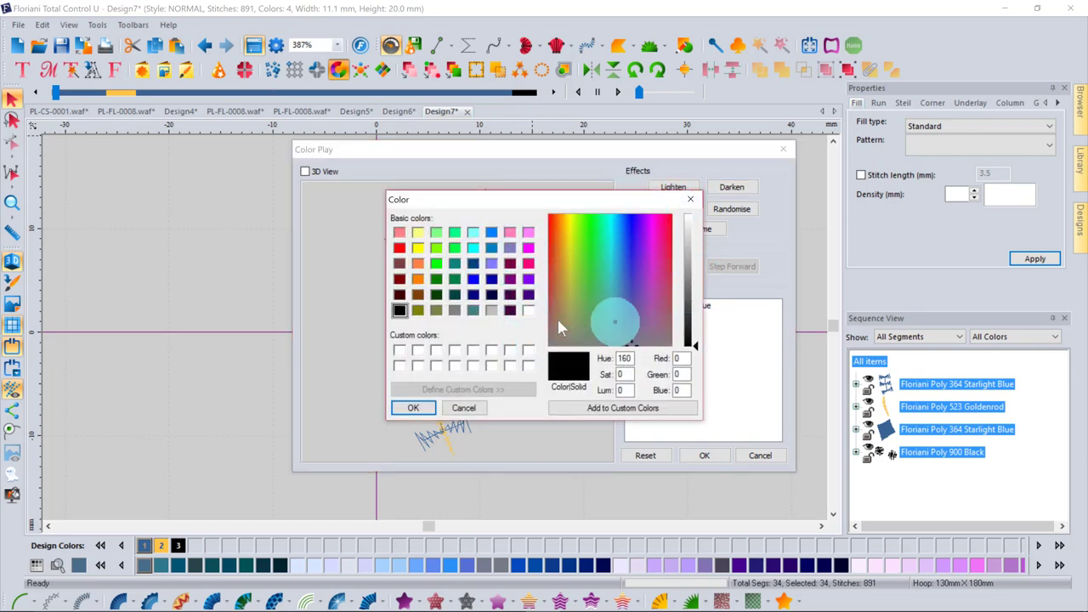
{"action": "left_click", "coordinate": [454, 247]}
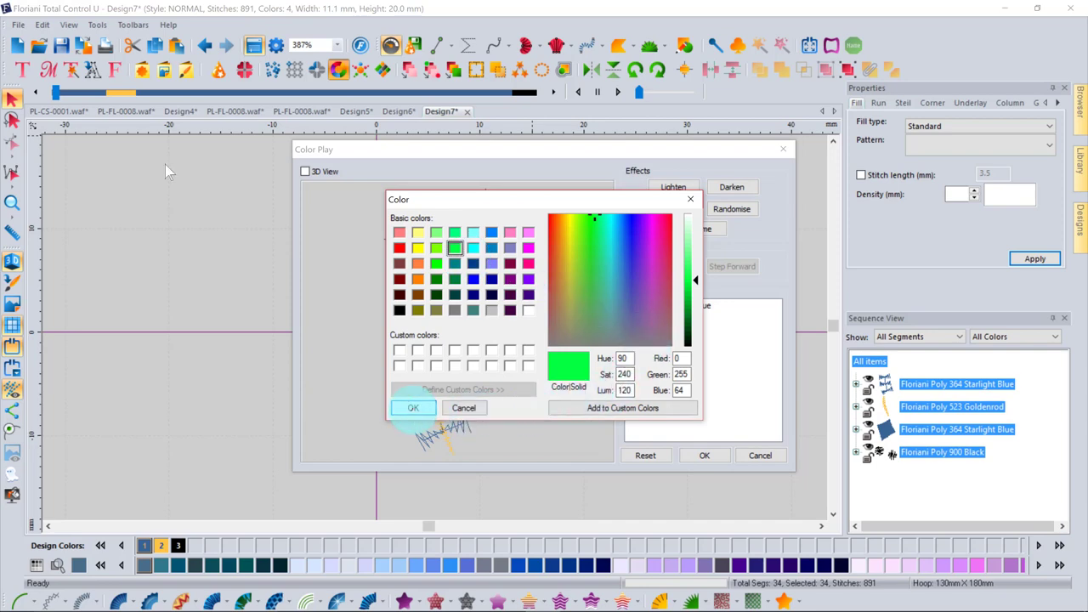
{"action": "left_click", "coordinate": [413, 407]}
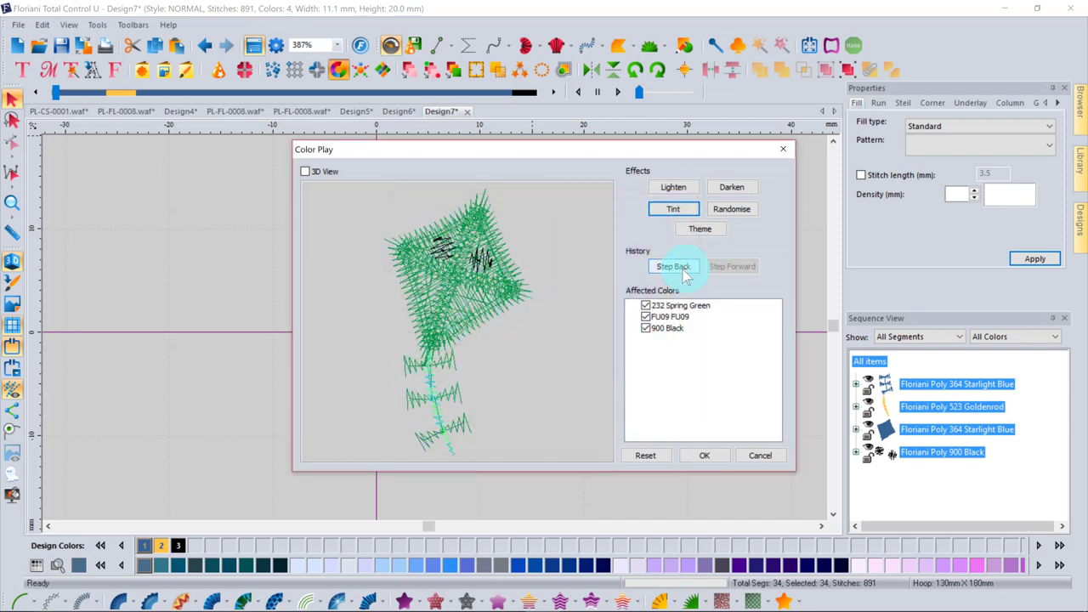
{"action": "left_click", "coordinate": [673, 266]}
{"action": "left_click", "coordinate": [673, 266]}
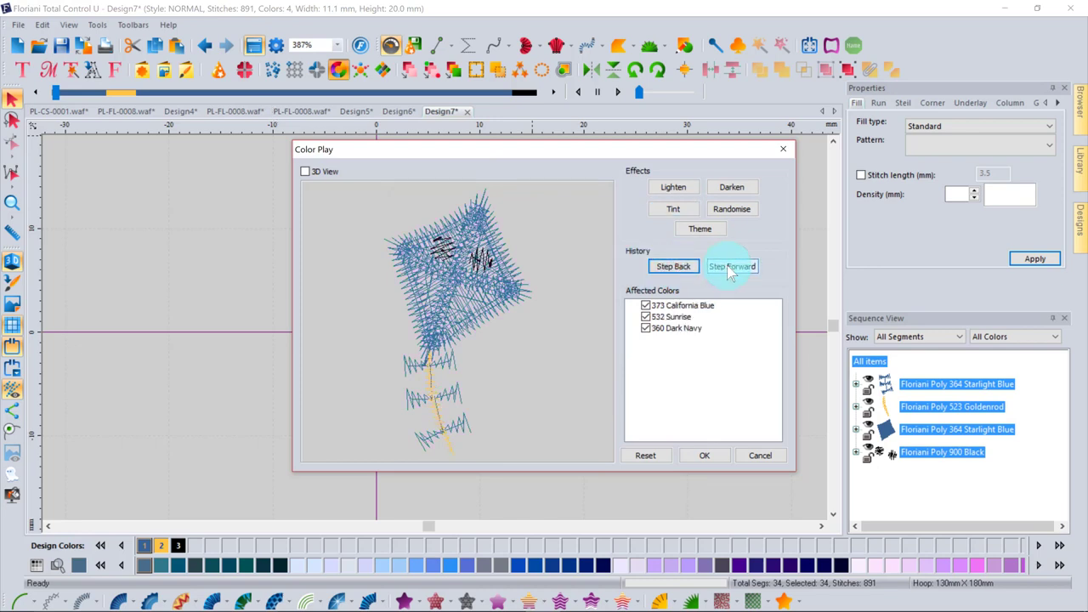
Randomise the kite to Neon Orange, Royal Purple and Slate Gray, accept, and deselect
{"action": "left_click", "coordinate": [732, 210]}
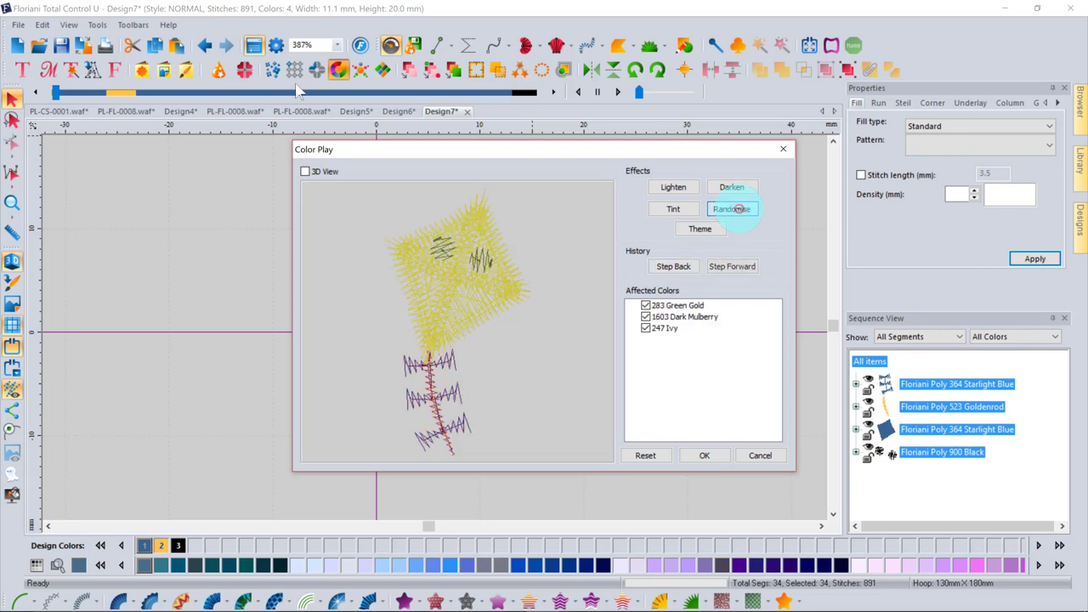
{"action": "left_click", "coordinate": [731, 210]}
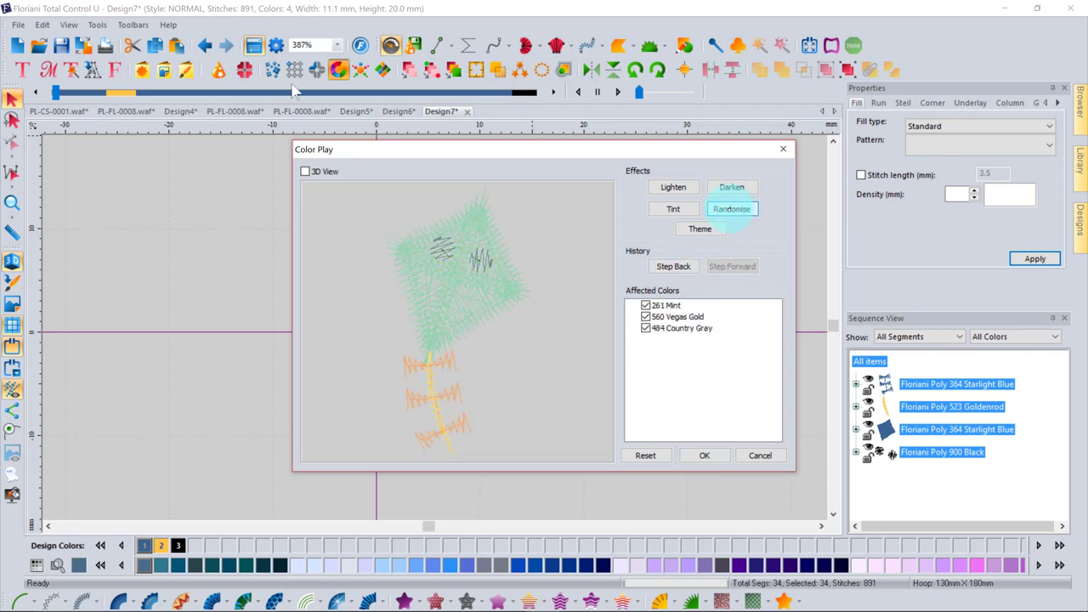
{"action": "left_click", "coordinate": [732, 209]}
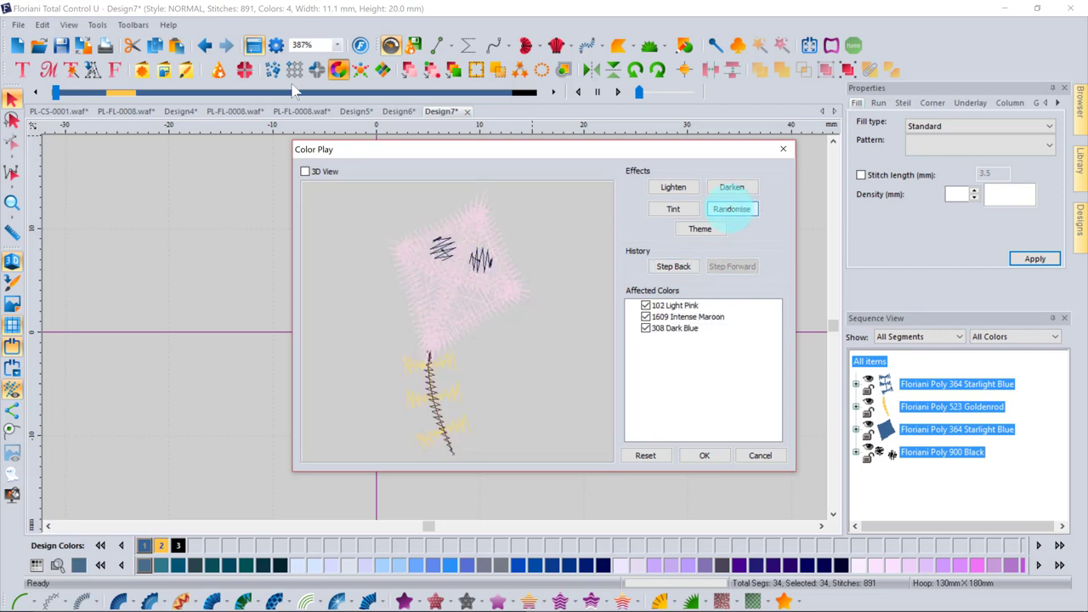
{"action": "left_click", "coordinate": [730, 209]}
{"action": "left_click", "coordinate": [731, 209]}
{"action": "left_click", "coordinate": [730, 209]}
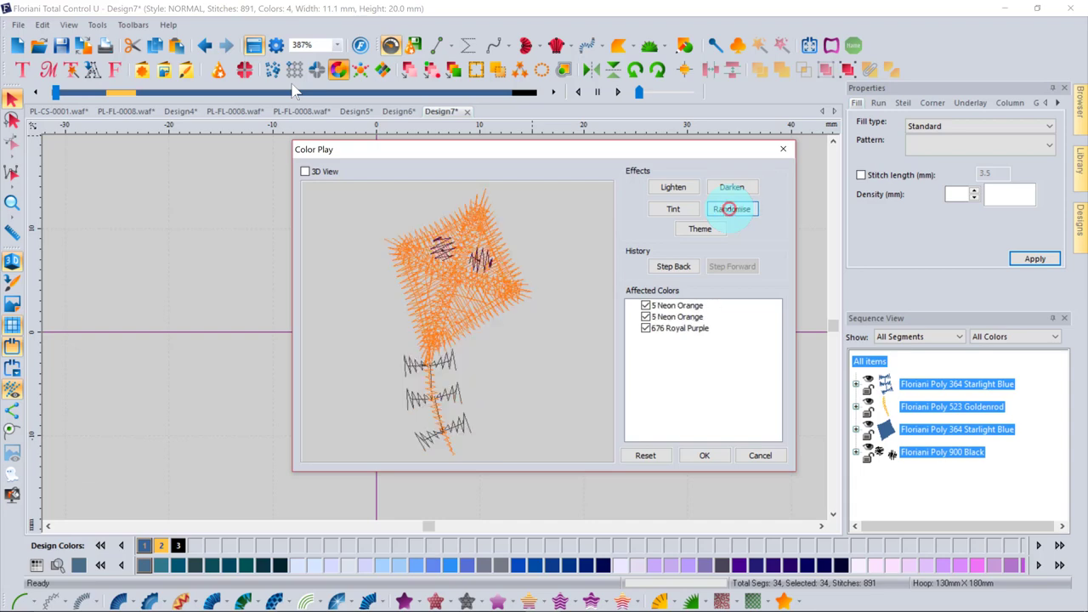
{"action": "left_click", "coordinate": [694, 464]}
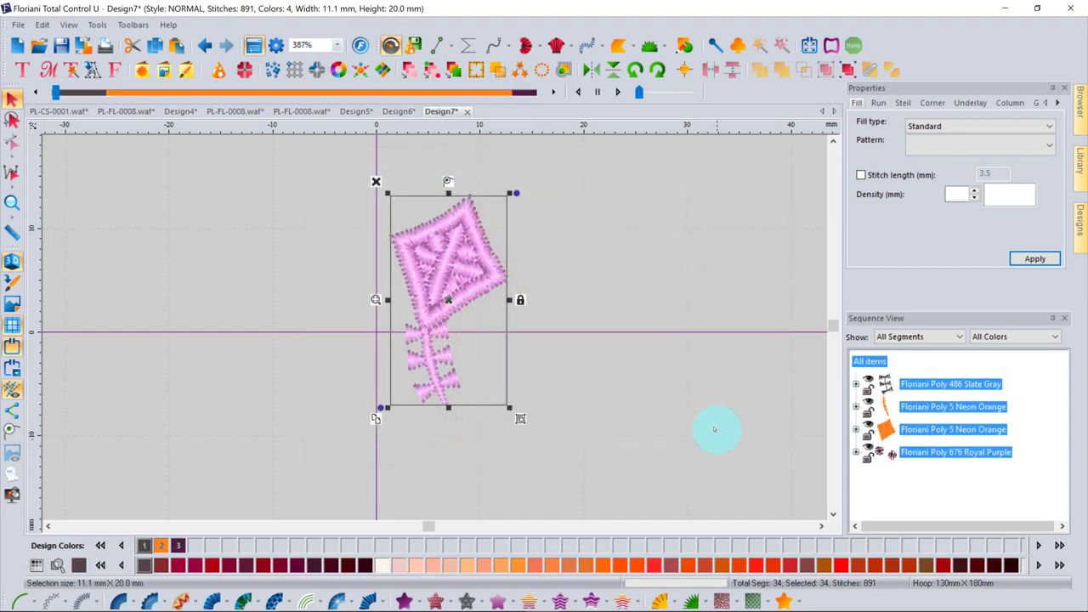
{"action": "left_click", "coordinate": [724, 299]}
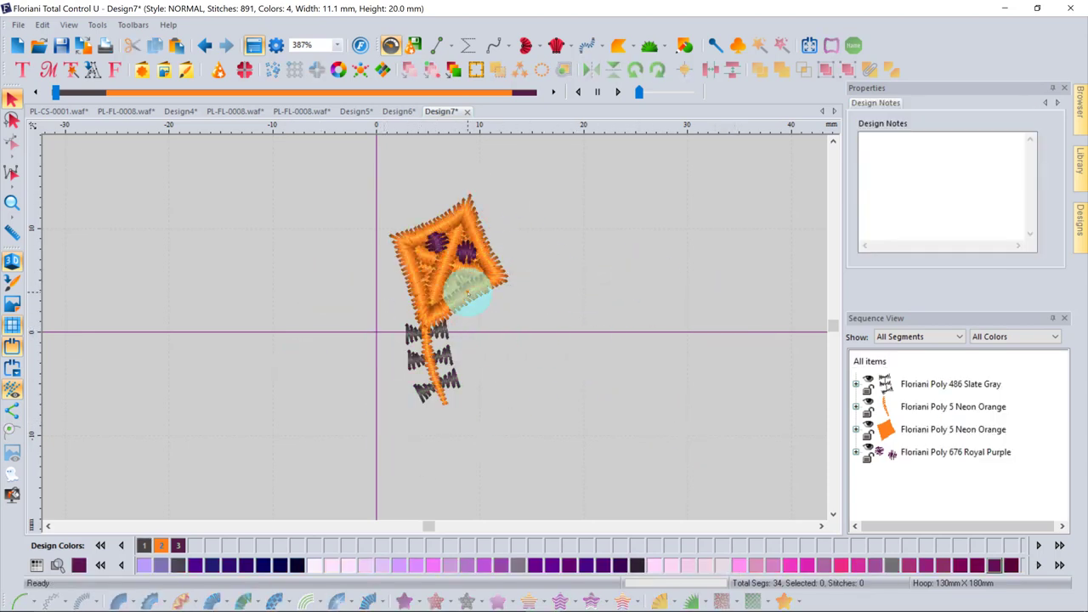
In UDesignIT, load Body-1 from the Monsters gallery into the preview
{"action": "left_click", "coordinate": [364, 75]}
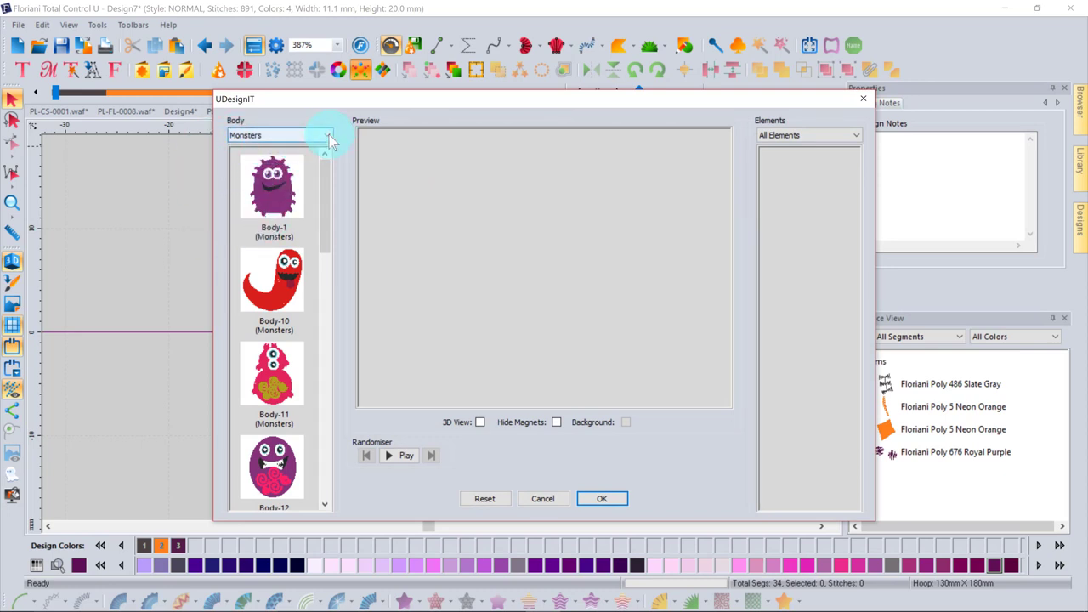
{"action": "left_click", "coordinate": [857, 136]}
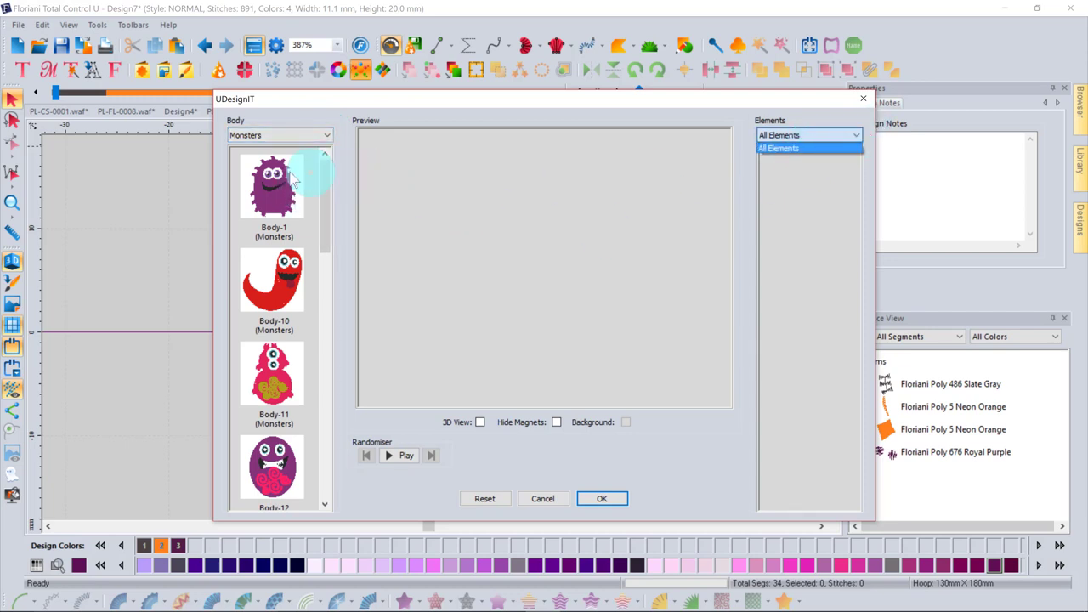
{"action": "left_click", "coordinate": [323, 185]}
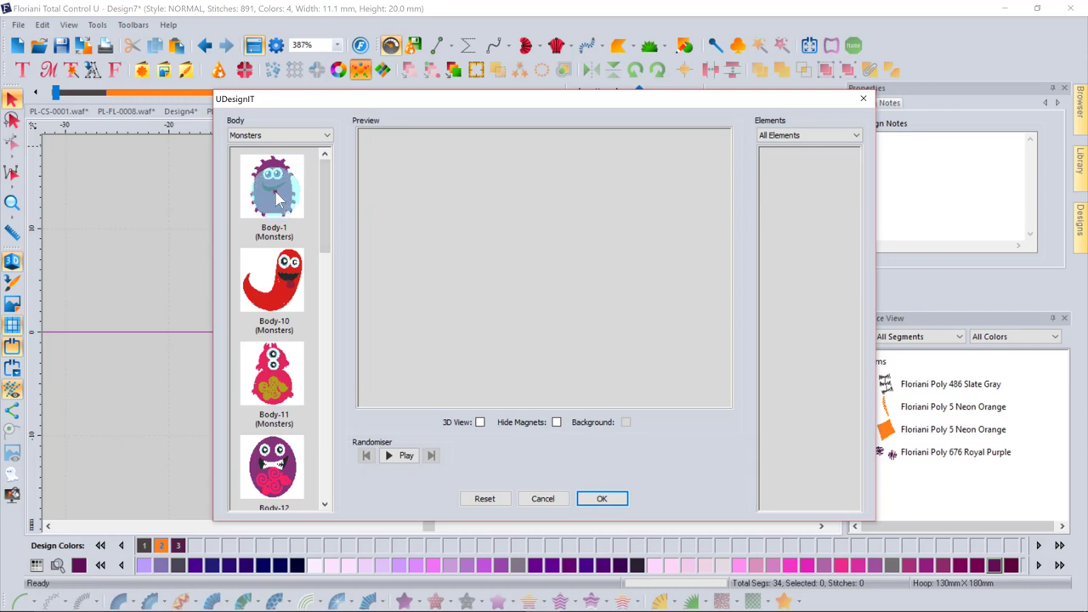
{"action": "left_click", "coordinate": [326, 135]}
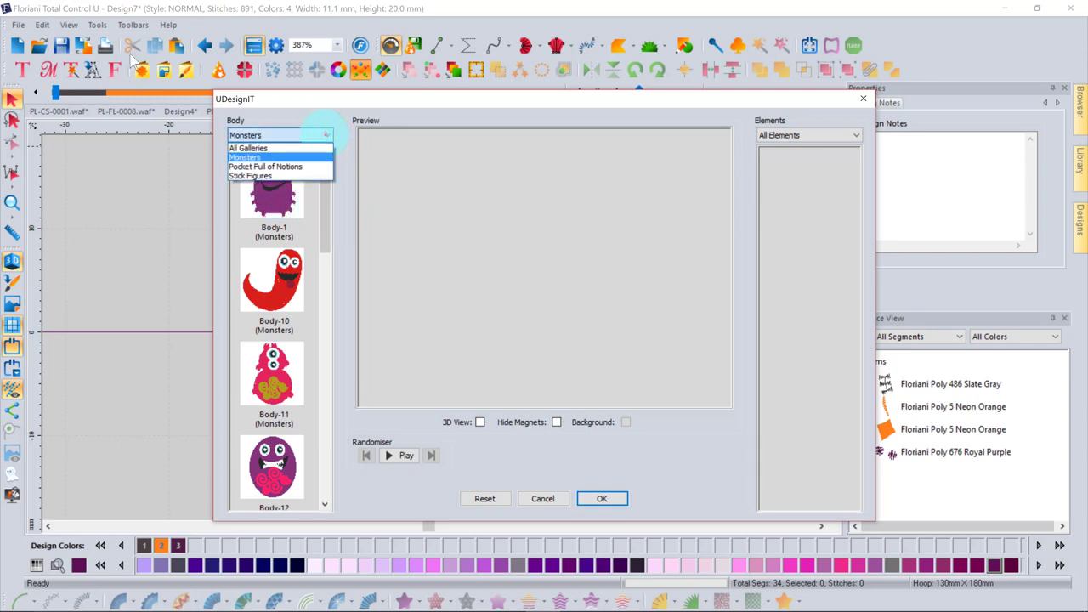
{"action": "left_click", "coordinate": [324, 226]}
{"action": "left_click", "coordinate": [848, 143]}
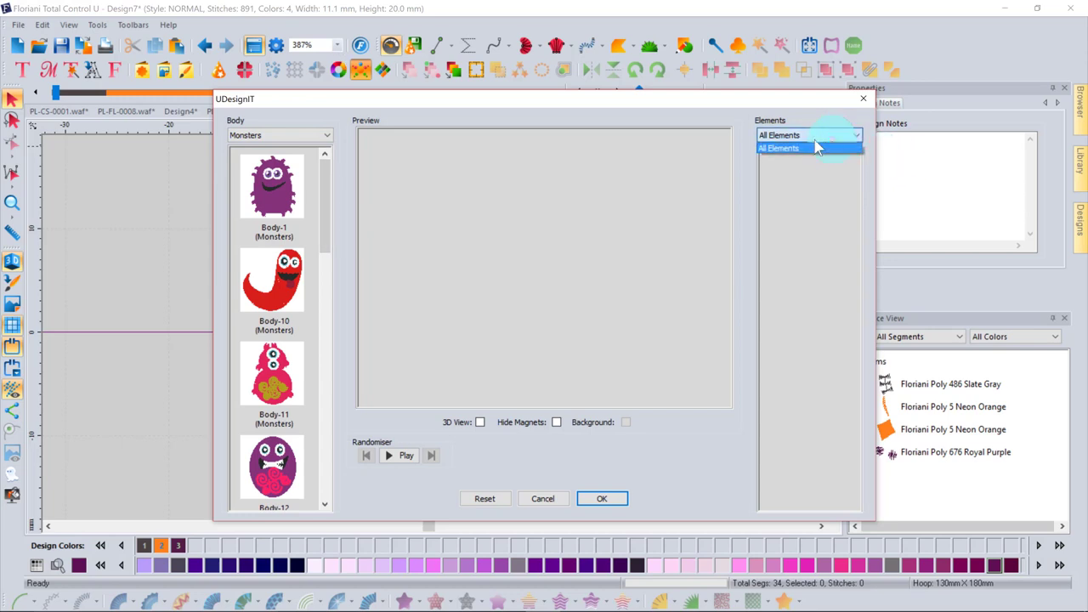
{"action": "left_click", "coordinate": [274, 186]}
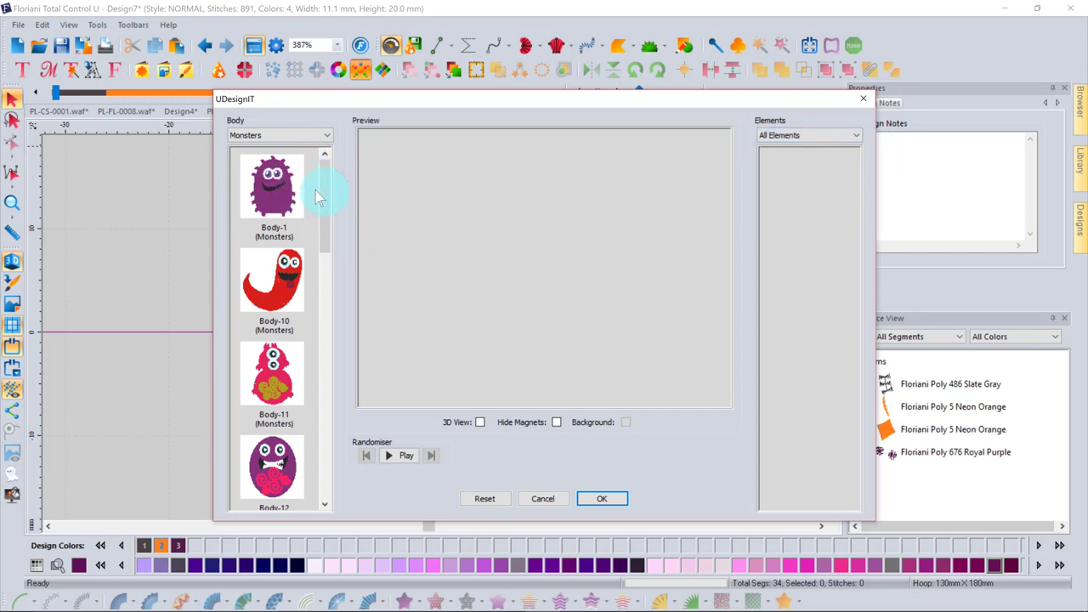
{"action": "left_click", "coordinate": [274, 185]}
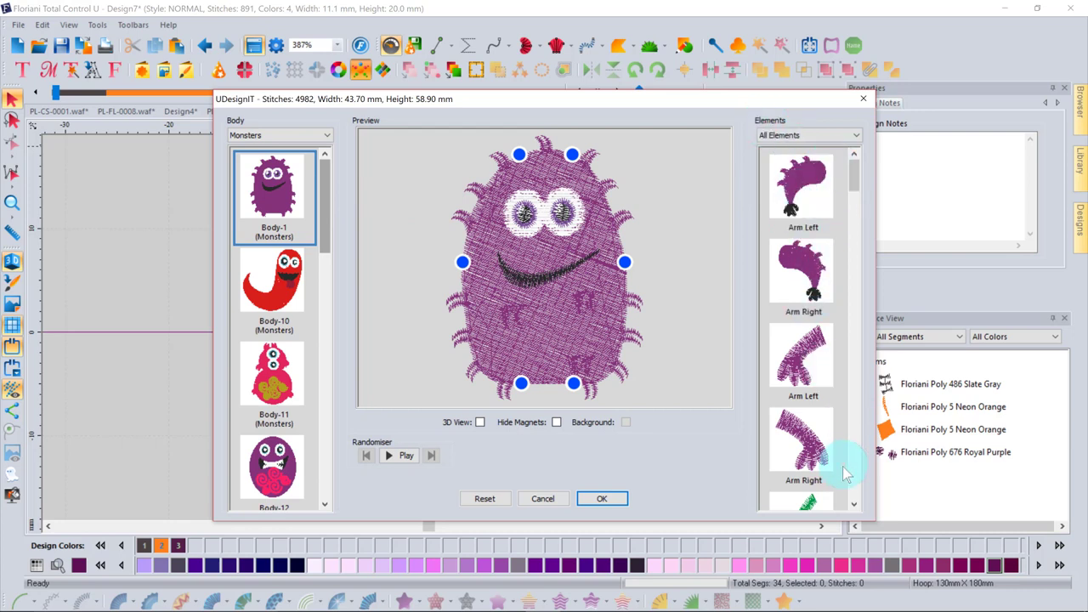
Add a striped Head Right horn and a matching Head Left horn to the monster
{"action": "left_click", "coordinate": [856, 134]}
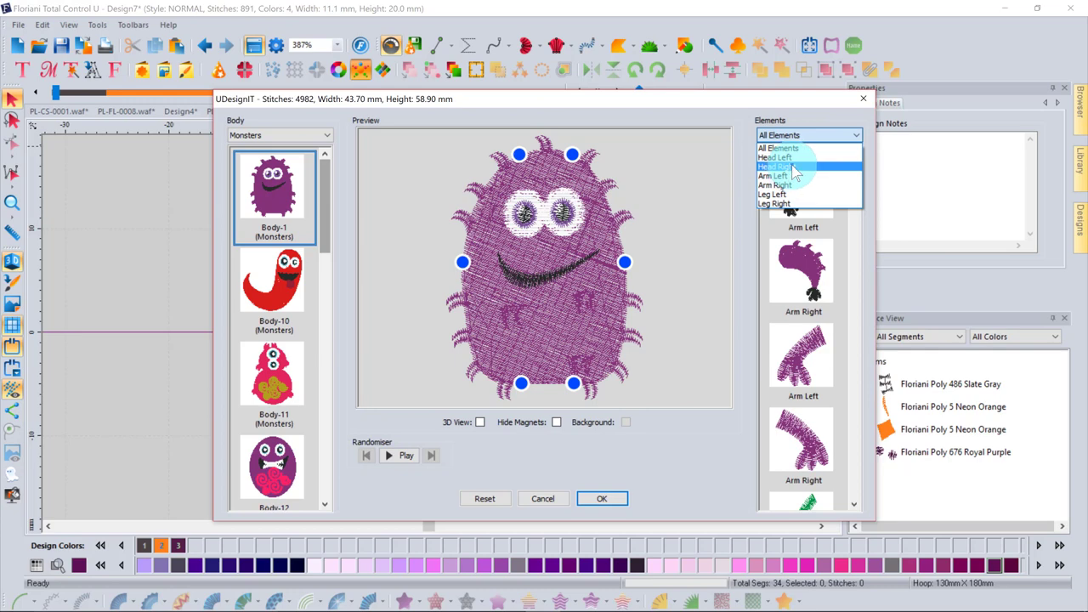
{"action": "left_click", "coordinate": [790, 167]}
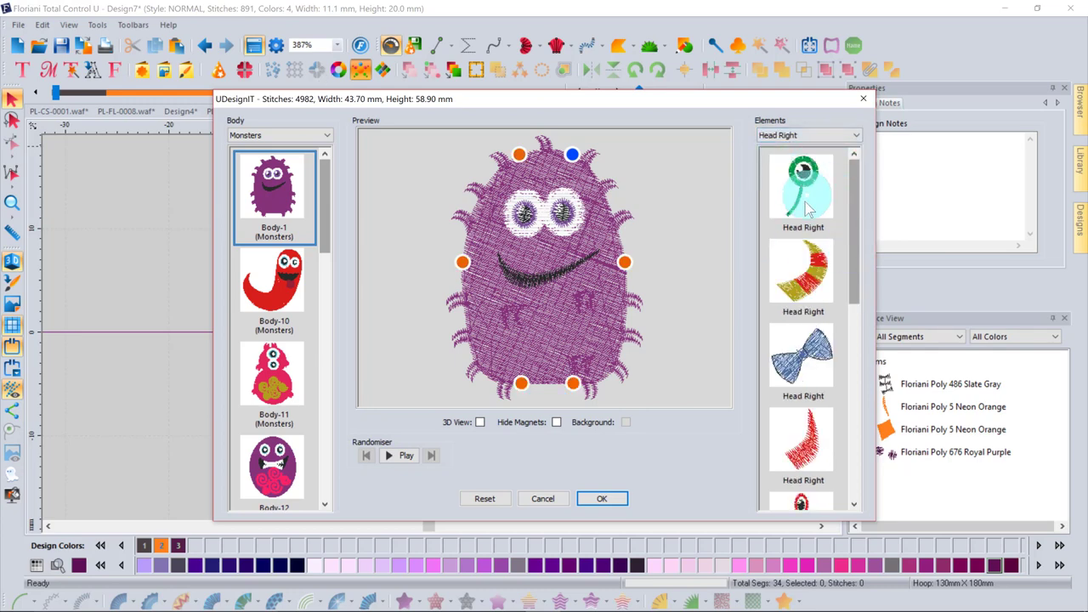
{"action": "left_click", "coordinate": [817, 274]}
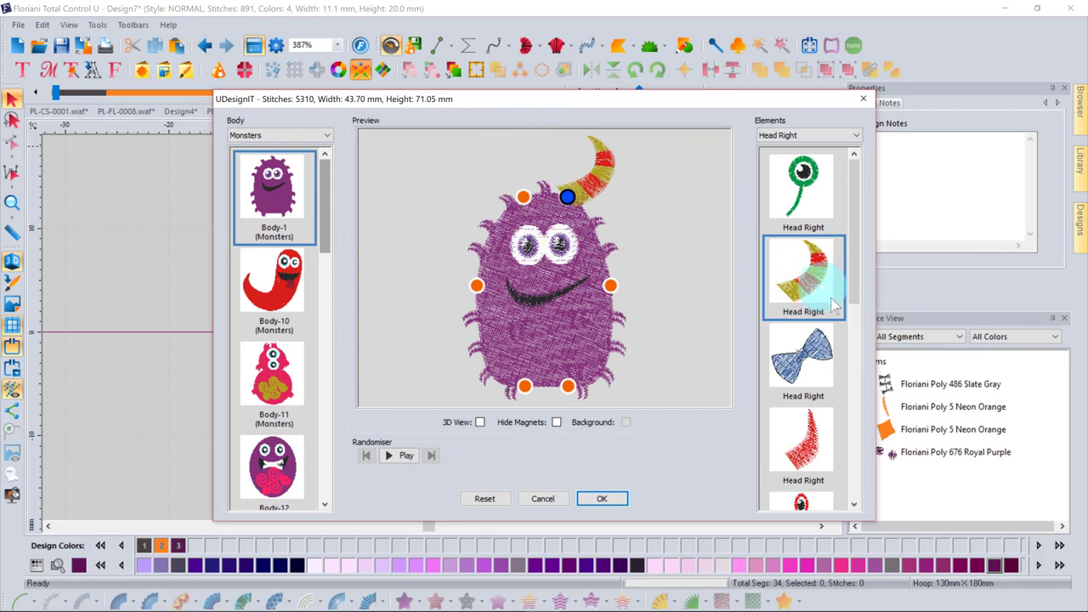
{"action": "left_click_drag", "start_coordinate": [861, 306], "coordinate": [854, 255]}
{"action": "left_click", "coordinate": [807, 267]}
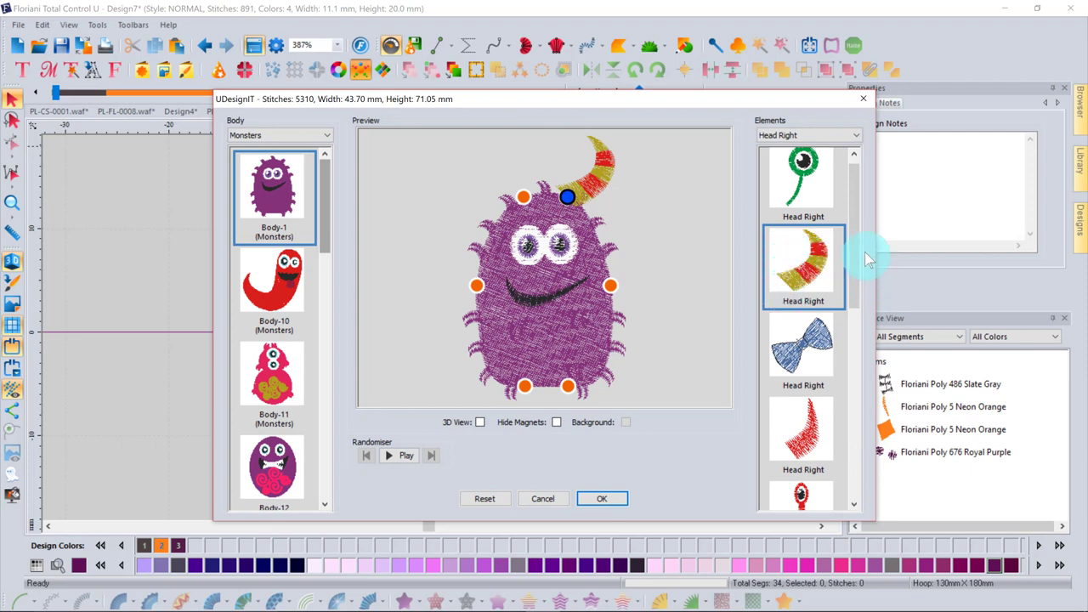
{"action": "left_click", "coordinate": [829, 137]}
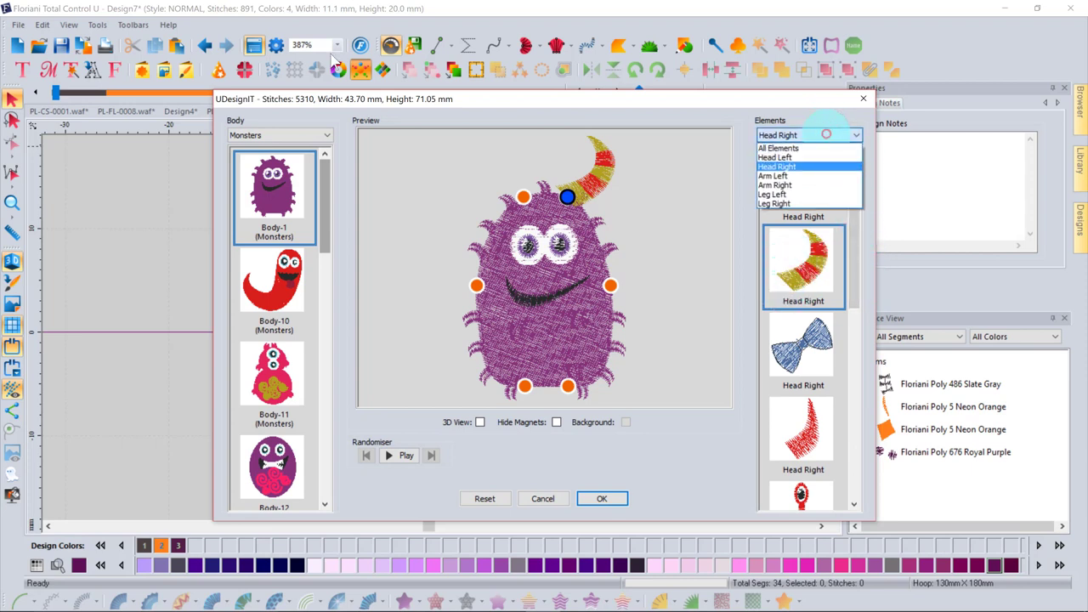
{"action": "left_click", "coordinate": [775, 158]}
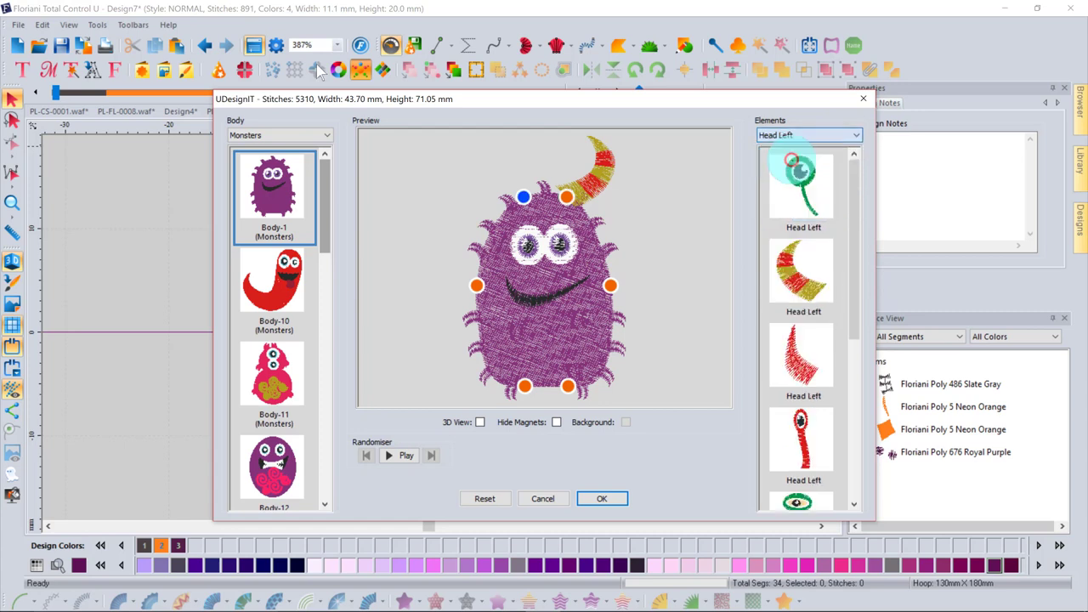
{"action": "left_click", "coordinate": [804, 281]}
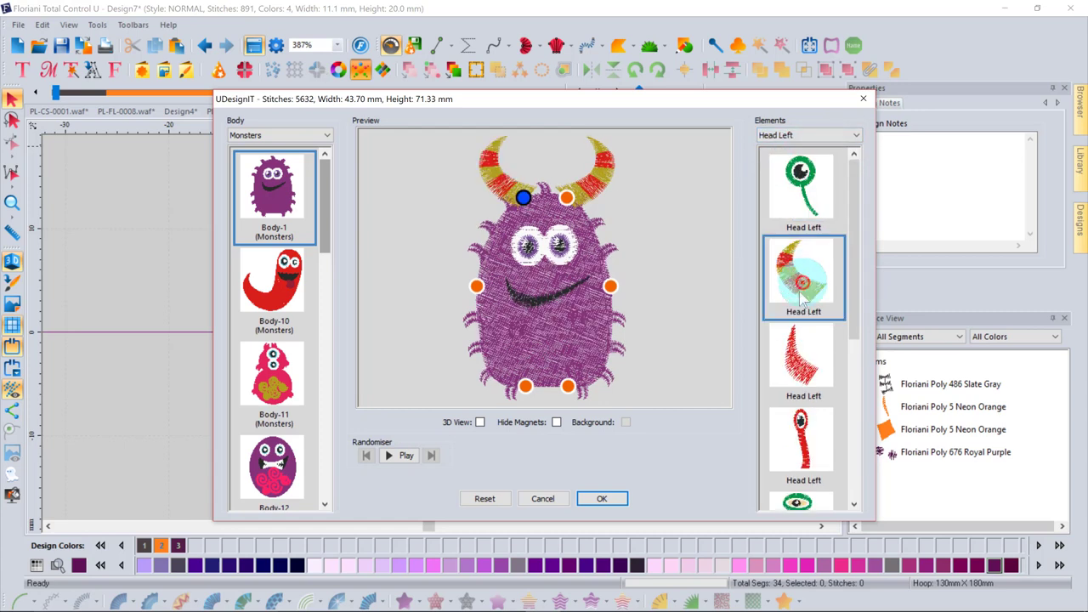
Randomise the monster, stop on a purple version, and place it into new Design8
{"action": "left_click", "coordinate": [388, 457]}
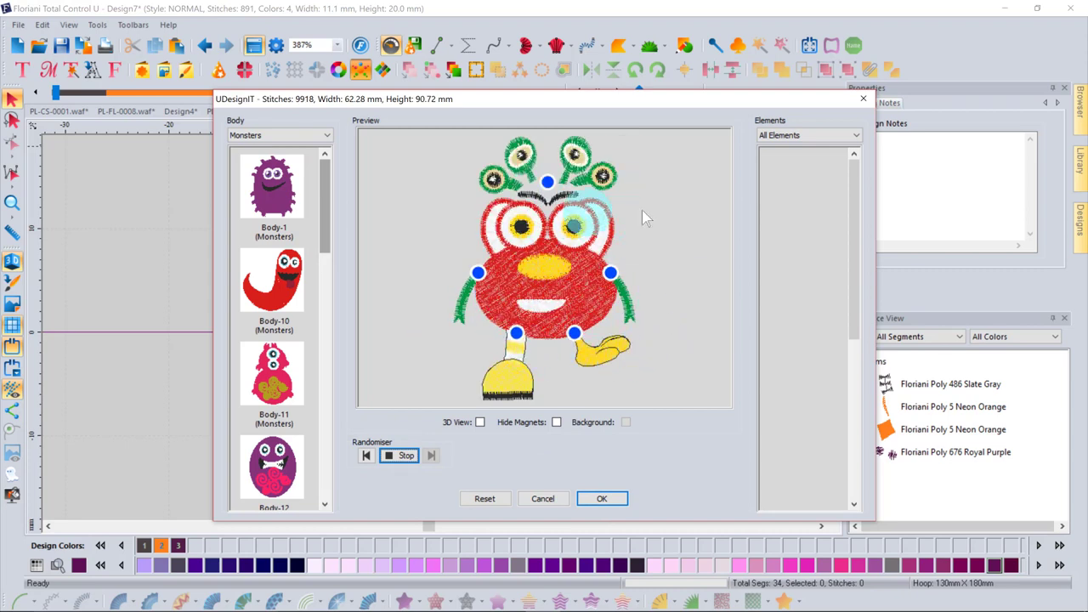
{"action": "left_click", "coordinate": [407, 458]}
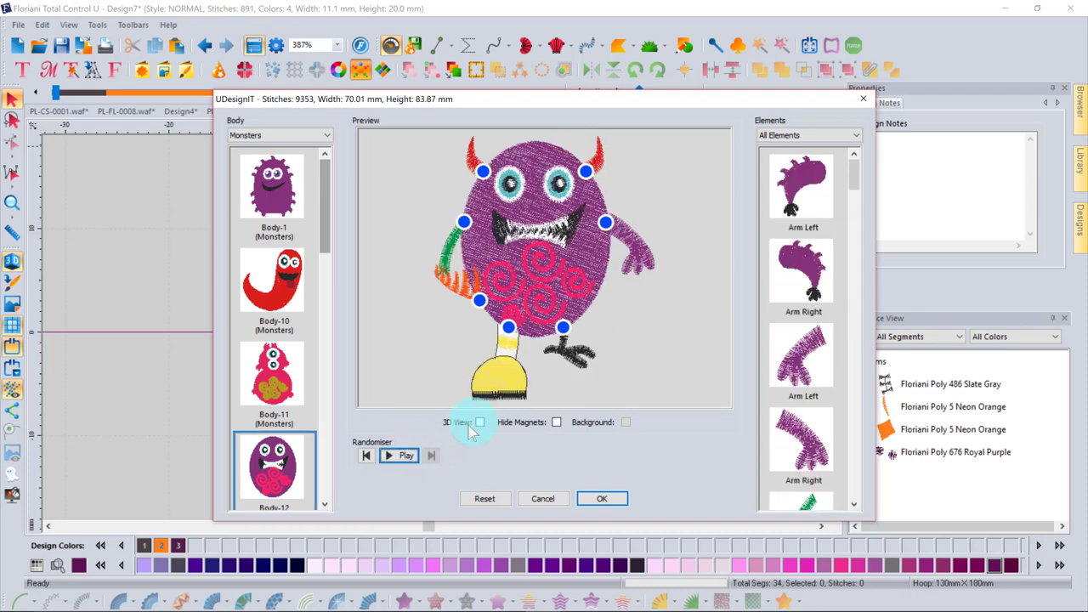
{"action": "left_click", "coordinate": [602, 498]}
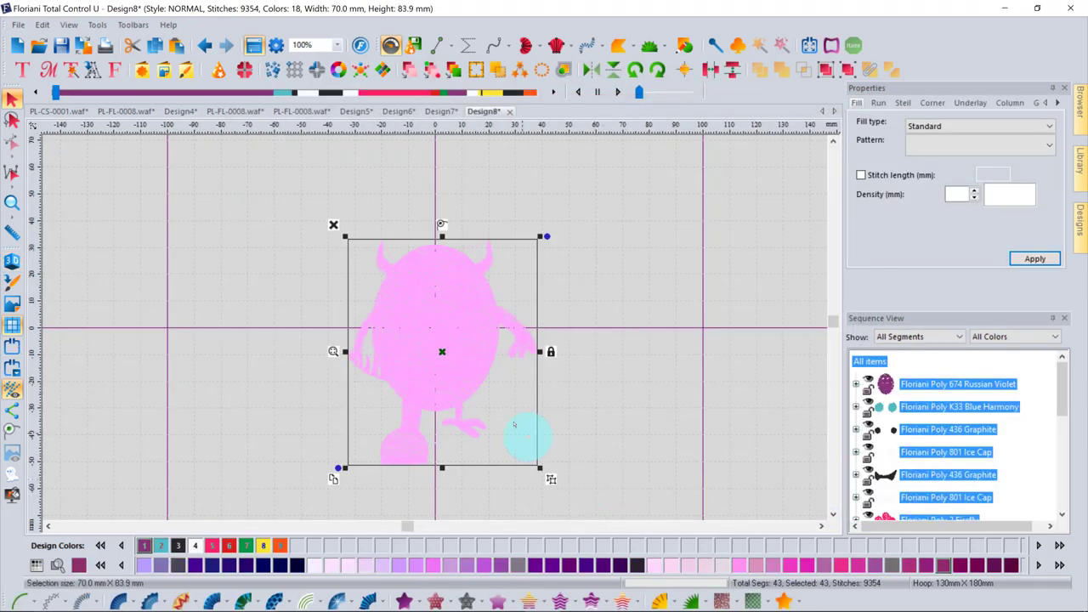
{"action": "left_click", "coordinate": [710, 334]}
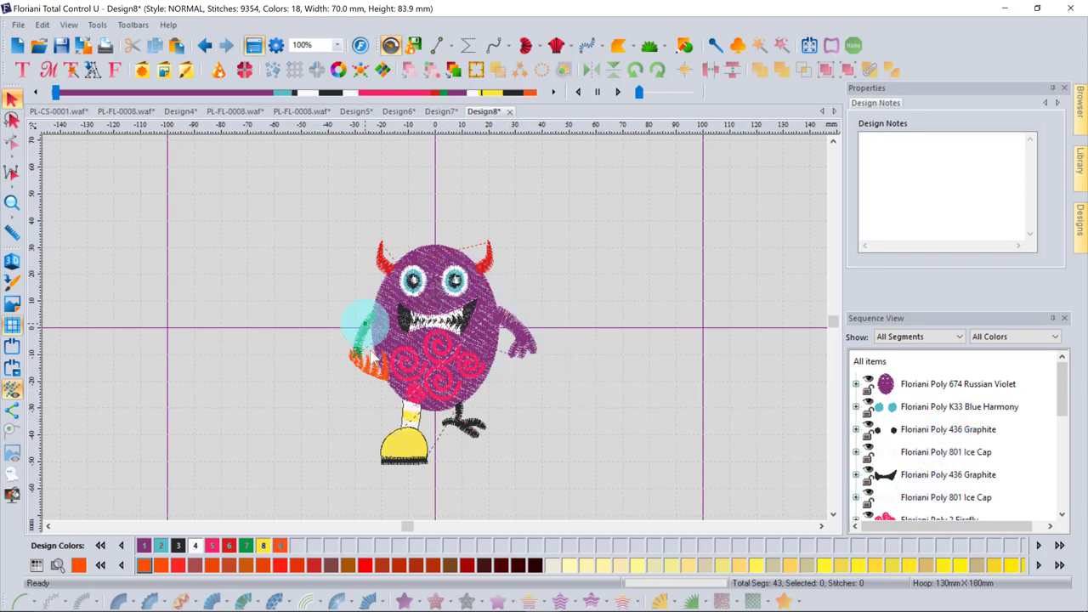
Switch to 3D view, box-select the whole monster, and delete it
{"action": "left_click", "coordinate": [12, 261]}
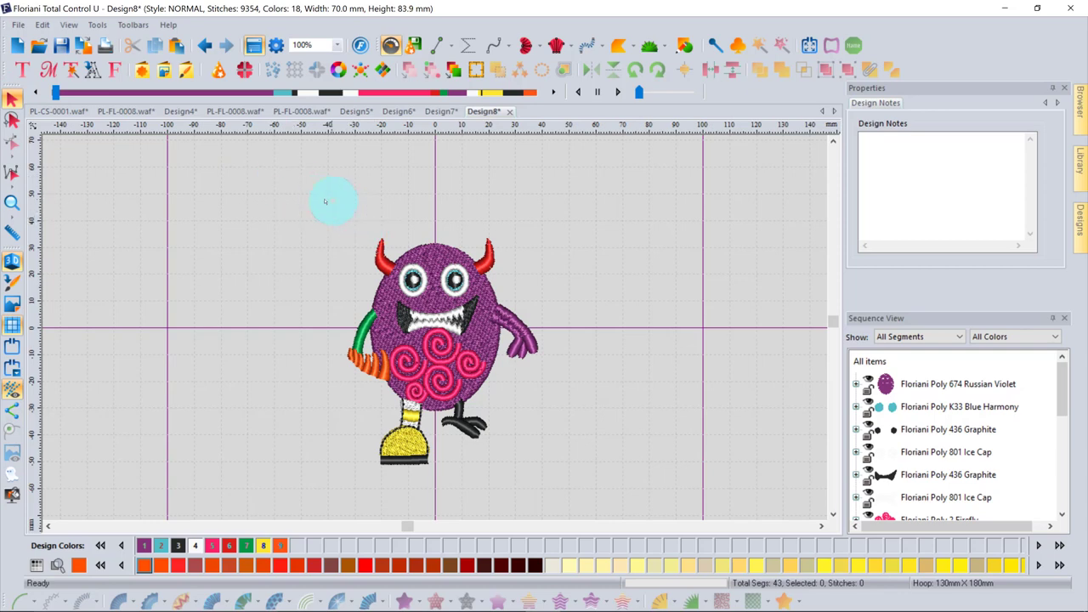
{"action": "left_click_drag", "start_coordinate": [324, 202], "coordinate": [562, 523]}
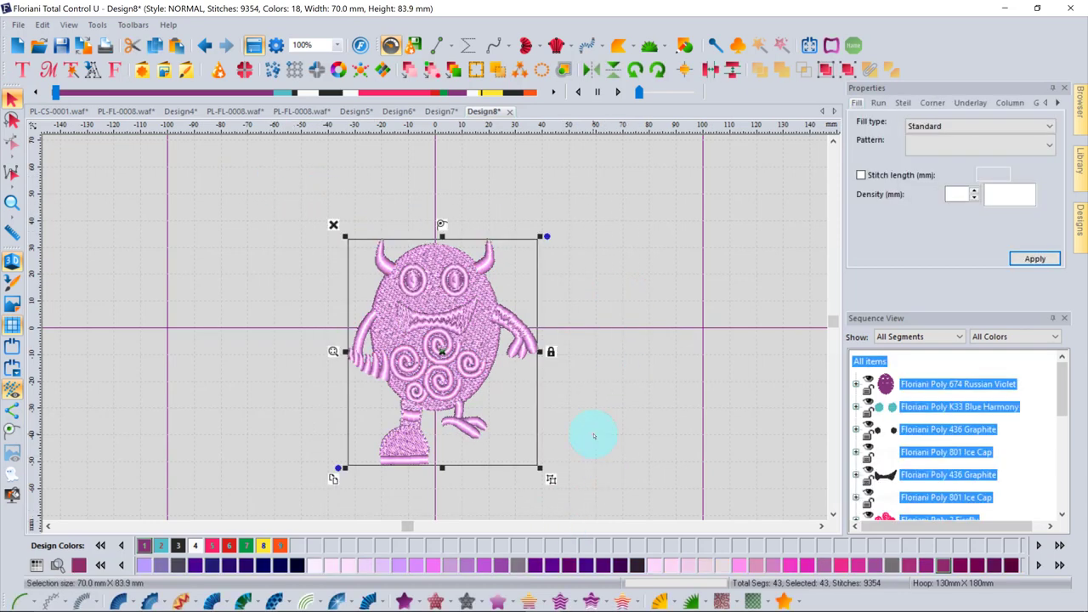
{"action": "key", "text": "Delete"}
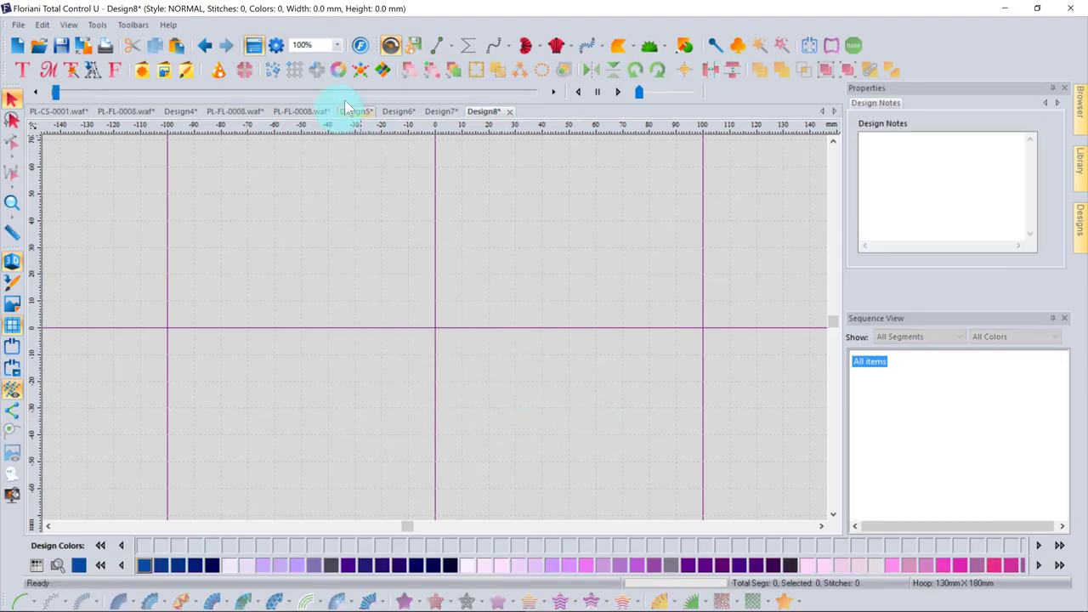
In Word Play, choose the Witches Boot as the word shape
{"action": "left_click", "coordinate": [382, 73]}
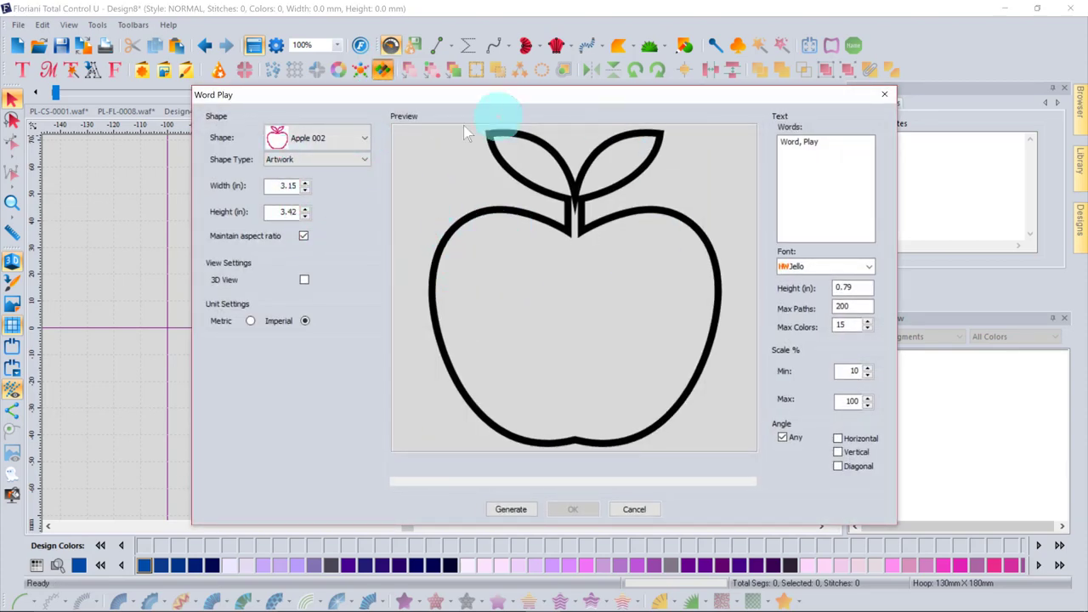
{"action": "left_click", "coordinate": [326, 140]}
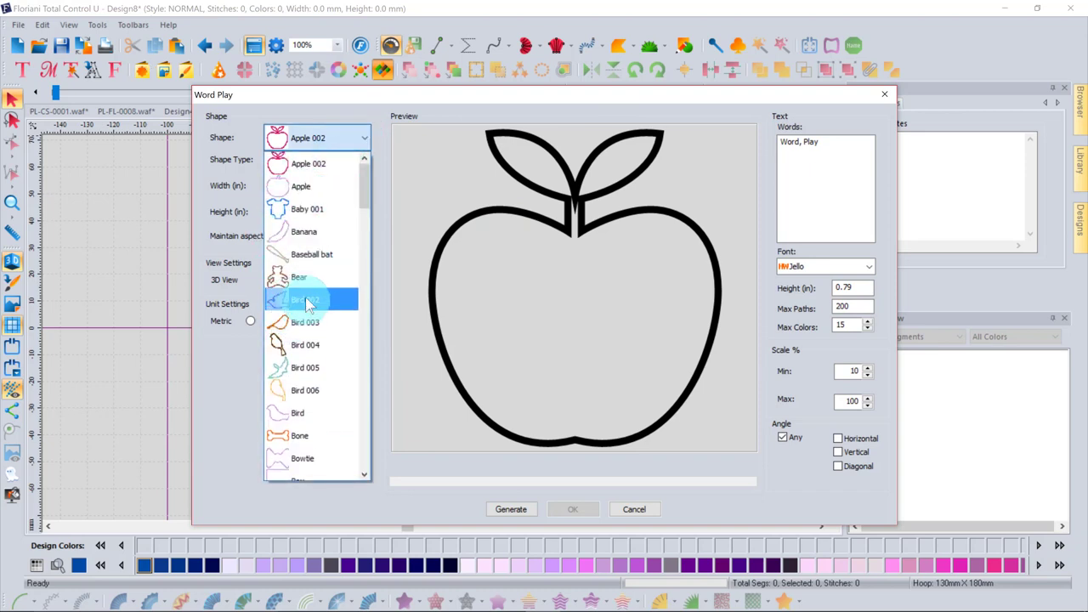
{"action": "left_click_drag", "start_coordinate": [368, 199], "coordinate": [359, 482]}
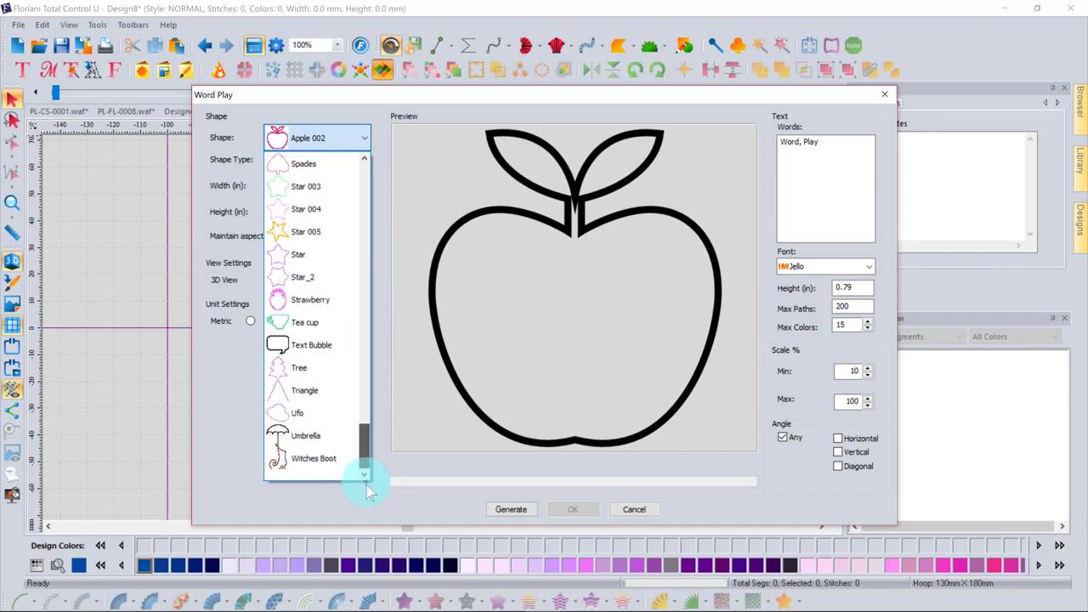
{"action": "left_click", "coordinate": [305, 460]}
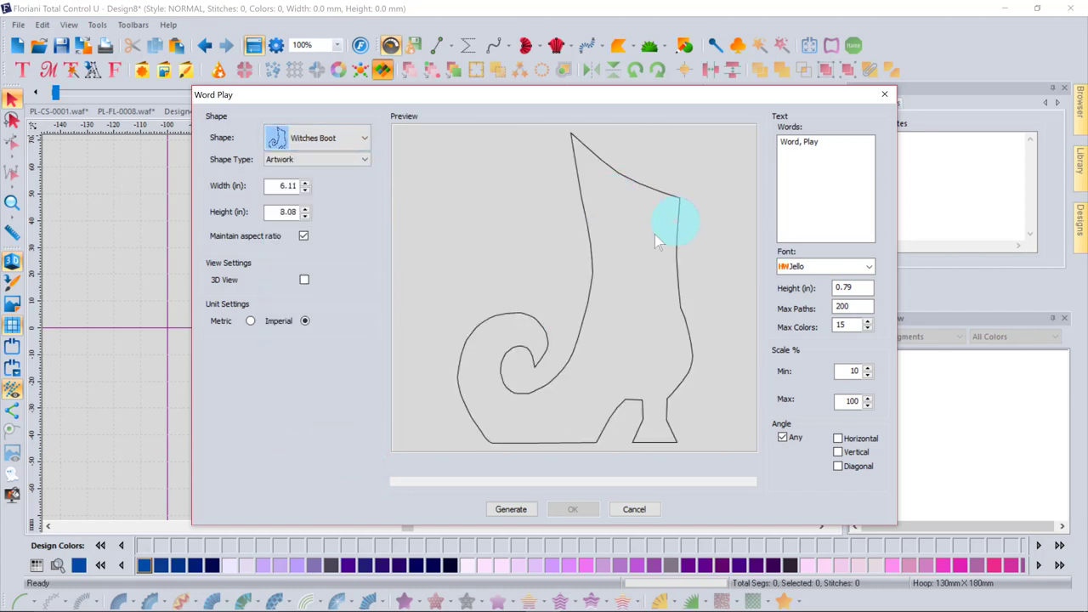
Fill the boot with witches, broom, magic in Mastro font at .5 height and accept
{"action": "left_click_drag", "start_coordinate": [819, 148], "coordinate": [765, 149]}
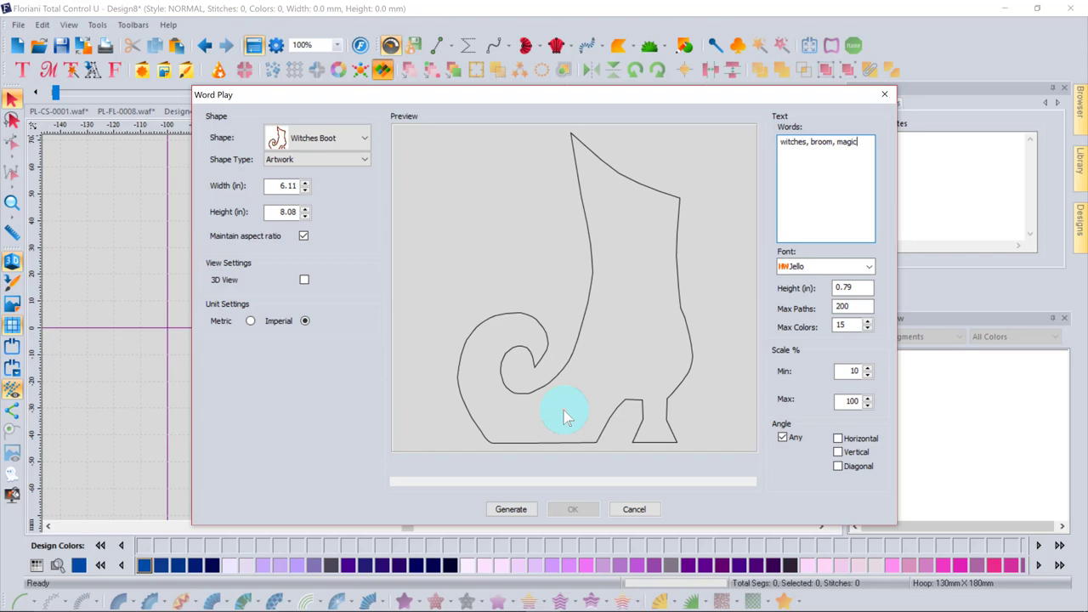
{"action": "left_click", "coordinate": [868, 266]}
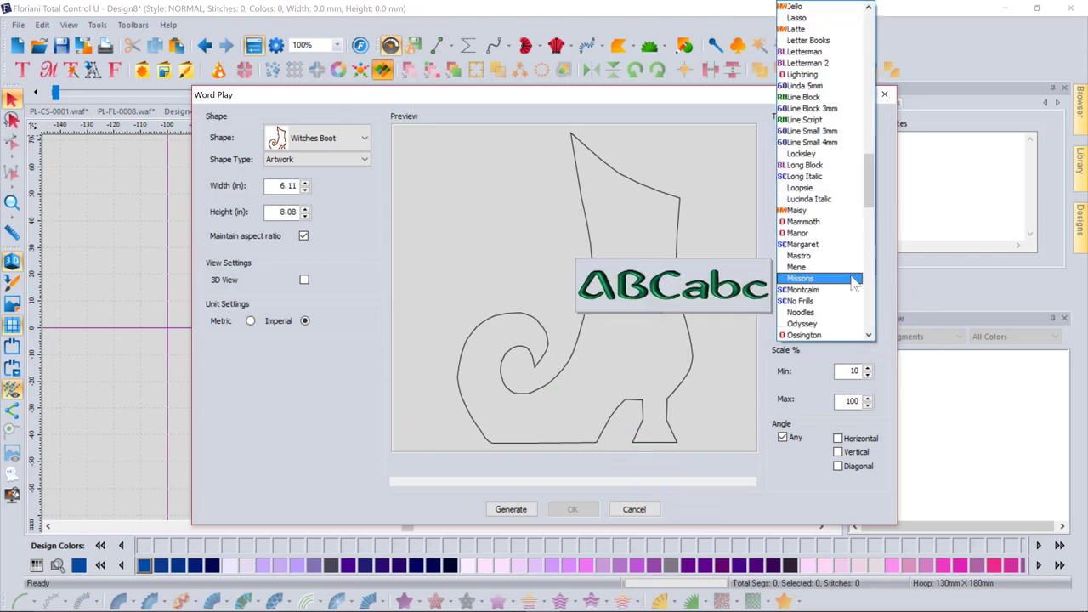
{"action": "left_click", "coordinate": [801, 256]}
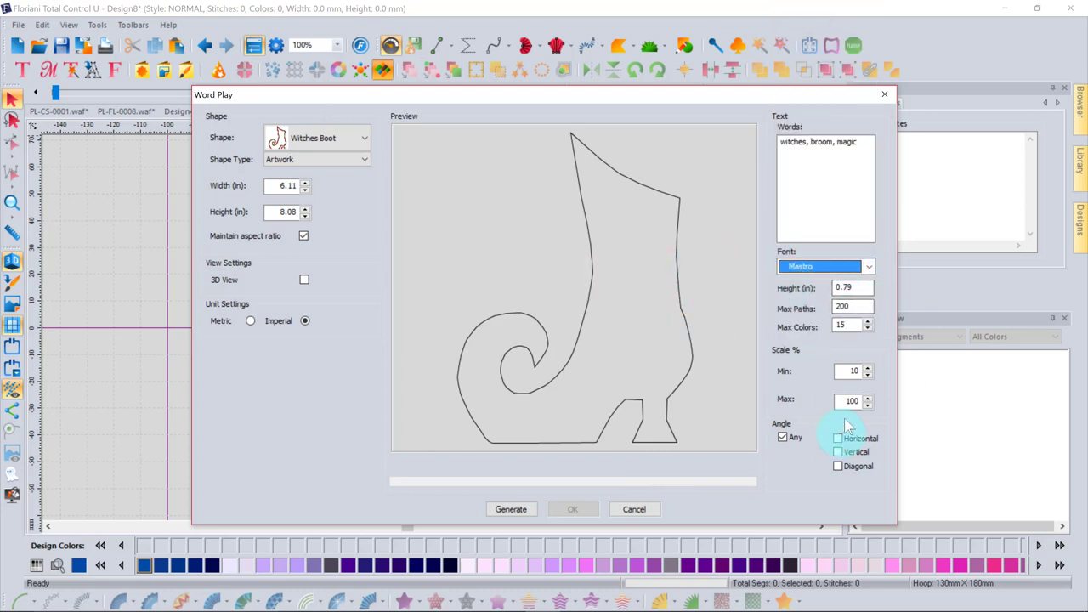
{"action": "left_click", "coordinate": [515, 510]}
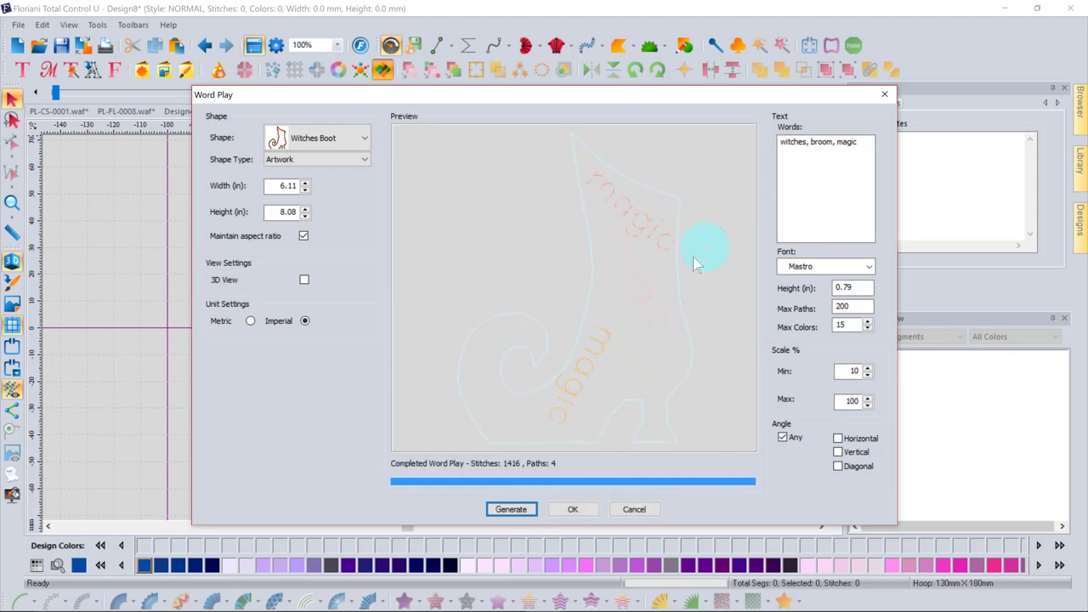
{"action": "left_click_drag", "start_coordinate": [870, 289], "coordinate": [793, 293]}
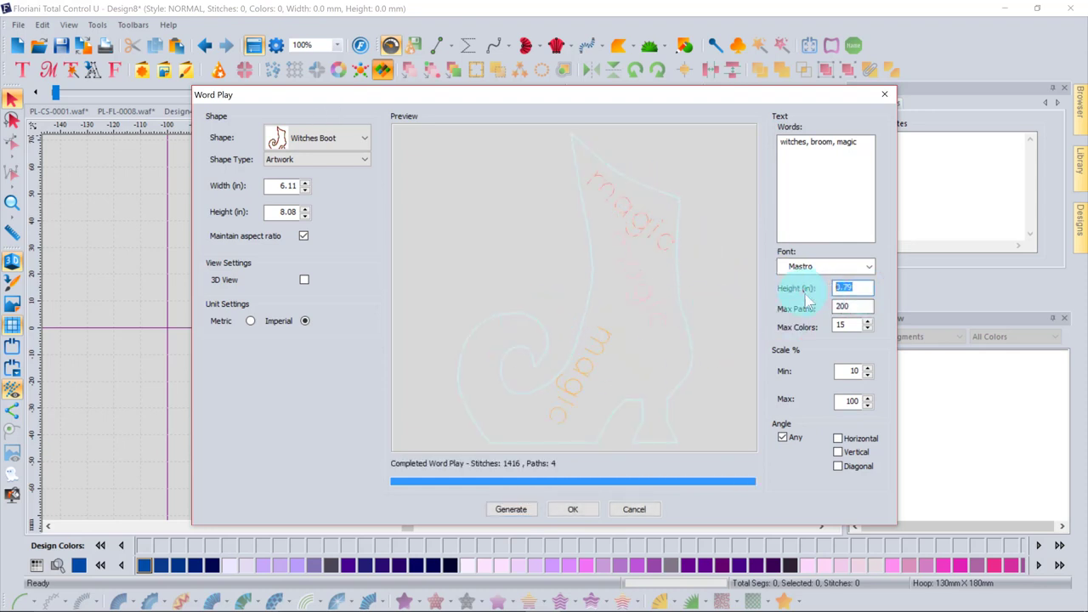
{"action": "type", "text": "."}
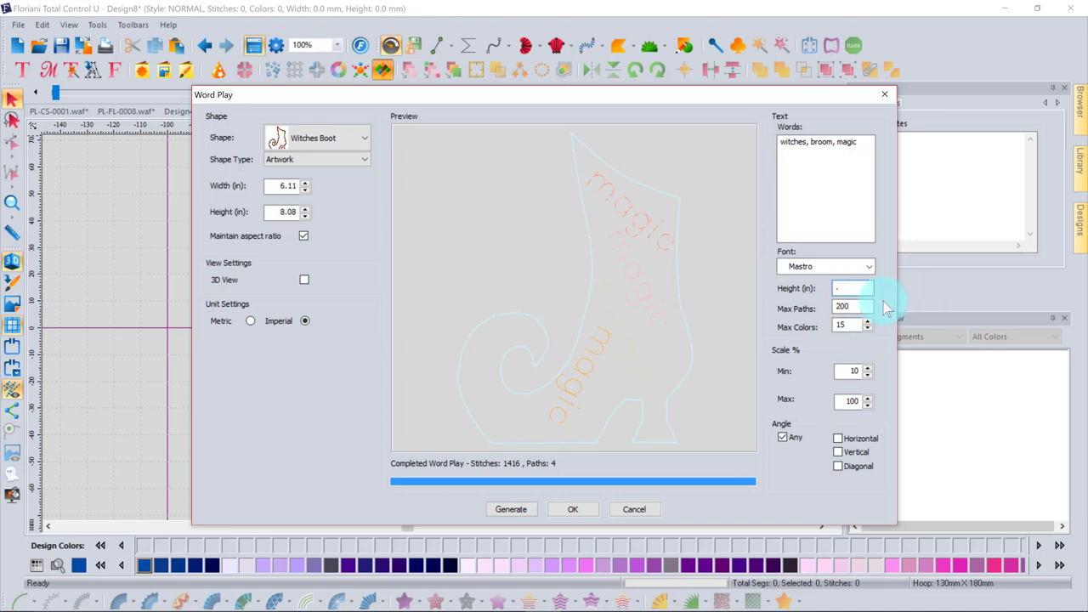
{"action": "type", "text": "5"}
{"action": "left_click", "coordinate": [513, 510]}
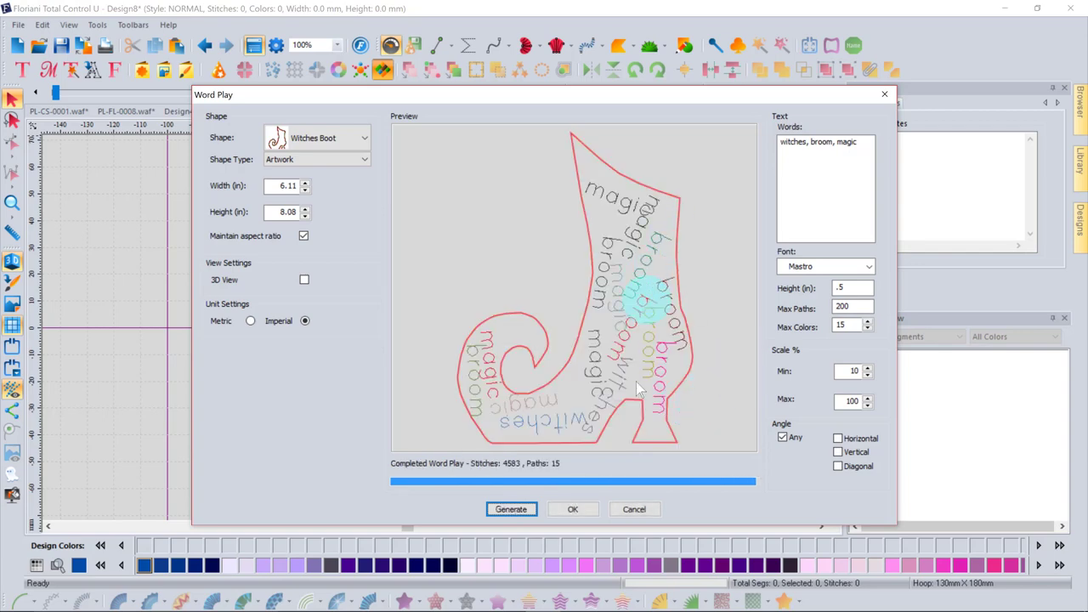
{"action": "left_click", "coordinate": [582, 510]}
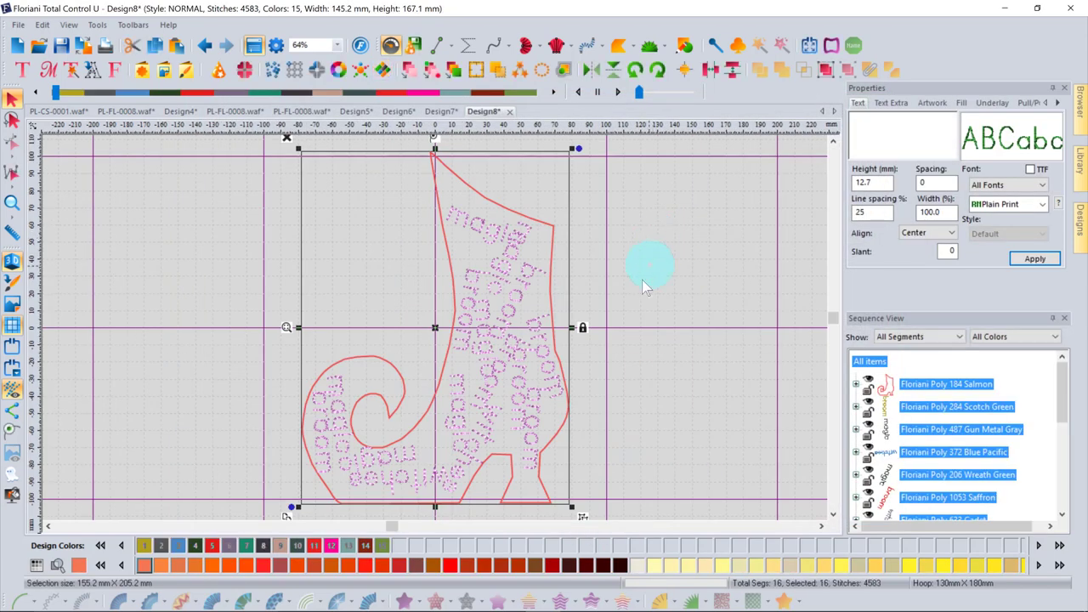
Deselect the new witches boot word design
{"action": "left_click", "coordinate": [692, 273]}
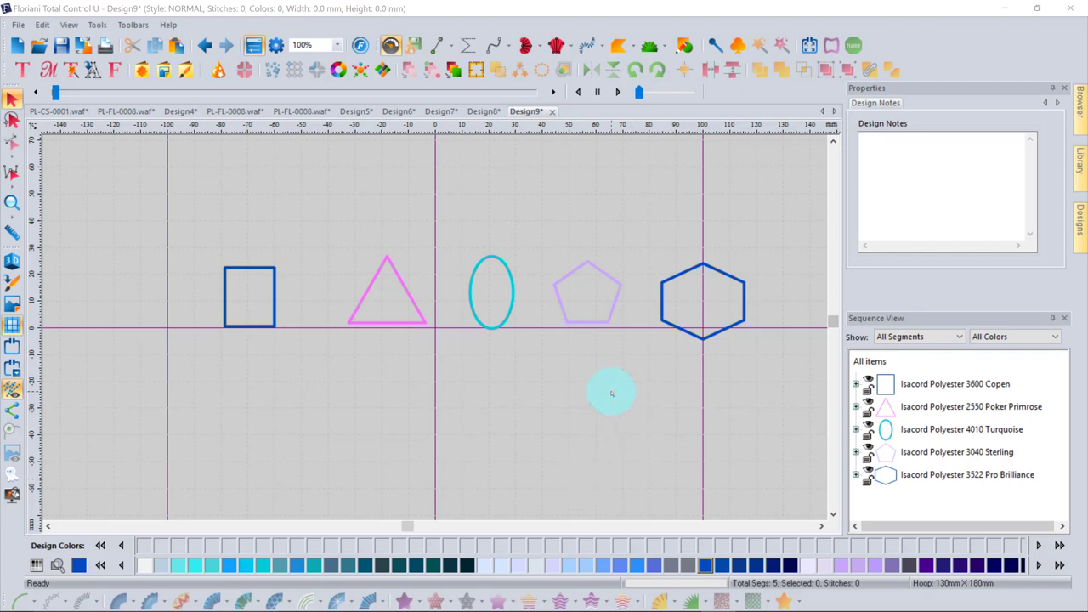
Open the basic shapes list and leave Square drawing without adding a shape
{"action": "left_click", "coordinate": [685, 48]}
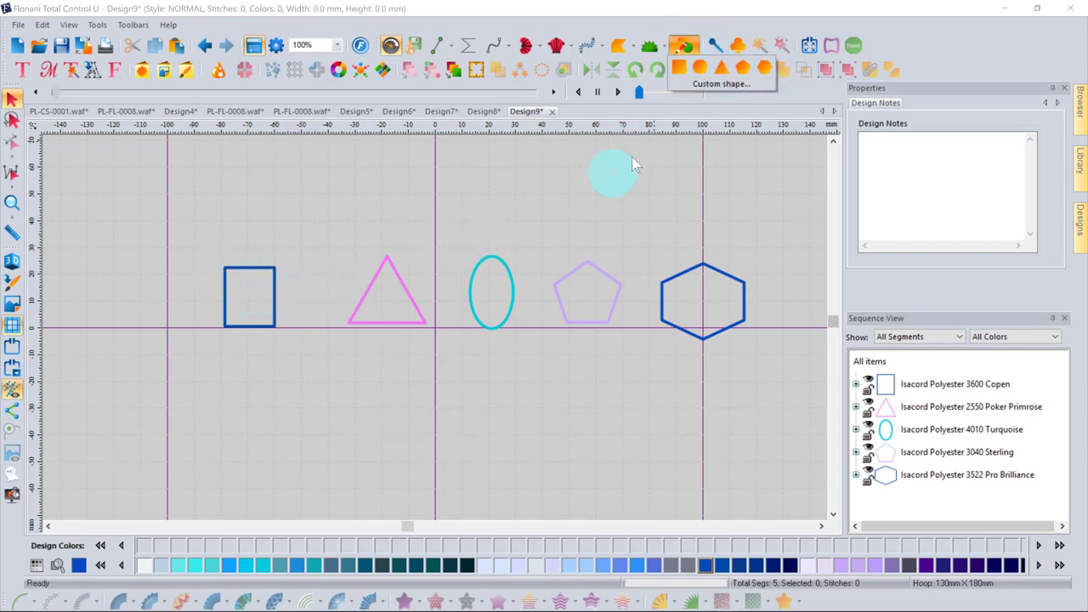
{"action": "left_click", "coordinate": [216, 264]}
{"action": "left_click", "coordinate": [666, 414]}
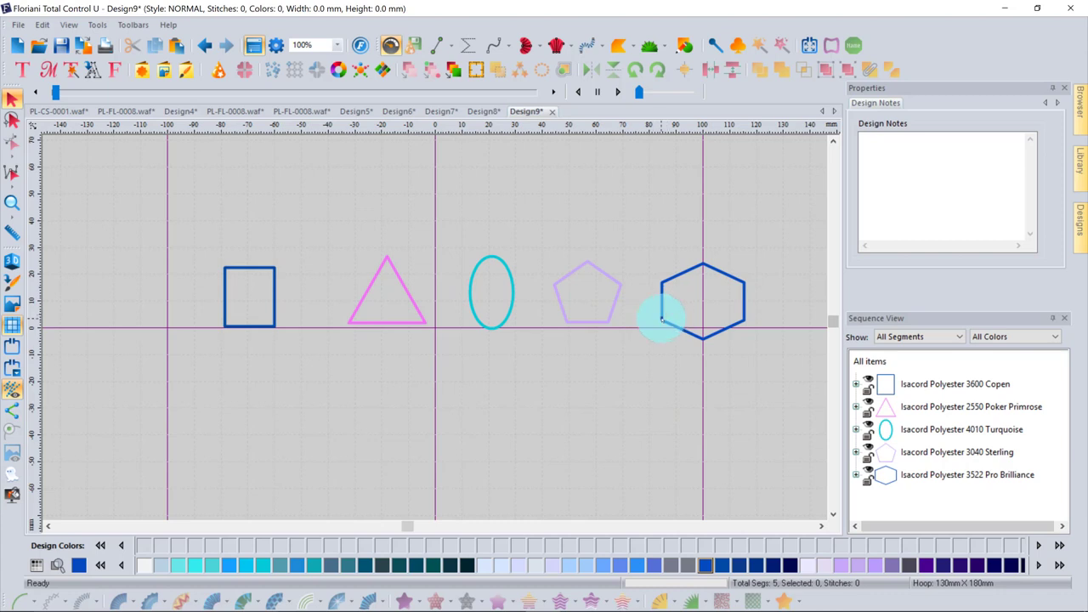
Expand and collapse the square's Sequence View entry, then select it to show its 1.0 mm pen, no-fill settings
{"action": "left_click", "coordinate": [856, 384]}
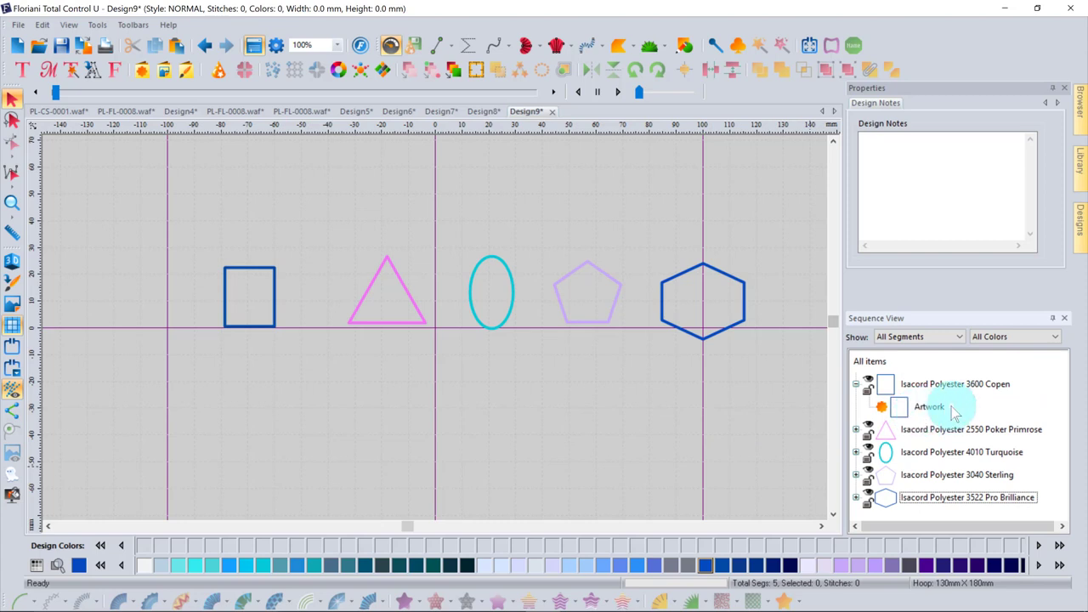
{"action": "left_click", "coordinate": [856, 385]}
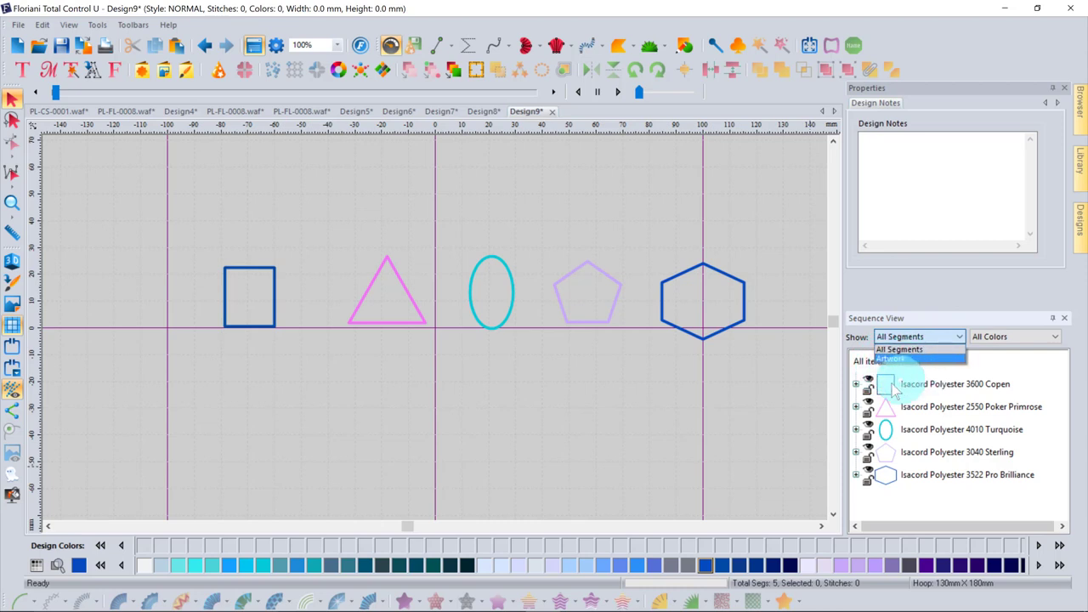
{"action": "left_click", "coordinate": [812, 375]}
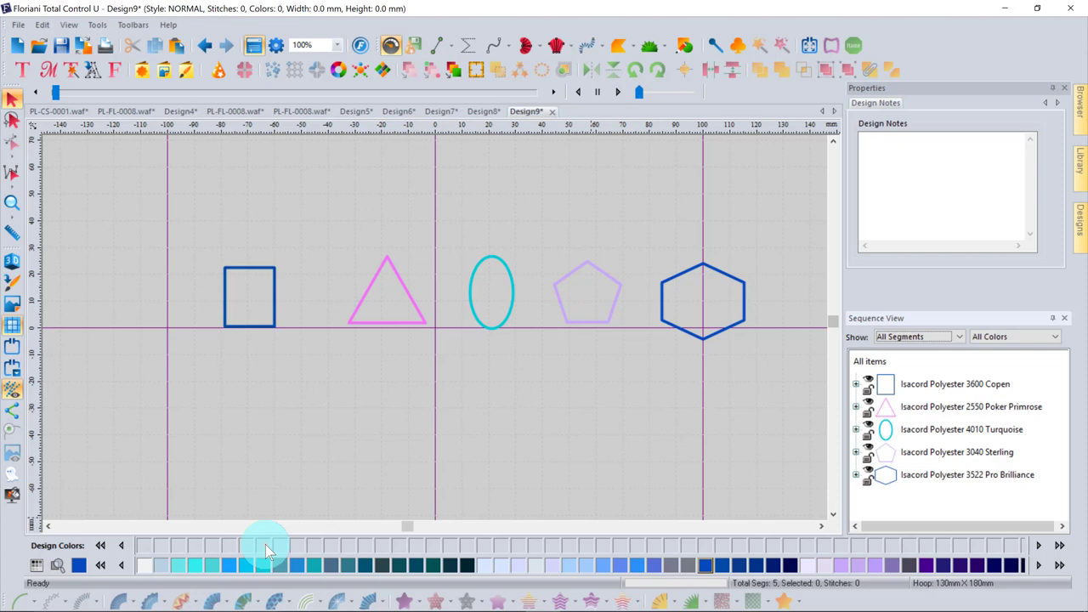
{"action": "left_click", "coordinate": [920, 384]}
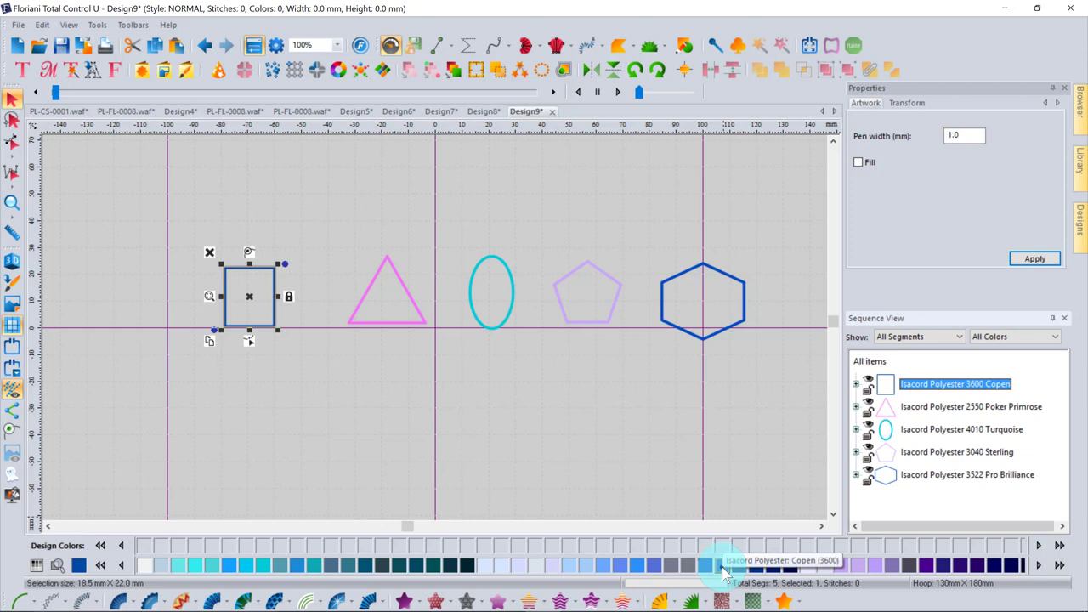
{"action": "left_click", "coordinate": [939, 407]}
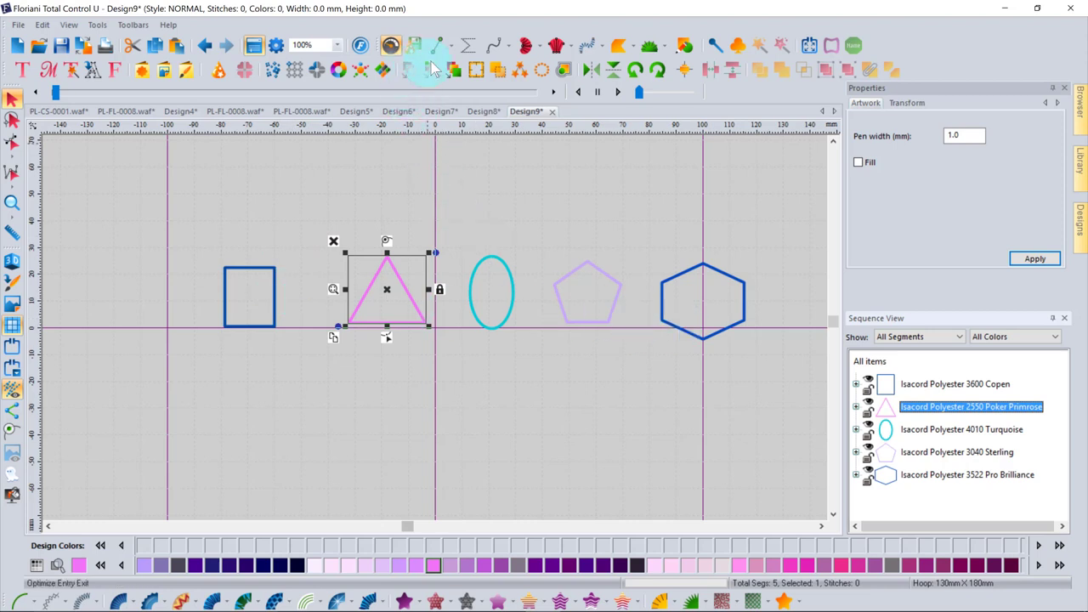
{"action": "left_click", "coordinate": [244, 269]}
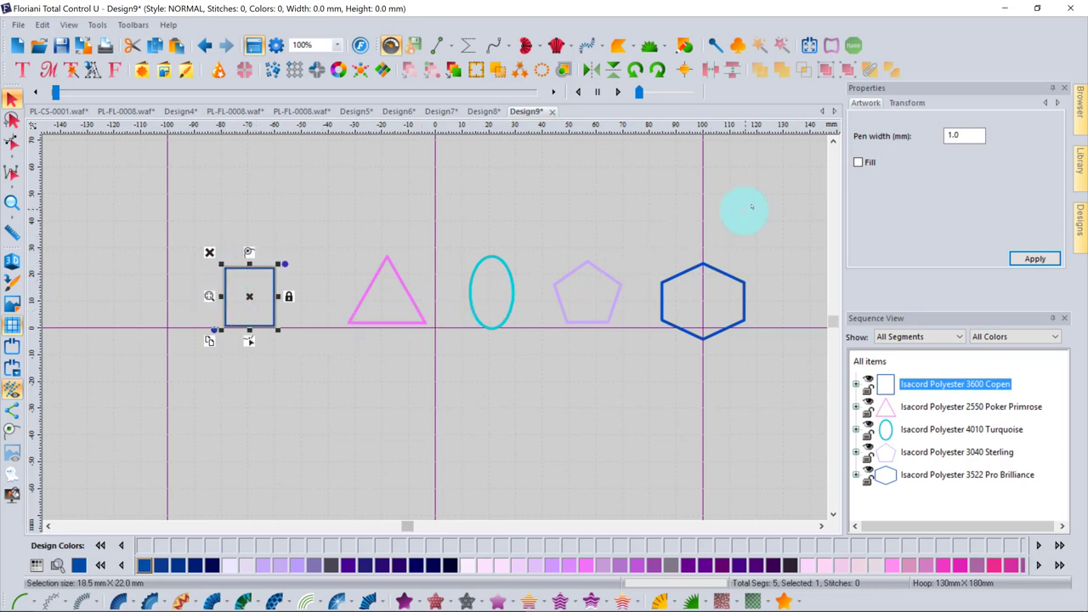
{"action": "left_click", "coordinate": [860, 164]}
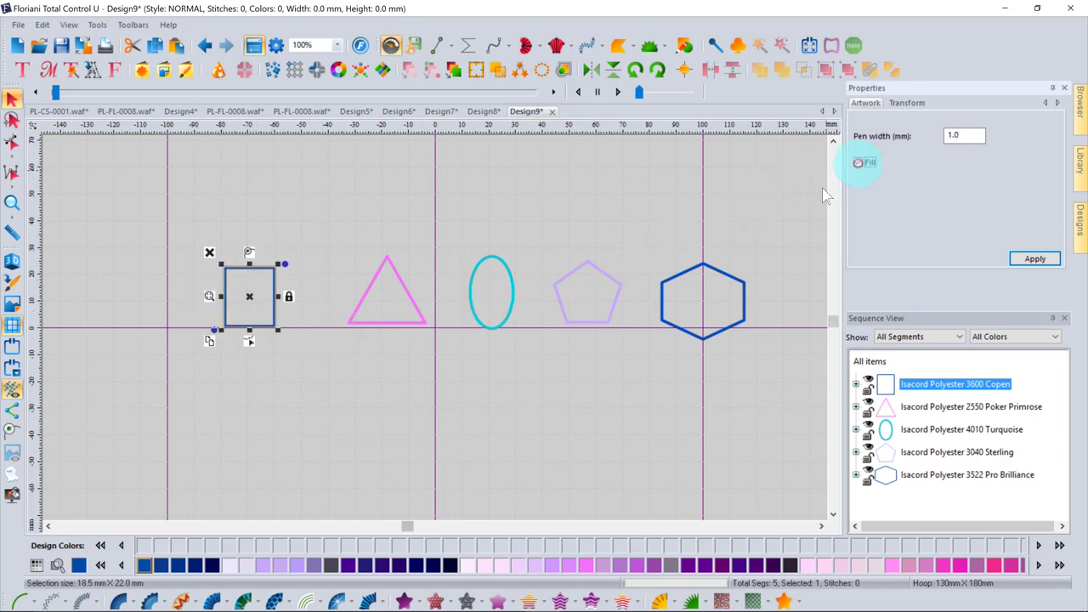
{"action": "left_click", "coordinate": [1042, 260]}
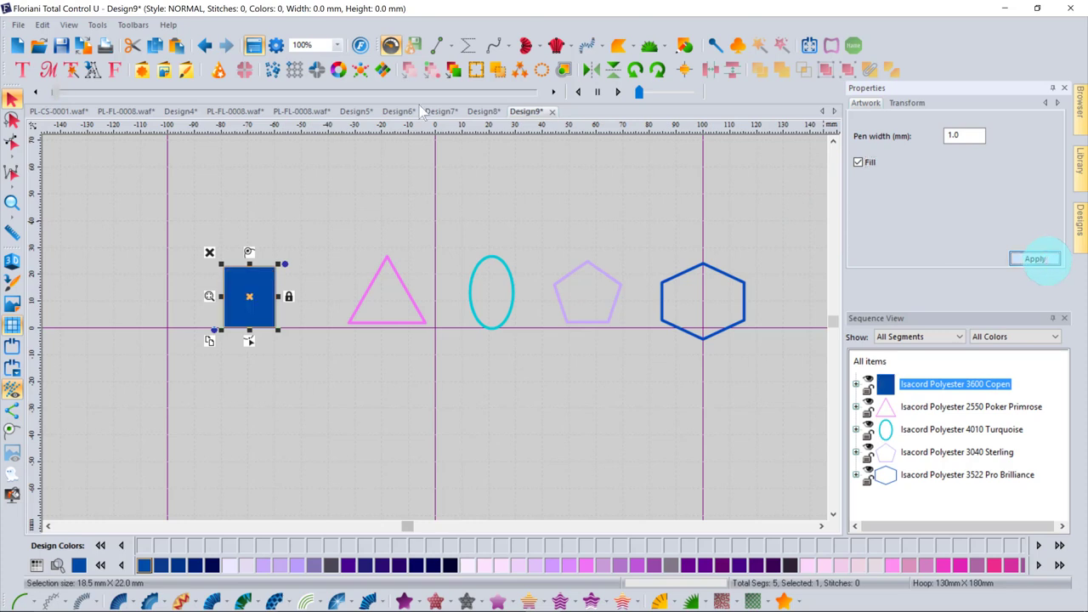
{"action": "left_click", "coordinate": [860, 163]}
{"action": "left_click", "coordinate": [1035, 258]}
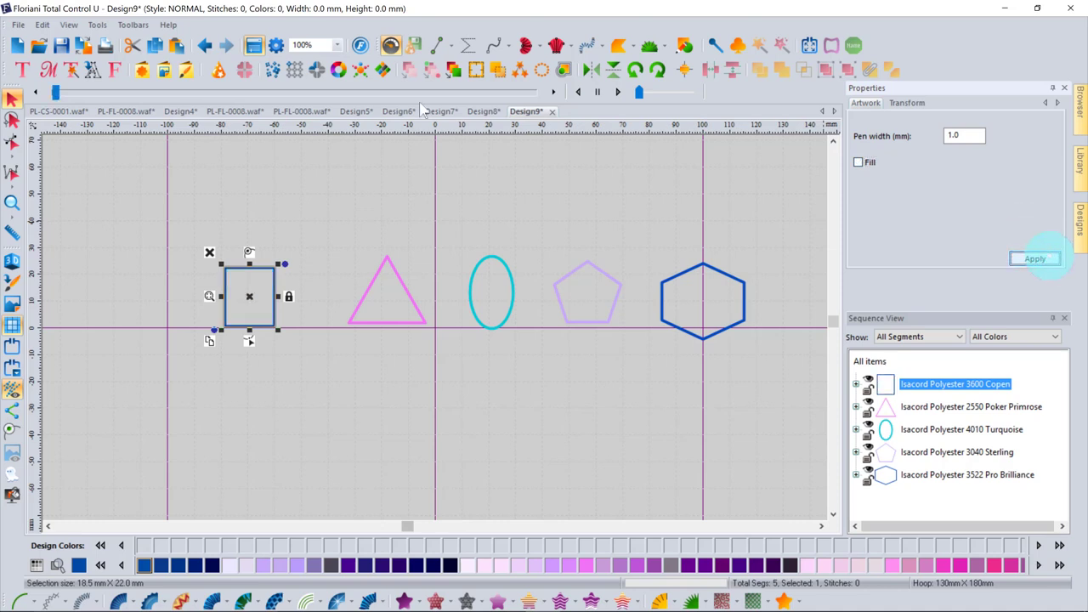
{"action": "left_click", "coordinate": [967, 137]}
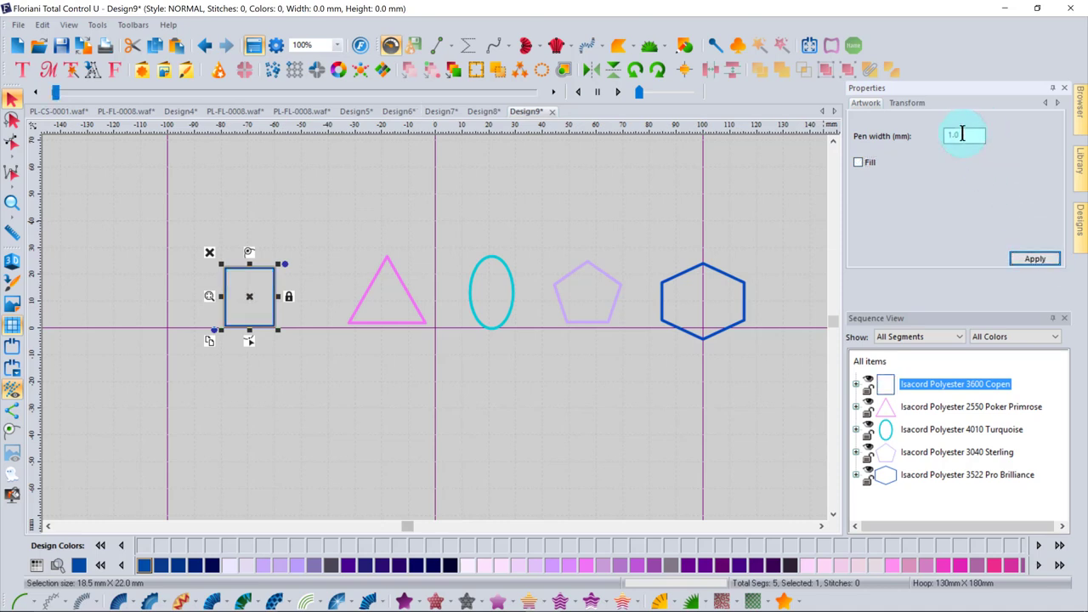
{"action": "left_click_drag", "start_coordinate": [963, 134], "coordinate": [912, 136]}
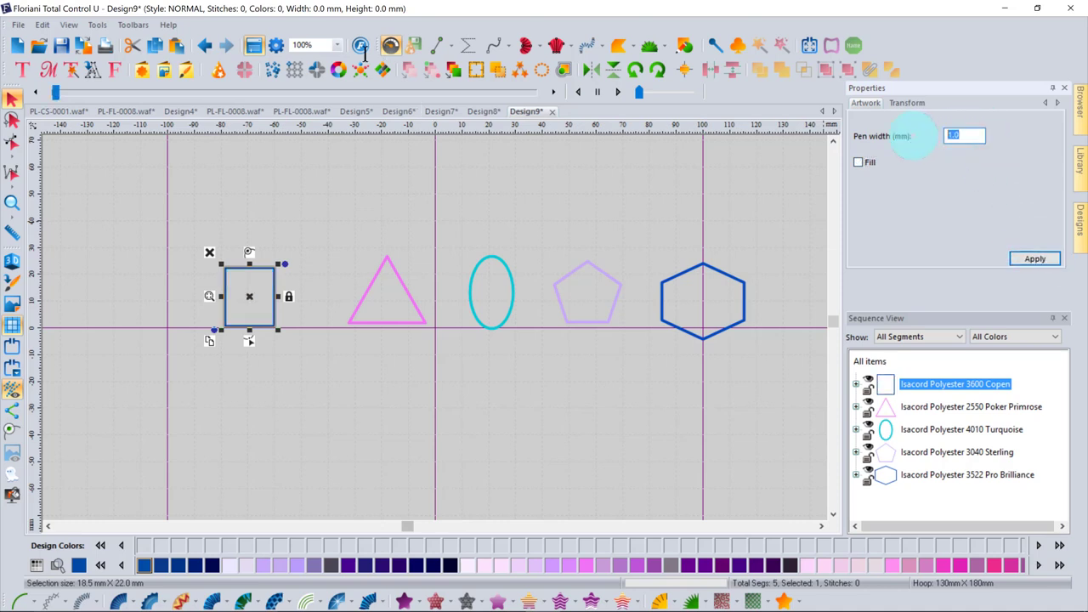
{"action": "type", "text": "3.0"}
{"action": "left_click", "coordinate": [1036, 258]}
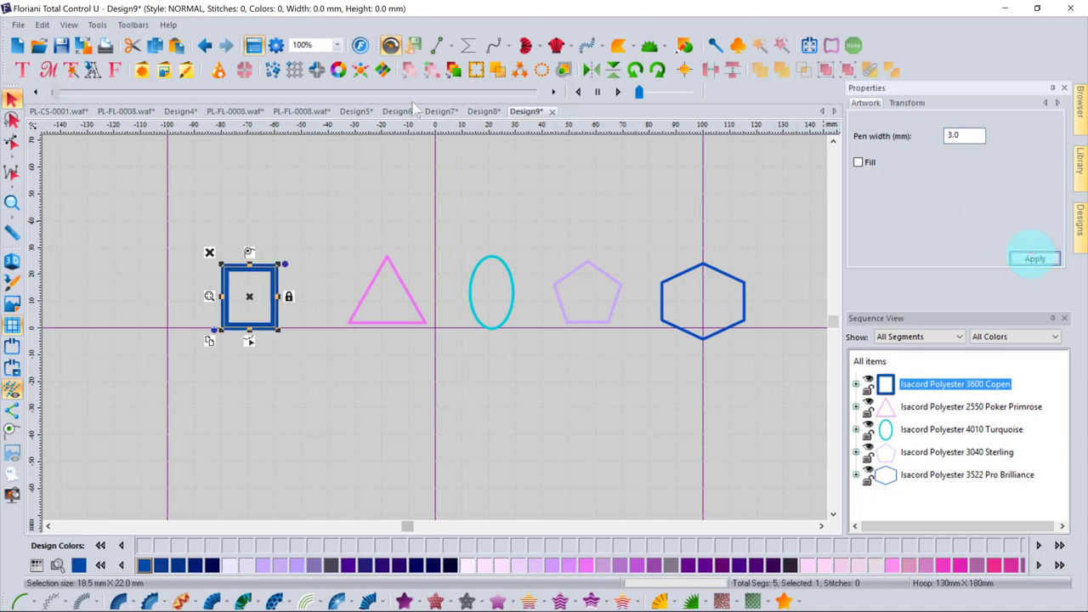
{"action": "left_click_drag", "start_coordinate": [967, 134], "coordinate": [923, 136]}
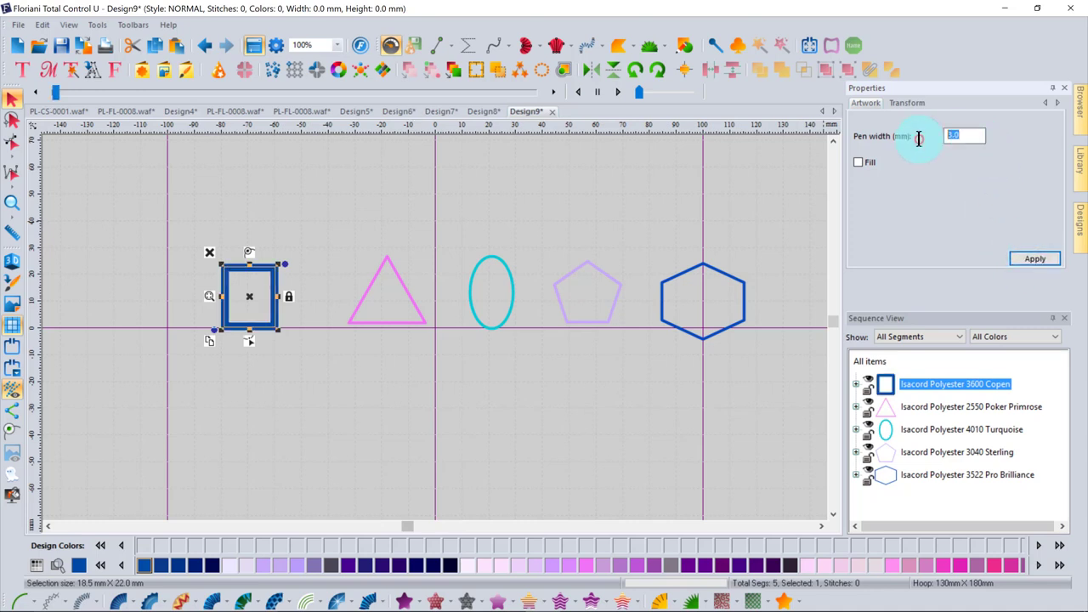
{"action": "type", "text": "1.0"}
{"action": "left_click", "coordinate": [1035, 258]}
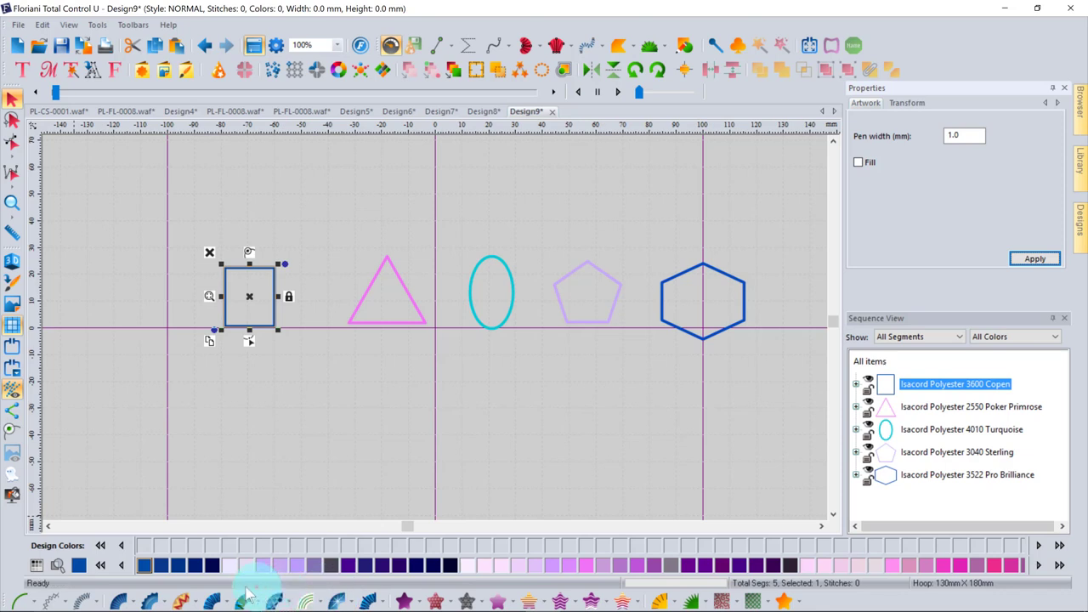
Convert the square outline to a 2.5 mm run stitch and inspect its Copen sequence entry
{"action": "left_click", "coordinate": [21, 602]}
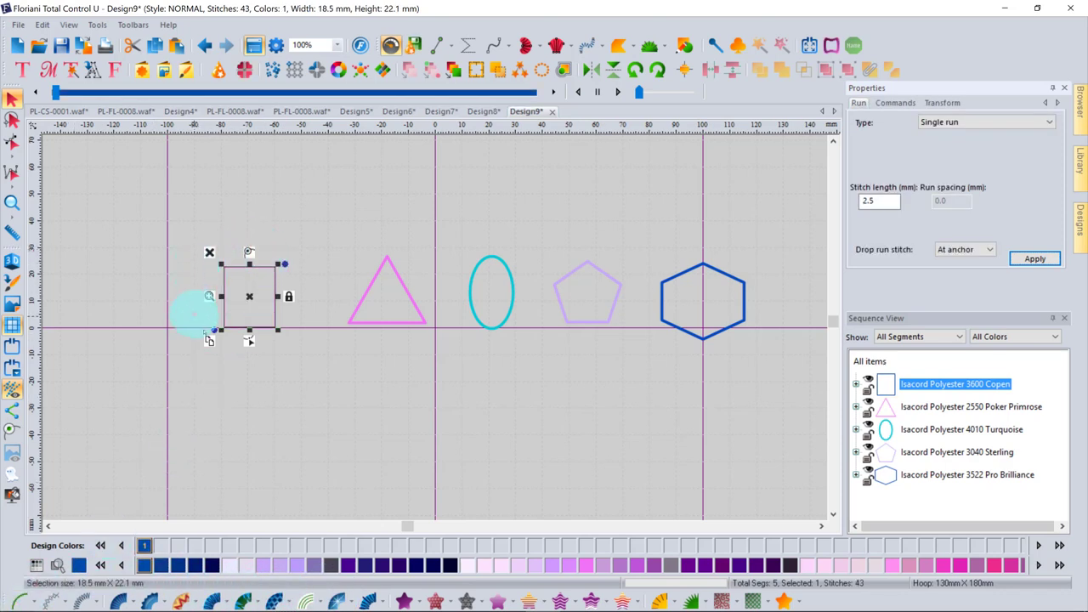
{"action": "left_click", "coordinate": [857, 384]}
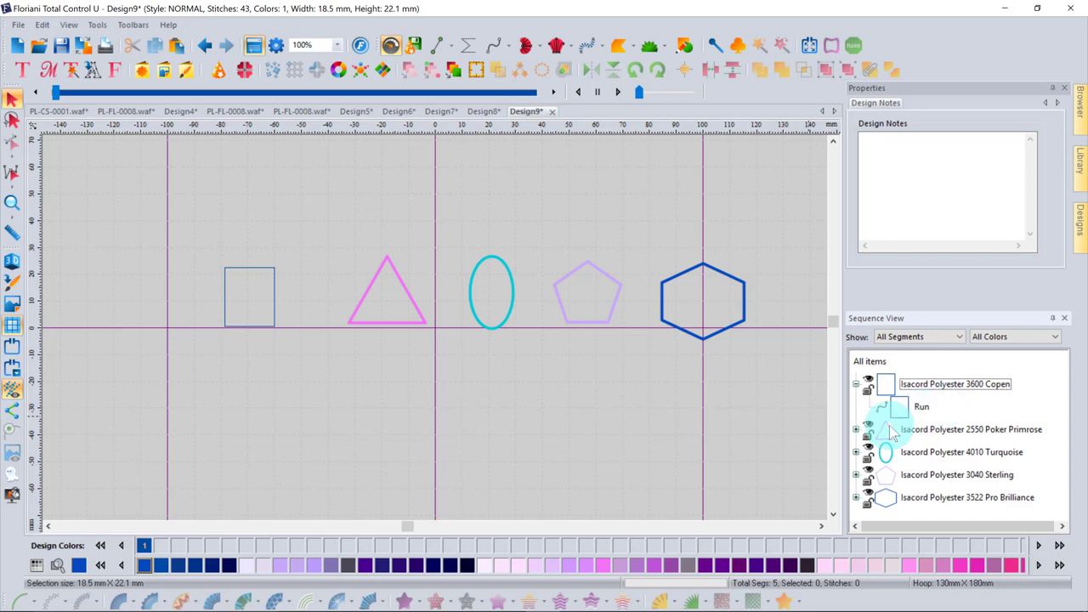
{"action": "left_click", "coordinate": [857, 385]}
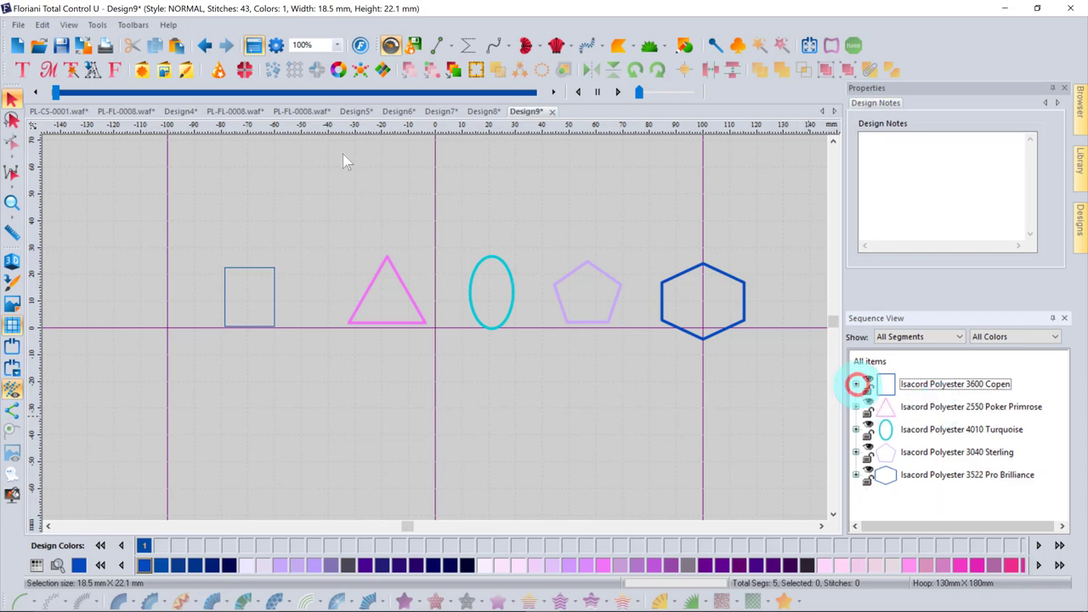
{"action": "left_click", "coordinate": [961, 339]}
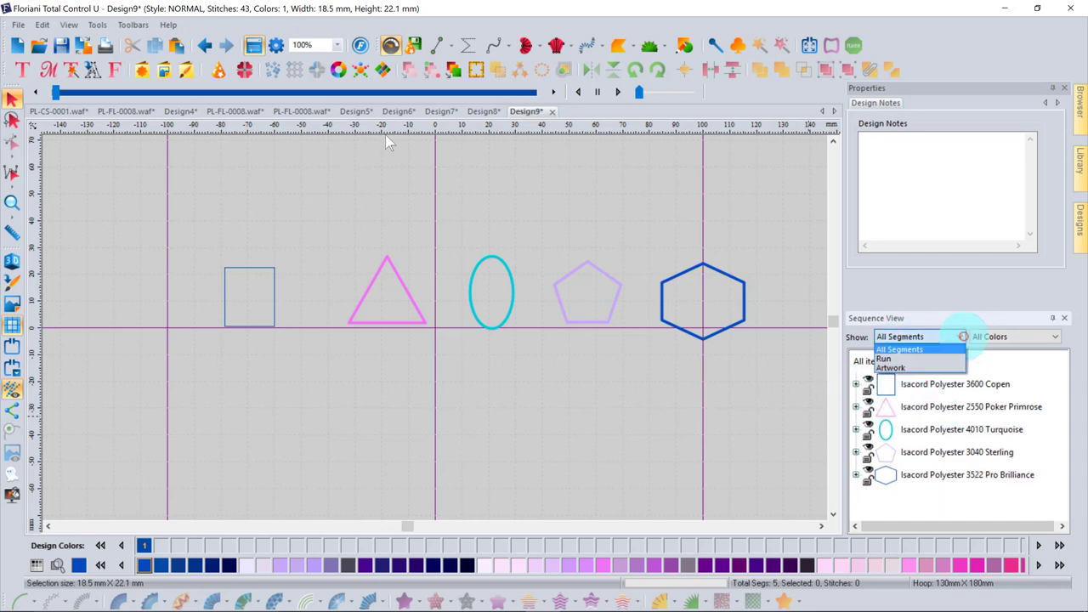
Filter Sequence View by Artwork, then Run, then back to All Segments, keeping All Colors
{"action": "left_click", "coordinate": [891, 367]}
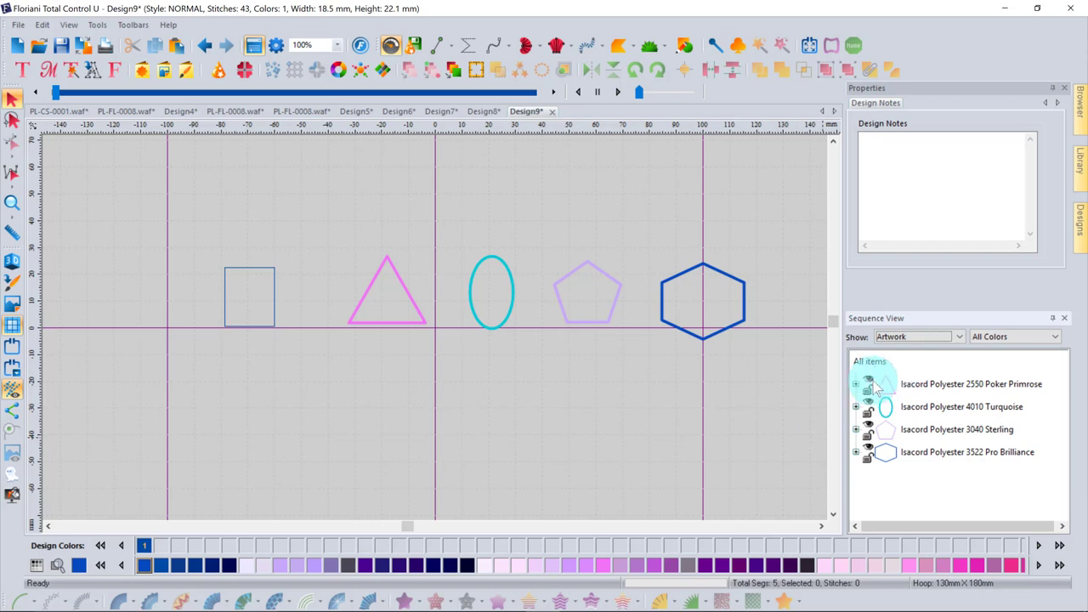
{"action": "left_click", "coordinate": [958, 338]}
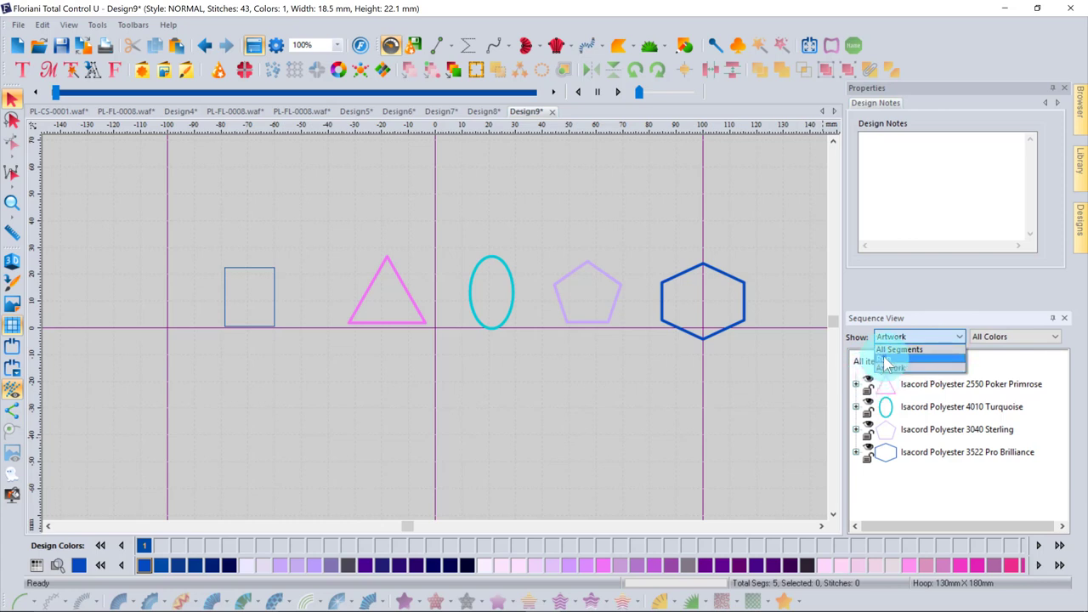
{"action": "left_click", "coordinate": [887, 360]}
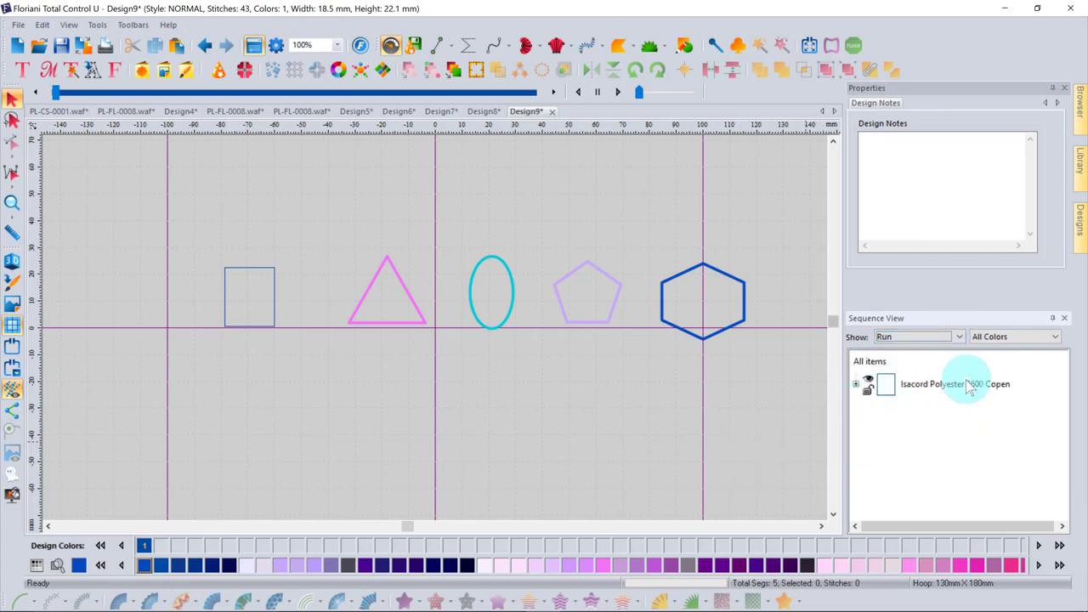
{"action": "left_click", "coordinate": [959, 337]}
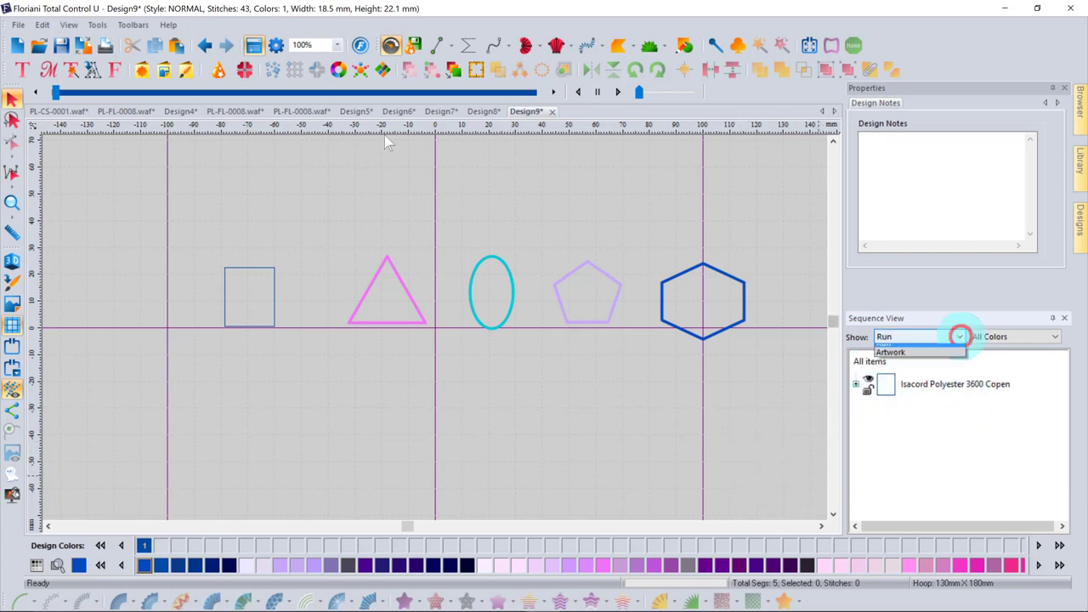
{"action": "left_click", "coordinate": [900, 349]}
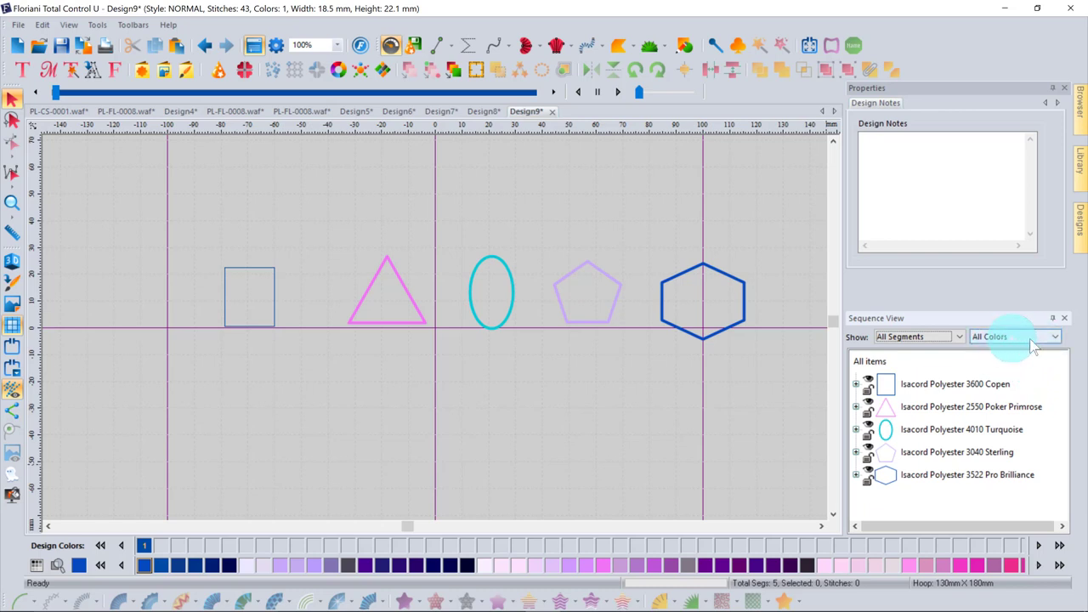
{"action": "left_click", "coordinate": [1054, 337]}
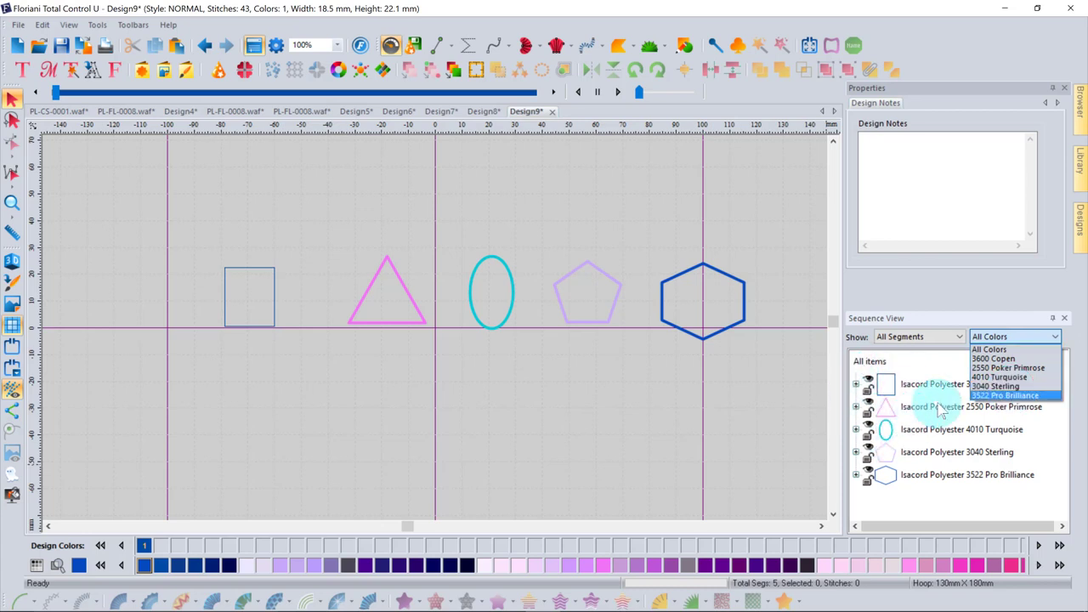
{"action": "left_click", "coordinate": [951, 533]}
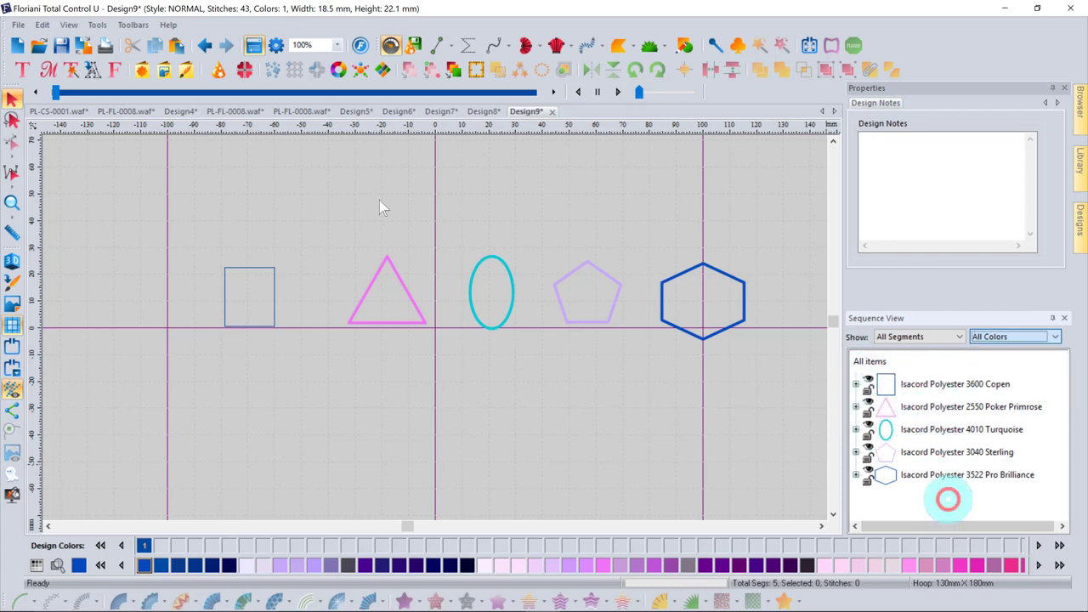
Expand the Copen entry, toggle the square's visibility off and on, then lock it
{"action": "left_click", "coordinate": [857, 385]}
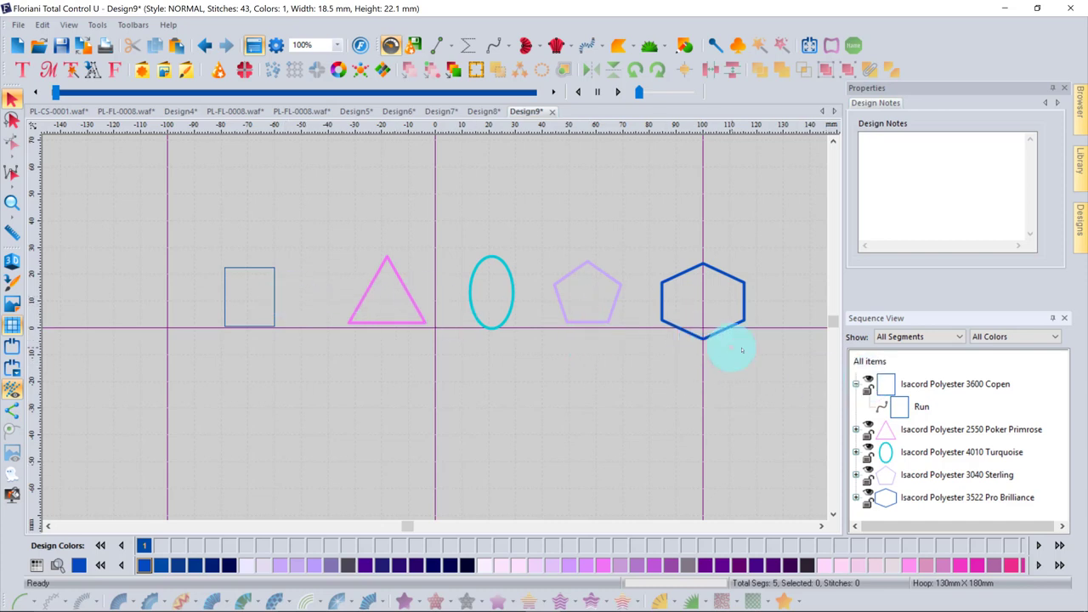
{"action": "left_click", "coordinate": [867, 385]}
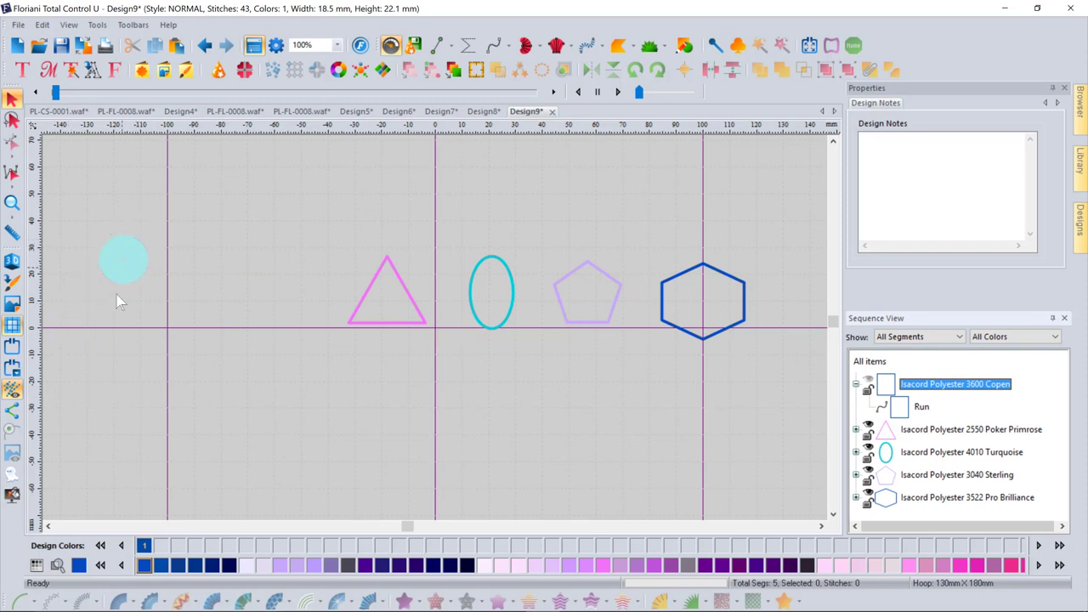
{"action": "left_click", "coordinate": [867, 384]}
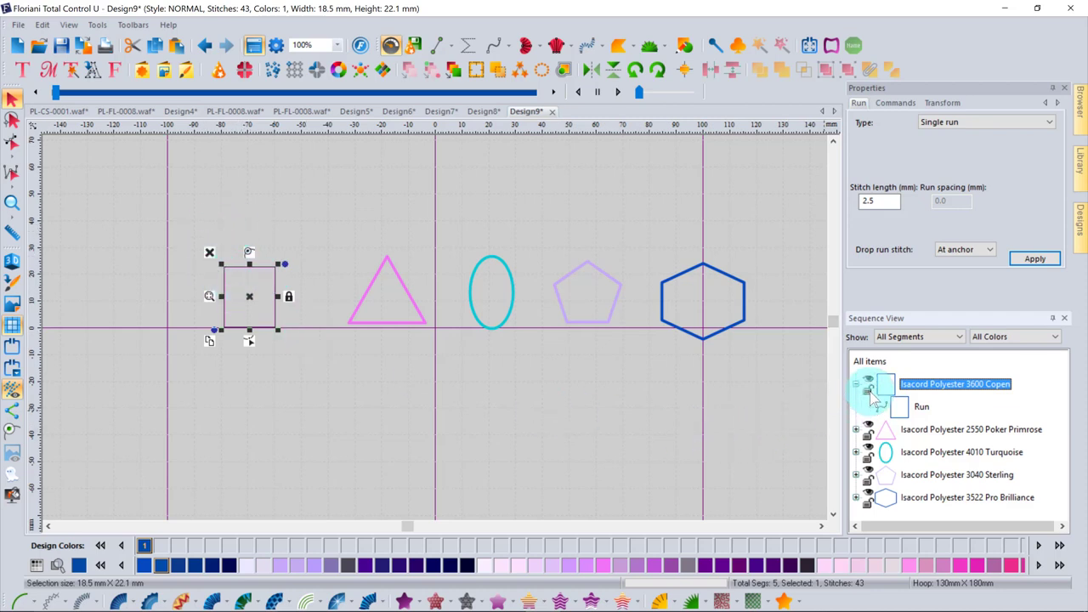
{"action": "left_click", "coordinate": [868, 389]}
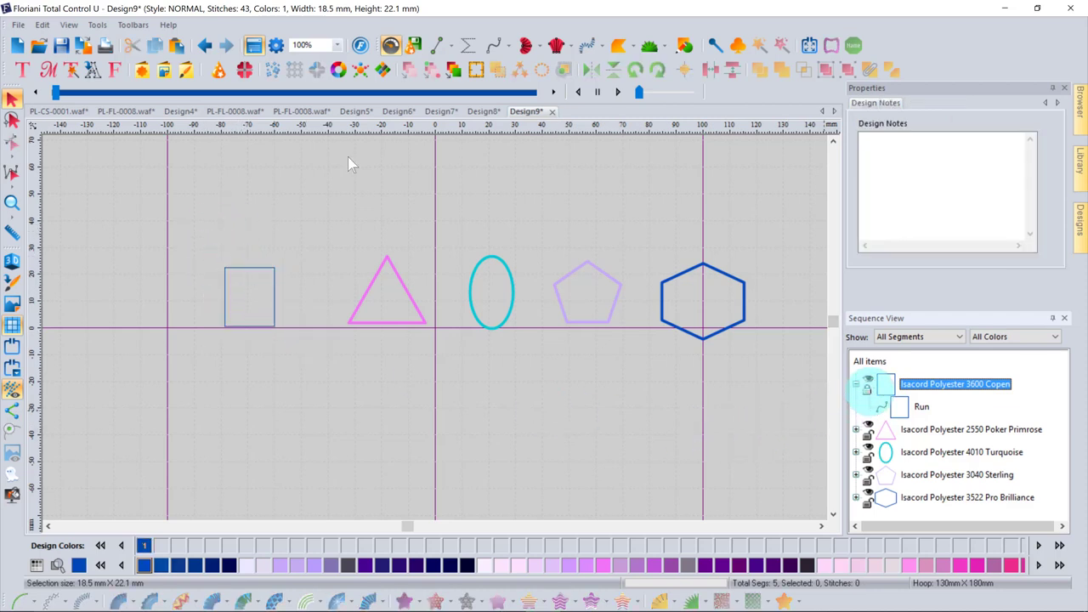
{"action": "left_click", "coordinate": [242, 326]}
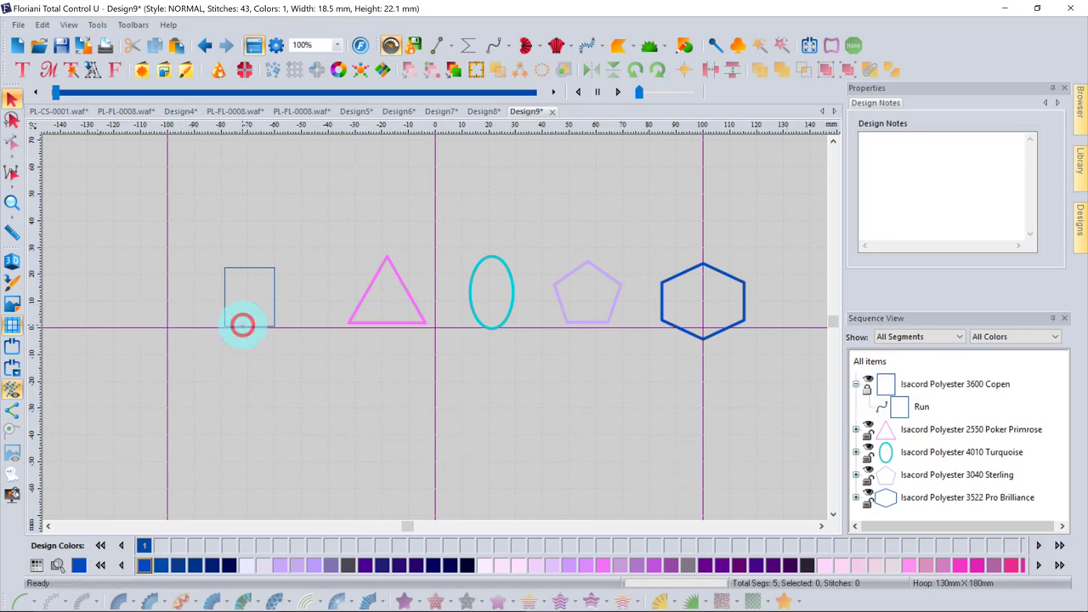
{"action": "left_click", "coordinate": [324, 266]}
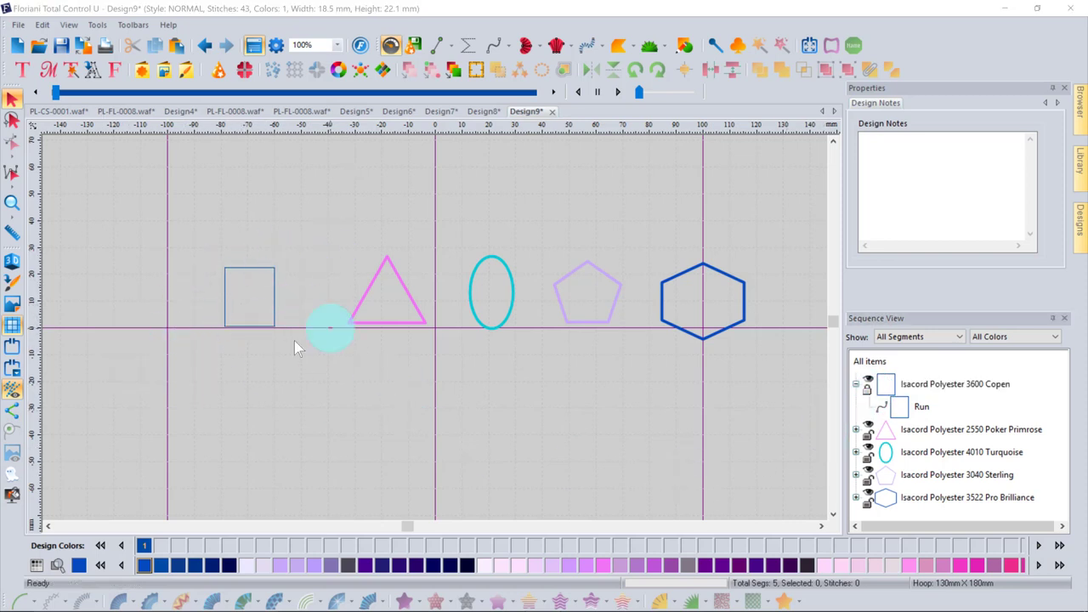
Select the square's Run segment and Copen entry in Sequence View, then collapse it
{"action": "left_click", "coordinate": [922, 407]}
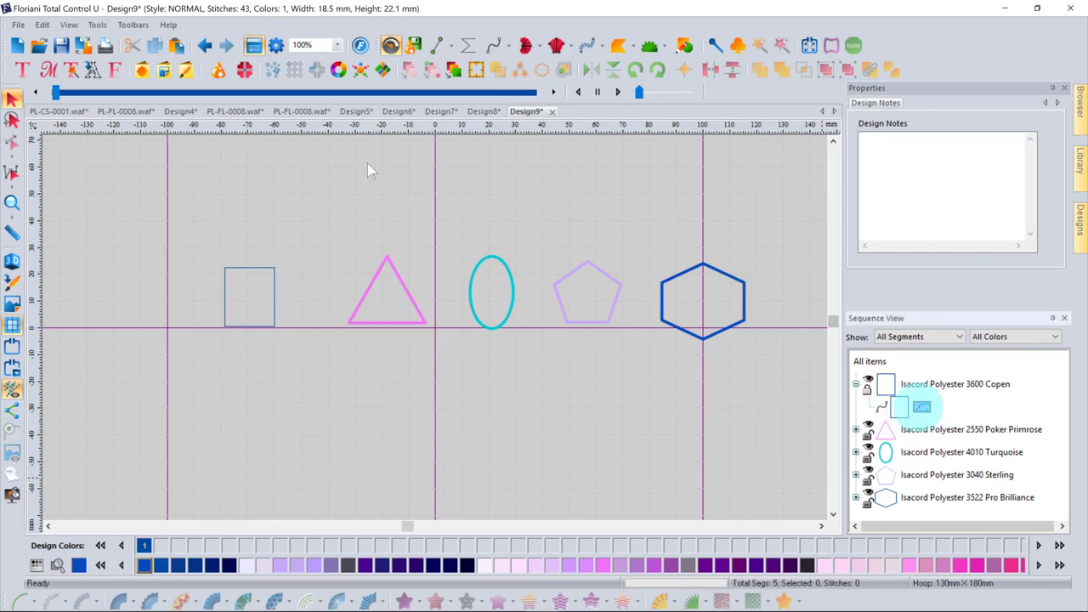
{"action": "left_click", "coordinate": [871, 392]}
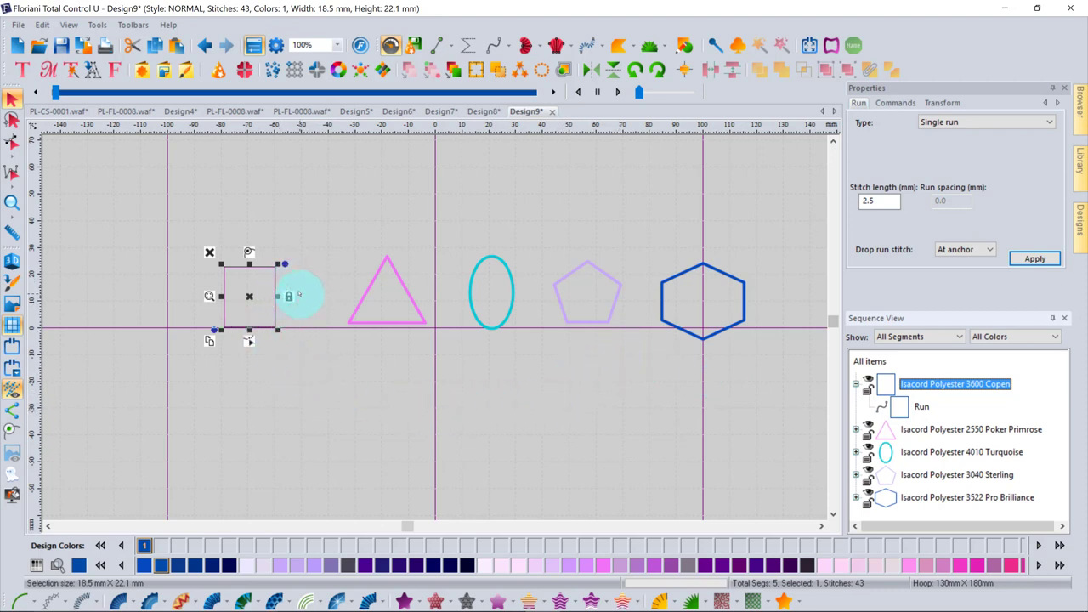
{"action": "left_click", "coordinate": [857, 385]}
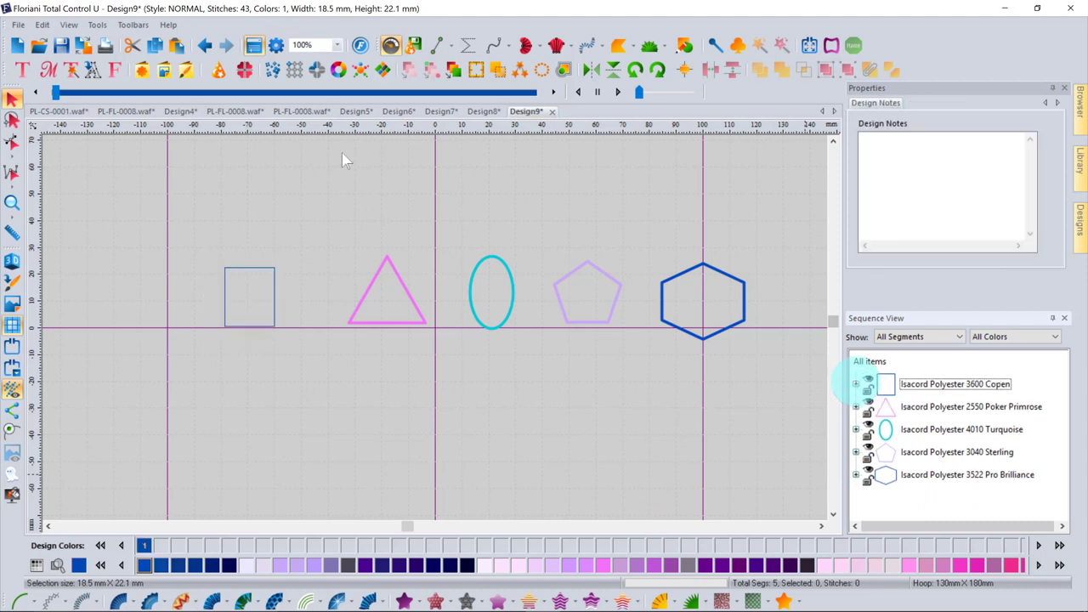
Check the square's start and end points in Edit Outlines, then select the pink triangle
{"action": "left_click", "coordinate": [255, 328]}
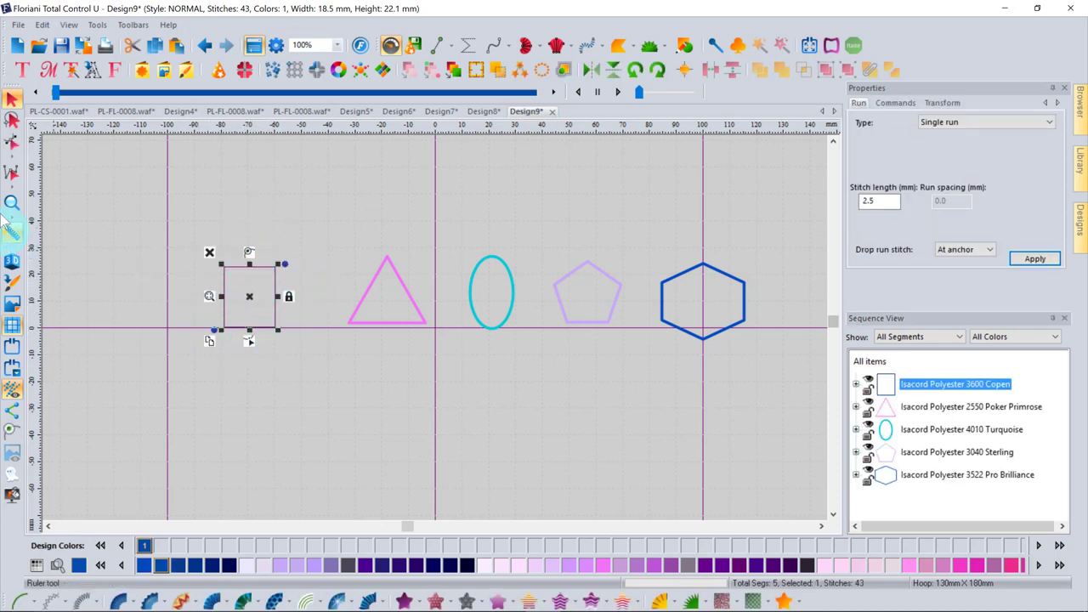
{"action": "left_click", "coordinate": [13, 144]}
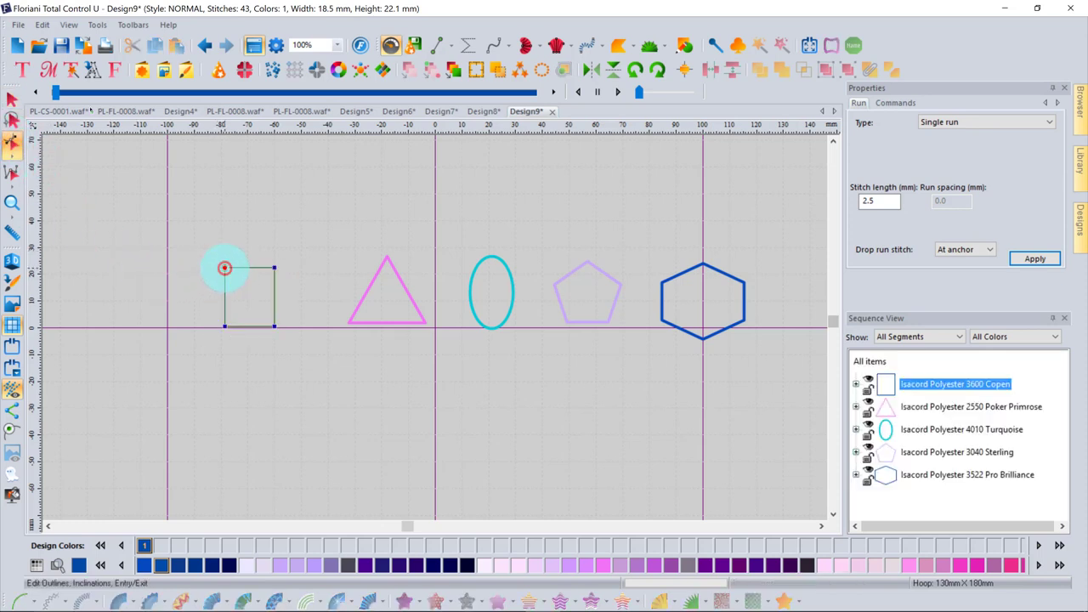
{"action": "left_click_drag", "start_coordinate": [224, 268], "coordinate": [227, 325]}
{"action": "left_click", "coordinate": [228, 326]}
{"action": "left_click", "coordinate": [12, 98]}
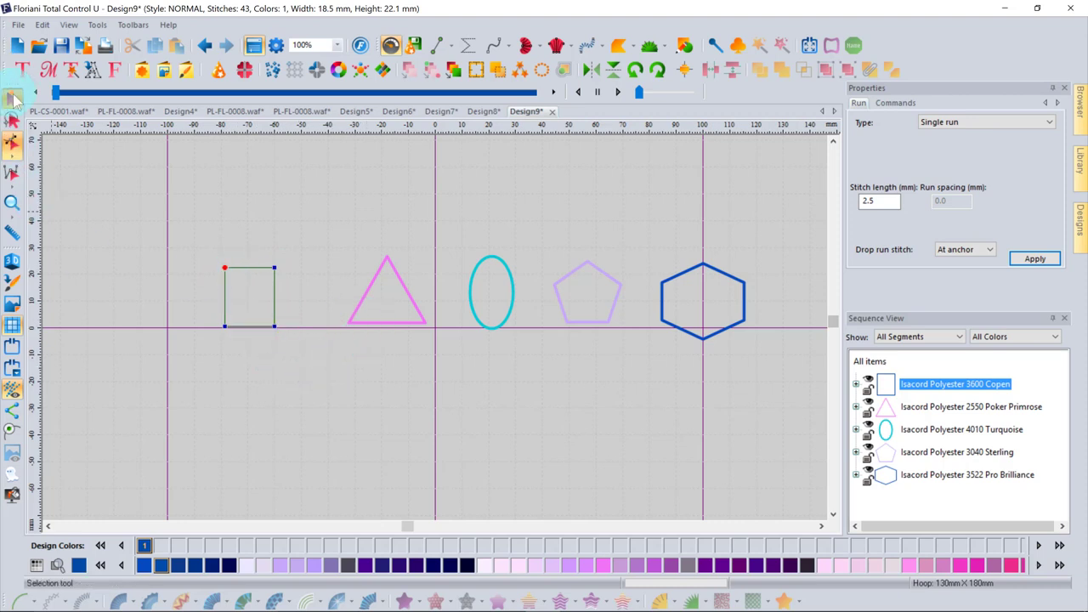
{"action": "left_click", "coordinate": [370, 321]}
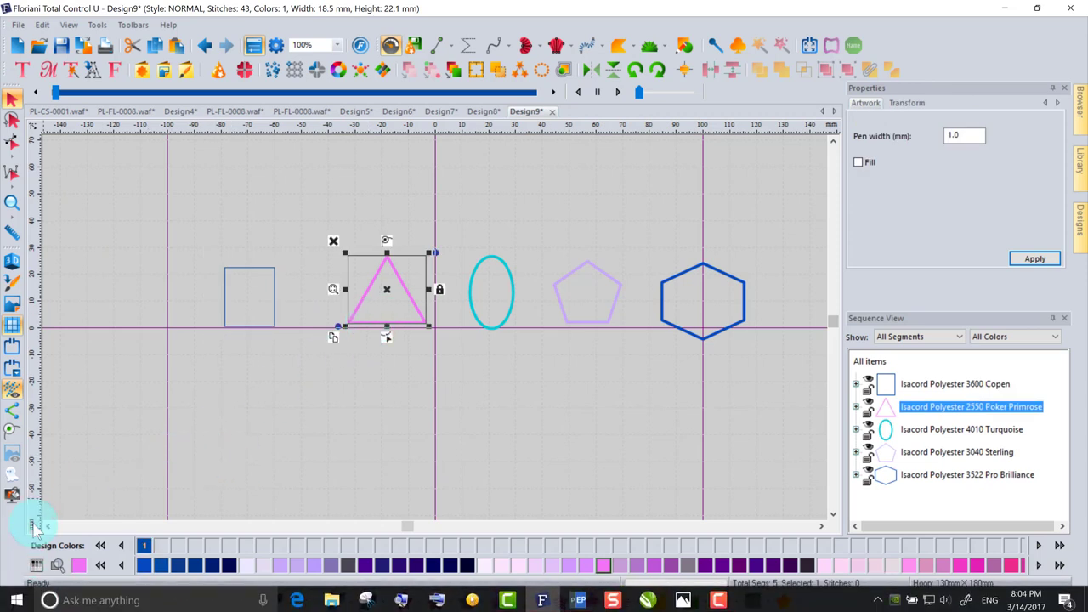
Apply a run stitch to the pink triangle and check its Poker Primrose entry
{"action": "left_click", "coordinate": [19, 600]}
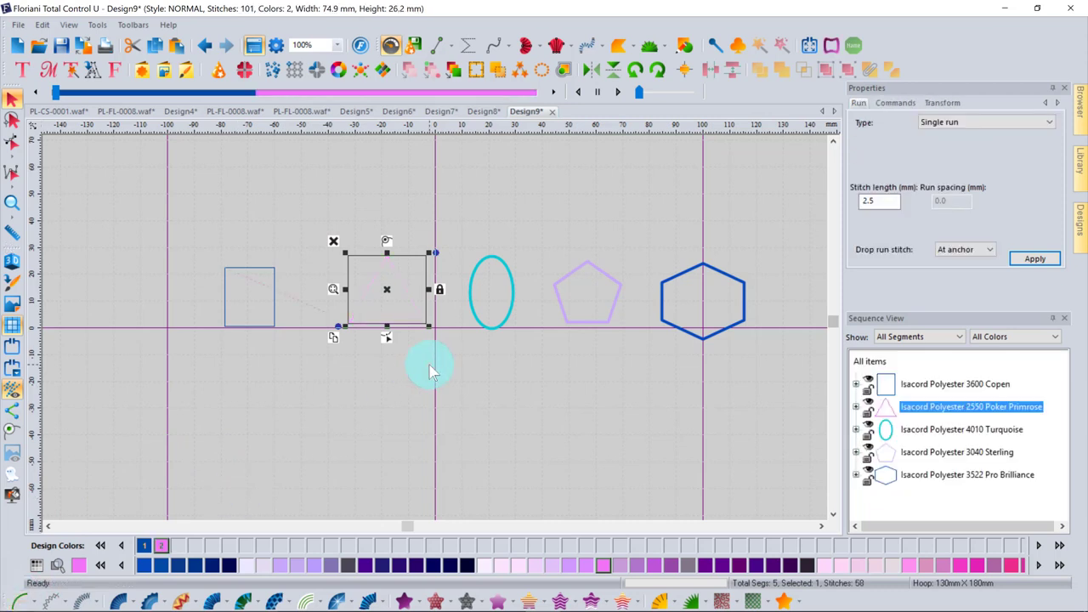
{"action": "left_click", "coordinate": [1034, 258]}
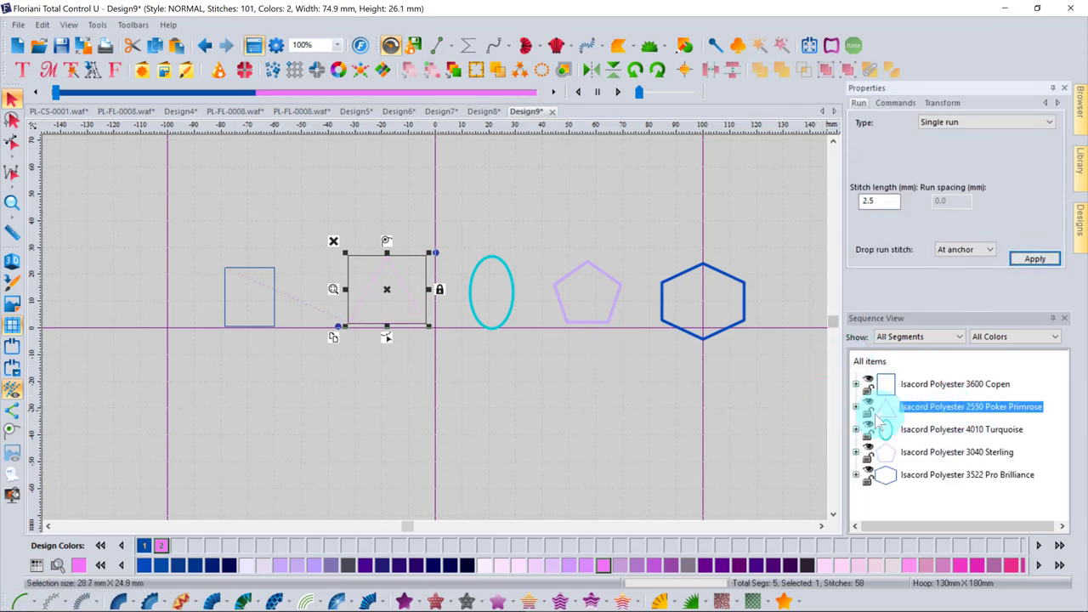
{"action": "left_click", "coordinate": [858, 408]}
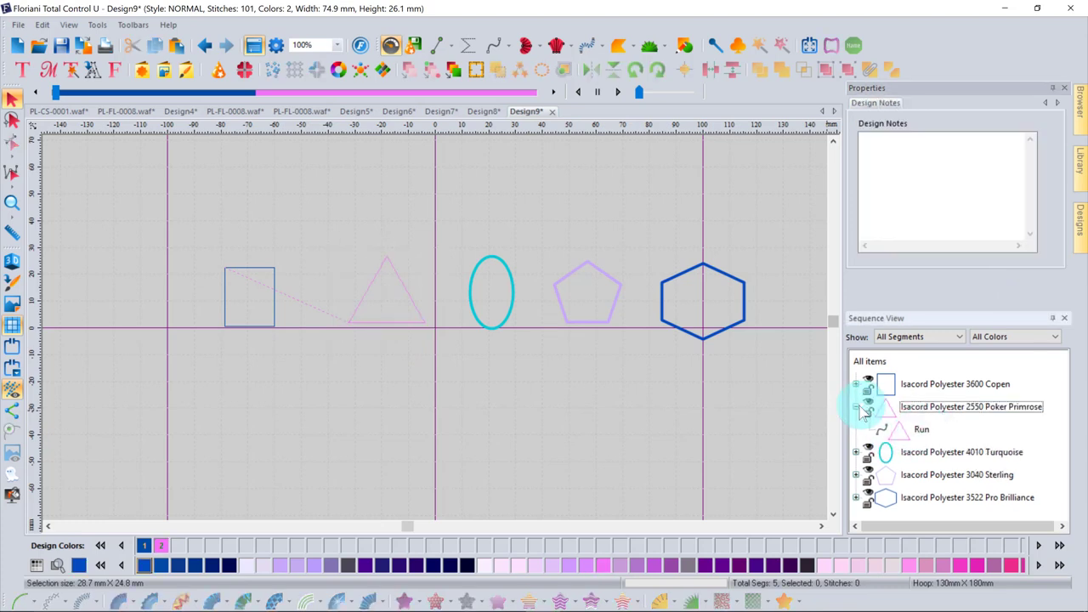
{"action": "left_click", "coordinate": [858, 407]}
Filter Sequence View to Run segments only, then back to All Segments
{"action": "left_click", "coordinate": [920, 337]}
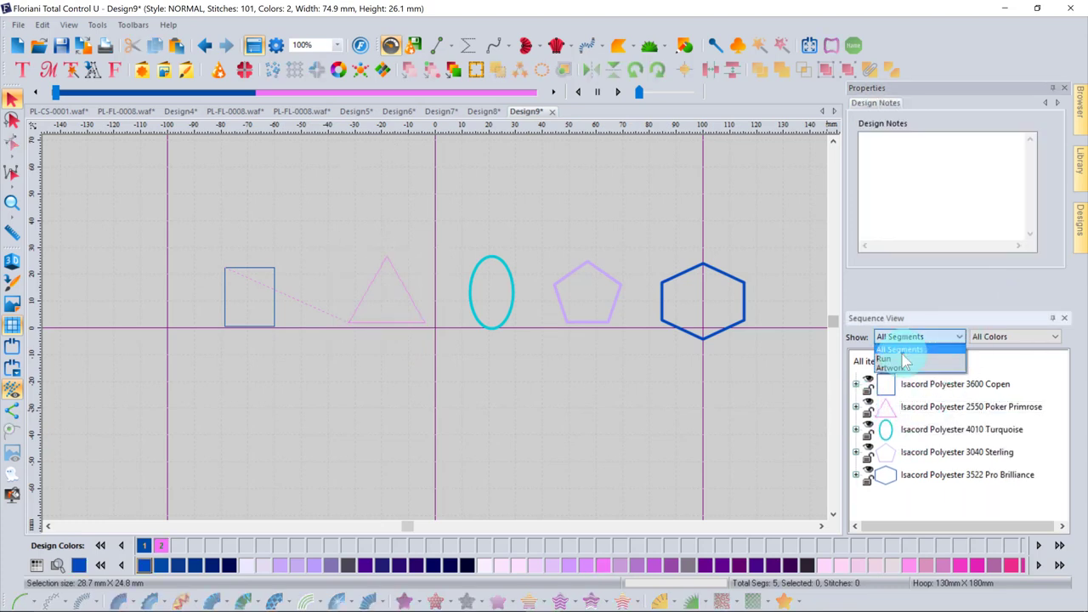
{"action": "left_click", "coordinate": [905, 359]}
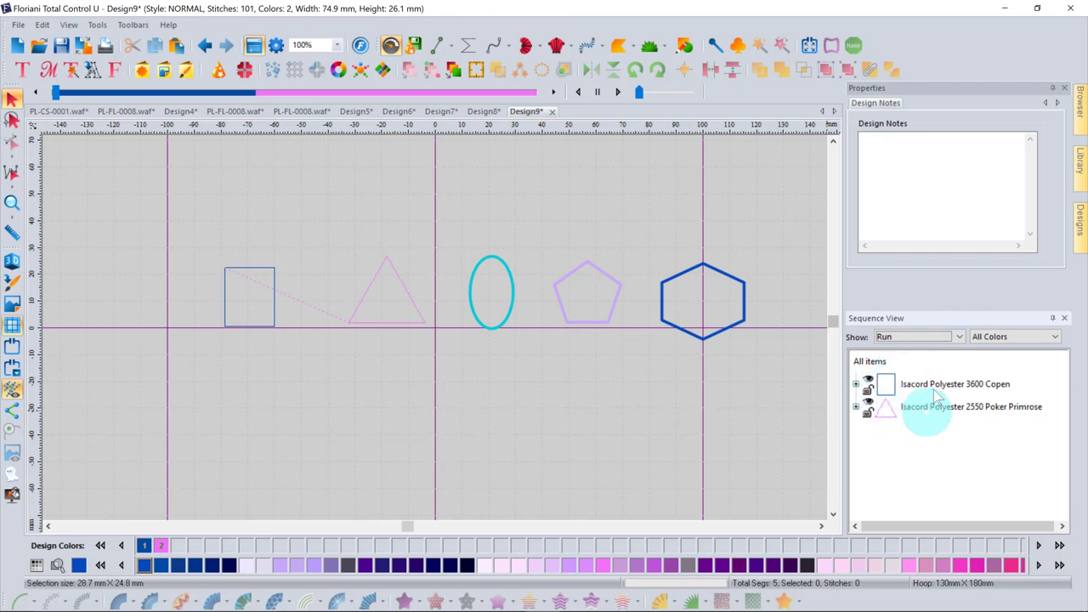
{"action": "left_click", "coordinate": [959, 336]}
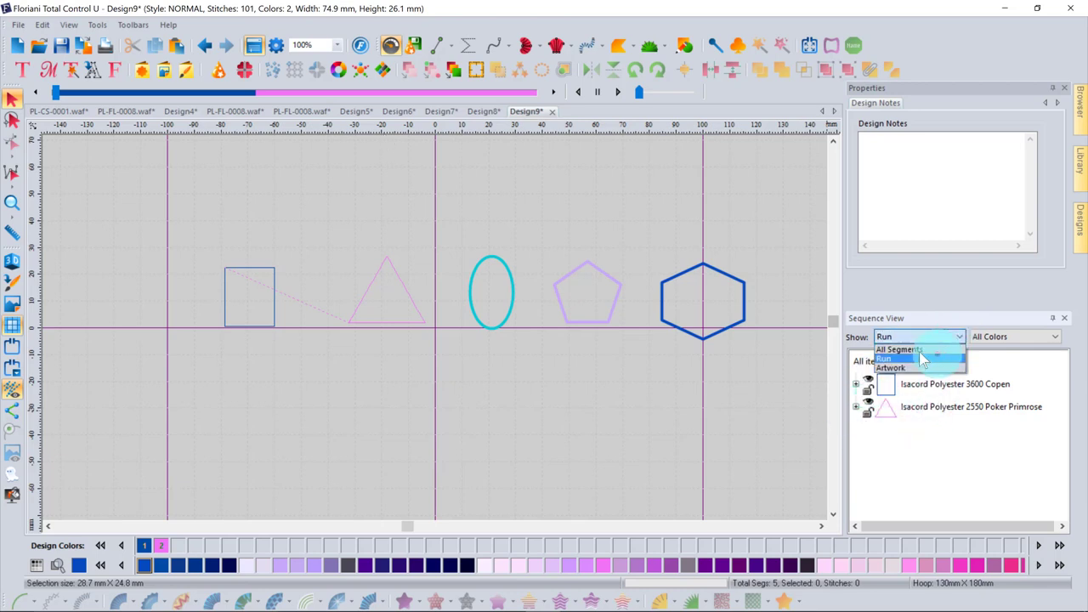
{"action": "left_click", "coordinate": [909, 346]}
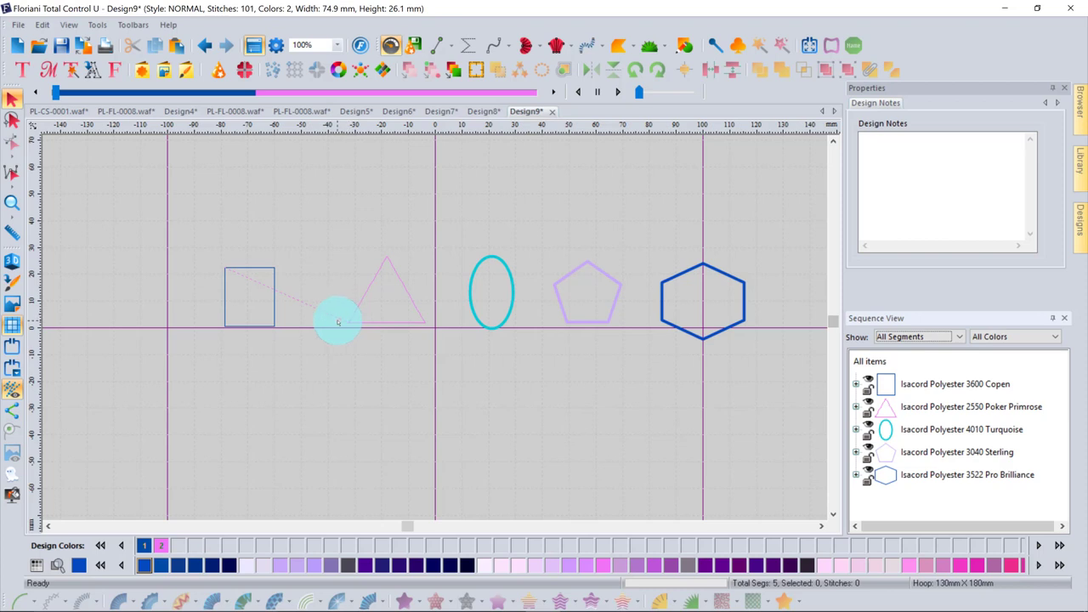
Set the square's start node at top-left and its exit node at the bottom-right corner
{"action": "left_click", "coordinate": [246, 271]}
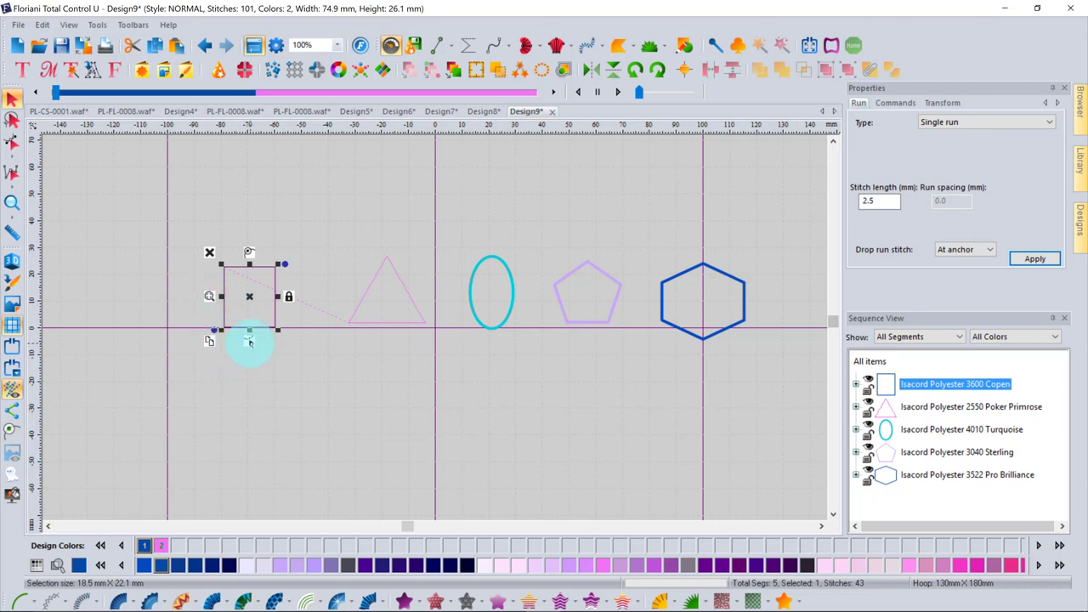
{"action": "left_click", "coordinate": [249, 341]}
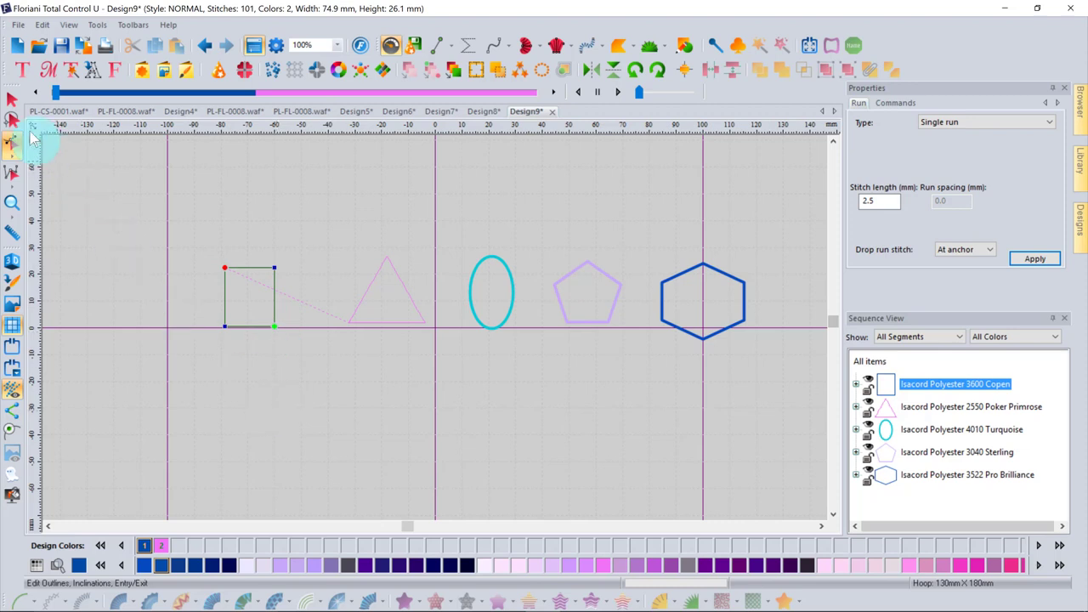
{"action": "left_click", "coordinate": [12, 99]}
{"action": "left_click", "coordinate": [307, 385]}
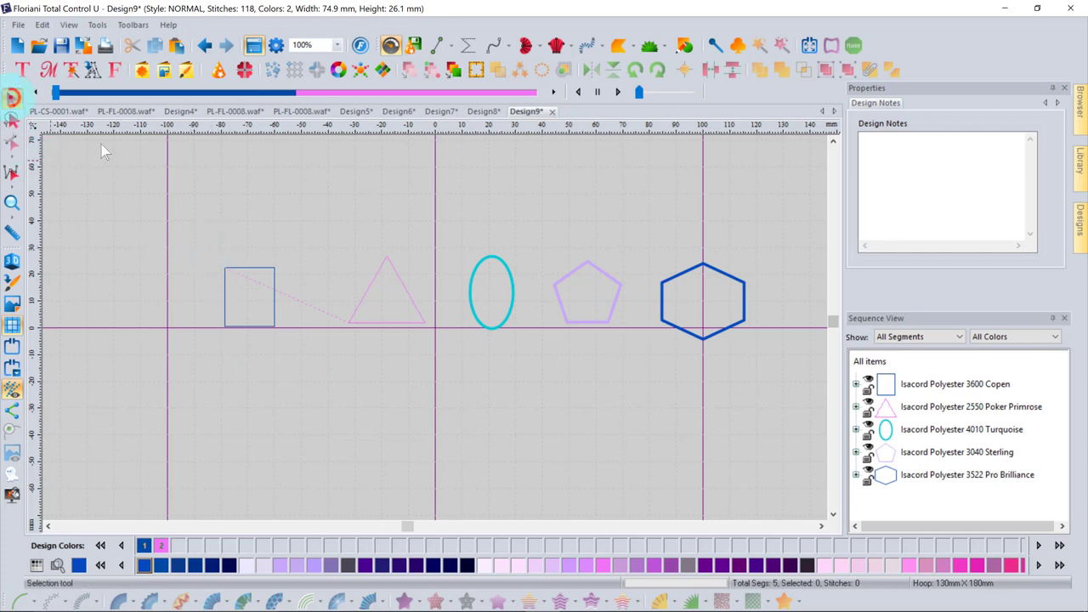
{"action": "left_click", "coordinate": [273, 297]}
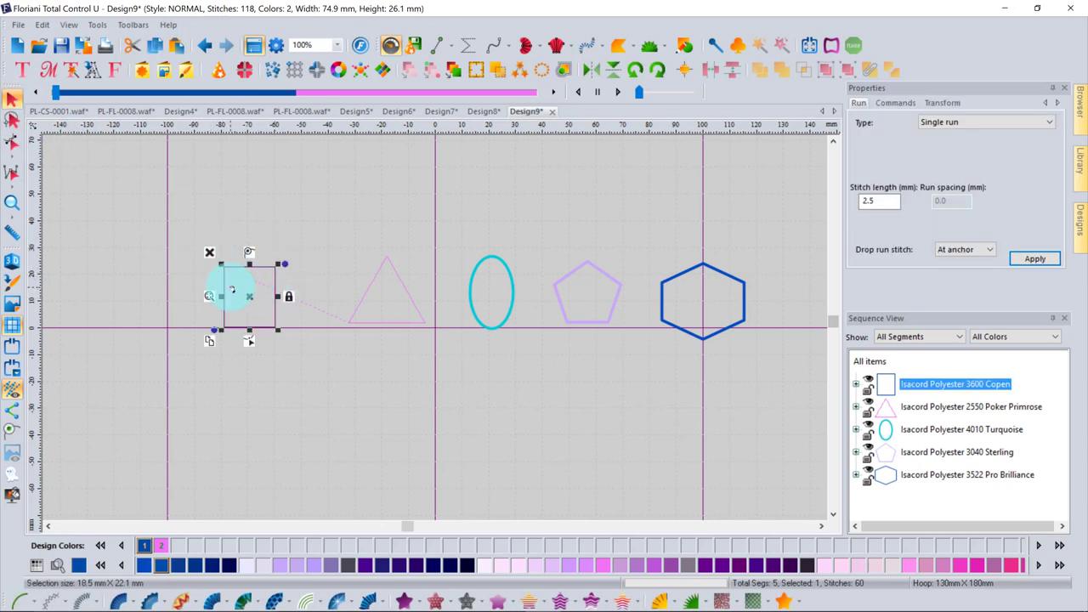
{"action": "left_click", "coordinate": [248, 340]}
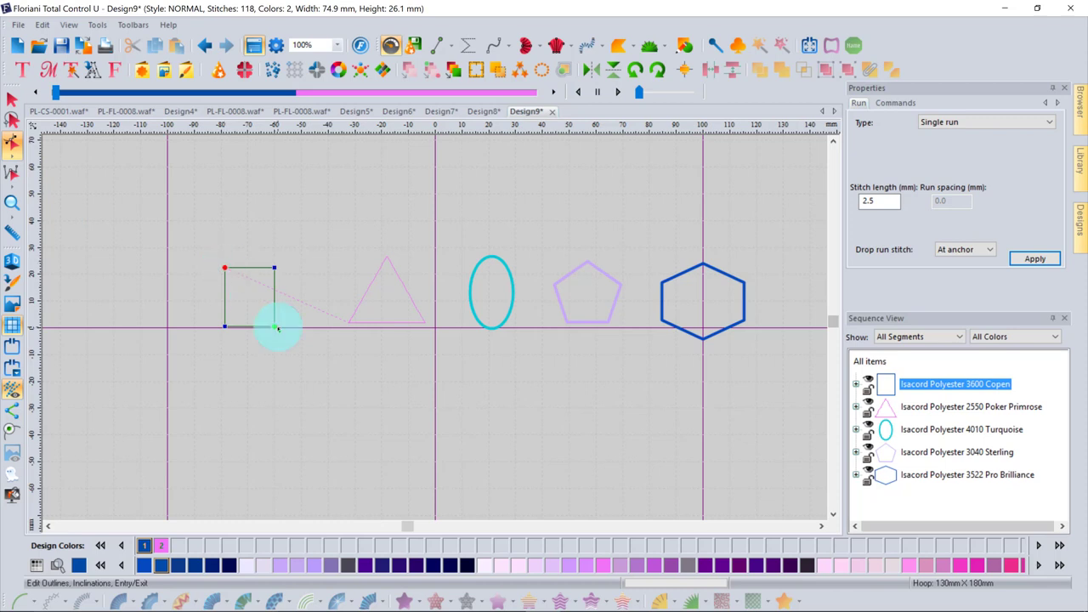
{"action": "left_click", "coordinate": [226, 268]}
{"action": "left_click", "coordinate": [275, 324]}
{"action": "left_click", "coordinate": [223, 269]}
{"action": "left_click", "coordinate": [297, 358]}
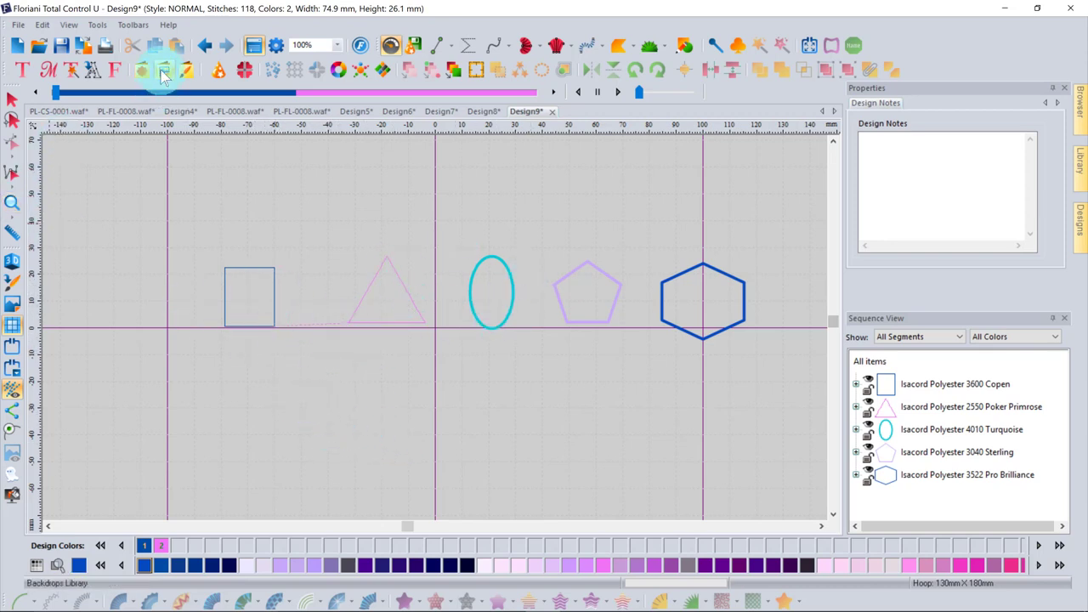
{"action": "left_click", "coordinate": [205, 44]}
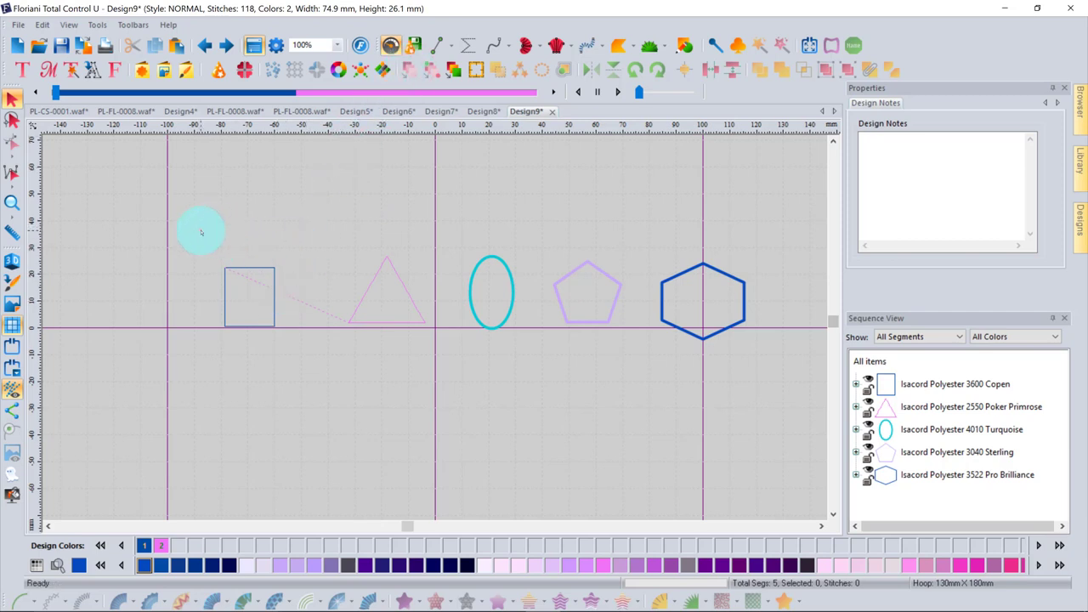
{"action": "left_click_drag", "start_coordinate": [202, 231], "coordinate": [437, 356]}
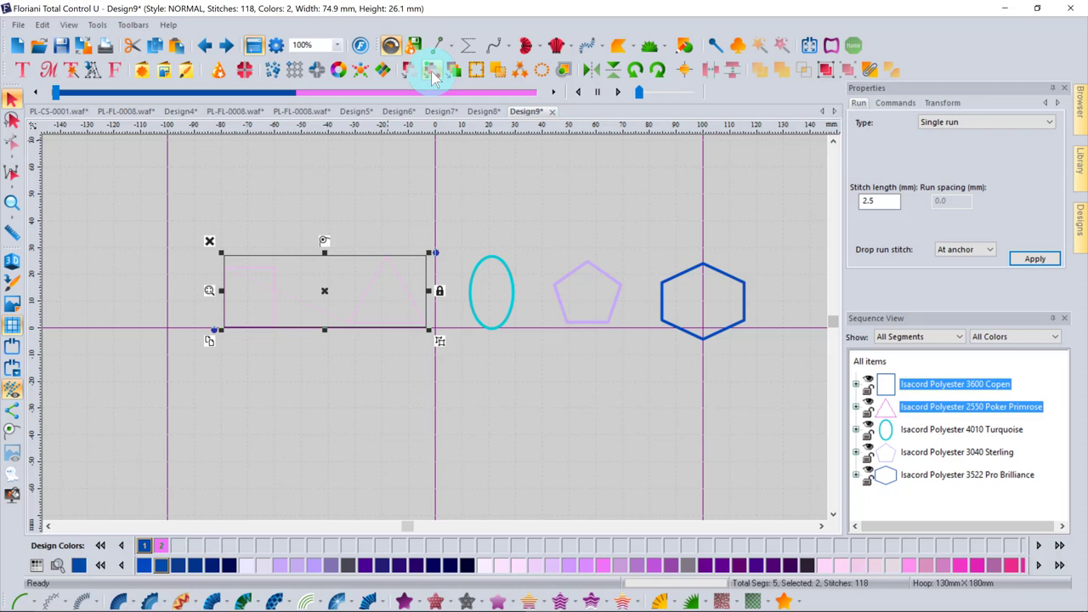
{"action": "left_click", "coordinate": [276, 469]}
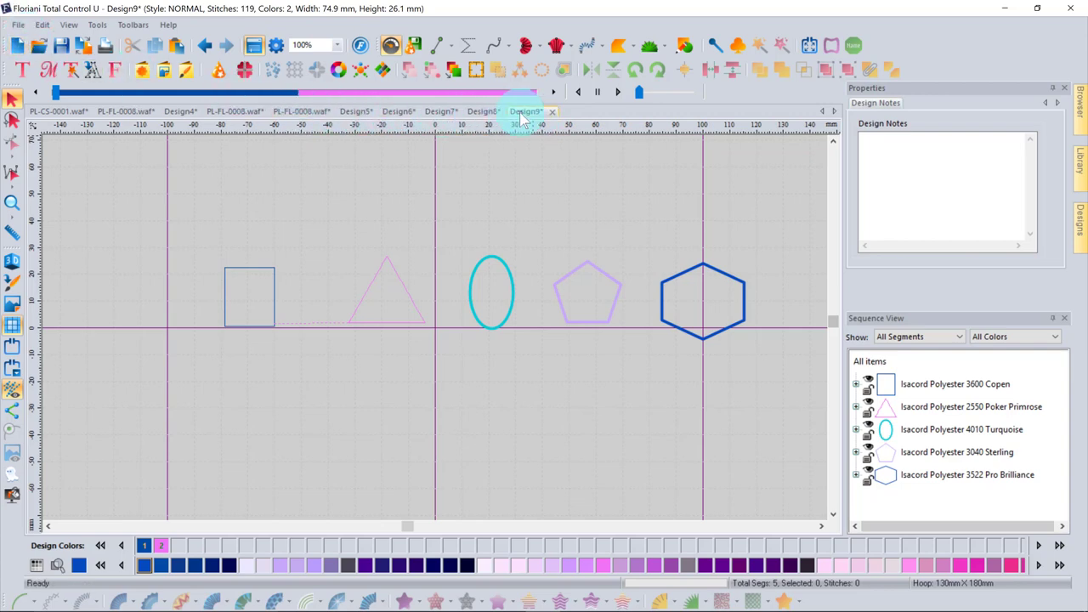
Browse the design tabs from Design8 to PL-FL-0008.waf and back to Design7
{"action": "left_click", "coordinate": [482, 112]}
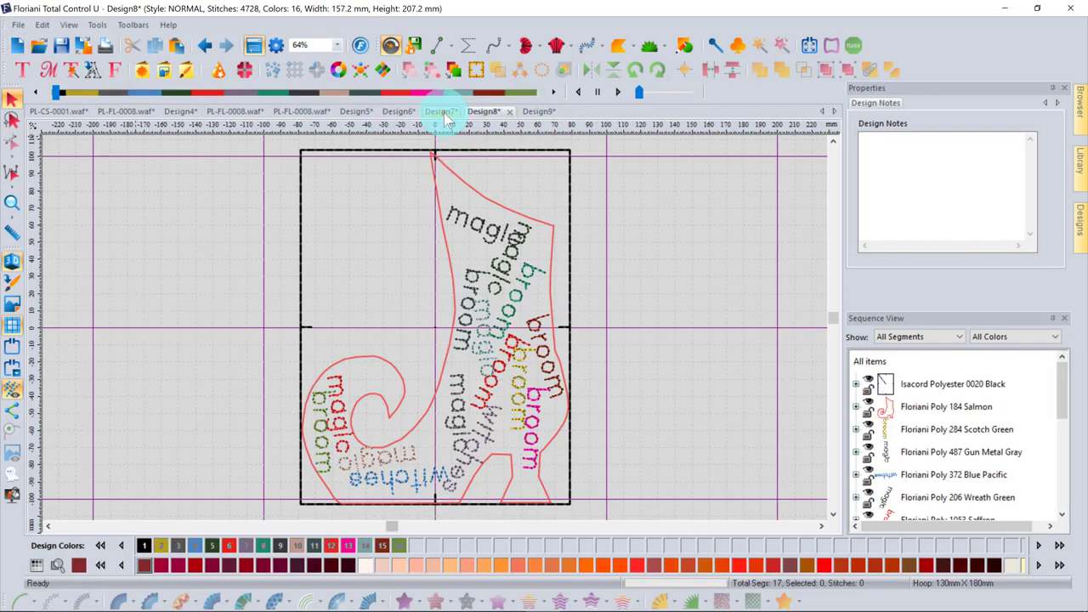
{"action": "left_click", "coordinate": [444, 116]}
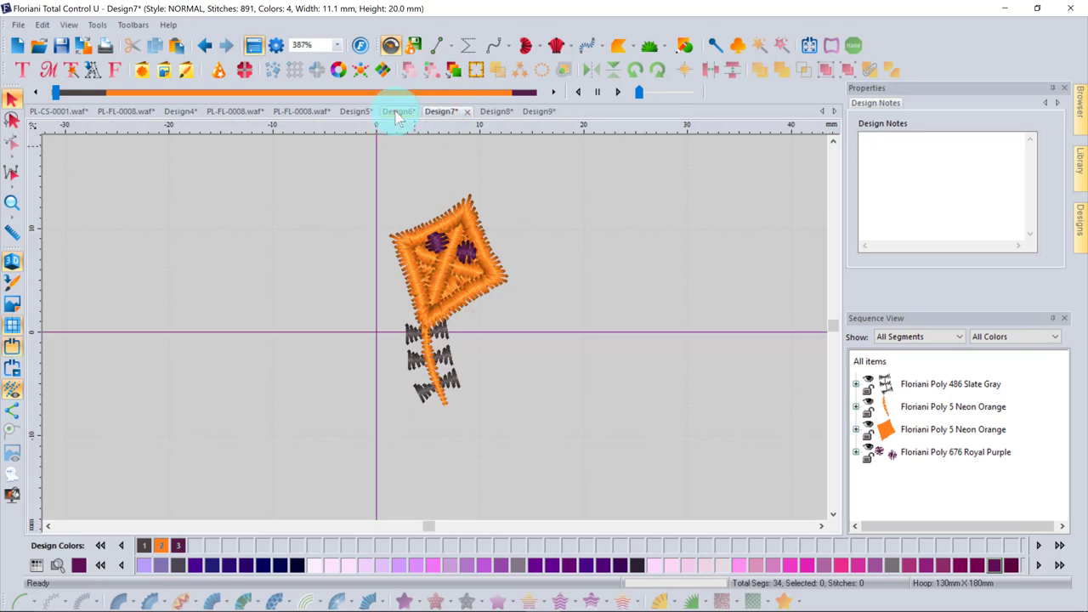
{"action": "left_click", "coordinate": [398, 116]}
{"action": "left_click", "coordinate": [357, 114]}
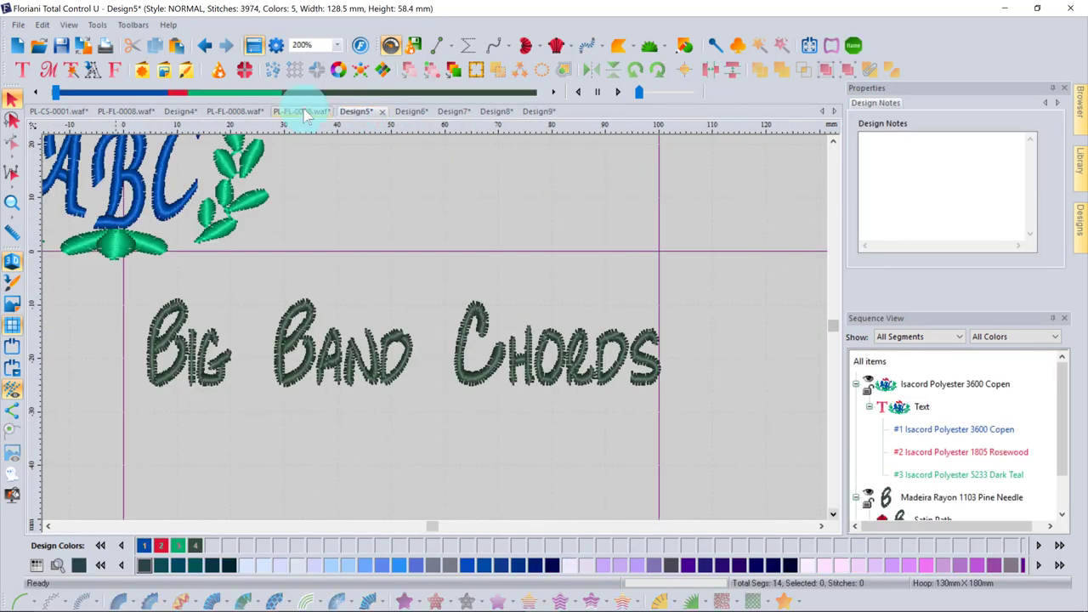
{"action": "left_click", "coordinate": [304, 112]}
{"action": "left_click", "coordinate": [414, 112]}
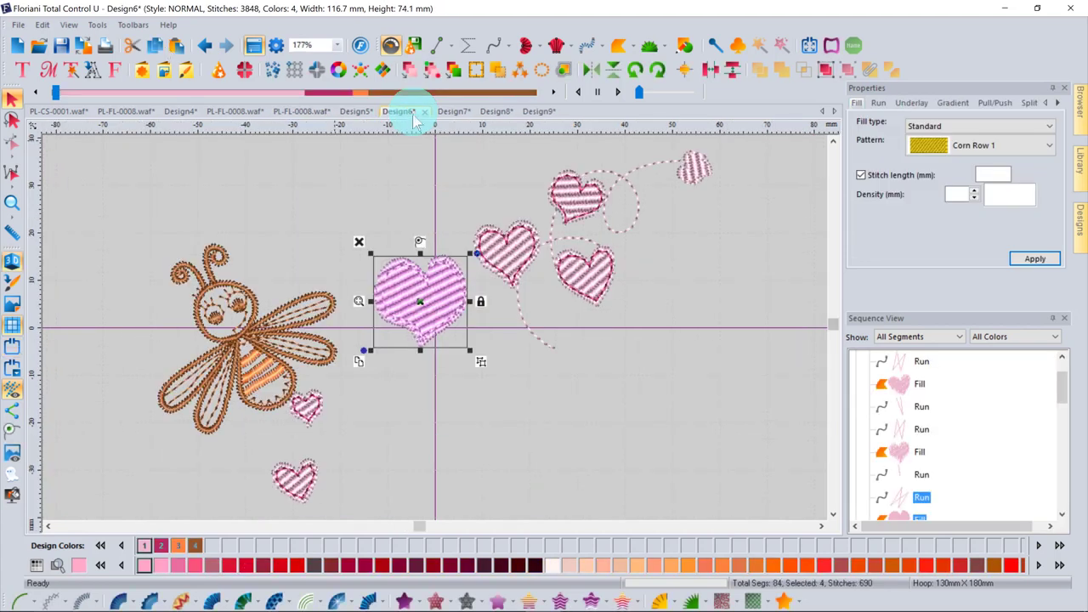
{"action": "left_click", "coordinate": [454, 112]}
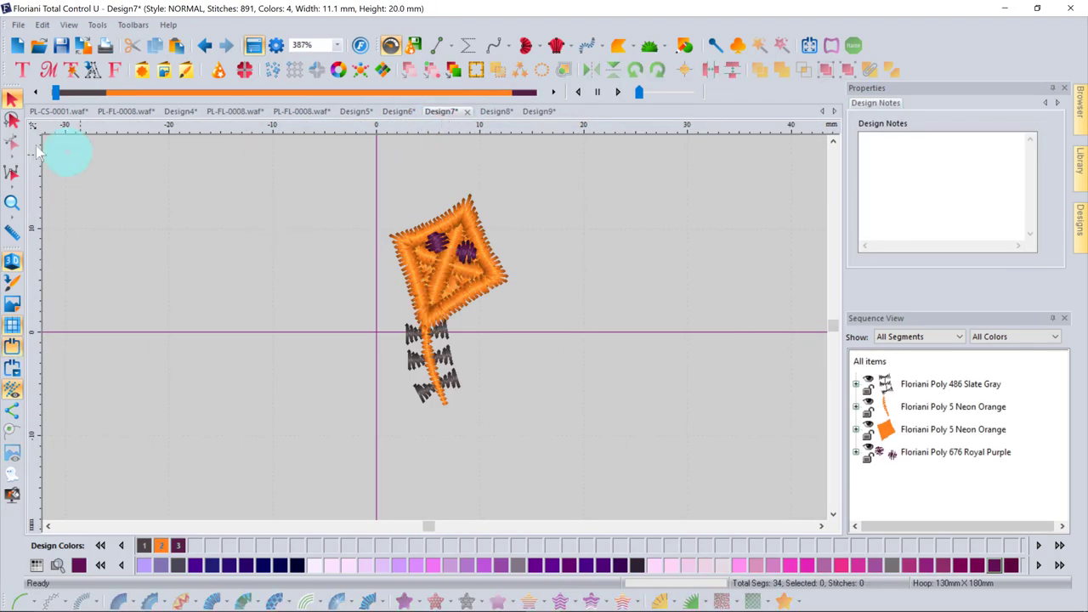
Duplicate the kite with Ctrl+D, move the copy right, and select both kites
{"action": "left_click_drag", "start_coordinate": [320, 168], "coordinate": [562, 442]}
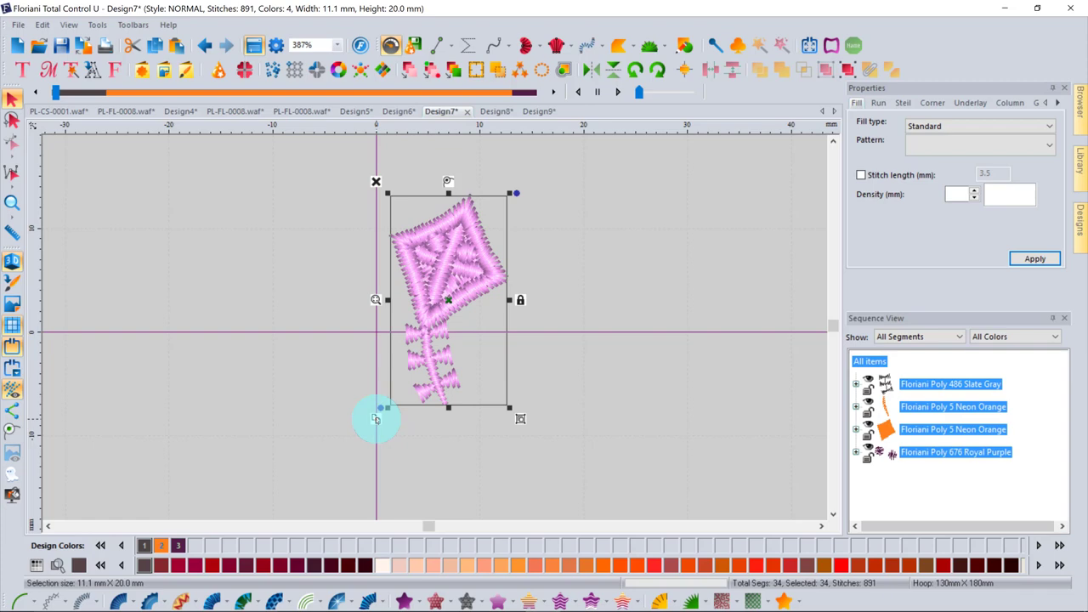
{"action": "key", "text": "ctrl+d"}
{"action": "left_click", "coordinate": [457, 314]}
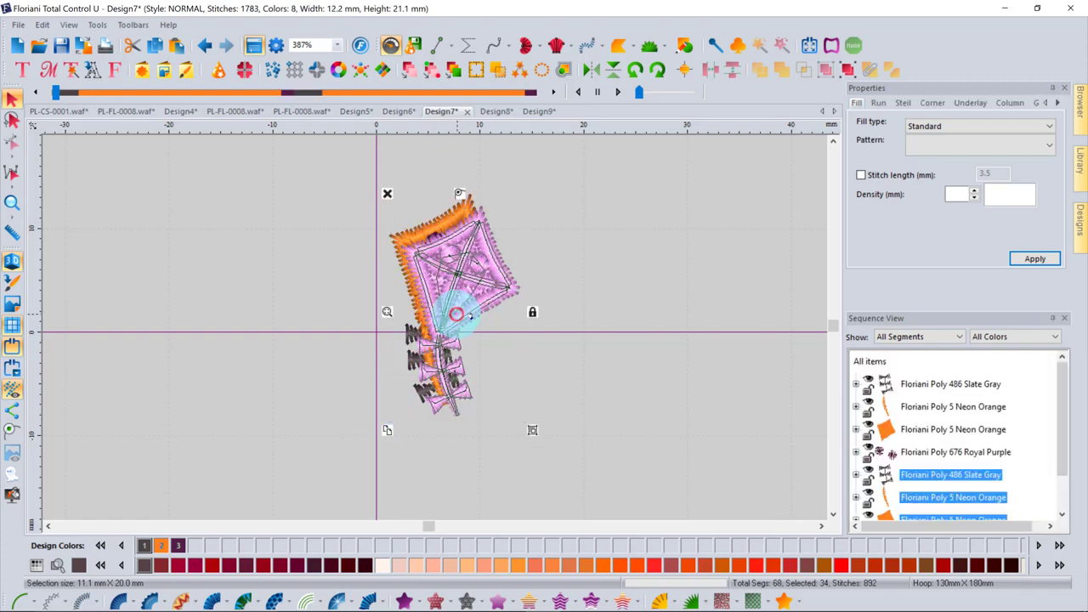
{"action": "left_click_drag", "start_coordinate": [457, 315], "coordinate": [605, 289]}
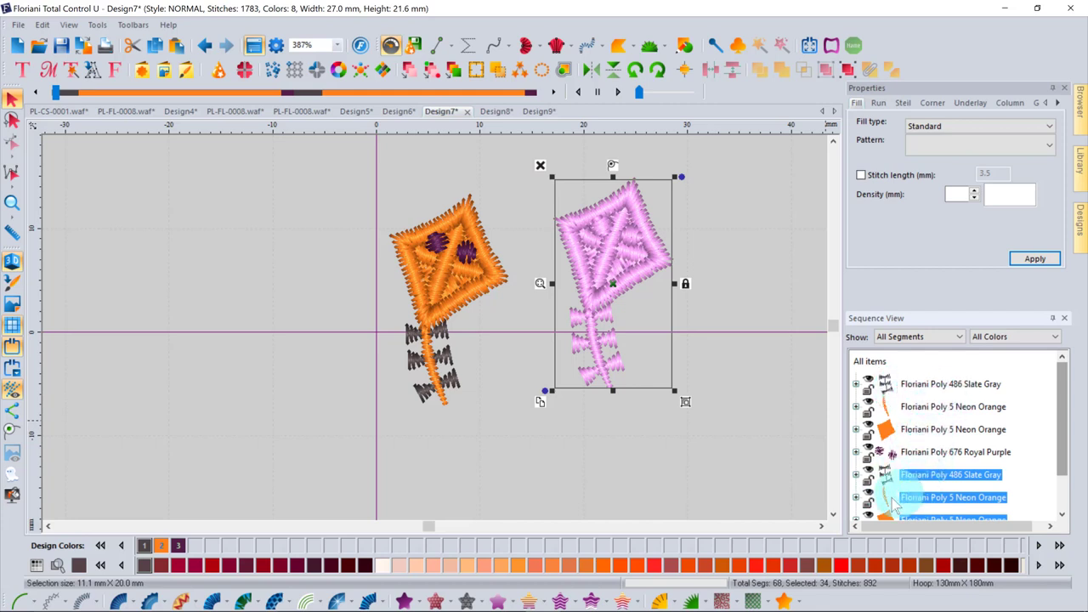
{"action": "left_click", "coordinate": [1062, 451]}
{"action": "left_click_drag", "start_coordinate": [1067, 463], "coordinate": [1060, 414]}
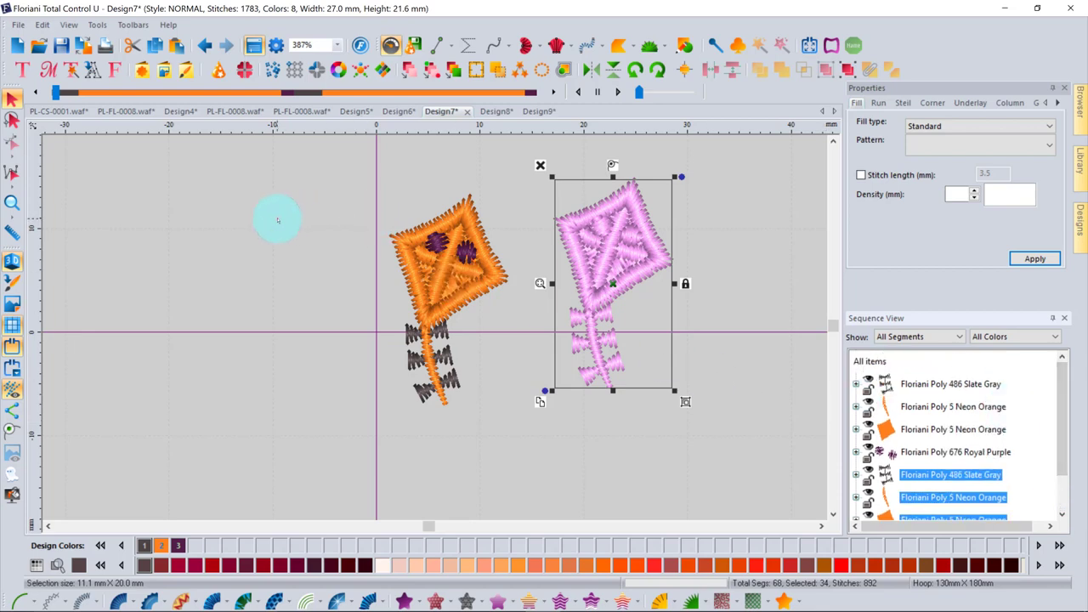
{"action": "left_click", "coordinate": [382, 192]}
{"action": "left_click_drag", "start_coordinate": [314, 162], "coordinate": [725, 429]}
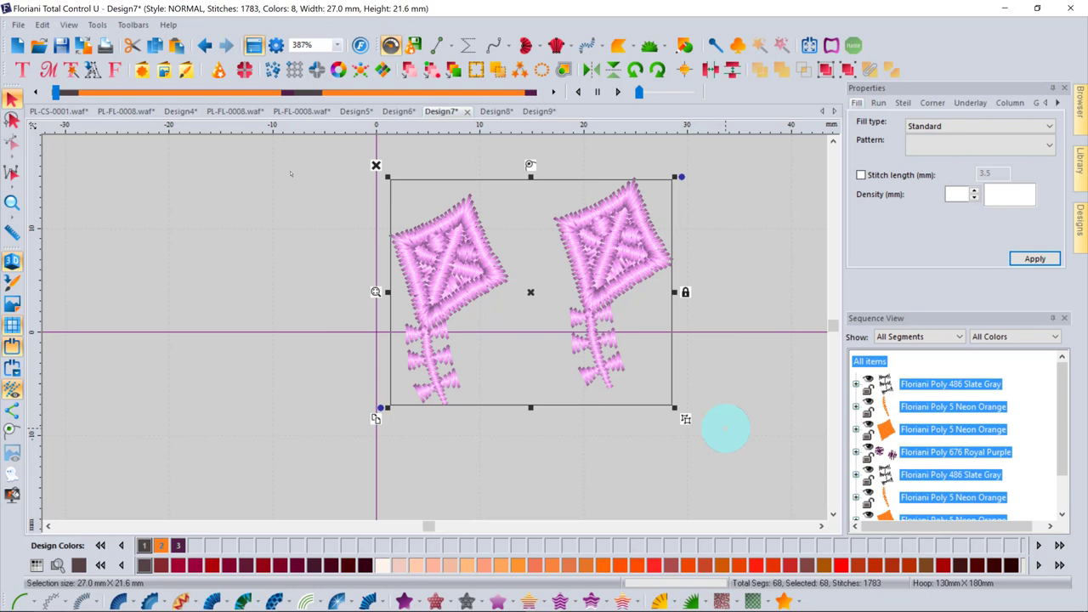
Color-sort the two-kite design down to 3 colours, then return to Design9
{"action": "left_click", "coordinate": [454, 72]}
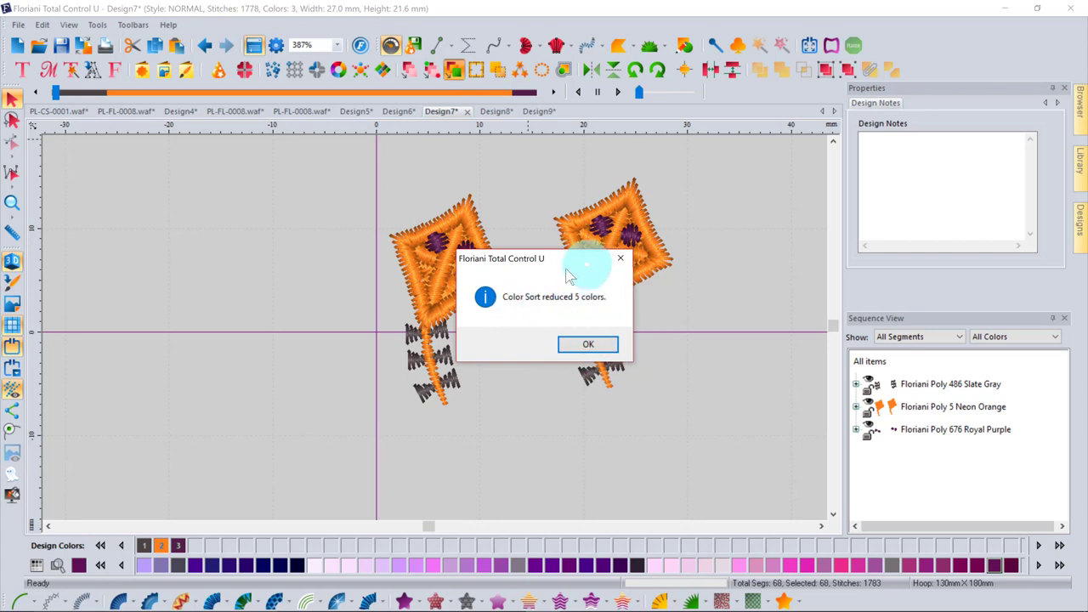
{"action": "left_click", "coordinate": [588, 344]}
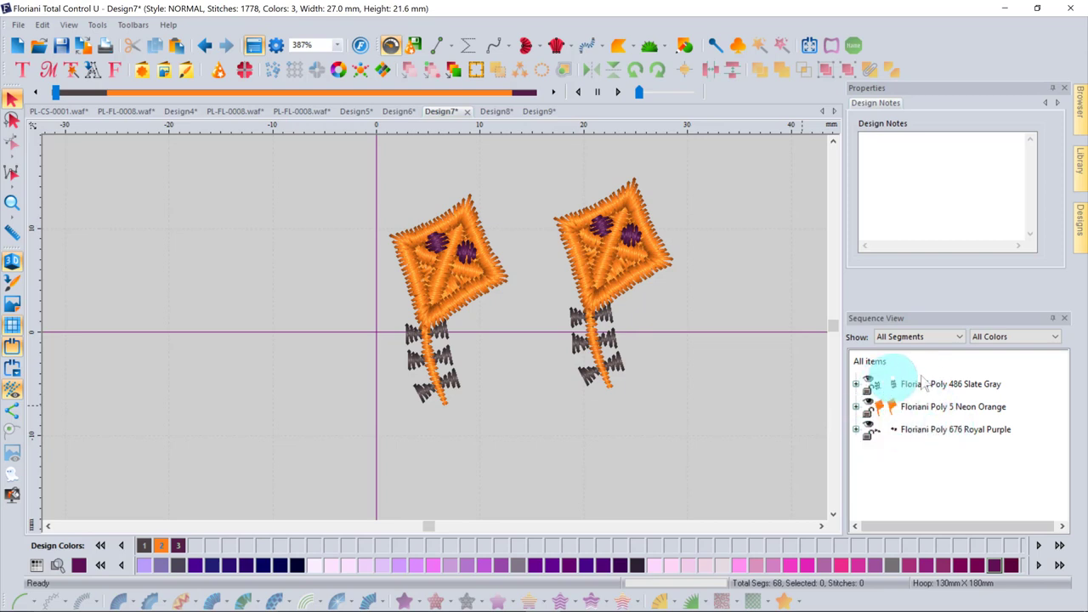
{"action": "mouse_move", "coordinate": [851, 607]}
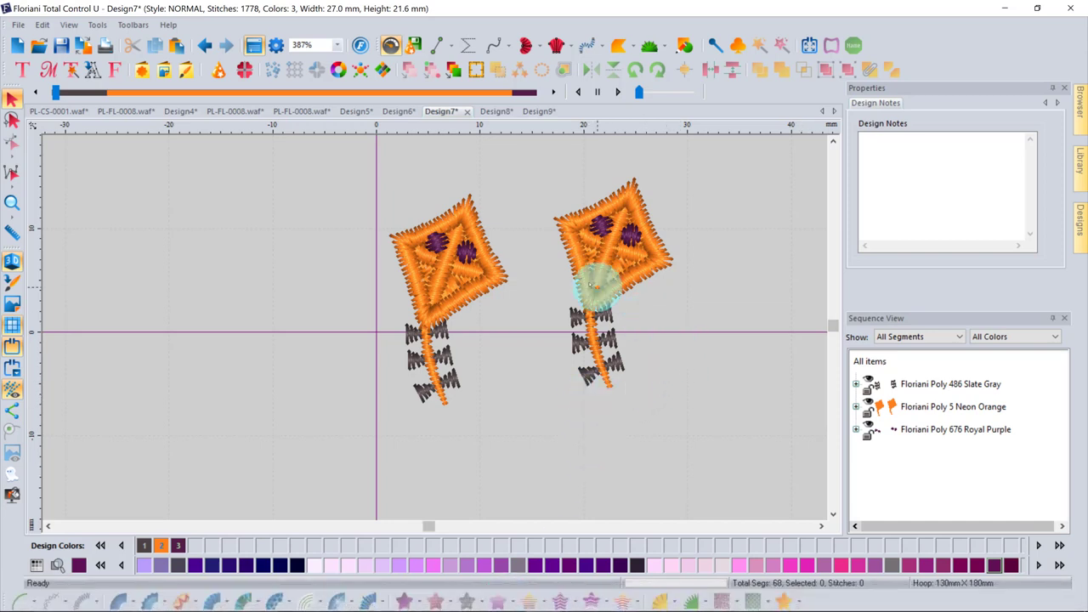
{"action": "left_click", "coordinate": [540, 111]}
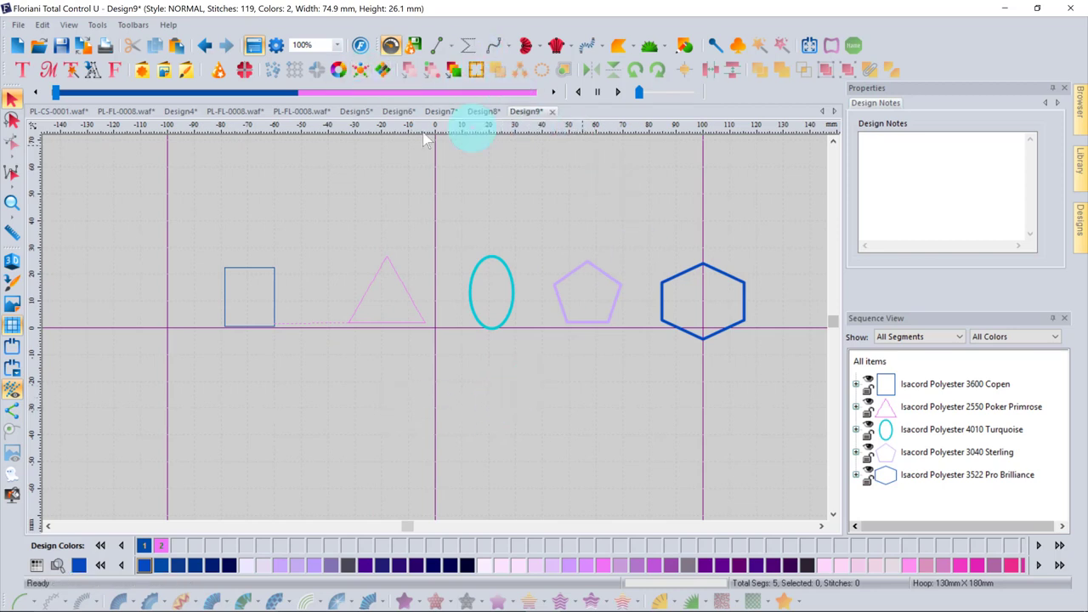
Add a black Auto Baste box around Design7's two kites and preview the stitch-out
{"action": "left_click", "coordinate": [483, 111]}
{"action": "left_click", "coordinate": [442, 111]}
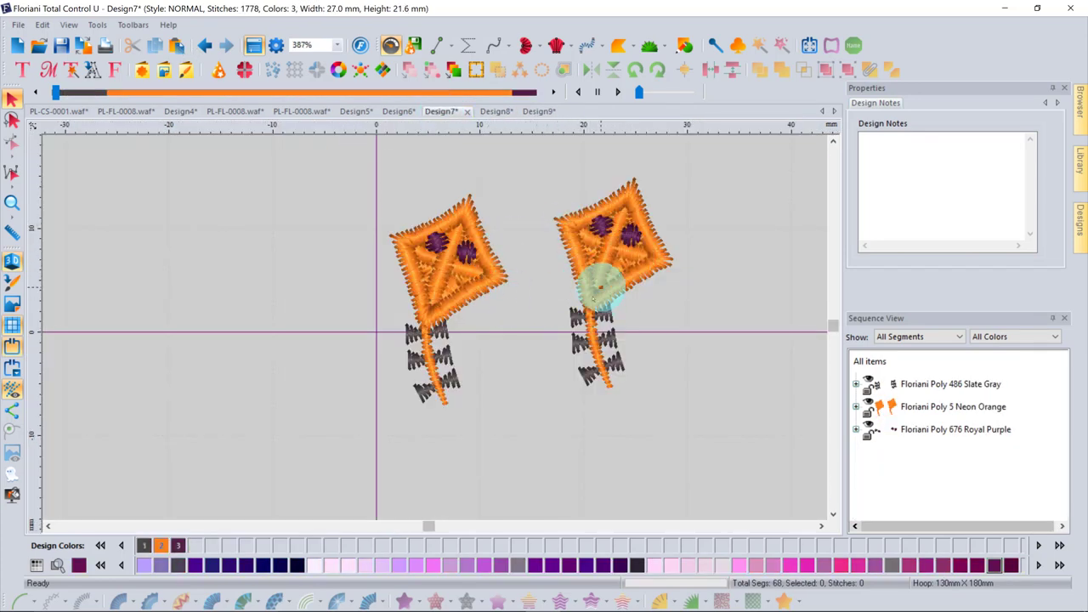
{"action": "left_click", "coordinate": [476, 74]}
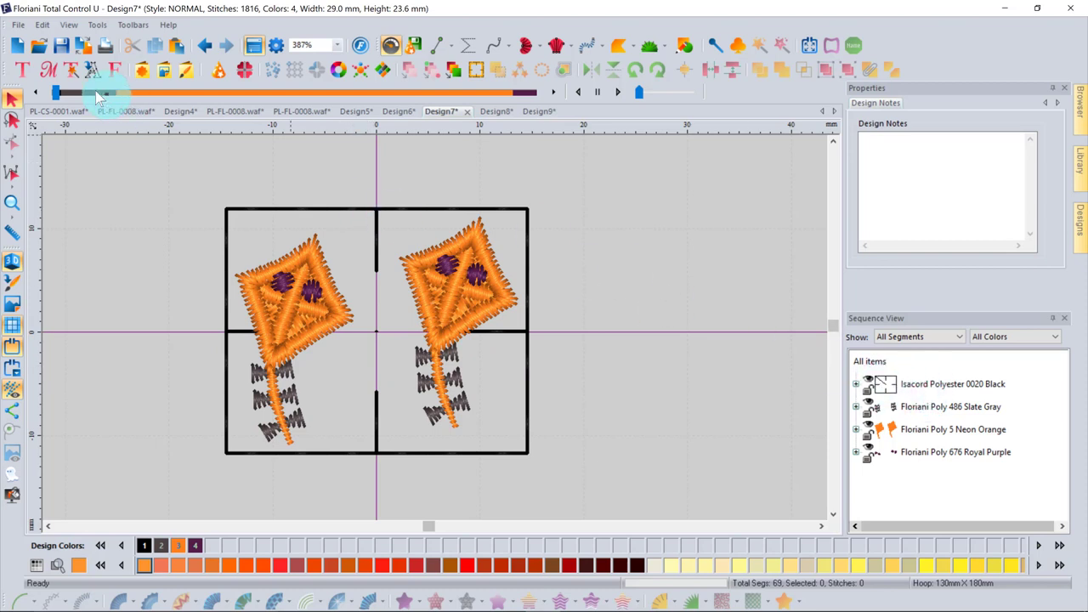
{"action": "left_click_drag", "start_coordinate": [60, 98], "coordinate": [551, 153]}
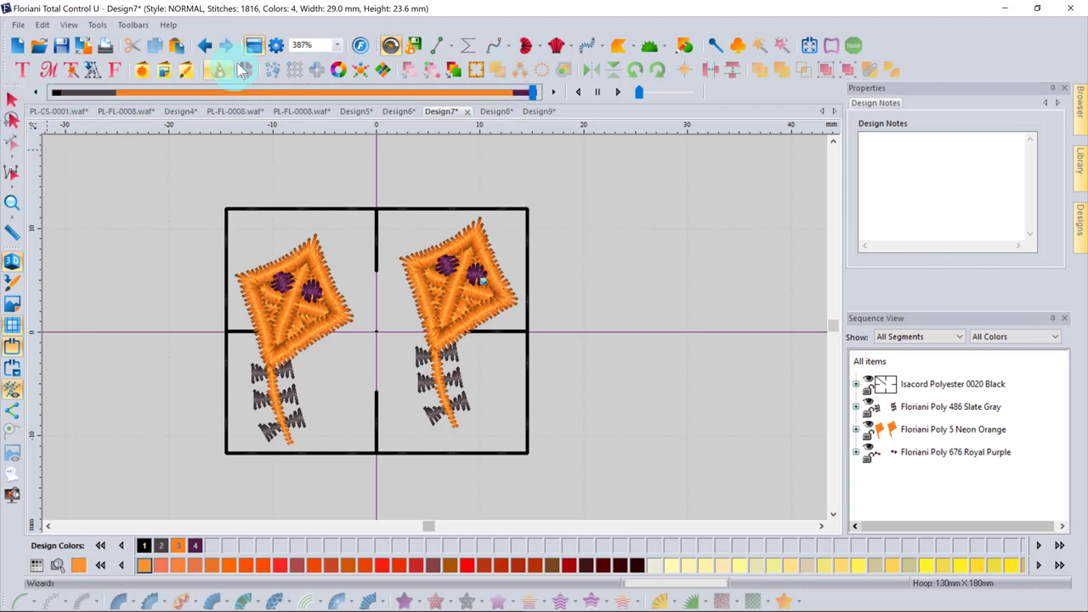
Undo the basting box, the colour sort and the duplicated right kite
{"action": "left_click", "coordinate": [205, 45]}
{"action": "left_click", "coordinate": [204, 45]}
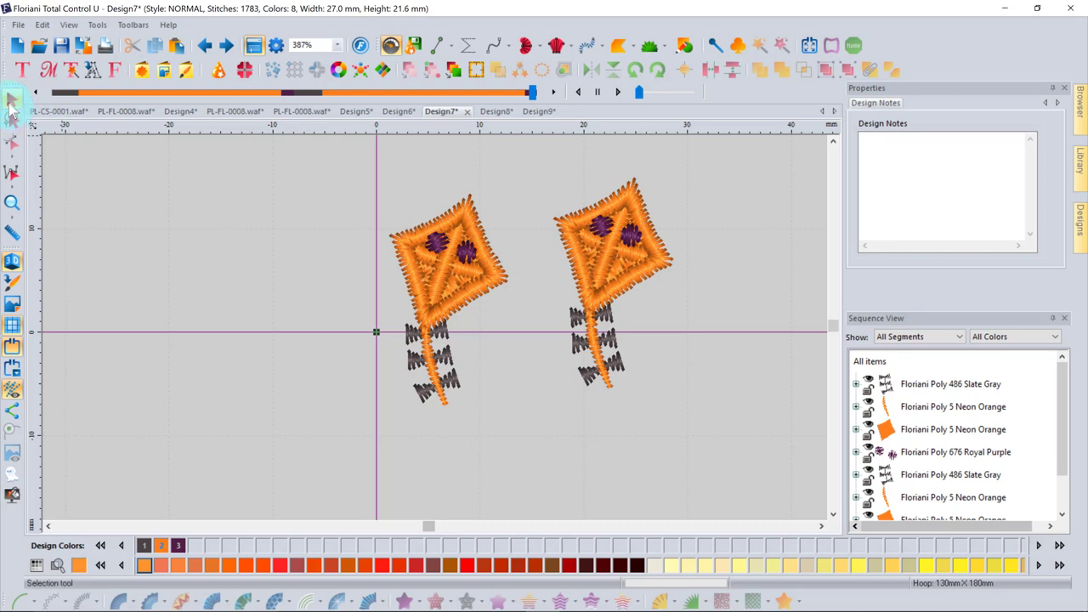
{"action": "left_click", "coordinate": [11, 97]}
{"action": "left_click", "coordinate": [336, 148]}
{"action": "left_click_drag", "start_coordinate": [531, 161], "coordinate": [694, 413]}
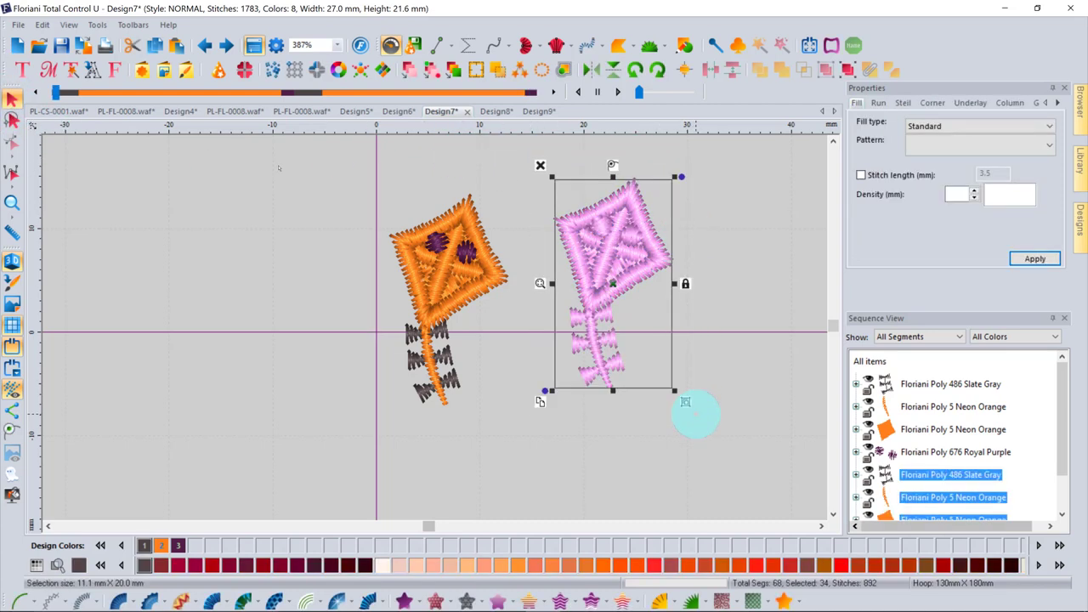
{"action": "key", "text": "ctrl+z"}
{"action": "left_click", "coordinate": [431, 313]}
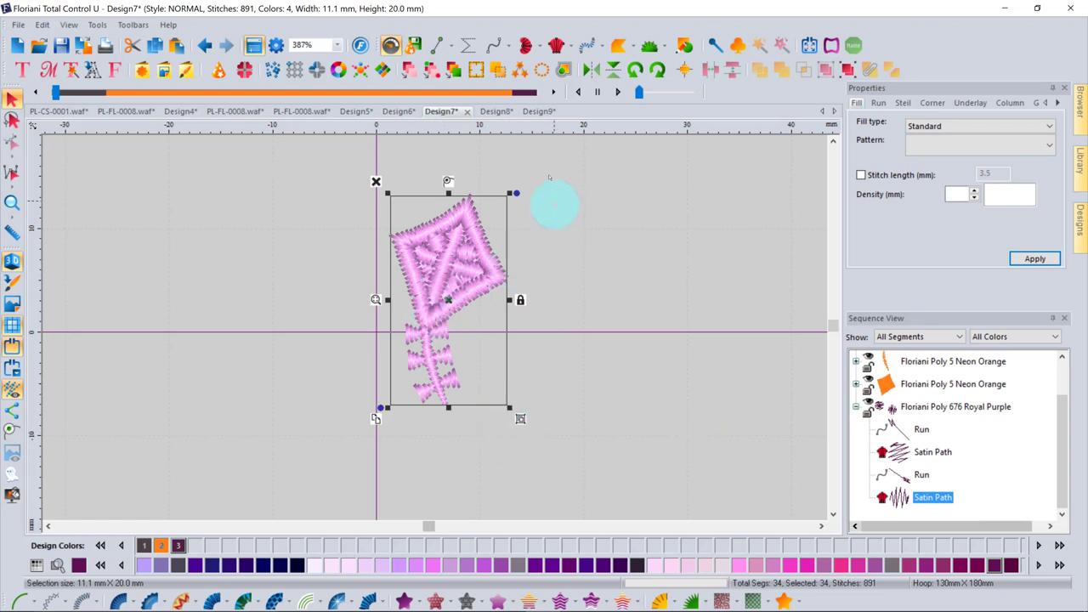
Stamp an upside-down kite copy to the right of the original
{"action": "left_click", "coordinate": [499, 73]}
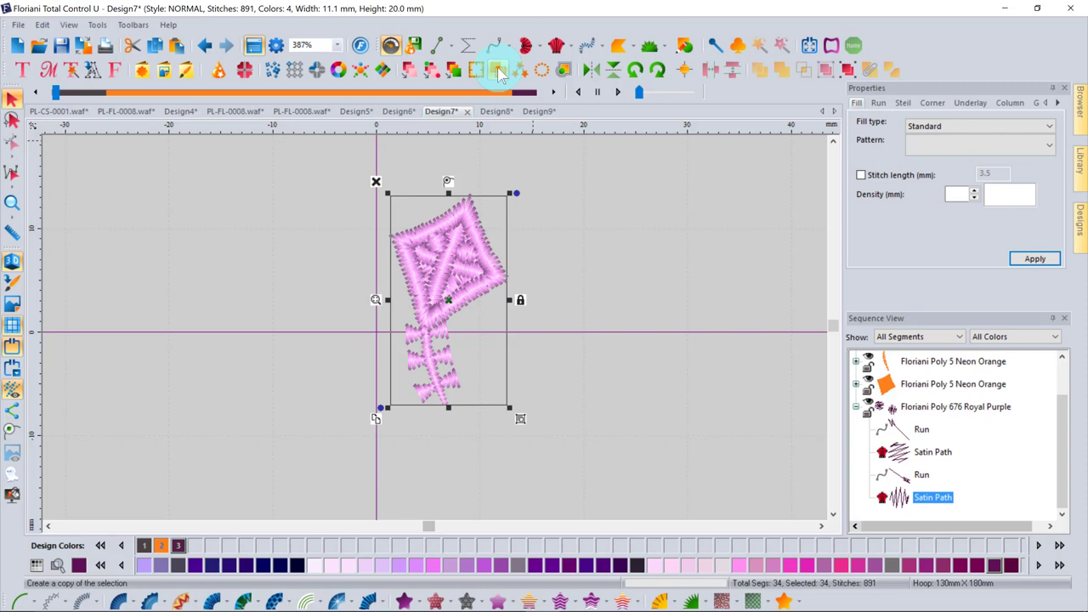
{"action": "left_click", "coordinate": [500, 73]}
{"action": "left_click", "coordinate": [459, 287]}
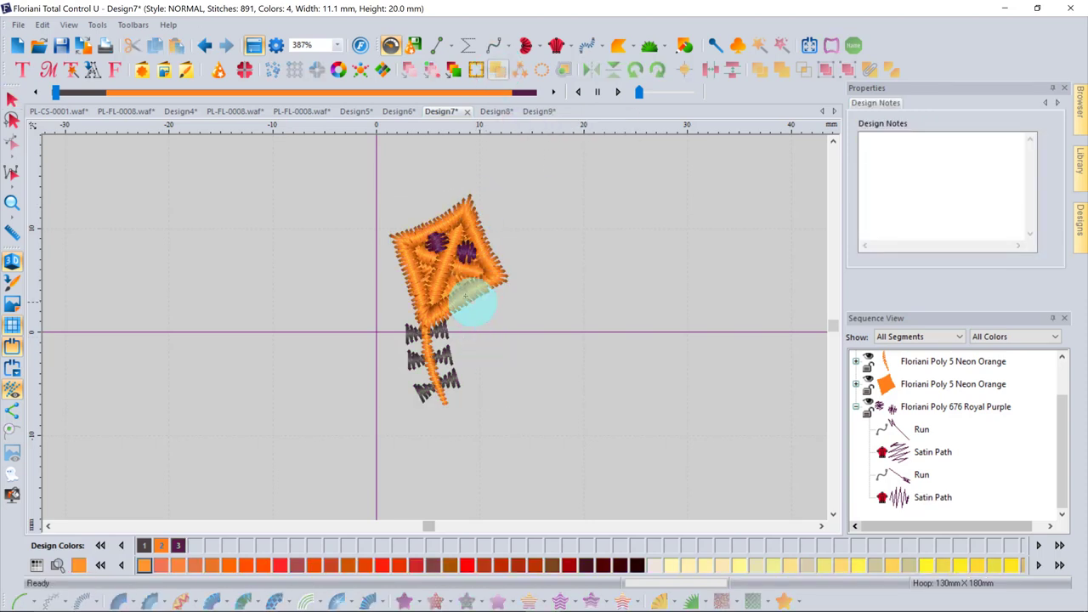
{"action": "key", "text": "ctrl+v"}
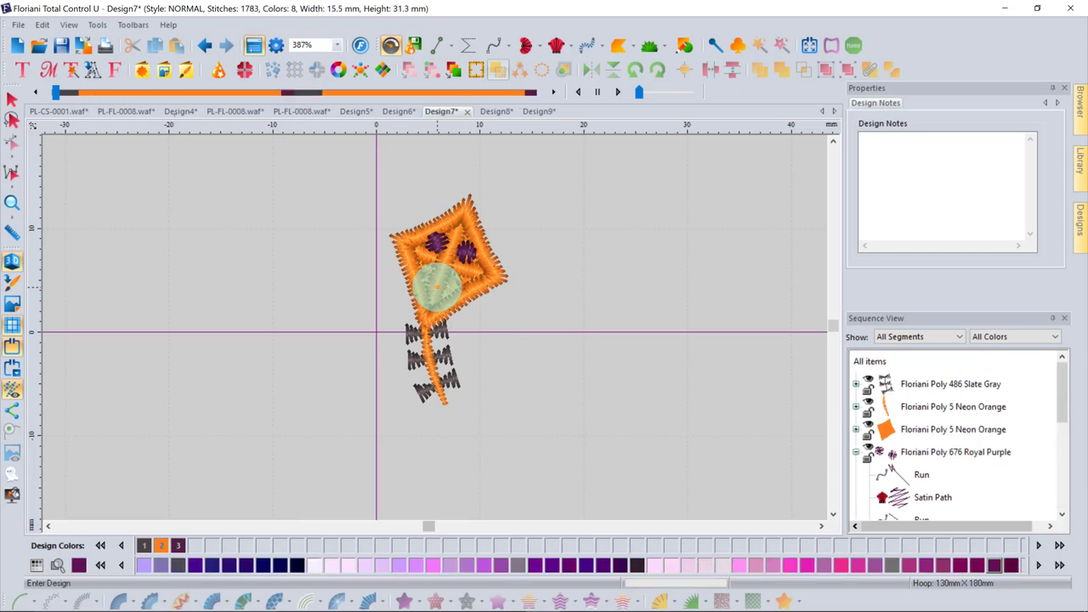
{"action": "left_click_drag", "start_coordinate": [498, 158], "coordinate": [546, 187]}
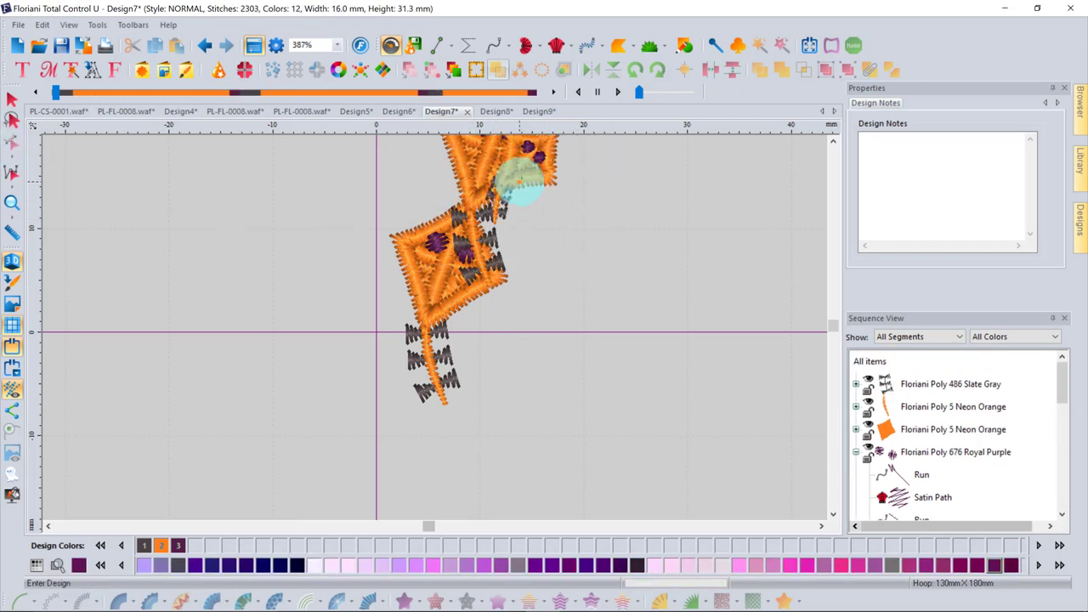
{"action": "left_click", "coordinate": [12, 98]}
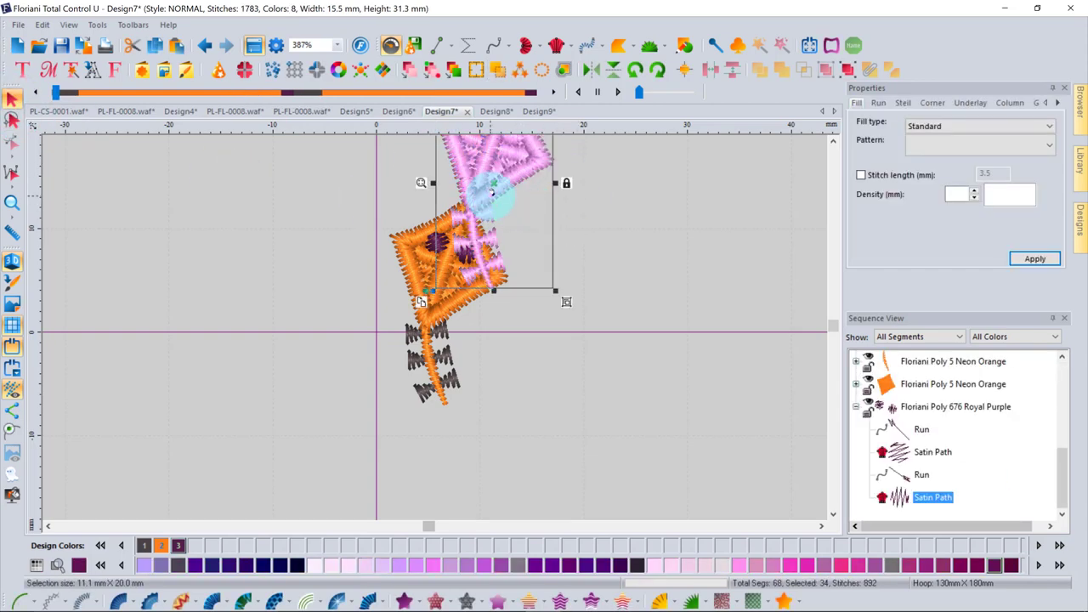
{"action": "left_click_drag", "start_coordinate": [512, 187], "coordinate": [551, 301]}
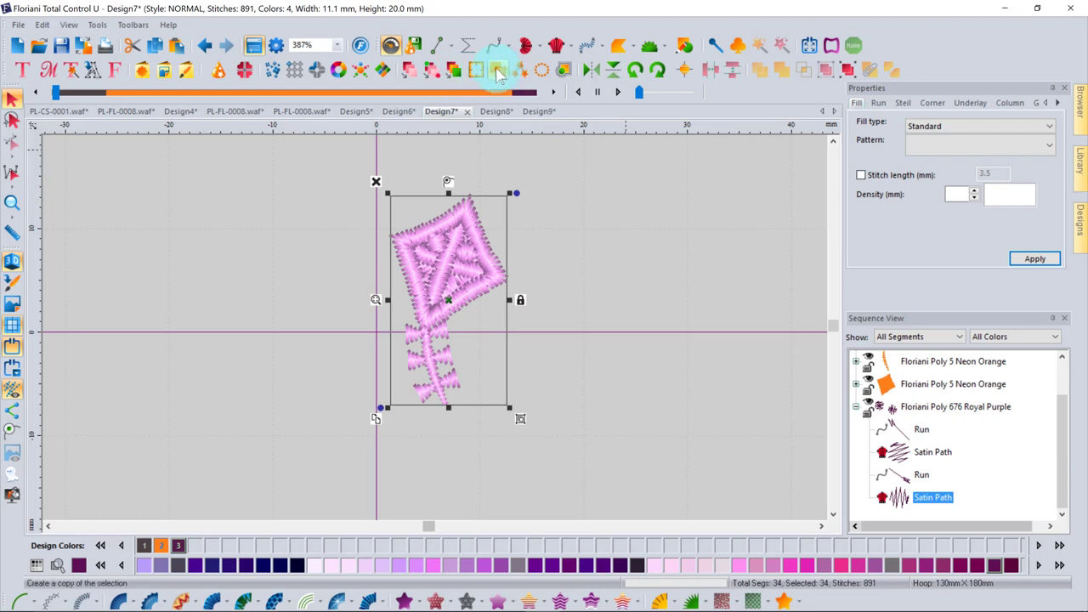
{"action": "left_click", "coordinate": [602, 362]}
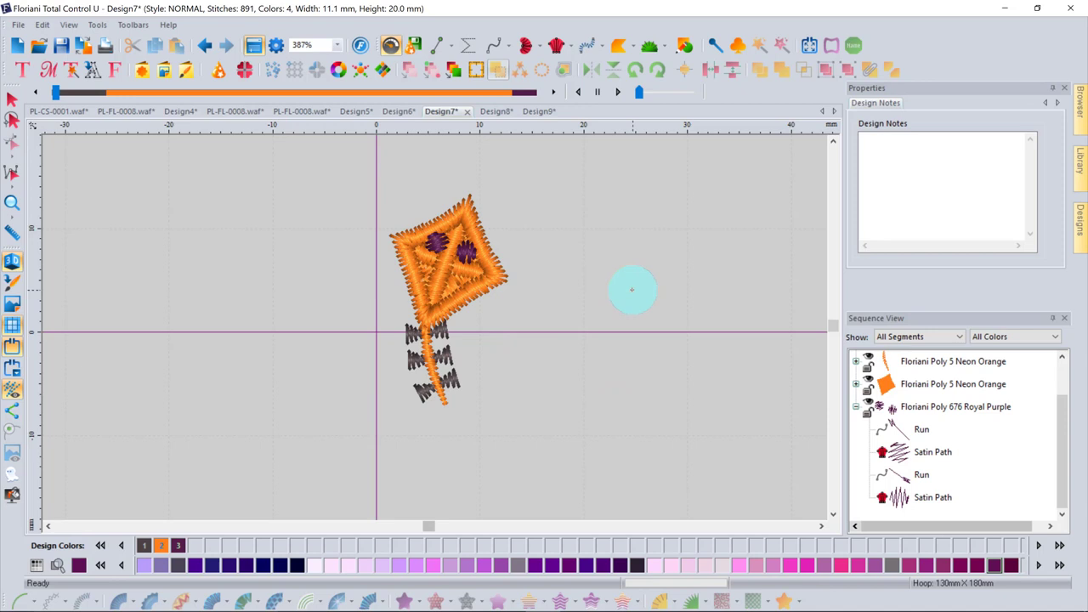
{"action": "left_click_drag", "start_coordinate": [649, 298], "coordinate": [498, 334]}
{"action": "left_click", "coordinate": [575, 541]}
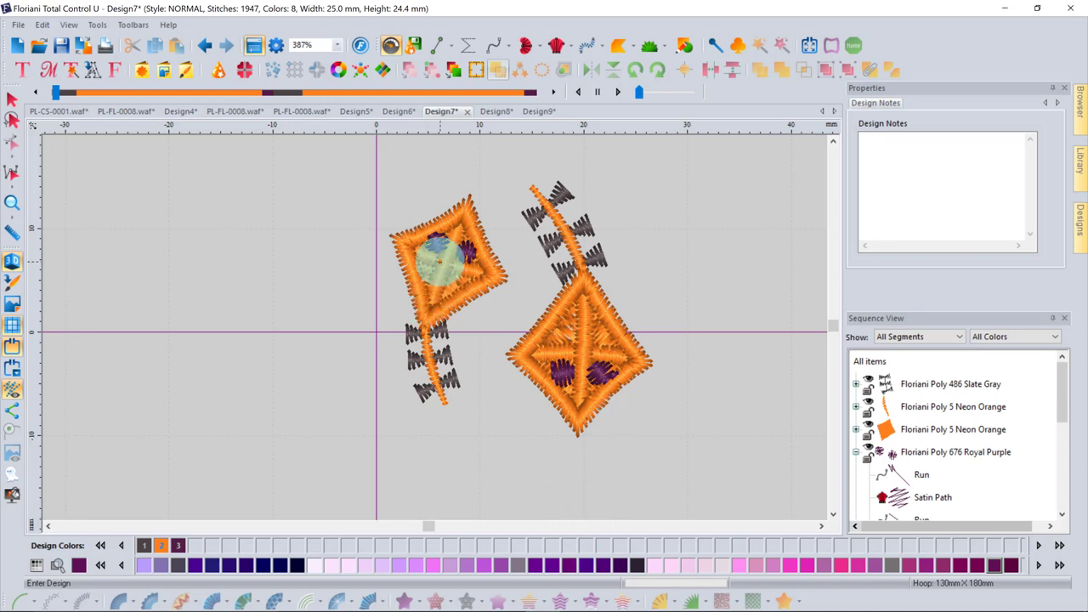
Duplicate the upside-down kite and move the copy further right
{"action": "left_click", "coordinate": [11, 98]}
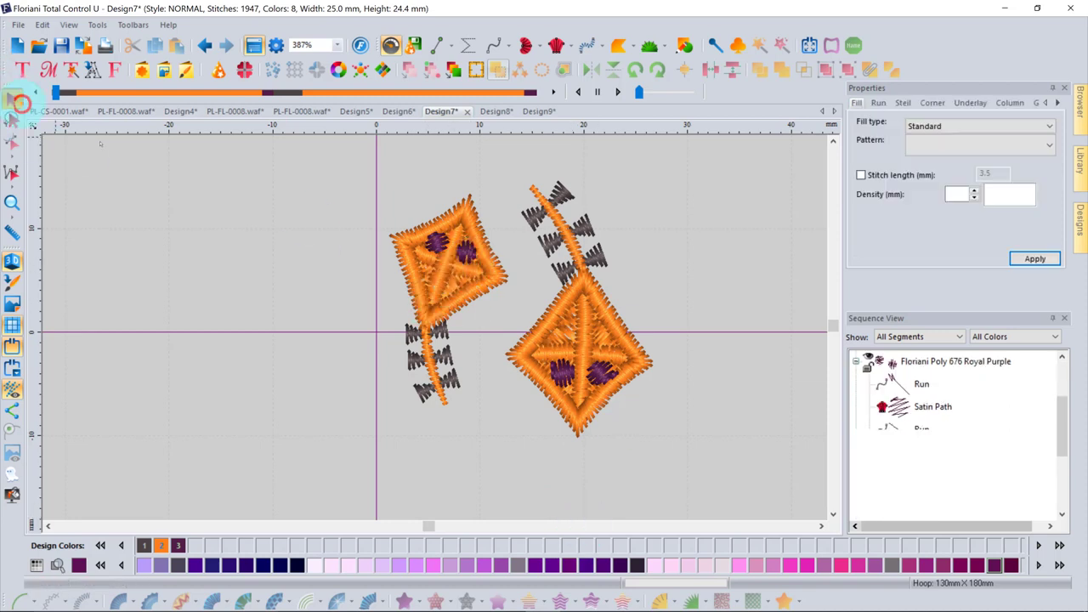
{"action": "left_click", "coordinate": [557, 404]}
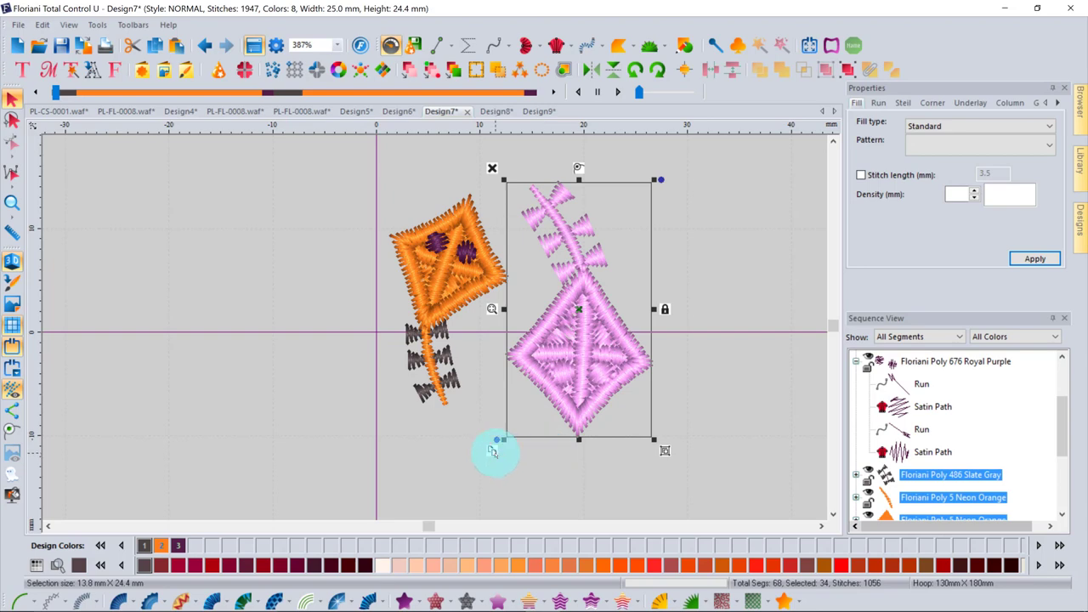
{"action": "left_click", "coordinate": [492, 450]}
{"action": "left_click_drag", "start_coordinate": [595, 329], "coordinate": [723, 313]}
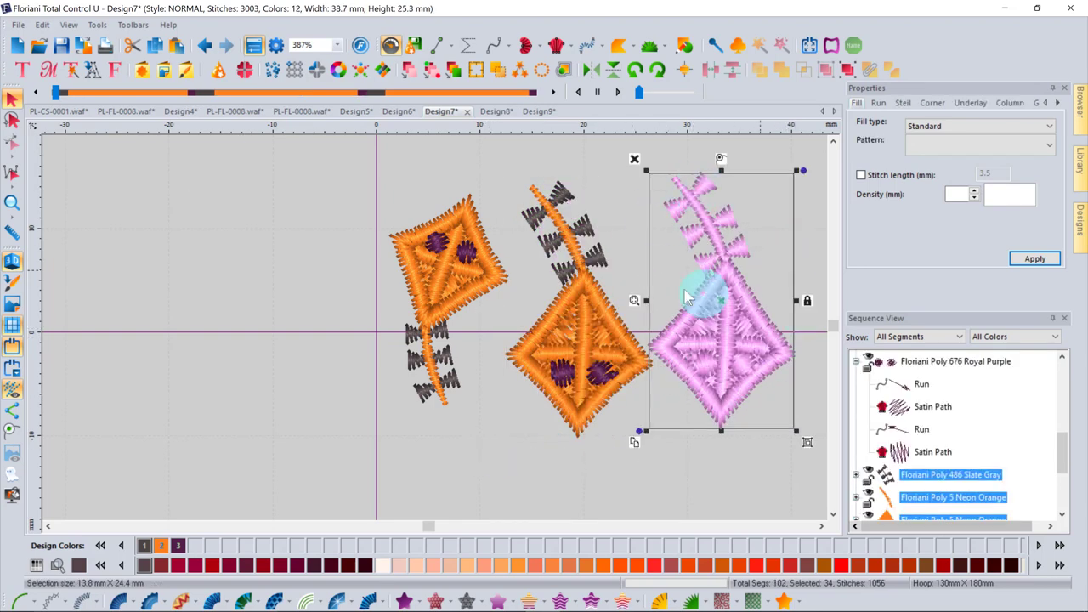
Place a tilted kite copy to the left of the original, undoing a misplaced one
{"action": "left_click", "coordinate": [434, 289]}
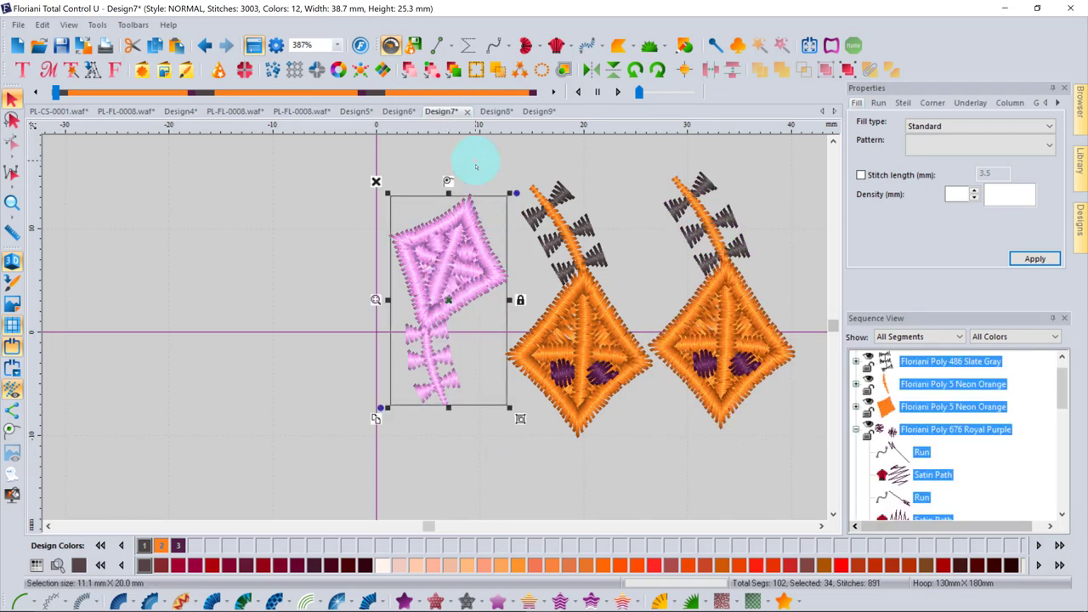
{"action": "left_click", "coordinate": [498, 77]}
{"action": "left_click", "coordinate": [315, 290]}
{"action": "key", "text": "ctrl+v"}
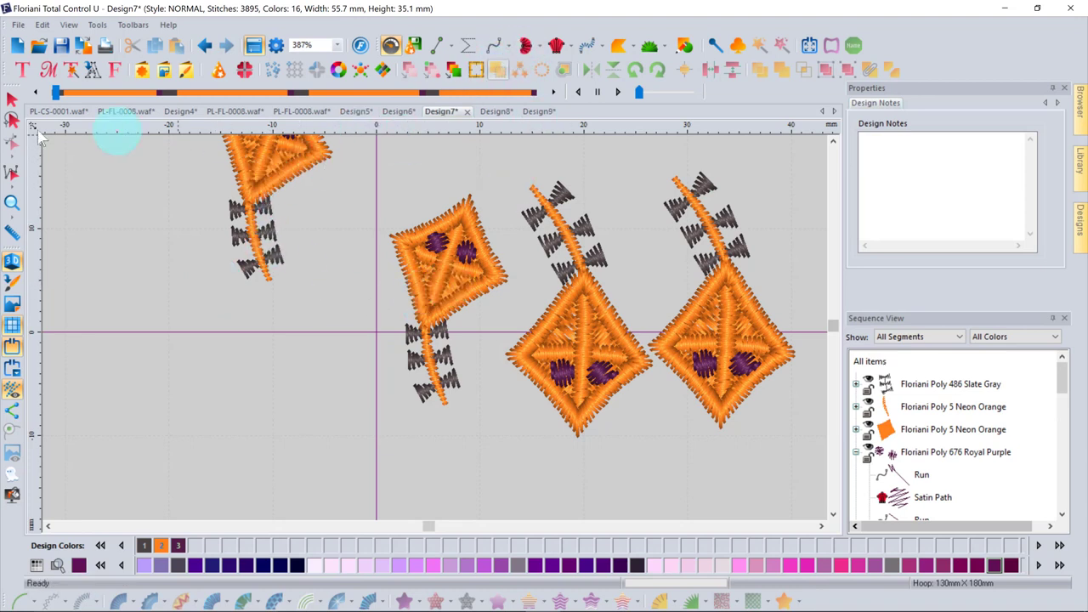
{"action": "left_click", "coordinate": [205, 44]}
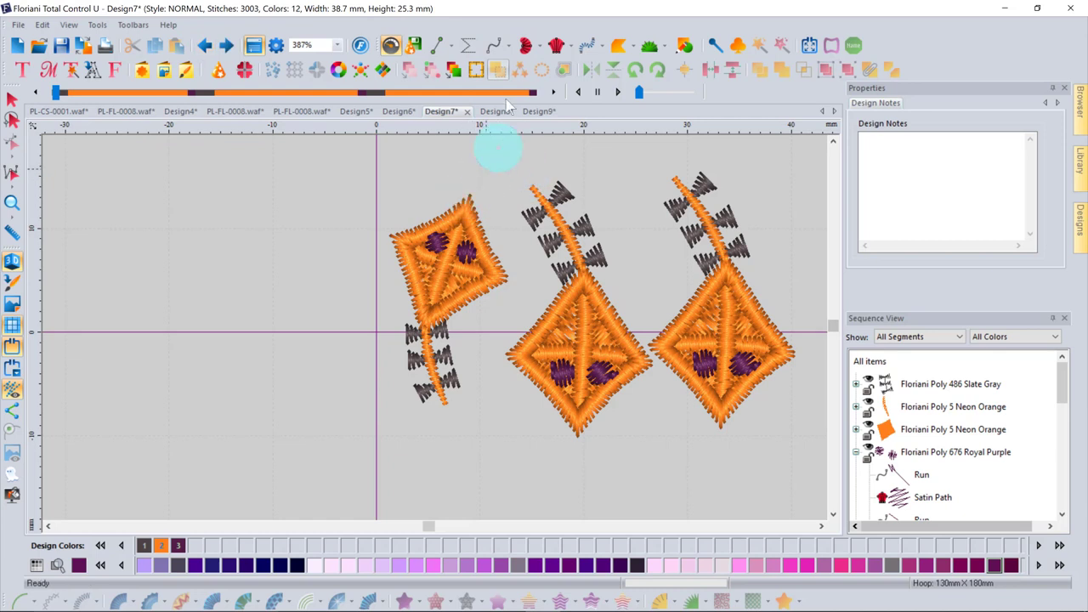
{"action": "left_click", "coordinate": [500, 71]}
{"action": "left_click_drag", "start_coordinate": [236, 302], "coordinate": [270, 365]}
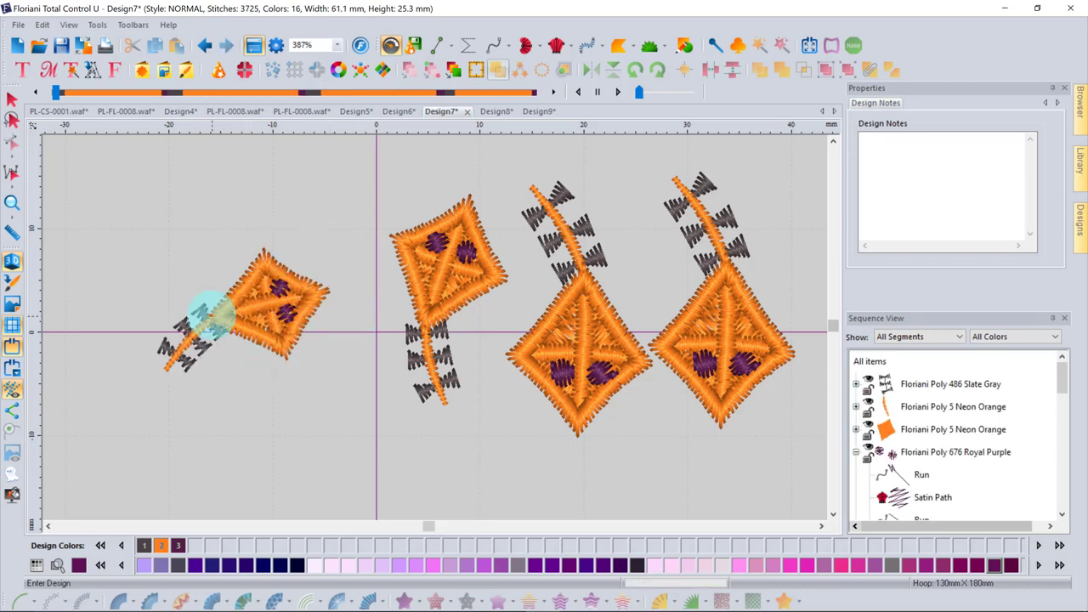
Insert a Maple Leaf symbol above the tilted kite at the left of the row
{"action": "left_click", "coordinate": [737, 44]}
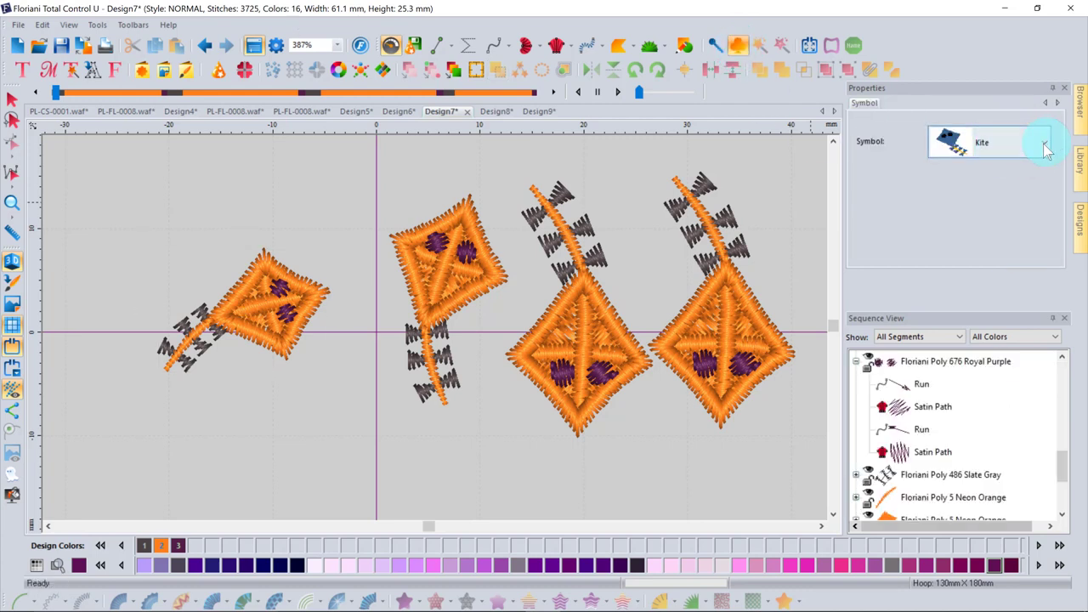
{"action": "left_click", "coordinate": [1046, 145]}
{"action": "left_click", "coordinate": [978, 199]}
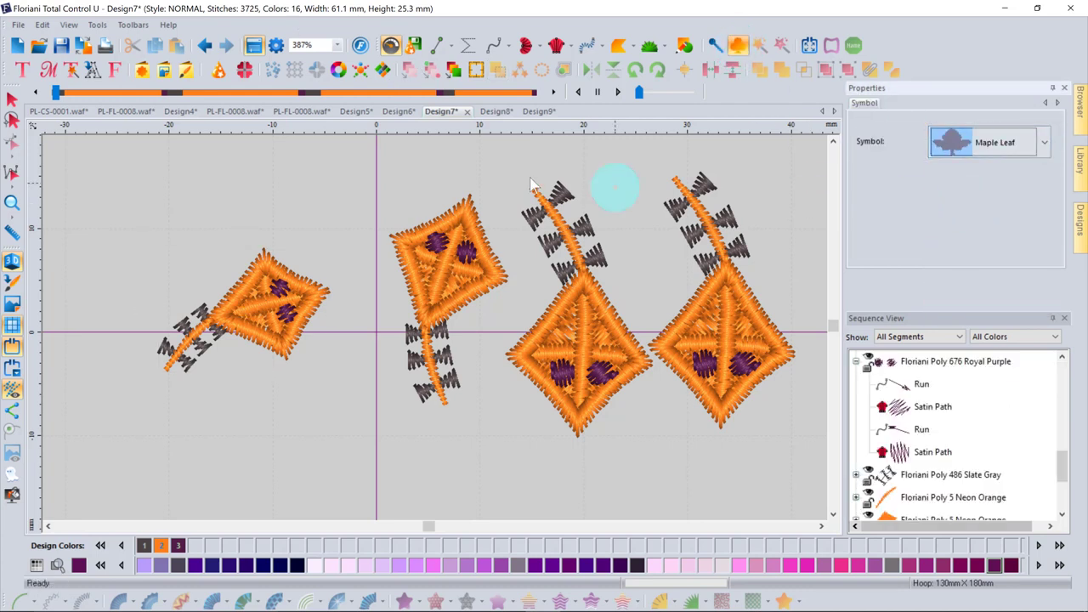
{"action": "left_click_drag", "start_coordinate": [309, 190], "coordinate": [359, 231]}
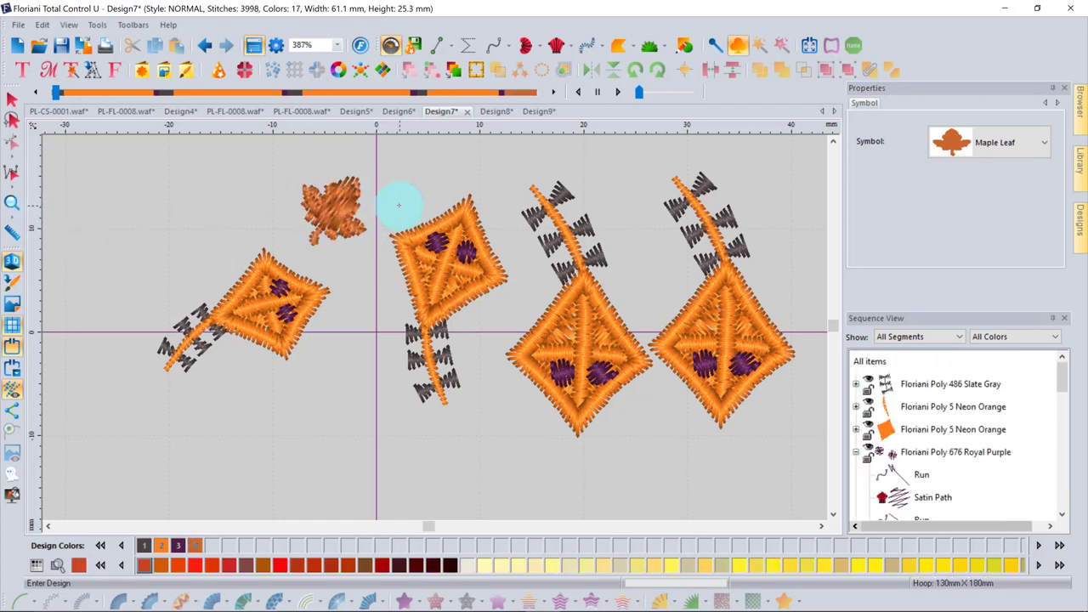
{"action": "left_click", "coordinate": [10, 100]}
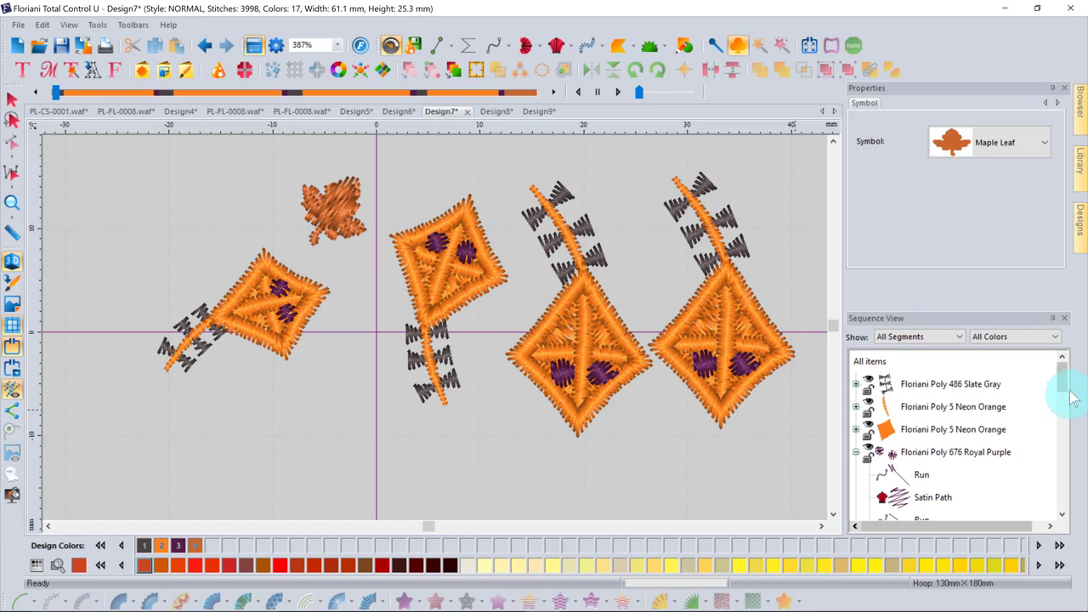
Hide the maple leaf's Light Sienna entry in Sequence View, then select and delete all the kites
{"action": "left_click_drag", "start_coordinate": [1063, 387], "coordinate": [1046, 515]}
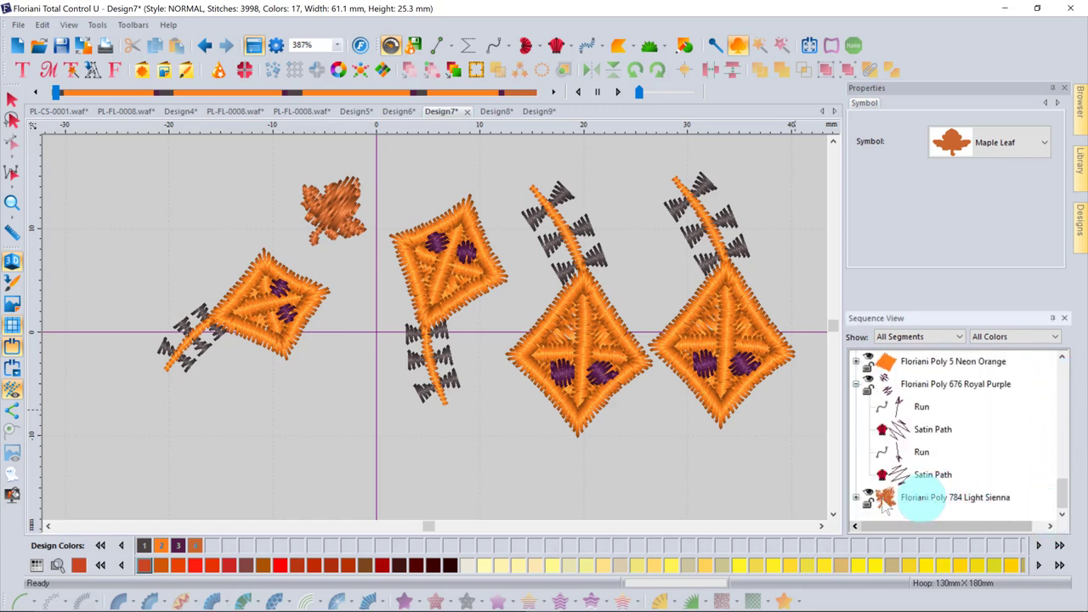
{"action": "left_click", "coordinate": [869, 493]}
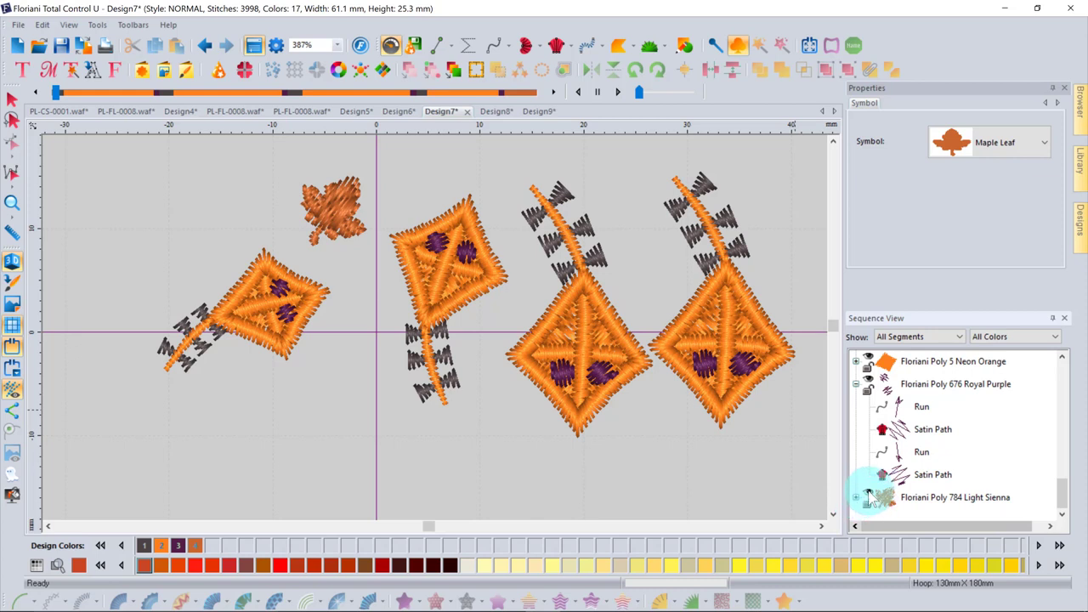
{"action": "left_click", "coordinate": [869, 500]}
{"action": "left_click", "coordinate": [869, 501]}
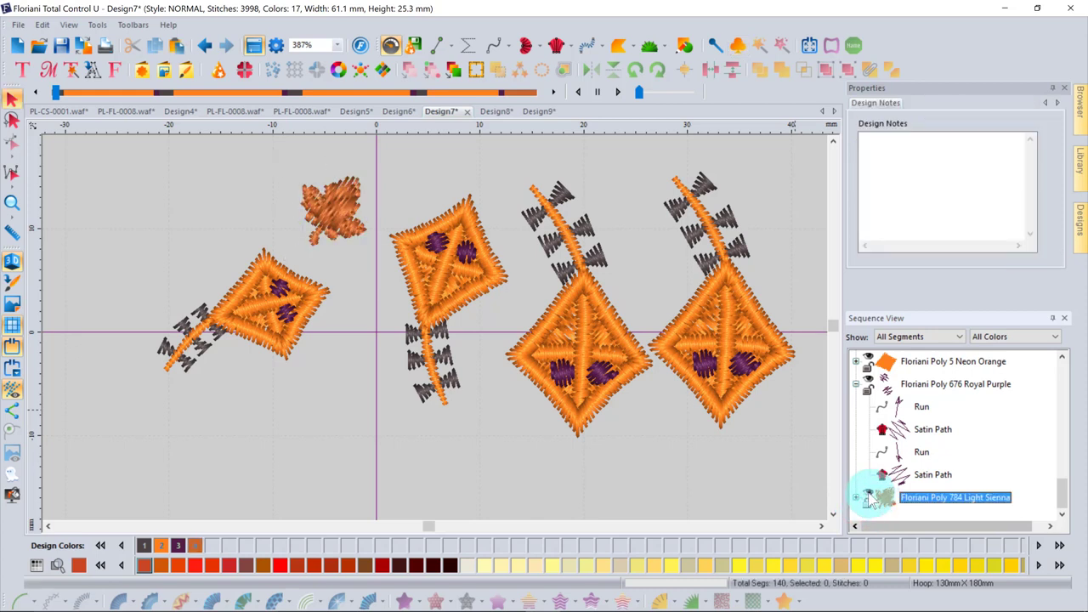
{"action": "left_click", "coordinate": [868, 493]}
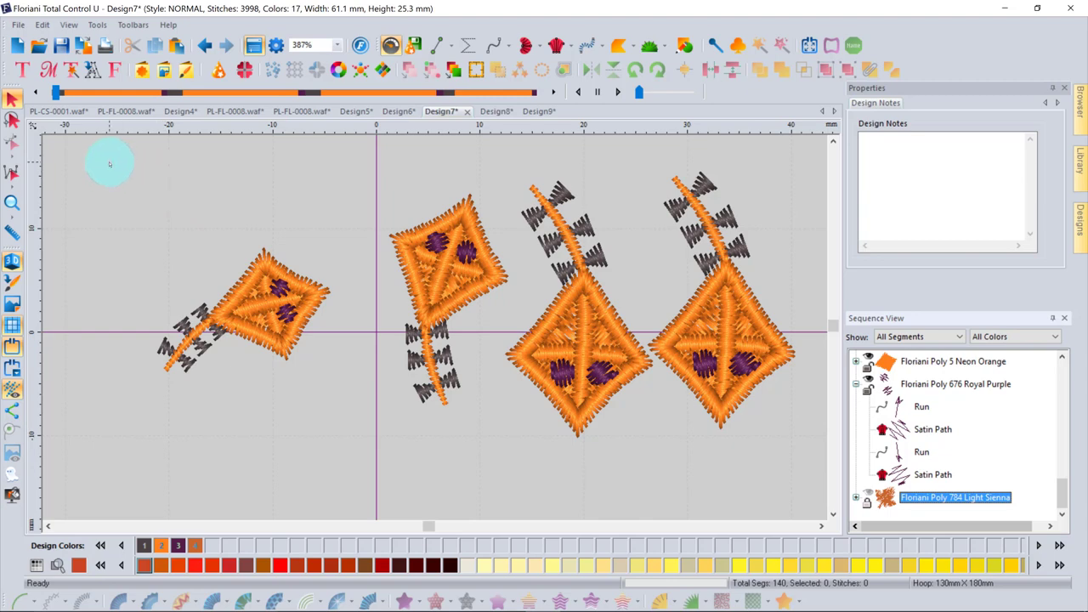
{"action": "key", "text": "ctrl+a"}
{"action": "key", "text": "Delete"}
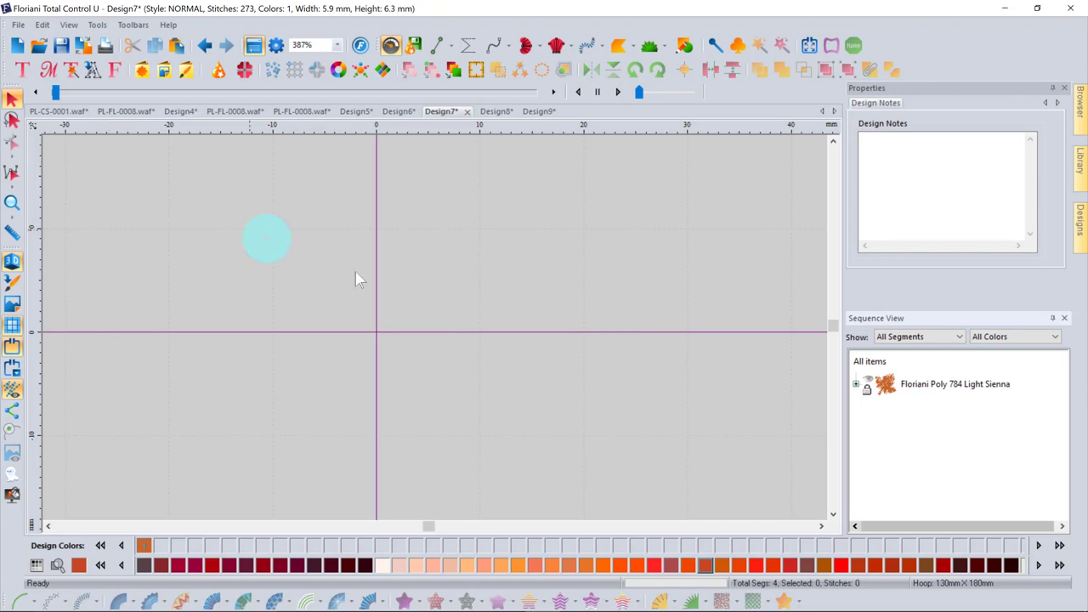
Show the maple leaf again, zoom to fit it, and open Repeat Design with its 2×2 preview
{"action": "left_click", "coordinate": [869, 385]}
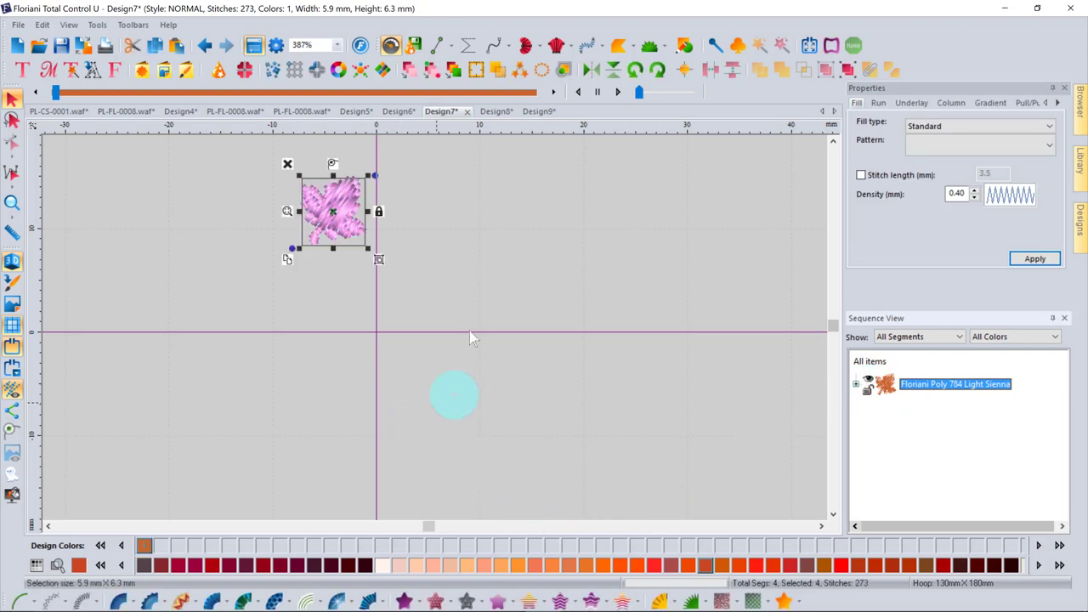
{"action": "scroll", "coordinate": [474, 339], "scroll_direction": "up", "scroll_amount": 1}
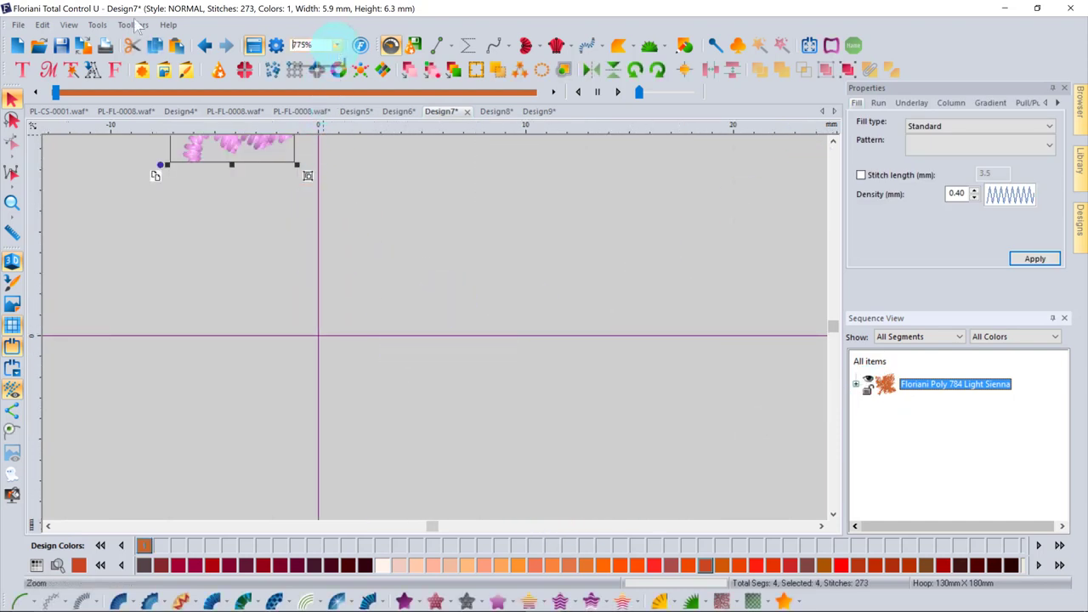
{"action": "left_click", "coordinate": [338, 44]}
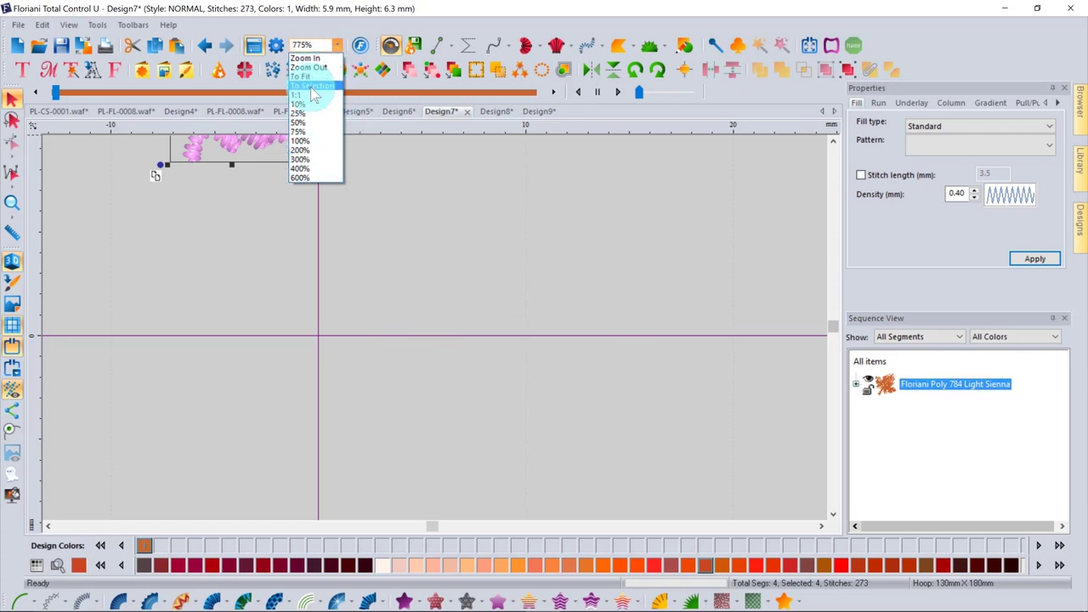
{"action": "left_click", "coordinate": [313, 86]}
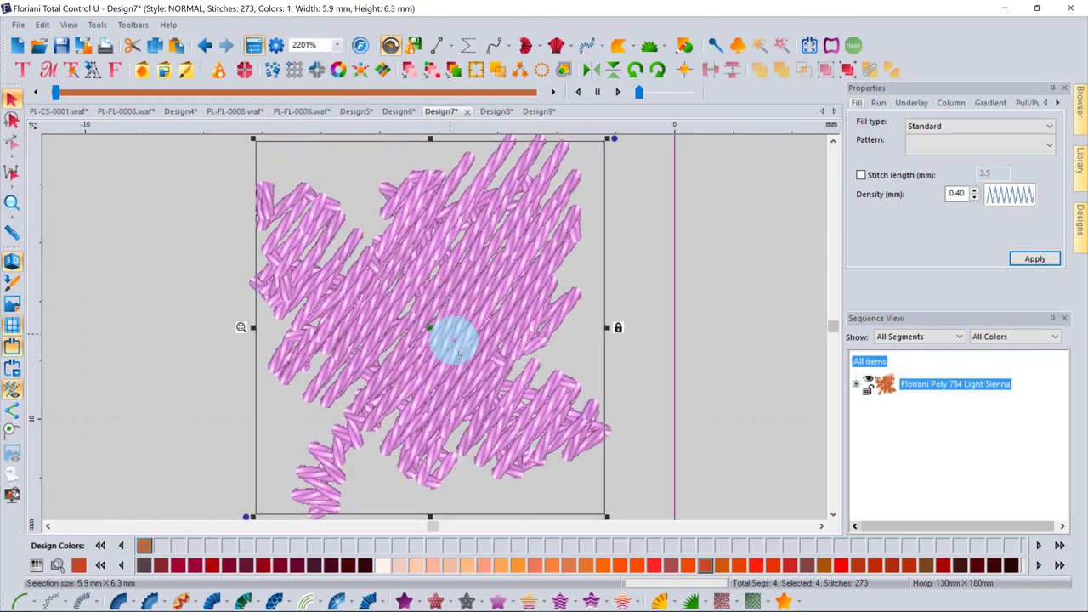
{"action": "scroll", "coordinate": [444, 338], "scroll_direction": "down", "scroll_amount": 2}
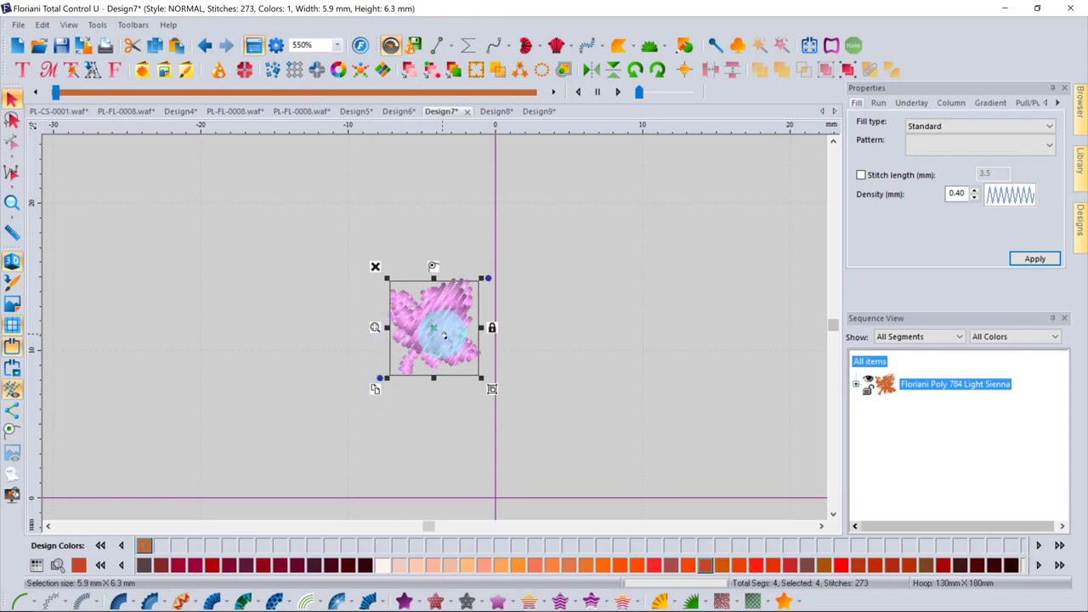
{"action": "left_click", "coordinate": [293, 71]}
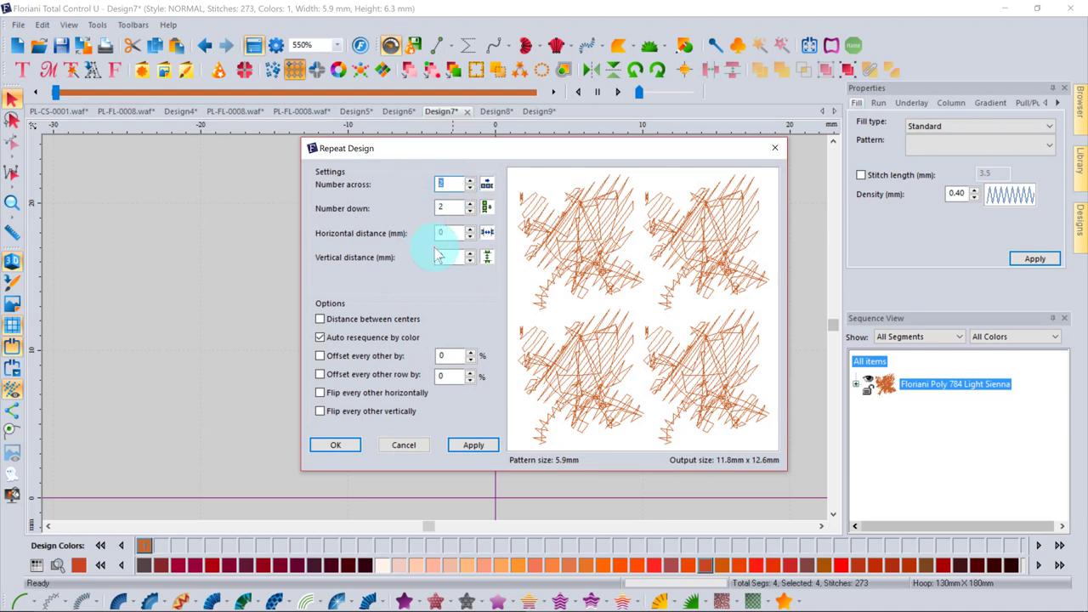
Repeat the maple leaf 4 across and 1 down in Repeat Design
{"action": "type", "text": "4"}
{"action": "key", "text": "Tab"}
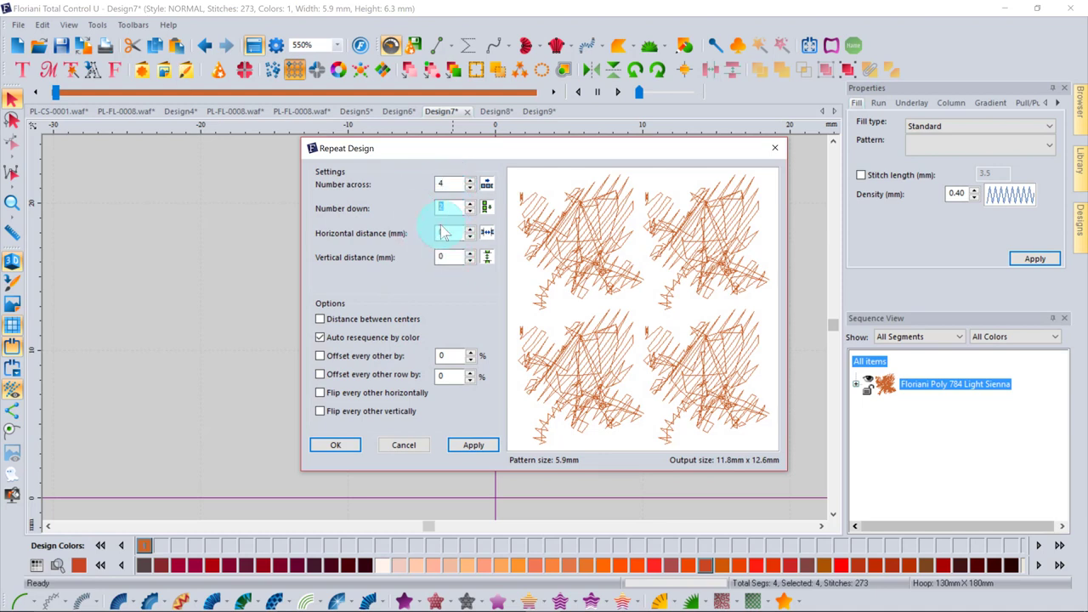
{"action": "type", "text": "1"}
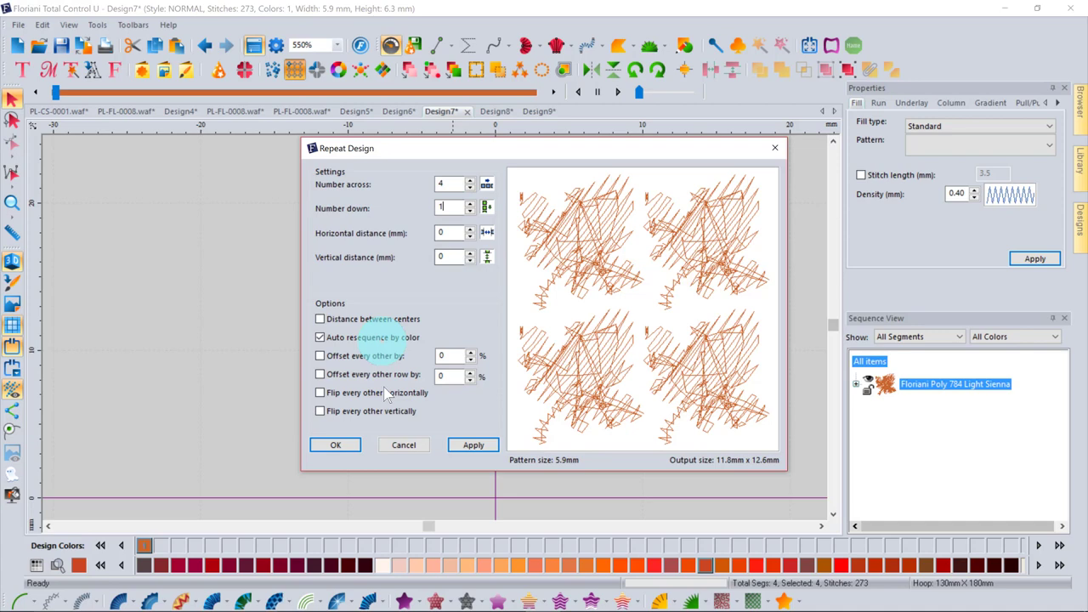
{"action": "left_click", "coordinate": [474, 445]}
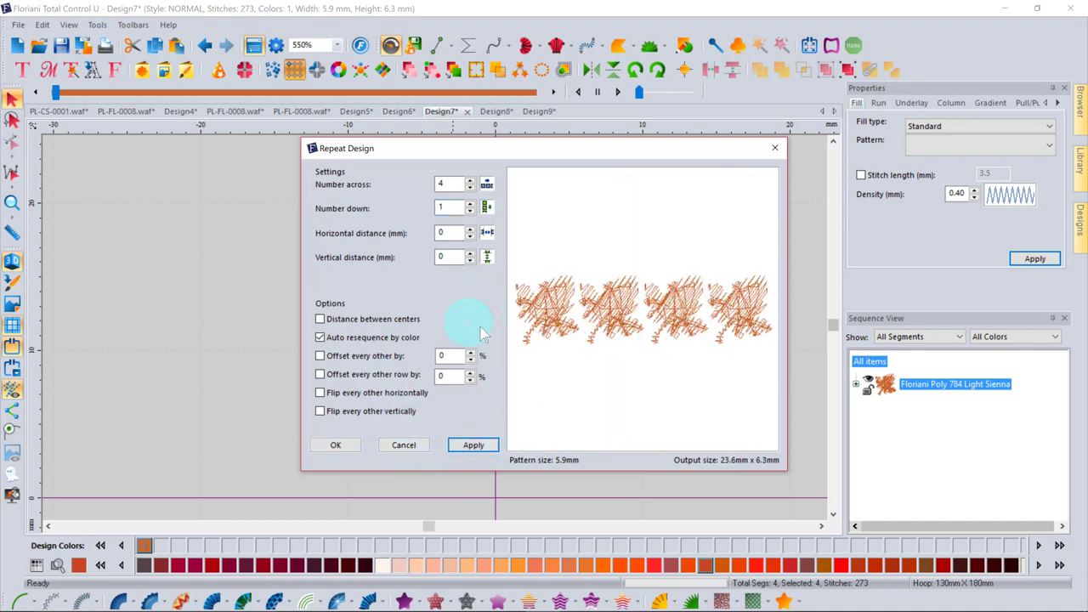
{"action": "left_click", "coordinate": [335, 445]}
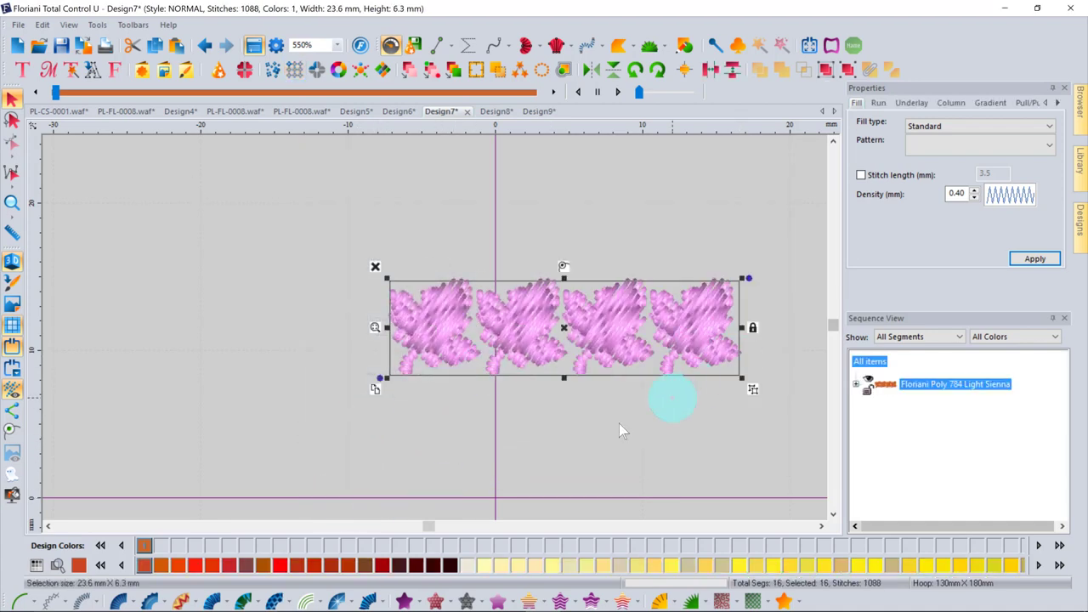
Drag the four leaves into a loose scatter at different heights
{"action": "left_click", "coordinate": [482, 205]}
{"action": "left_click", "coordinate": [431, 355]}
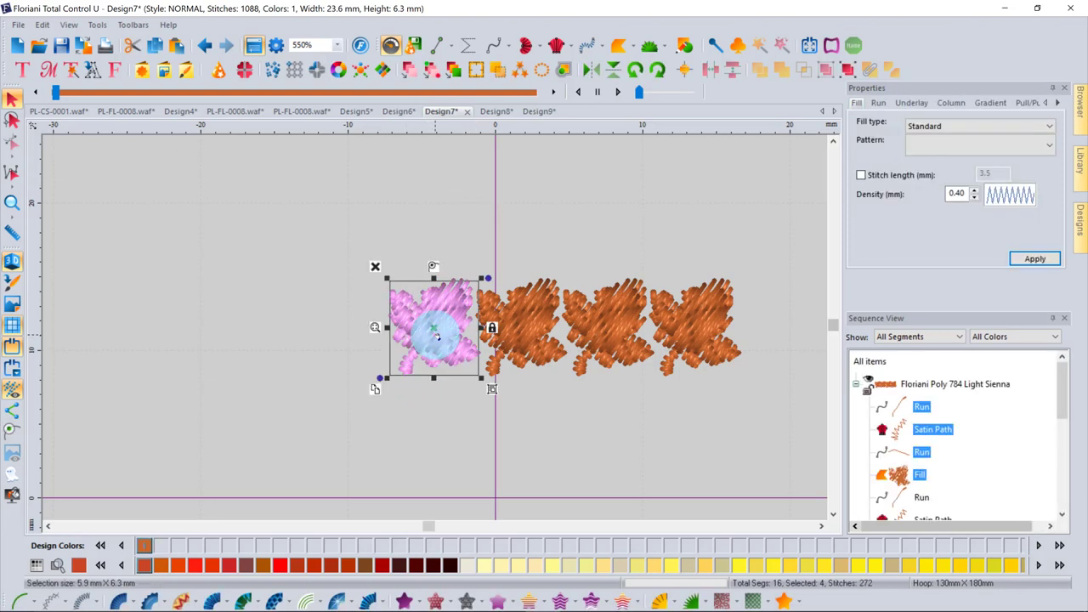
{"action": "left_click_drag", "start_coordinate": [432, 344], "coordinate": [360, 335]}
{"action": "left_click_drag", "start_coordinate": [518, 326], "coordinate": [466, 277]}
{"action": "left_click", "coordinate": [607, 332]}
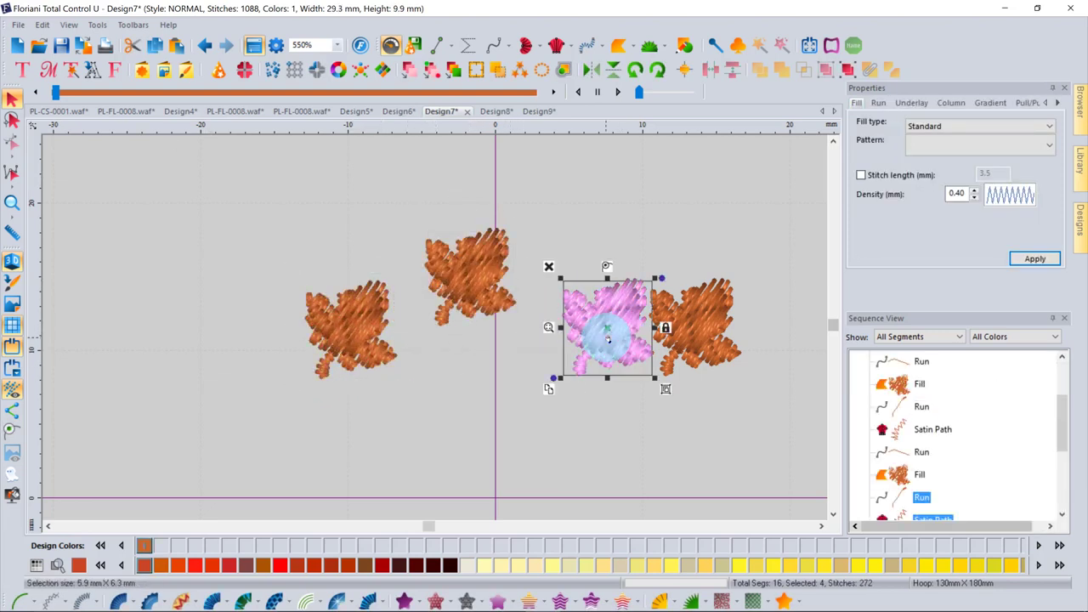
{"action": "left_click_drag", "start_coordinate": [607, 334], "coordinate": [592, 397]}
{"action": "left_click", "coordinate": [692, 332]}
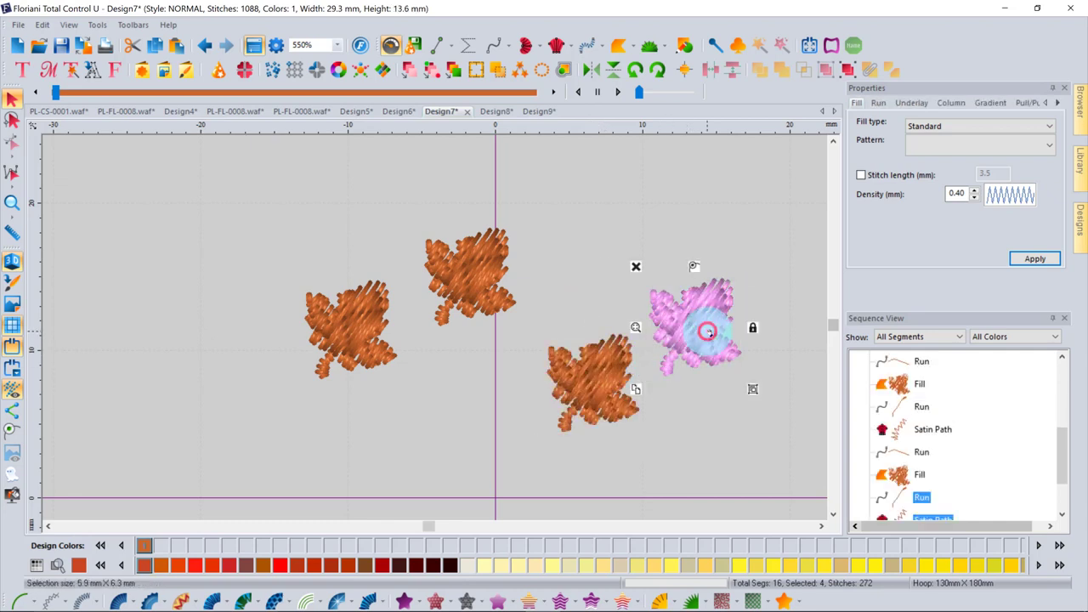
{"action": "left_click_drag", "start_coordinate": [711, 335], "coordinate": [730, 272]}
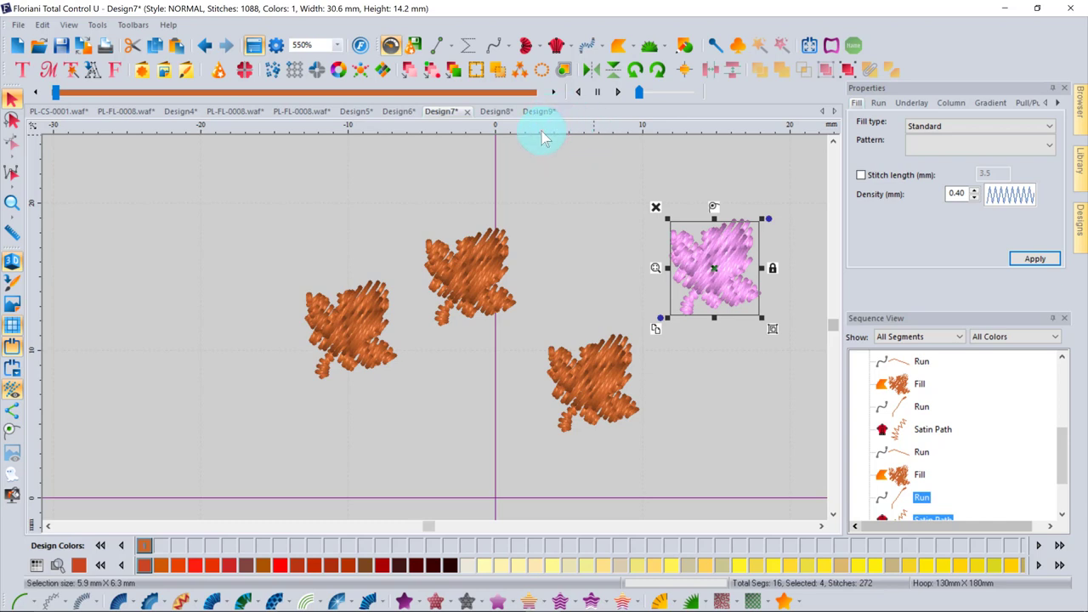
{"action": "left_click", "coordinate": [521, 73]}
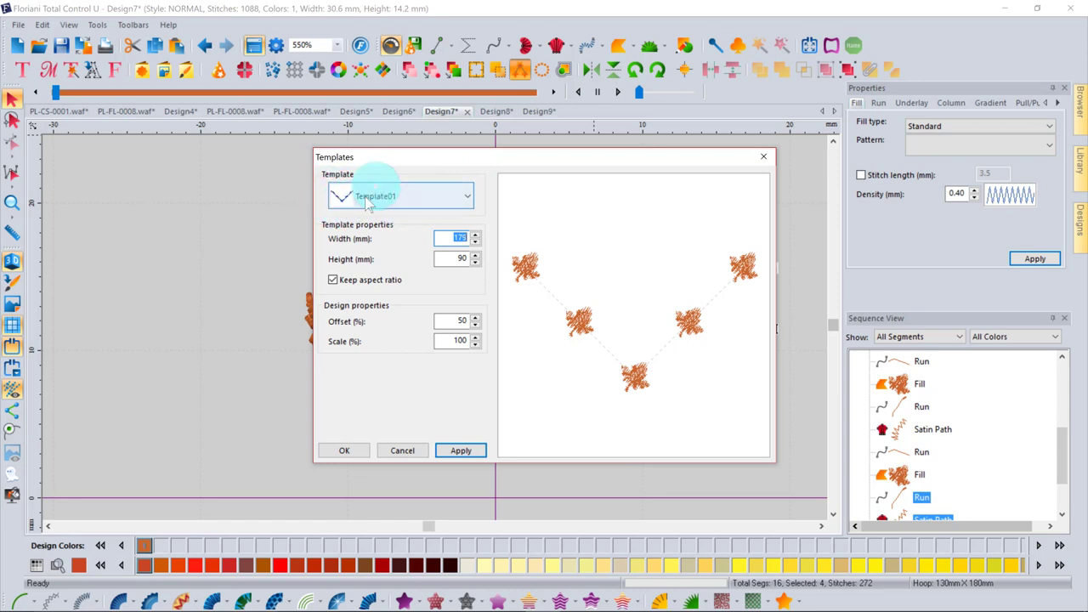
{"action": "left_click", "coordinate": [468, 196]}
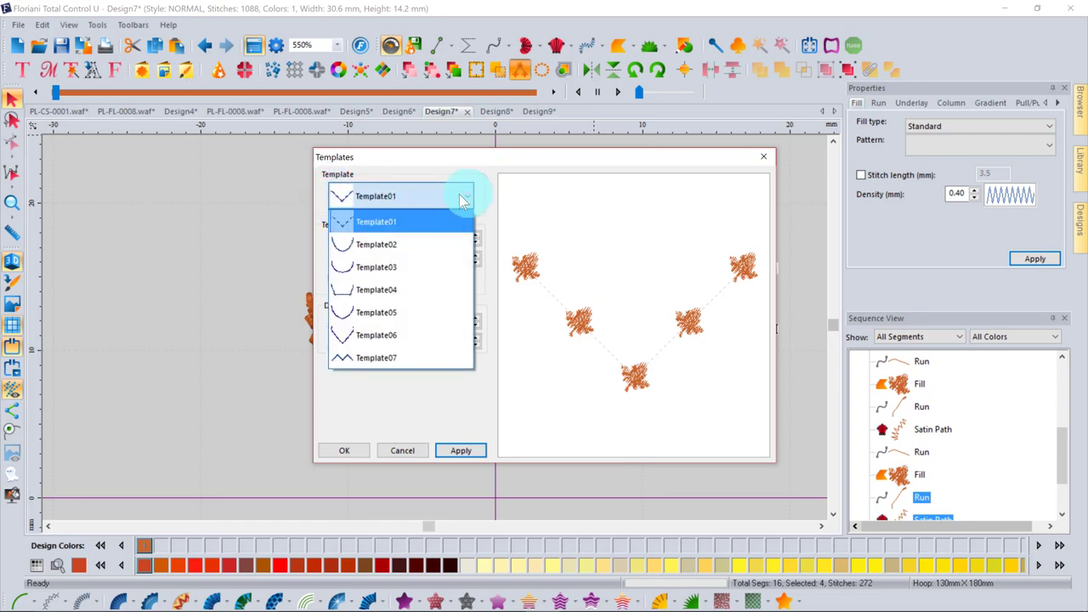
{"action": "left_click", "coordinate": [382, 267]}
{"action": "left_click", "coordinate": [344, 450]}
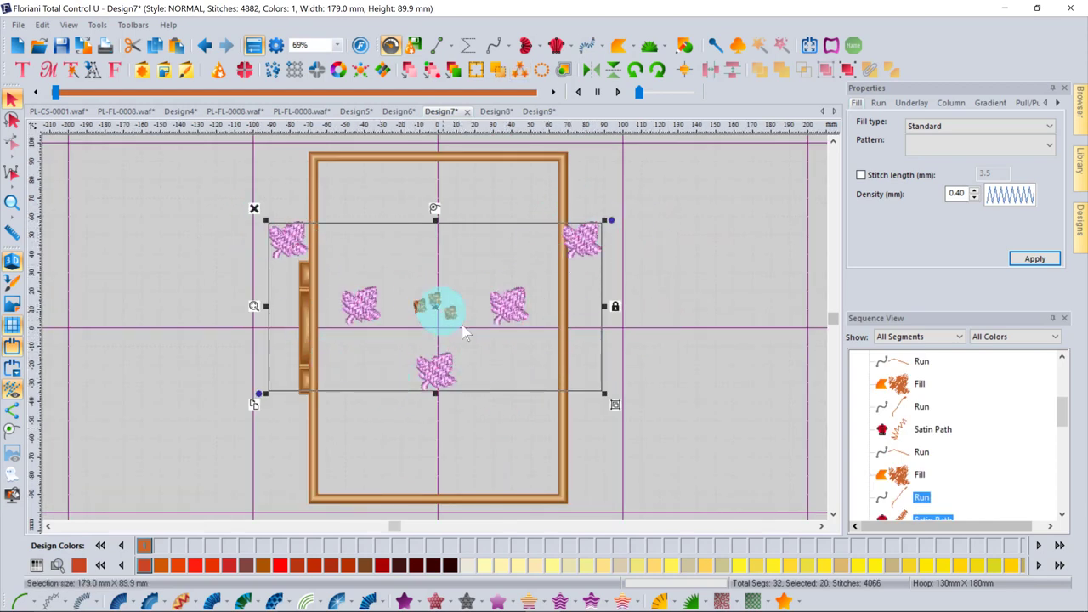
{"action": "left_click", "coordinate": [204, 49]}
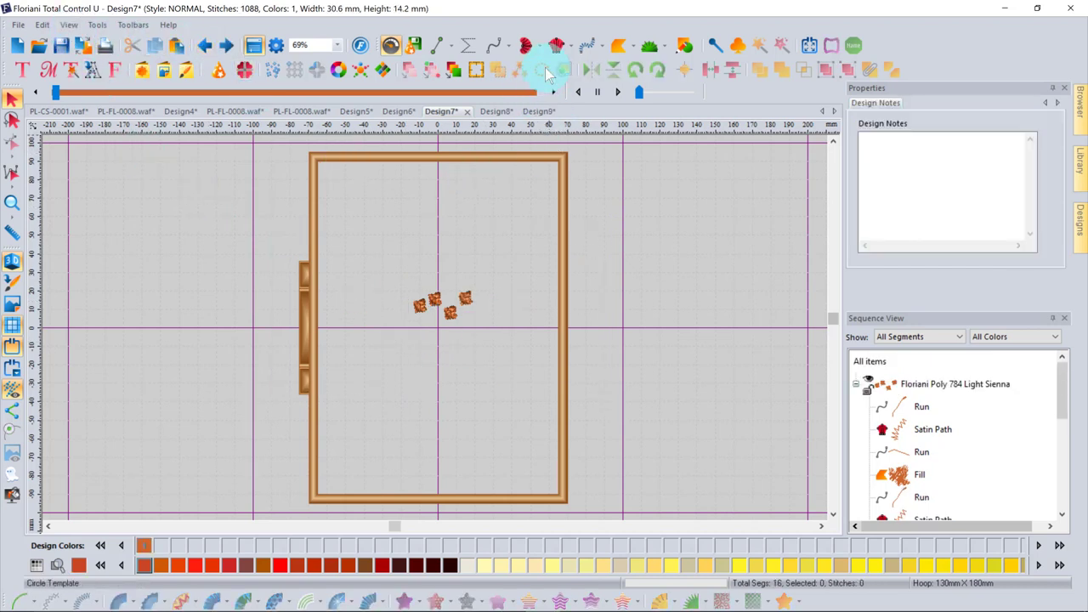
{"action": "left_click", "coordinate": [434, 300]}
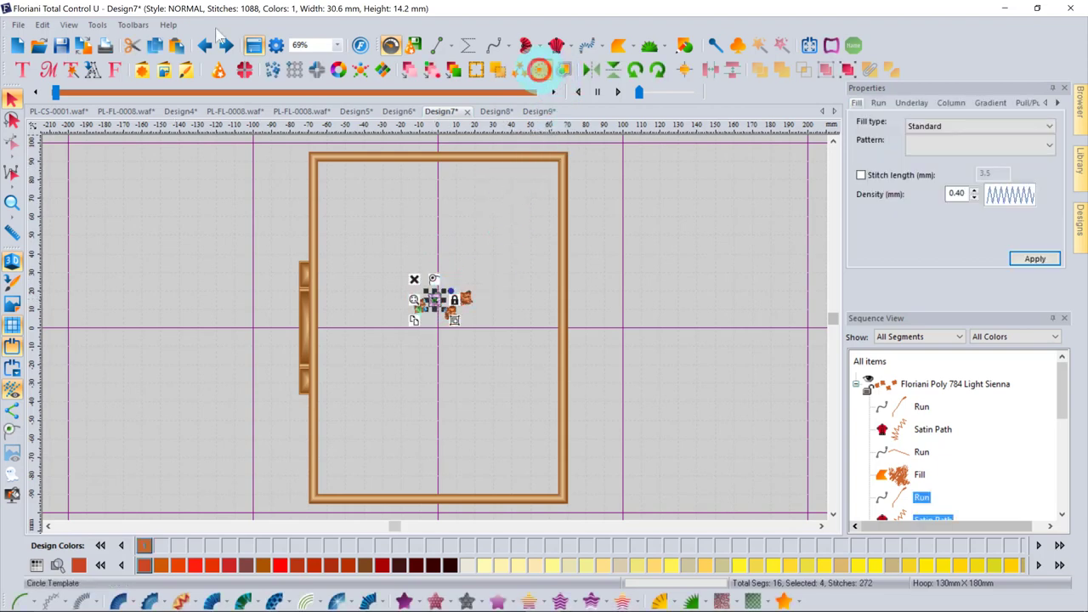
{"action": "left_click", "coordinate": [540, 70]}
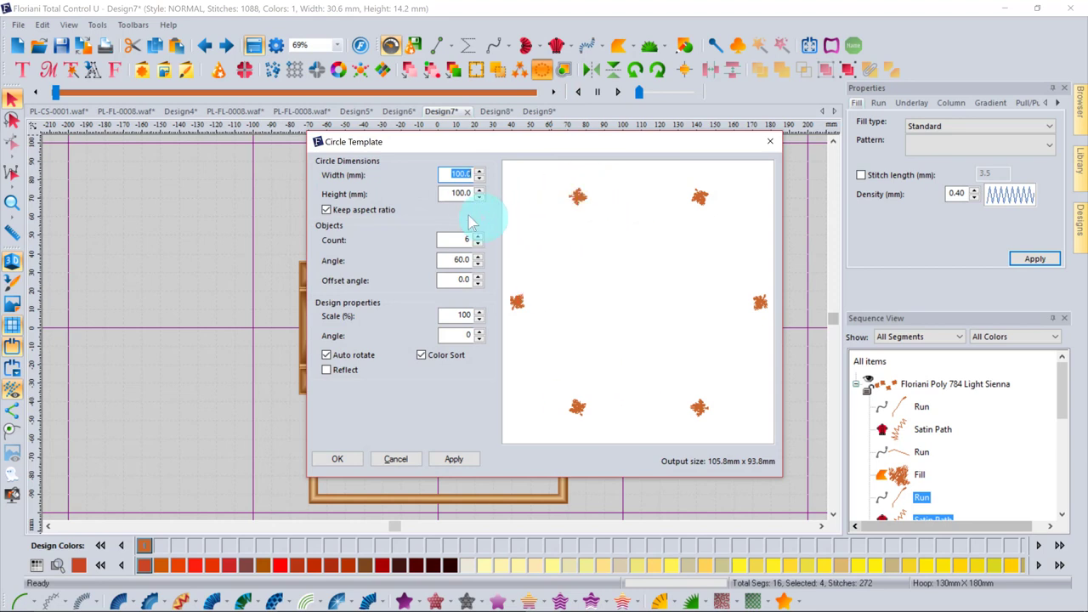
{"action": "left_click", "coordinate": [459, 241]}
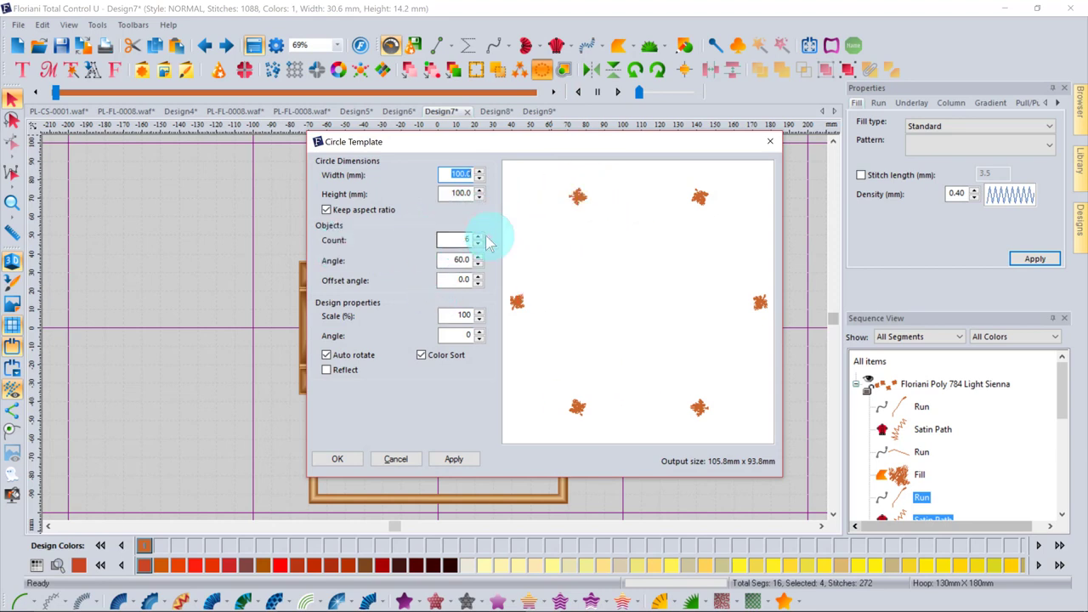
{"action": "left_click", "coordinate": [478, 237]}
{"action": "left_click", "coordinate": [478, 236]}
{"action": "left_click", "coordinate": [478, 237]}
{"action": "left_click", "coordinate": [478, 236]}
{"action": "left_click", "coordinate": [478, 236]}
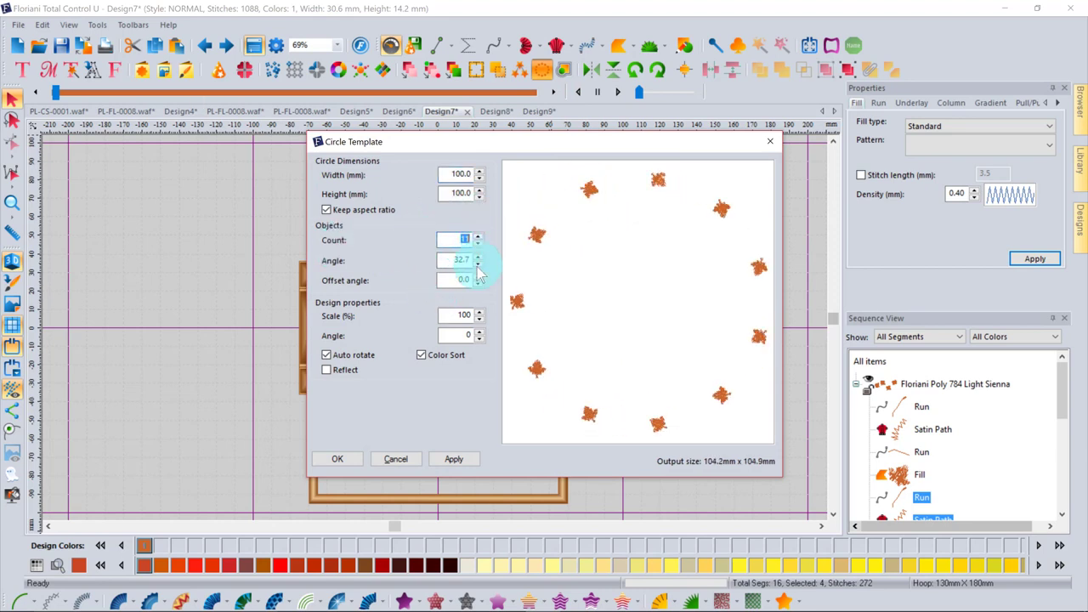
{"action": "left_click", "coordinate": [478, 236]}
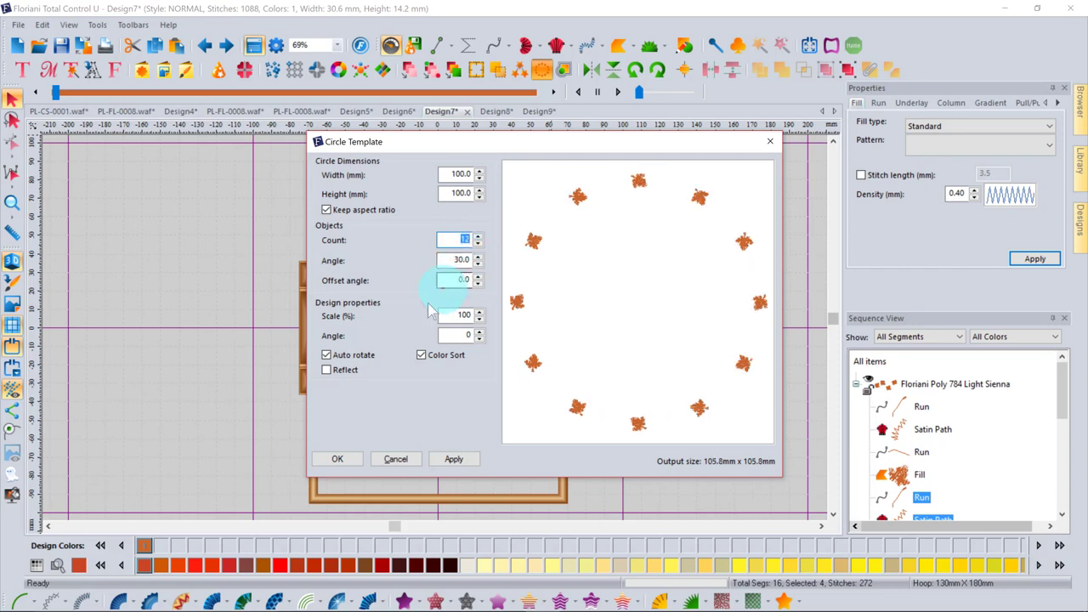
{"action": "left_click", "coordinate": [478, 257]}
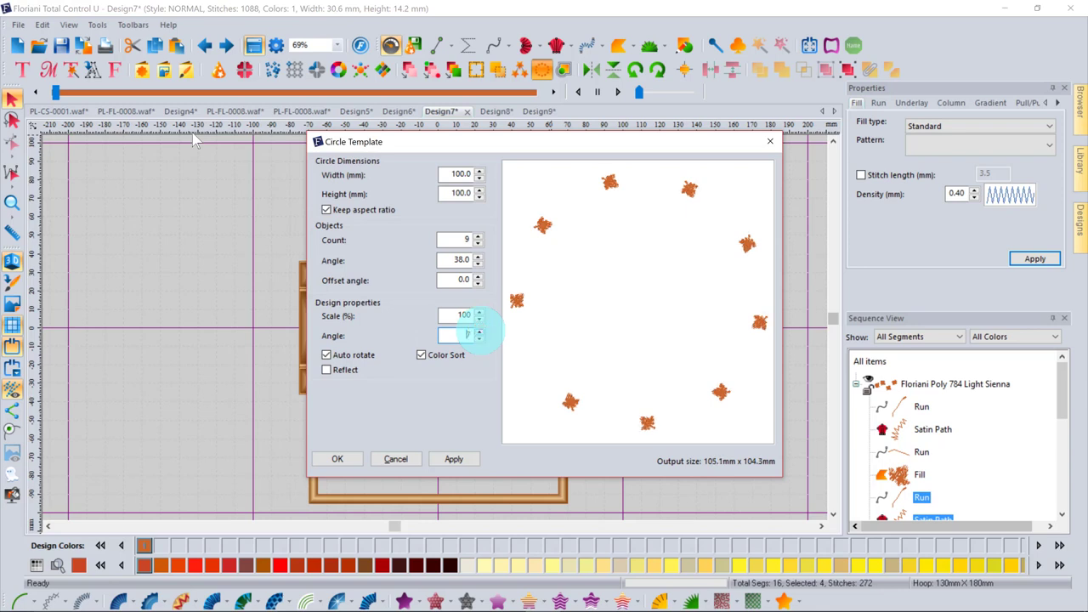
{"action": "left_click", "coordinate": [479, 338]}
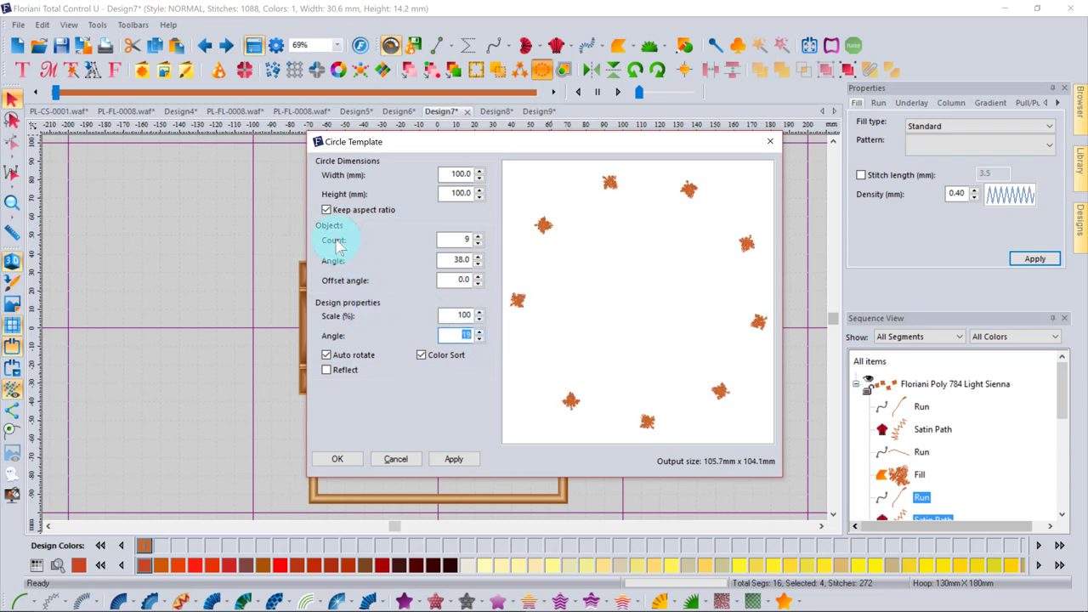
{"action": "left_click", "coordinate": [460, 459]}
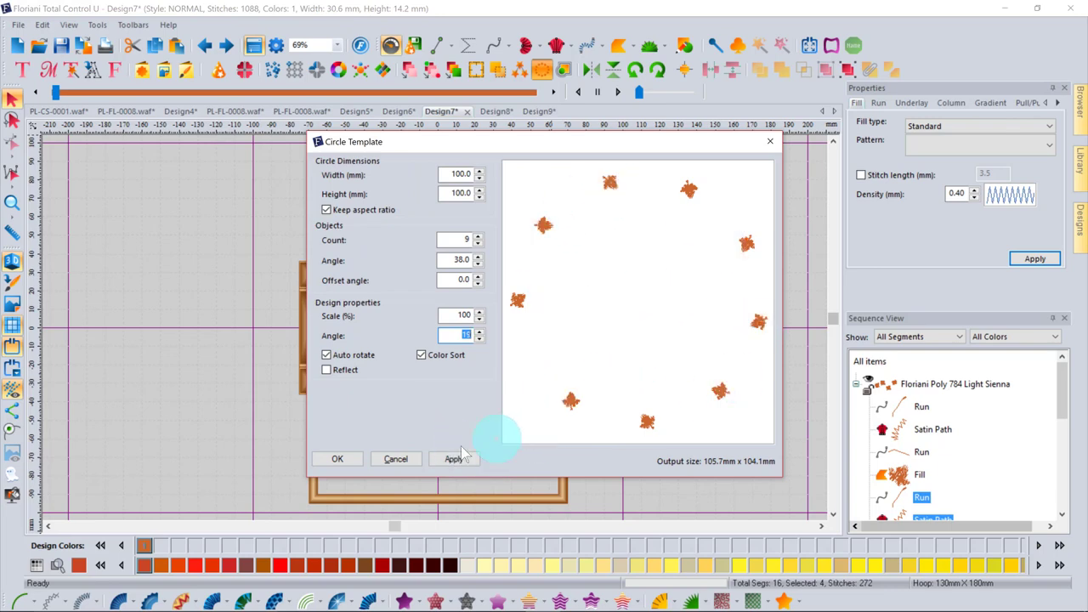
{"action": "left_click", "coordinate": [770, 141]}
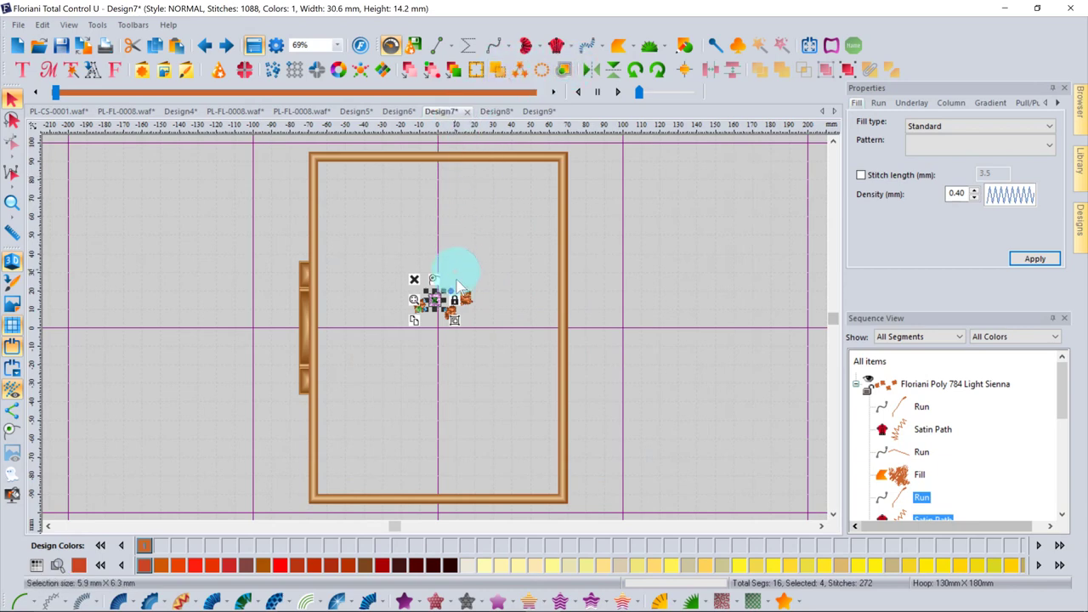
Move the leaf design to the far left and zoom in on the pink leaf
{"action": "scroll", "coordinate": [418, 315], "scroll_direction": "up", "scroll_amount": 6}
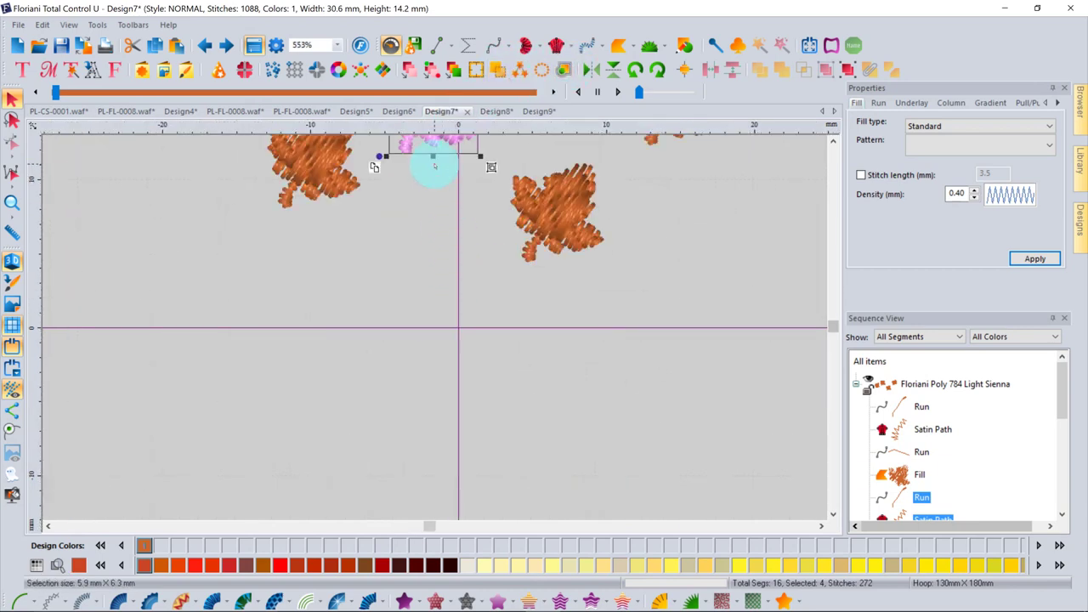
{"action": "scroll", "coordinate": [434, 166], "scroll_direction": "down", "scroll_amount": 2}
{"action": "left_click_drag", "start_coordinate": [431, 229], "coordinate": [104, 312]}
{"action": "left_click_drag", "start_coordinate": [78, 306], "coordinate": [78, 306]}
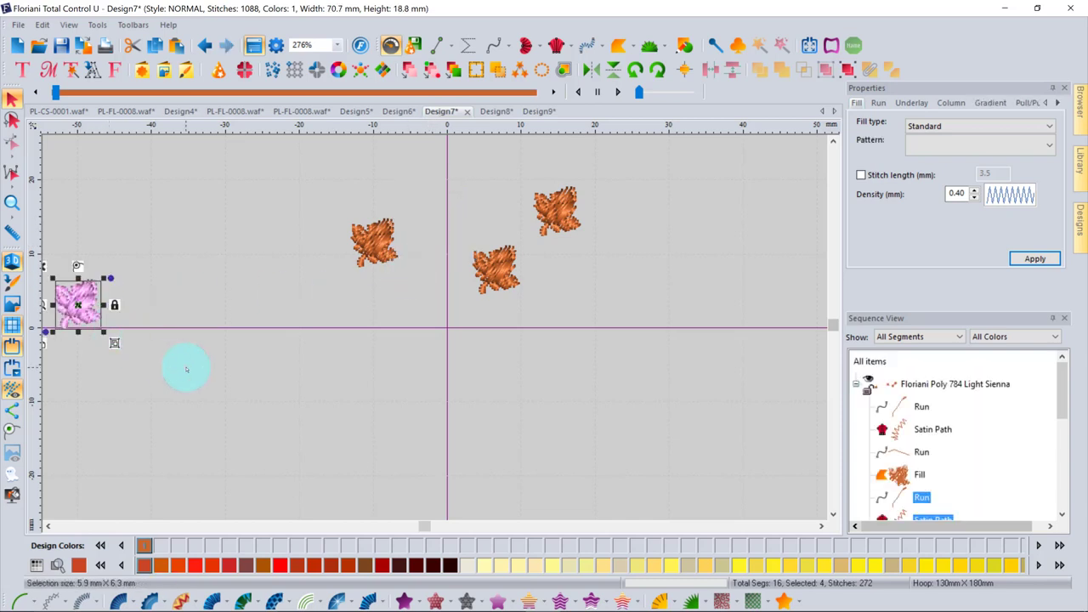
{"action": "left_click", "coordinate": [338, 45]}
{"action": "left_click", "coordinate": [309, 86]}
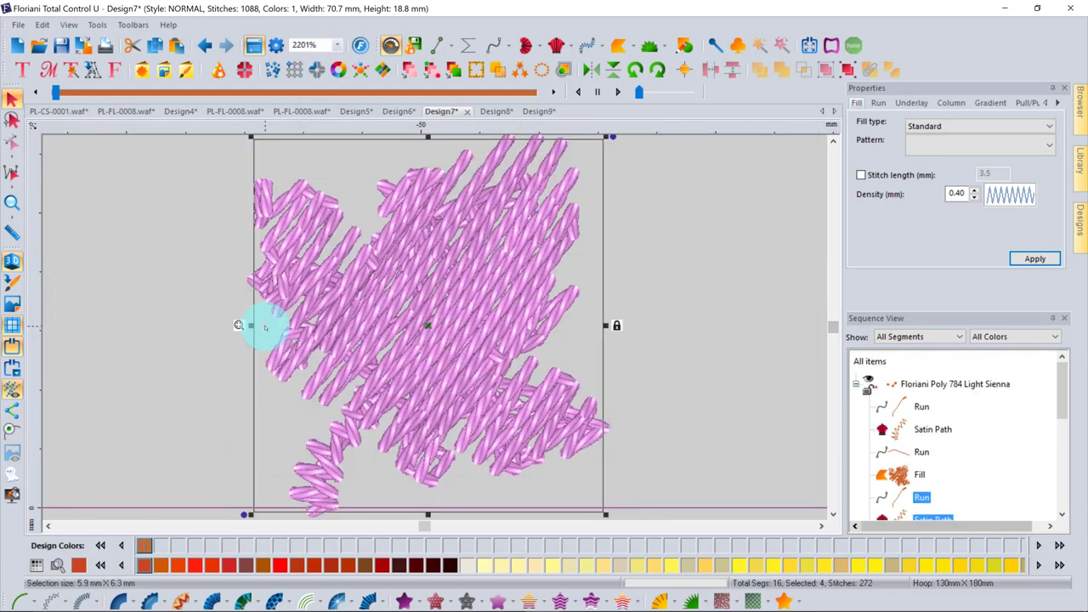
{"action": "scroll", "coordinate": [423, 303], "scroll_direction": "down", "scroll_amount": 1}
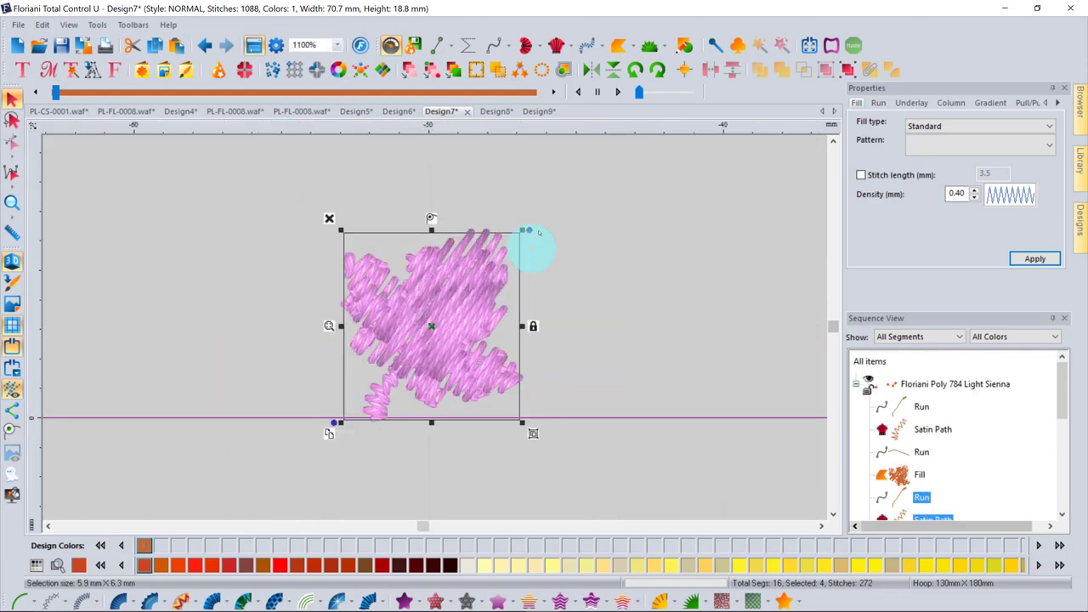
Create 5 outline ripples spaced 3 mm around the leaf, then undo them
{"action": "left_click", "coordinate": [564, 72]}
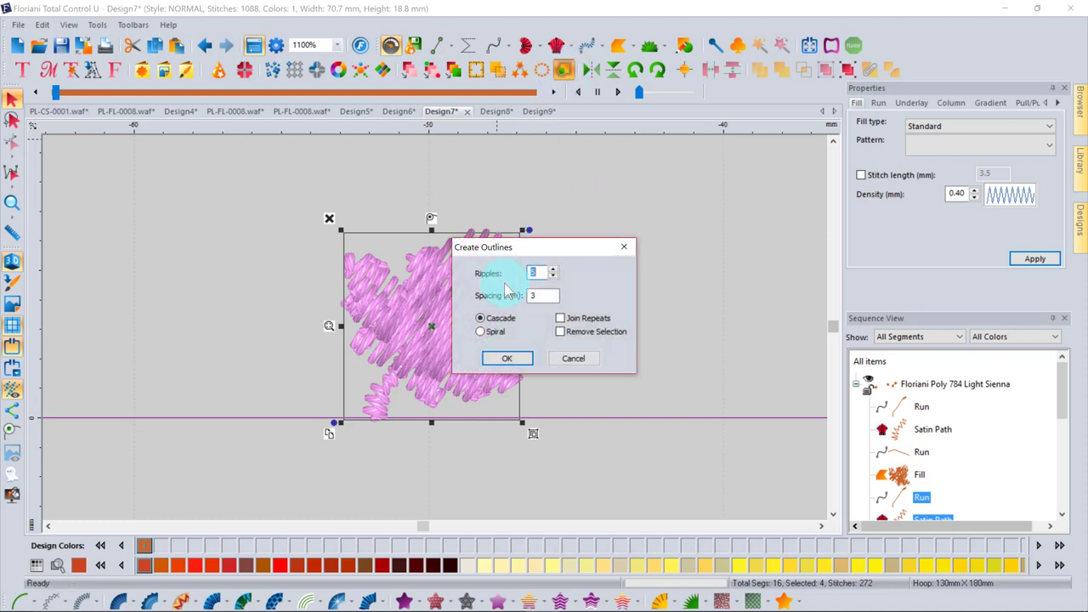
{"action": "double_click", "coordinate": [542, 270]}
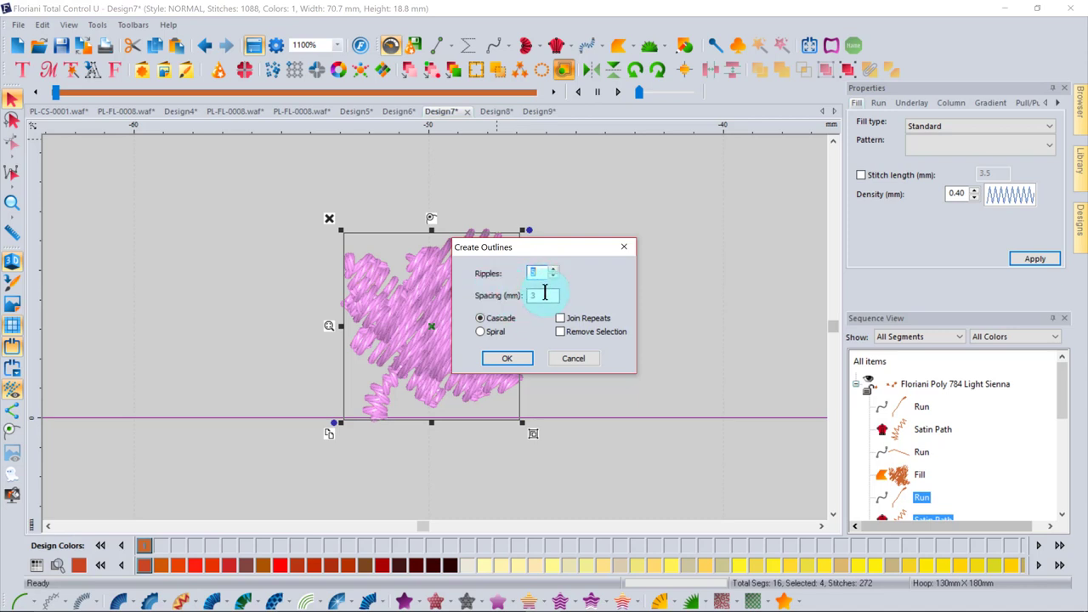
{"action": "left_click", "coordinate": [509, 358]}
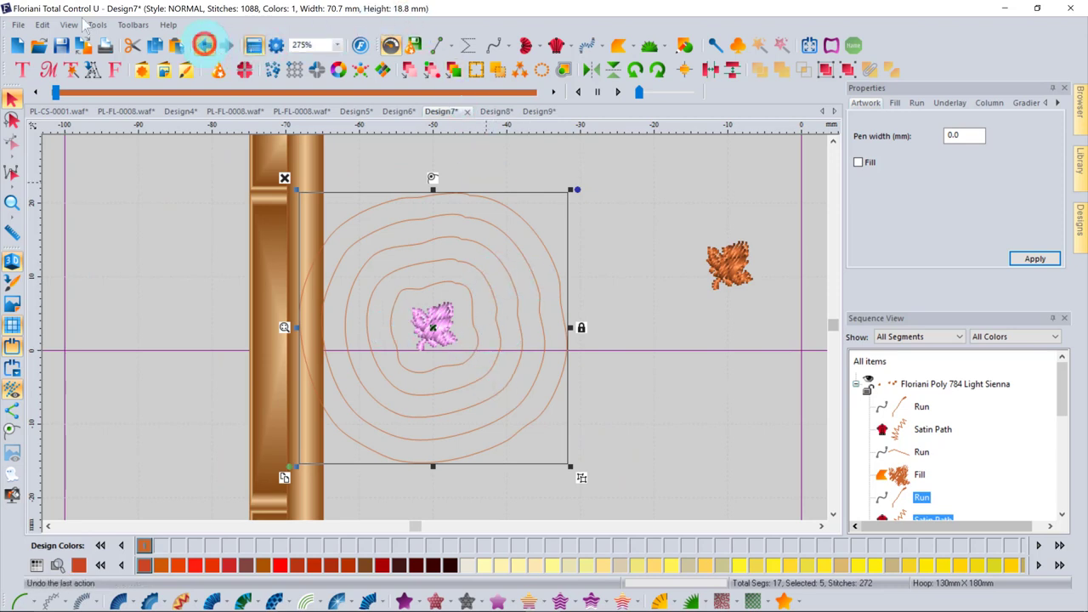
{"action": "left_click", "coordinate": [205, 45]}
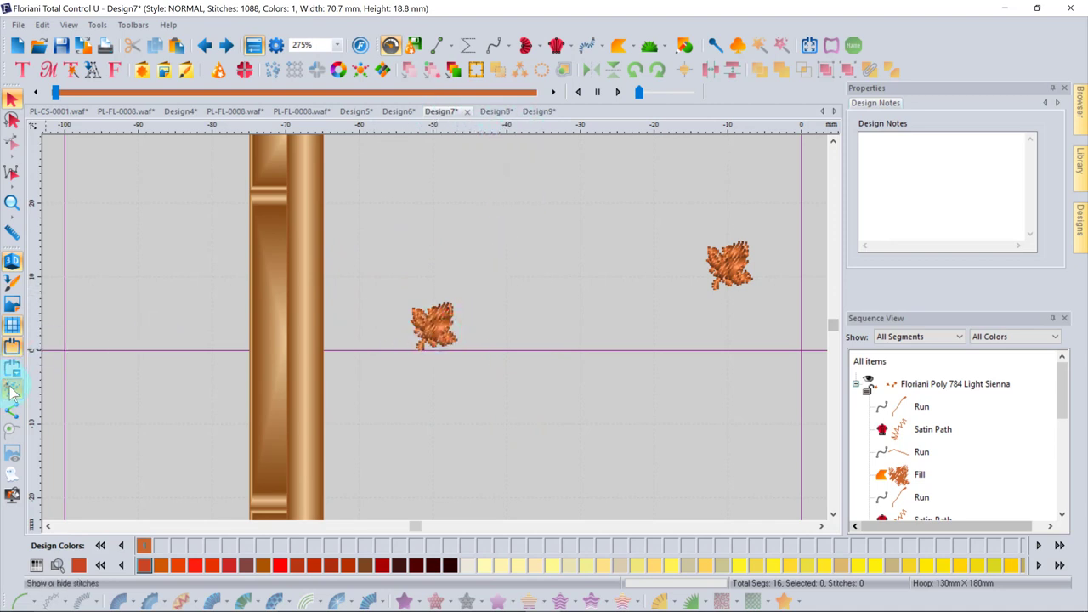
Hide the hoop, select the left leaf, and flip it horizontally and vertically and back
{"action": "left_click", "coordinate": [12, 346]}
{"action": "left_click_drag", "start_coordinate": [335, 321], "coordinate": [480, 359]}
{"action": "scroll", "coordinate": [433, 328], "scroll_direction": "up", "scroll_amount": 2}
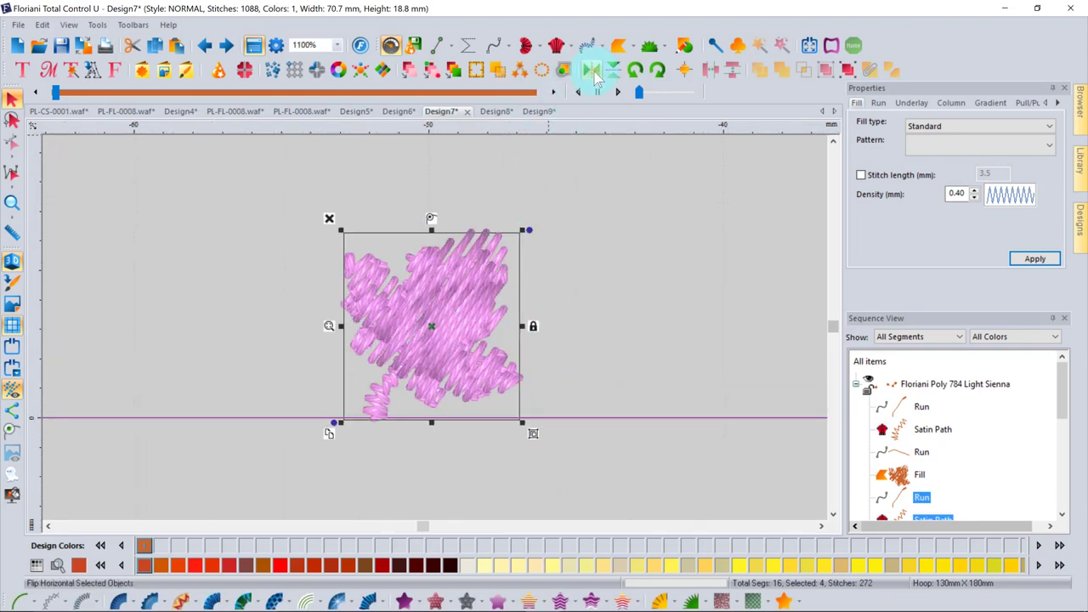
{"action": "left_click", "coordinate": [593, 71]}
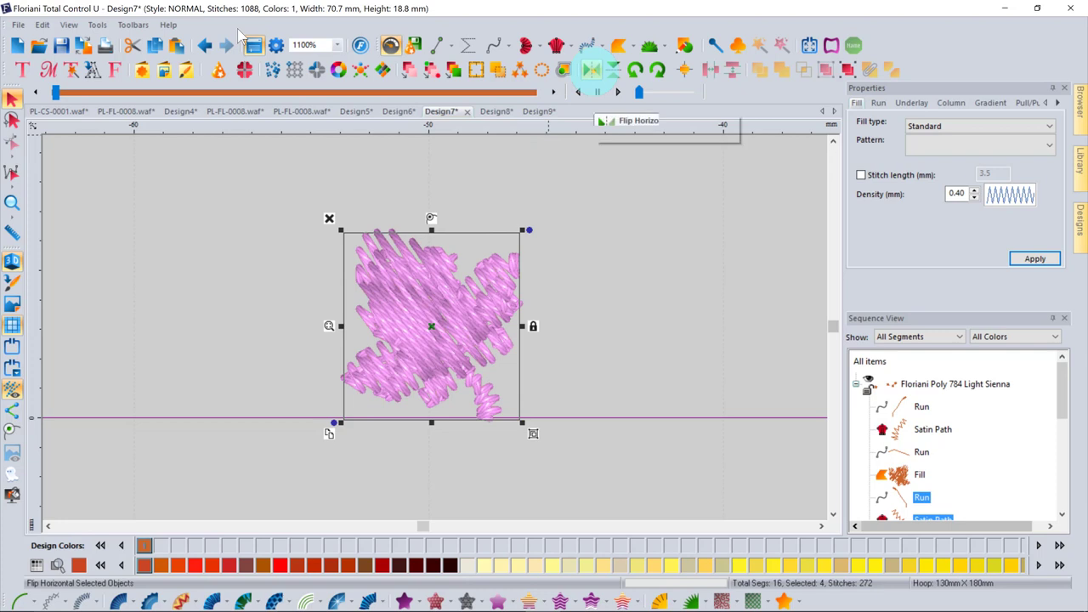
{"action": "left_click", "coordinate": [594, 71]}
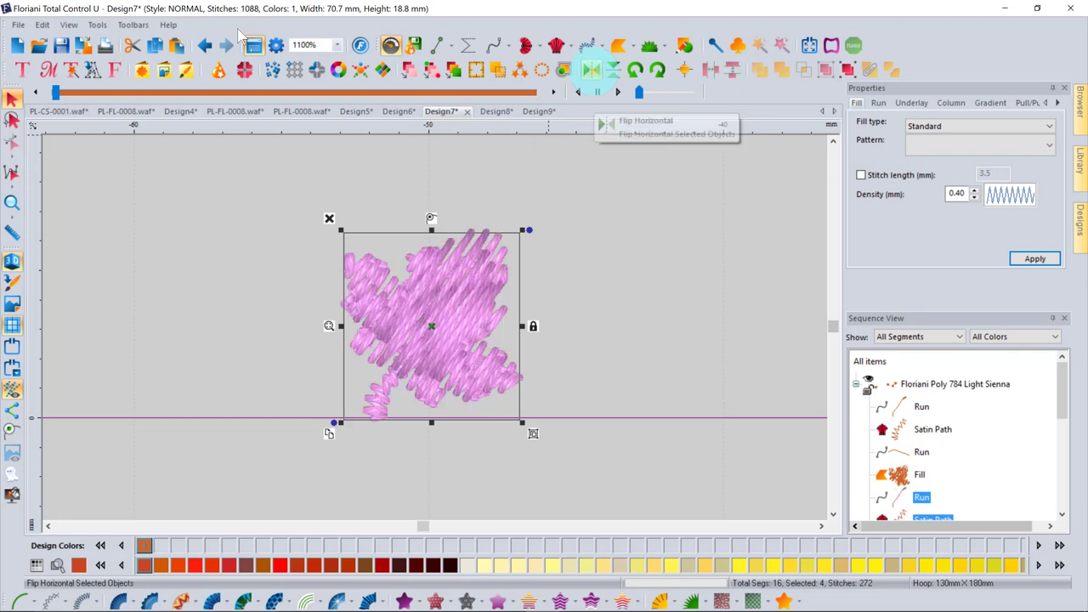
{"action": "left_click", "coordinate": [615, 72]}
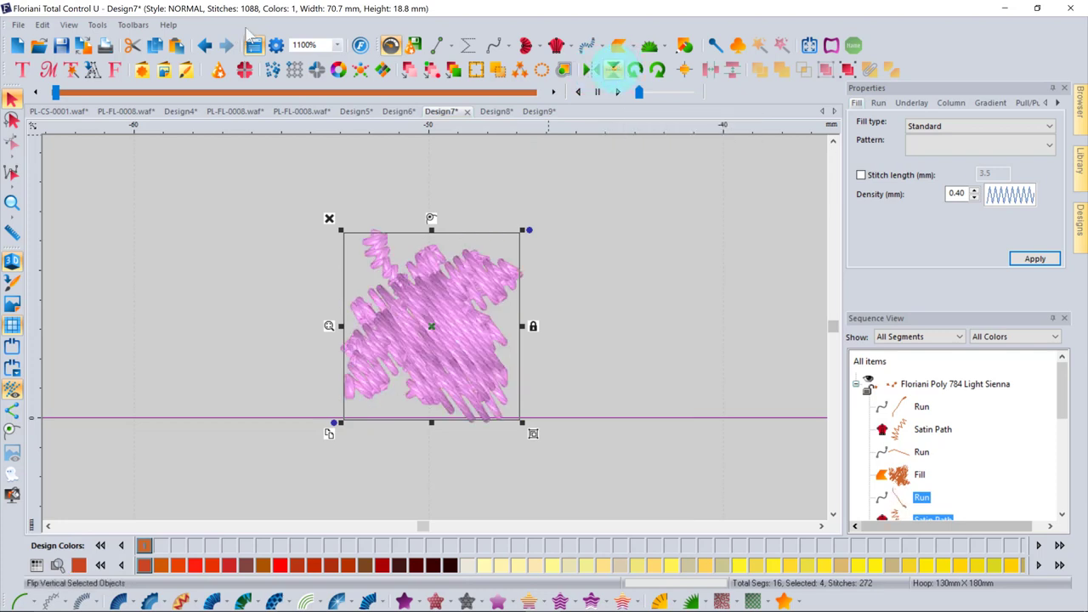
{"action": "left_click", "coordinate": [616, 71]}
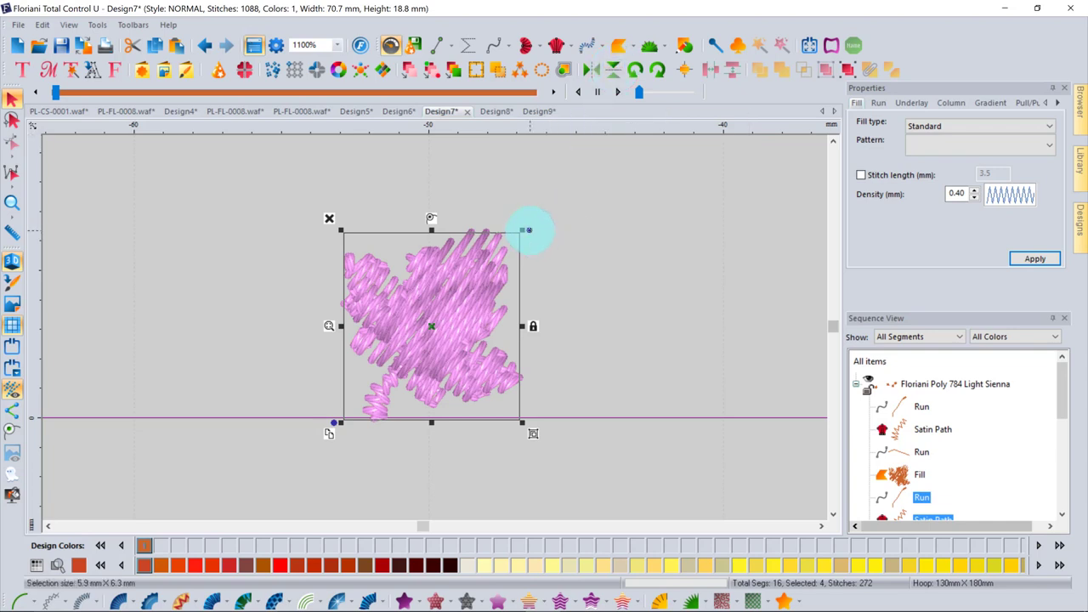
Rotate the leaf four quarter turns counter-clockwise, then four clockwise, back to its original orientation
{"action": "mouse_move", "coordinate": [529, 230]}
{"action": "left_mouse_down"}
{"action": "mouse_move", "coordinate": [537, 263]}
{"action": "mouse_move", "coordinate": [533, 225]}
{"action": "left_mouse_up"}
{"action": "left_click", "coordinate": [636, 71]}
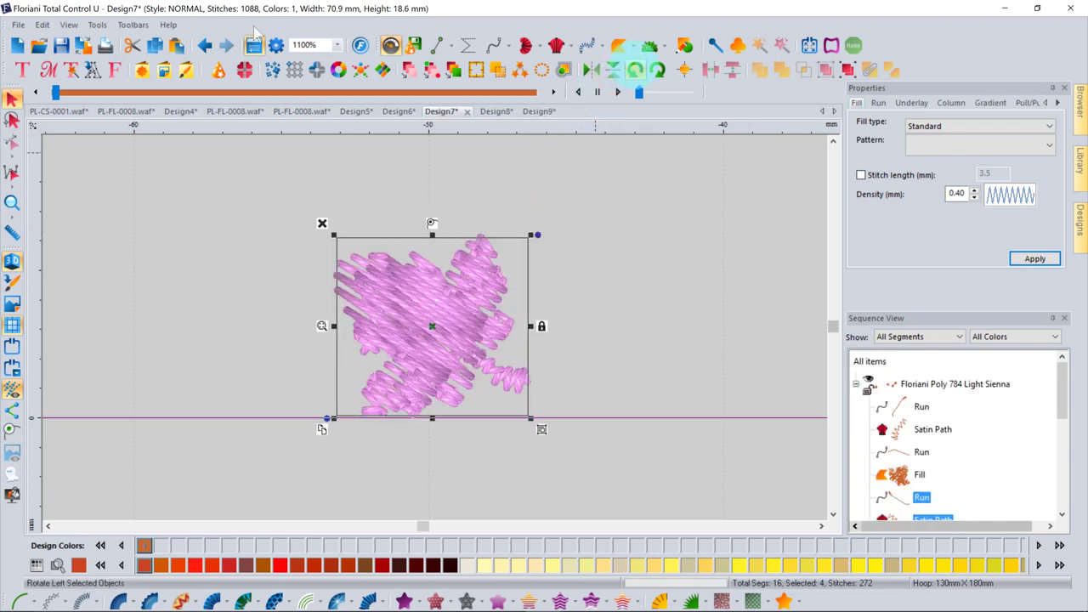
{"action": "left_click", "coordinate": [635, 70]}
{"action": "left_click", "coordinate": [634, 69]}
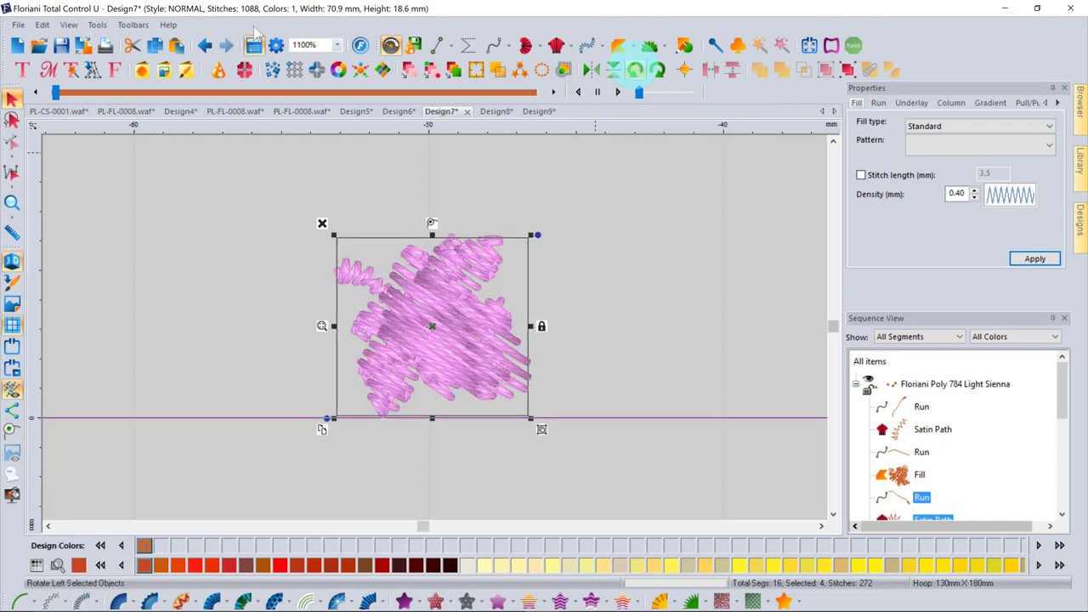
{"action": "left_click", "coordinate": [634, 70]}
{"action": "left_click", "coordinate": [657, 71]}
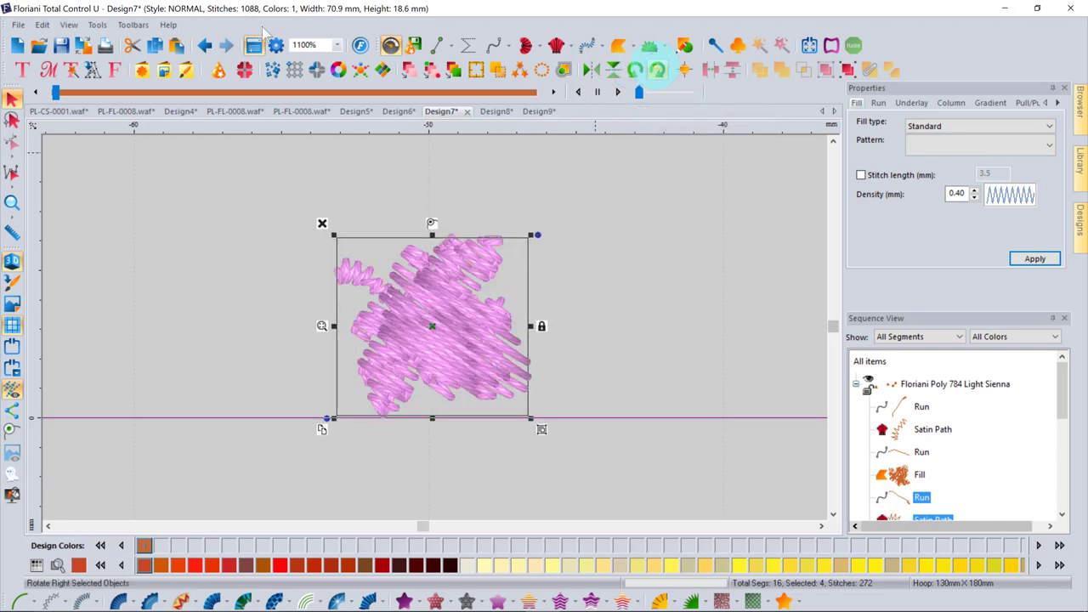
{"action": "left_click", "coordinate": [657, 71]}
{"action": "left_click", "coordinate": [657, 70]}
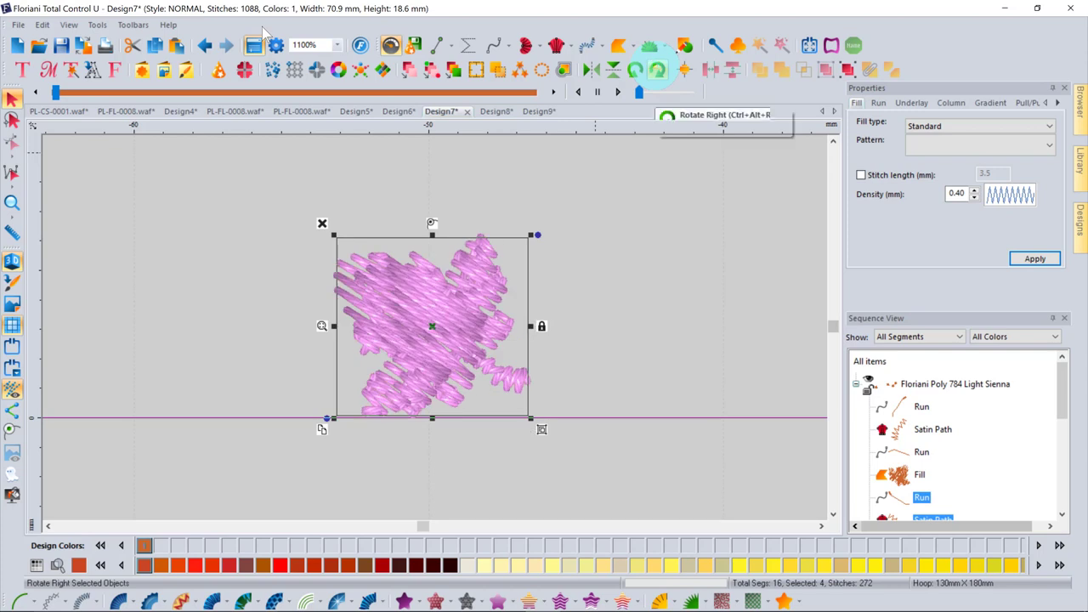
{"action": "left_click", "coordinate": [658, 71]}
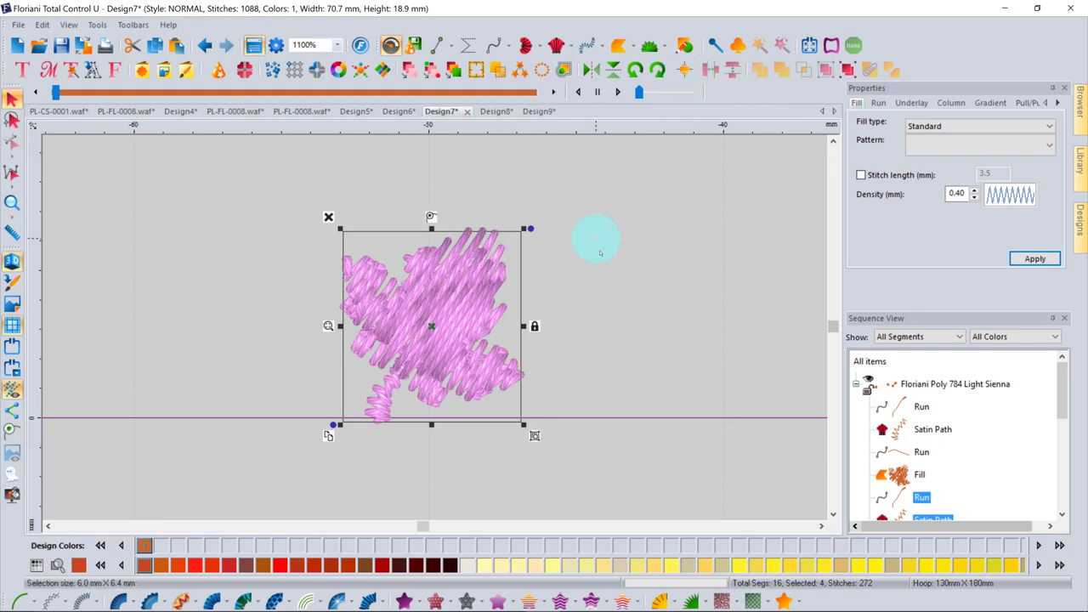
Select all four leaves, bottom-align them, and distribute them evenly across horizontally
{"action": "scroll", "coordinate": [601, 248], "scroll_direction": "down", "scroll_amount": 8}
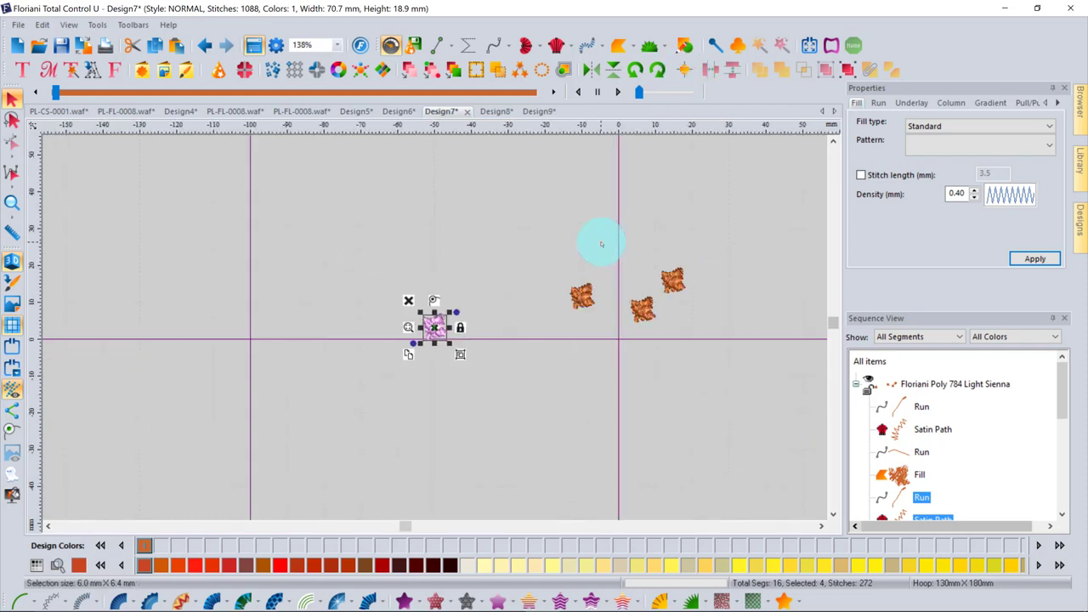
{"action": "left_click_drag", "start_coordinate": [351, 205], "coordinate": [800, 319]}
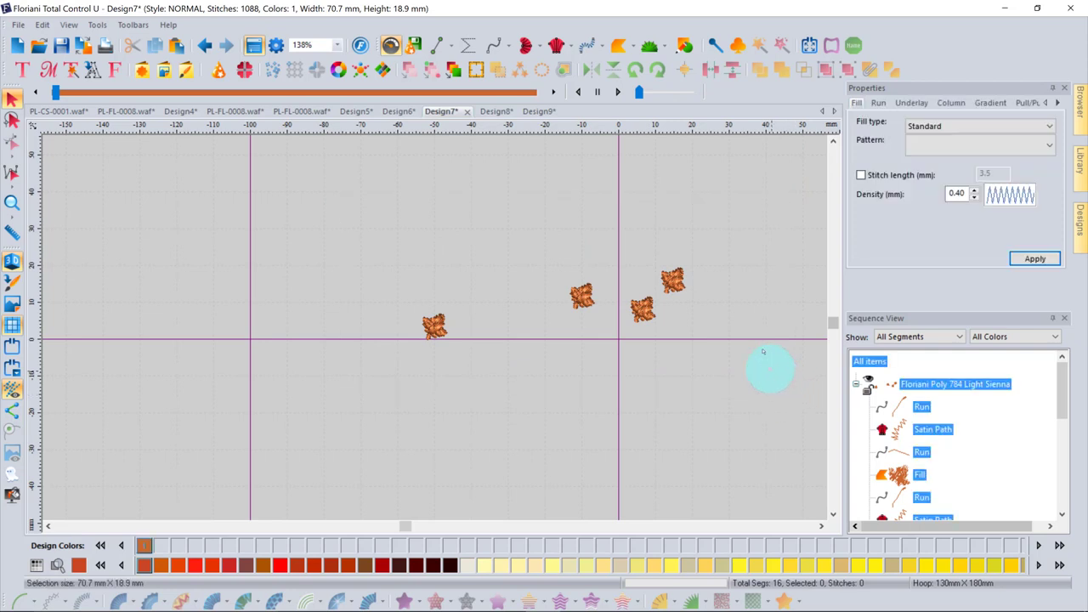
{"action": "left_click", "coordinate": [689, 75]}
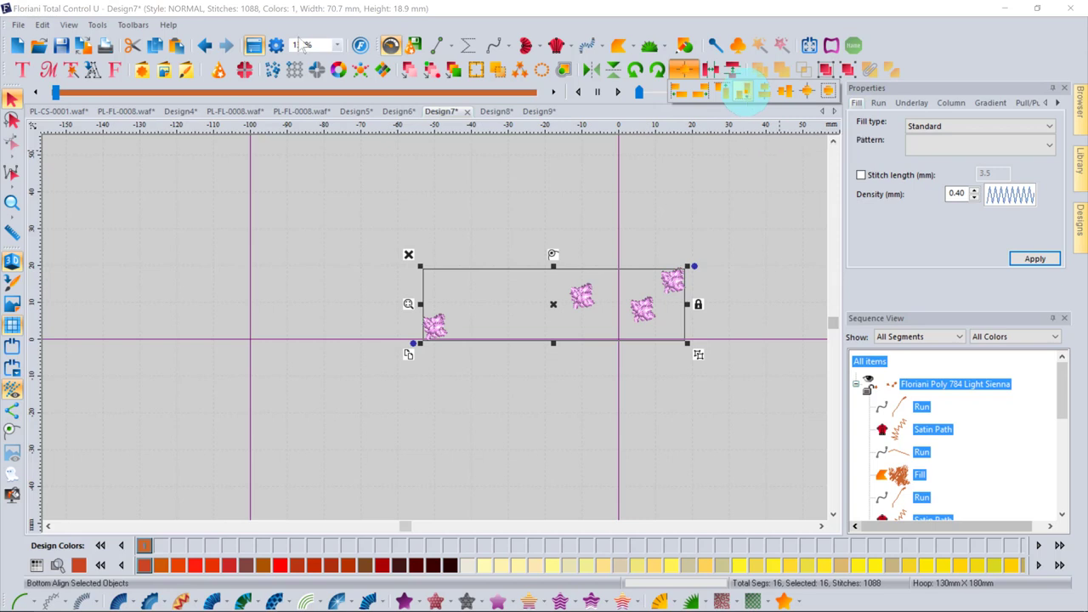
{"action": "left_click", "coordinate": [746, 92]}
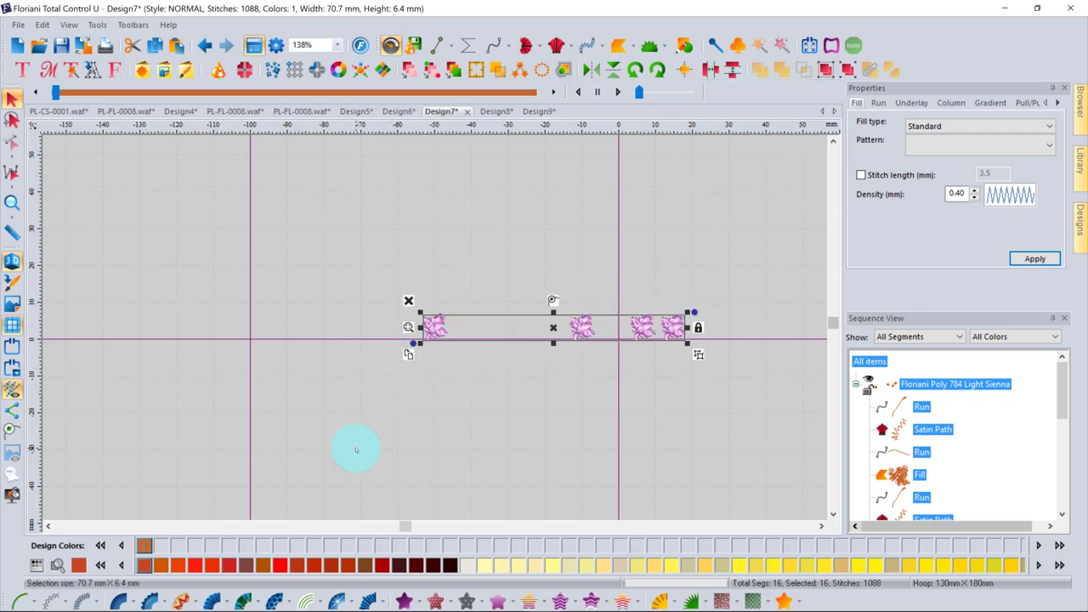
{"action": "left_click", "coordinate": [713, 72]}
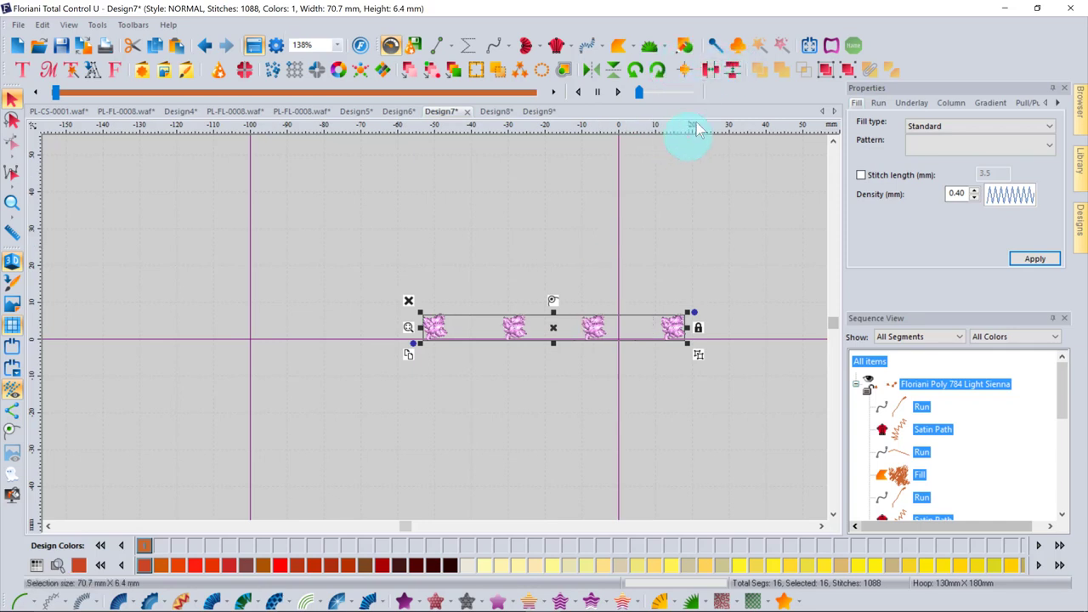
Reselect the leaves, distribute their horizontal spacing again, and deselect everything
{"action": "left_click", "coordinate": [338, 70]}
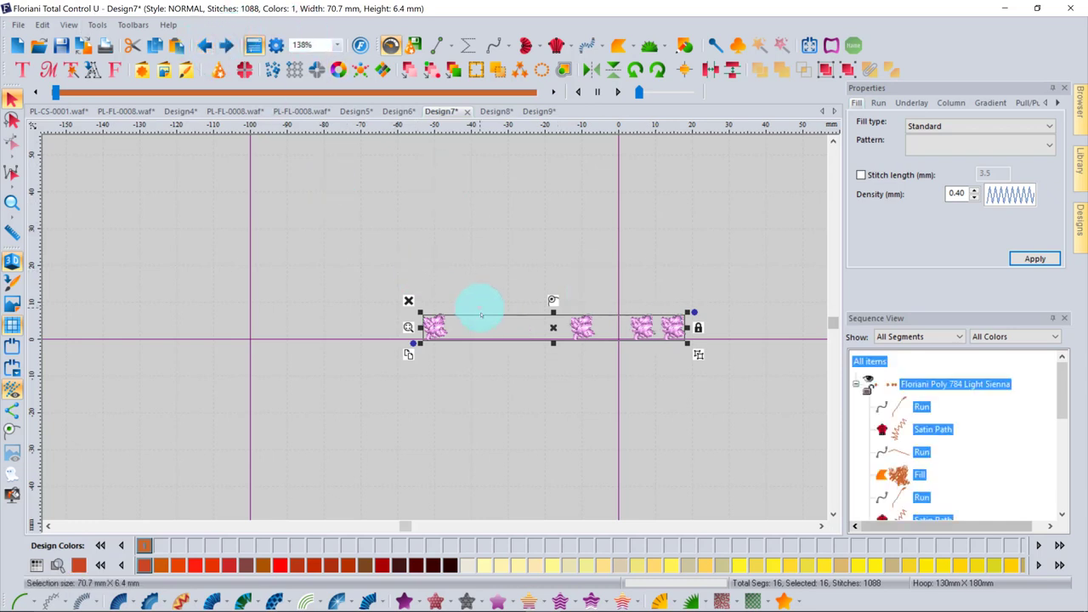
{"action": "left_click_drag", "start_coordinate": [482, 323], "coordinate": [627, 329]}
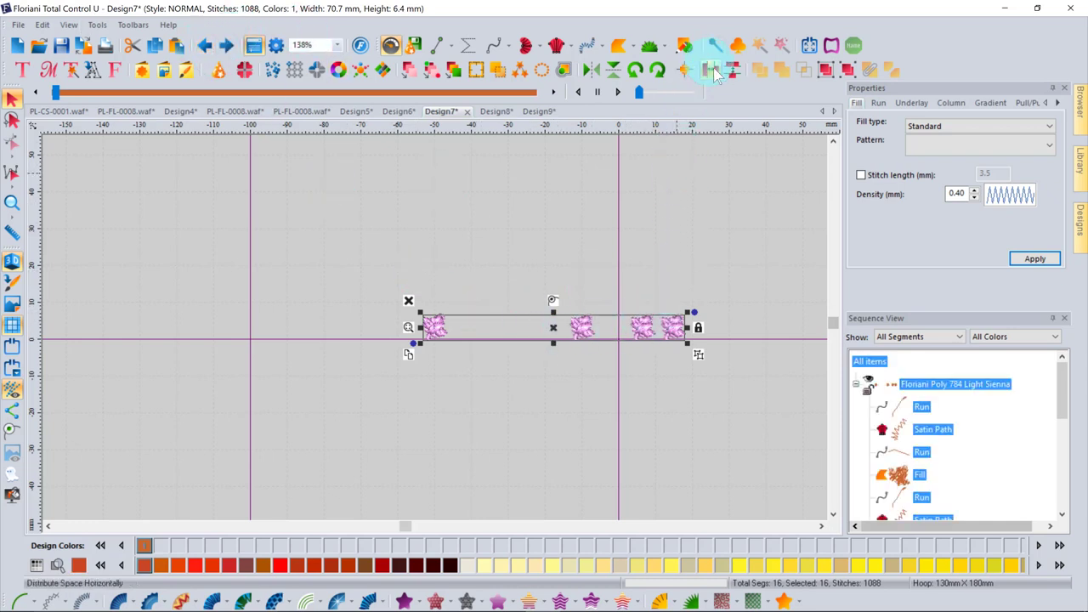
{"action": "left_click", "coordinate": [711, 70]}
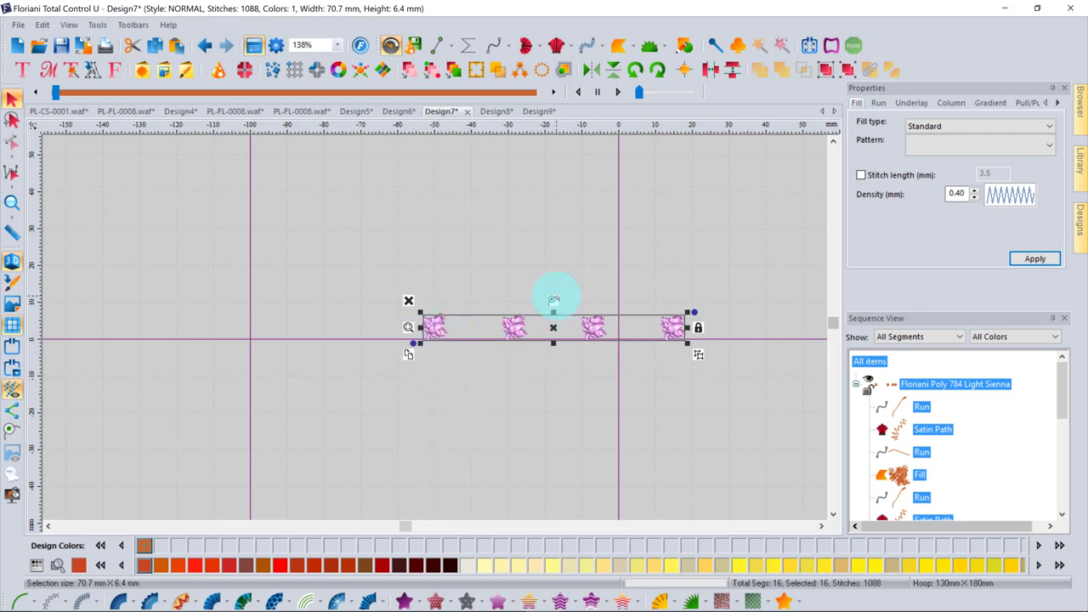
{"action": "left_click", "coordinate": [685, 70]}
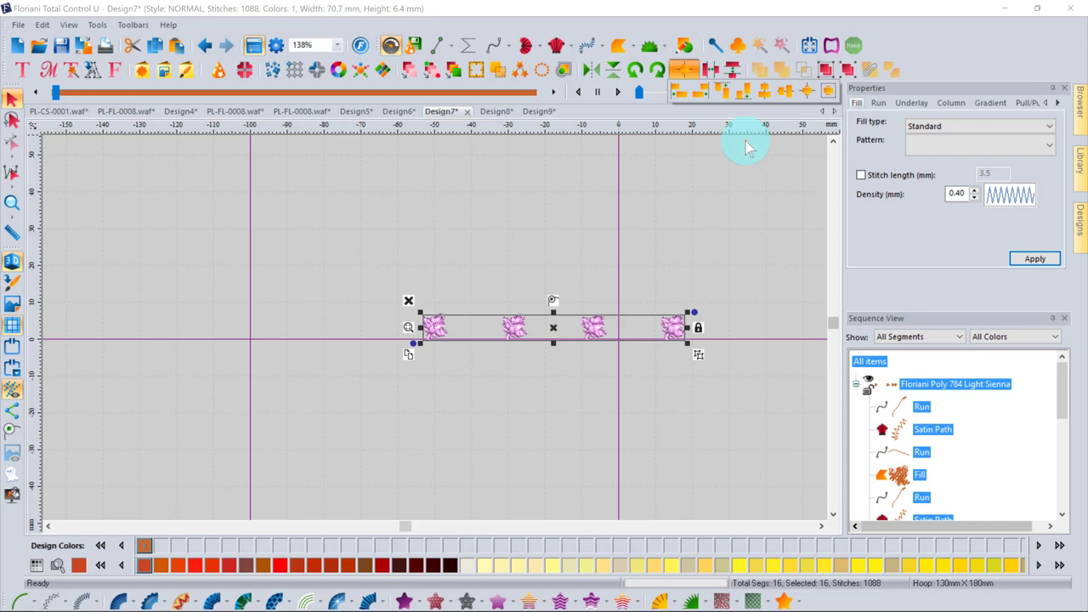
{"action": "left_click", "coordinate": [674, 208]}
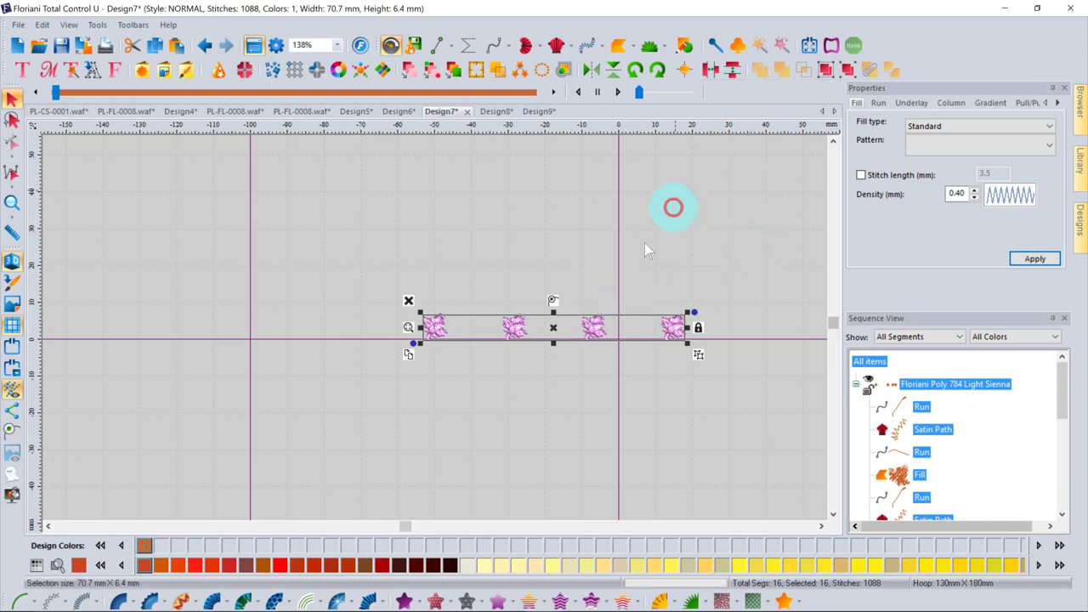
{"action": "left_click", "coordinate": [170, 260]}
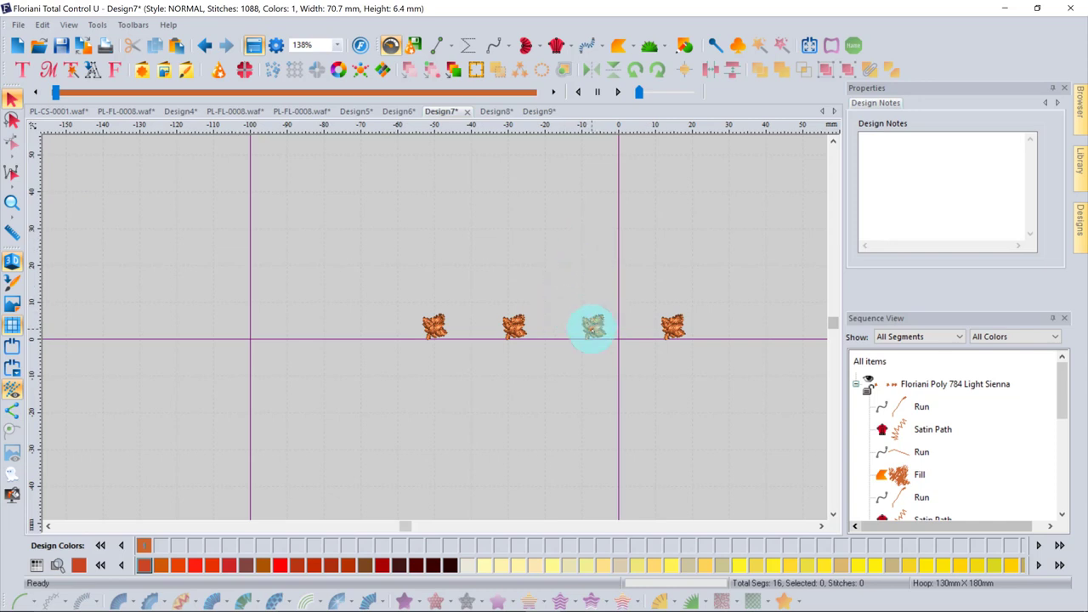
Move the third leaf up and the second leaf down out of the row
{"action": "left_click", "coordinate": [593, 328]}
{"action": "left_click_drag", "start_coordinate": [593, 327], "coordinate": [593, 236]}
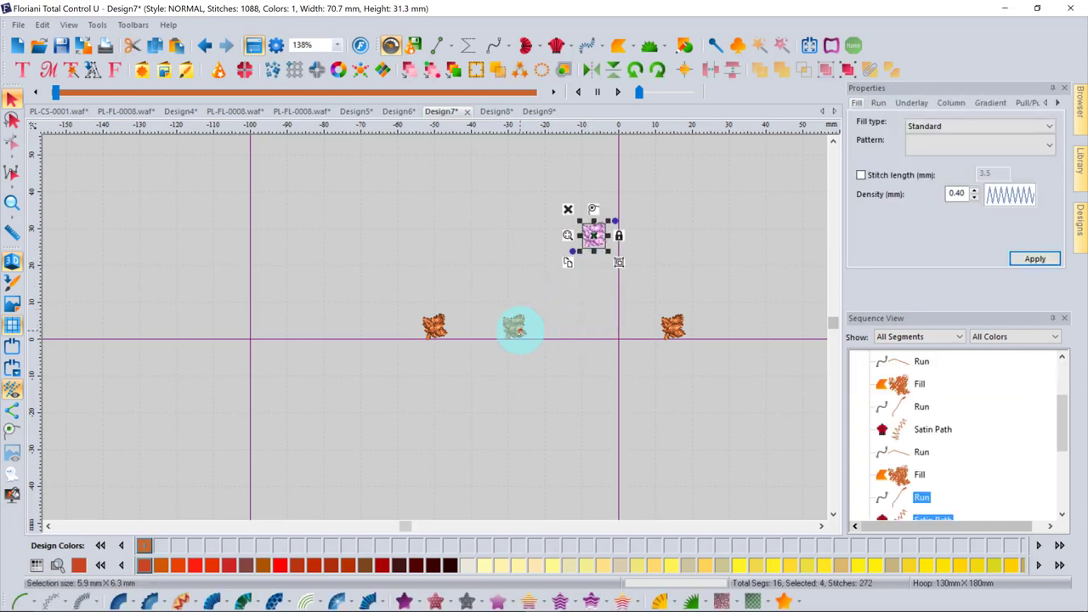
{"action": "left_click", "coordinate": [515, 328]}
{"action": "left_click_drag", "start_coordinate": [515, 328], "coordinate": [513, 384]}
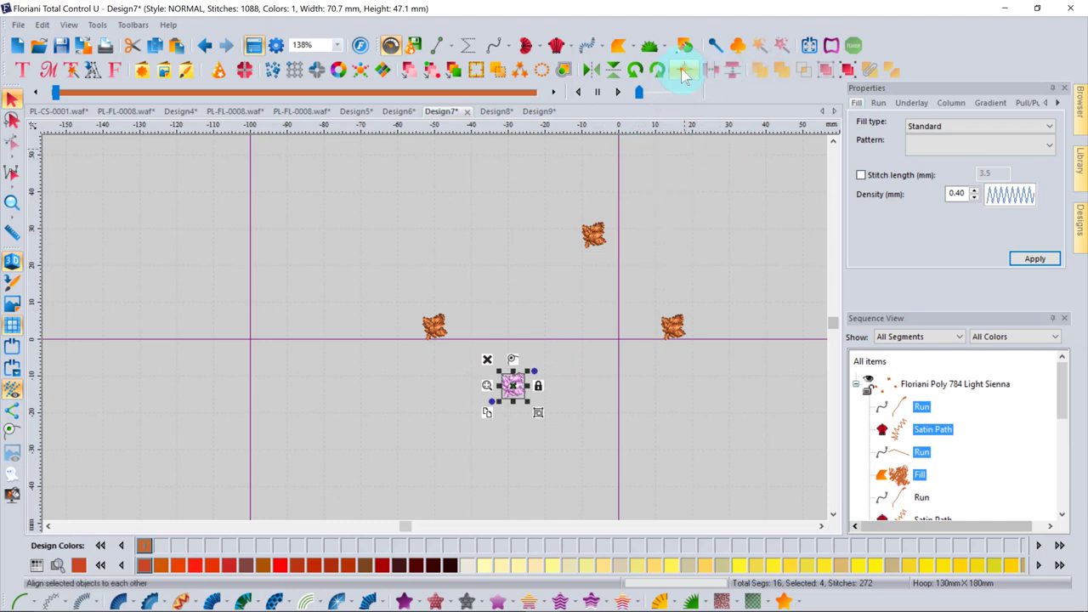
{"action": "left_click", "coordinate": [331, 270]}
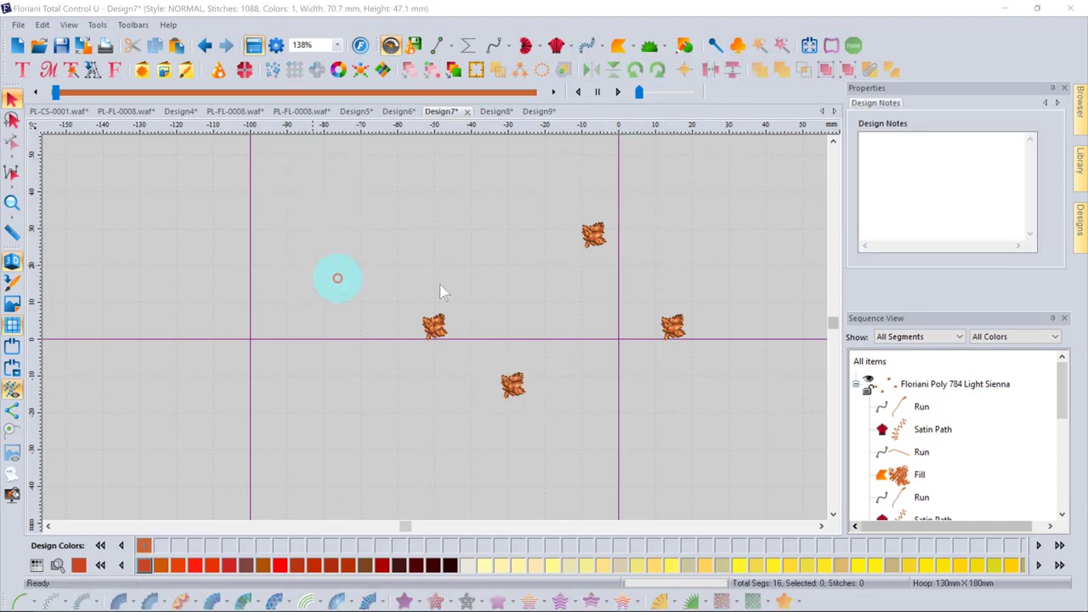
Select all four leaves and apply Vertical Center Align
{"action": "left_click_drag", "start_coordinate": [286, 153], "coordinate": [737, 416]}
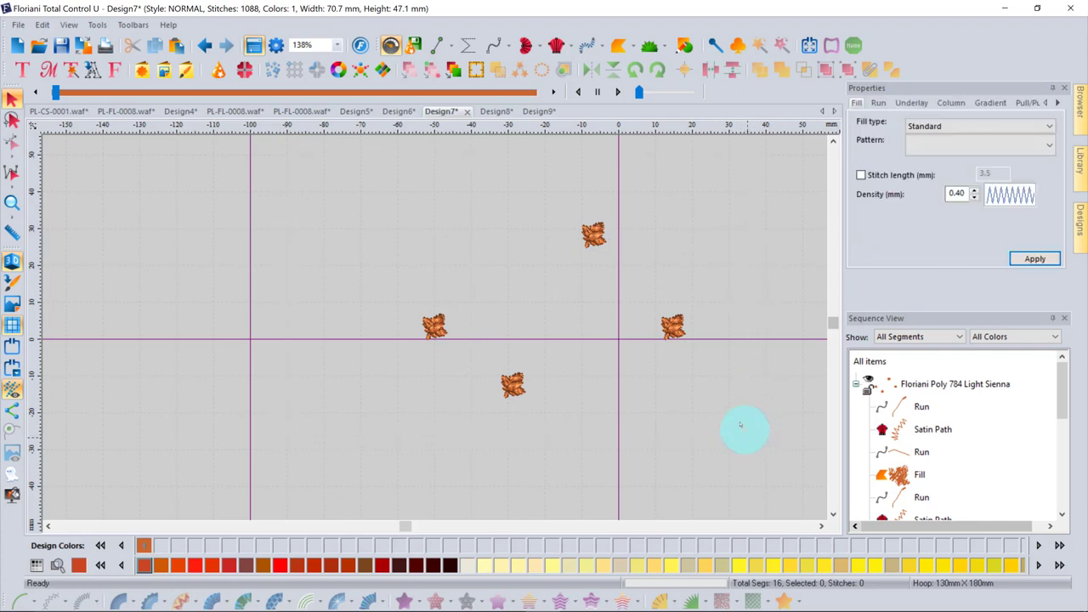
{"action": "left_click", "coordinate": [713, 75]}
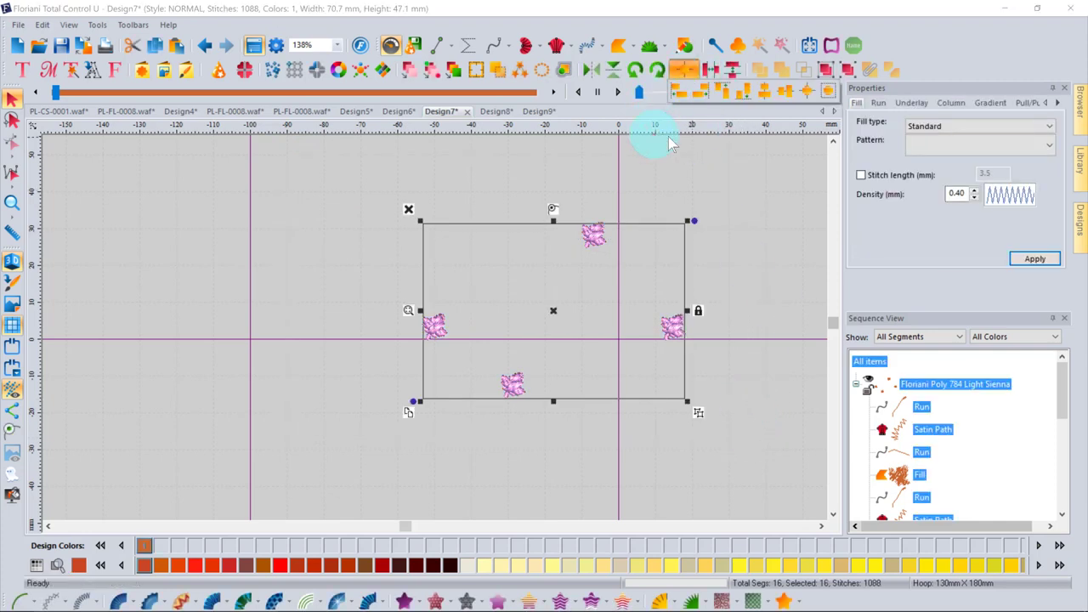
{"action": "left_click", "coordinate": [787, 96]}
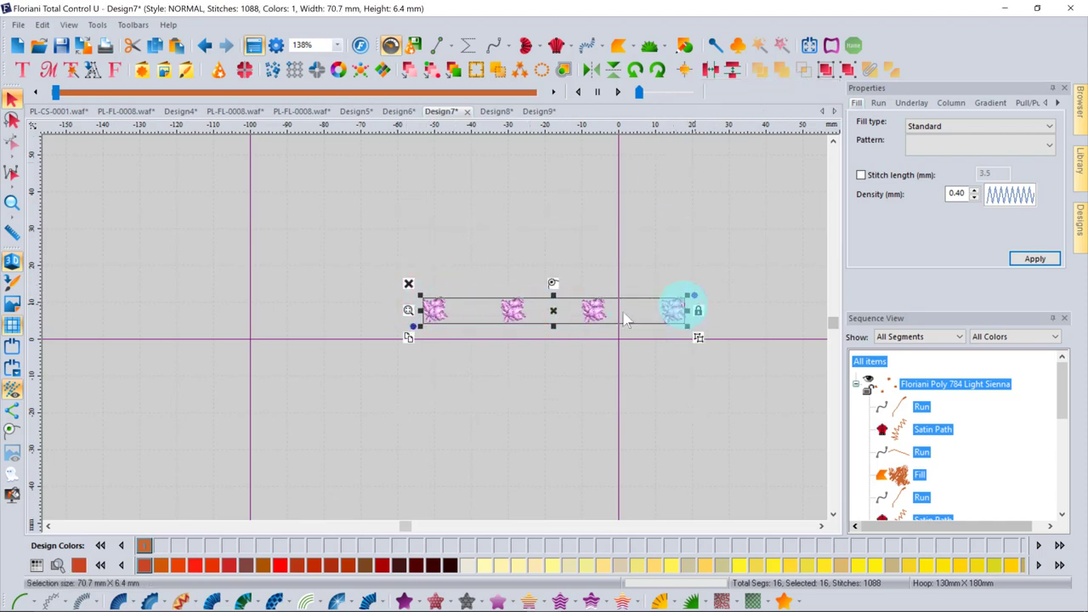
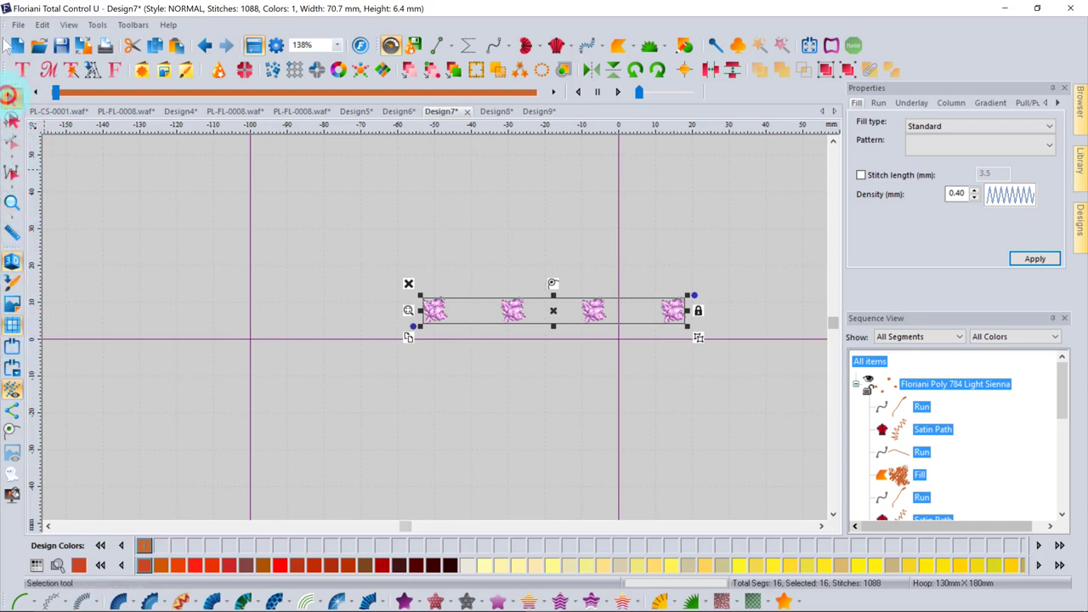
In Design7, box-select the leftmost leaf motif, then clear the selection
{"action": "left_click", "coordinate": [268, 378]}
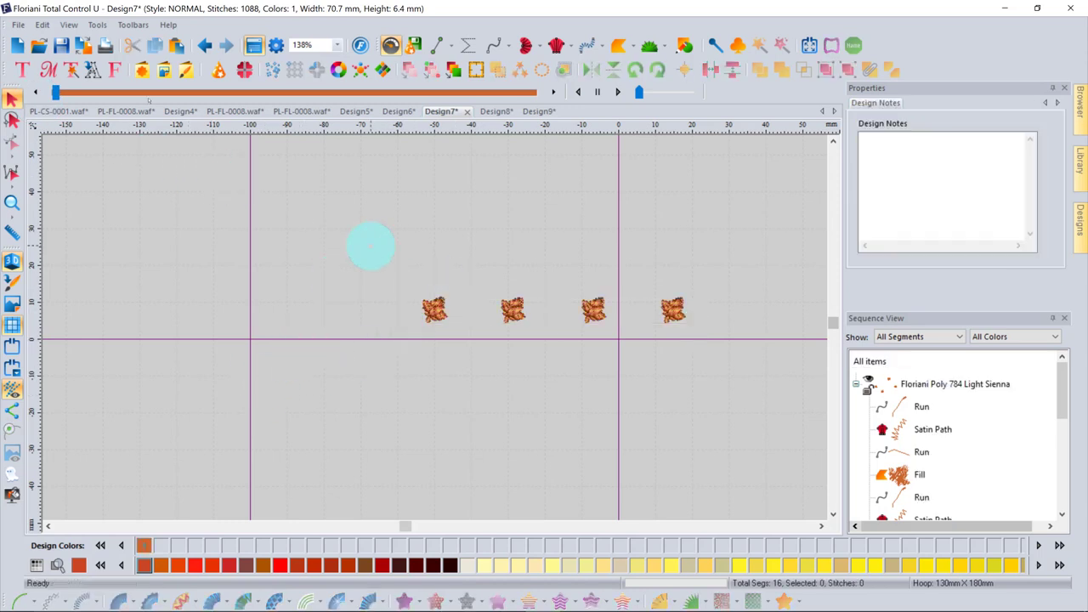
{"action": "left_click_drag", "start_coordinate": [370, 246], "coordinate": [466, 348]}
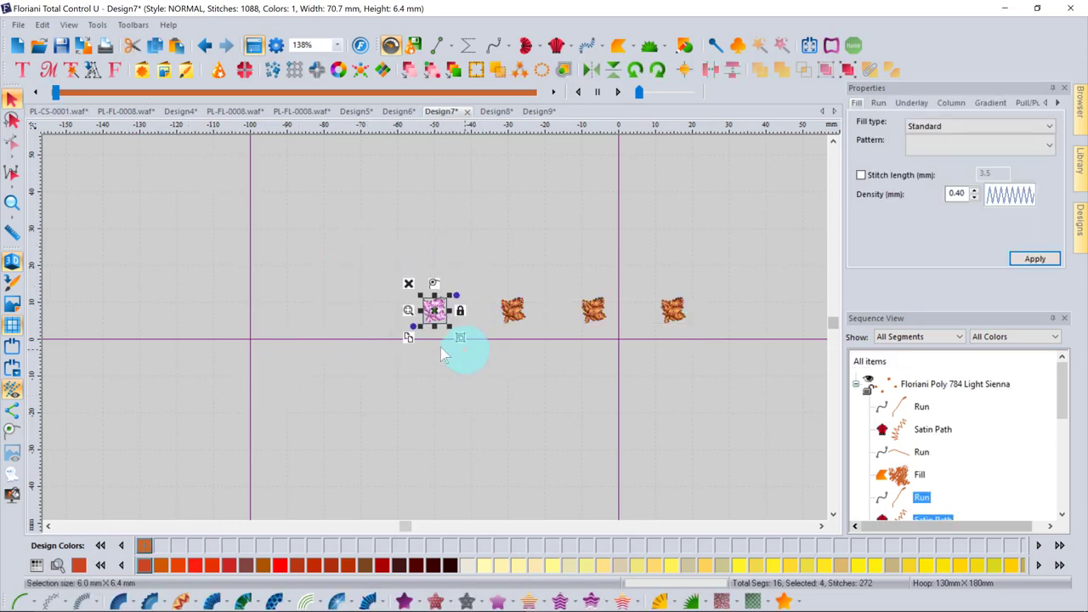
{"action": "left_click", "coordinate": [248, 342]}
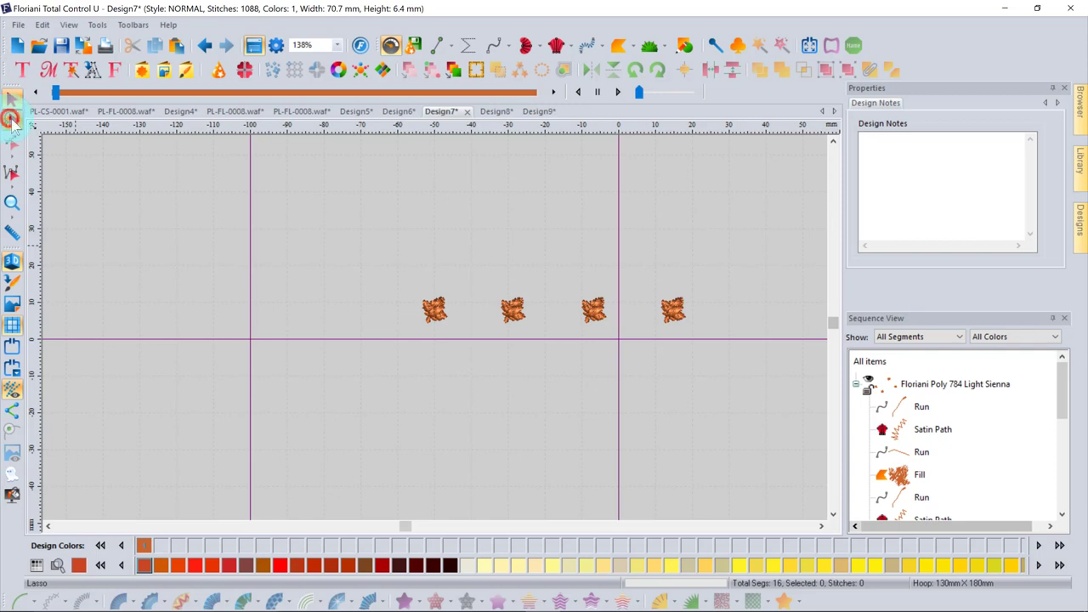
Lasso-select the two left leaf motifs, return to the arrow tool and switch to Design9
{"action": "left_click", "coordinate": [11, 120]}
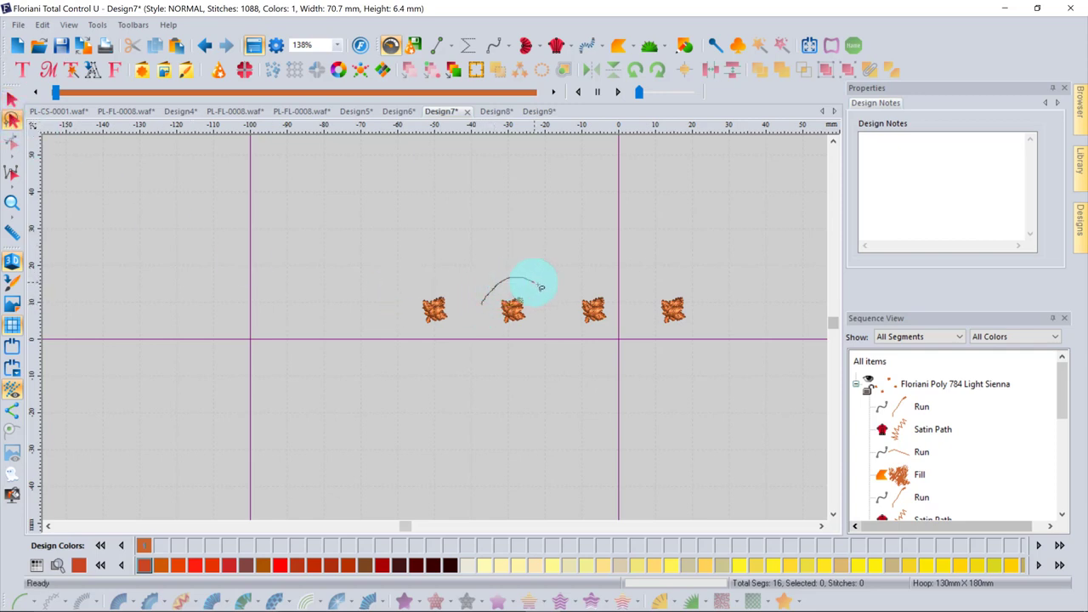
{"action": "mouse_move", "coordinate": [524, 350]}
{"action": "left_mouse_down"}
{"action": "mouse_move", "coordinate": [417, 353]}
{"action": "mouse_move", "coordinate": [377, 328]}
{"action": "mouse_move", "coordinate": [381, 289]}
{"action": "left_mouse_up"}
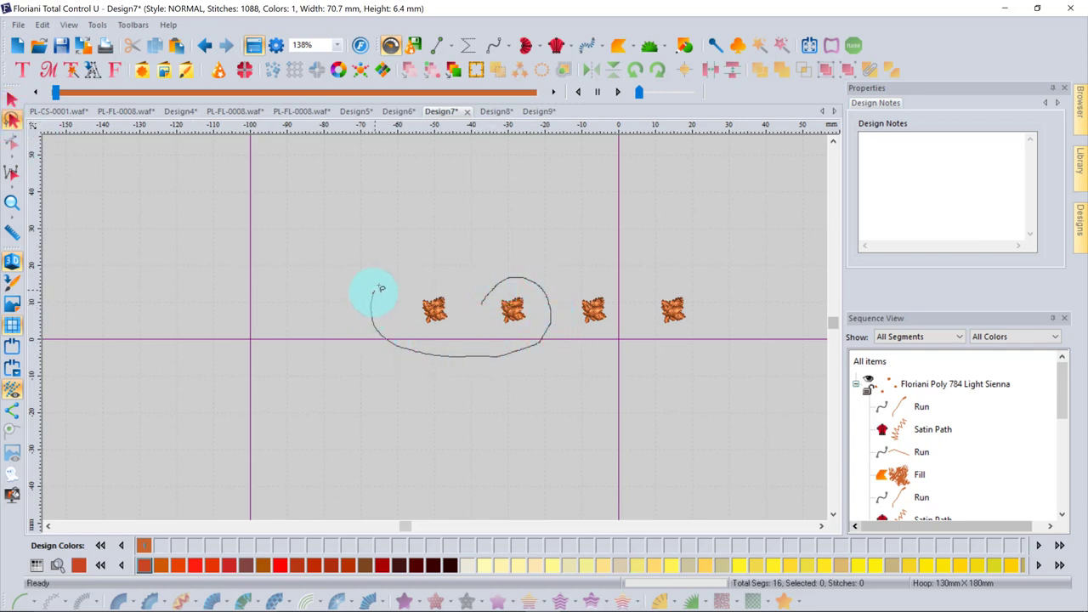
{"action": "left_click_drag", "start_coordinate": [479, 308], "coordinate": [481, 305]}
{"action": "left_click", "coordinate": [479, 313]}
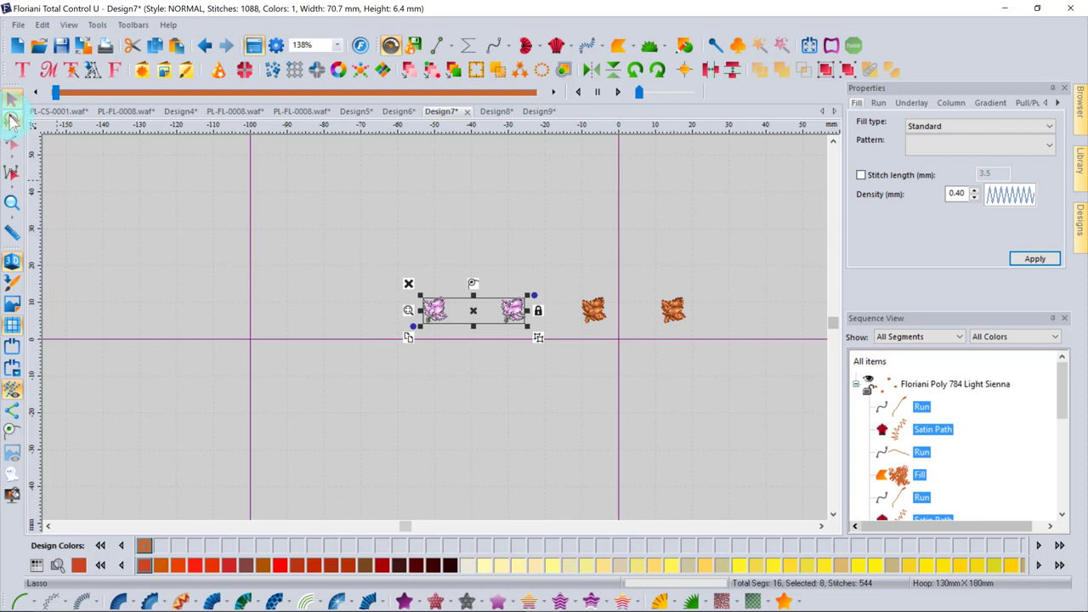
{"action": "left_click", "coordinate": [12, 122]}
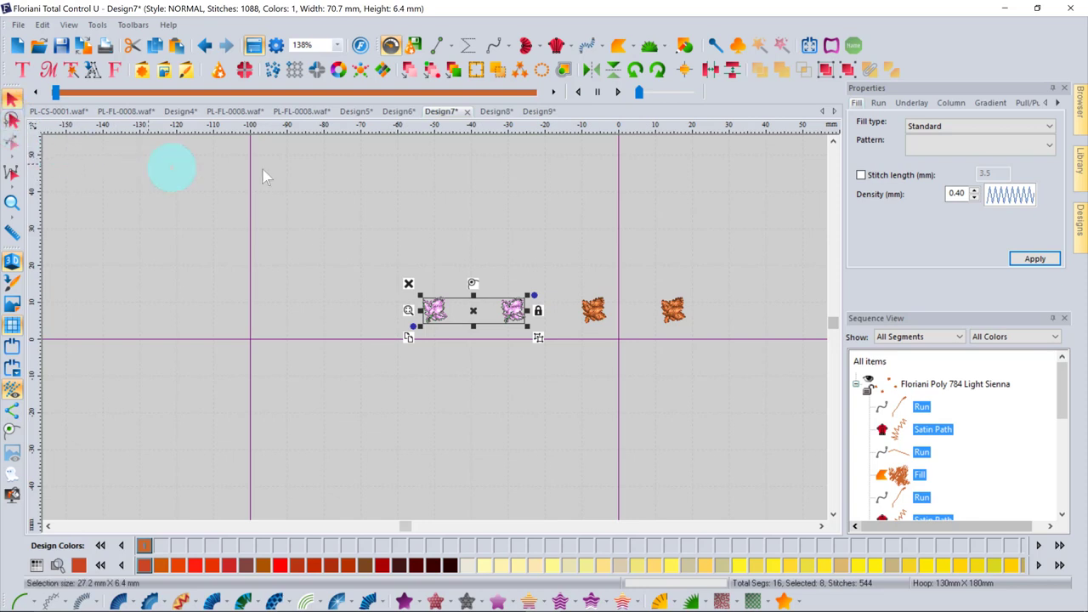
{"action": "left_click", "coordinate": [535, 111]}
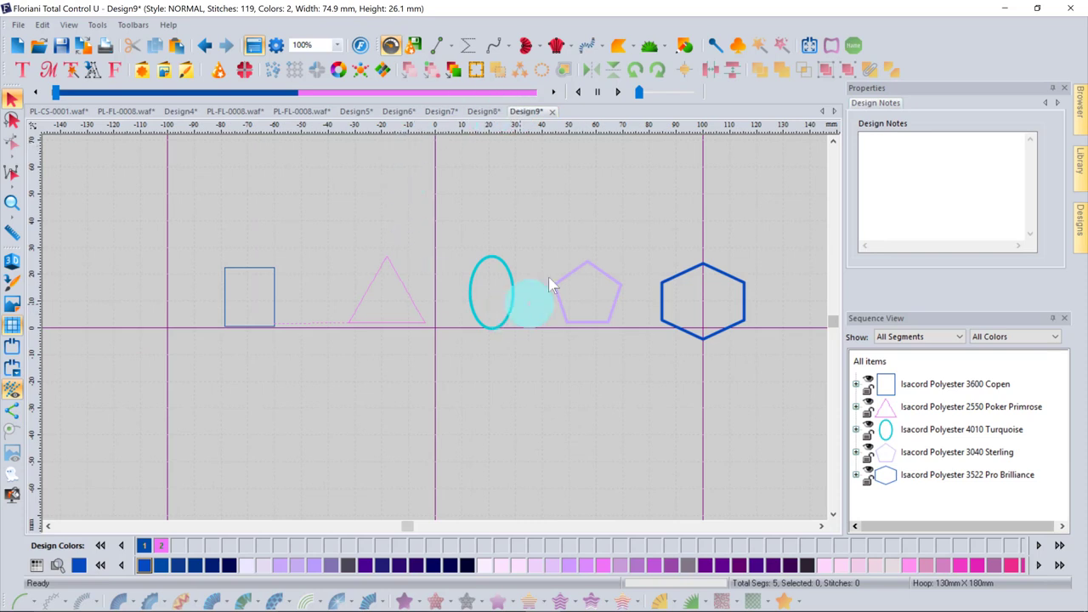
Zoom to the selected blue hexagon and convert it into a single-run stitch outline
{"action": "left_click", "coordinate": [704, 337]}
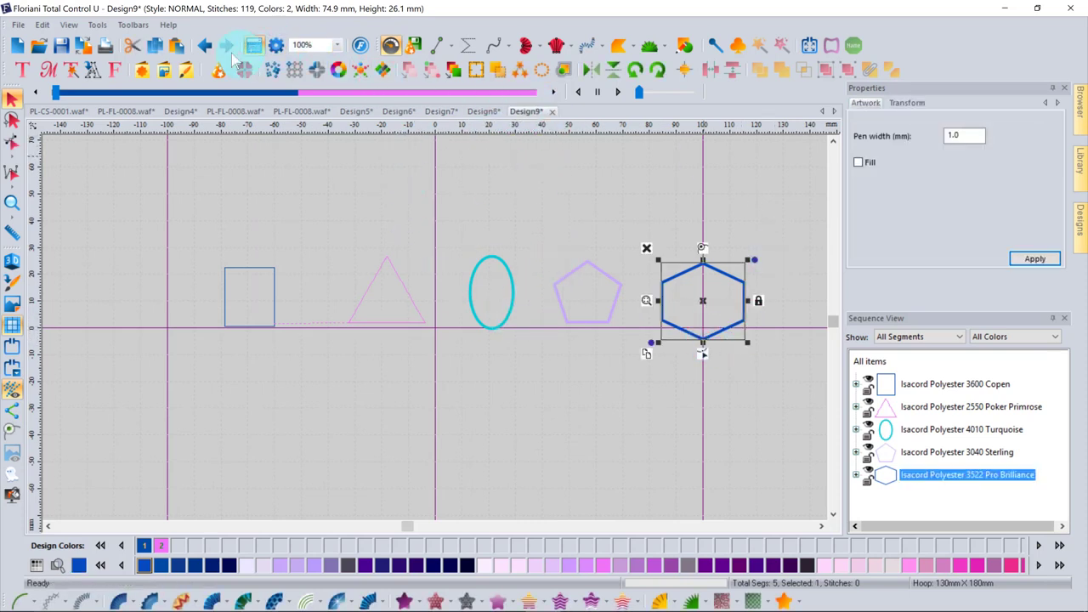
{"action": "left_click", "coordinate": [338, 44]}
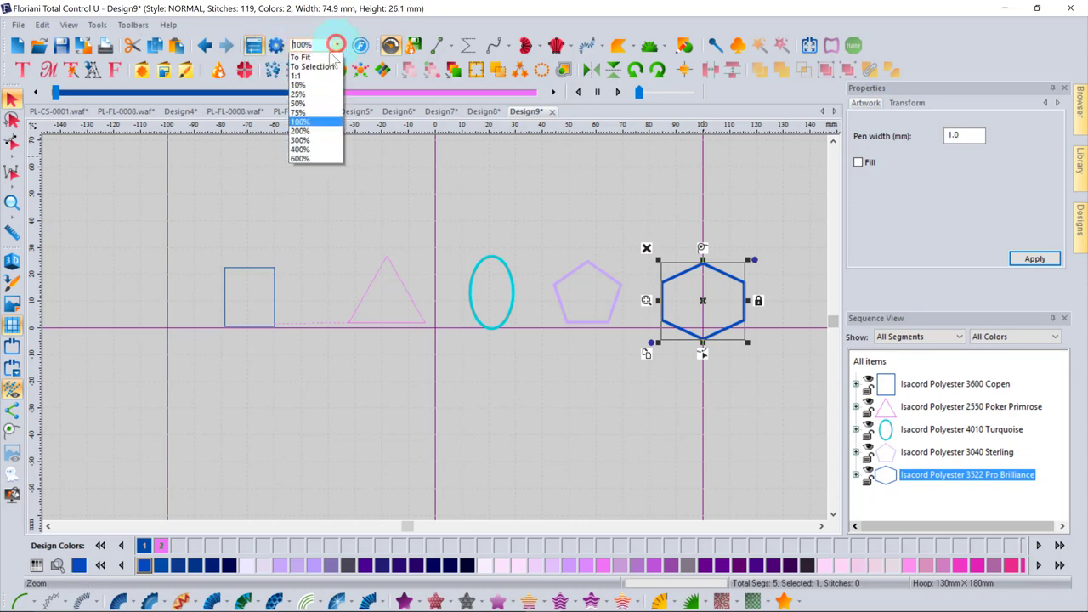
{"action": "left_click", "coordinate": [315, 86]}
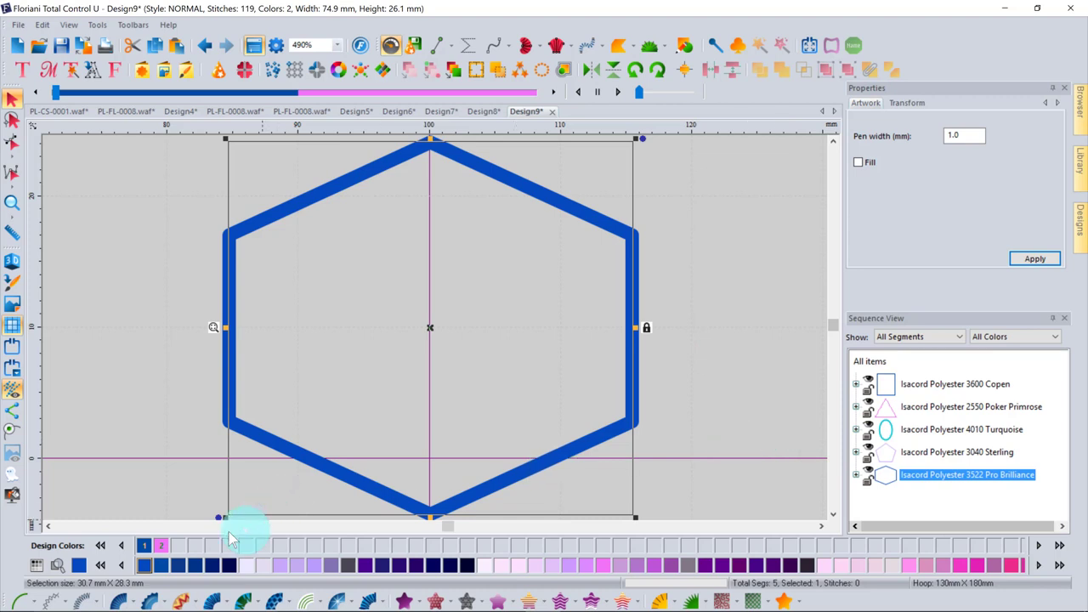
{"action": "left_click", "coordinate": [9, 244]}
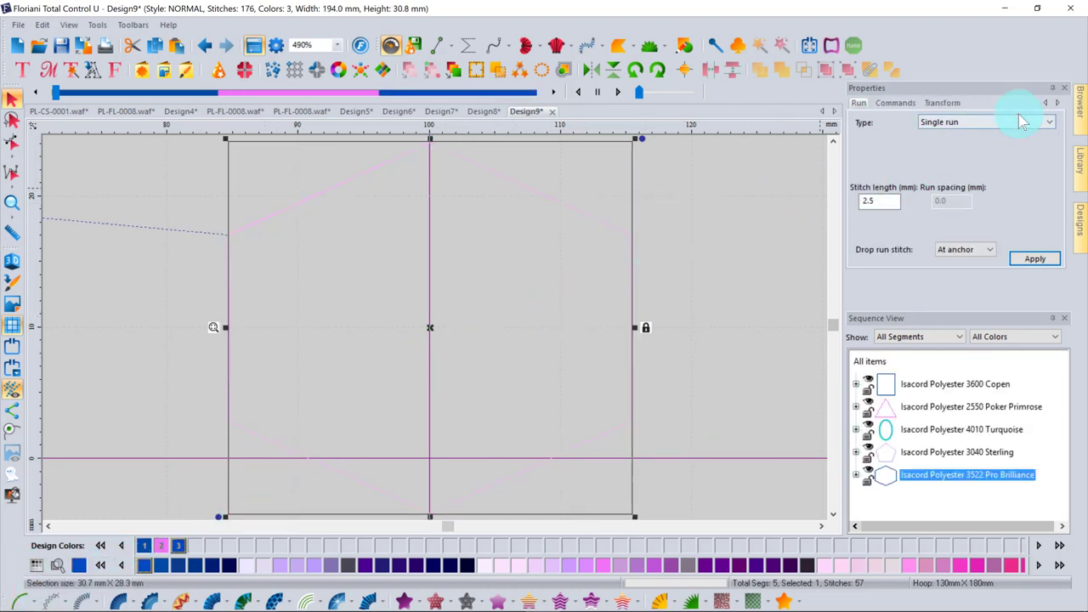
Change the hexagon outline's thread from 3522 Pro Brilliance to Isacord Polyester 3541 Purple Shadow
{"action": "left_click", "coordinate": [755, 250]}
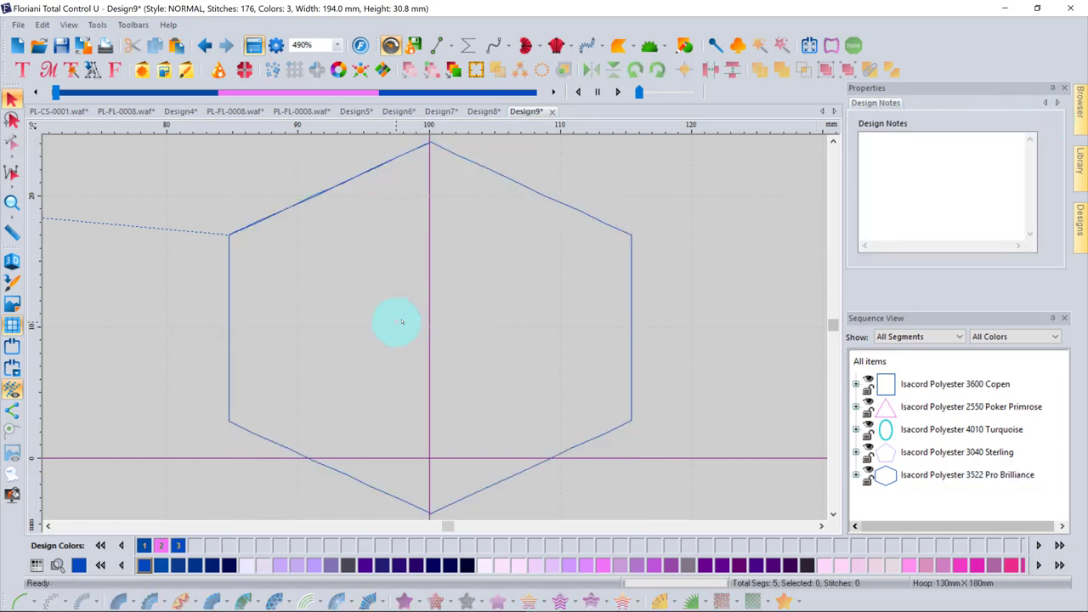
{"action": "left_click", "coordinate": [546, 197]}
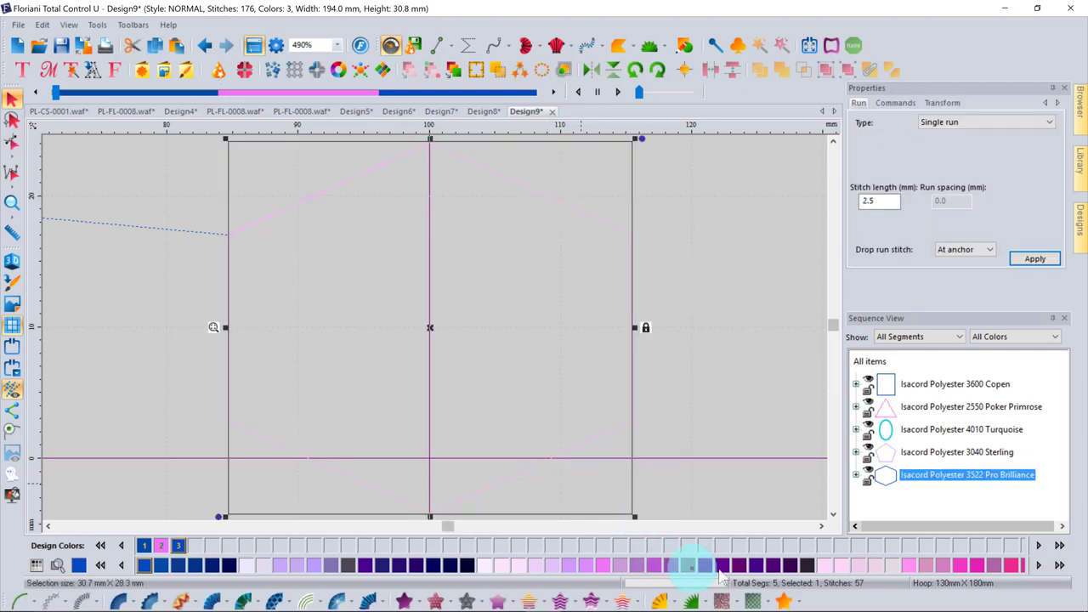
{"action": "left_click", "coordinate": [711, 567]}
{"action": "left_click", "coordinate": [717, 340]}
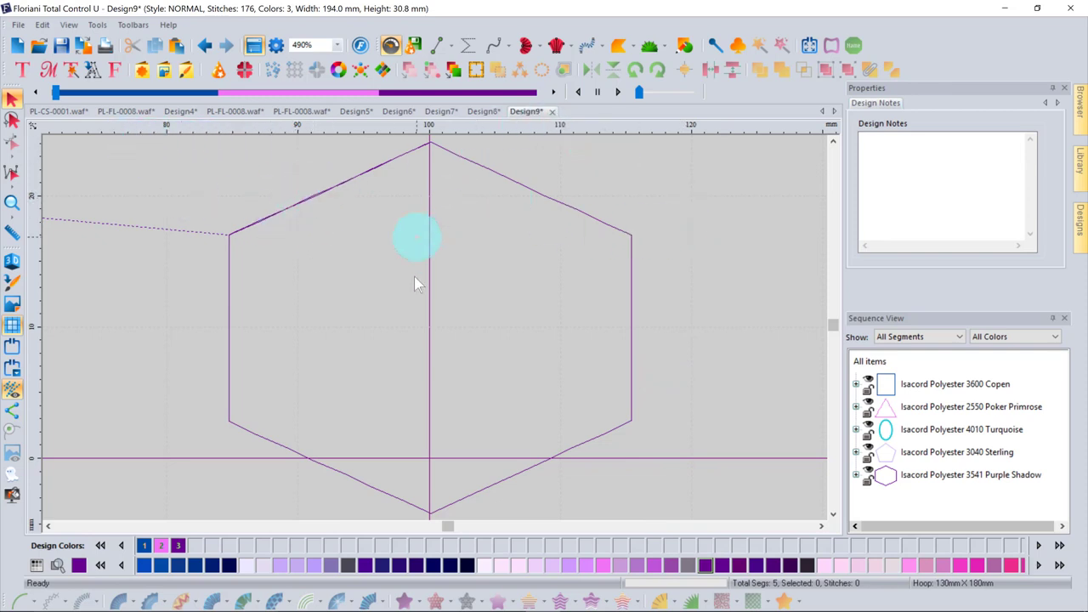
Recolour the hexagon to 1375 D.H. Green and expose its outline nodes for editing
{"action": "scroll", "coordinate": [509, 280], "scroll_direction": "down", "scroll_amount": 1}
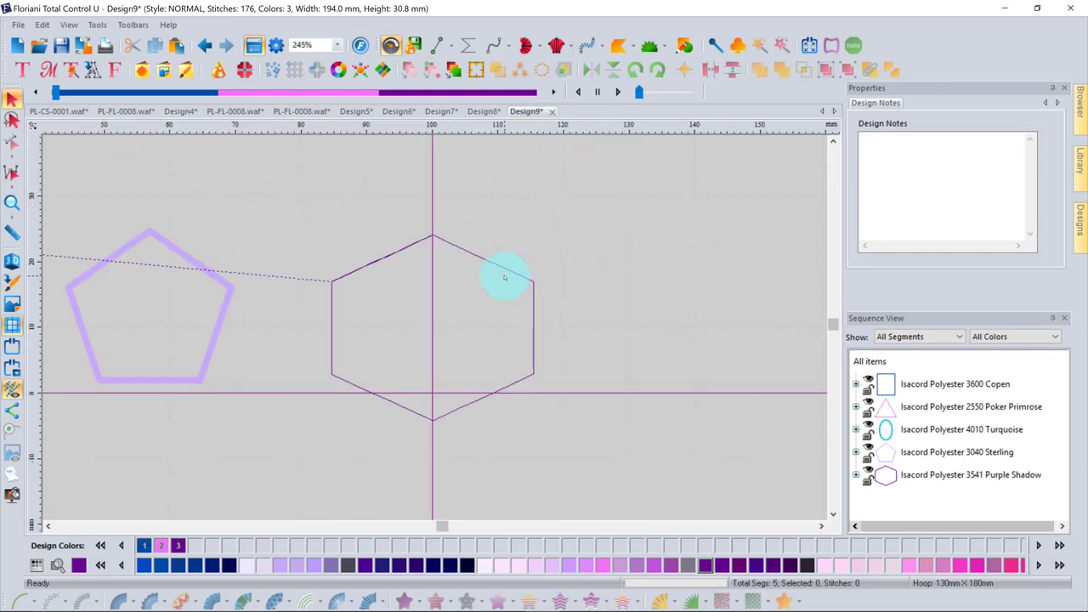
{"action": "scroll", "coordinate": [504, 277], "scroll_direction": "up", "scroll_amount": 1}
{"action": "scroll", "coordinate": [504, 277], "scroll_direction": "down", "scroll_amount": 1}
{"action": "left_click", "coordinate": [476, 254]}
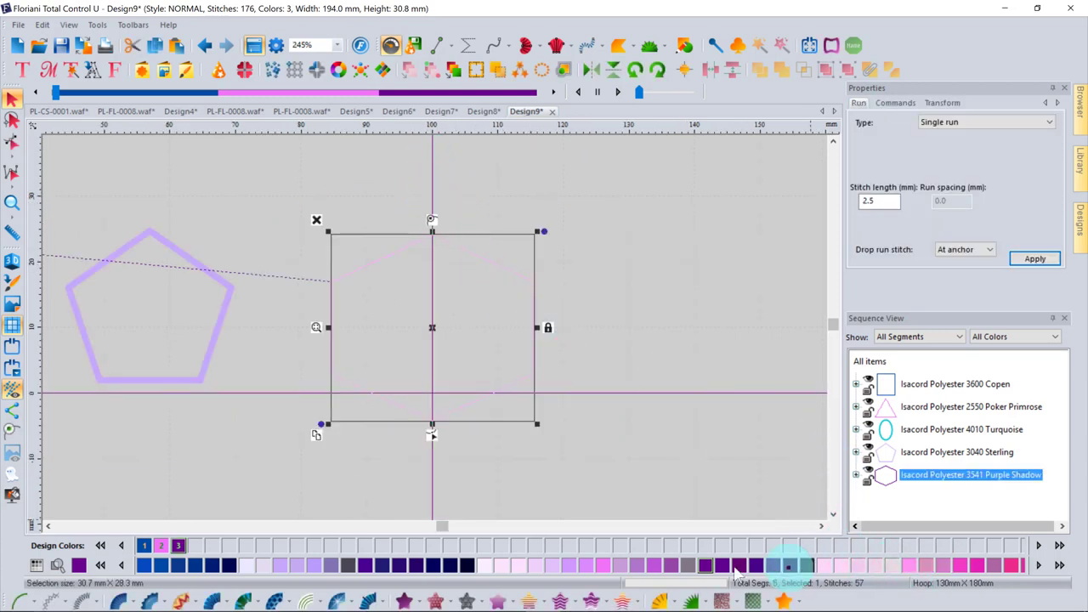
{"action": "left_click", "coordinate": [807, 569]}
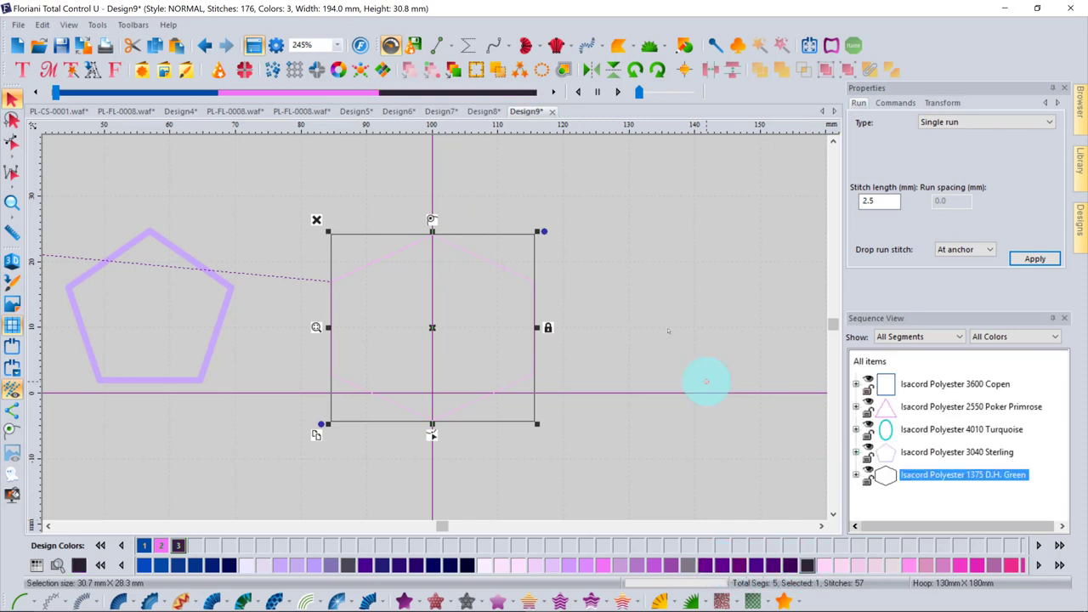
{"action": "left_click", "coordinate": [663, 280]}
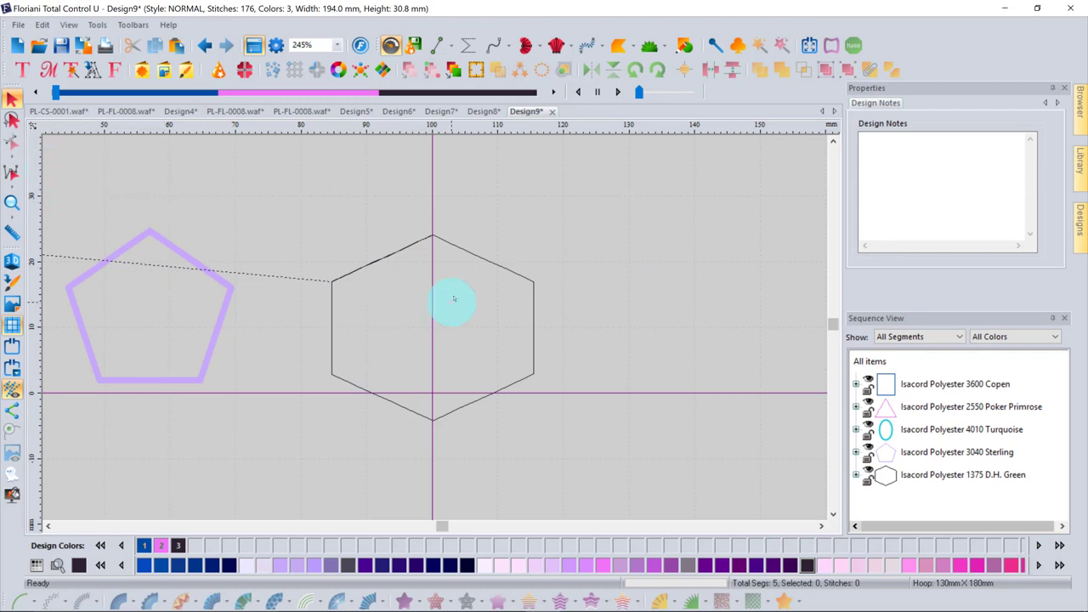
{"action": "left_click", "coordinate": [469, 253]}
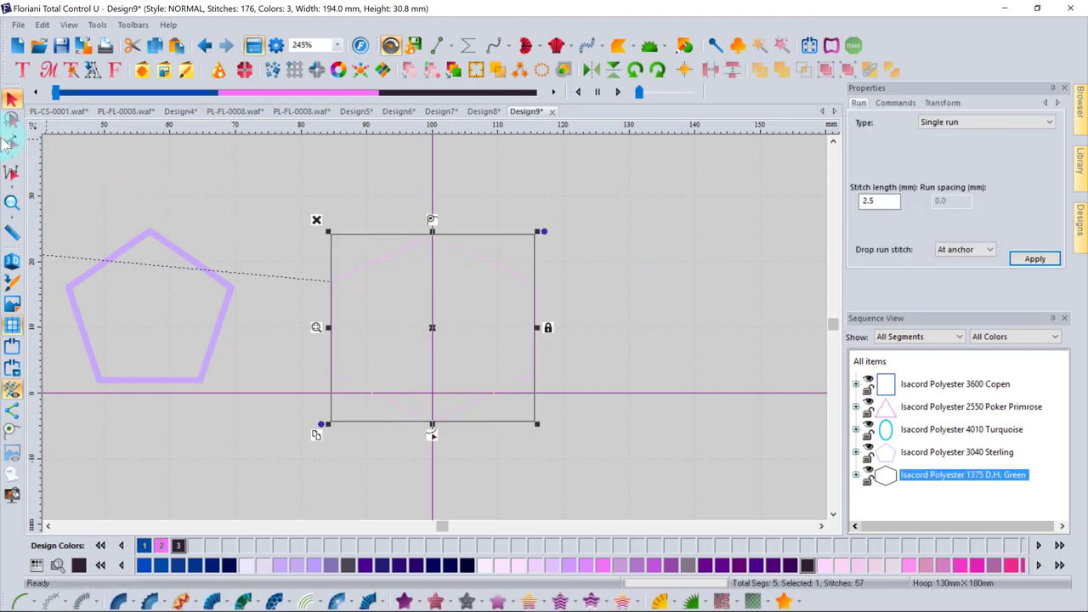
{"action": "left_click", "coordinate": [10, 140]}
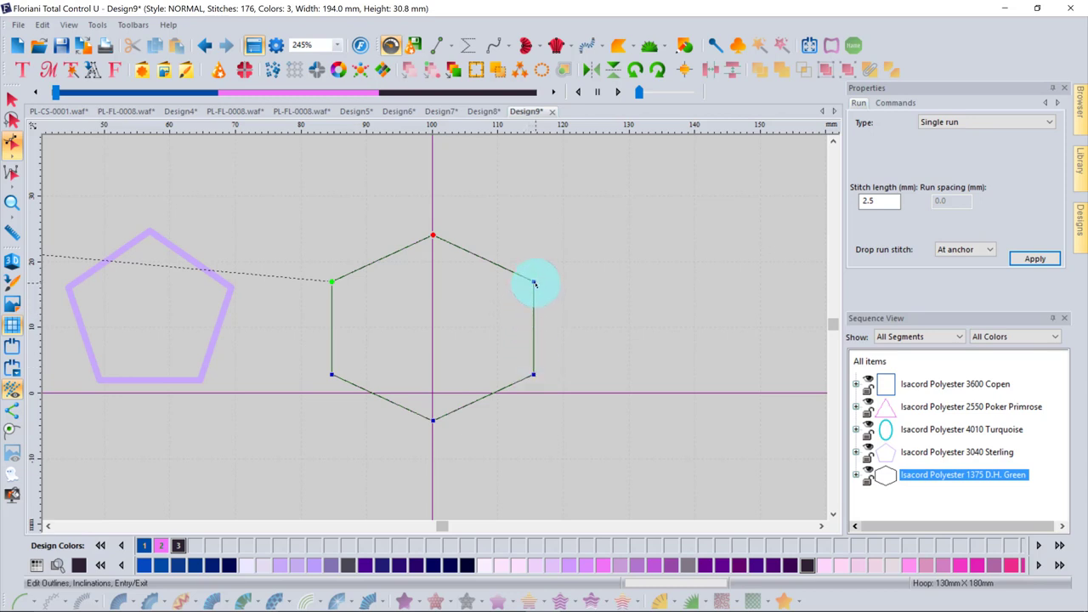
Trial-move the hexagon's right corner and undo it, then add a point on the top-right edge
{"action": "left_click_drag", "start_coordinate": [533, 281], "coordinate": [507, 295]}
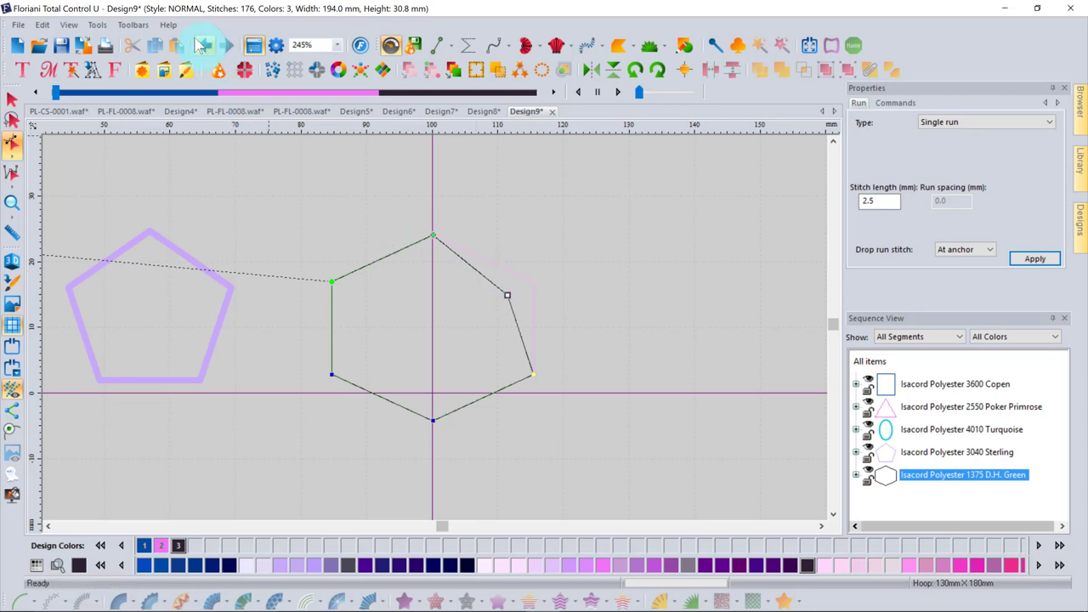
{"action": "left_click", "coordinate": [204, 45]}
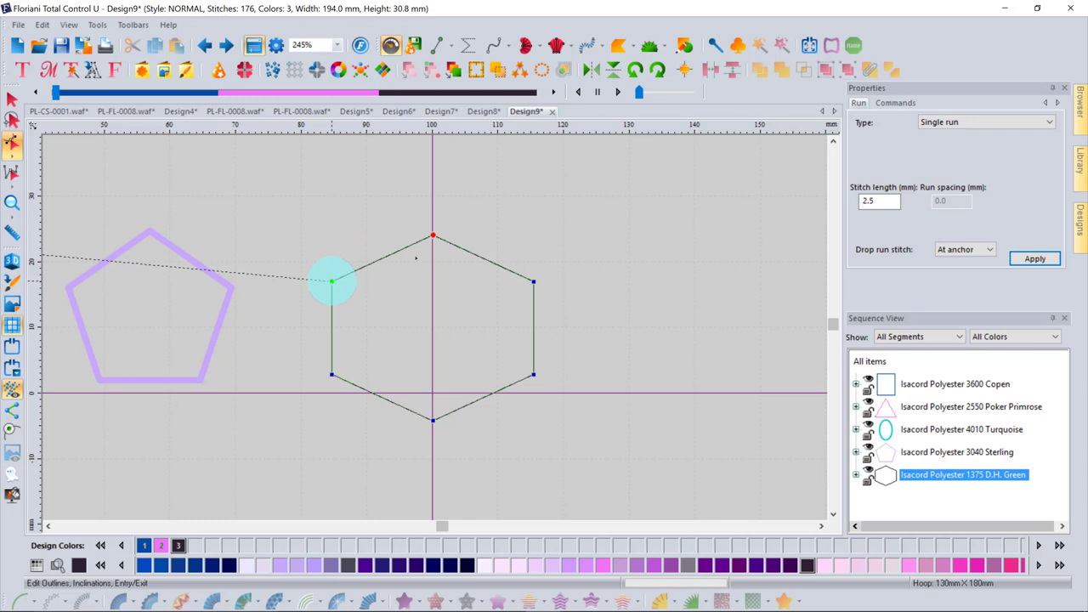
{"action": "right_click", "coordinate": [484, 260]}
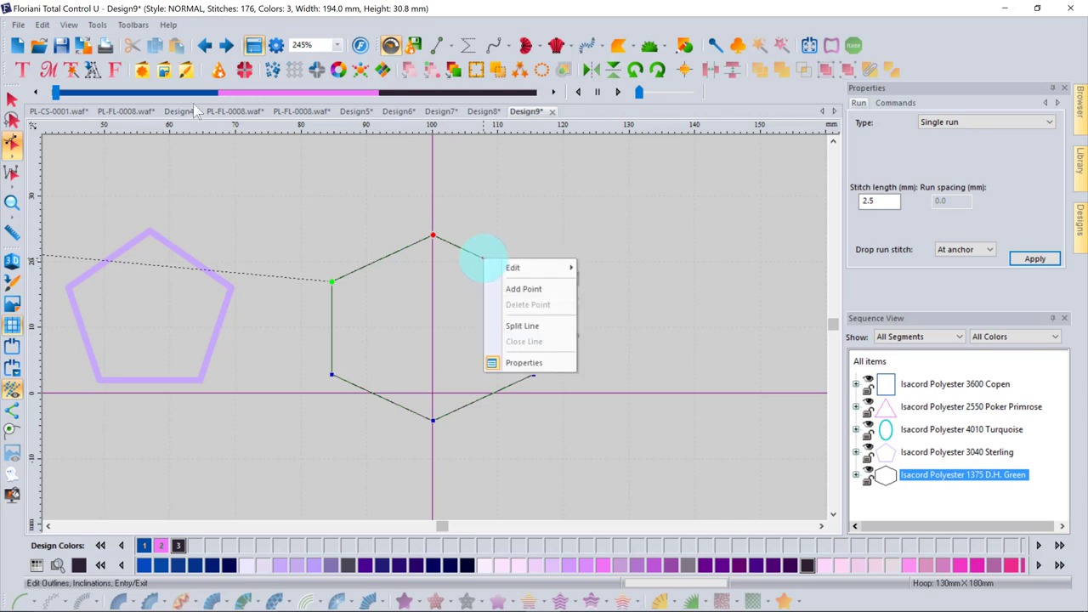
{"action": "left_click", "coordinate": [523, 290]}
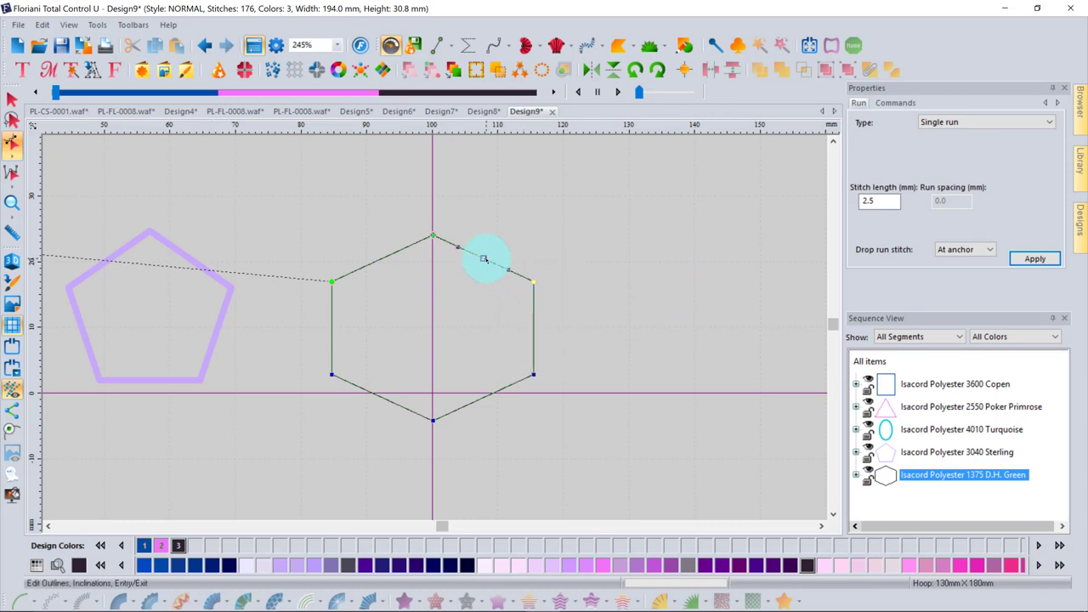
Try curving the top-right edge with its handles, then undo back to a straight edge
{"action": "left_click_drag", "start_coordinate": [483, 259], "coordinate": [498, 230]}
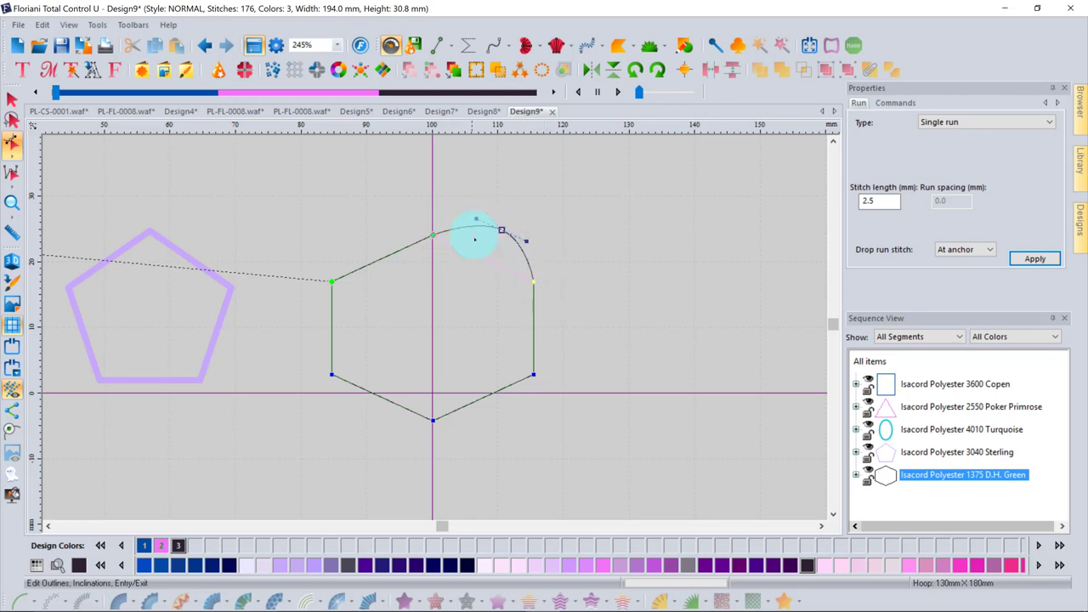
{"action": "left_click", "coordinate": [544, 365]}
{"action": "left_click_drag", "start_coordinate": [527, 243], "coordinate": [596, 235]}
{"action": "left_click_drag", "start_coordinate": [474, 228], "coordinate": [438, 279]}
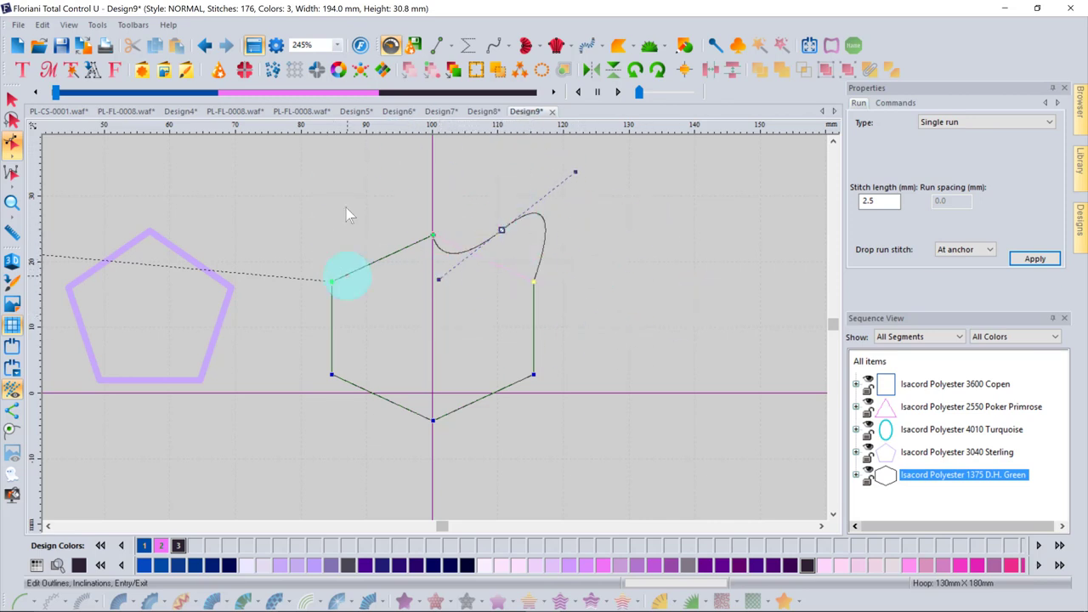
{"action": "left_click", "coordinate": [205, 44]}
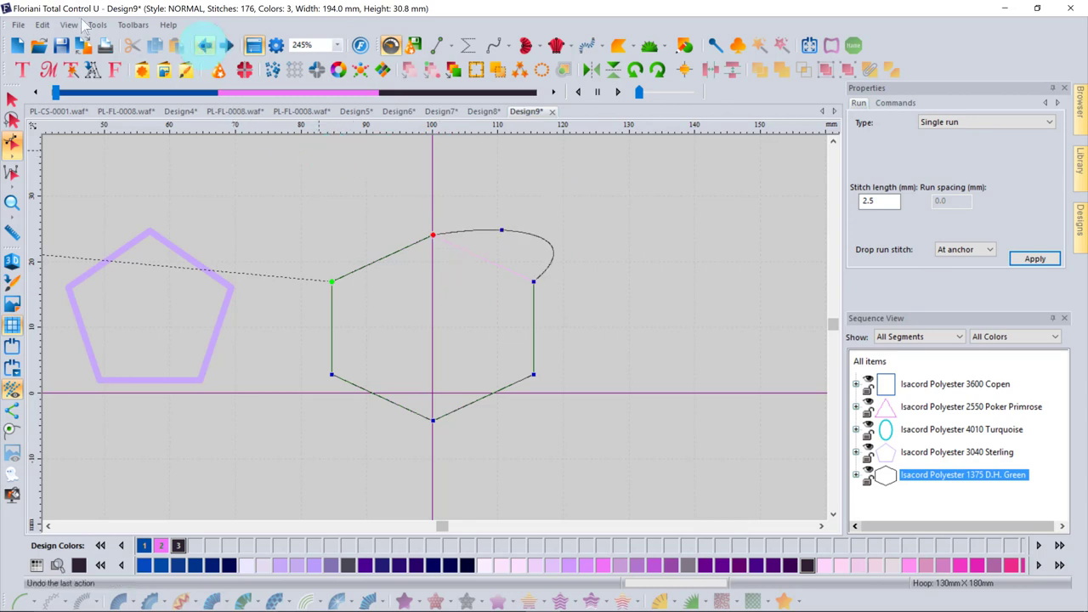
{"action": "left_click", "coordinate": [205, 44]}
{"action": "left_click", "coordinate": [205, 44]}
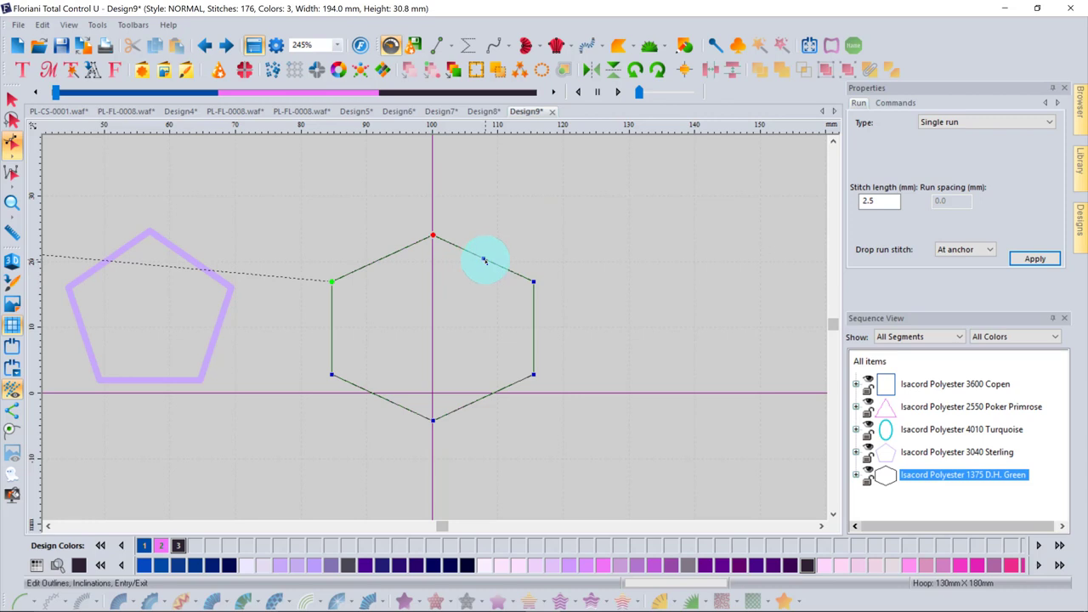
Set the segment to Line, pull the upper-right edge outward and drag the lower-right corner down-right
{"action": "right_click", "coordinate": [484, 259]}
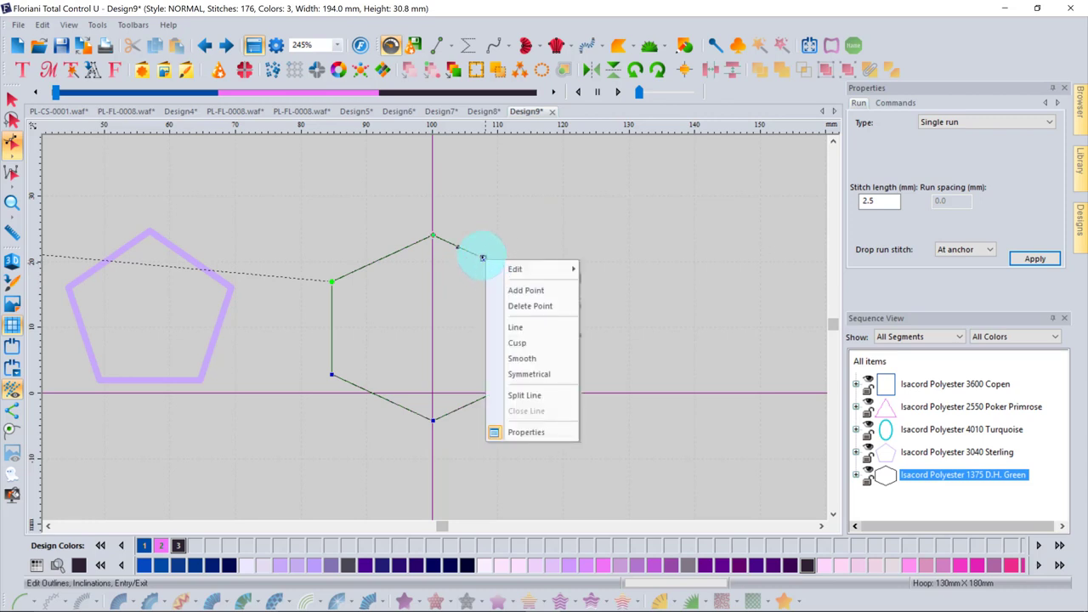
{"action": "left_click", "coordinate": [526, 331]}
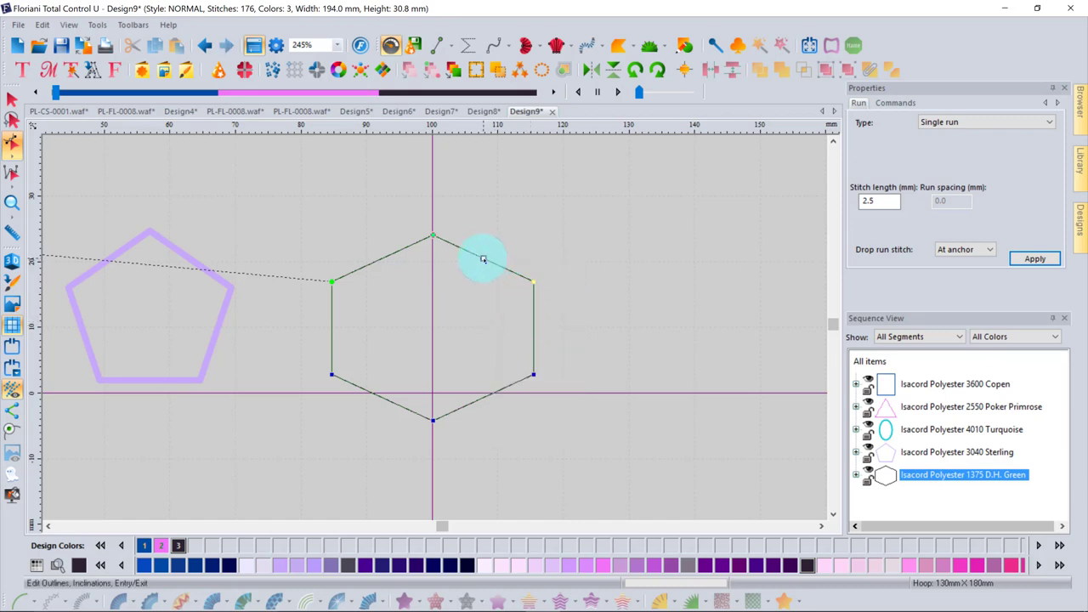
{"action": "left_click_drag", "start_coordinate": [483, 259], "coordinate": [508, 220]}
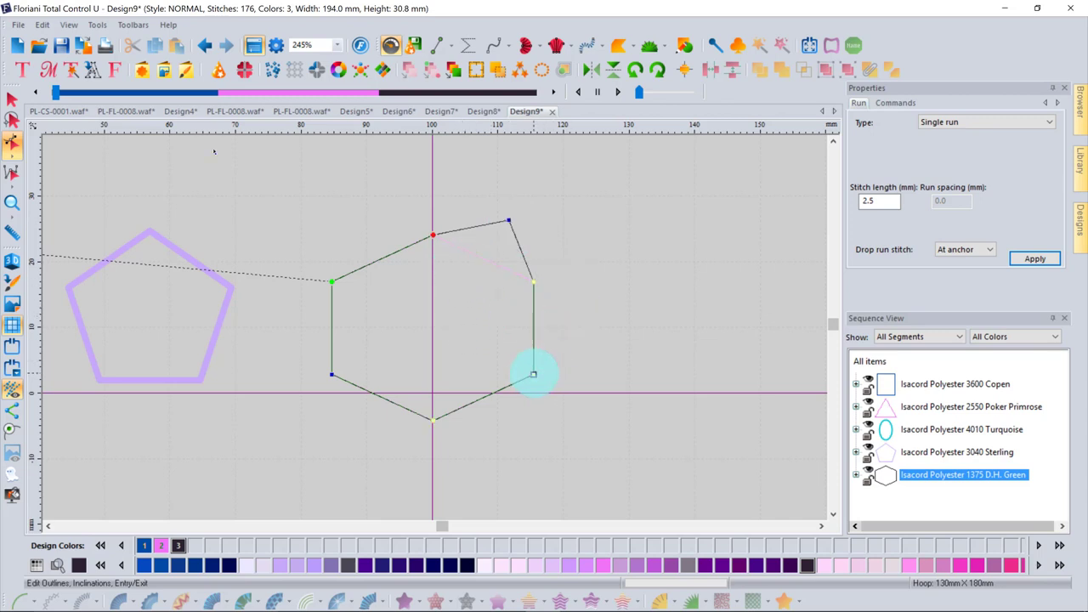
{"action": "left_click_drag", "start_coordinate": [533, 374], "coordinate": [580, 390]}
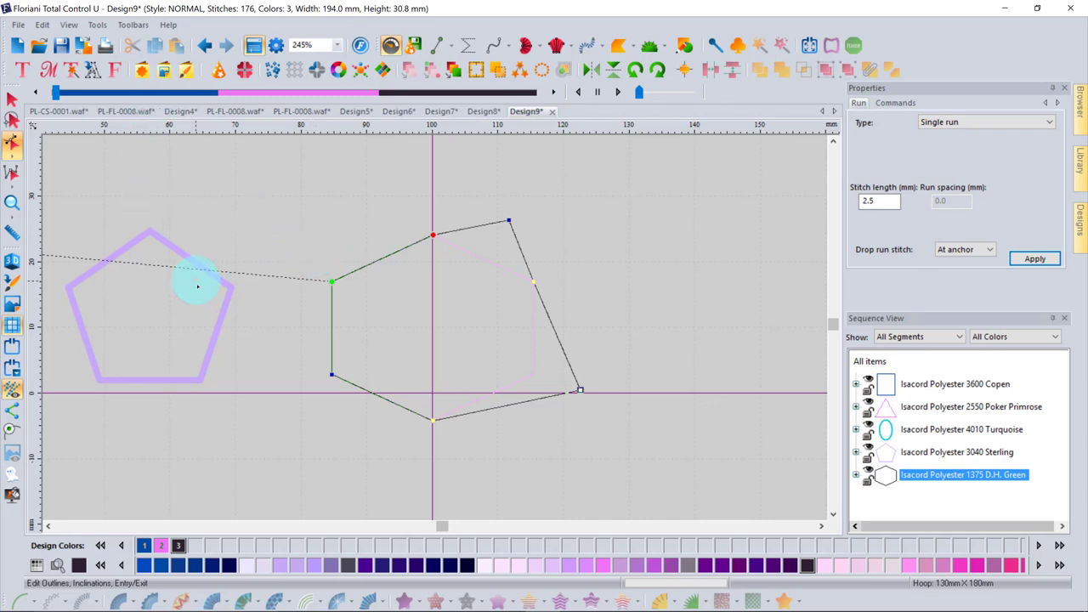
{"action": "left_click", "coordinate": [186, 260]}
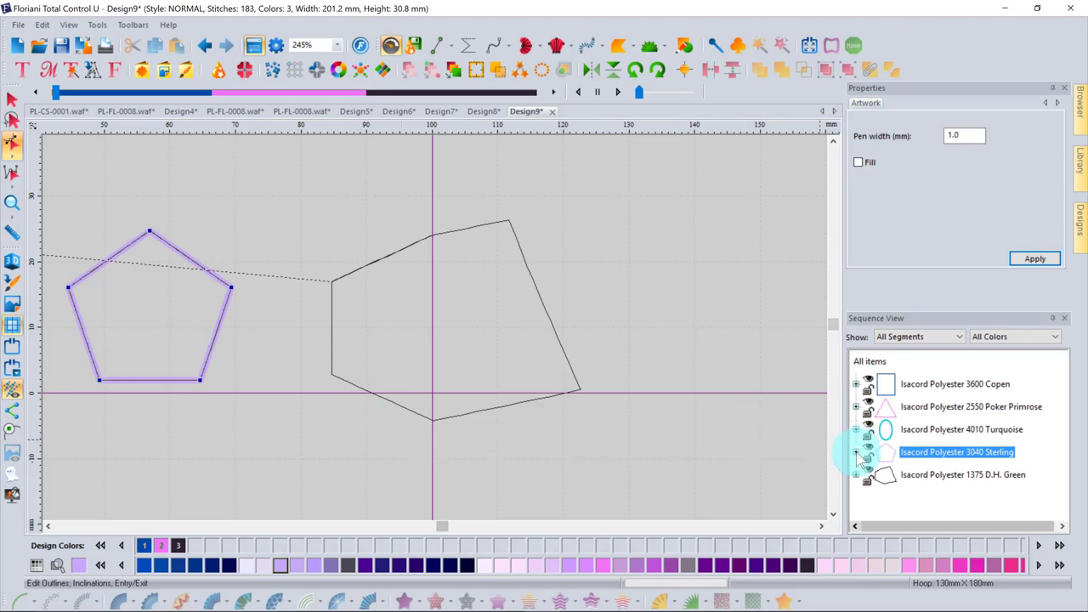
Select the Sterling pentagon and apply Standard Fill, bringing Design9 to 856 stitches in 4 colours
{"action": "left_click", "coordinate": [856, 452]}
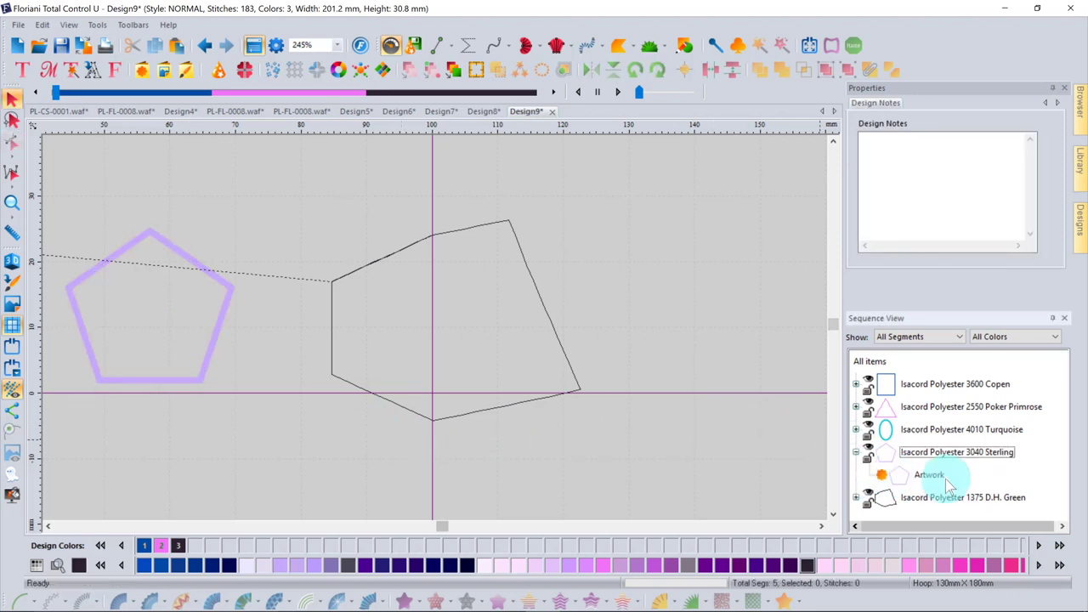
{"action": "left_click", "coordinate": [856, 453]}
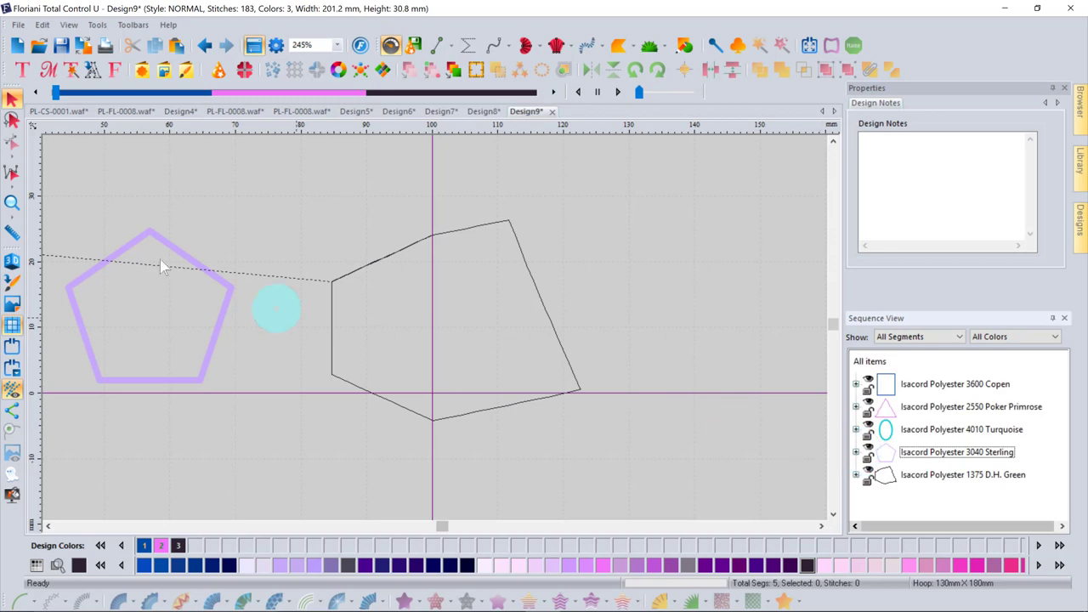
{"action": "left_click", "coordinate": [914, 452]}
{"action": "left_click", "coordinate": [11, 141]}
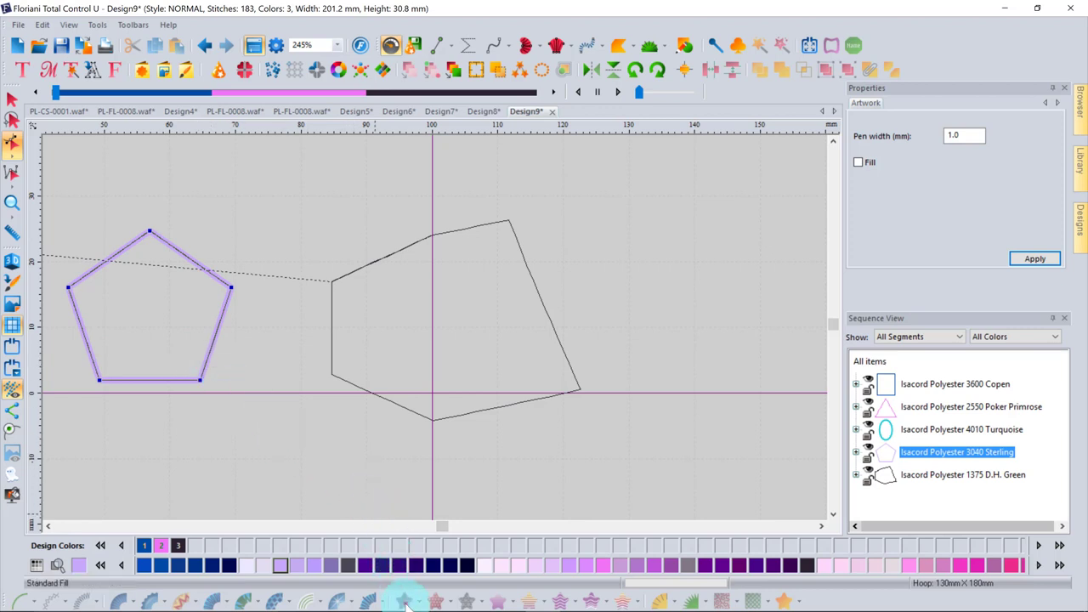
{"action": "left_click", "coordinate": [12, 98]}
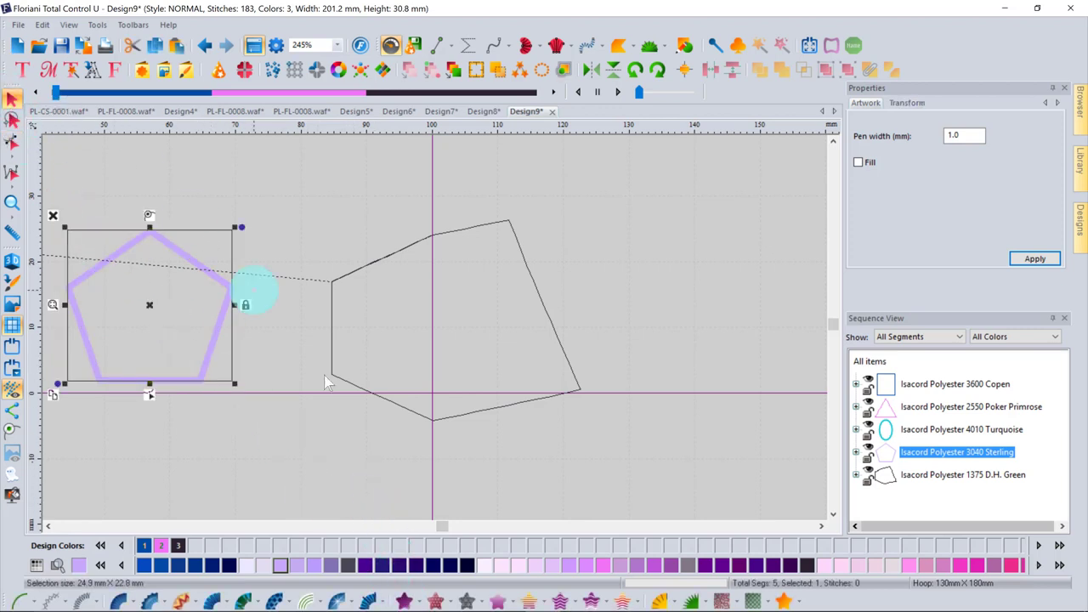
{"action": "left_click", "coordinate": [404, 600]}
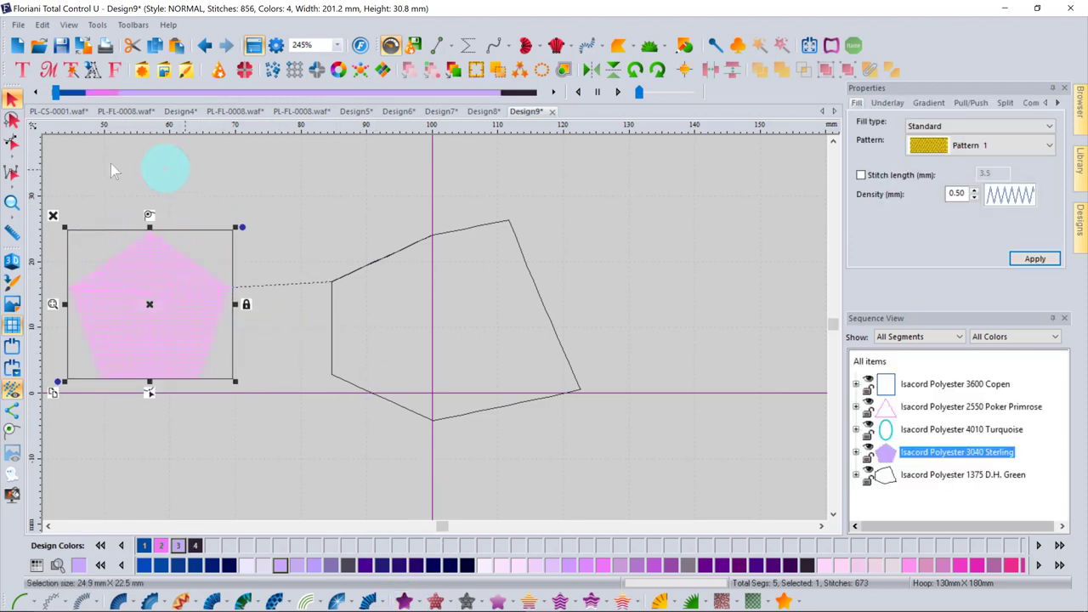
Select a few individual stitches in the pentagon fill with the Stitch tool
{"action": "left_click", "coordinate": [12, 174]}
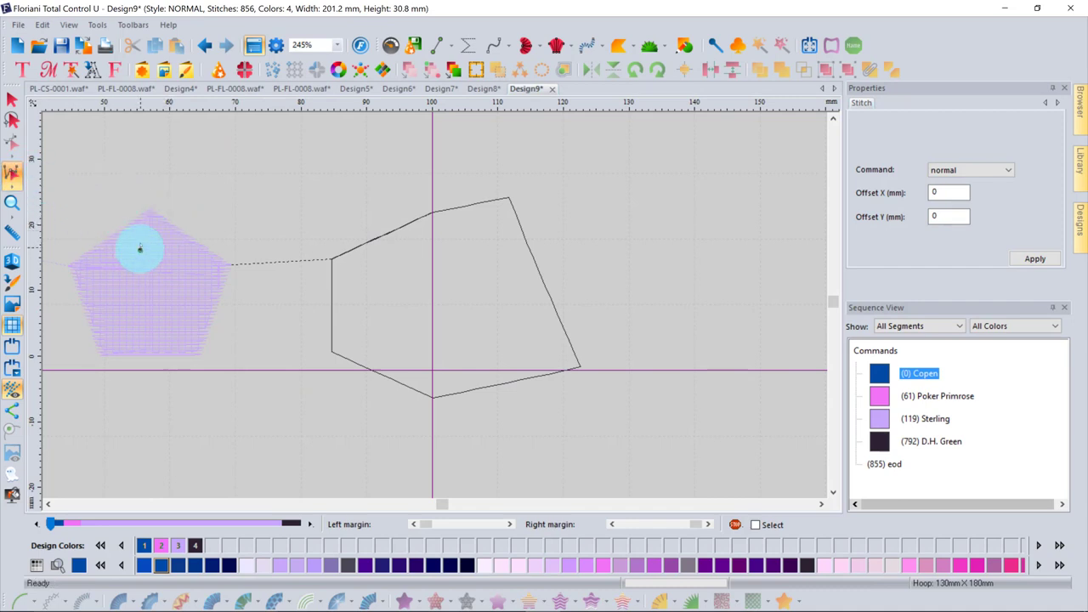
{"action": "left_click", "coordinate": [125, 233]}
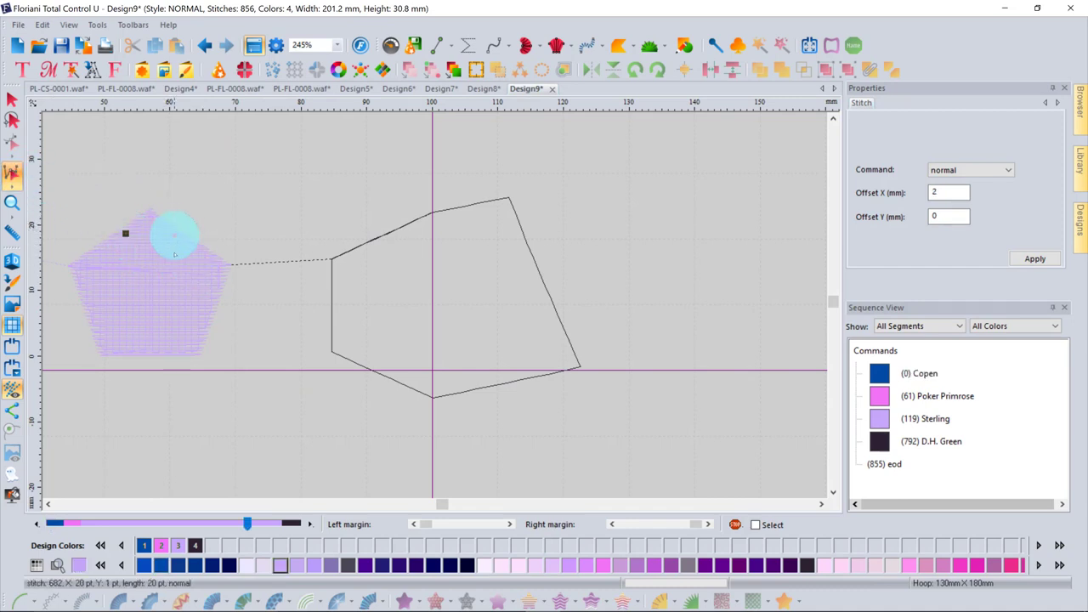
{"action": "left_click", "coordinate": [147, 321]}
{"action": "left_click", "coordinate": [205, 299]}
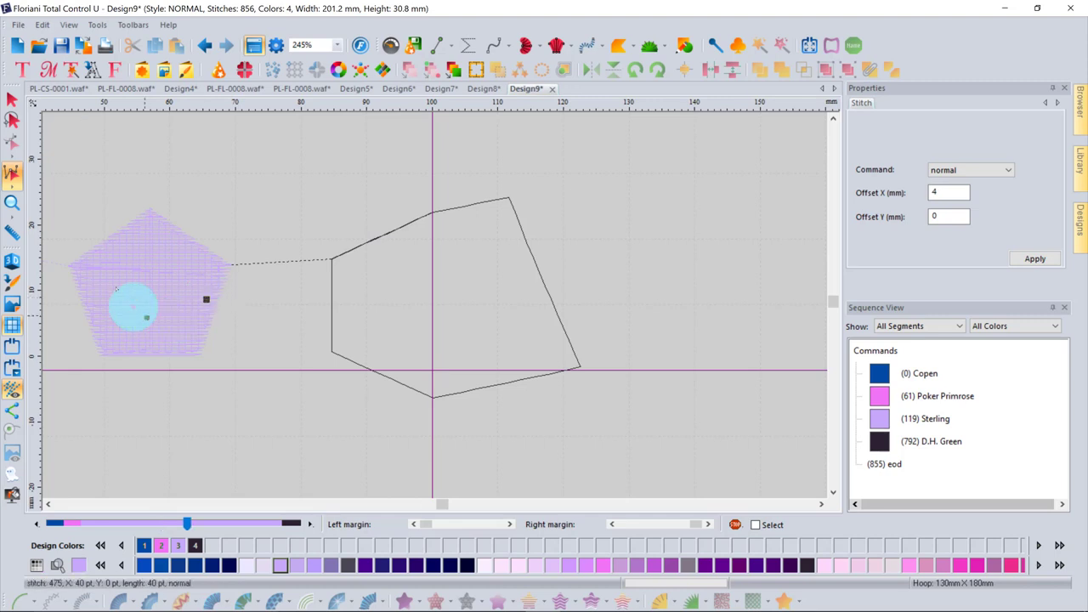
Box-zoom onto the pentagon and reactivate the Stitch tool
{"action": "left_click", "coordinate": [12, 201]}
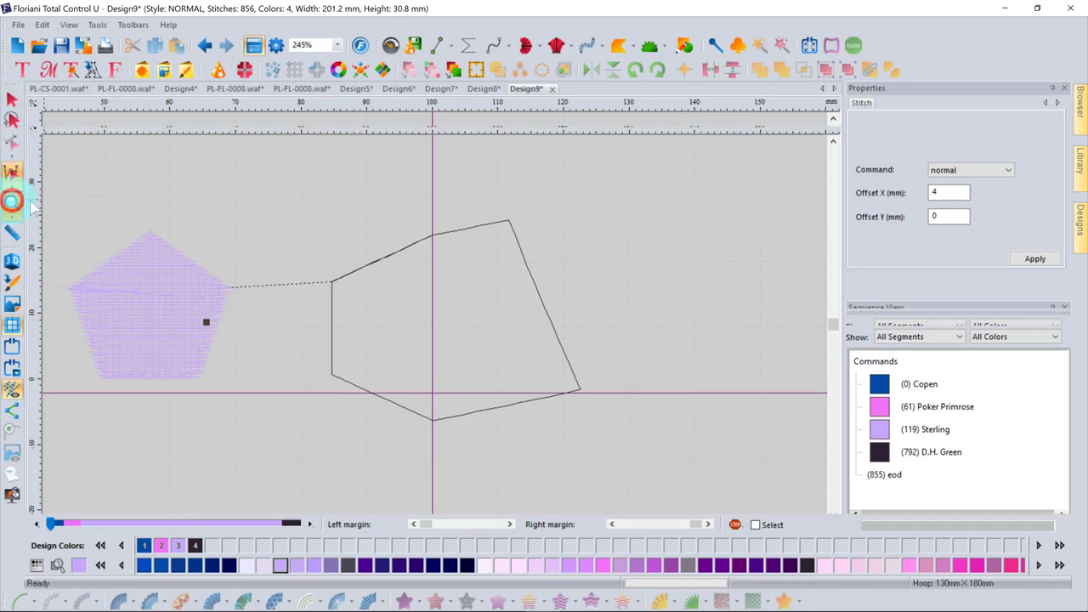
{"action": "left_click_drag", "start_coordinate": [68, 199], "coordinate": [228, 387]}
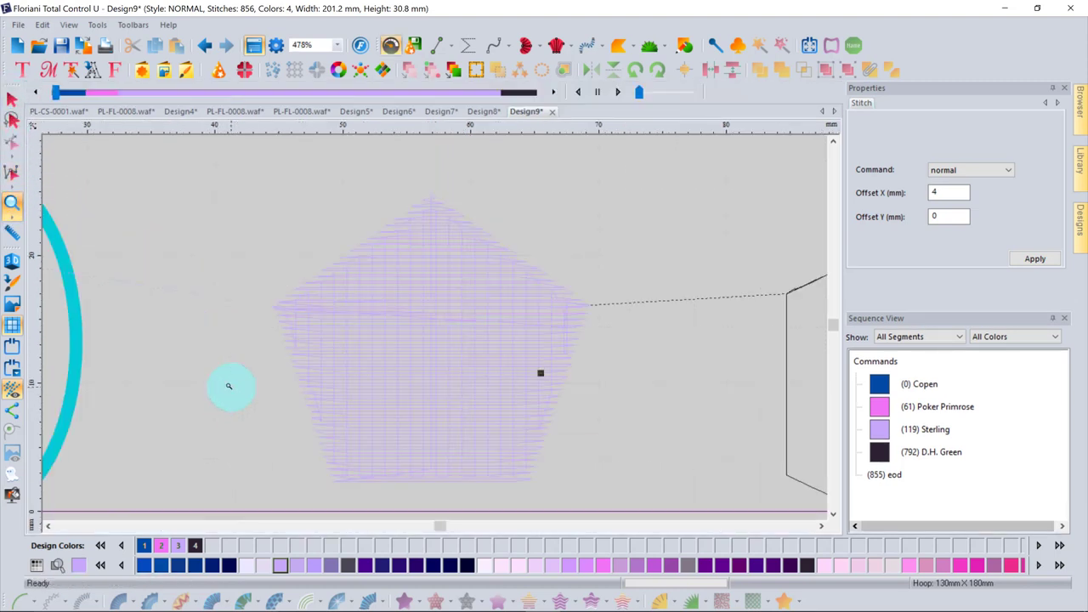
{"action": "left_click", "coordinate": [12, 172]}
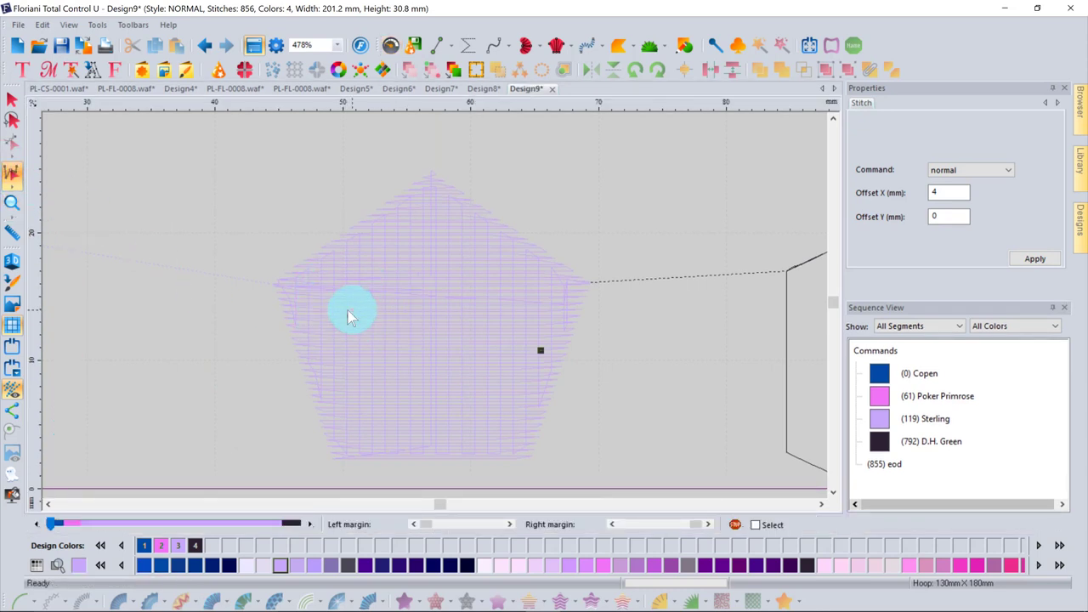
Show stitch points, zoom in and drag three pentagon fill stitches to new positions
{"action": "left_click", "coordinate": [13, 414]}
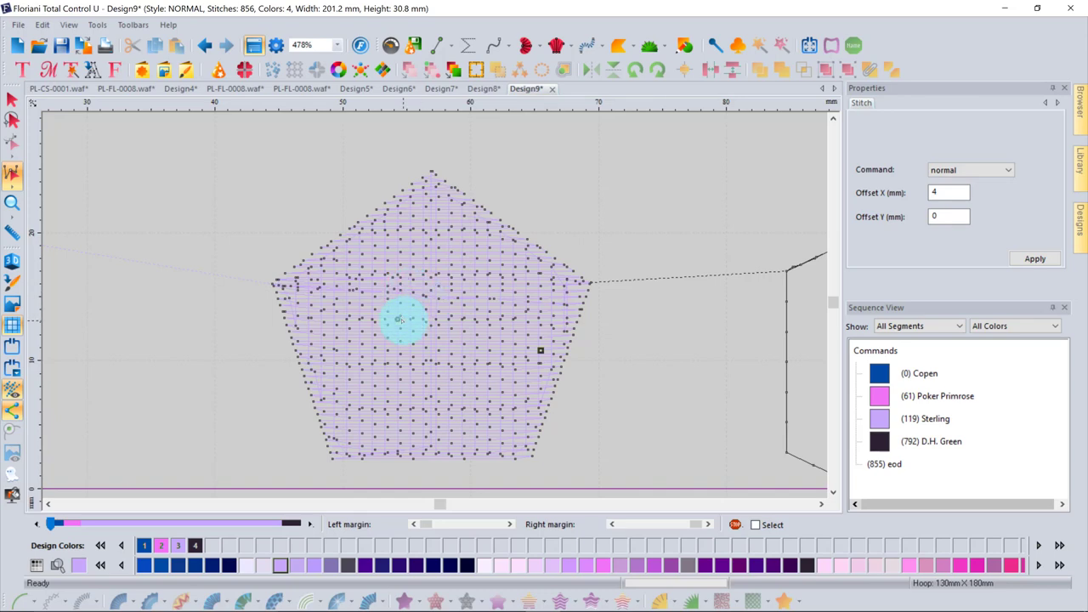
{"action": "scroll", "coordinate": [428, 314], "scroll_direction": "up", "scroll_amount": 2}
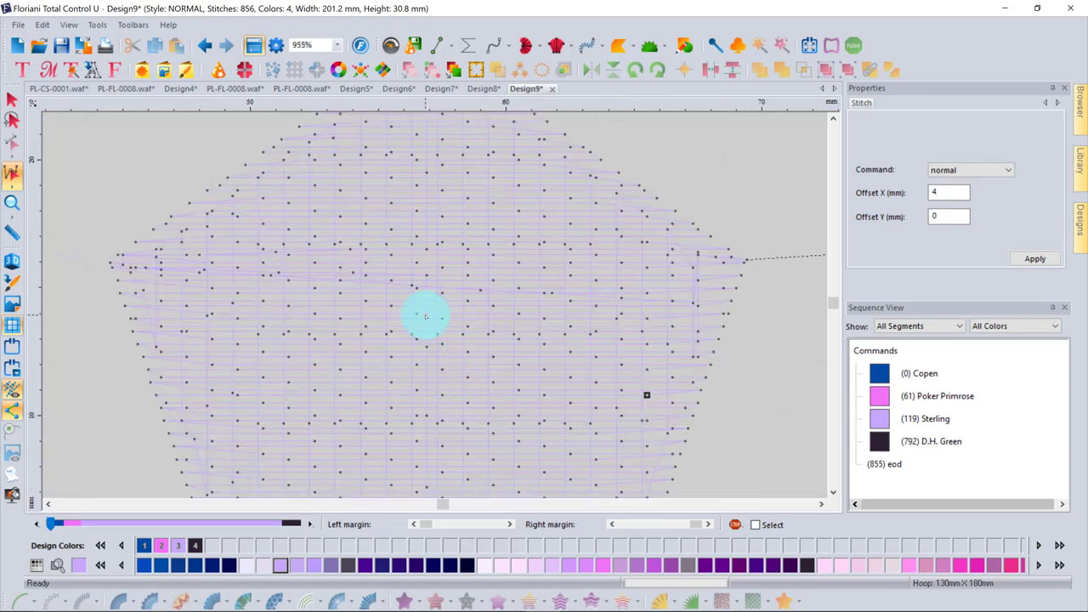
{"action": "scroll", "coordinate": [426, 315], "scroll_direction": "up", "scroll_amount": 1}
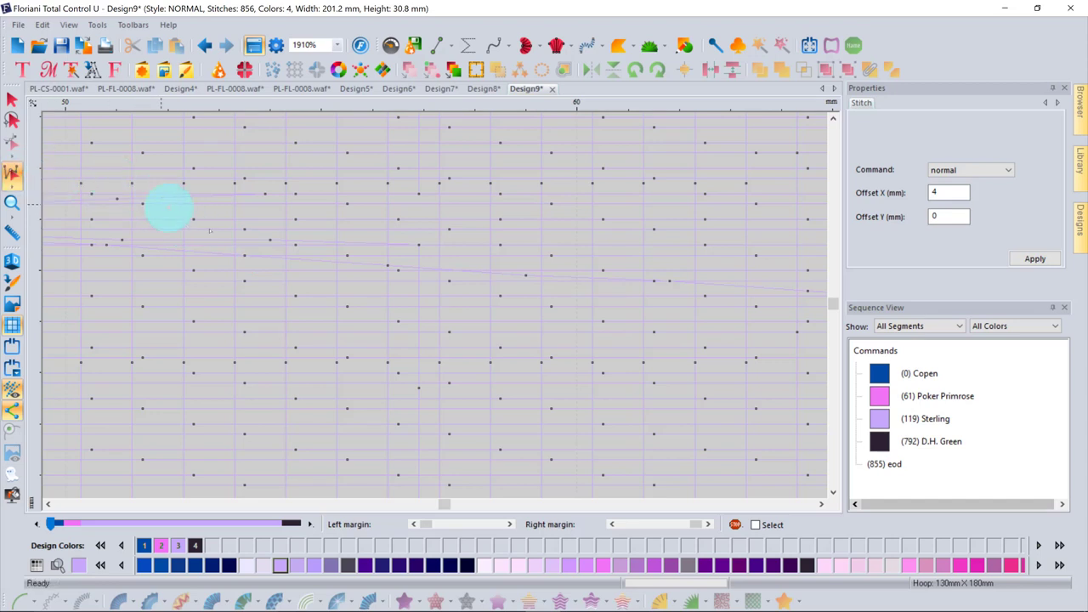
{"action": "left_click_drag", "start_coordinate": [345, 255], "coordinate": [332, 279]}
{"action": "left_click_drag", "start_coordinate": [295, 244], "coordinate": [330, 227]}
{"action": "left_click_drag", "start_coordinate": [244, 230], "coordinate": [249, 200]}
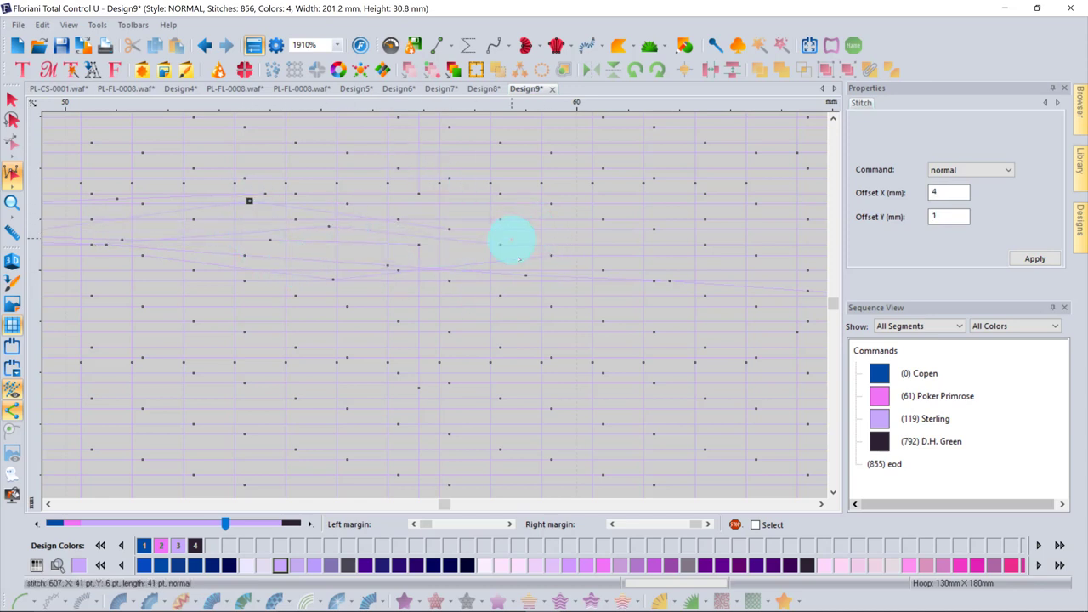
Pull the pentagon's top-point stitches into an upward spike (31.2 mm height) and view in 3D
{"action": "left_click", "coordinate": [13, 176]}
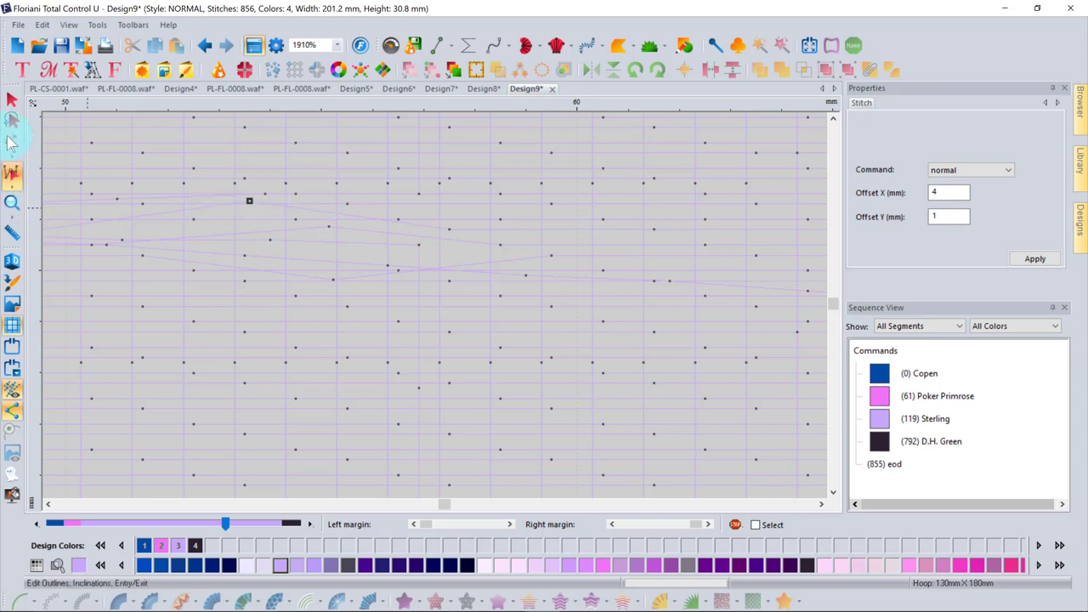
{"action": "left_click", "coordinate": [192, 270]}
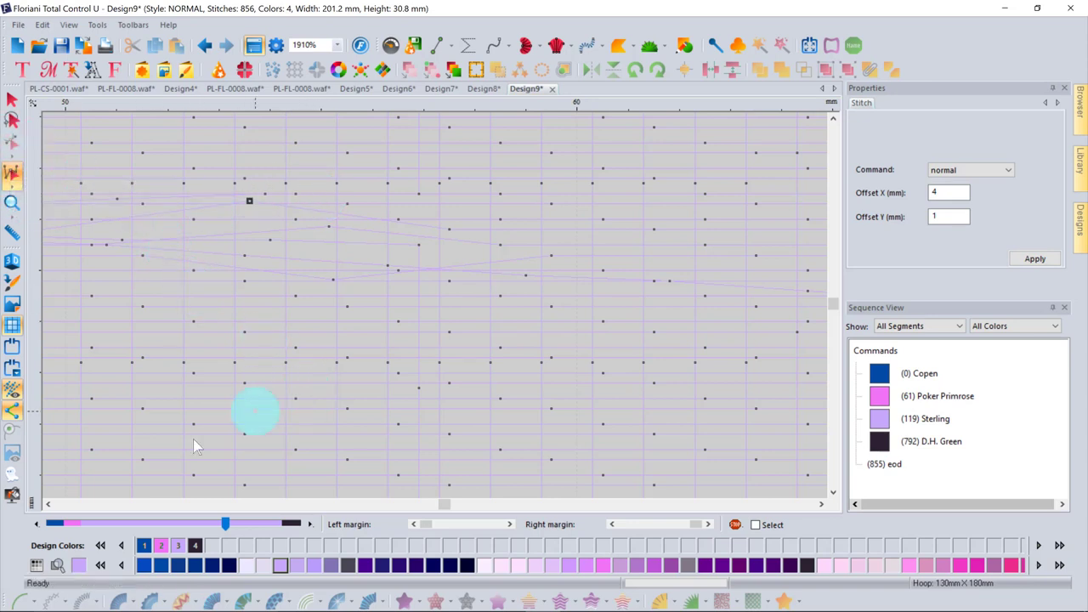
{"action": "scroll", "coordinate": [426, 365], "scroll_direction": "down", "scroll_amount": 4}
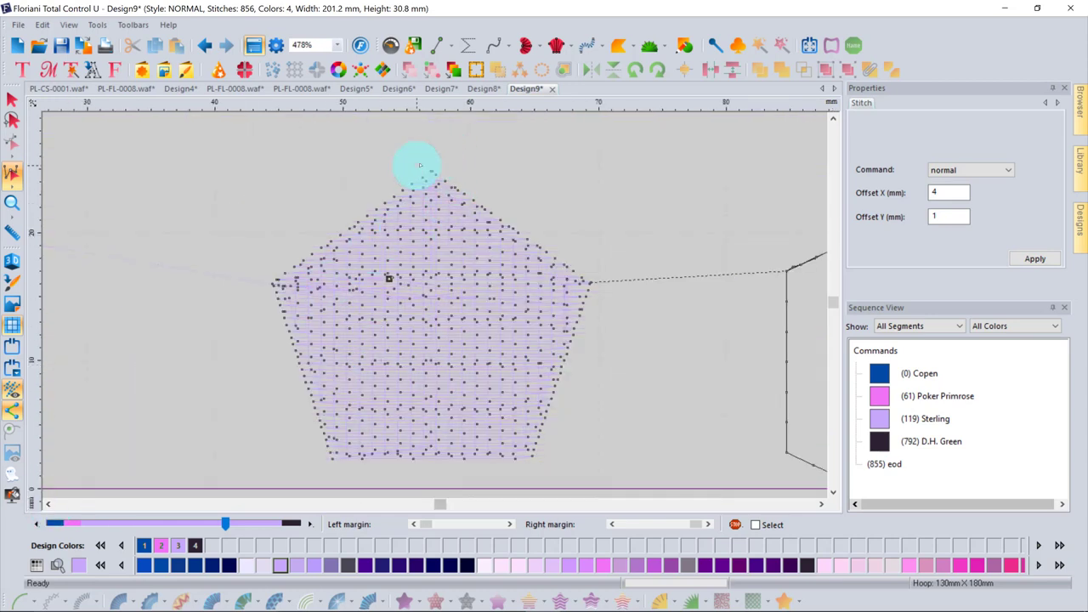
{"action": "left_click_drag", "start_coordinate": [425, 160], "coordinate": [487, 158]}
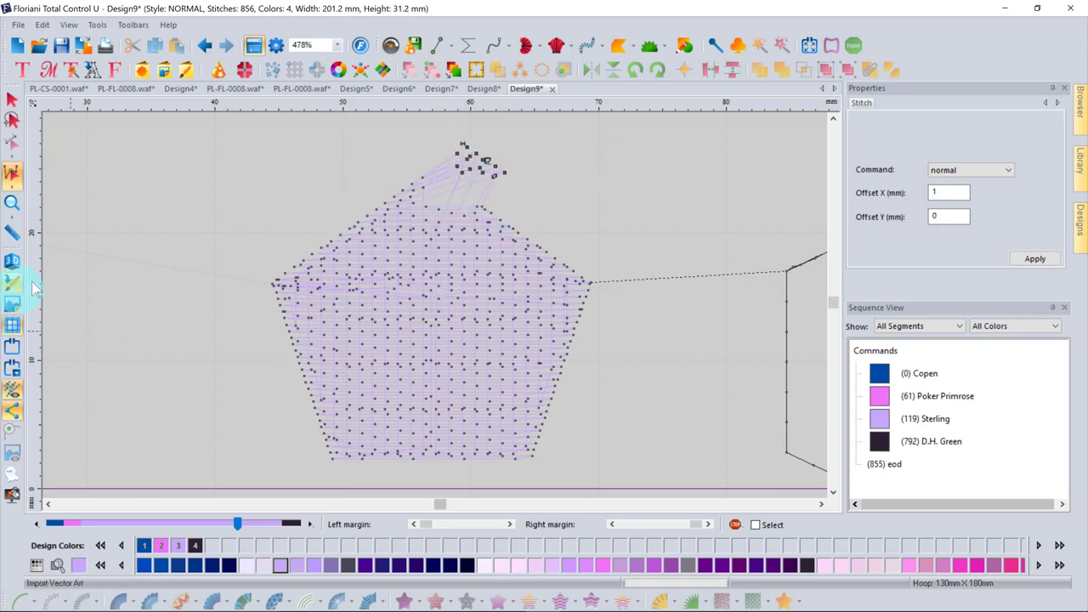
{"action": "left_click", "coordinate": [11, 259]}
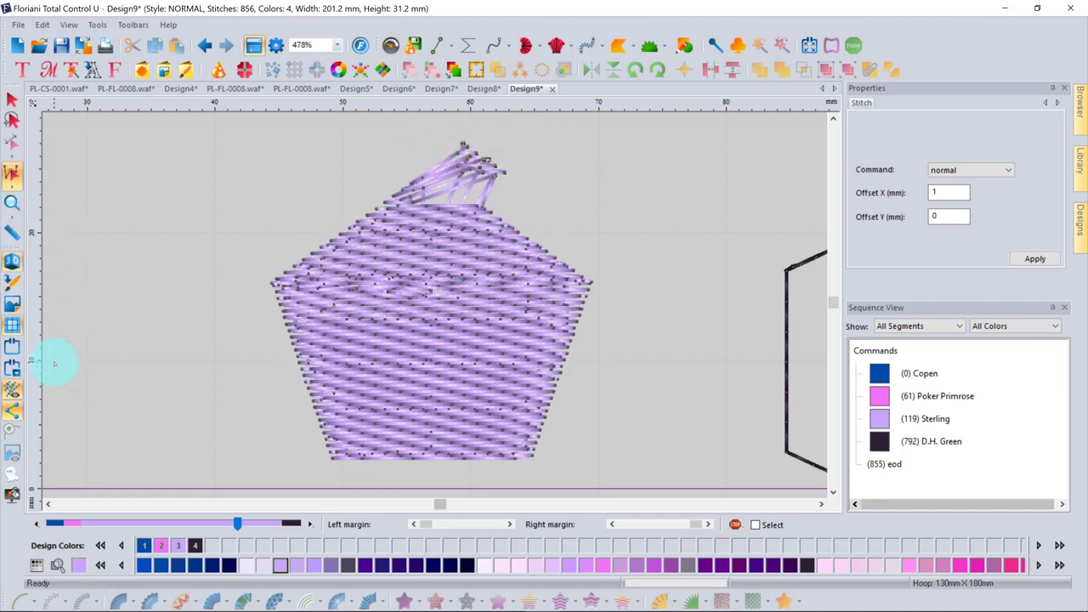
Magnify the pentagon's upper-left fill and pan toward the right end of the weave
{"action": "left_click", "coordinate": [12, 204]}
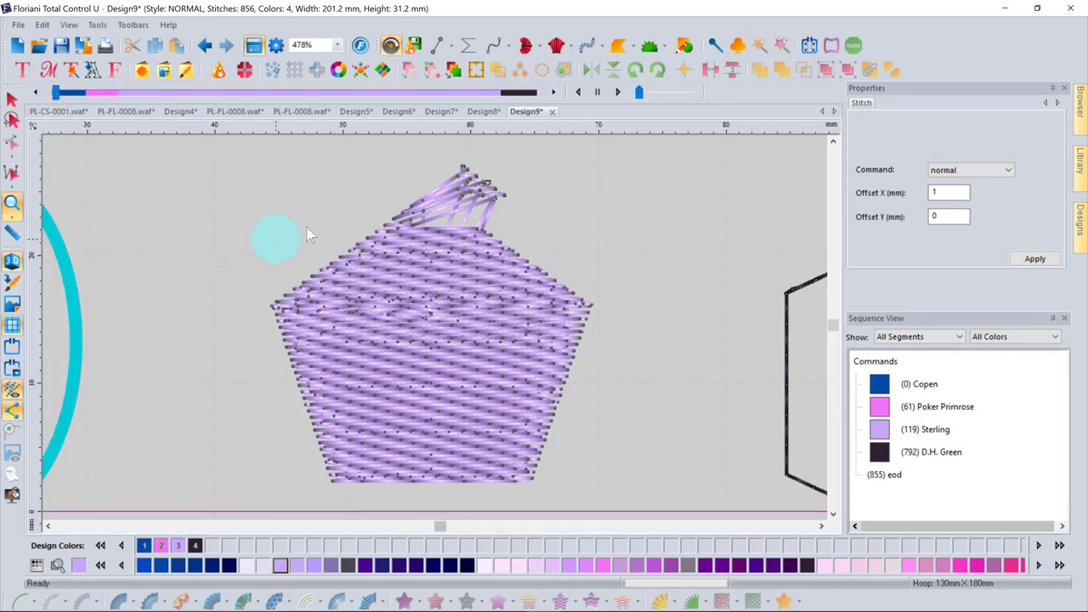
{"action": "left_click_drag", "start_coordinate": [330, 207], "coordinate": [449, 265]}
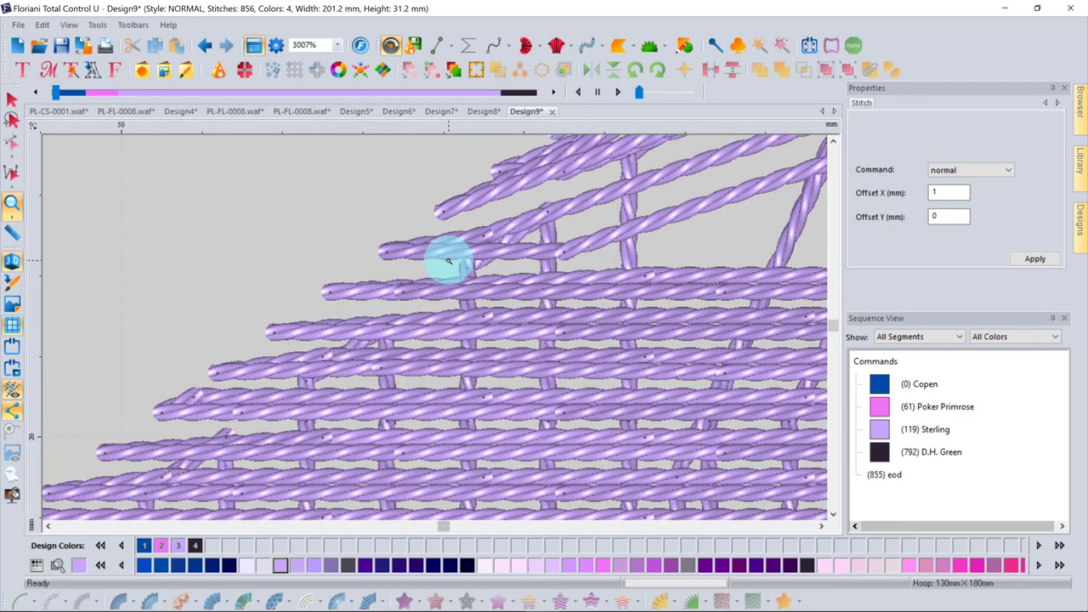
{"action": "left_click", "coordinate": [12, 211]}
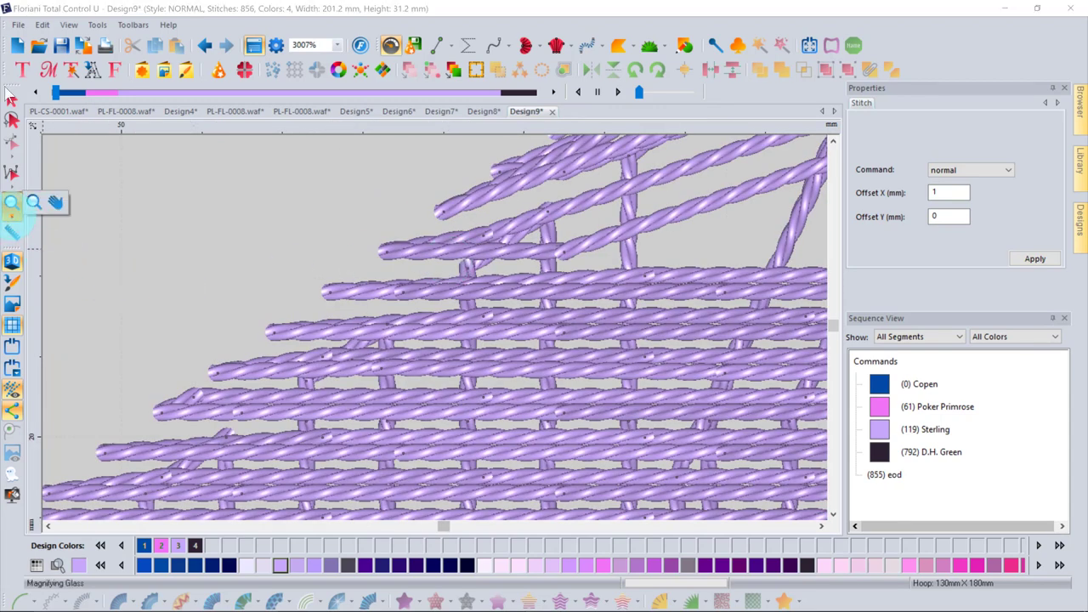
{"action": "left_click", "coordinate": [57, 207]}
{"action": "left_click_drag", "start_coordinate": [469, 243], "coordinate": [267, 250]}
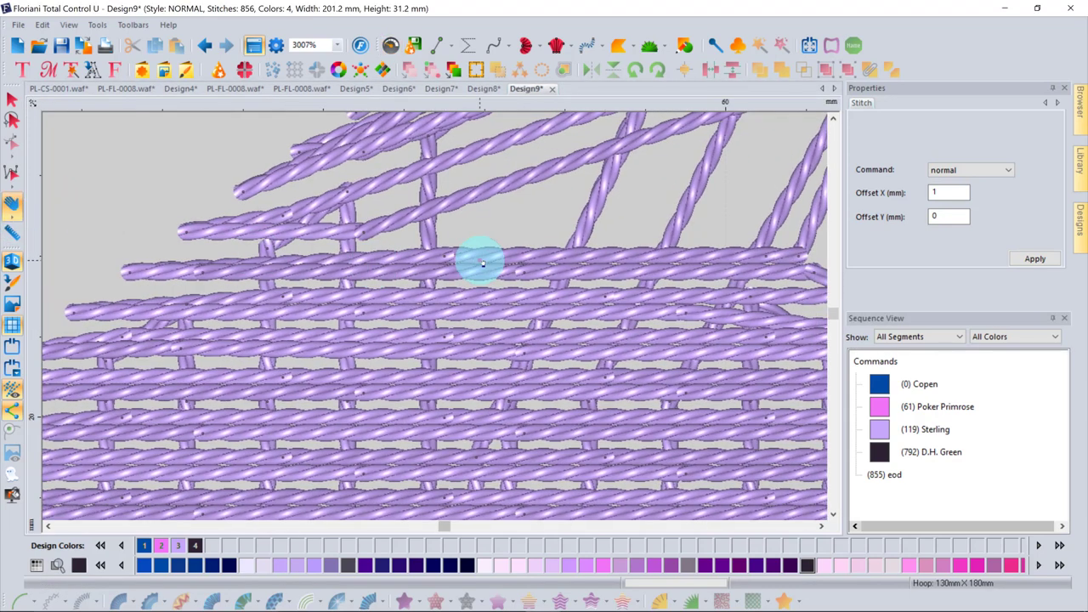
{"action": "left_click_drag", "start_coordinate": [482, 262], "coordinate": [401, 263]}
{"action": "left_click_drag", "start_coordinate": [482, 267], "coordinate": [344, 287]}
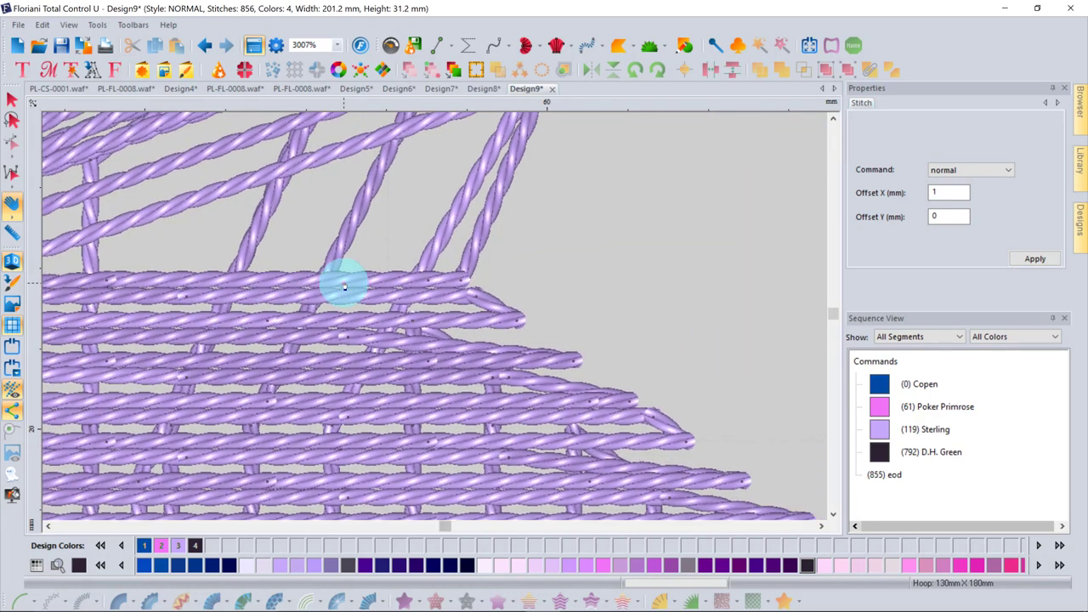
Pan the weave view back, then open the Import Vector Art dialog listing the Artwork folder's .ai files
{"action": "scroll", "coordinate": [485, 292], "scroll_direction": "down", "scroll_amount": 5}
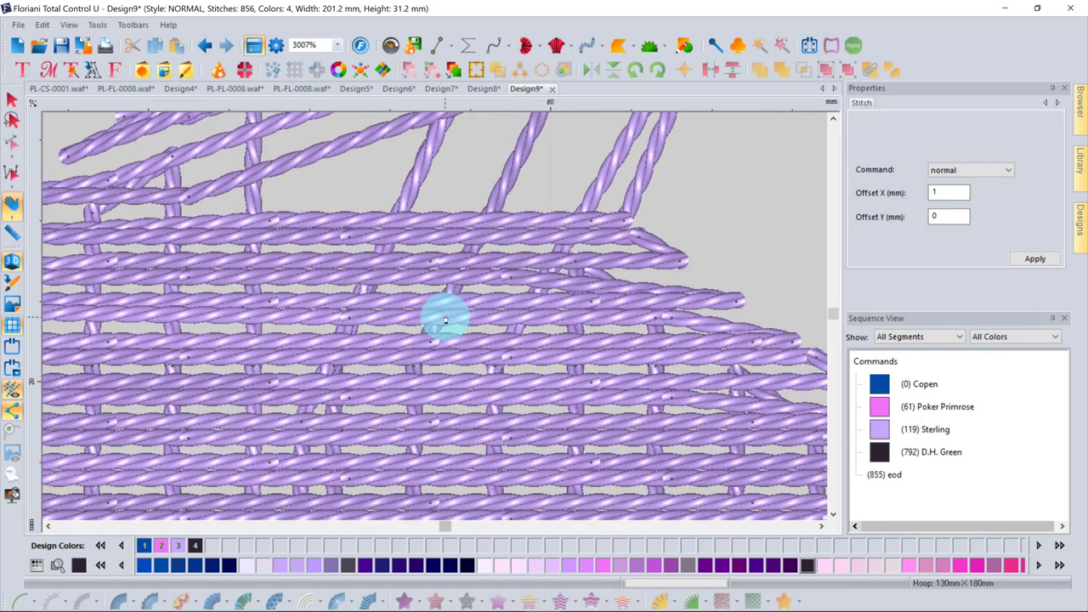
{"action": "left_click_drag", "start_coordinate": [445, 319], "coordinate": [584, 255]}
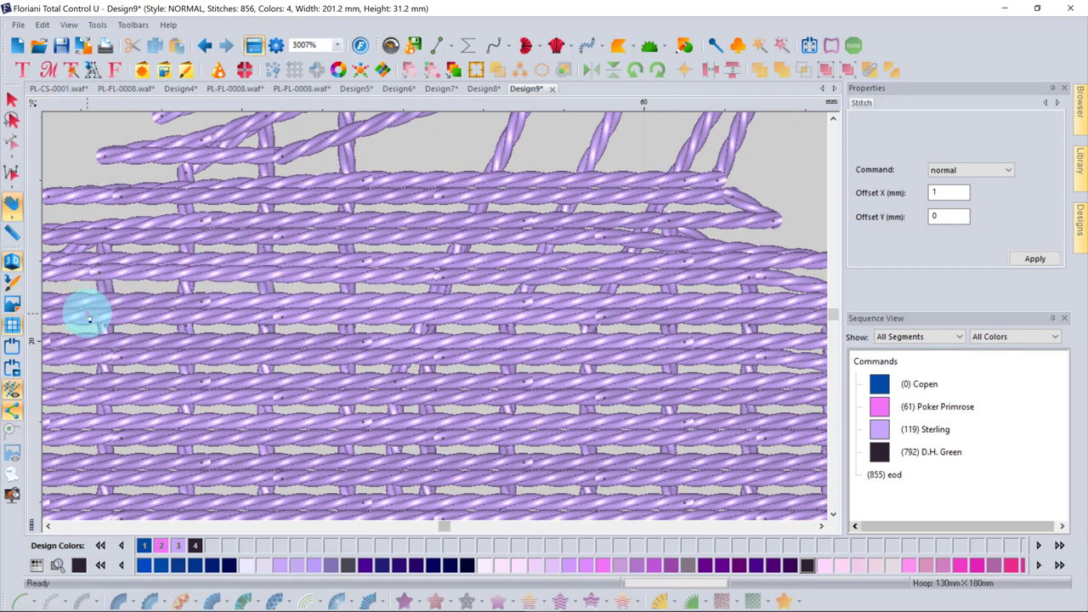
{"action": "left_click", "coordinate": [12, 285]}
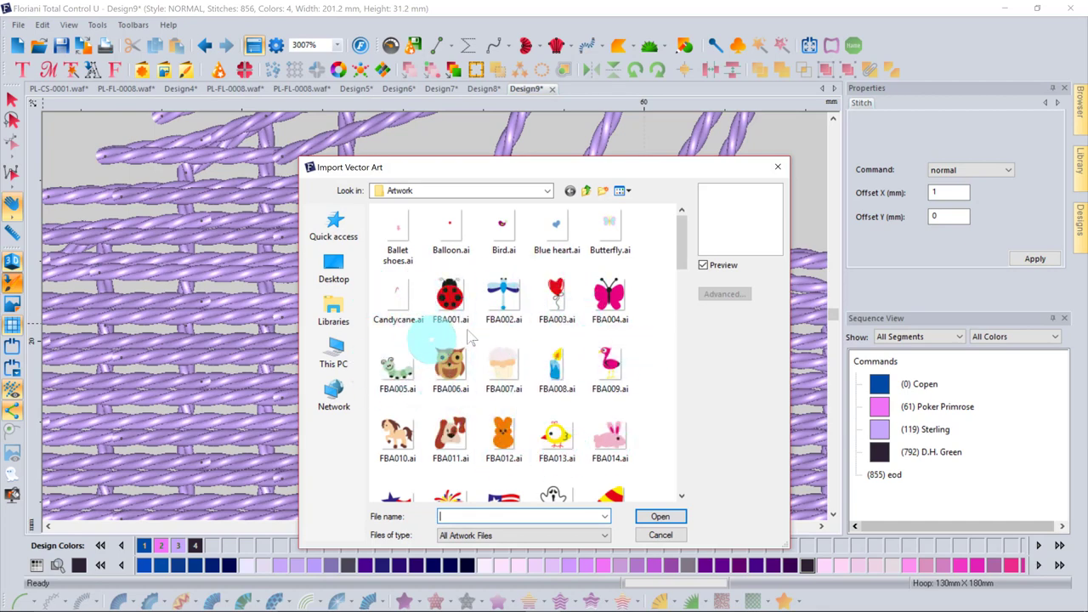
Close the Import Vector Art dialog without importing, zoom out, and toggle the grid off and on
{"action": "left_click", "coordinate": [778, 167]}
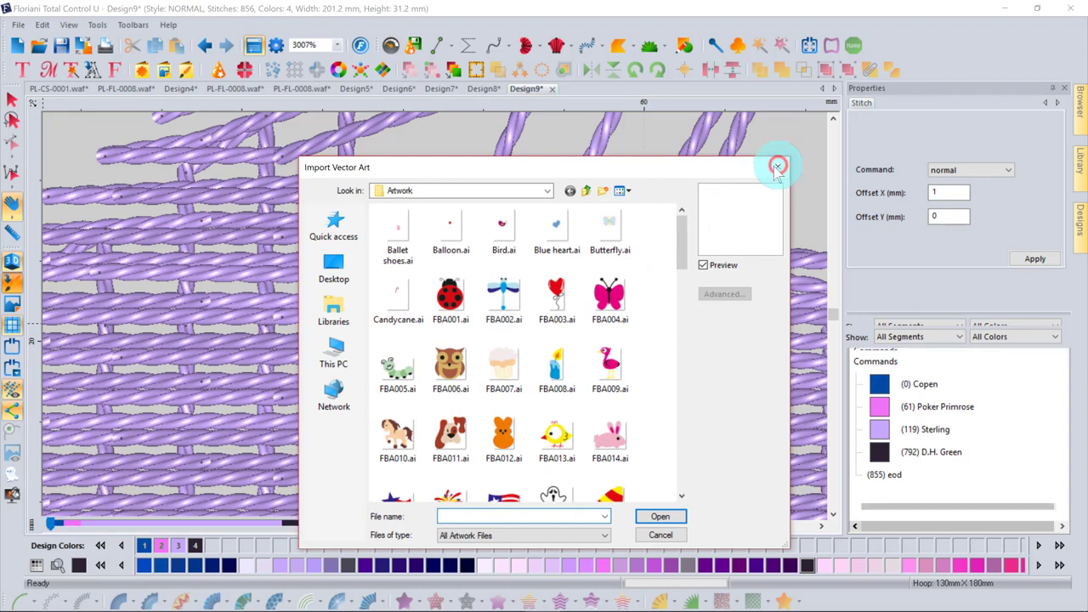
{"action": "scroll", "coordinate": [408, 306], "scroll_direction": "down", "scroll_amount": 4}
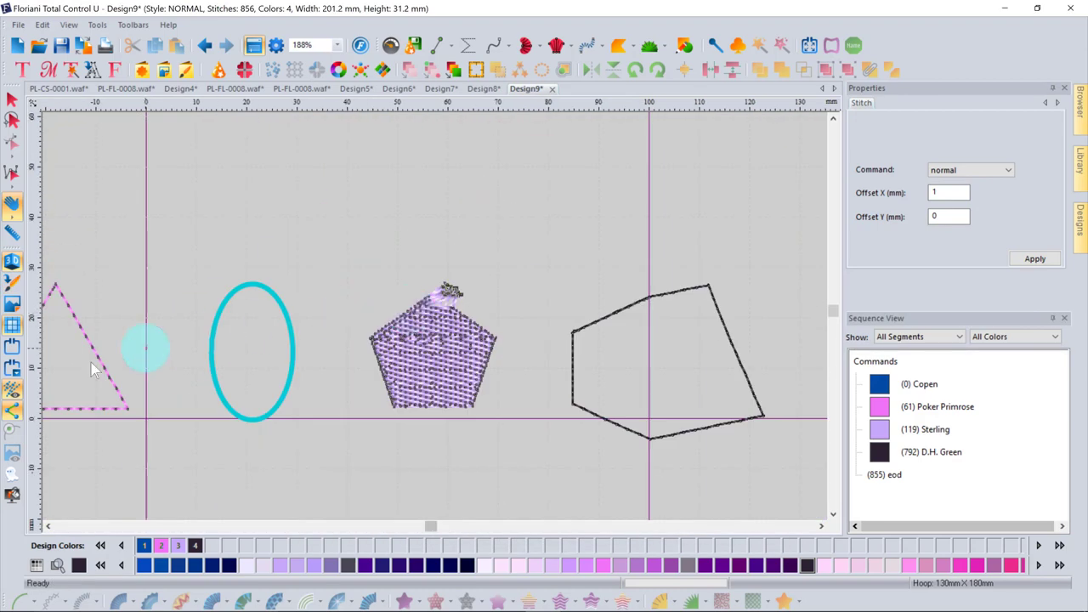
{"action": "left_click", "coordinate": [12, 324]}
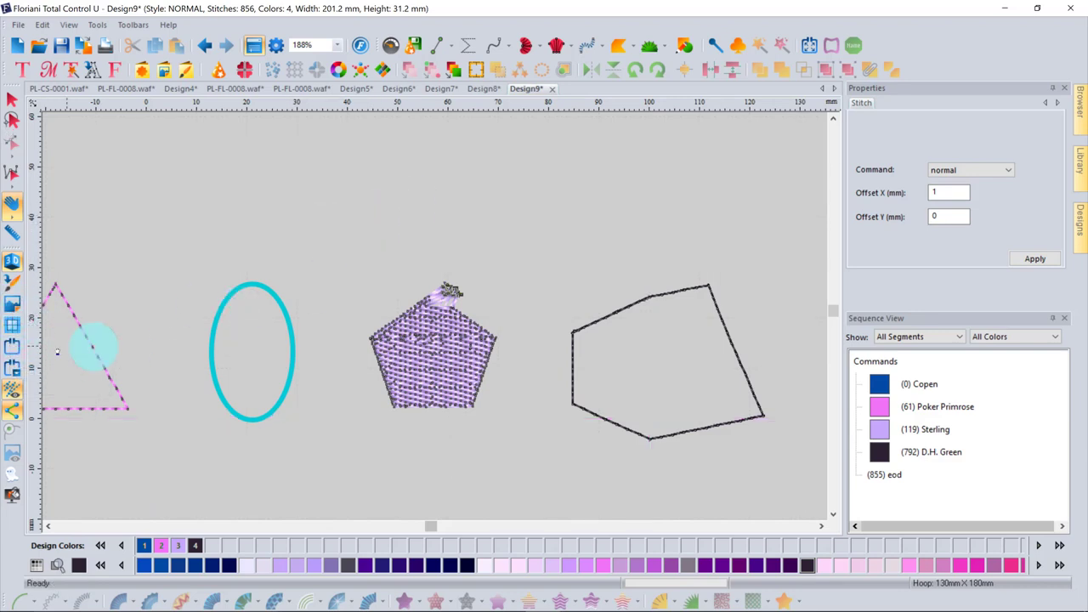
{"action": "left_click", "coordinate": [12, 324]}
Display the 130 × 180 mm hoop around Design9's five shapes
{"action": "left_click", "coordinate": [258, 292]}
{"action": "left_click", "coordinate": [12, 346]}
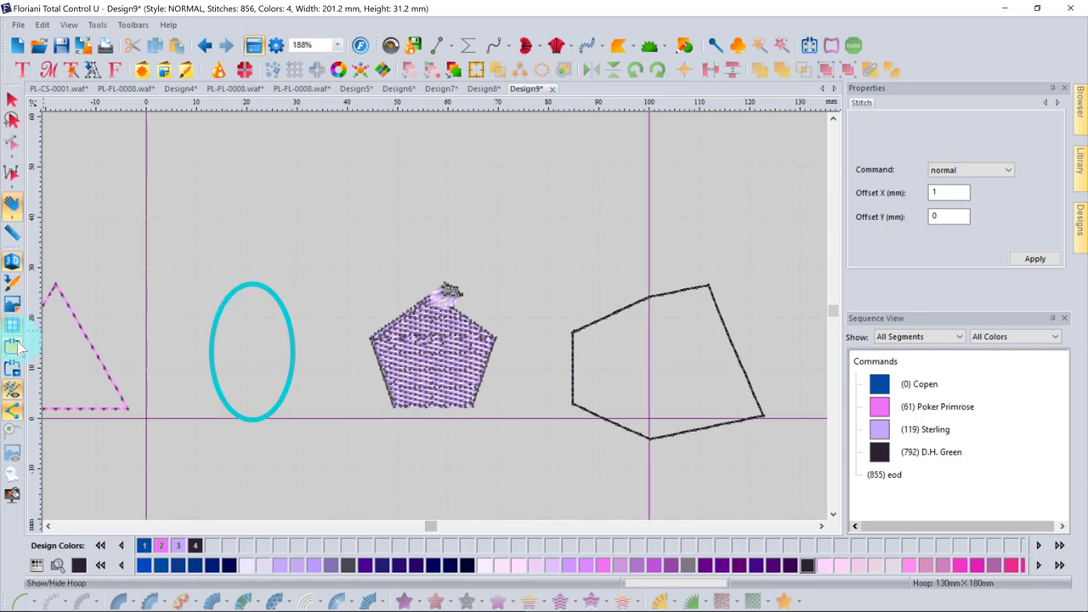
{"action": "left_click", "coordinate": [284, 311]}
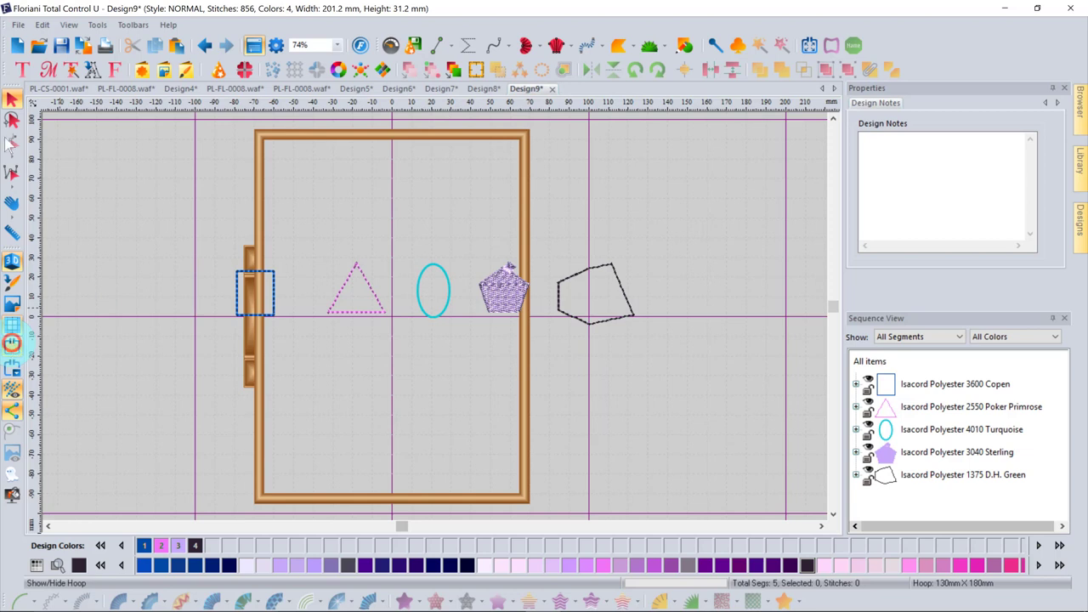
Hide the hoop, then hide the stitches and show them again after zooming in
{"action": "left_click", "coordinate": [12, 346]}
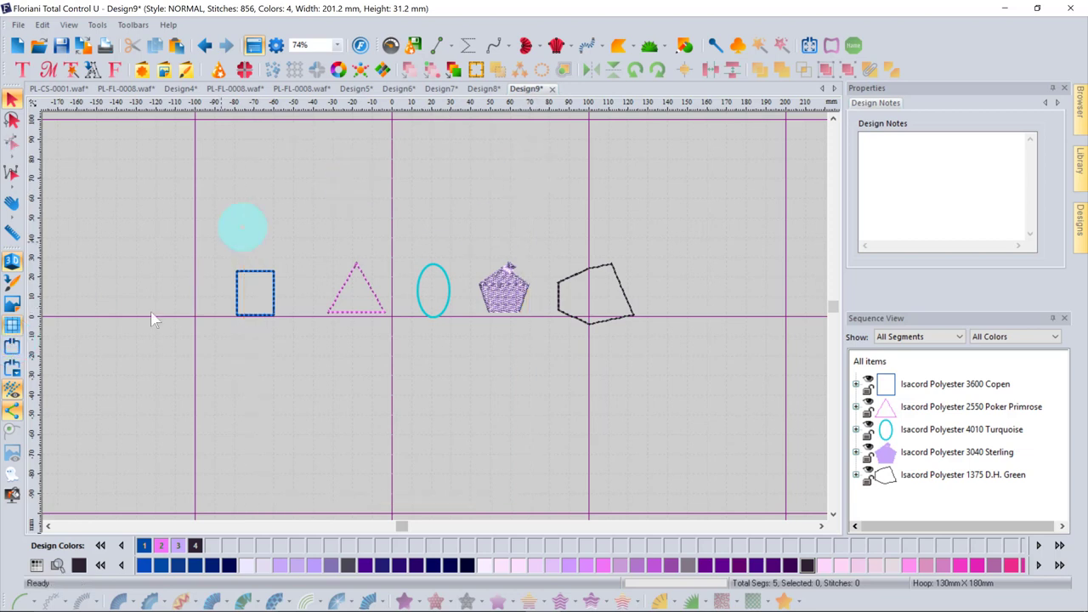
{"action": "left_click", "coordinate": [10, 393]}
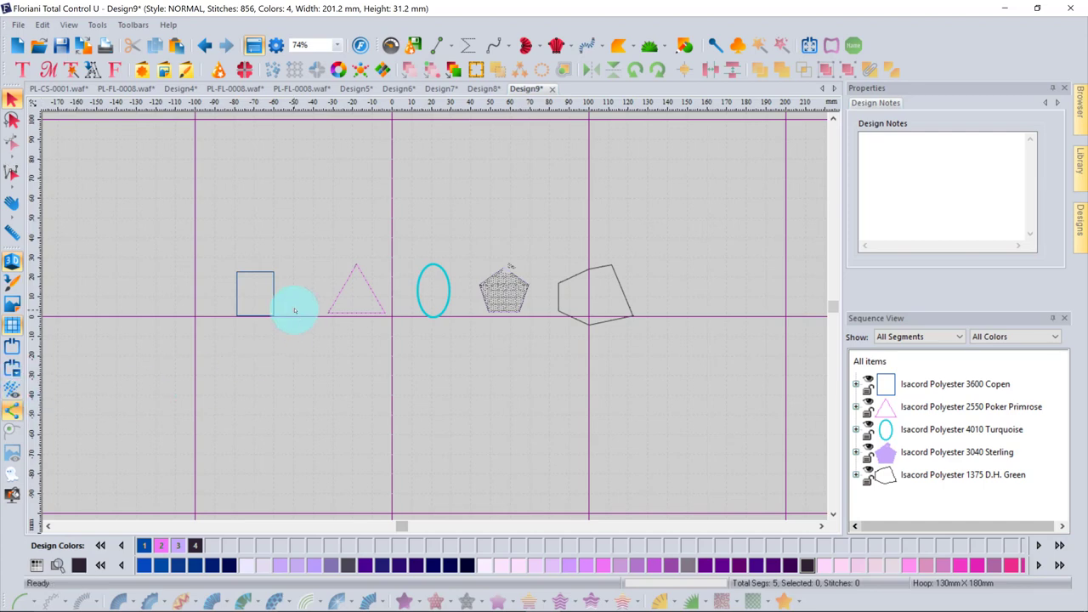
{"action": "scroll", "coordinate": [359, 307], "scroll_direction": "up", "scroll_amount": 2}
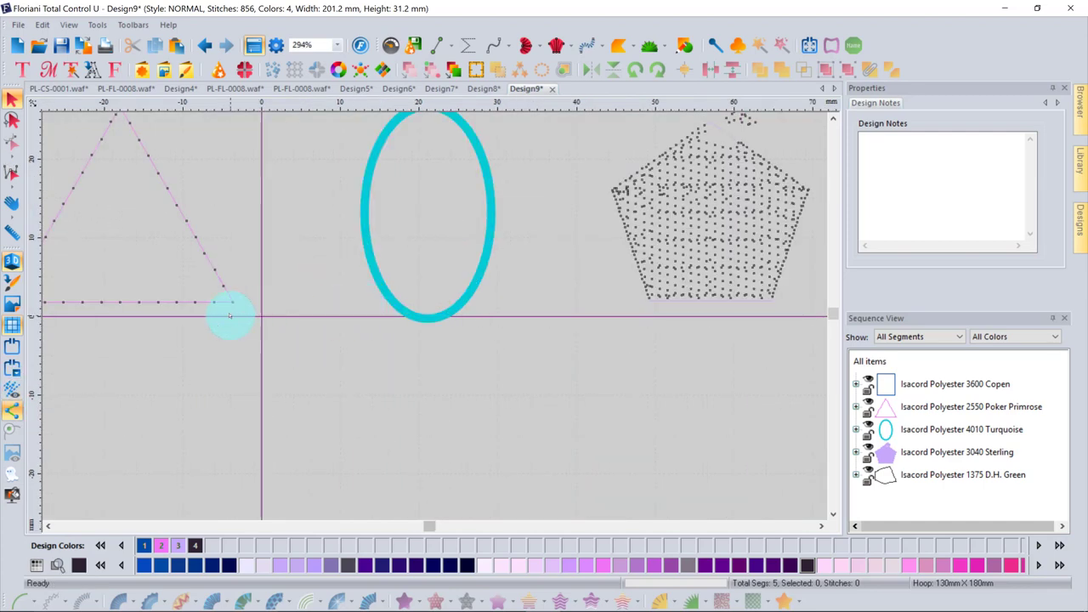
{"action": "left_click", "coordinate": [11, 391]}
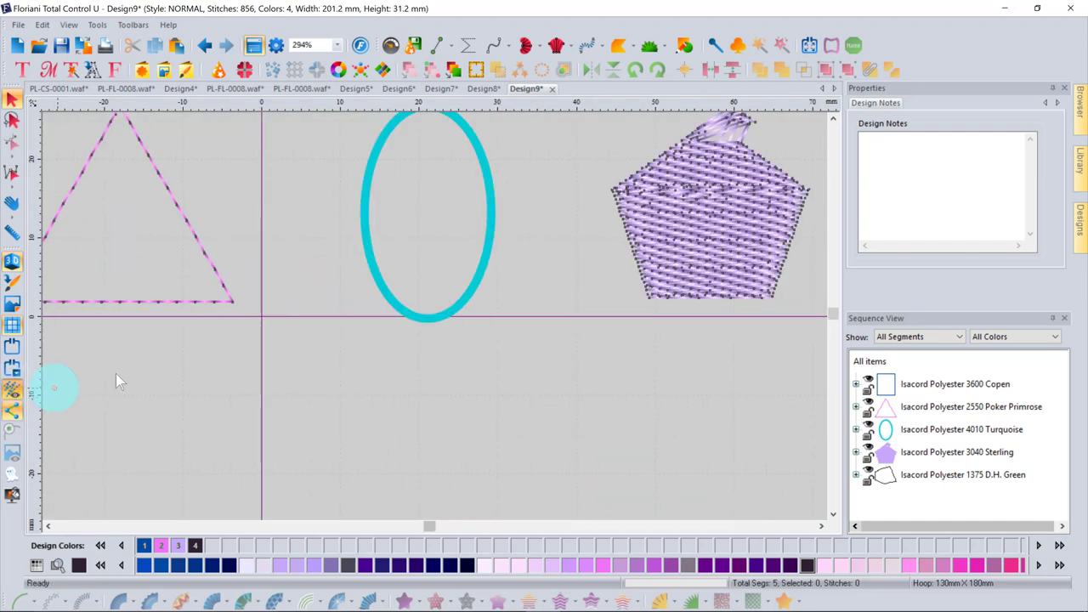
Compare the needle-point view with full thread stitches, ending on full stitches
{"action": "left_click", "coordinate": [11, 389]}
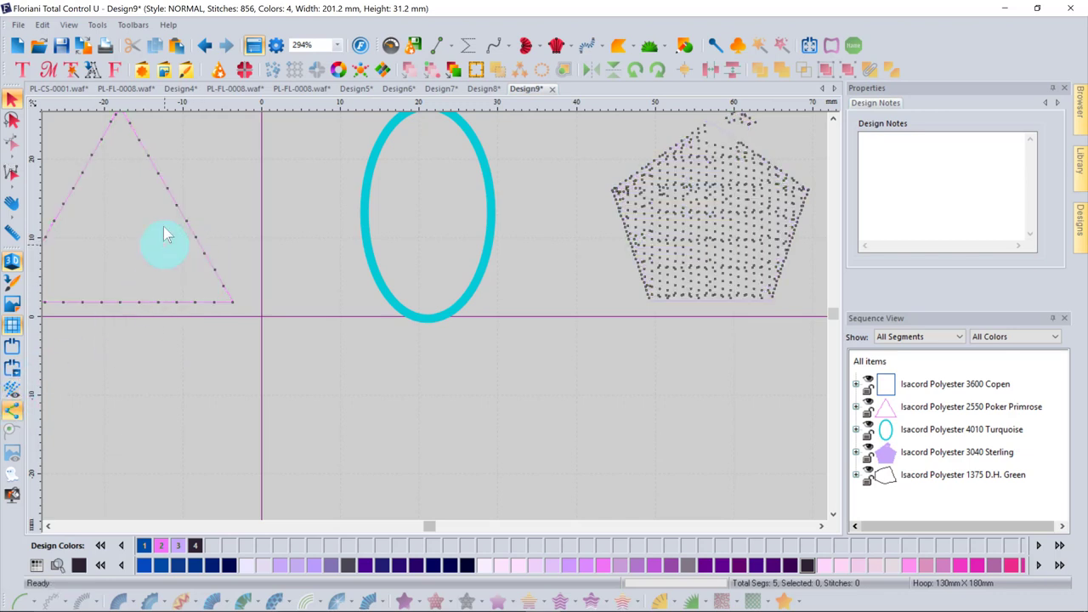
{"action": "left_click", "coordinate": [11, 390]}
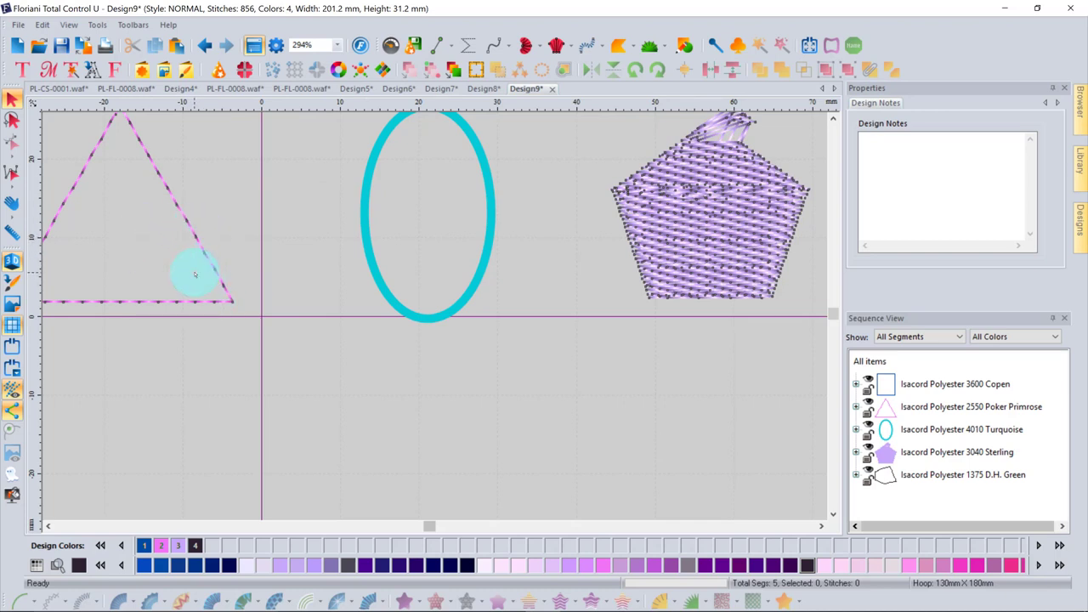
{"action": "left_click", "coordinate": [11, 390]}
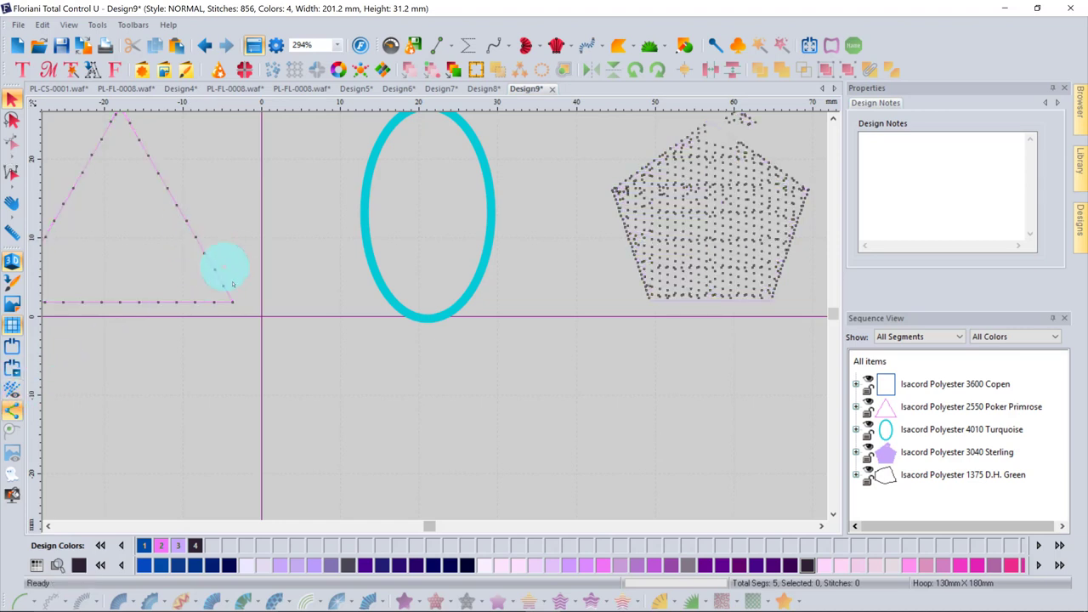
{"action": "left_click", "coordinate": [11, 390]}
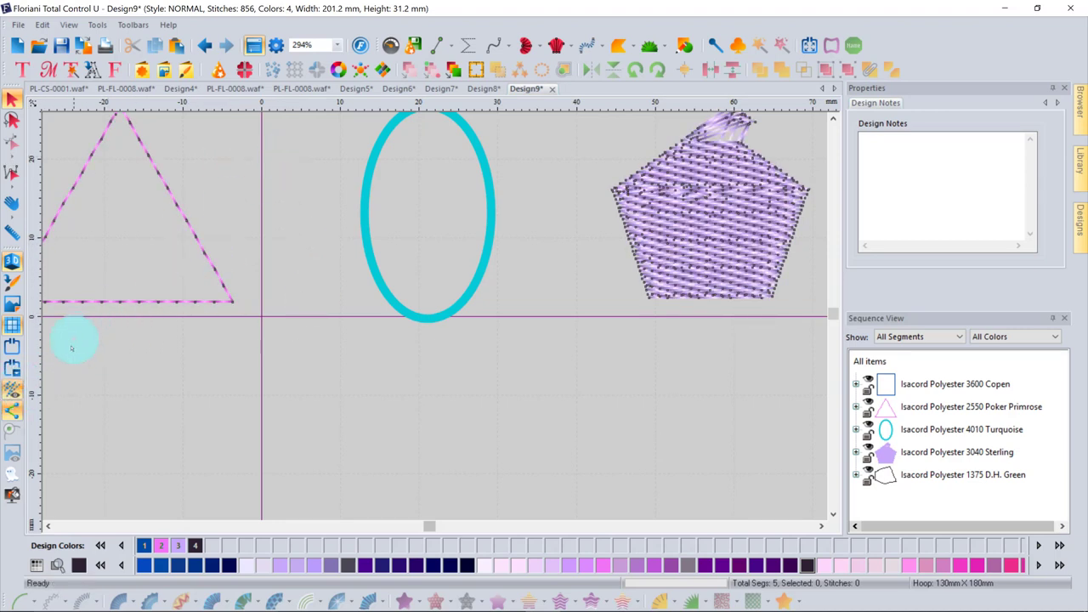
{"action": "left_click", "coordinate": [11, 390]}
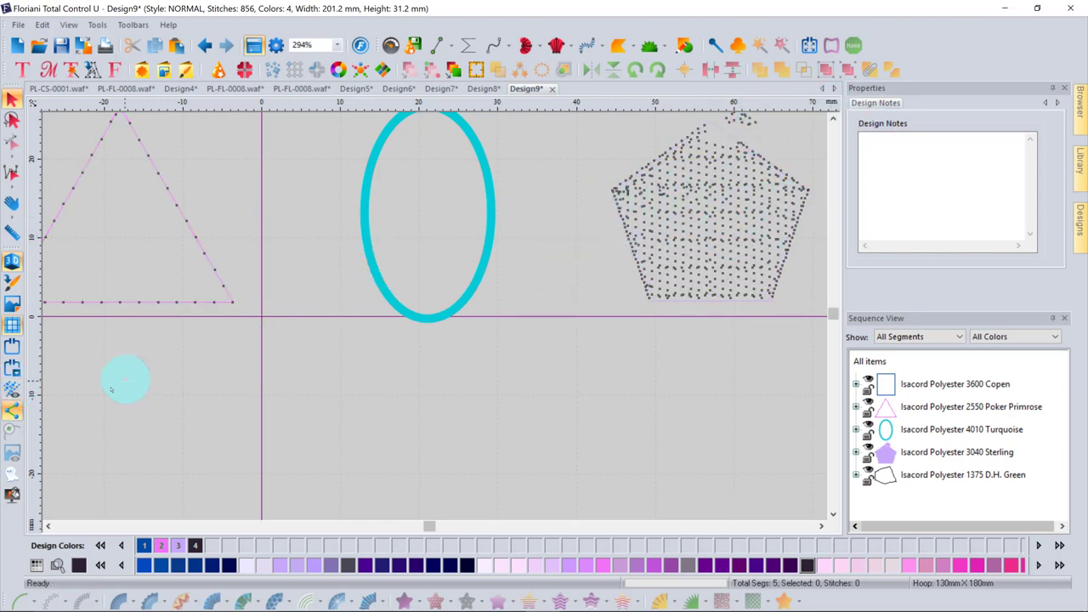
{"action": "left_click", "coordinate": [12, 390]}
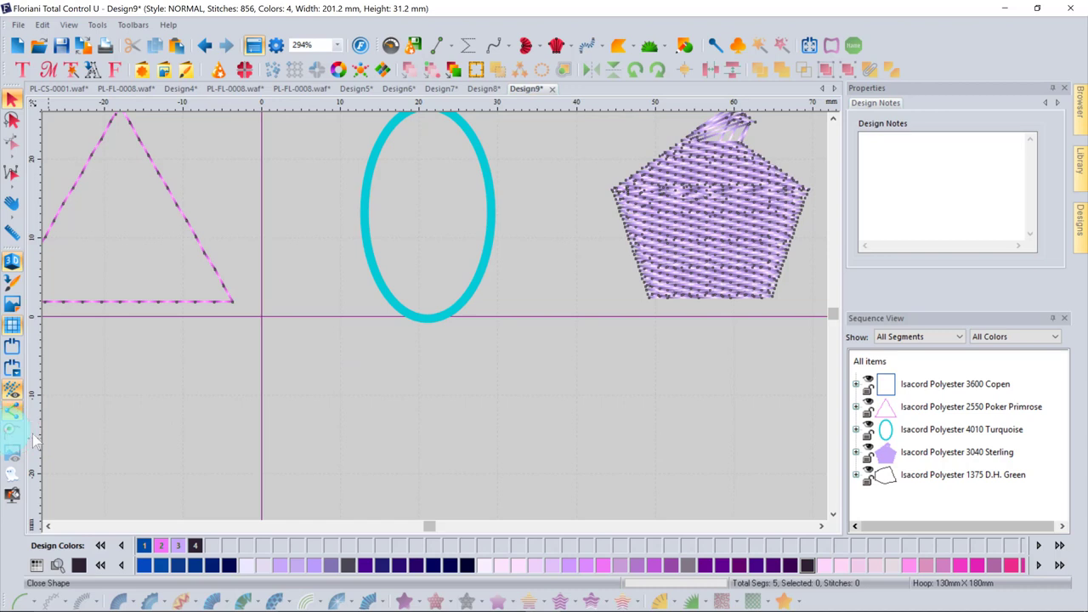
{"action": "left_click", "coordinate": [4, 453]}
Open the Background Color dropdown offering Color or Fabric for the canvas
{"action": "left_click", "coordinate": [12, 500]}
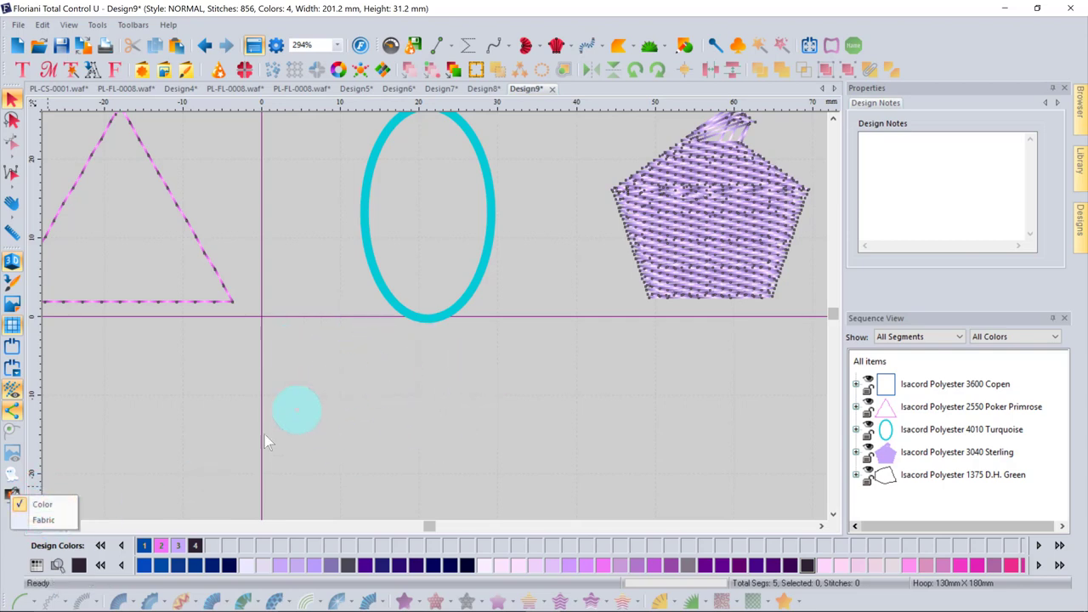
Choose a plain Color background and save the light grey as a custom colour
{"action": "left_click", "coordinate": [43, 505]}
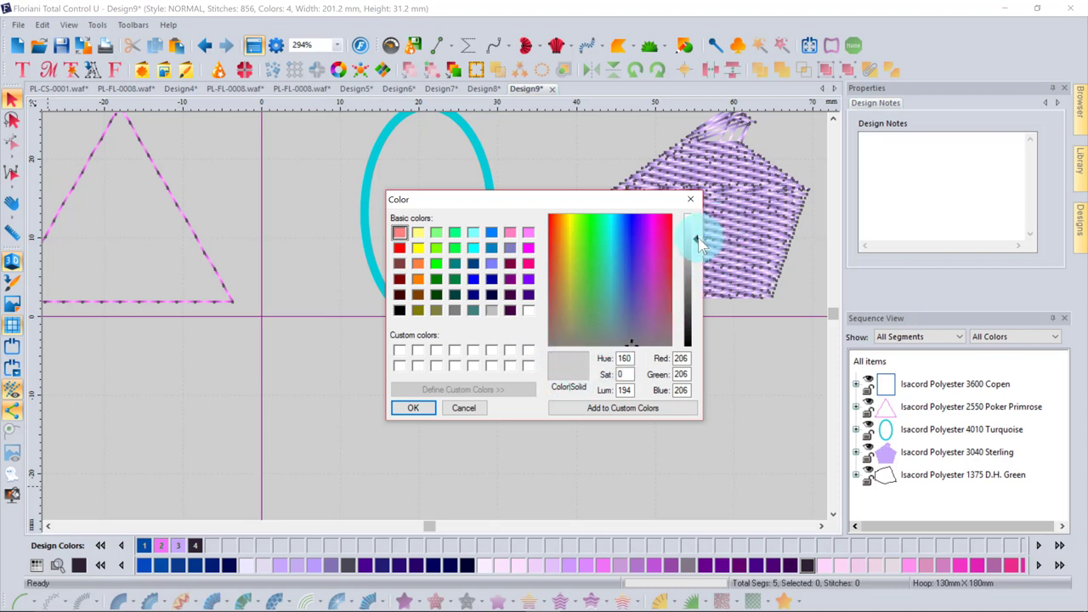
{"action": "left_click_drag", "start_coordinate": [696, 241], "coordinate": [696, 238]}
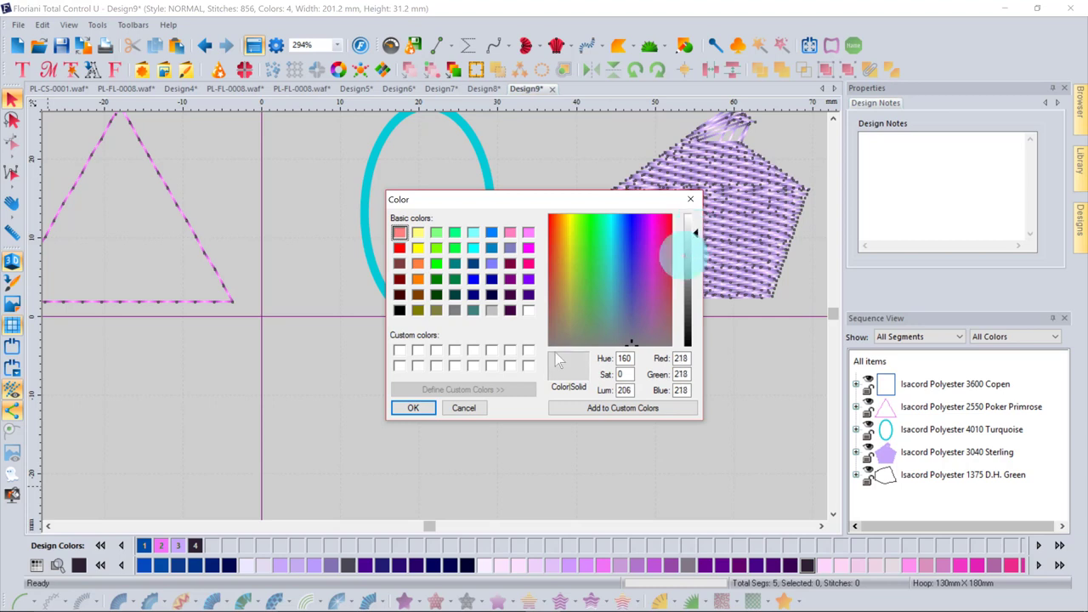
{"action": "left_click", "coordinate": [400, 351]}
{"action": "left_click", "coordinate": [595, 409]}
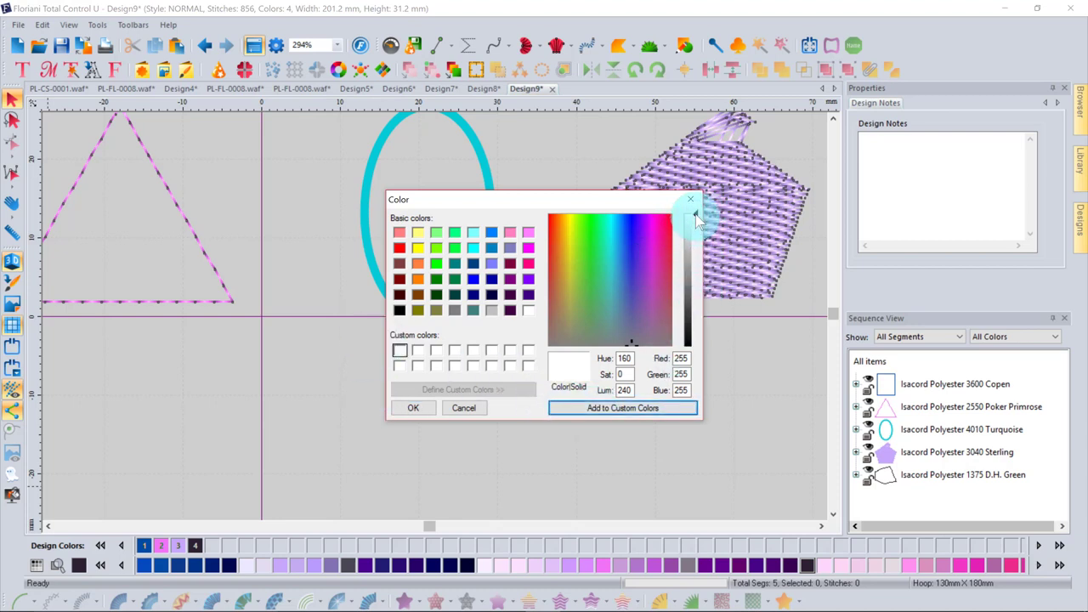
{"action": "left_click", "coordinate": [400, 352]}
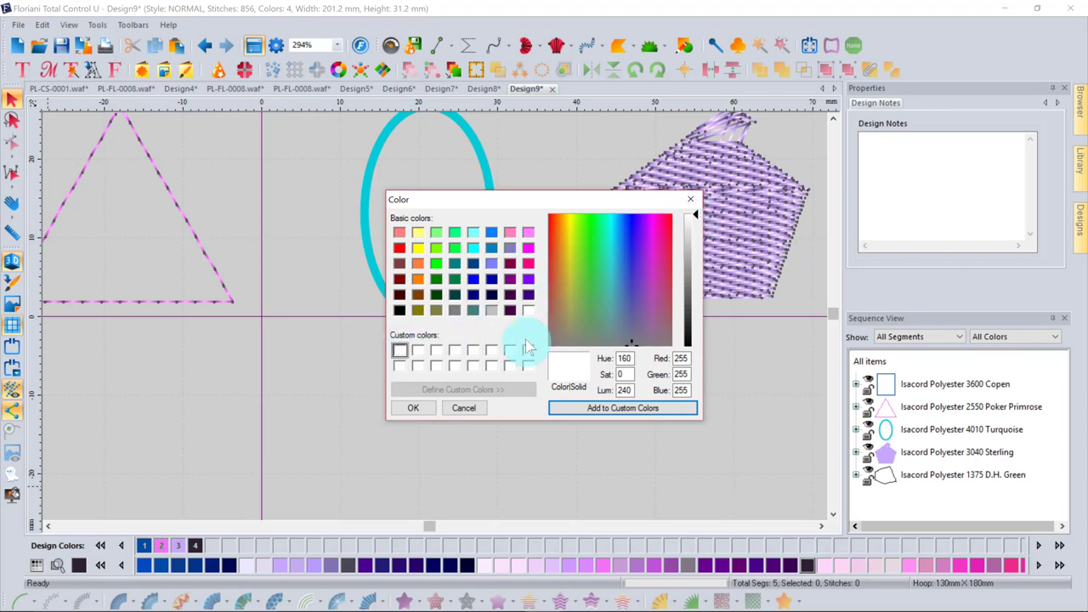
{"action": "left_click", "coordinate": [613, 344]}
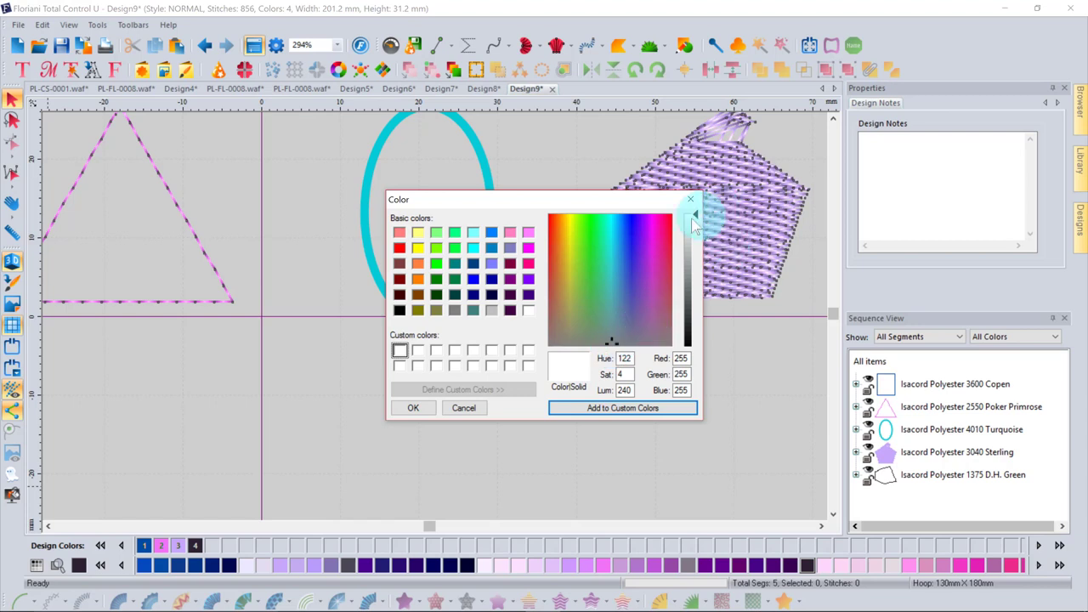
{"action": "left_click", "coordinate": [492, 311]}
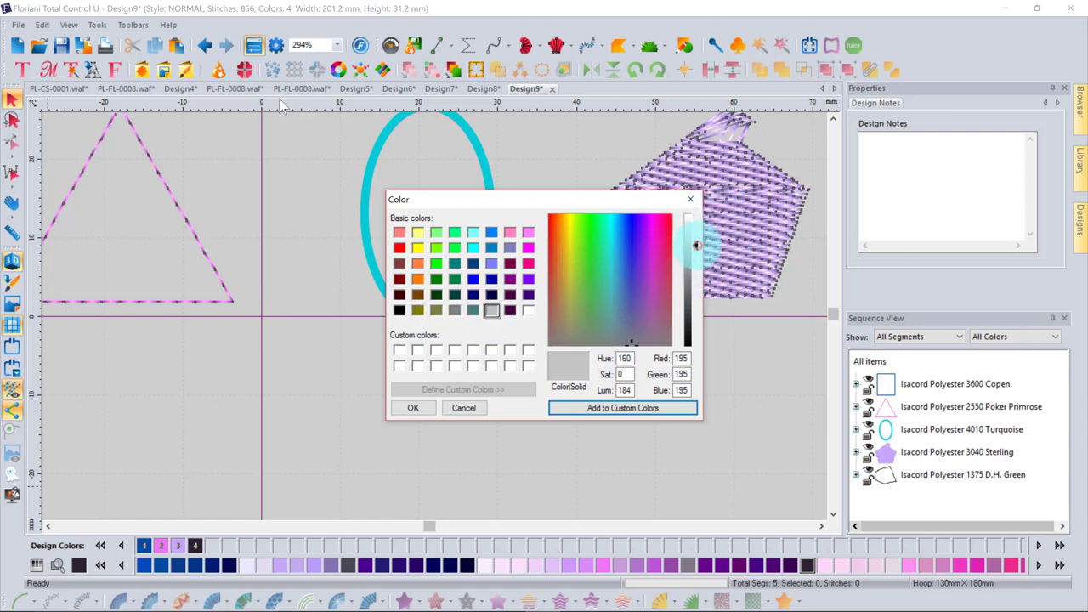
{"action": "left_click", "coordinate": [602, 408]}
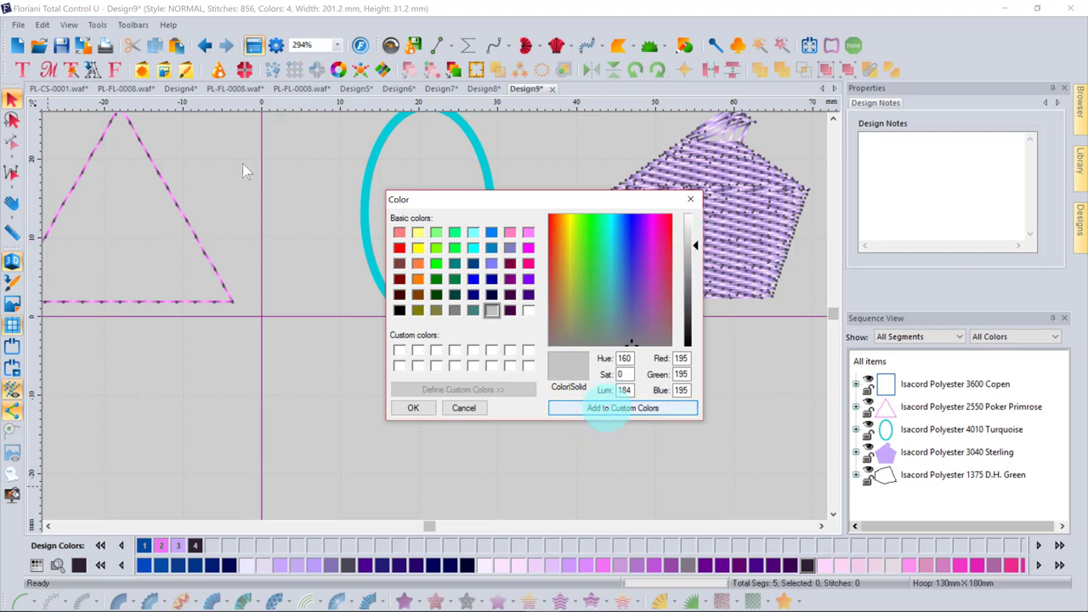
Add a lightened cyan (168, 255, 255) custom colour, then reselect grey and close the picker
{"action": "left_click", "coordinate": [399, 349]}
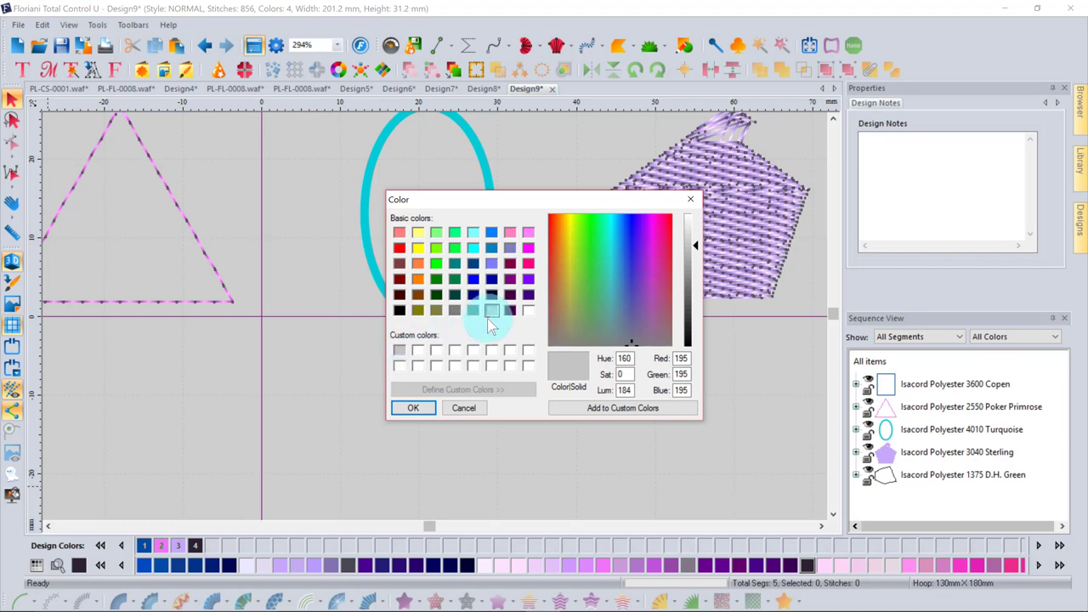
{"action": "left_click", "coordinate": [473, 247]}
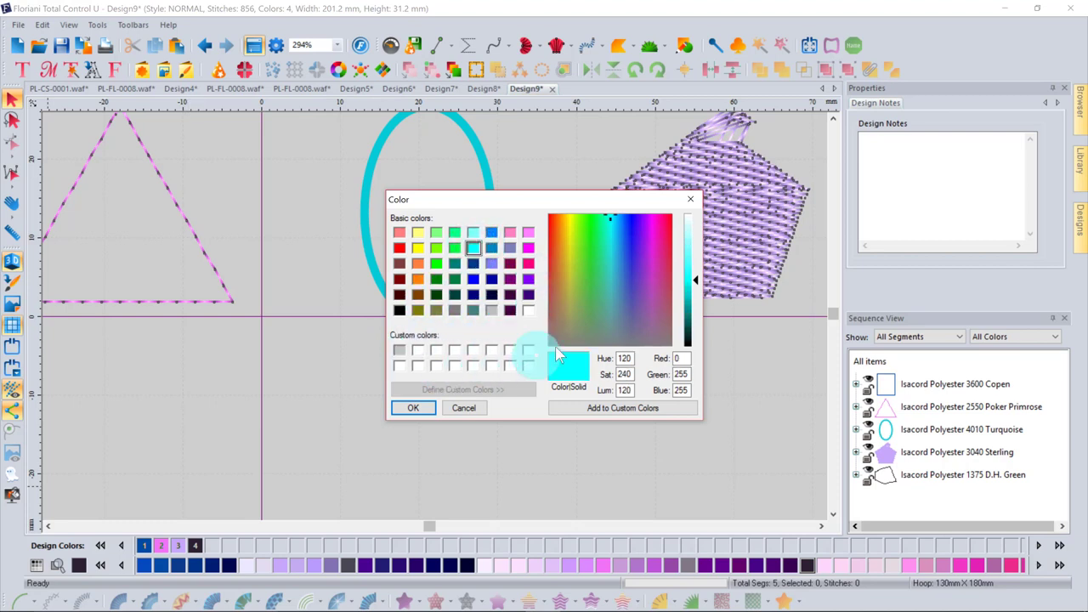
{"action": "left_click_drag", "start_coordinate": [696, 278], "coordinate": [696, 238]}
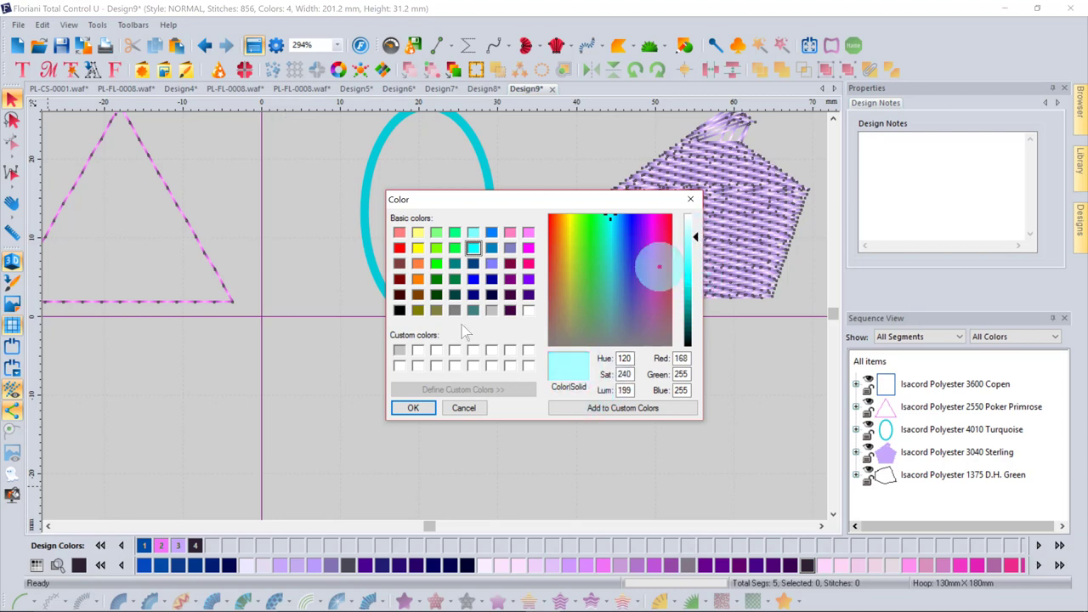
{"action": "left_click", "coordinate": [593, 410]}
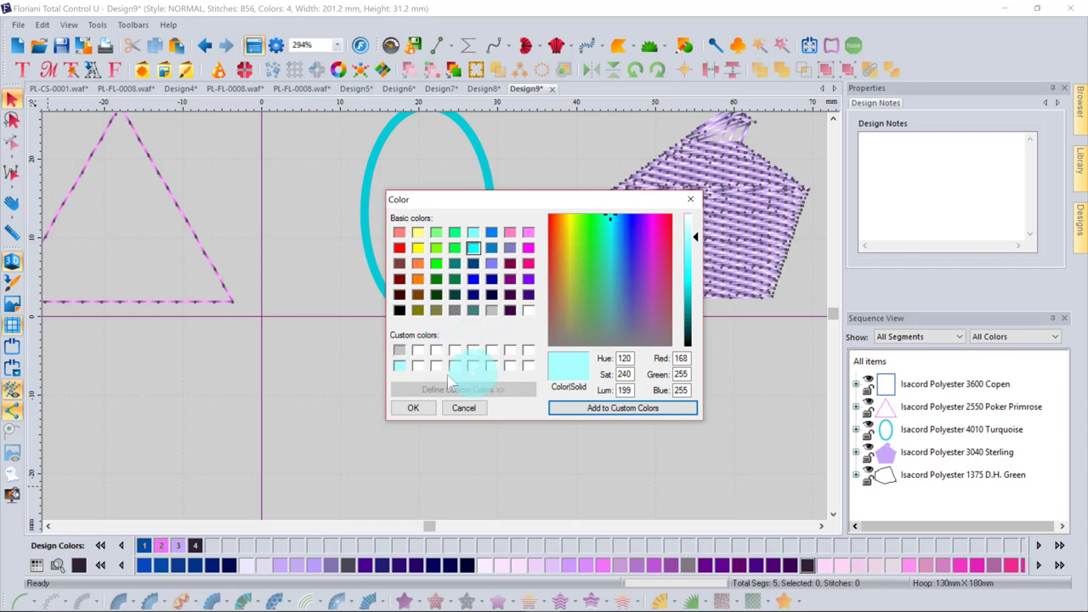
{"action": "left_click", "coordinate": [399, 349]}
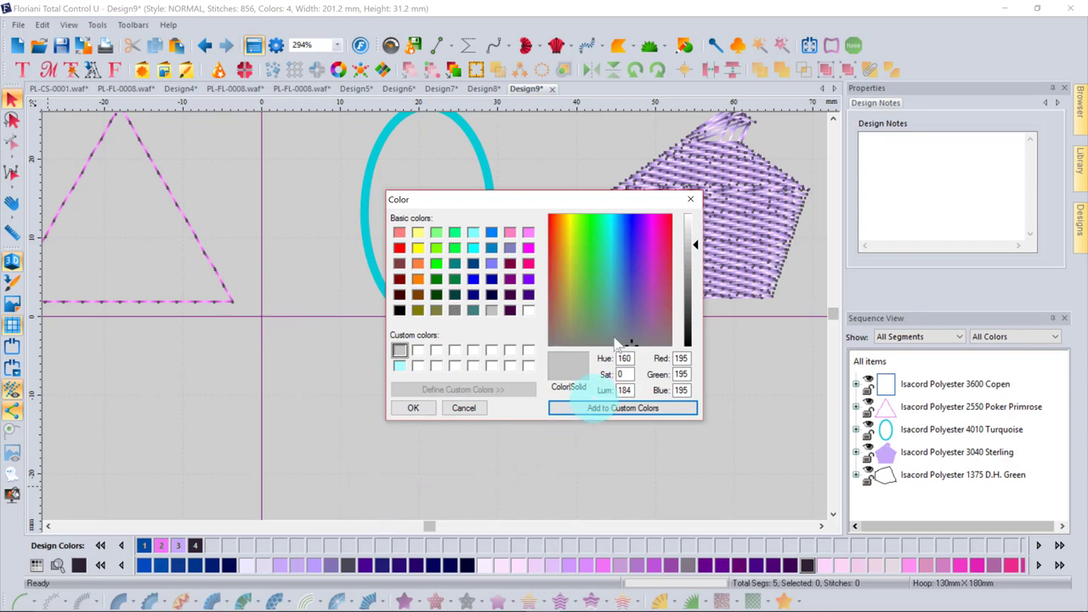
{"action": "left_click", "coordinate": [689, 199]}
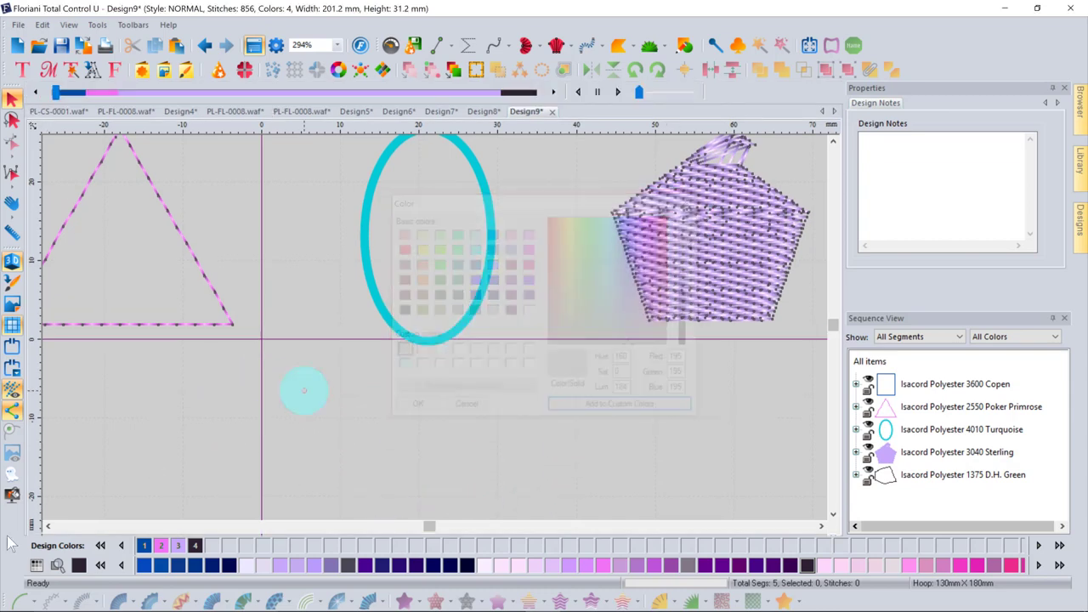
{"action": "left_click", "coordinate": [12, 497]}
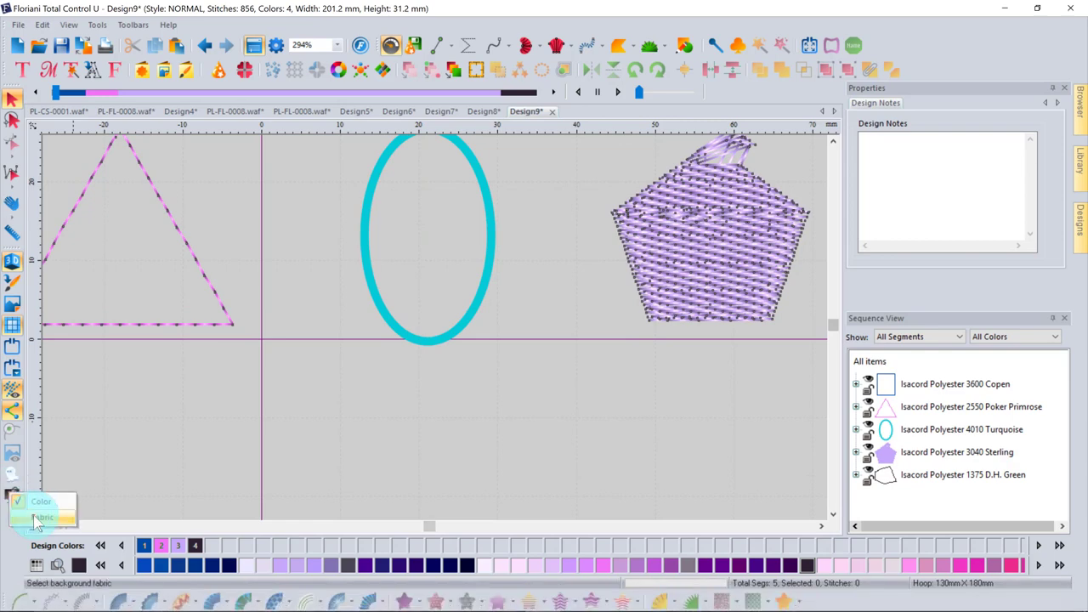
{"action": "left_click", "coordinate": [37, 513]}
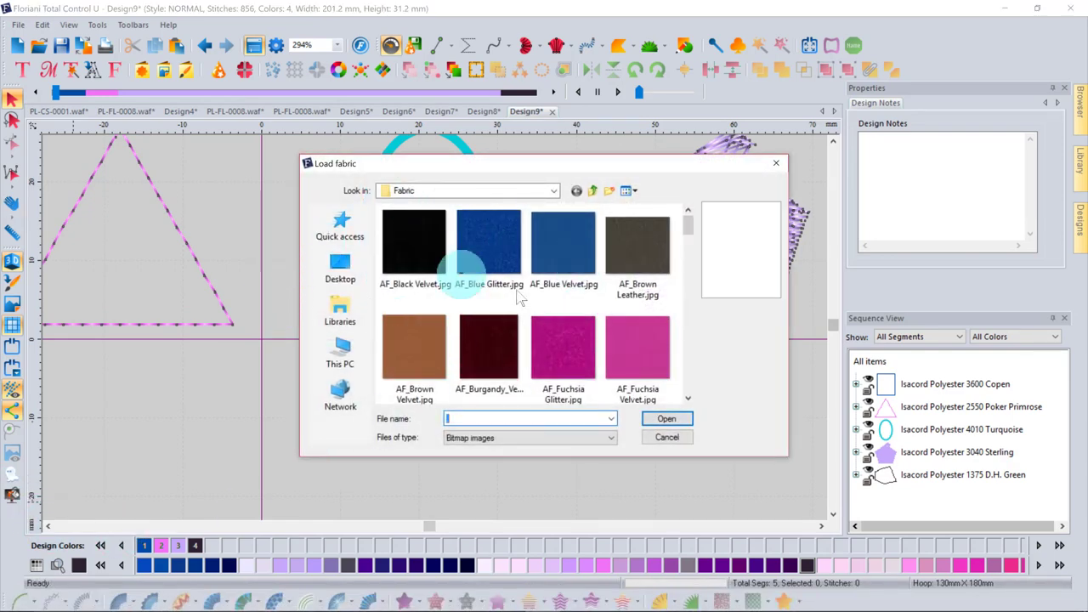
{"action": "left_click", "coordinate": [689, 398]}
{"action": "left_click", "coordinate": [689, 398]}
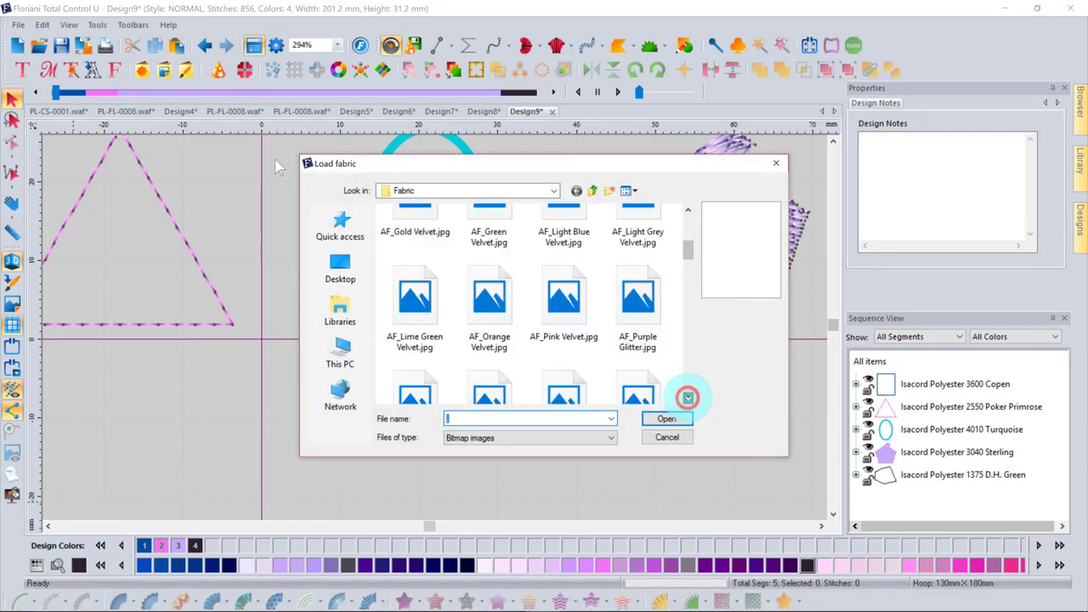
{"action": "left_click", "coordinate": [689, 398]}
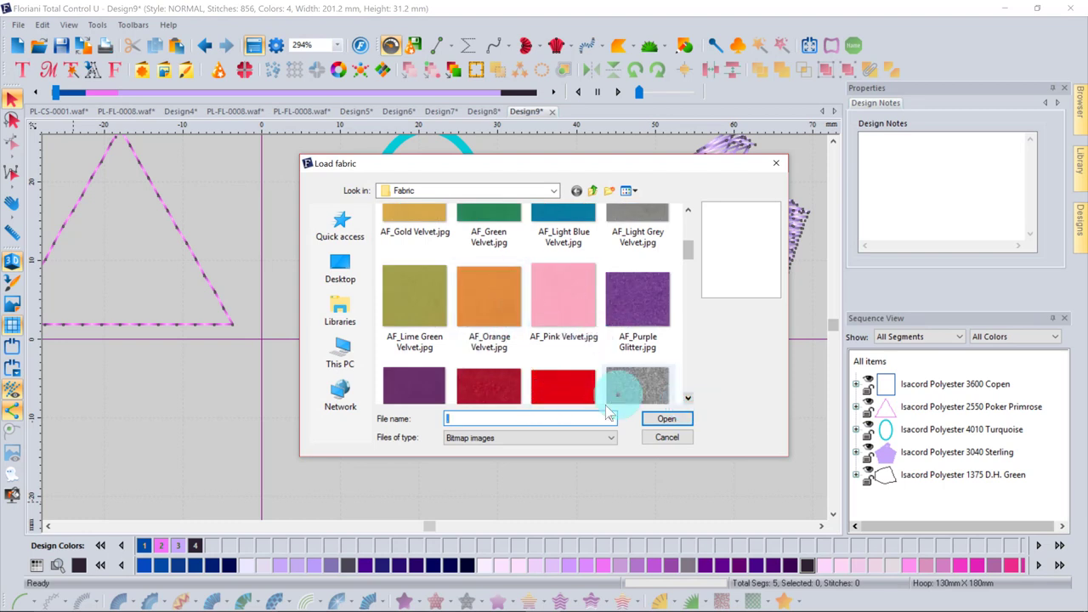
{"action": "left_click", "coordinate": [666, 438]}
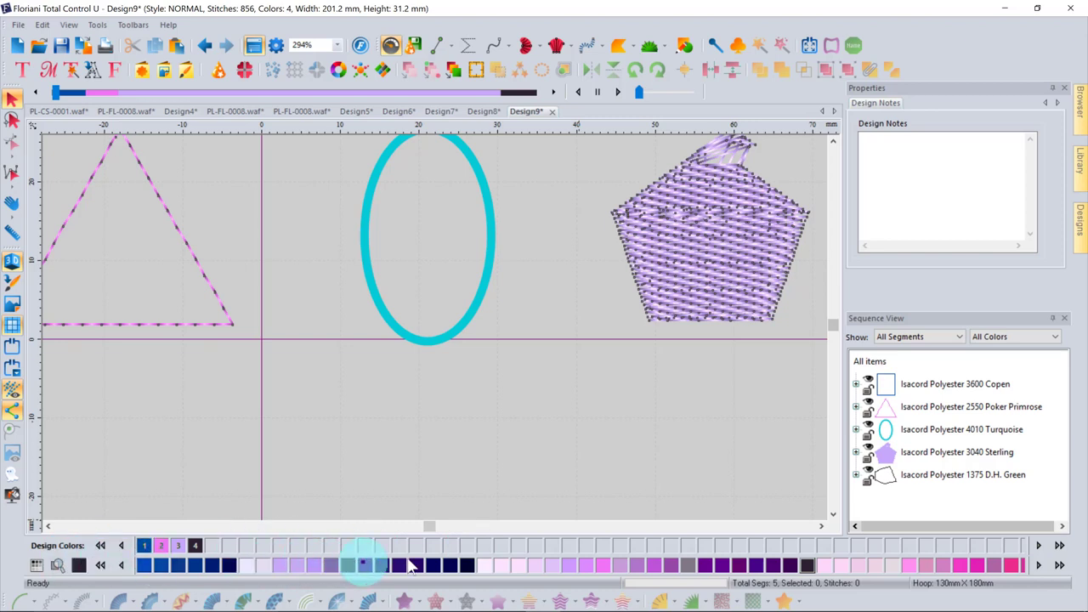
Pick the fourth design colour and select the turquoise oval
{"action": "left_click", "coordinate": [196, 545]}
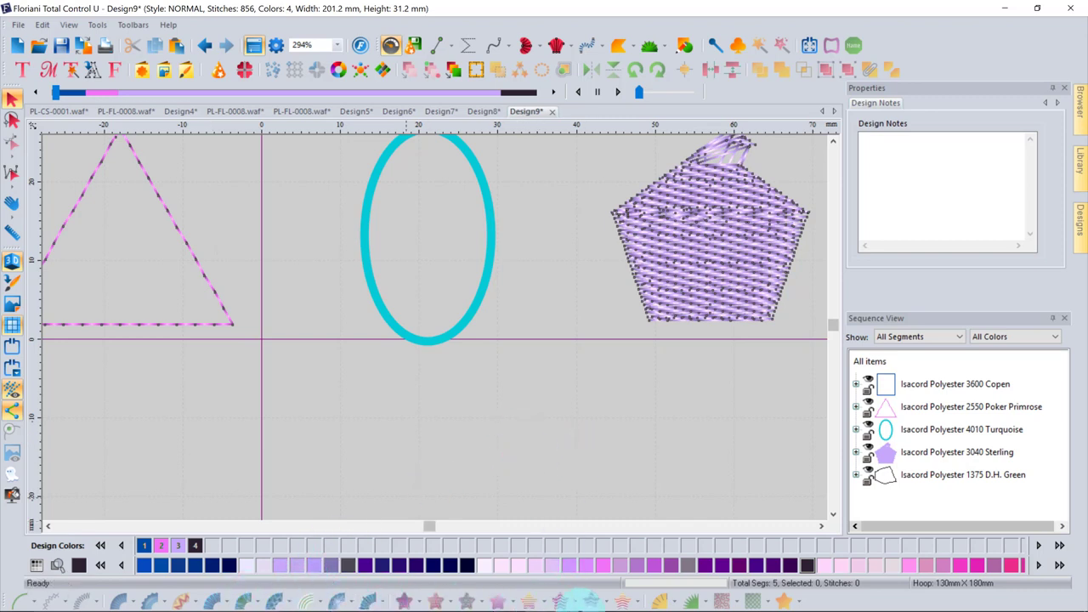
{"action": "left_click", "coordinate": [415, 341]}
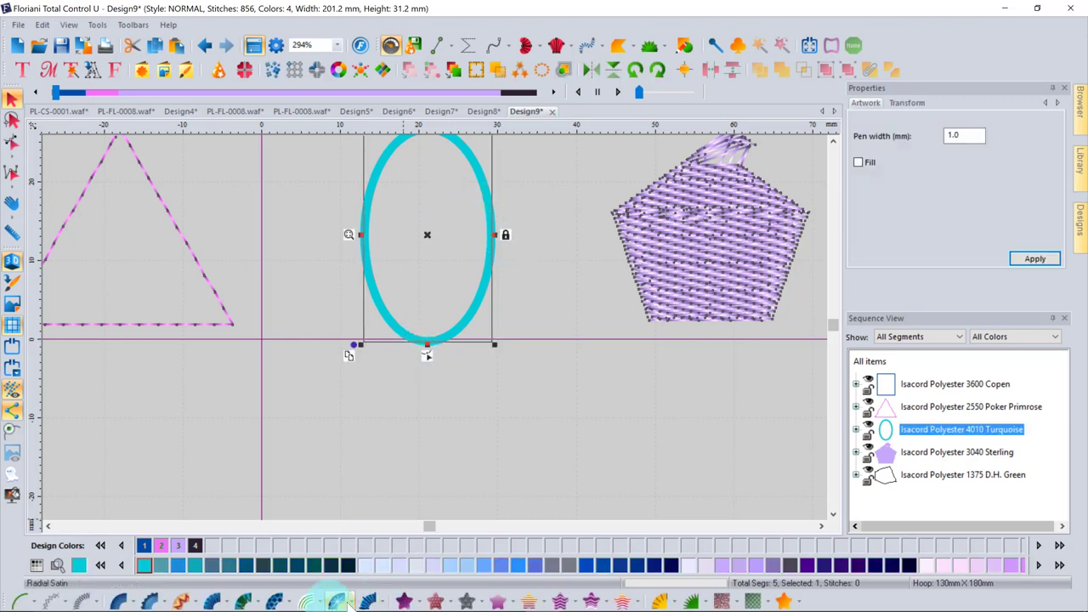
{"action": "right_click", "coordinate": [512, 603]}
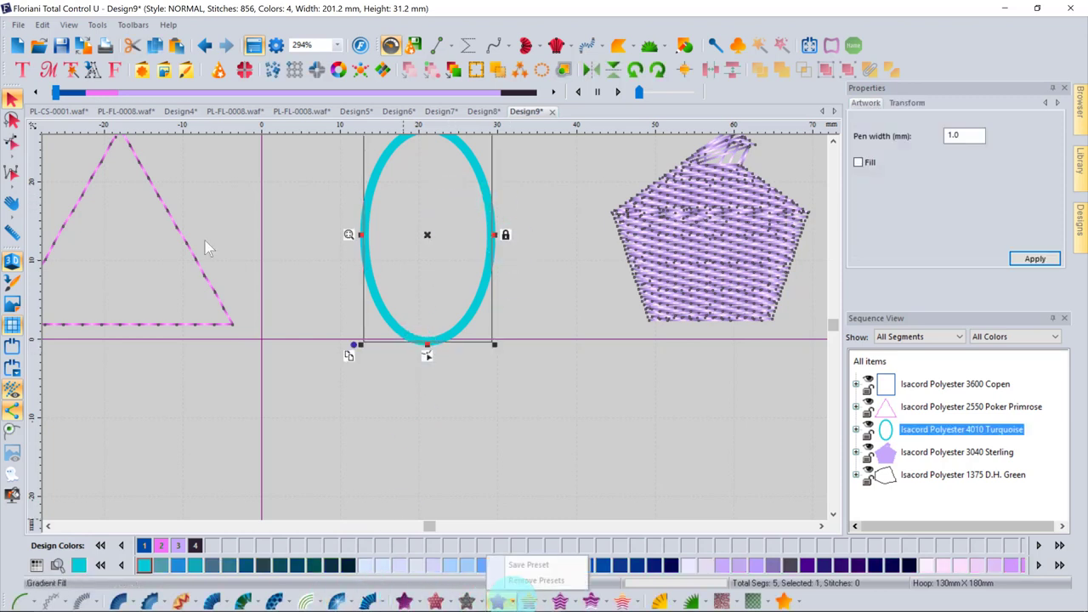
{"action": "left_click", "coordinate": [506, 502]}
{"action": "left_click", "coordinate": [400, 328]}
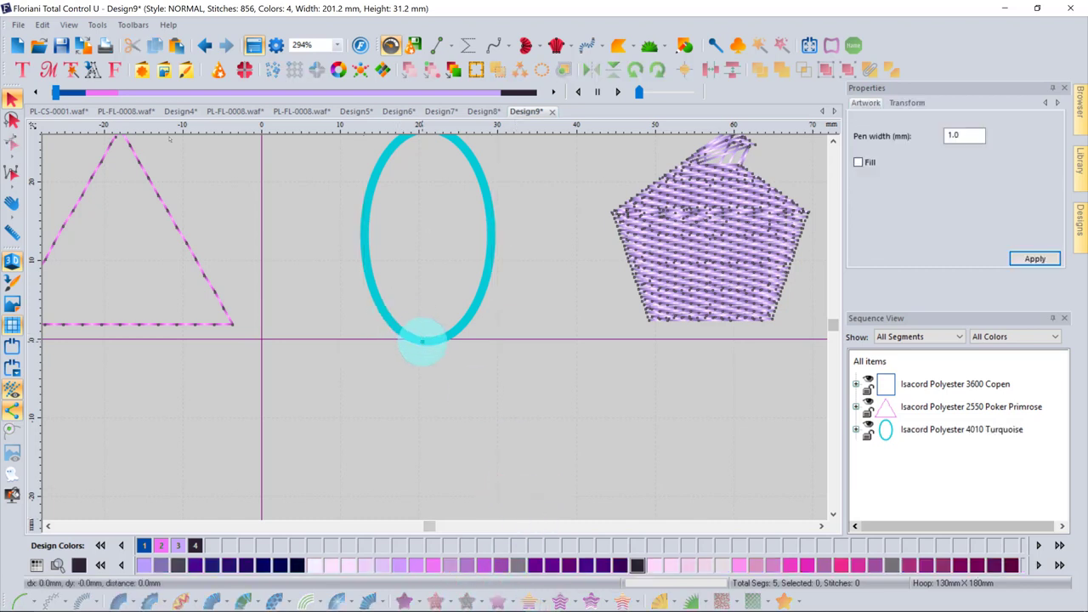
Fill the oval with a colour blend, choosing 3902 Indigo as first colour, and show stitches
{"action": "left_click", "coordinate": [529, 601]}
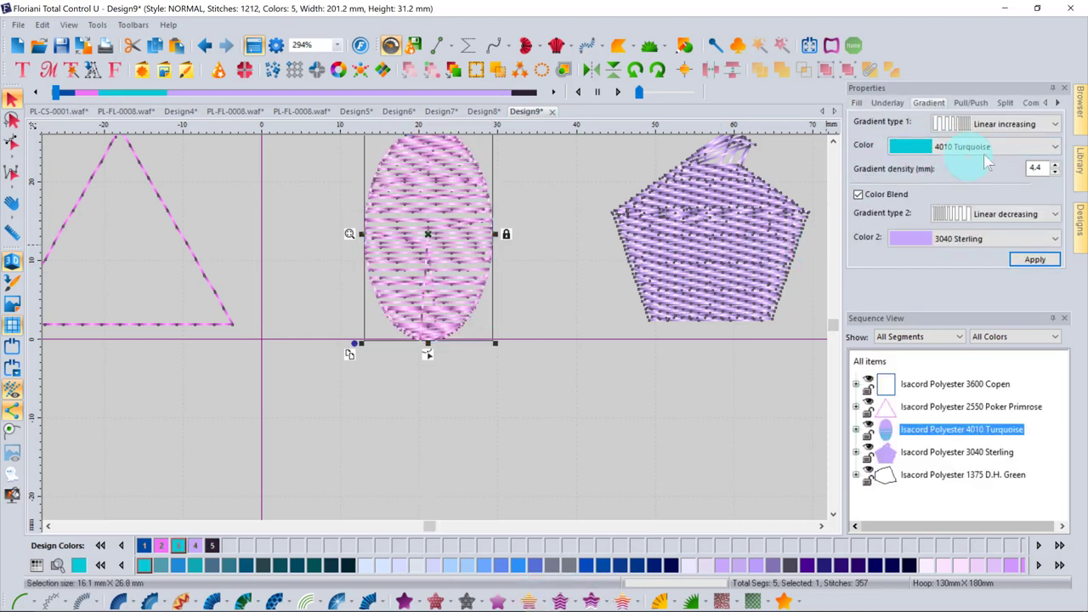
{"action": "left_click", "coordinate": [1055, 147]}
{"action": "left_click", "coordinate": [959, 192]}
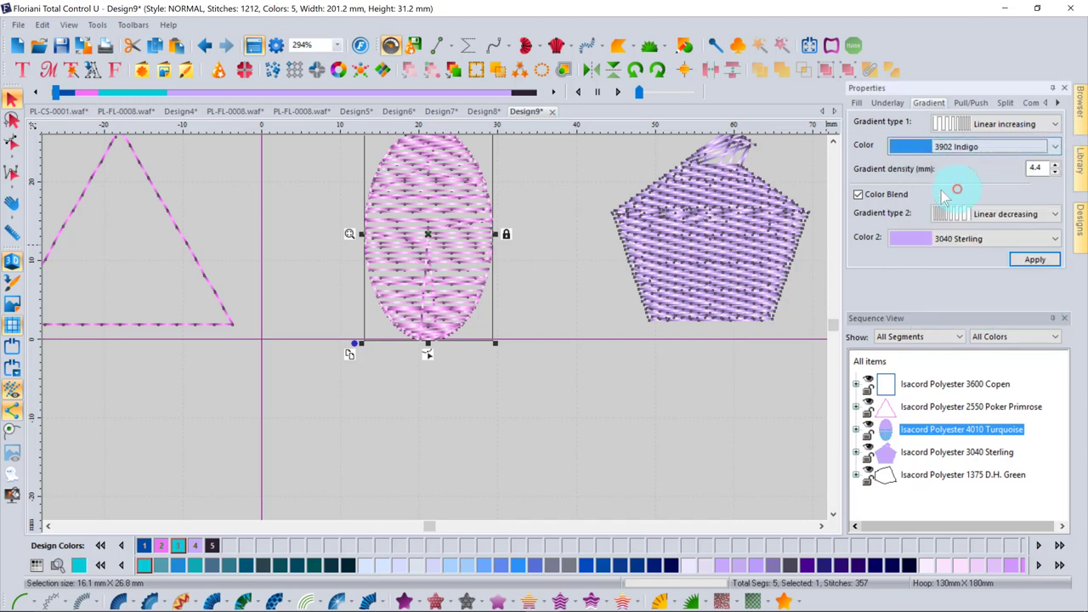
{"action": "left_click", "coordinate": [1035, 259]}
{"action": "left_click", "coordinate": [515, 433]}
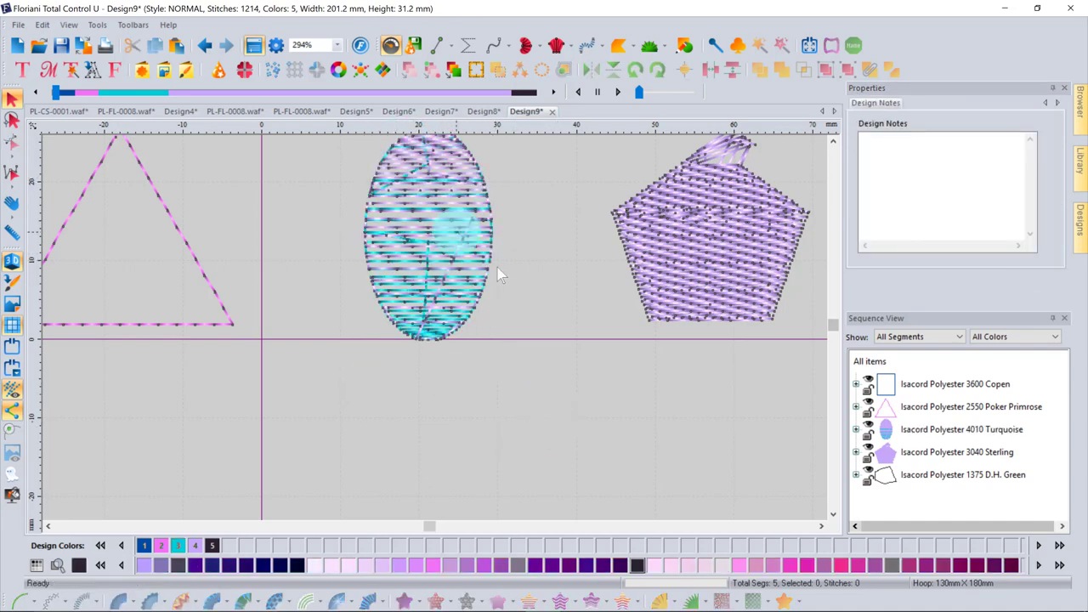
{"action": "left_click", "coordinate": [12, 394]}
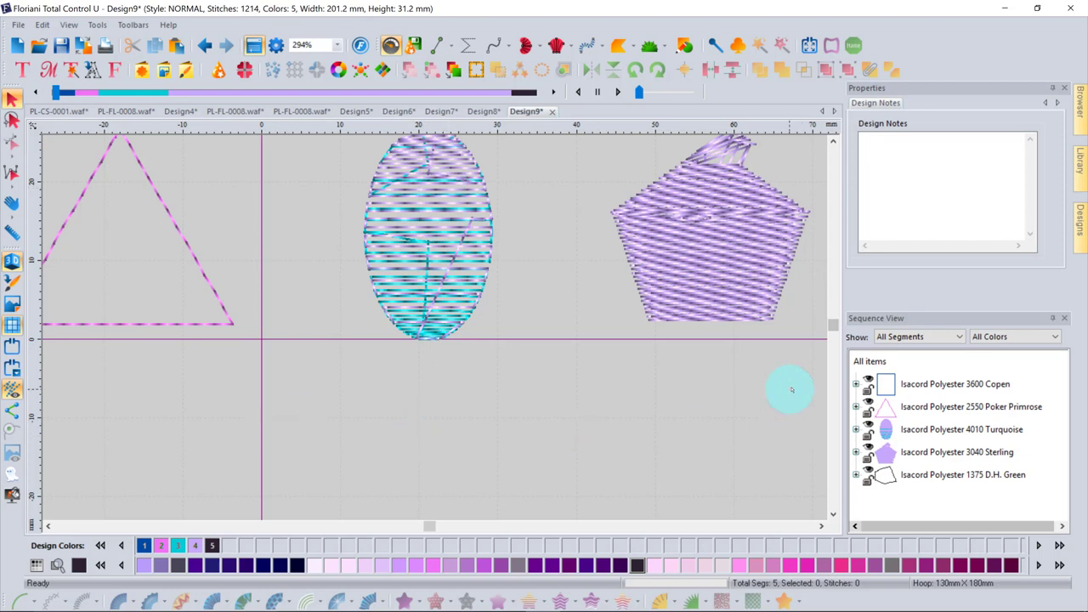
Change the oval's gradient density from 4.4 to 0.5 mm and apply it
{"action": "left_click", "coordinate": [461, 287]}
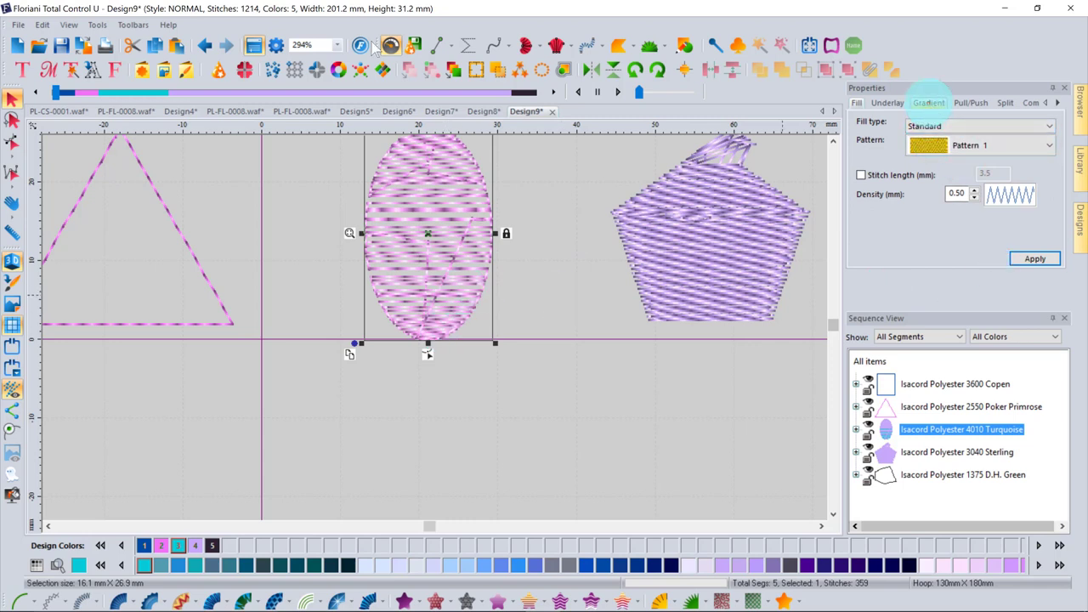
{"action": "left_click", "coordinate": [929, 103]}
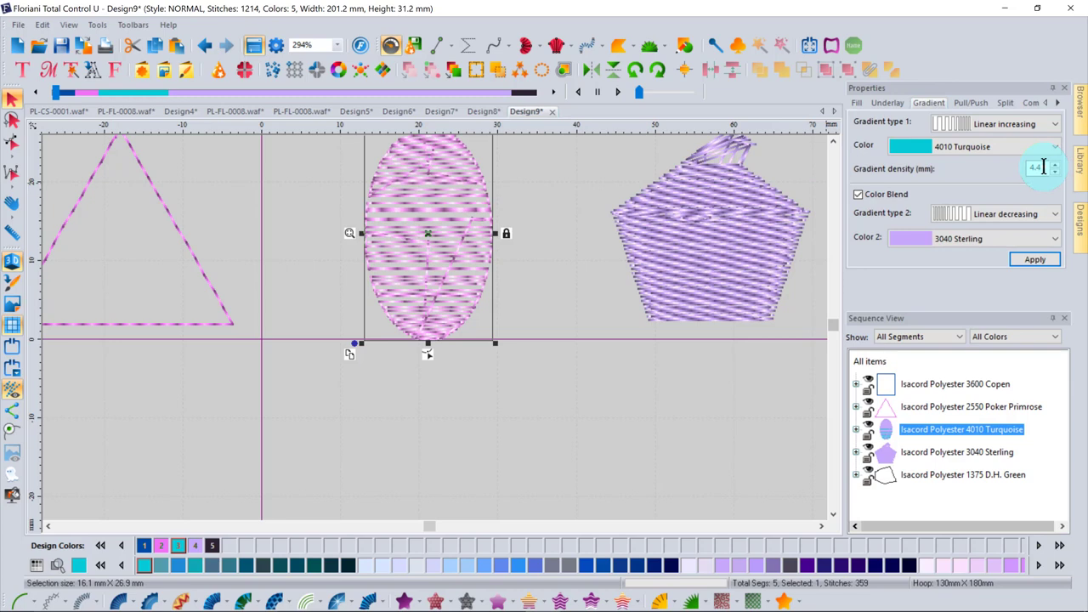
{"action": "left_click_drag", "start_coordinate": [1044, 166], "coordinate": [1002, 172]}
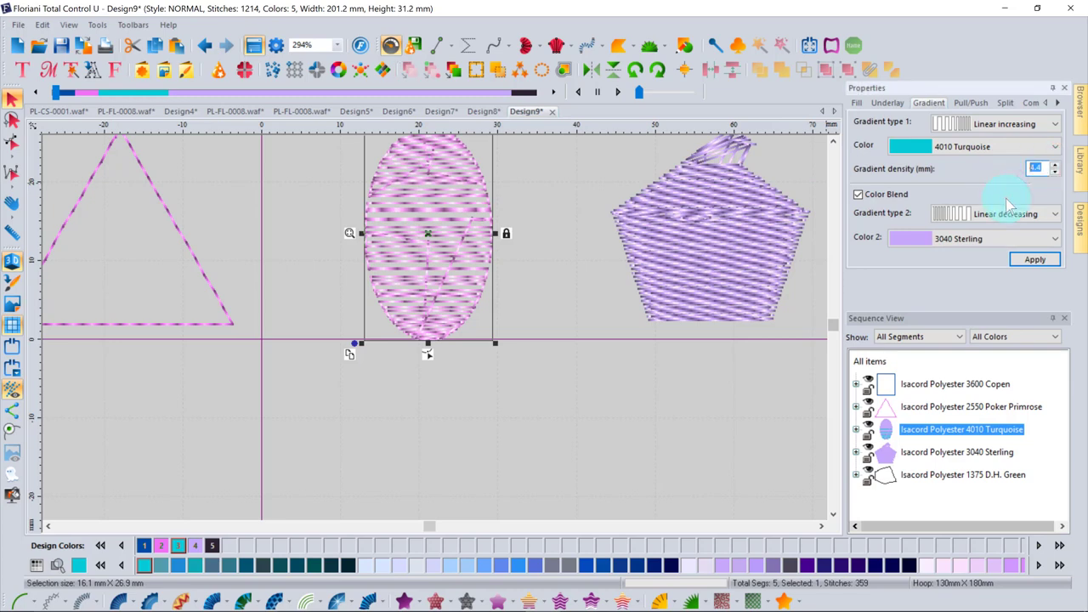
{"action": "type", "text": "4"}
{"action": "left_click", "coordinate": [1035, 260]}
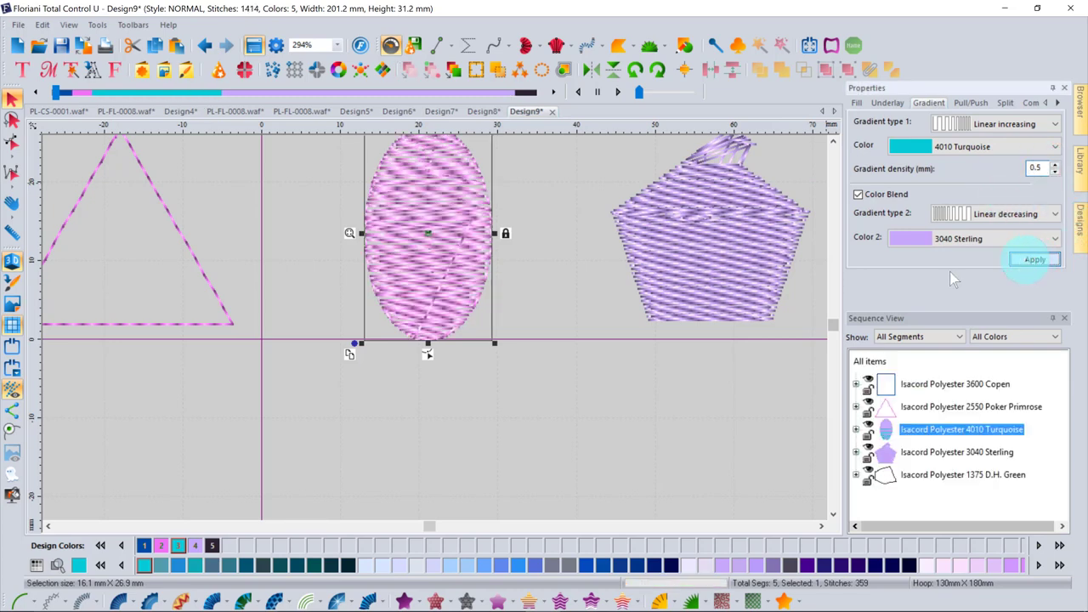
{"action": "left_click", "coordinate": [709, 418]}
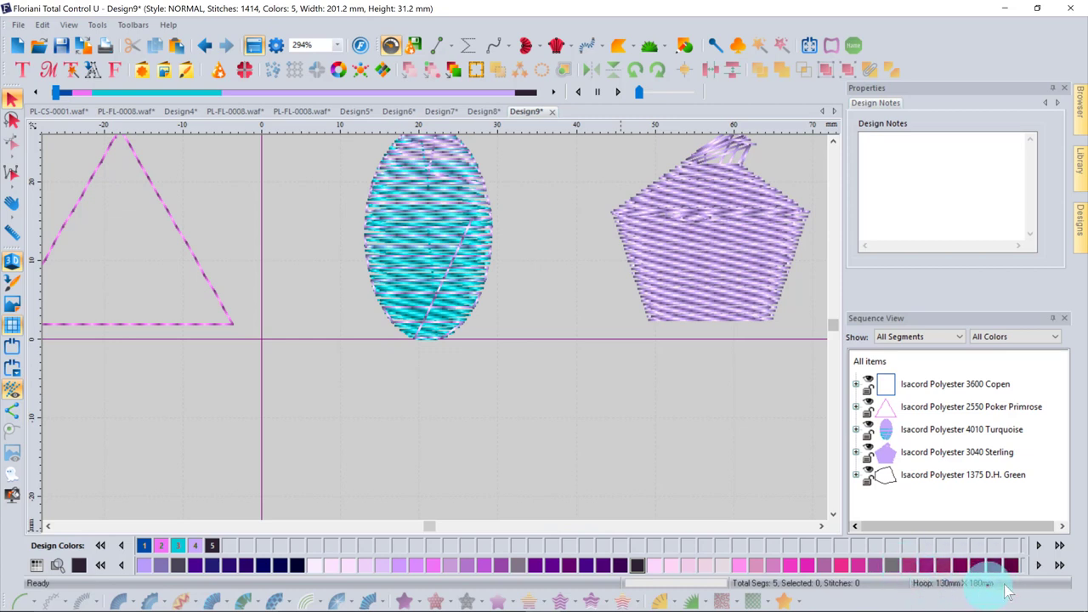
Cancel the Select Hoop dialog and display the 130 × 180 mm hoop around the design
{"action": "left_click", "coordinate": [12, 371]}
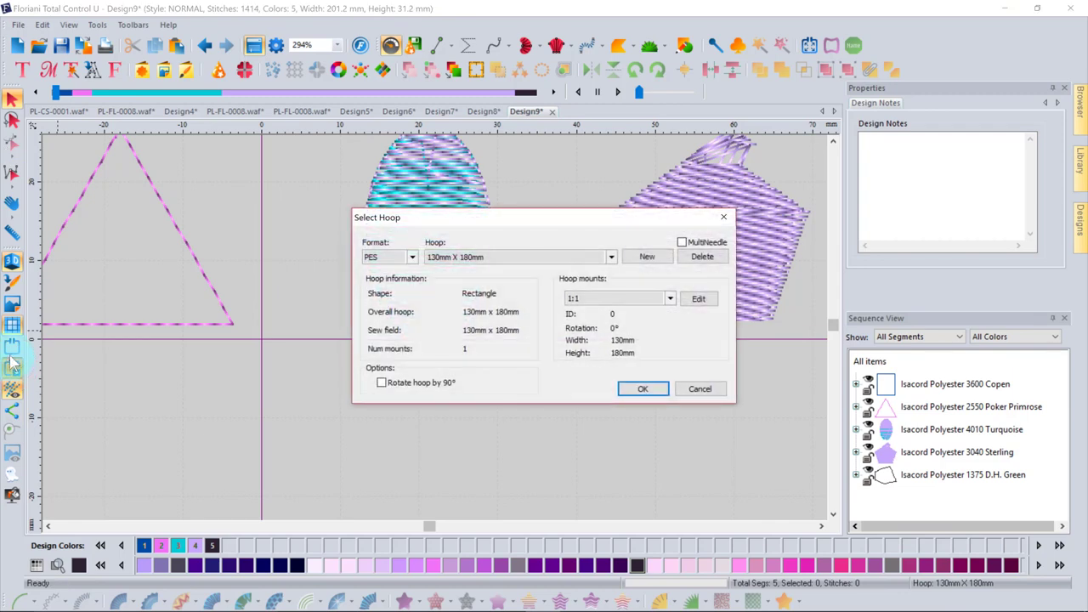
{"action": "left_click", "coordinate": [698, 391]}
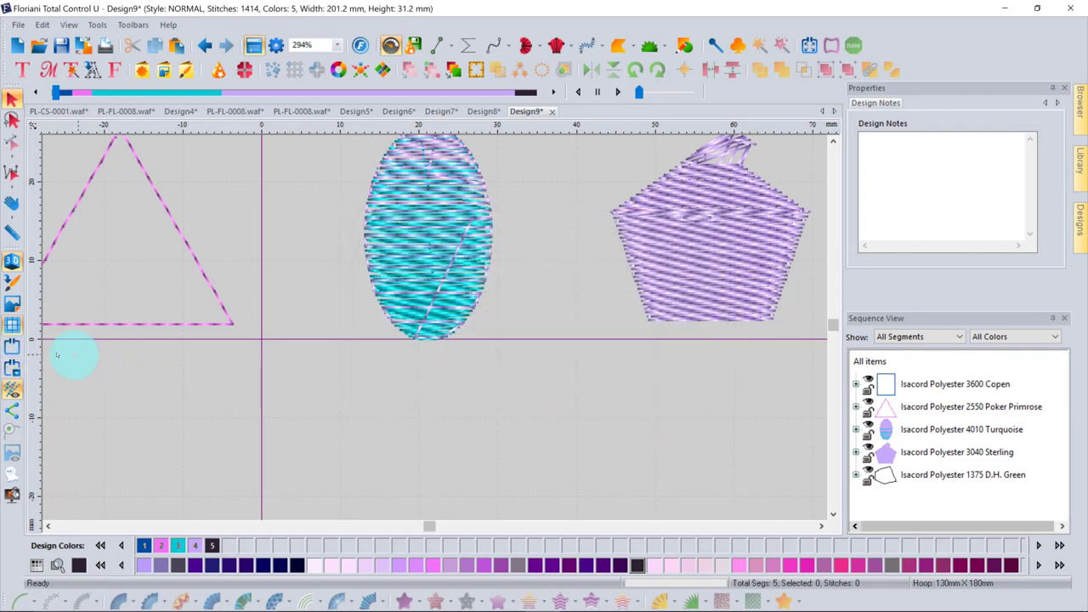
{"action": "left_click", "coordinate": [12, 346]}
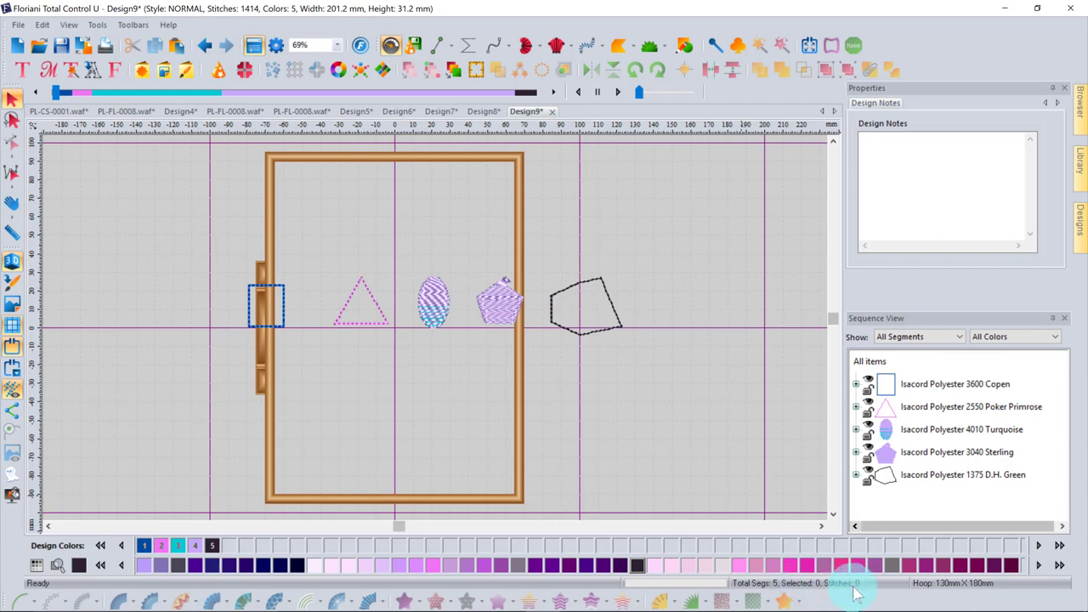
Marquee-select the pentagon fill and the irregular outline together
{"action": "left_click", "coordinate": [607, 327]}
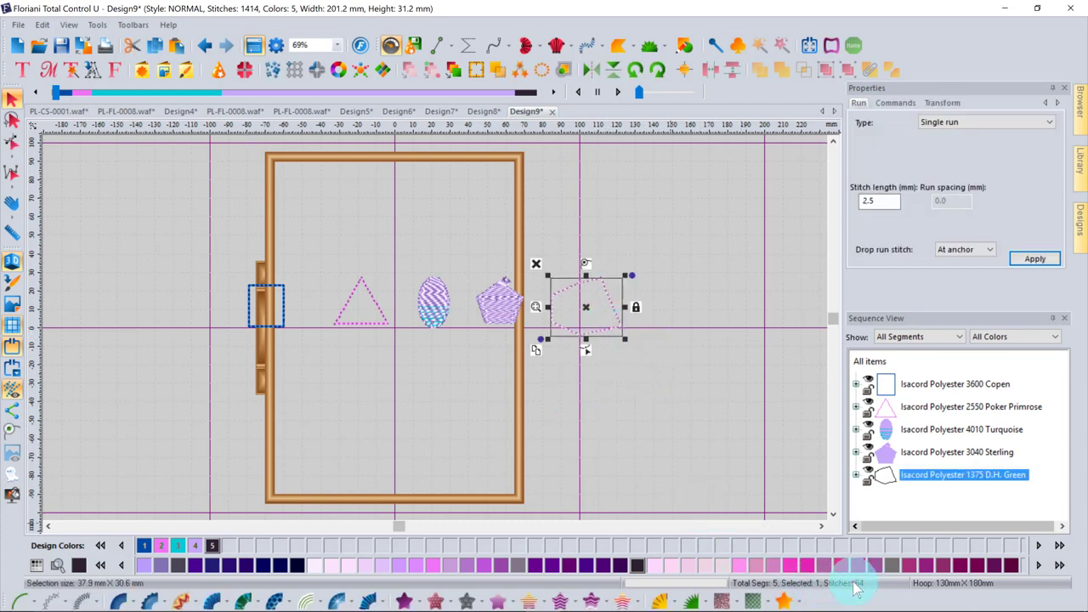
{"action": "left_click_drag", "start_coordinate": [463, 225], "coordinate": [637, 382]}
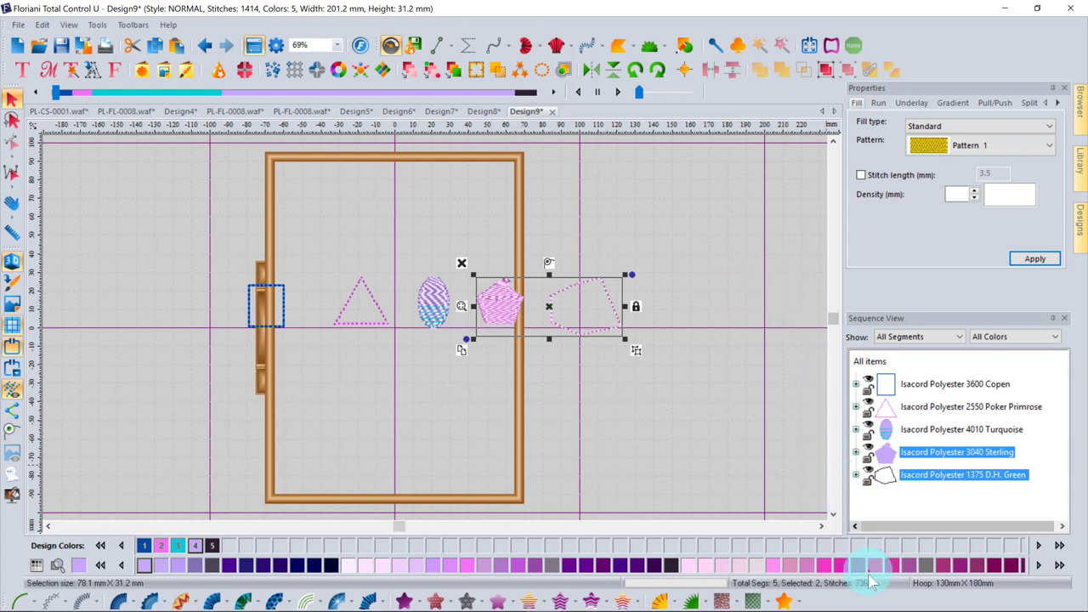
{"action": "mouse_move", "coordinate": [861, 602]}
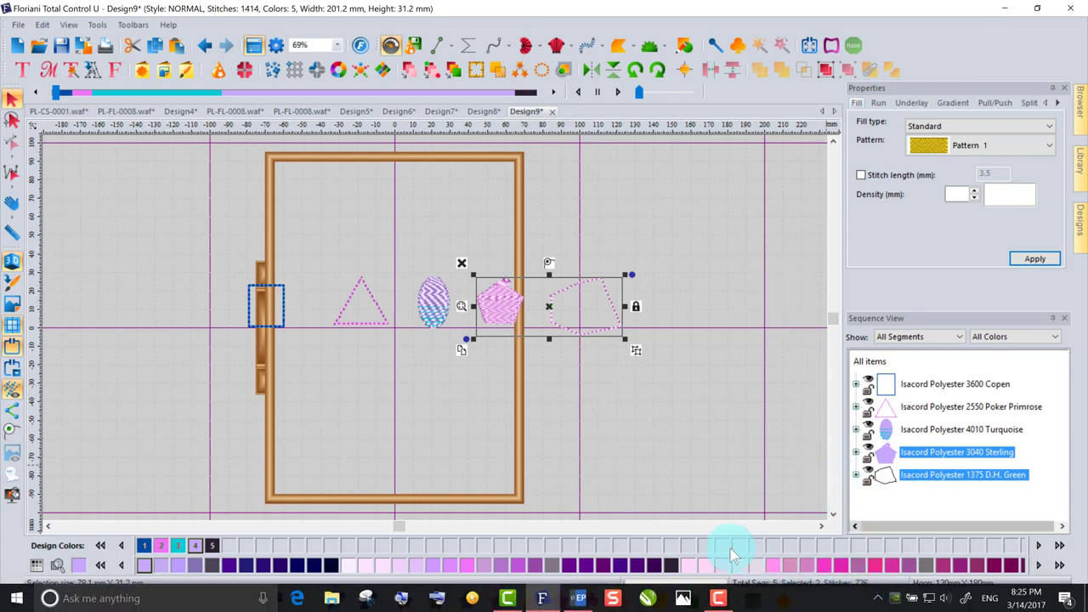